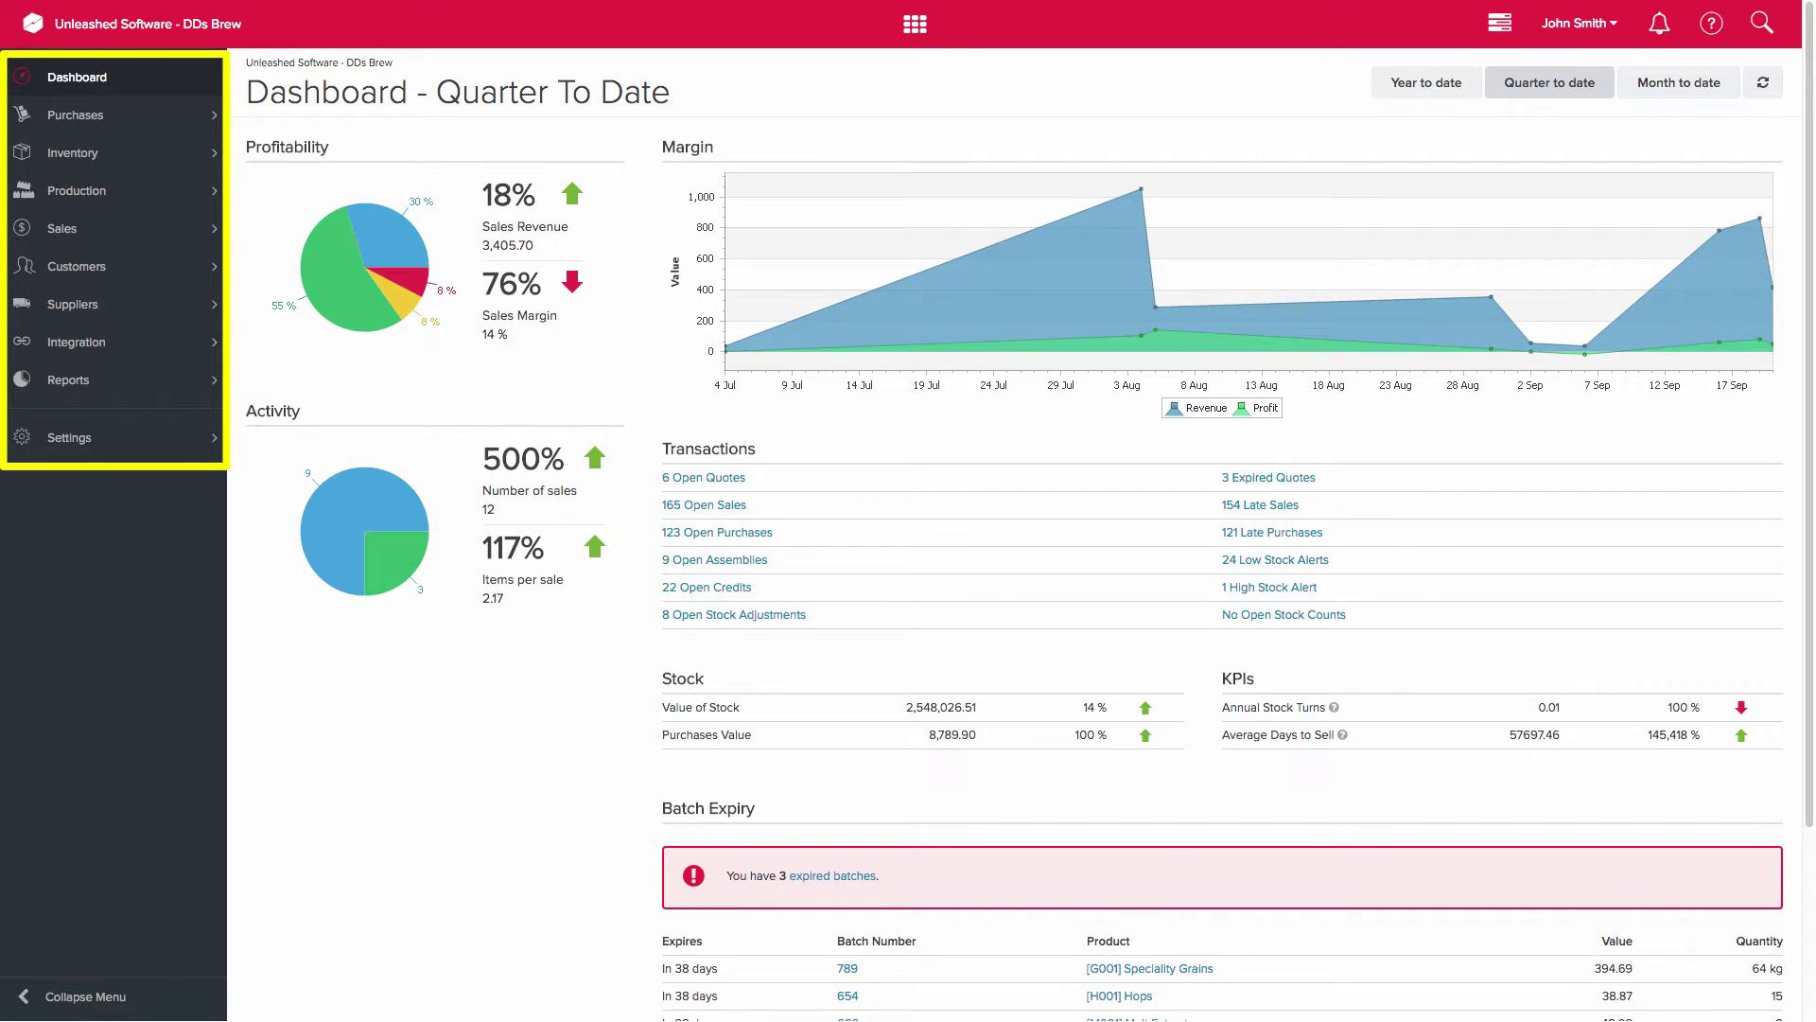
- Start a new sales order for the customer Bens Supplies
left_click(64, 228)
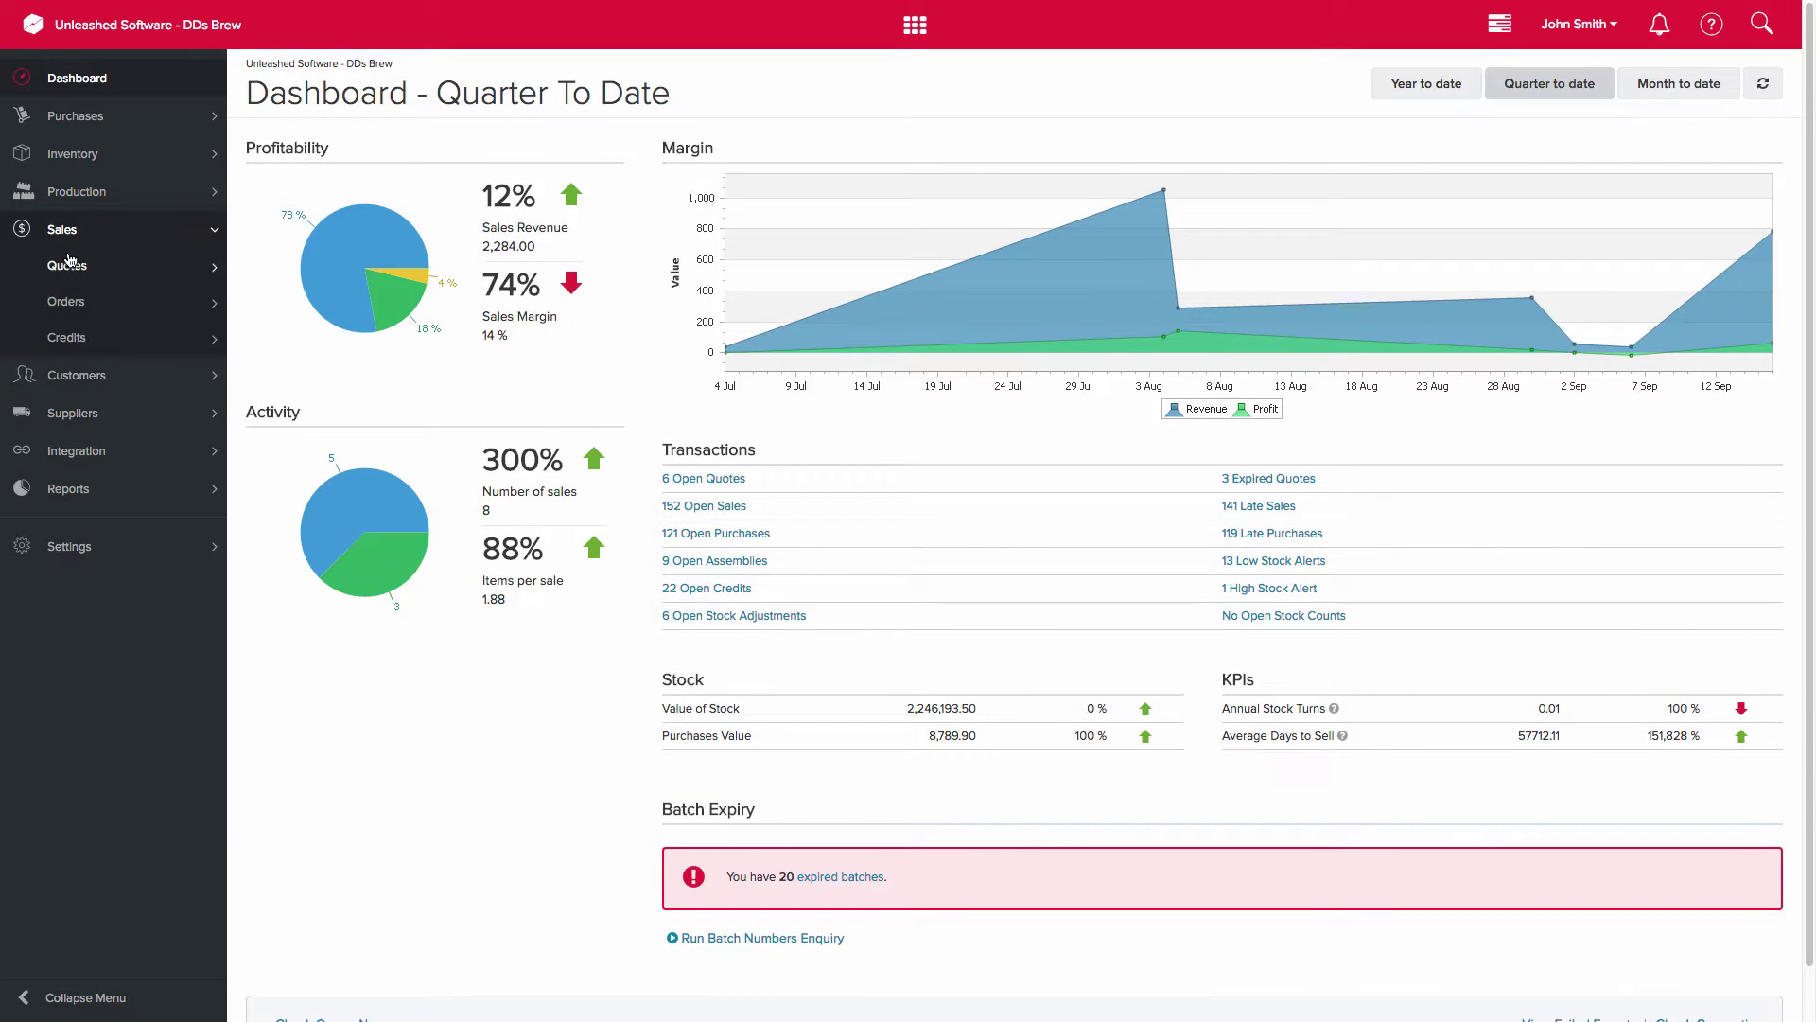
left_click(71, 310)
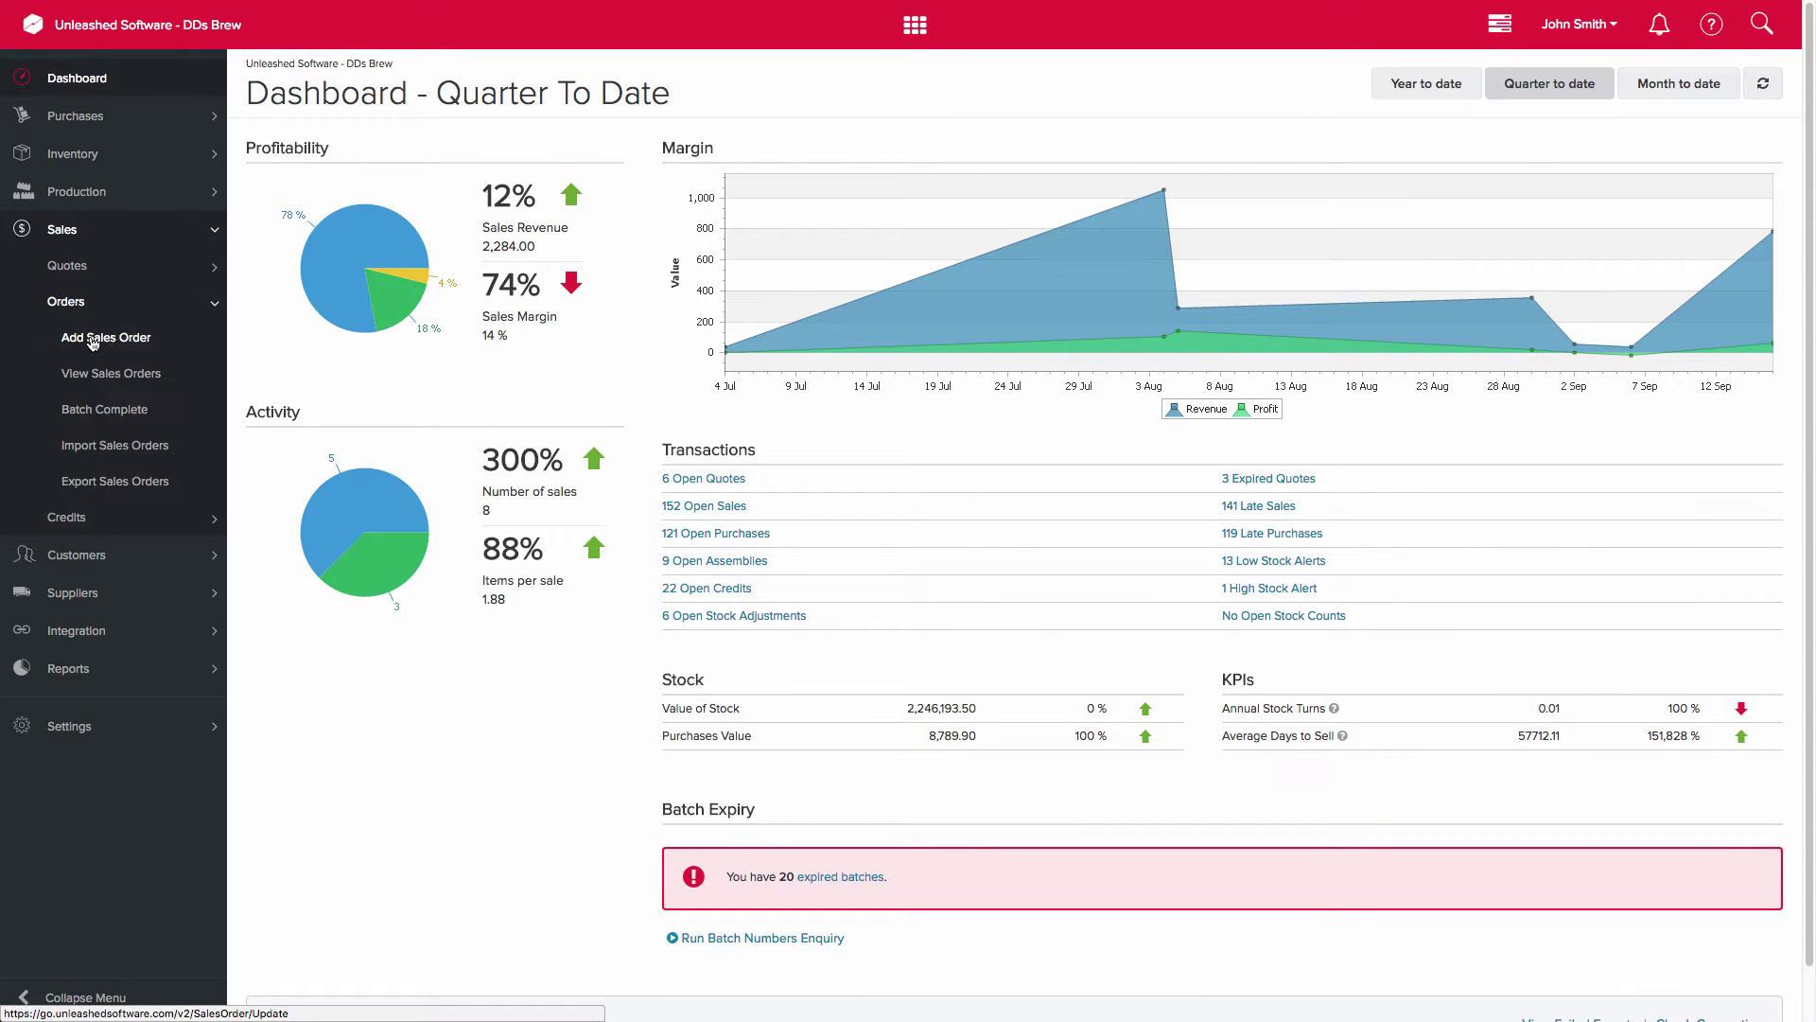
left_click(93, 340)
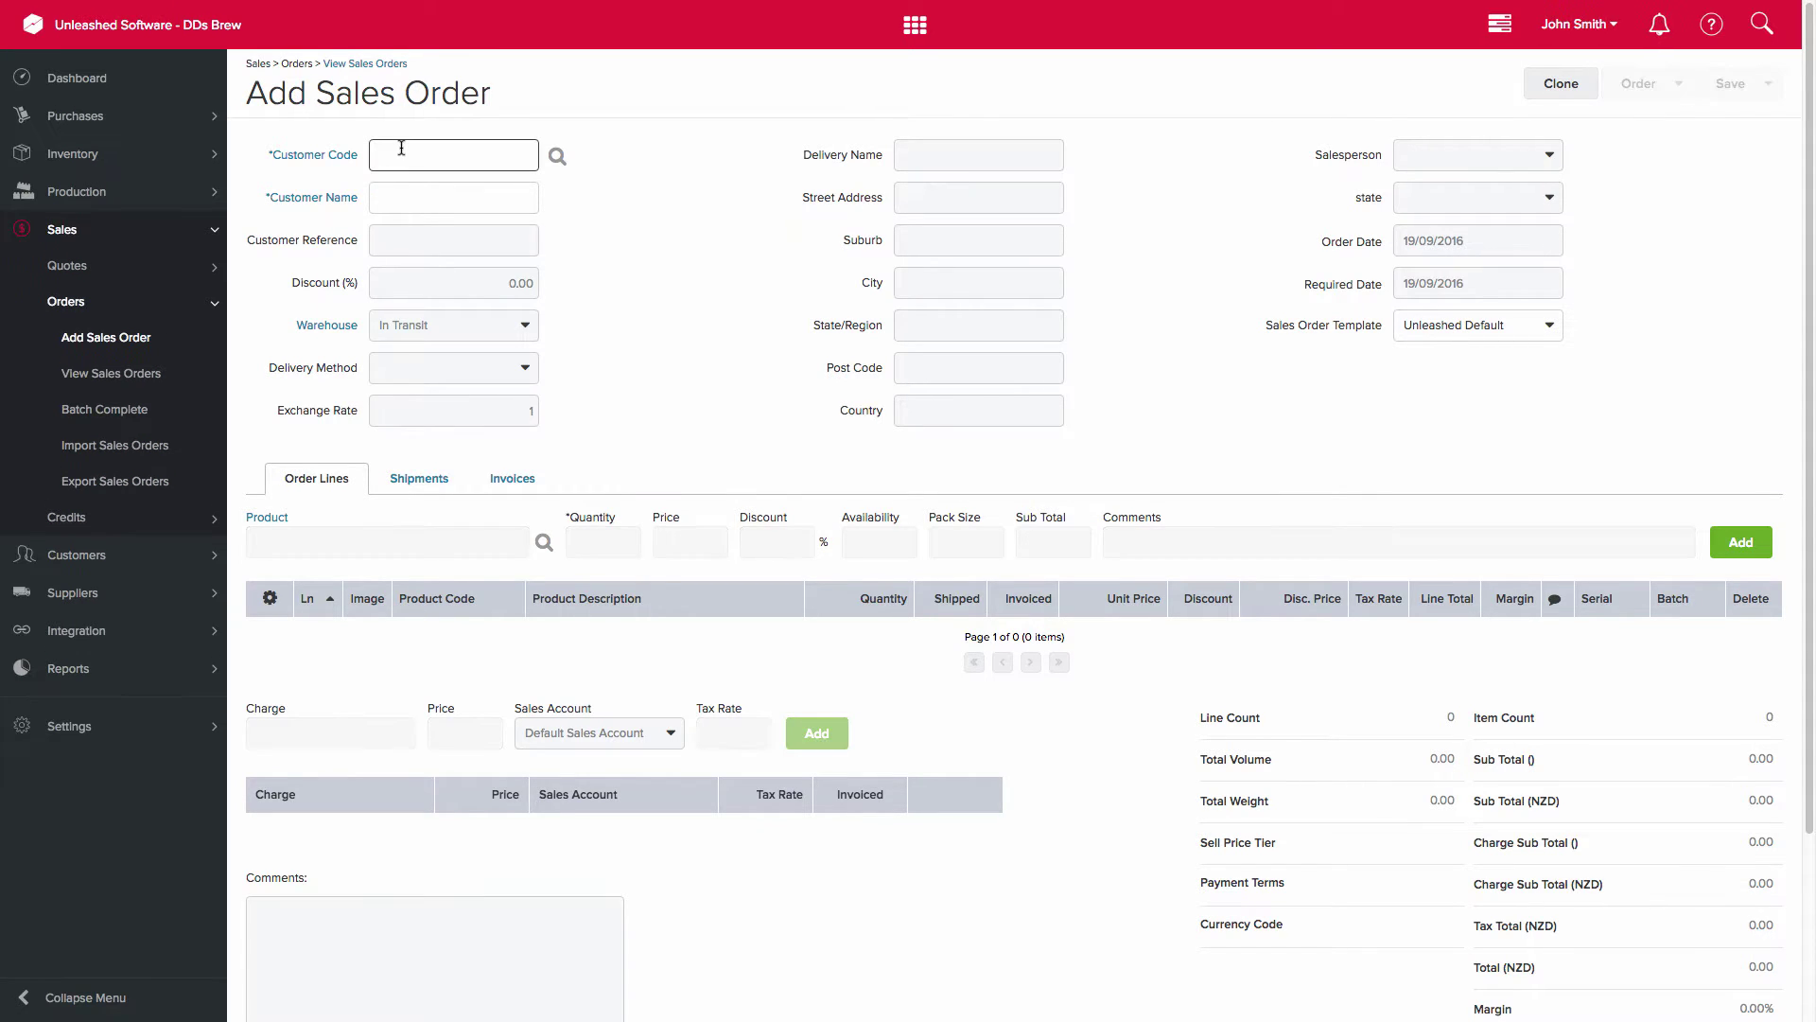
type("ben")
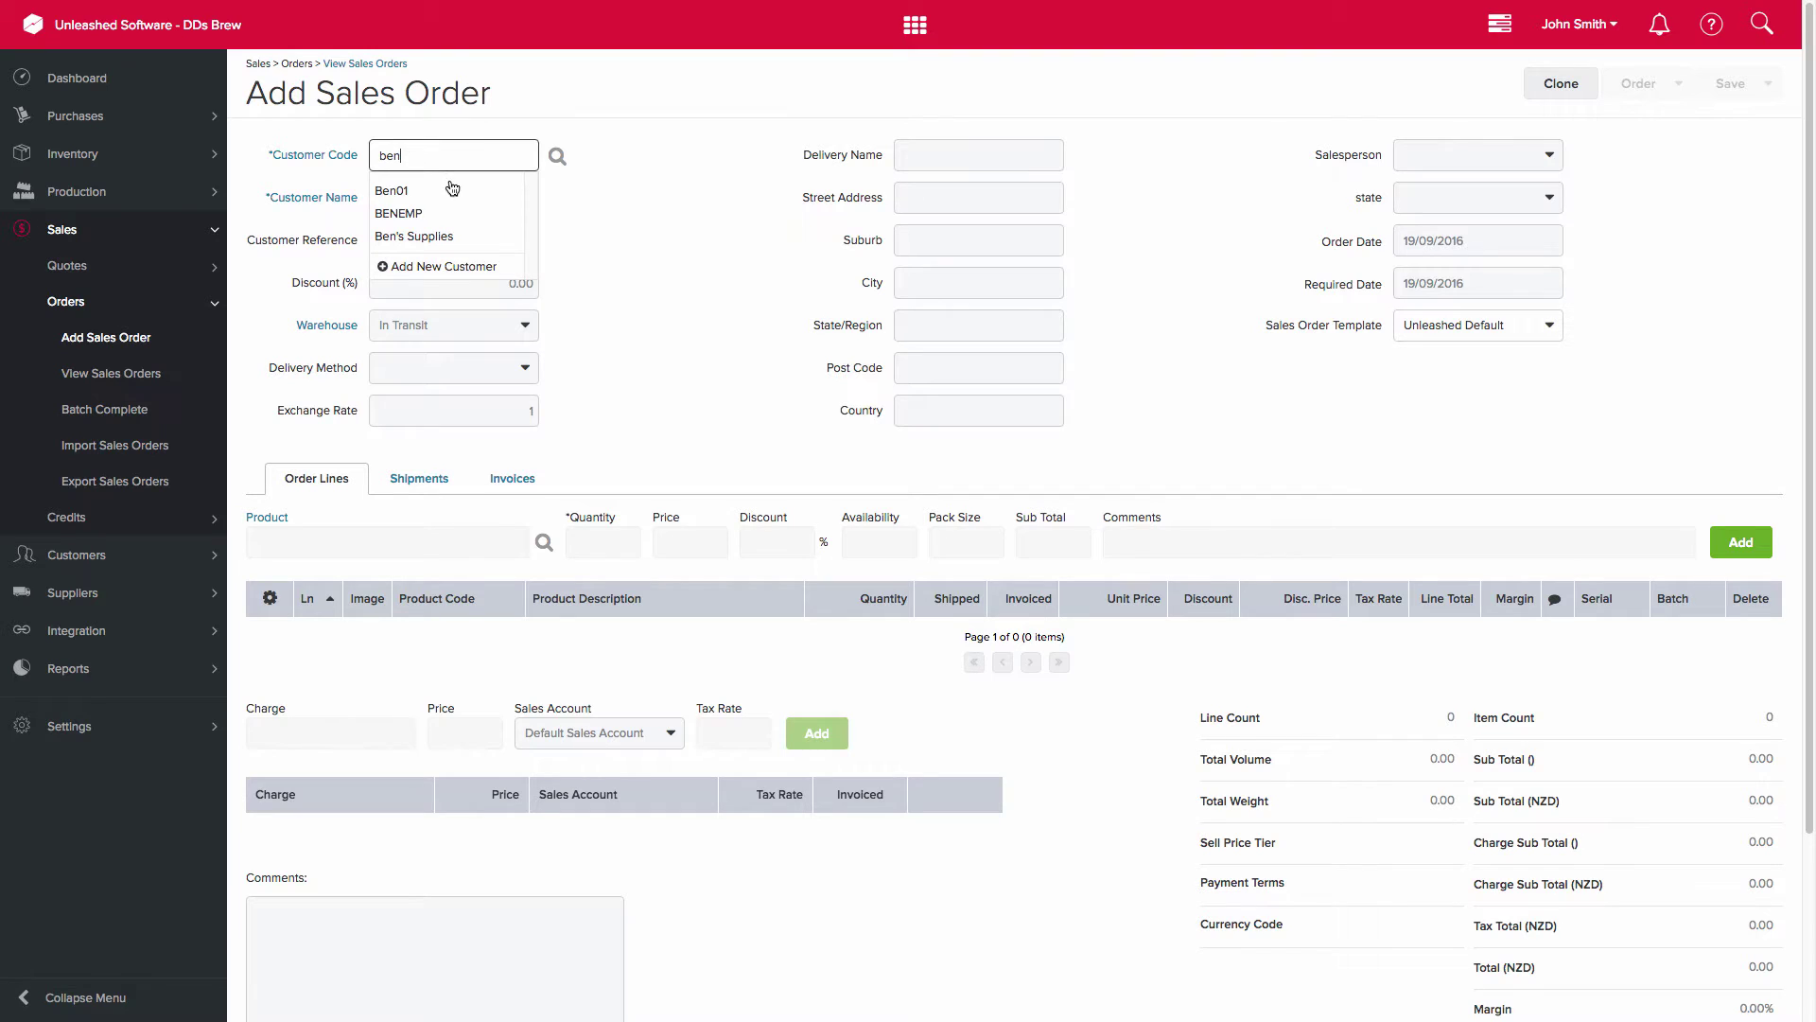
left_click(448, 192)
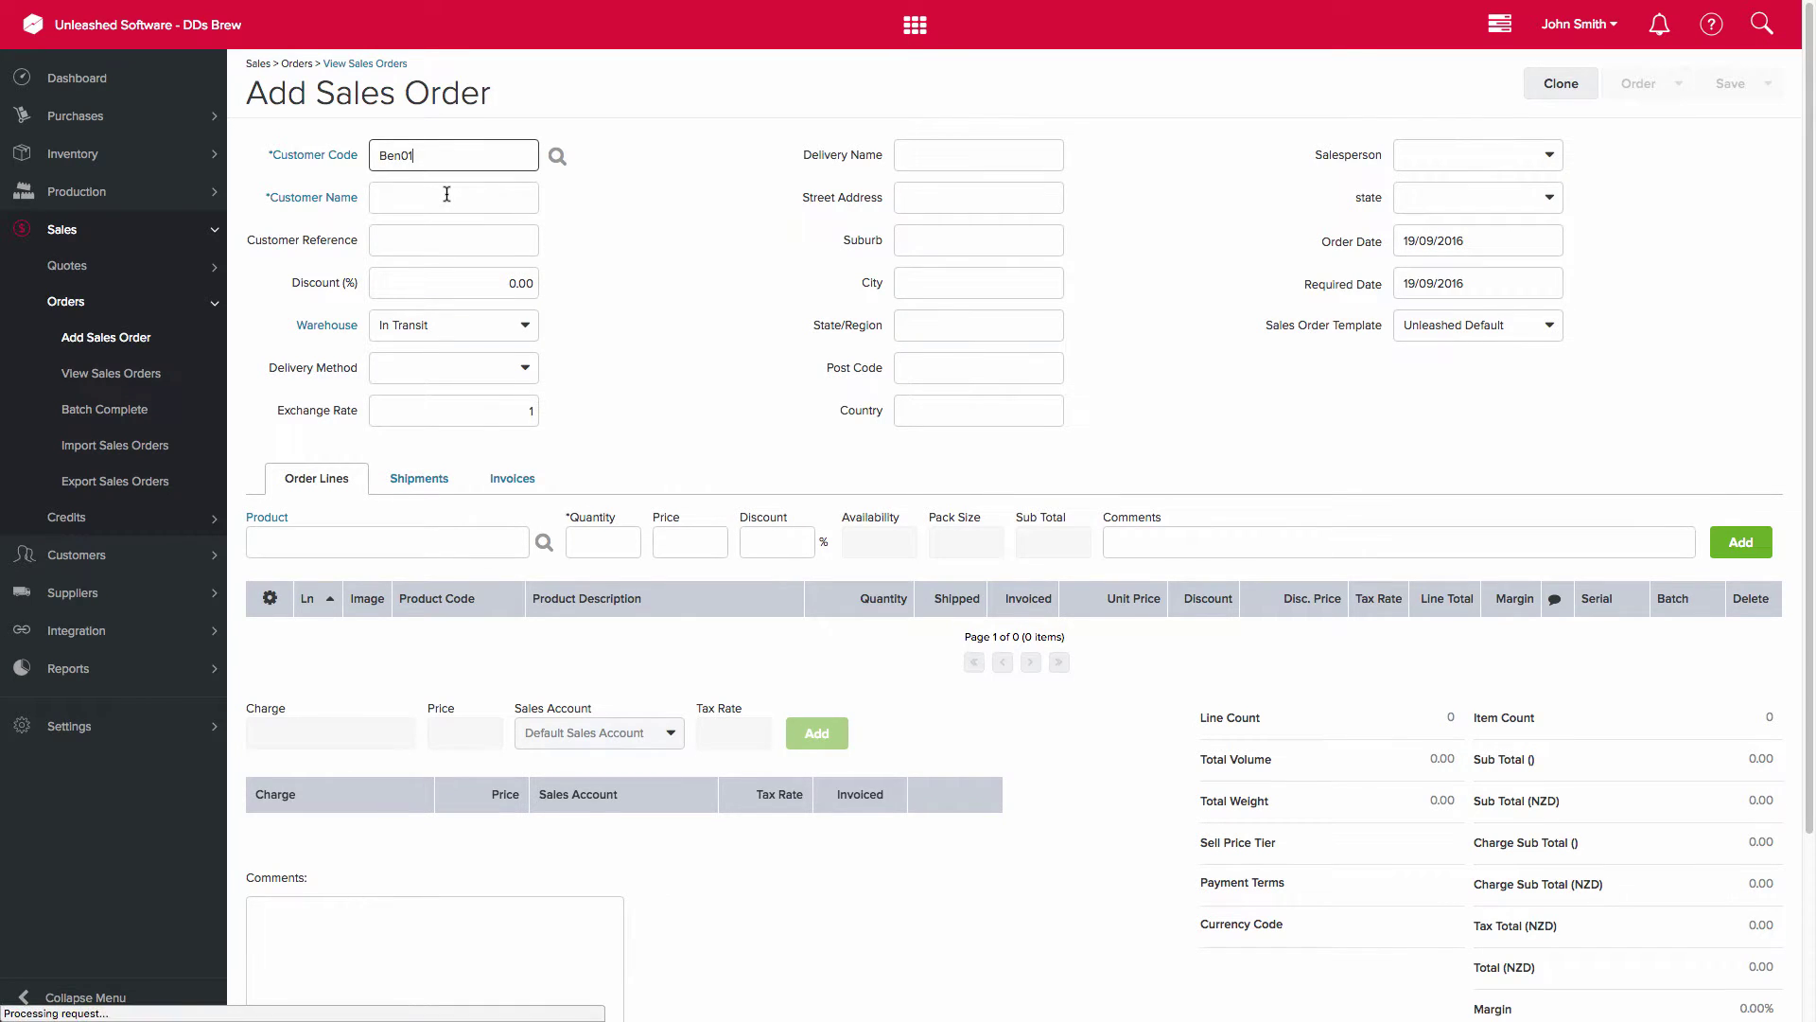
- Enter the customer reference number and set the order's discount to 0% and its tax rate to G.S.T. (15%)
left_click(483, 242)
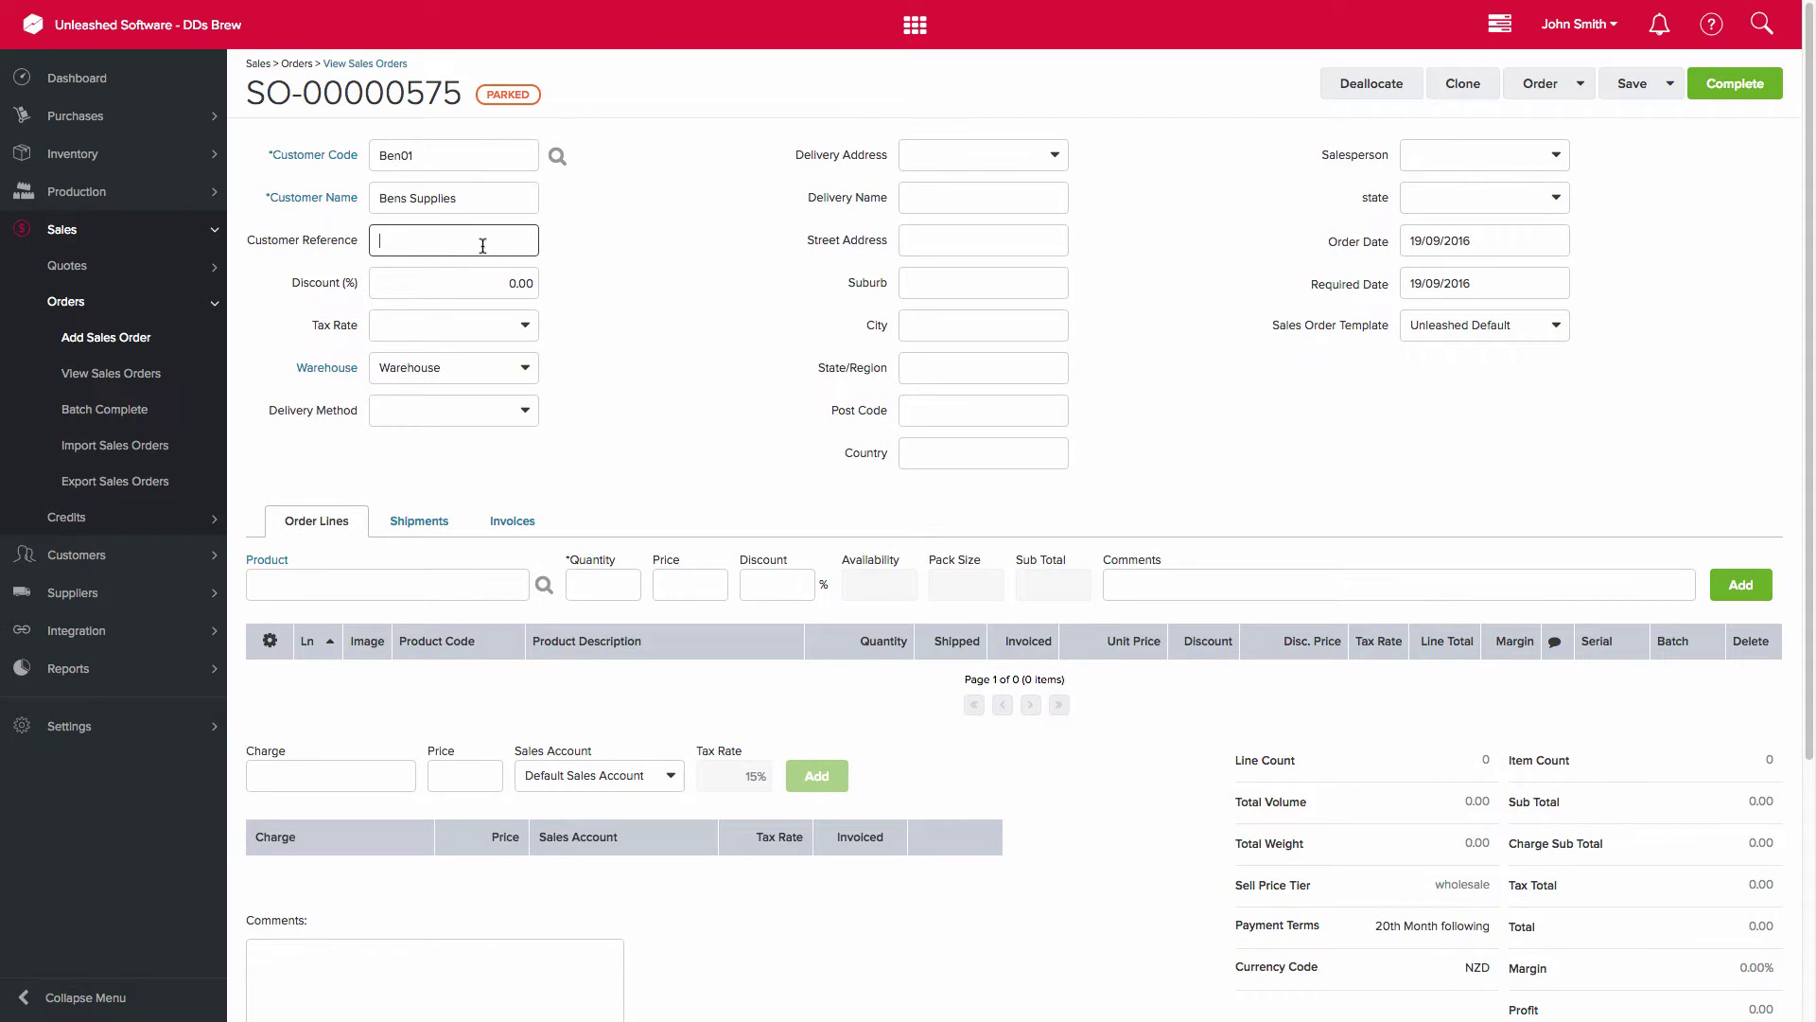
type("123456")
left_click(489, 285)
left_click(532, 329)
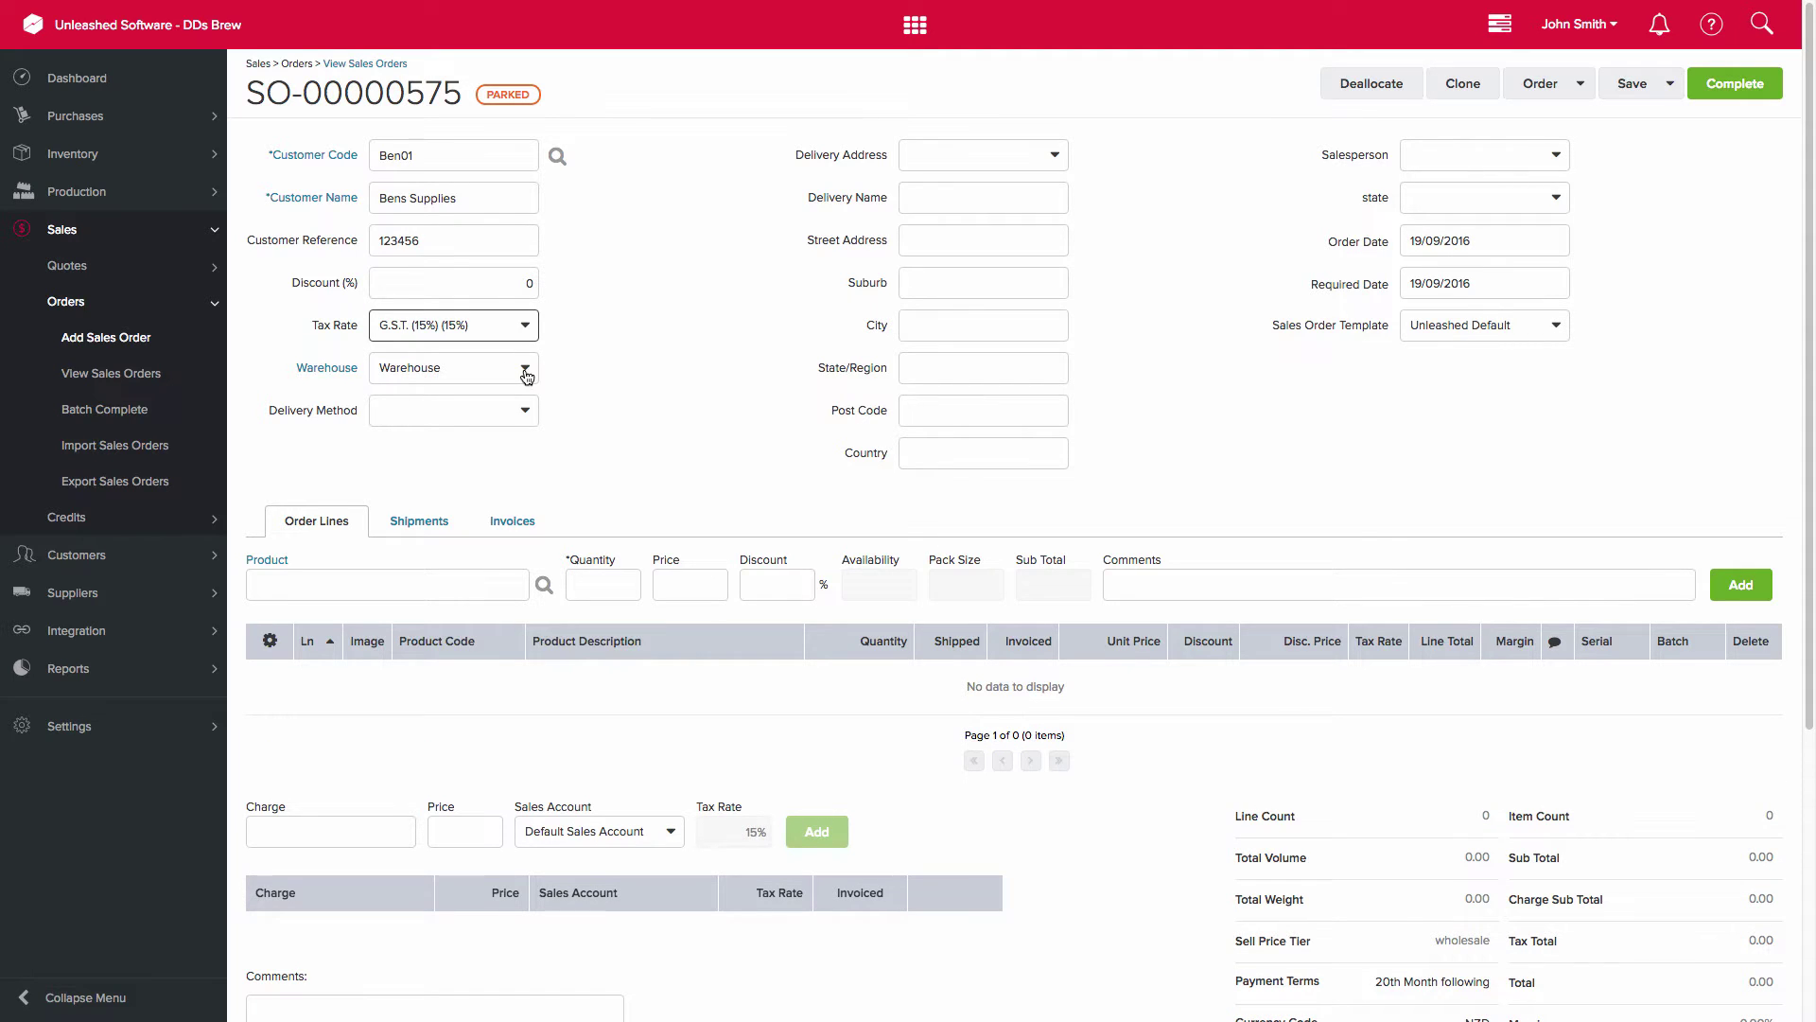
- Keep Warehouse as the order's warehouse and set the delivery method to Air
left_click(526, 369)
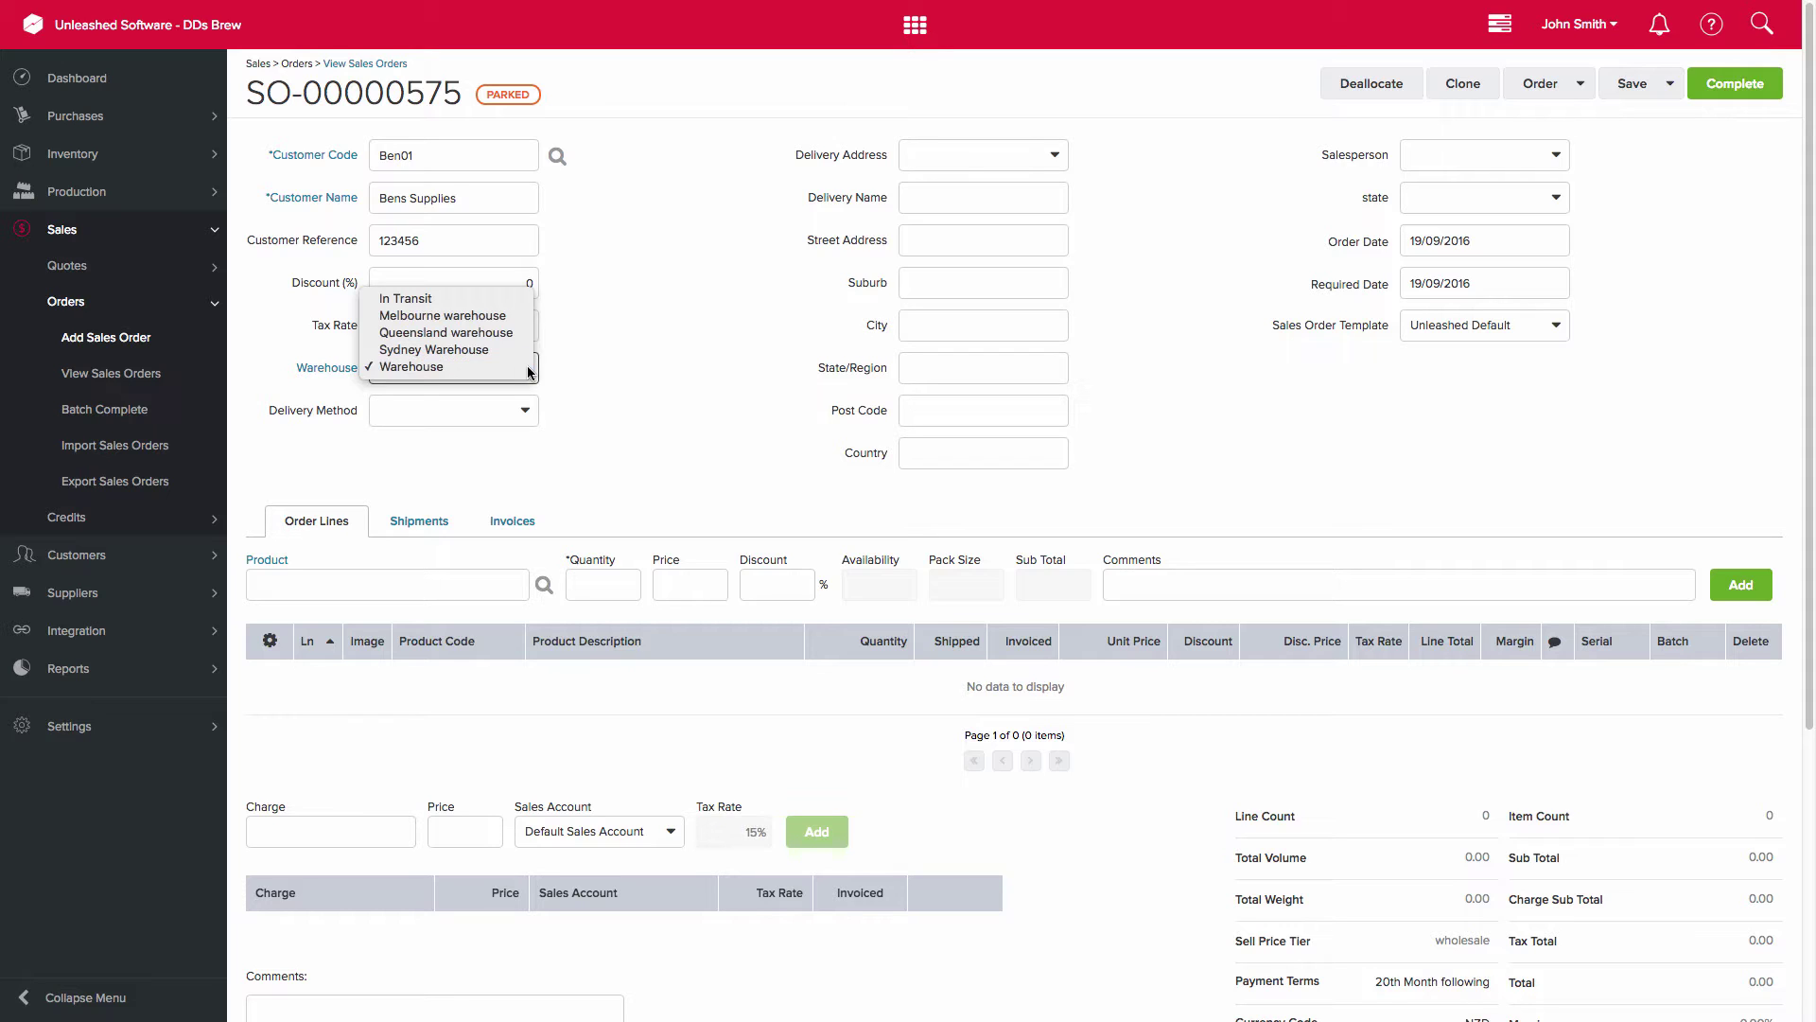
left_click(527, 368)
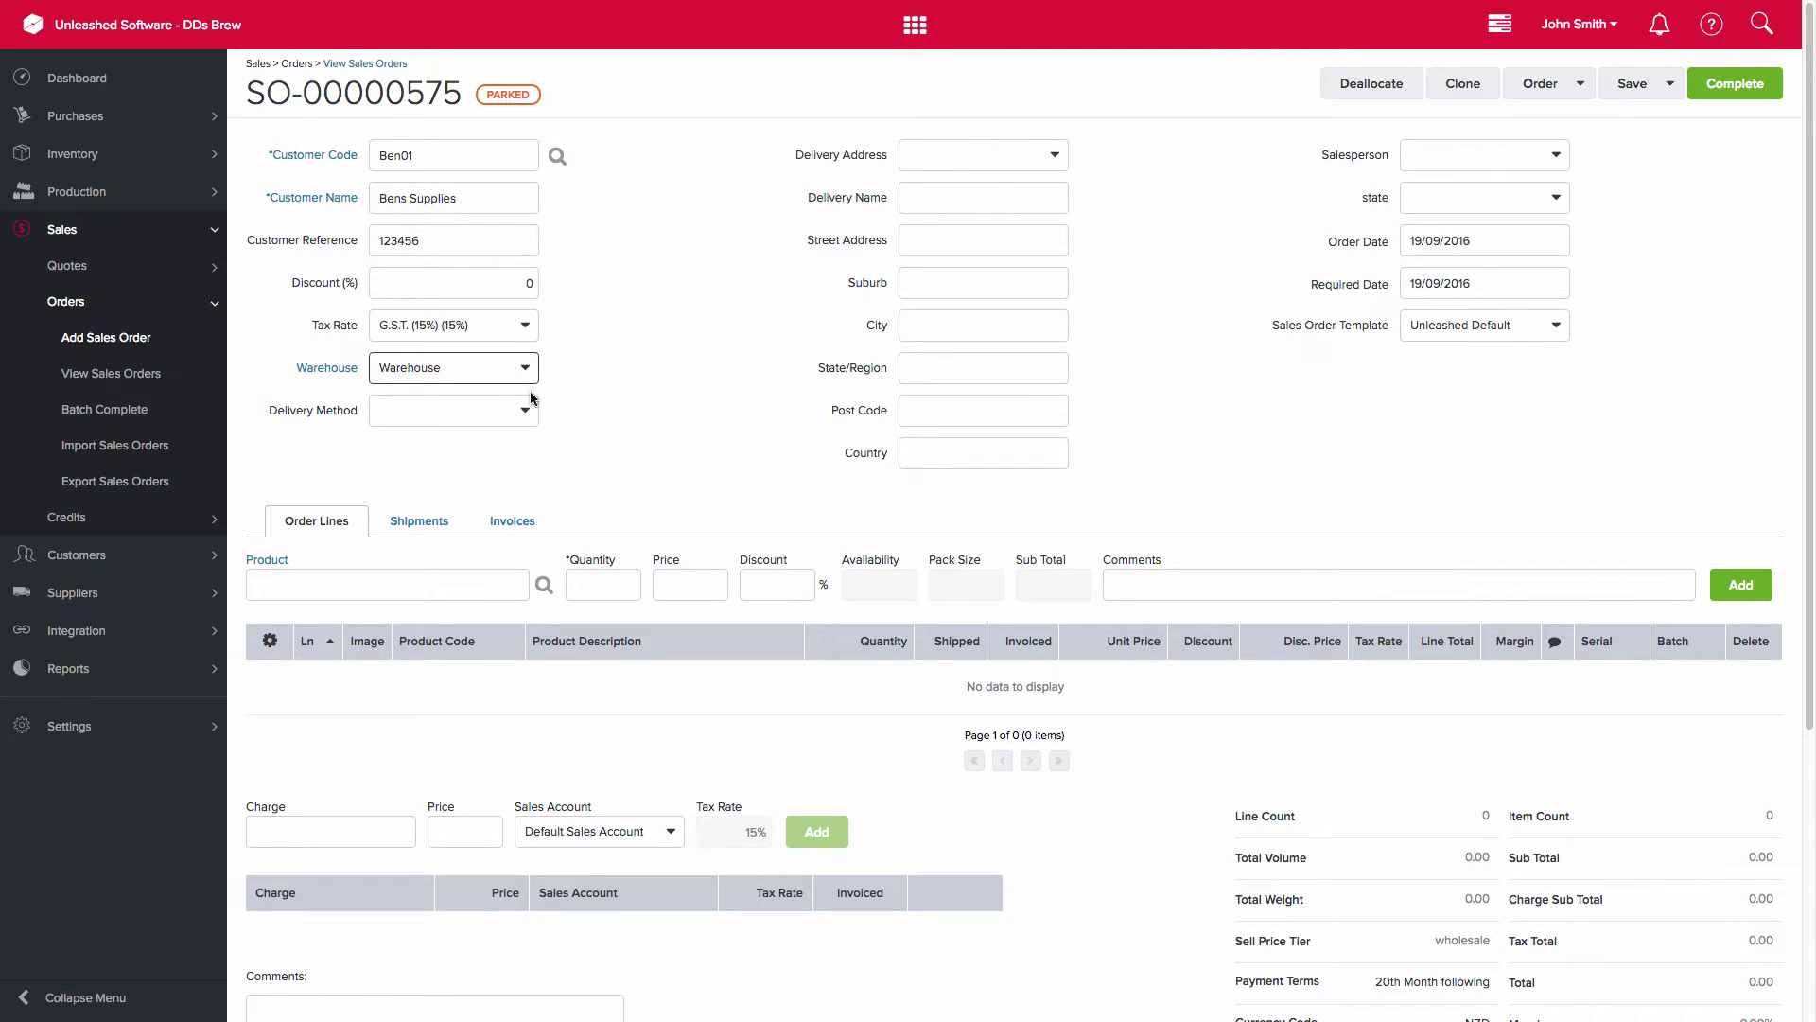
left_click(529, 412)
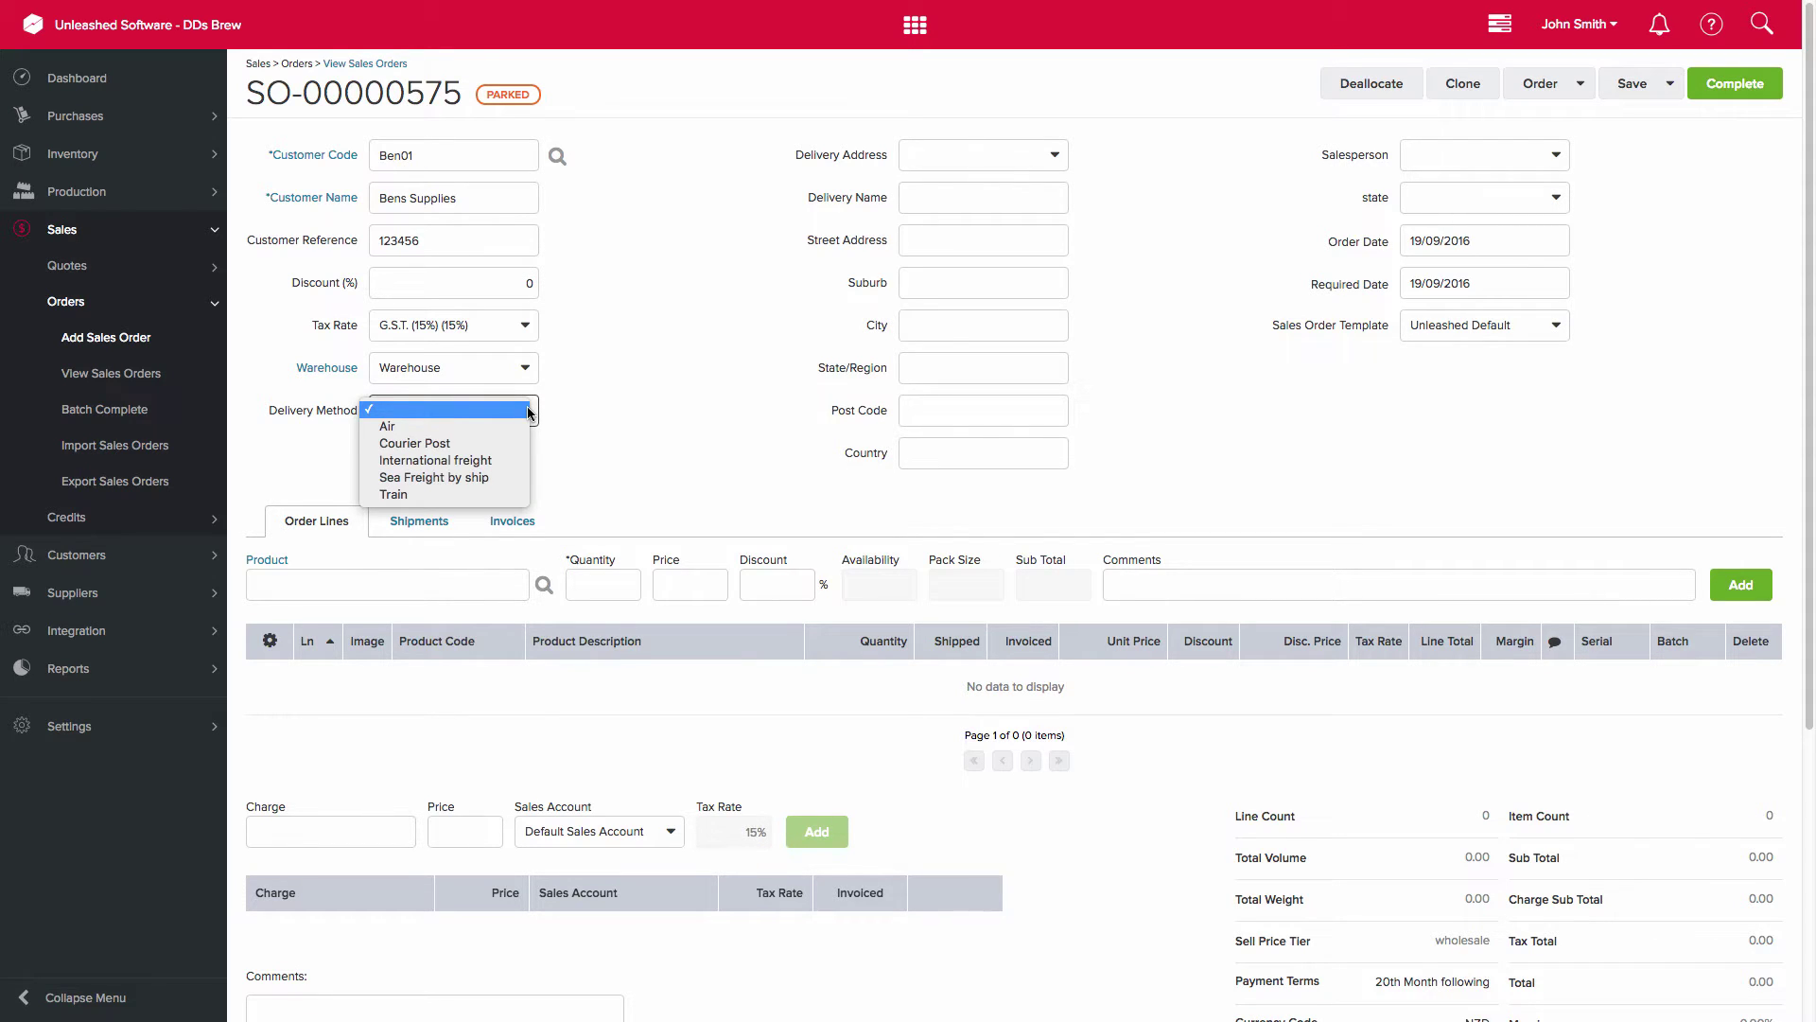
left_click(518, 427)
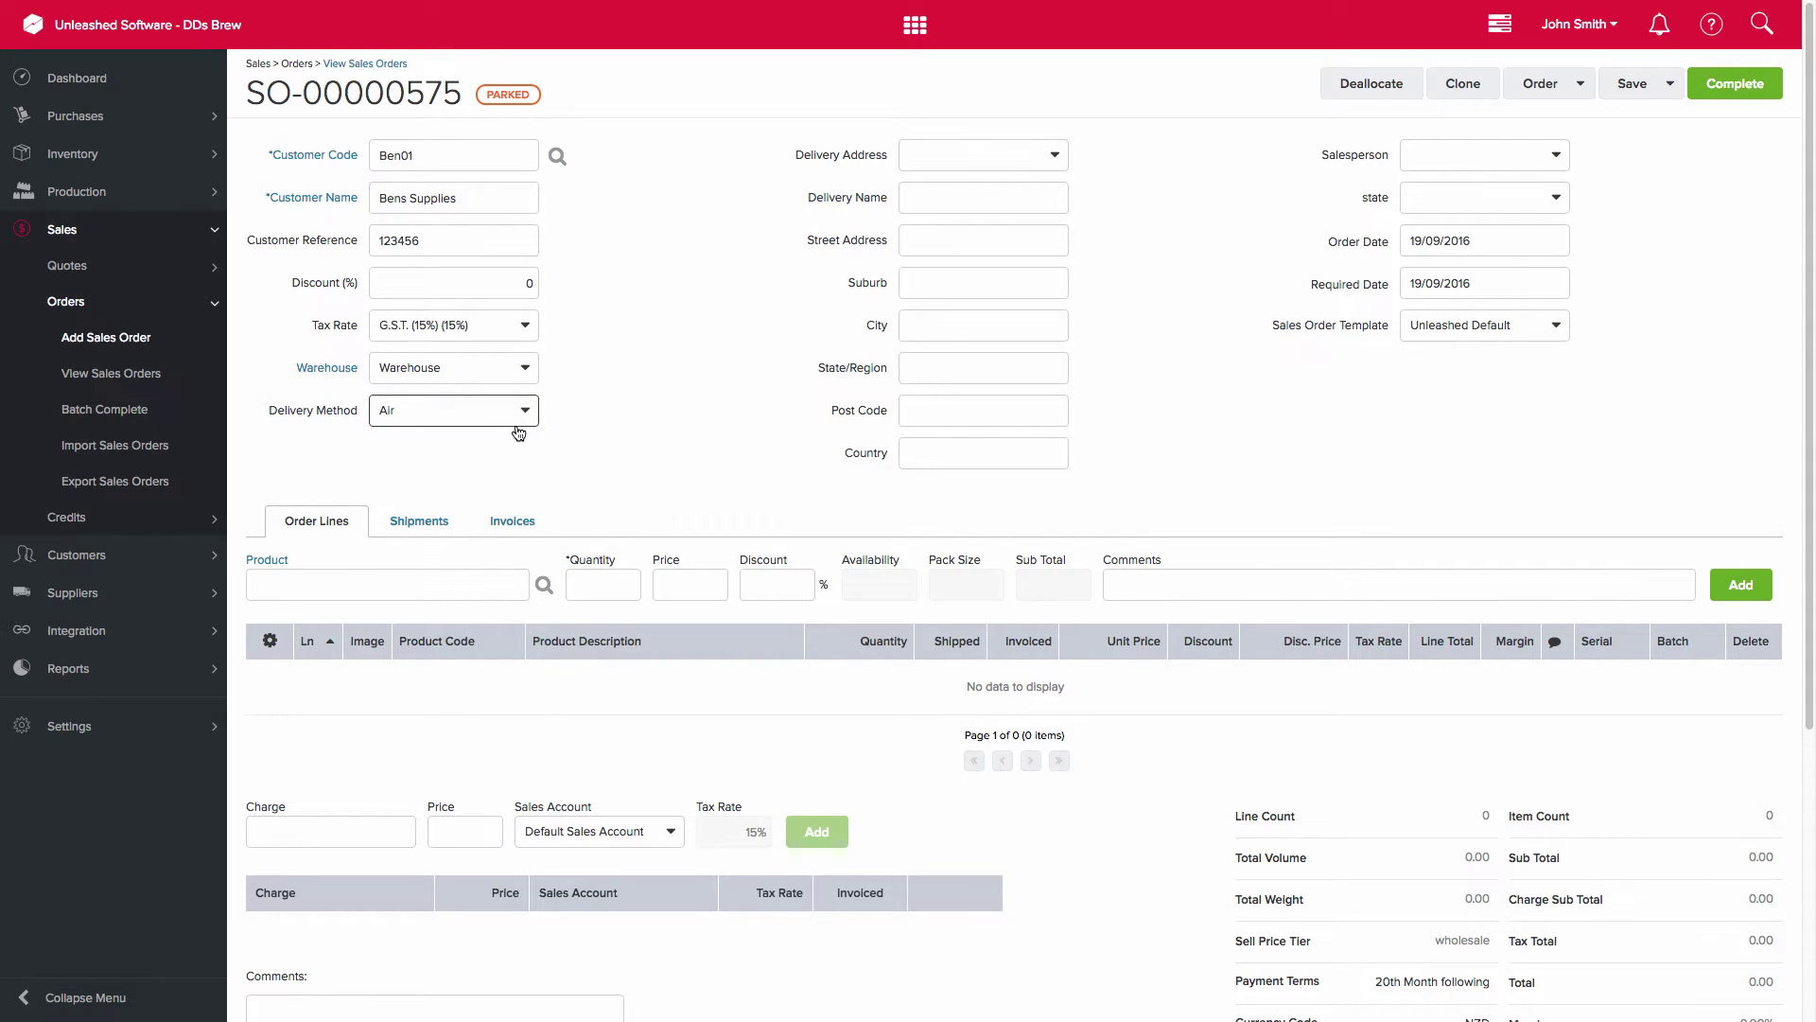
- Set the delivery address to Bens HQ and assign Sales Star as the order's salesperson
left_click(1052, 156)
left_click(1022, 186)
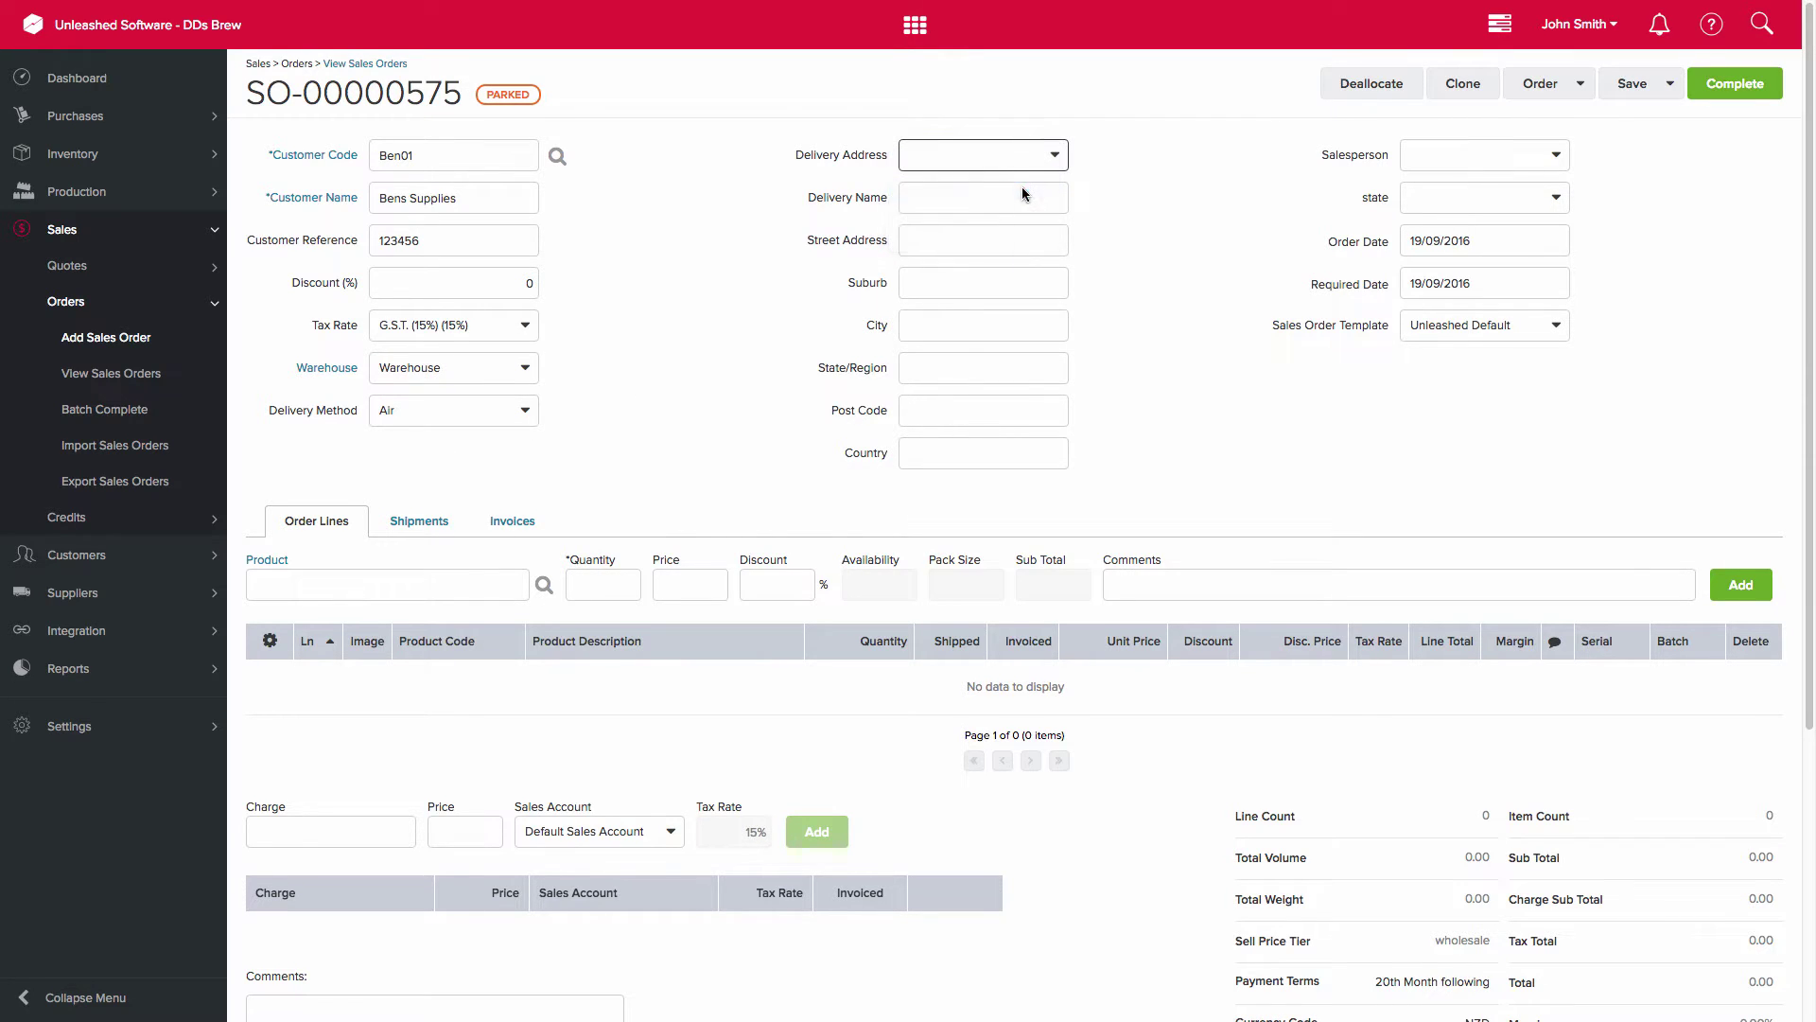
left_click(1561, 155)
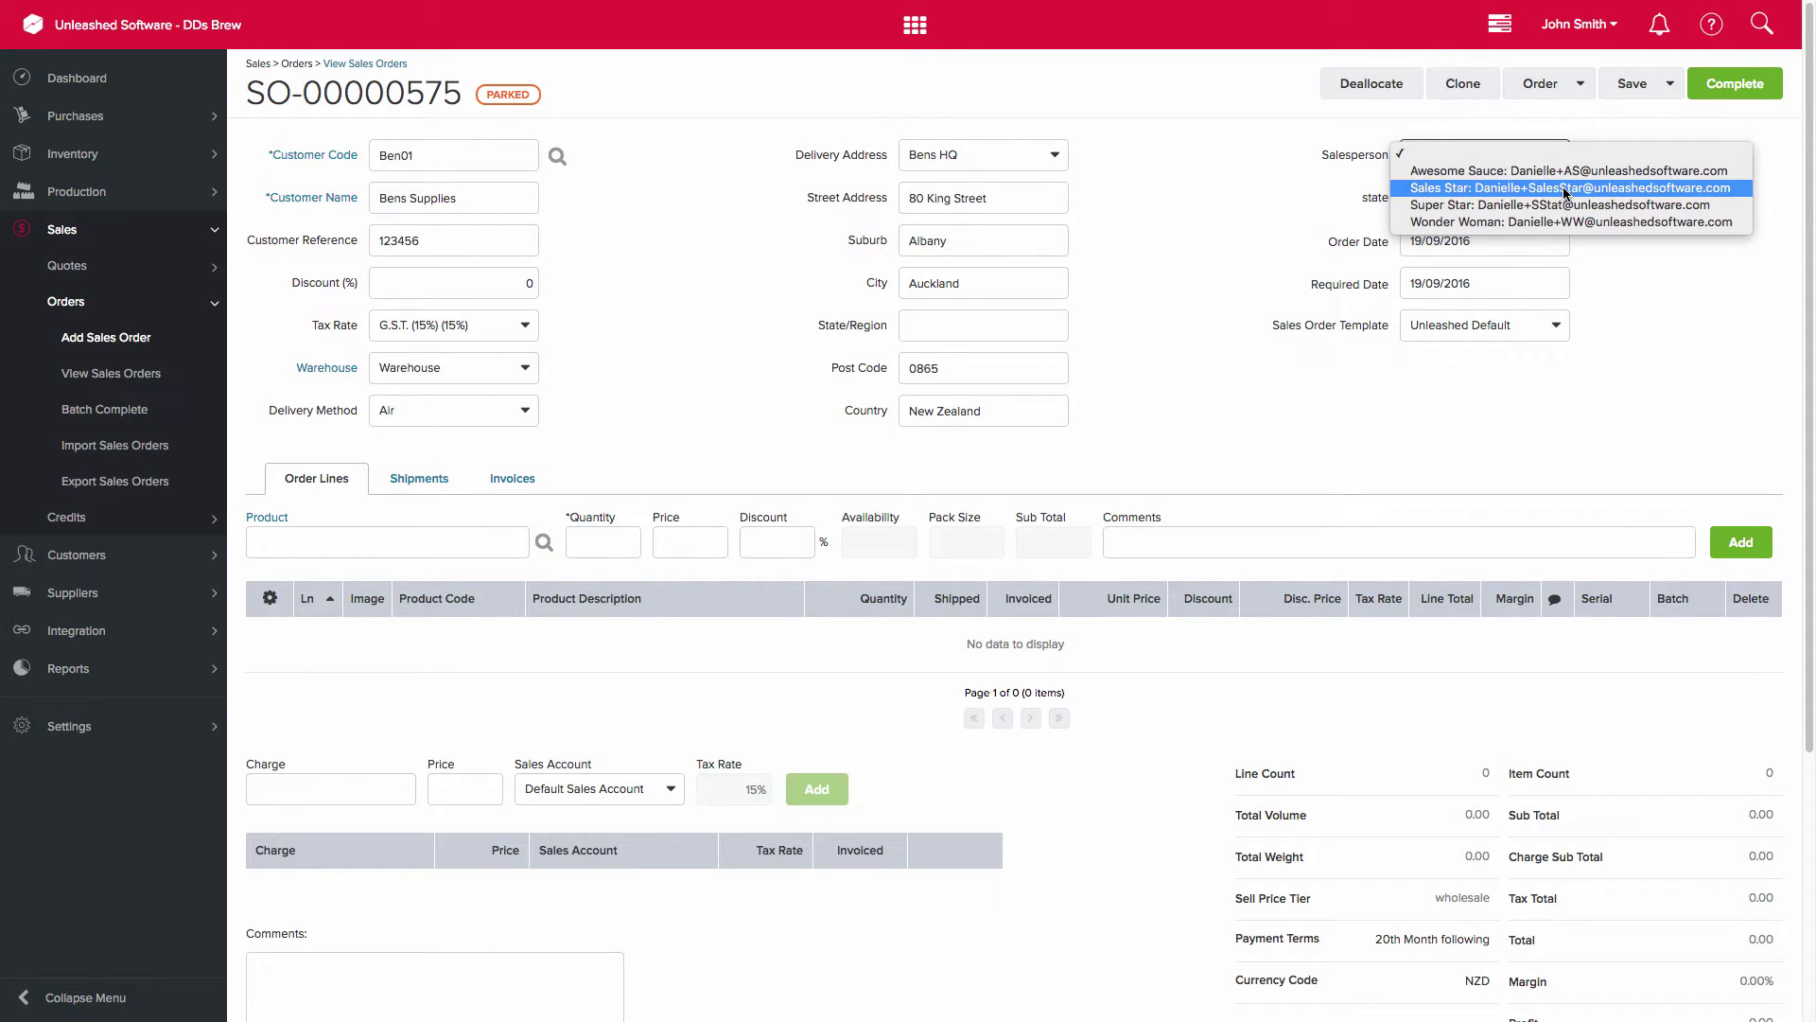
left_click(1563, 188)
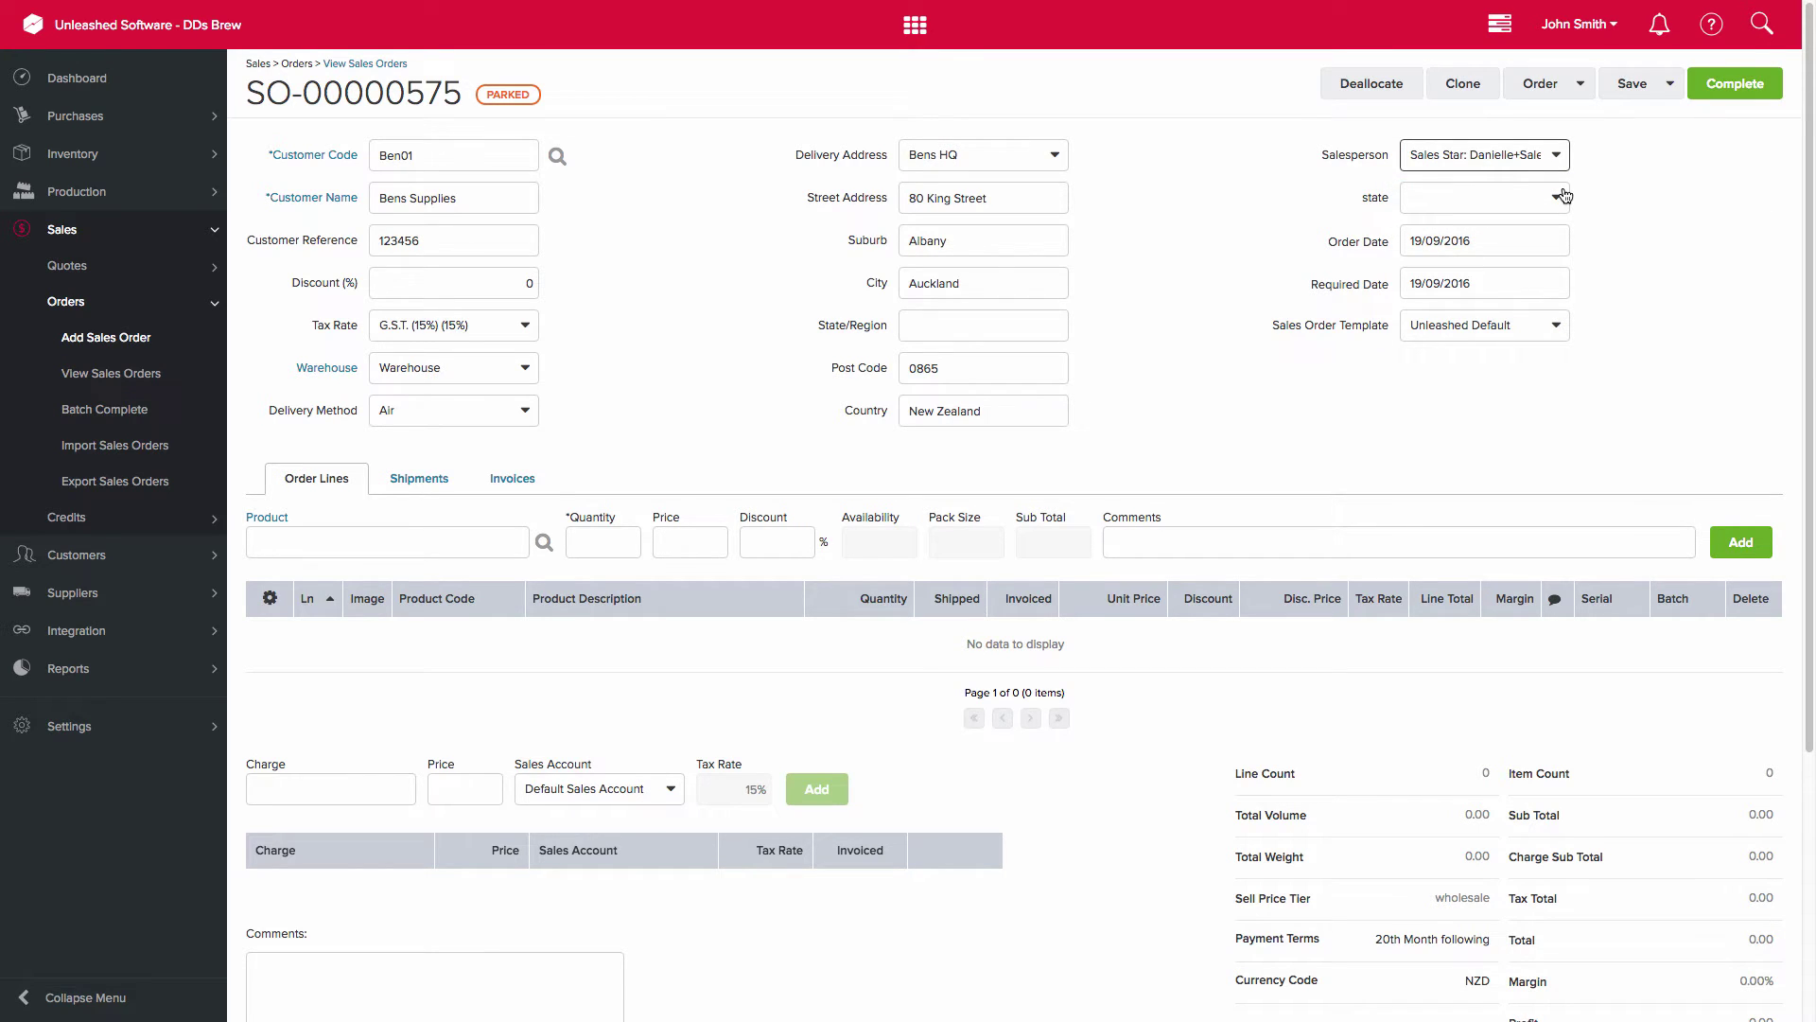
- Set the order date to 19/09/2016 and the required date to 30/09/2016, using the Unleashed Default sales order template
left_click(1566, 240)
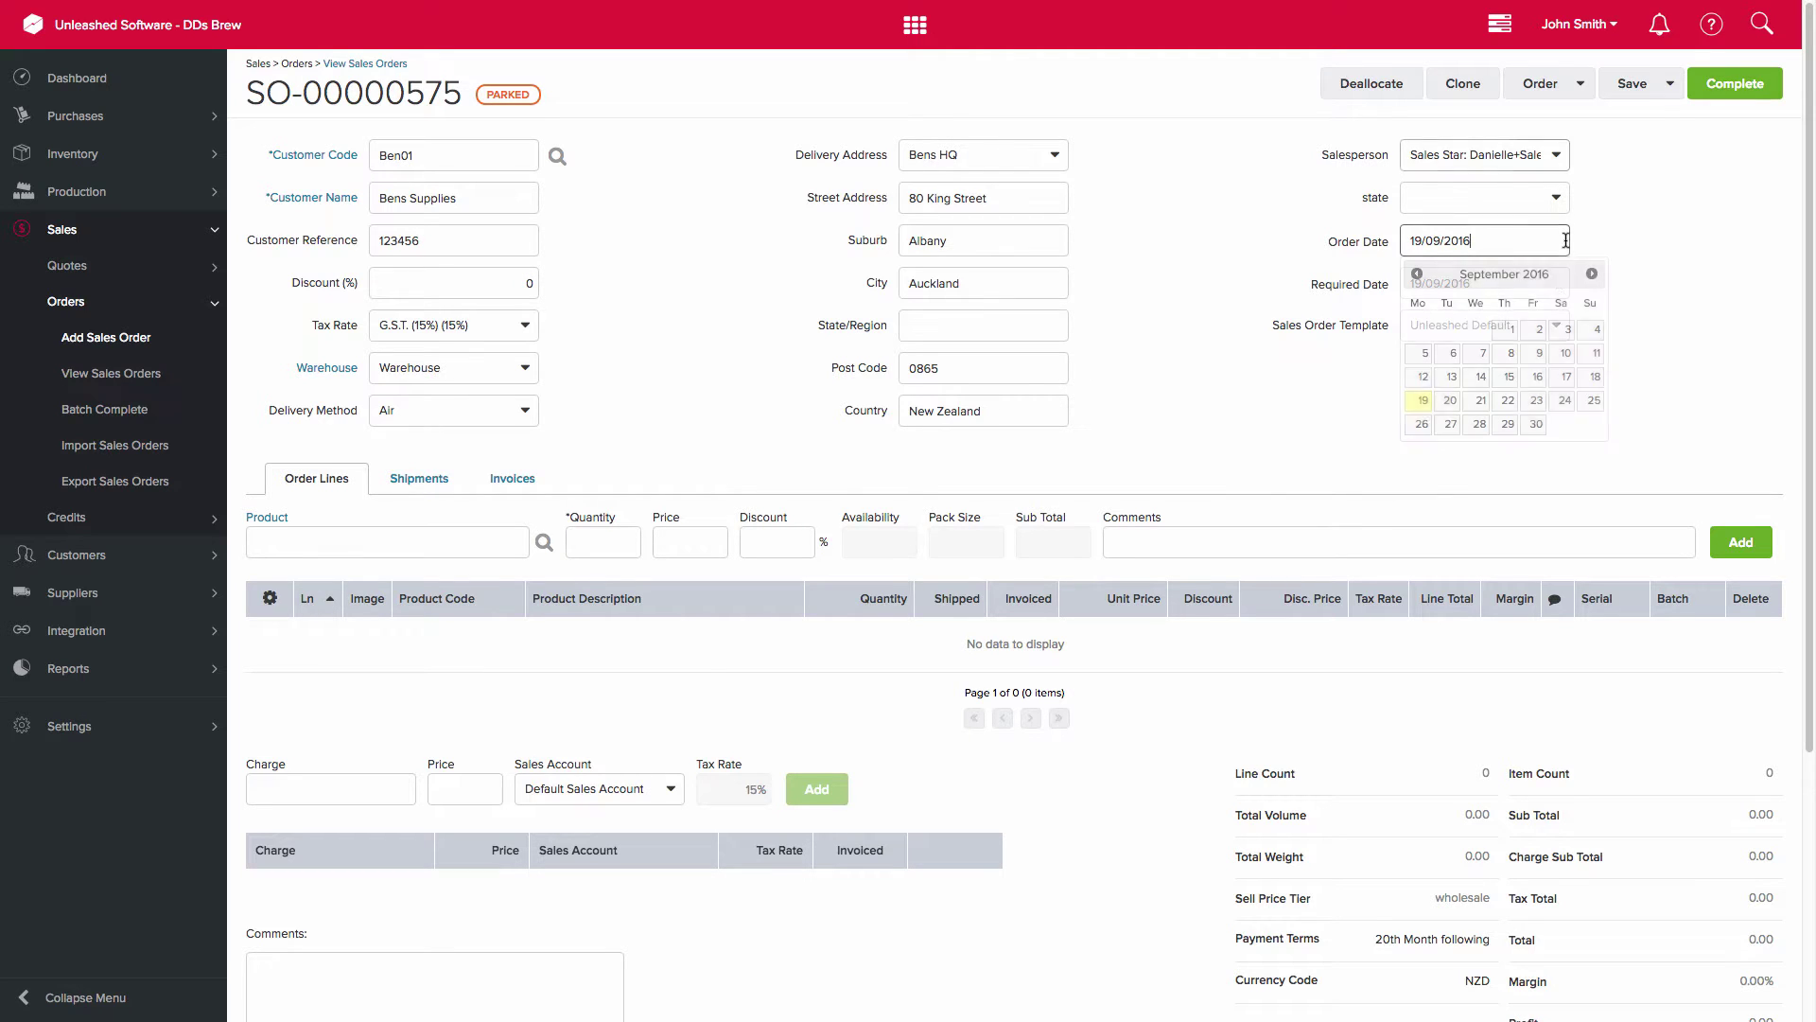
left_click(1419, 400)
left_click(1552, 283)
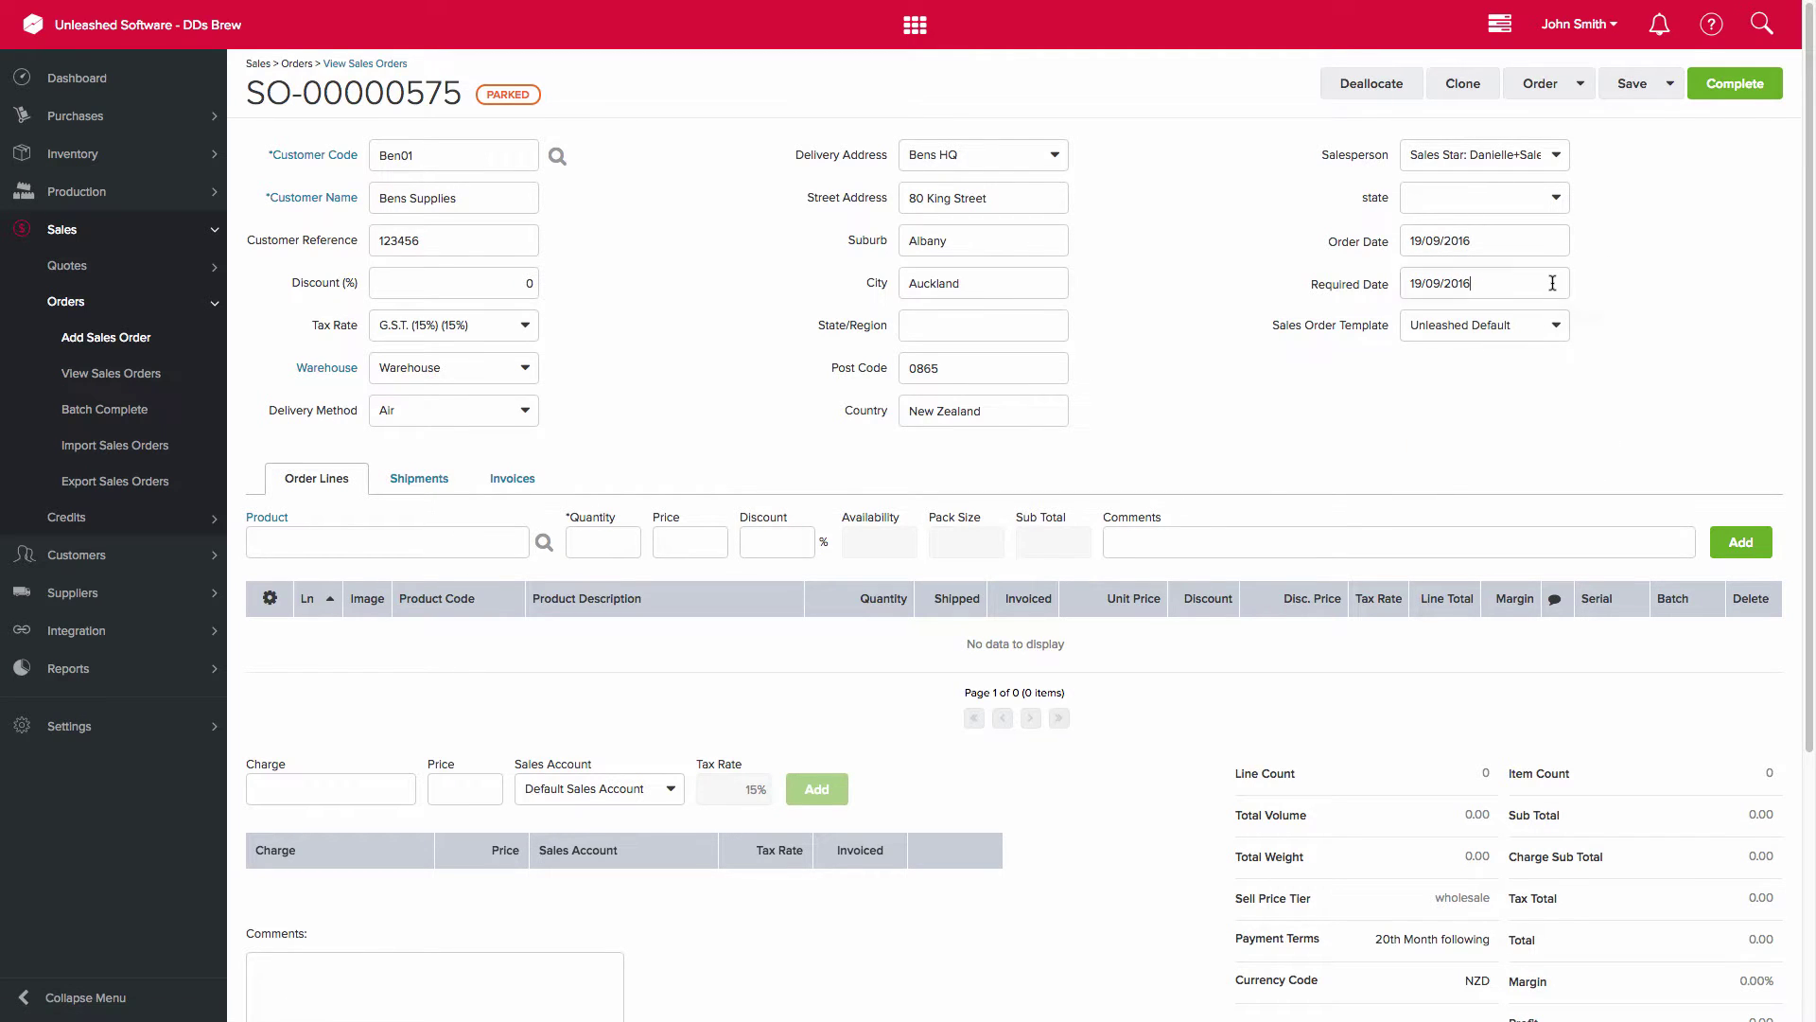
left_click(1540, 467)
left_click(1561, 331)
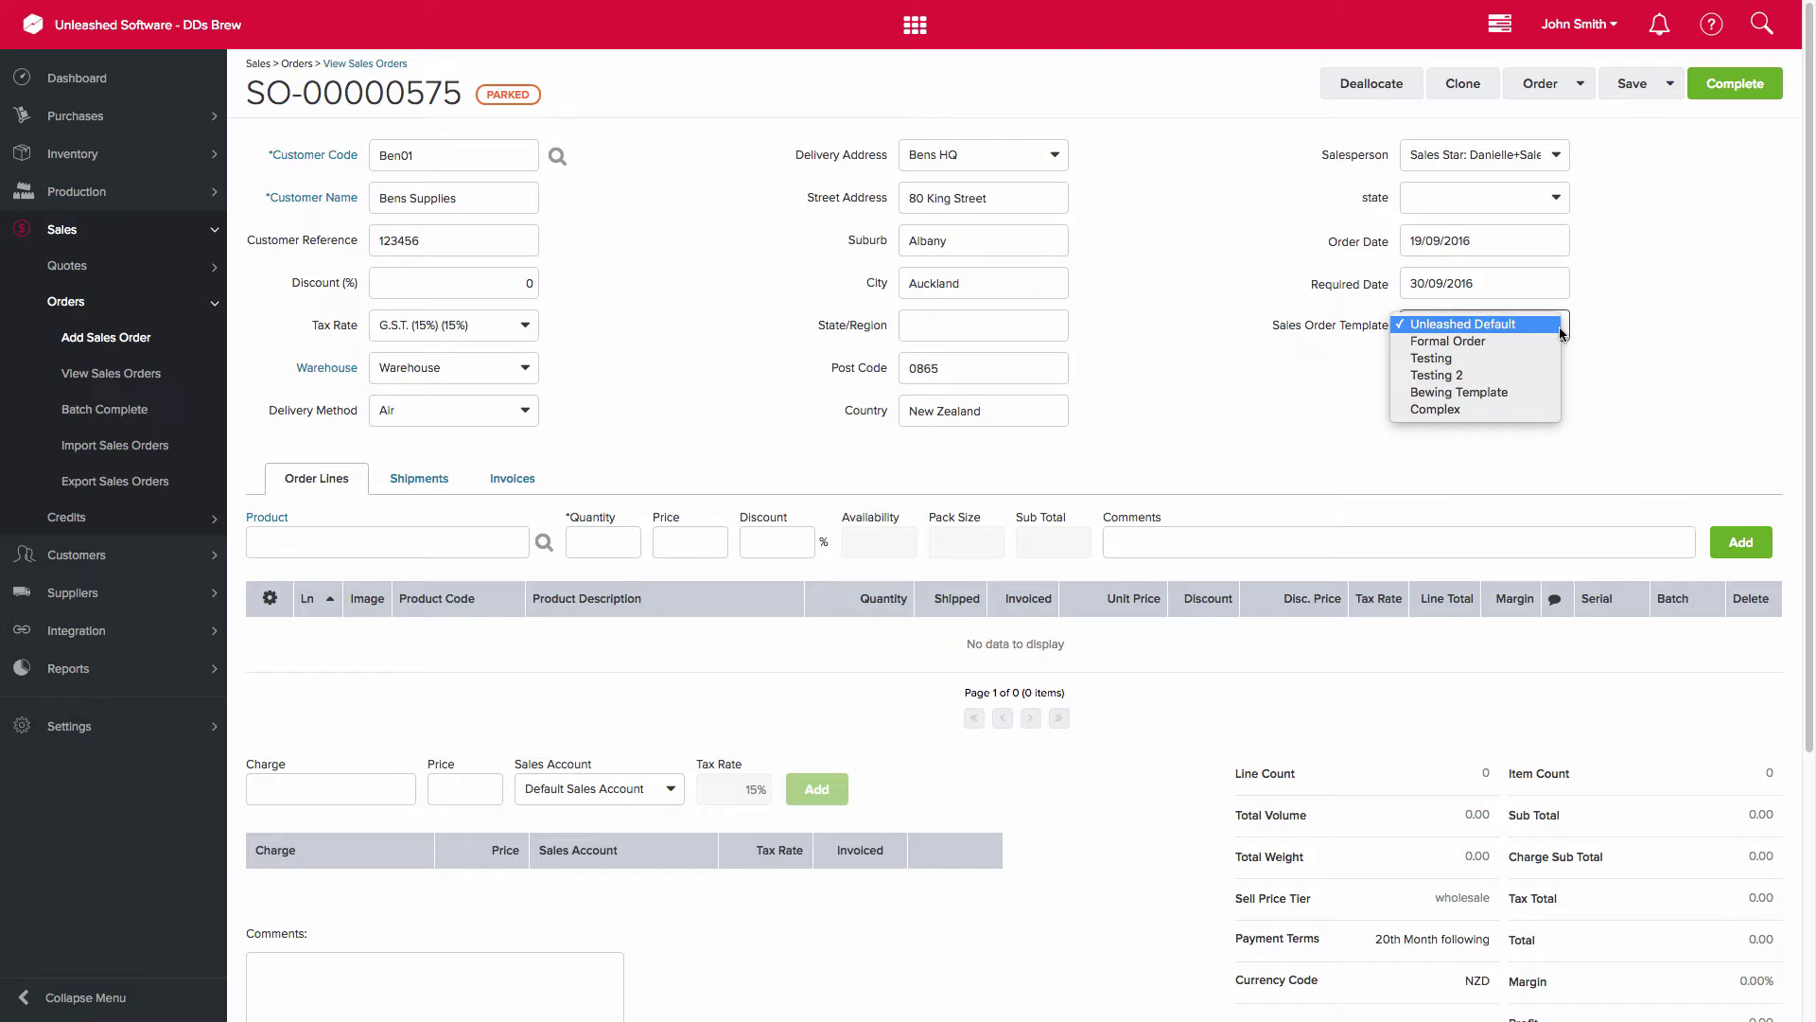
left_click(1559, 326)
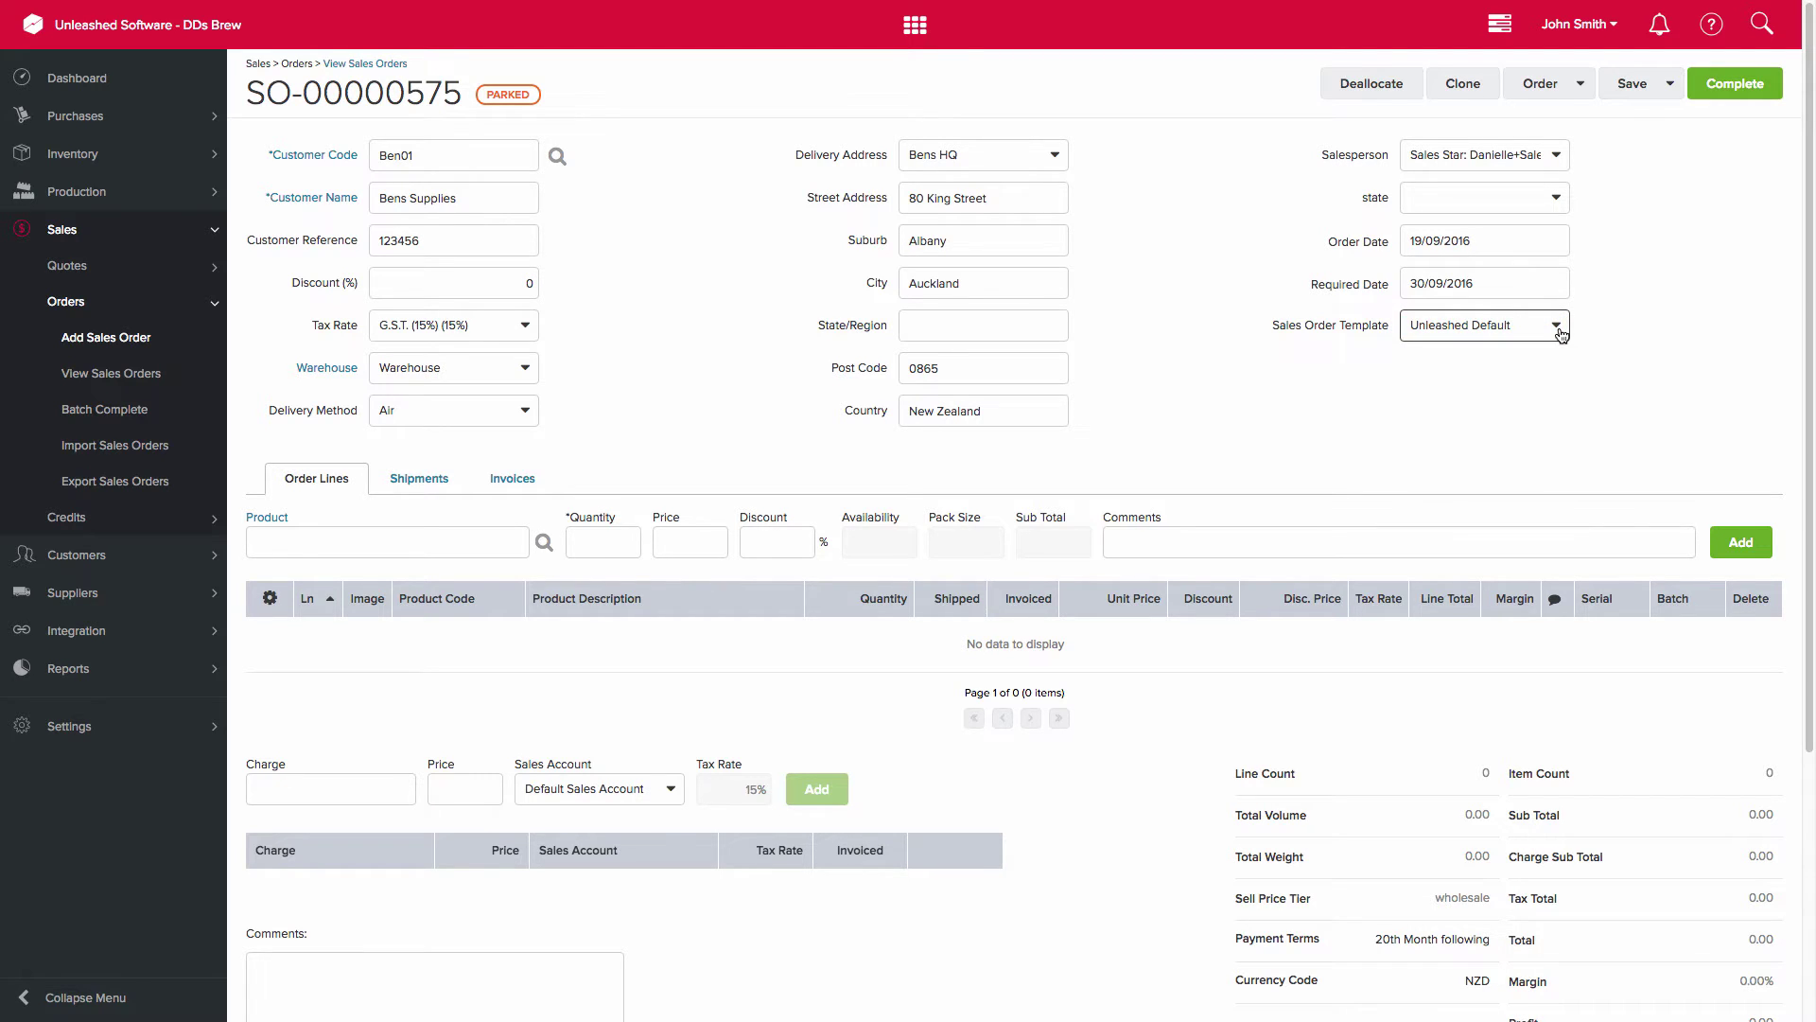
- Add an order line for 10 American Pale Ale (002APA) with the comment "limited edition packaging please"
left_click(462, 540)
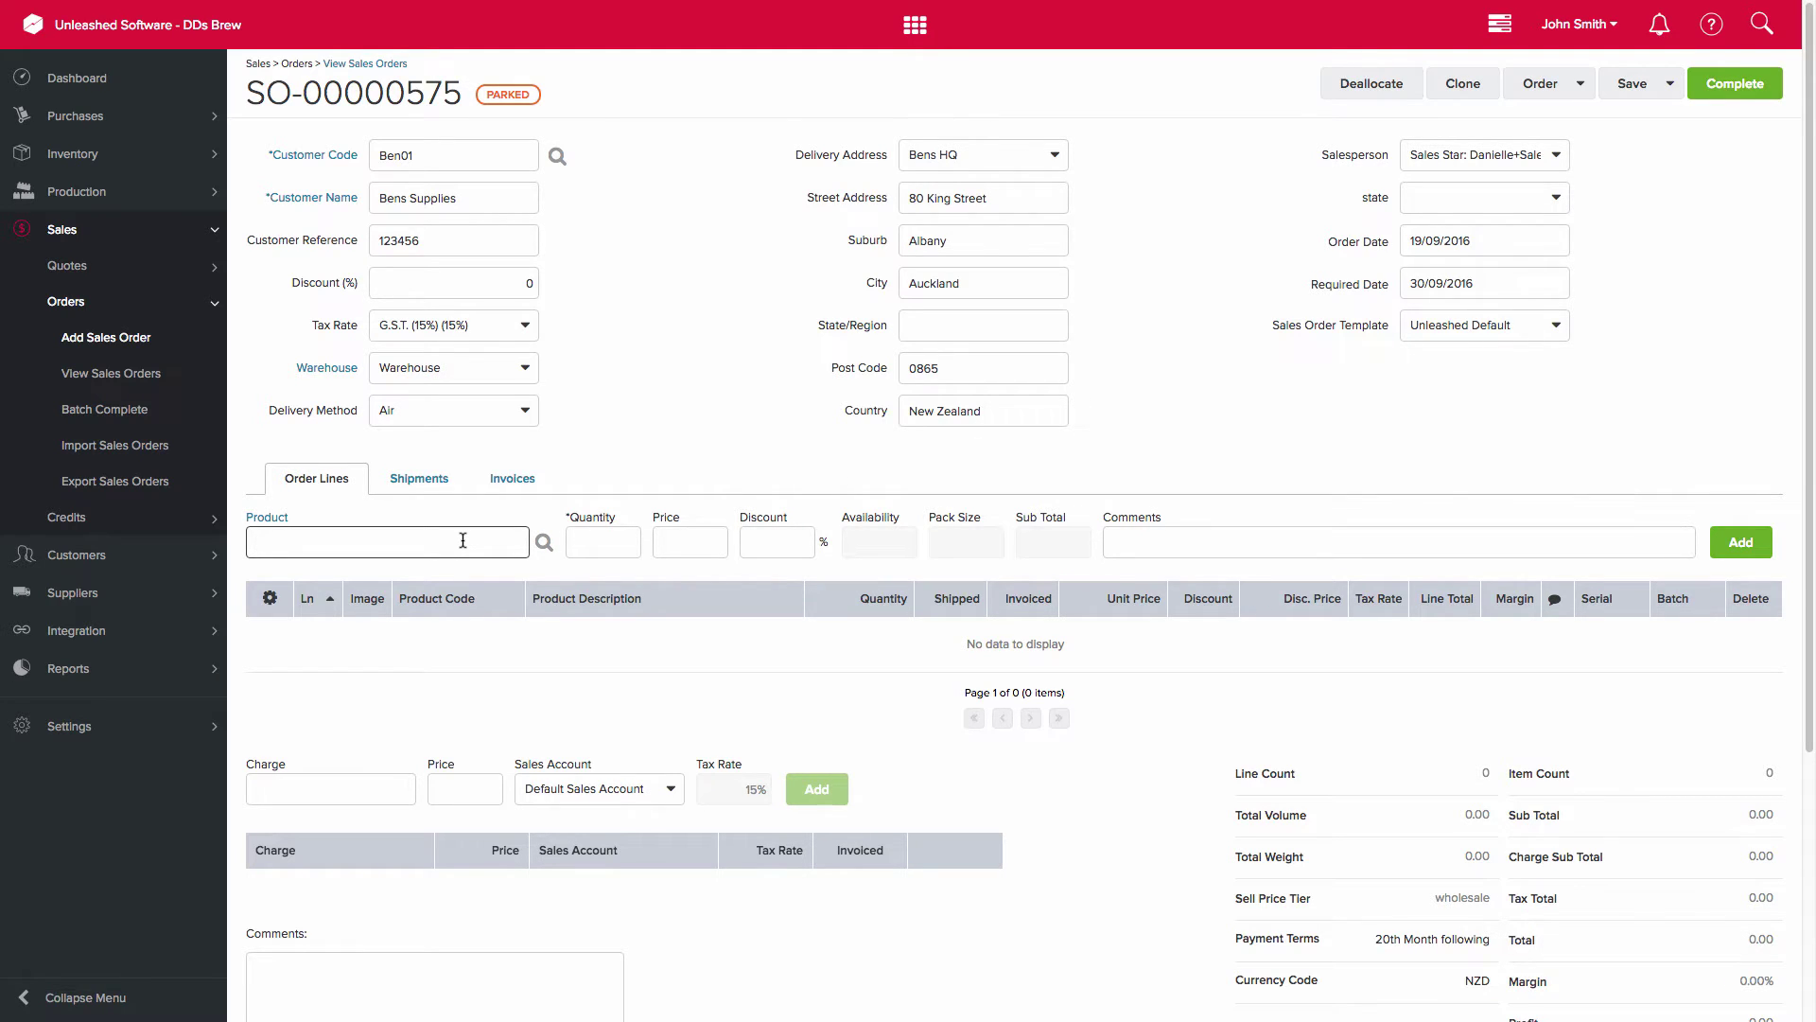
type("american")
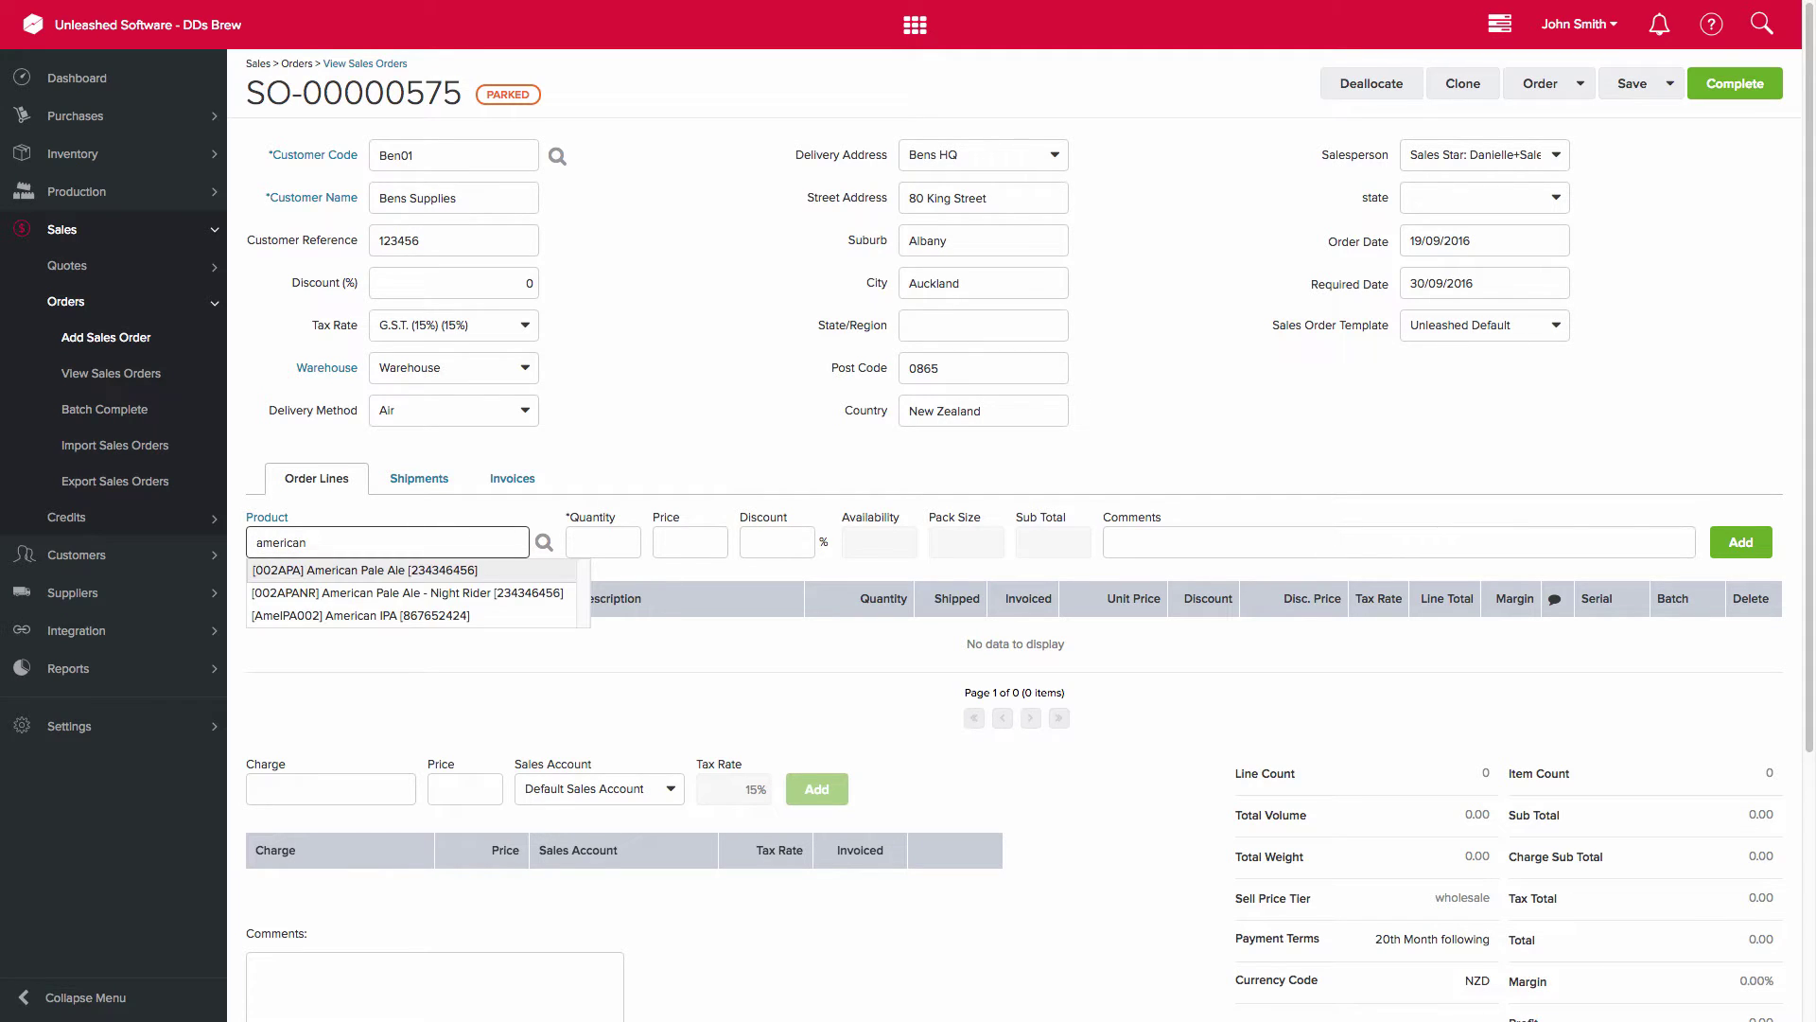
left_click(452, 571)
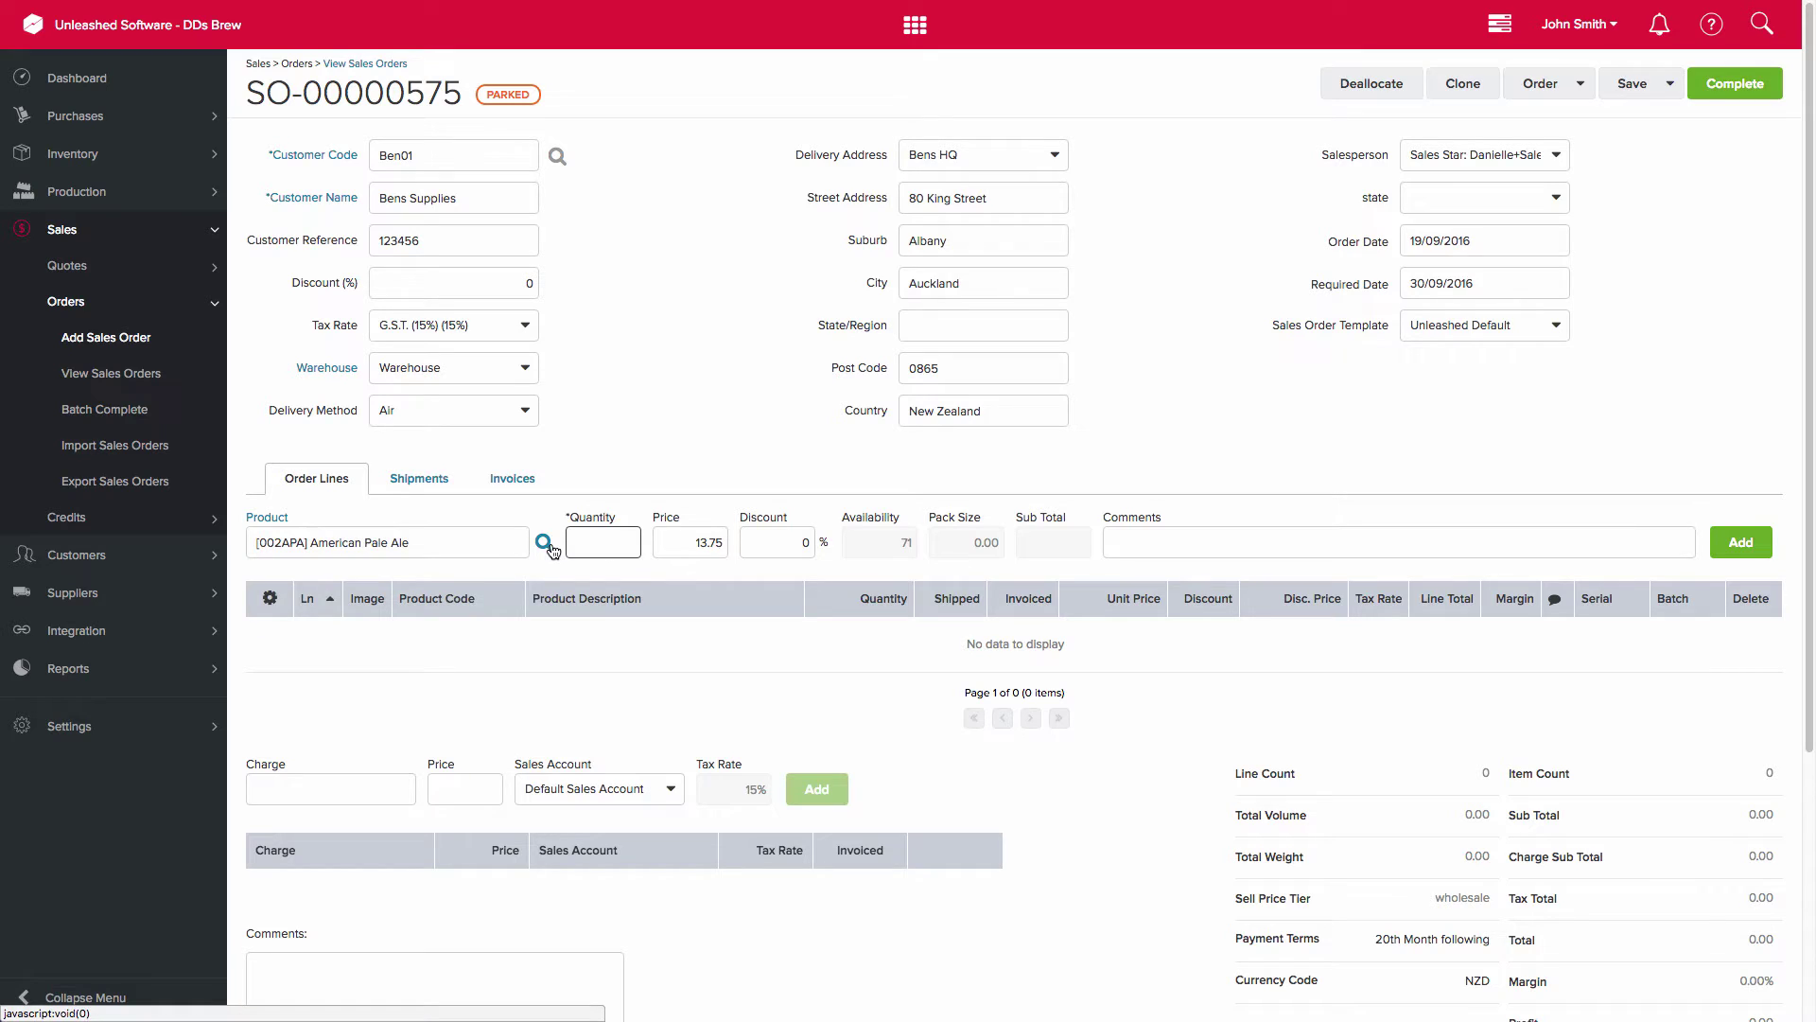
type("10")
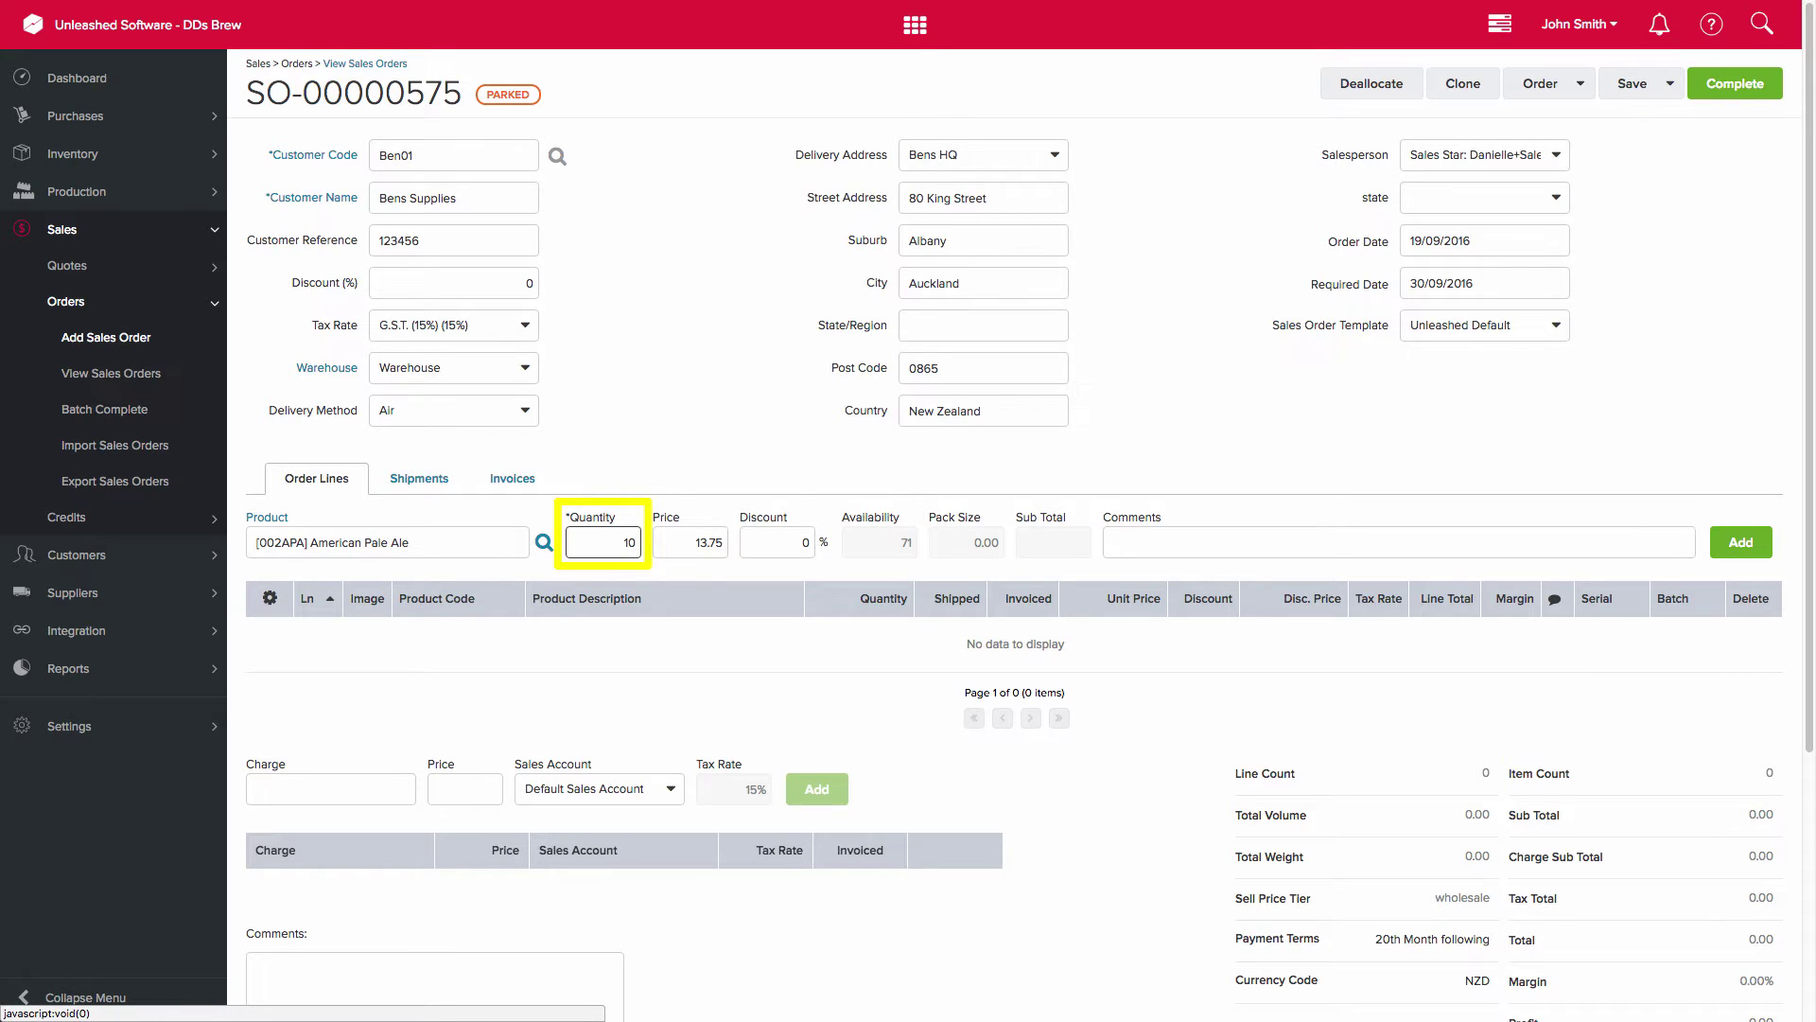
key("Tab")
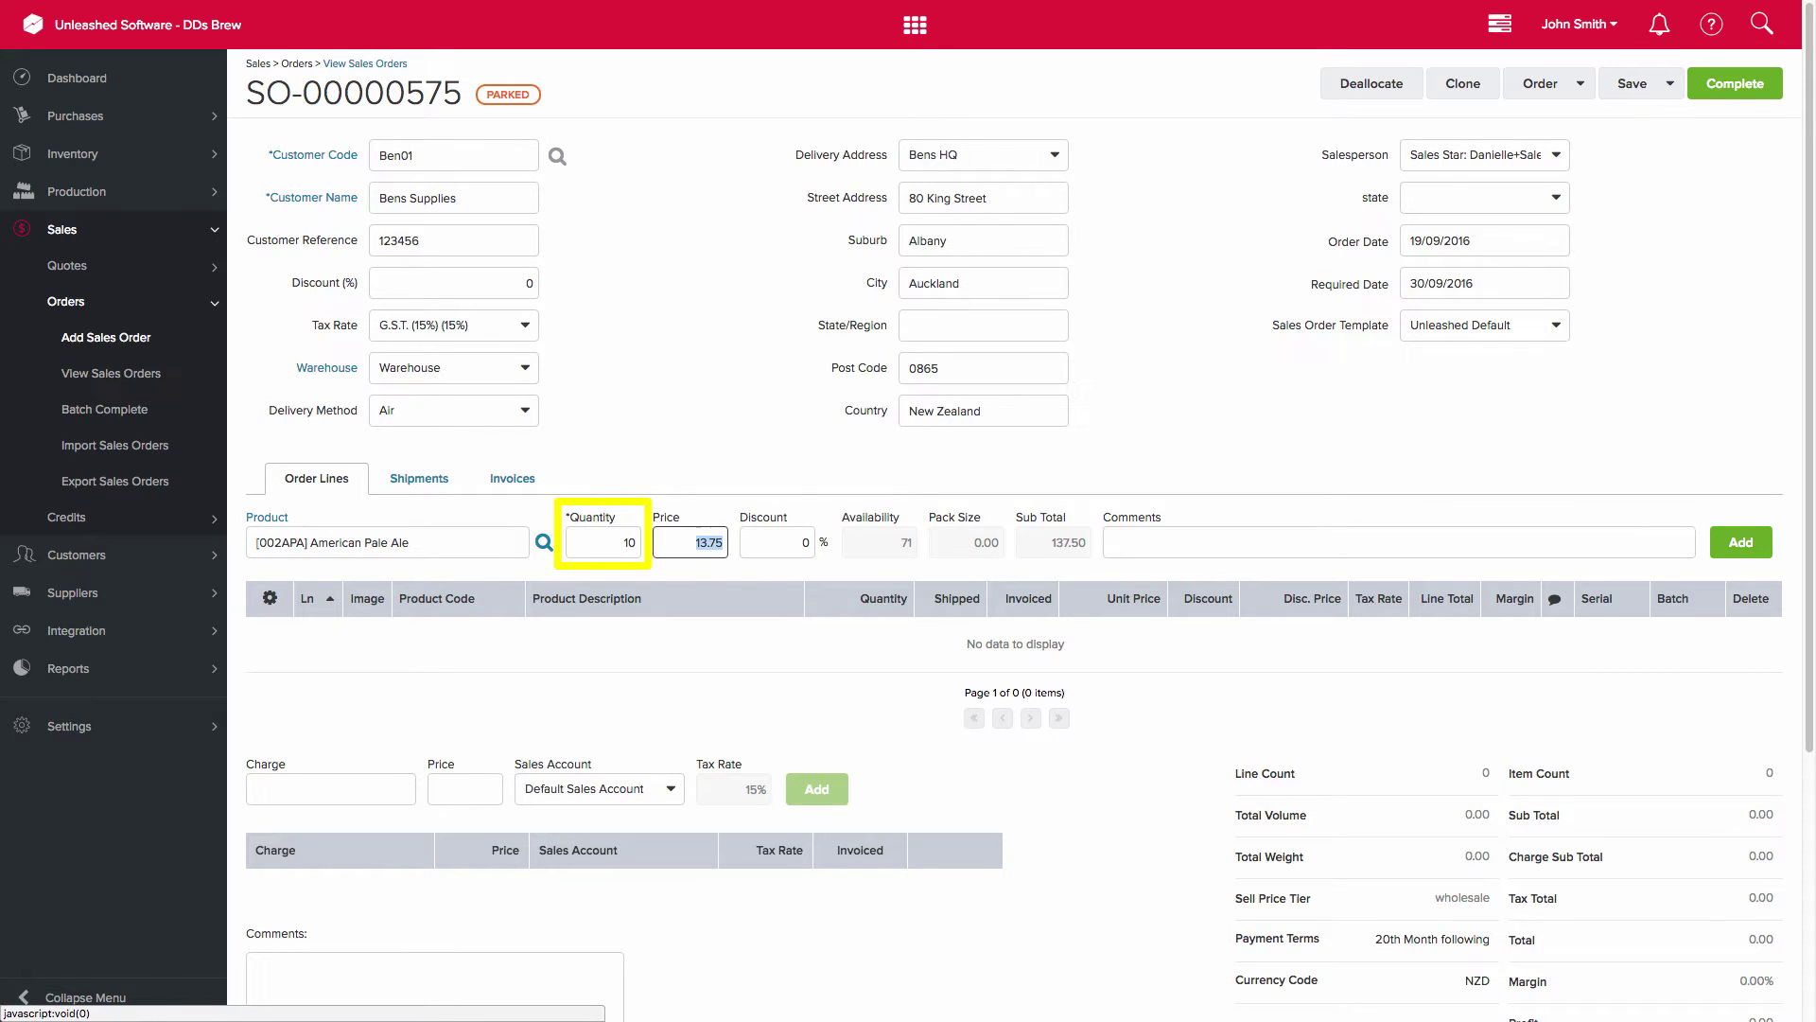
left_click(1131, 542)
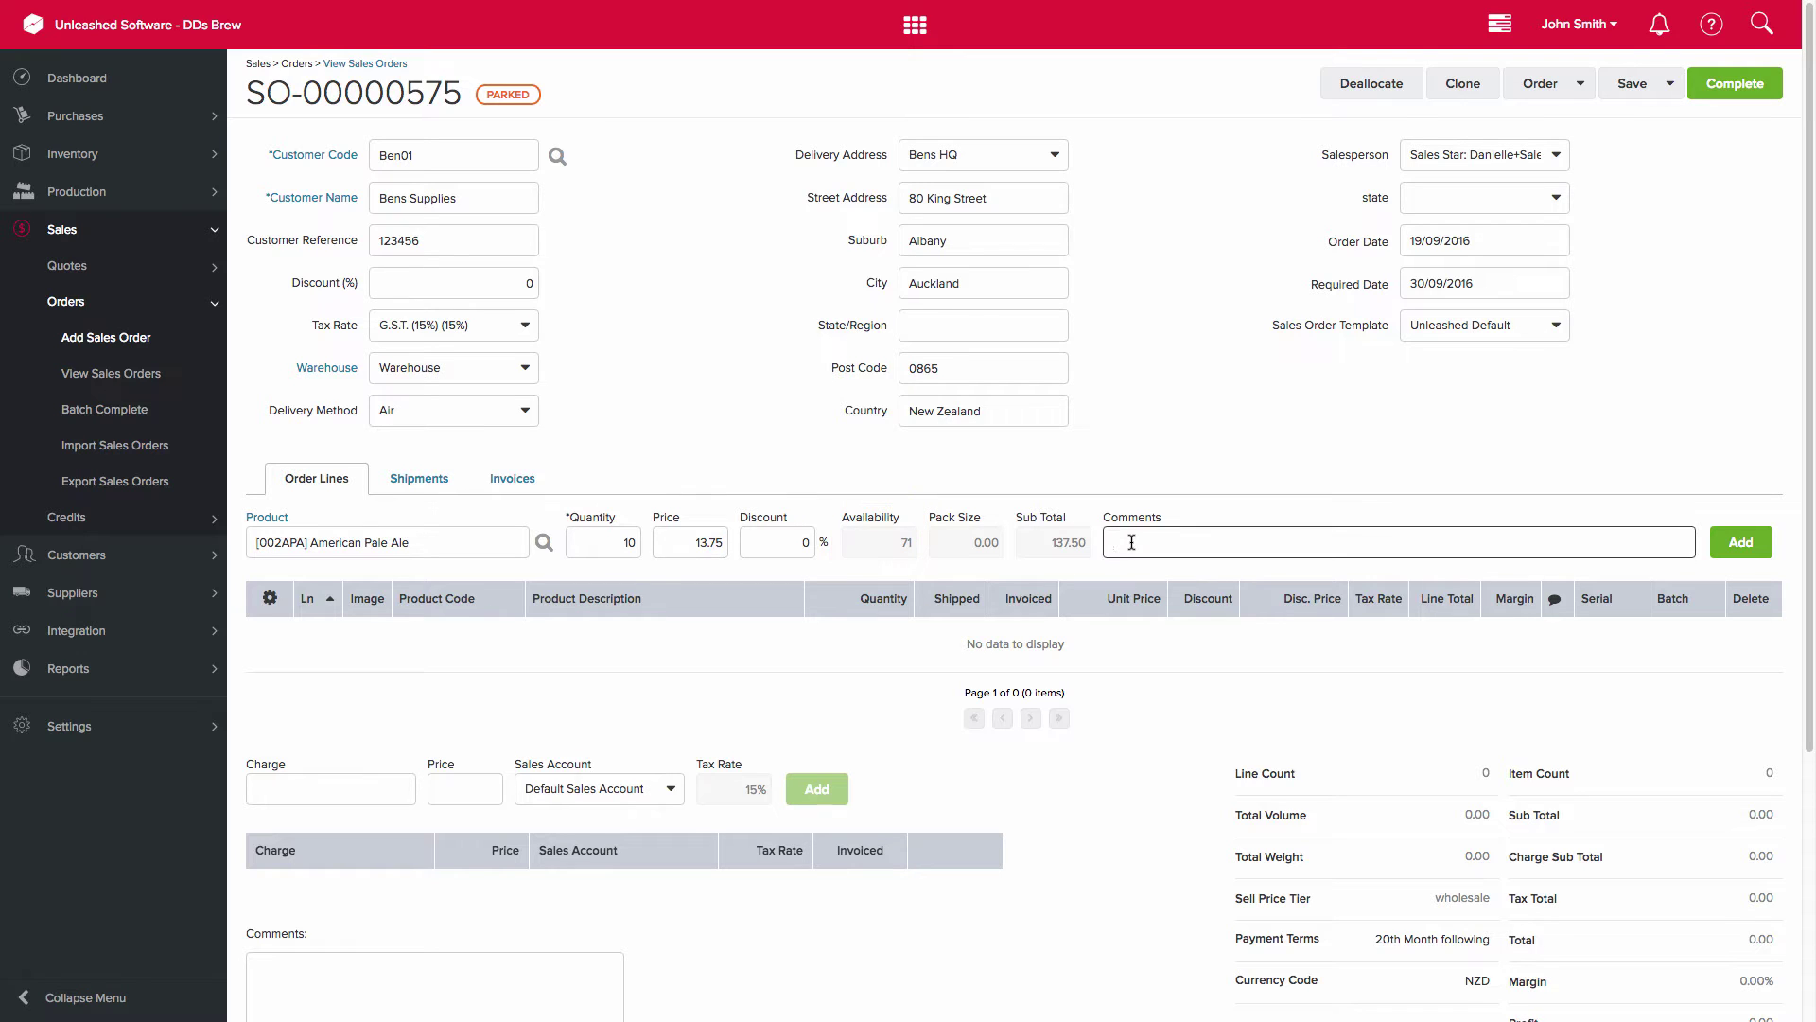
type("limited editio")
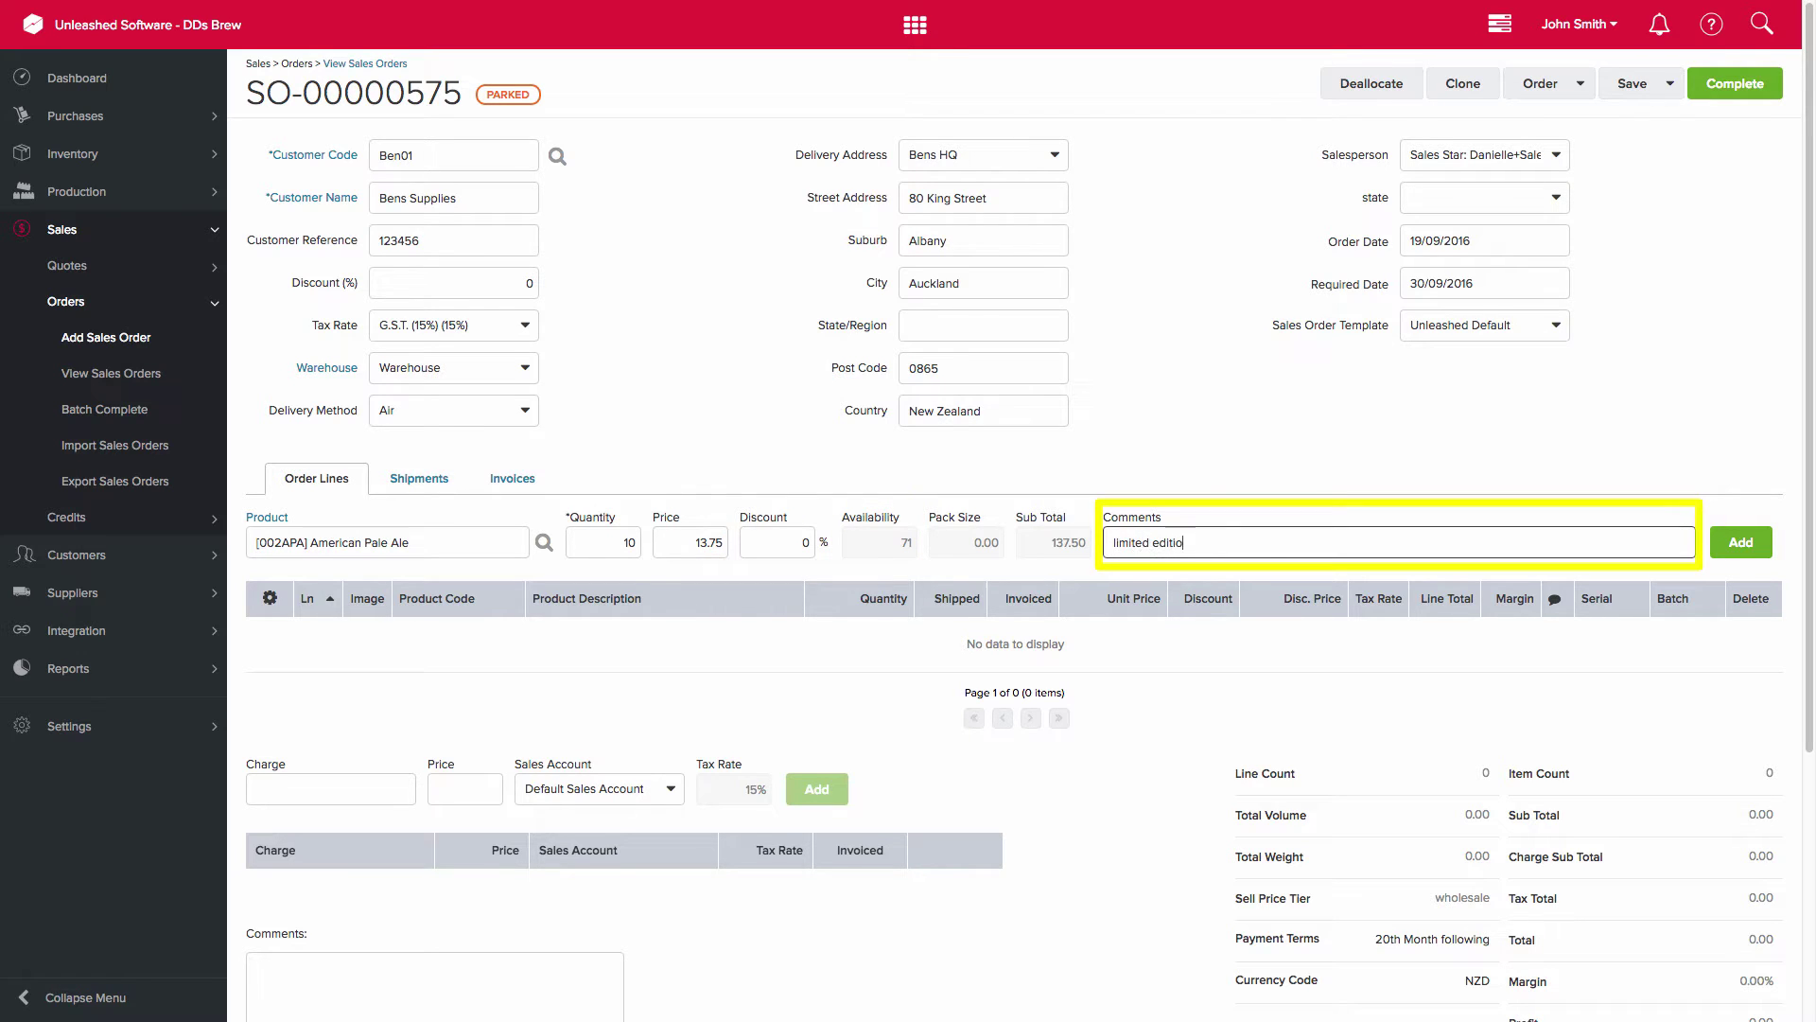
type("n packaging please")
left_click(1742, 543)
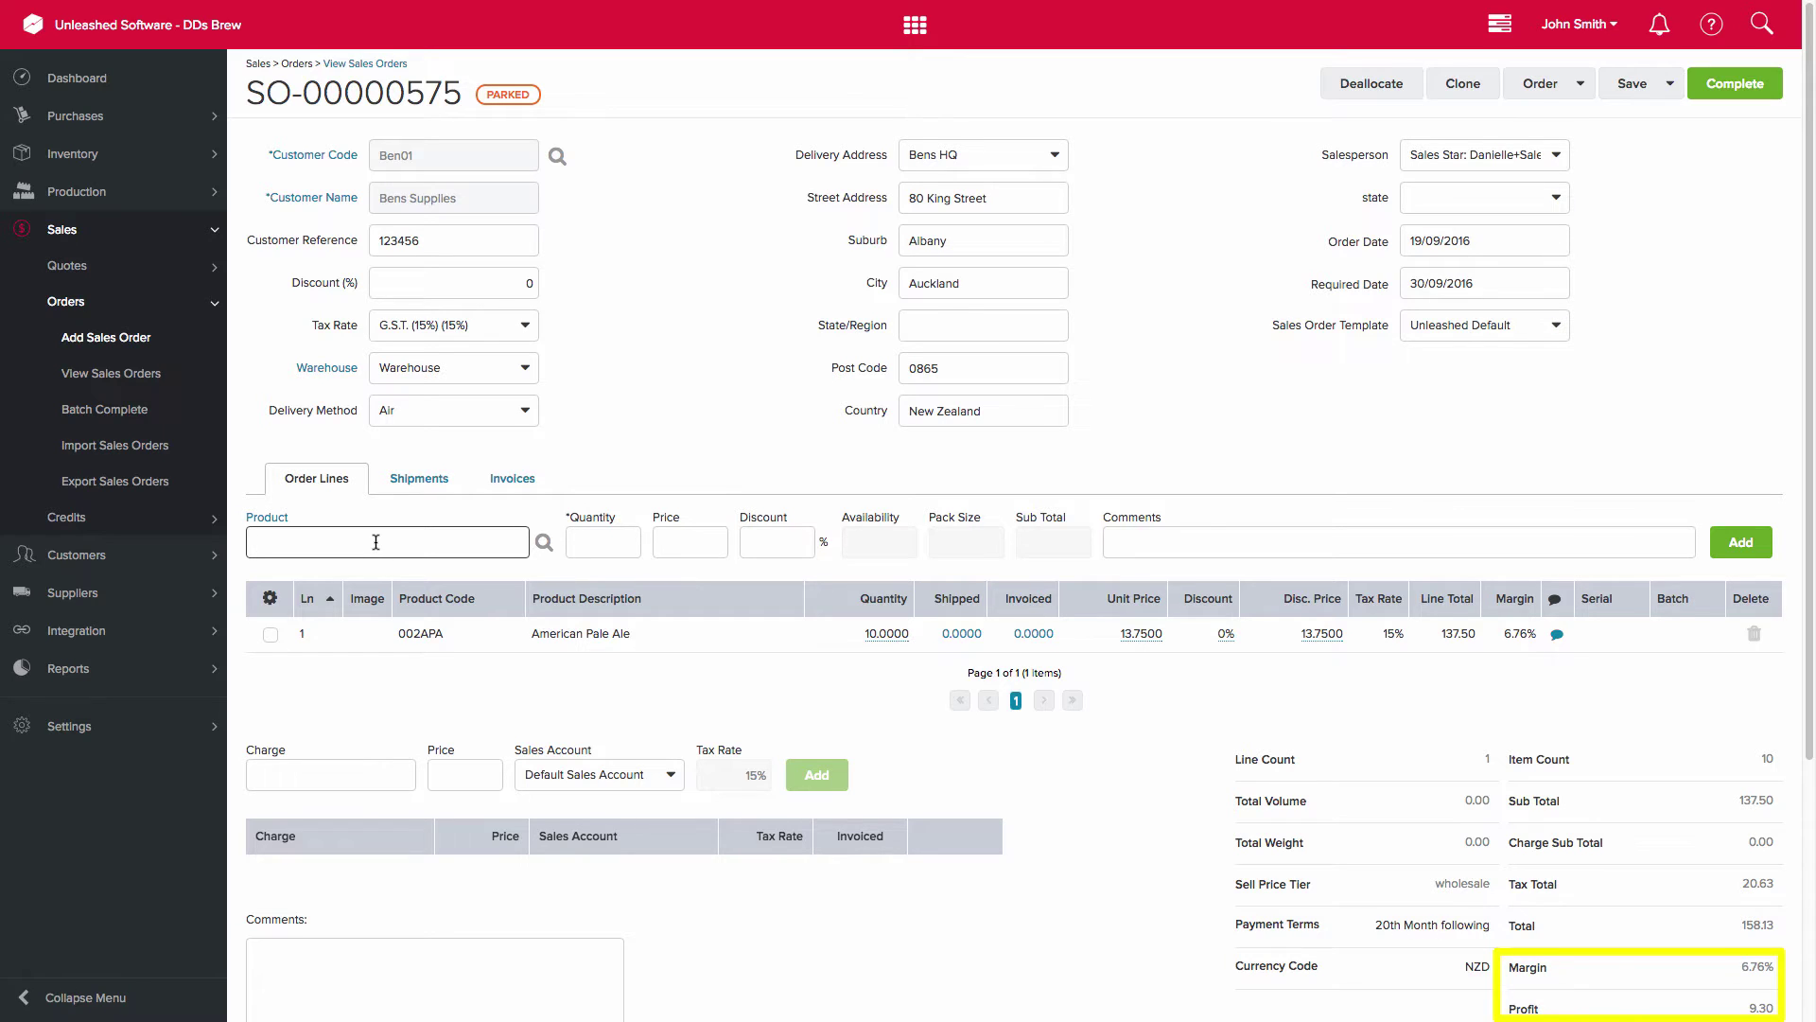
- Add an order line for 12 English IPA (EngIPA002) at the default price
type("engipa")
key("Return")
type("12")
key("Tab")
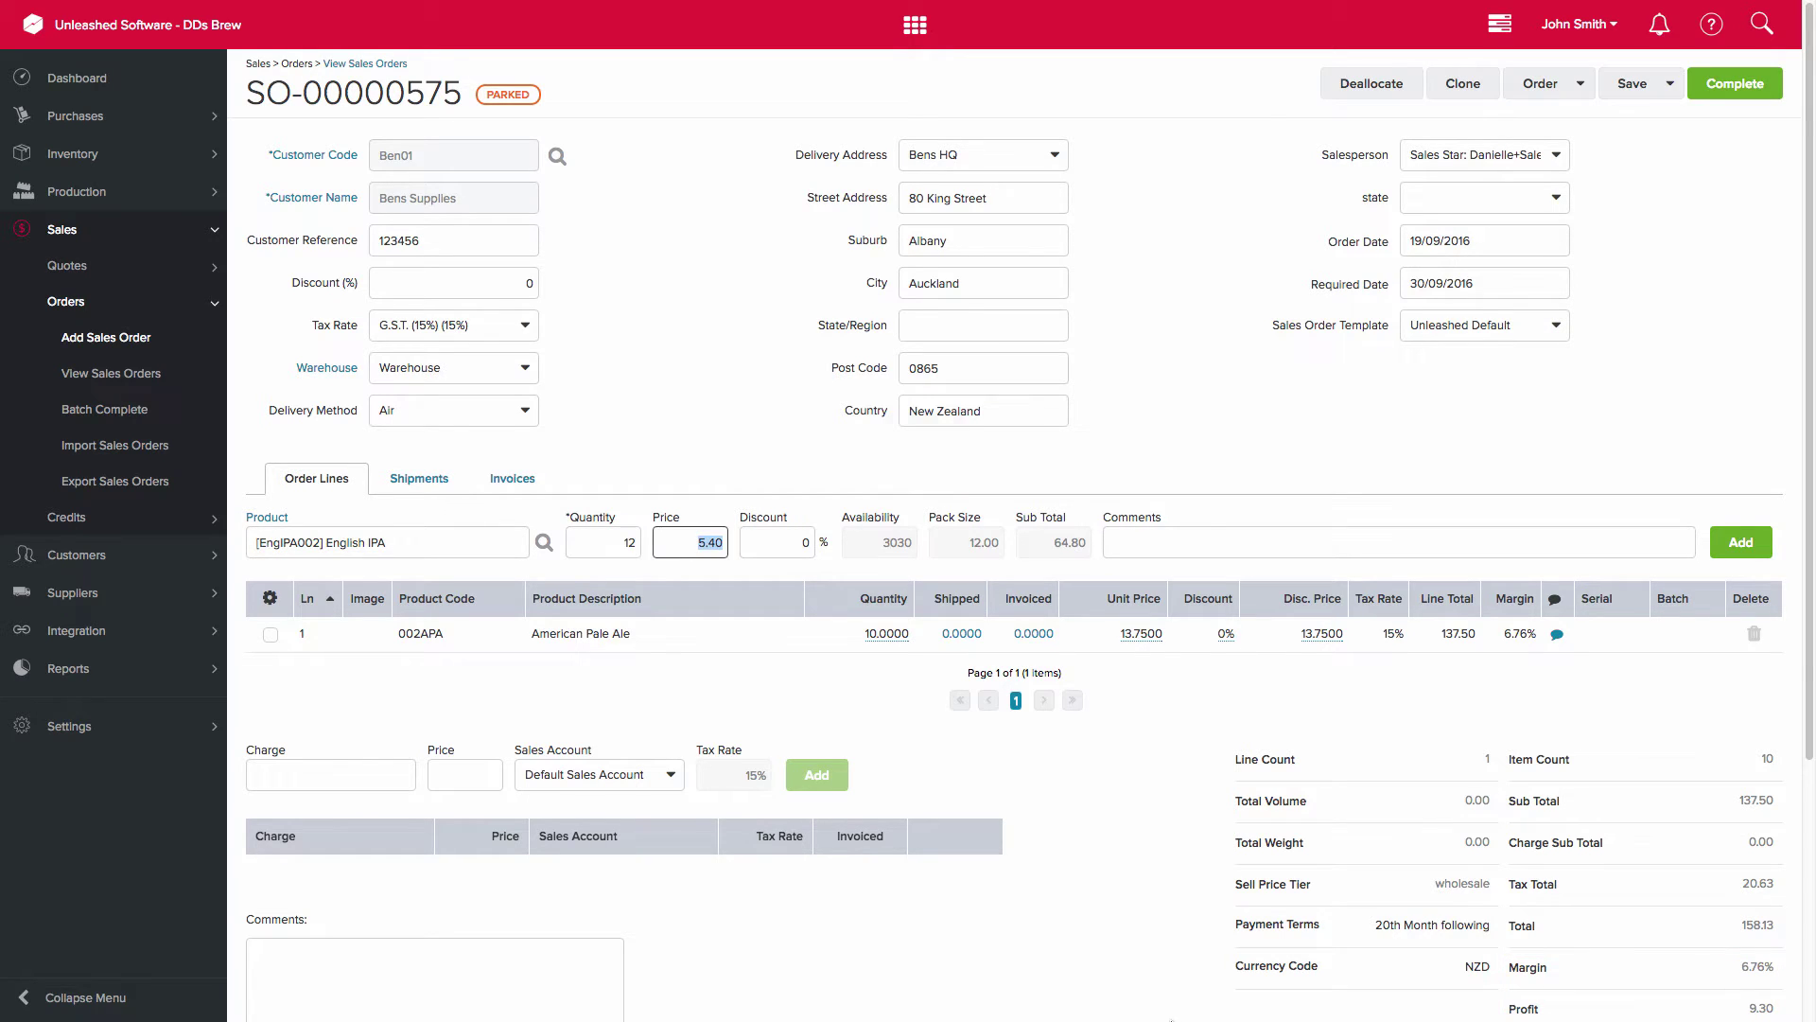
left_click(1759, 554)
- Add an order line for 10 Indian Pale Ale (002IPA) at the default price
type("indian")
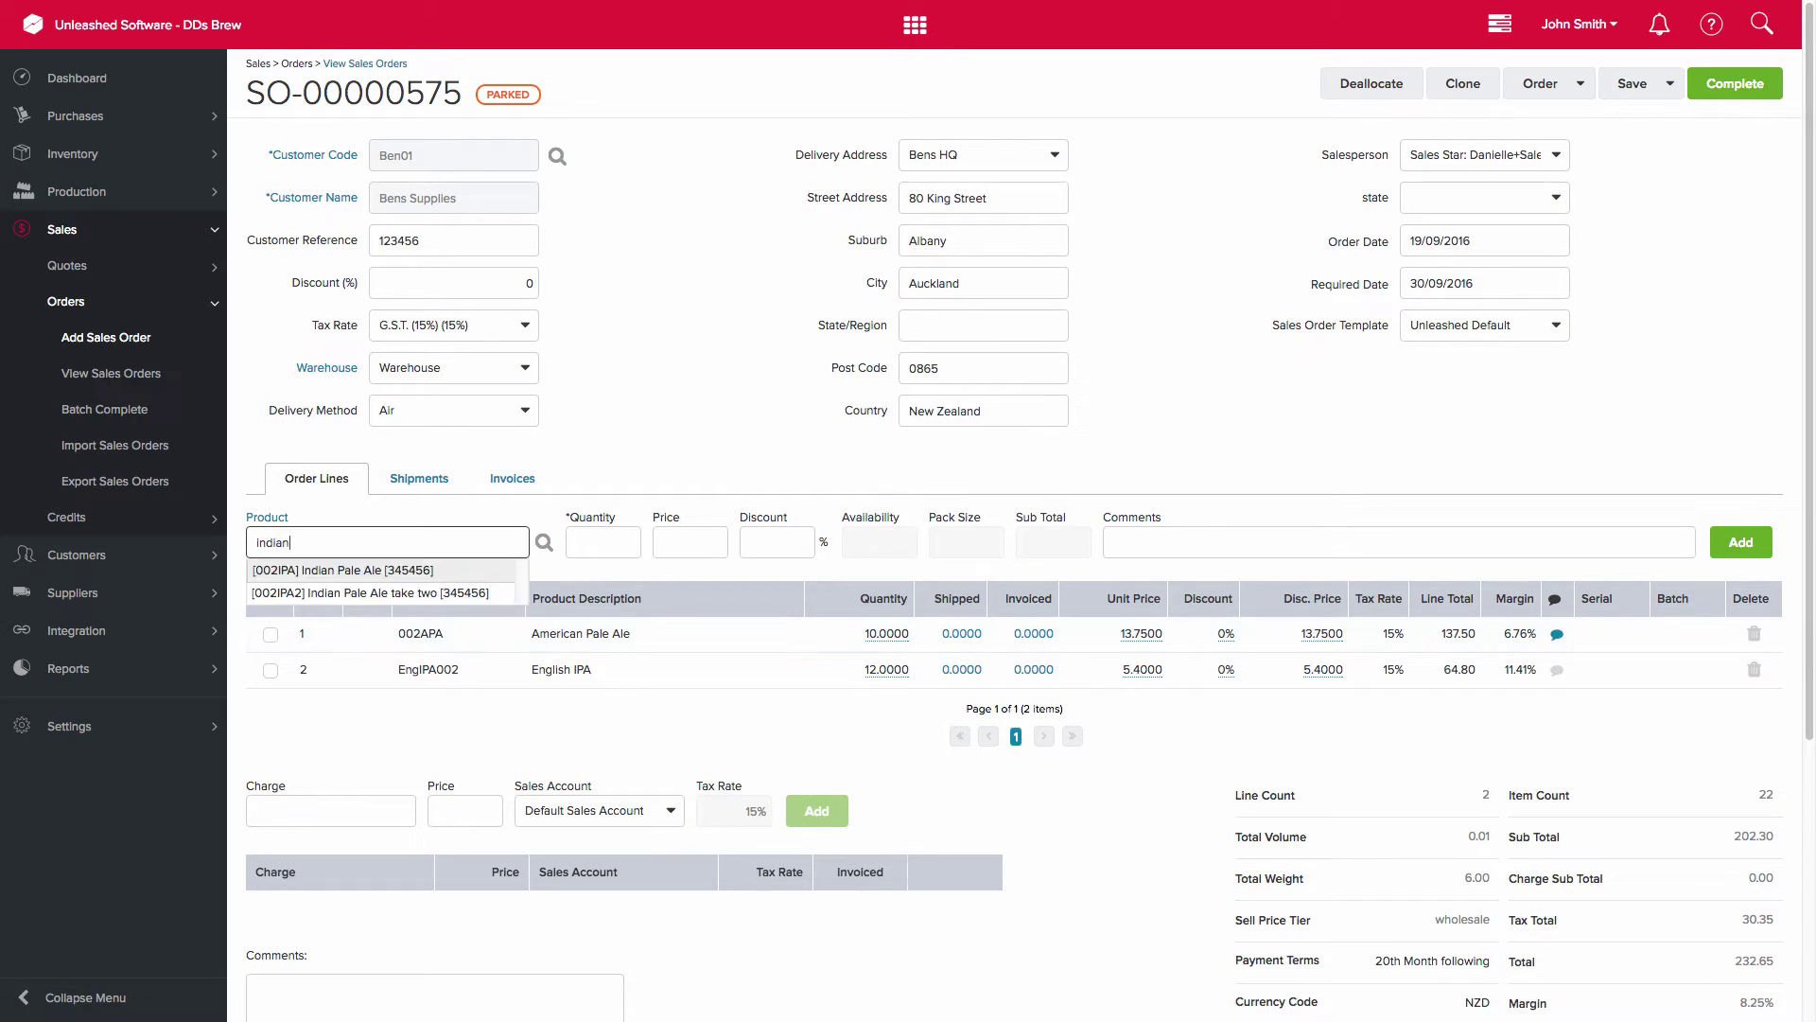
key("Return")
type("10")
key("Tab")
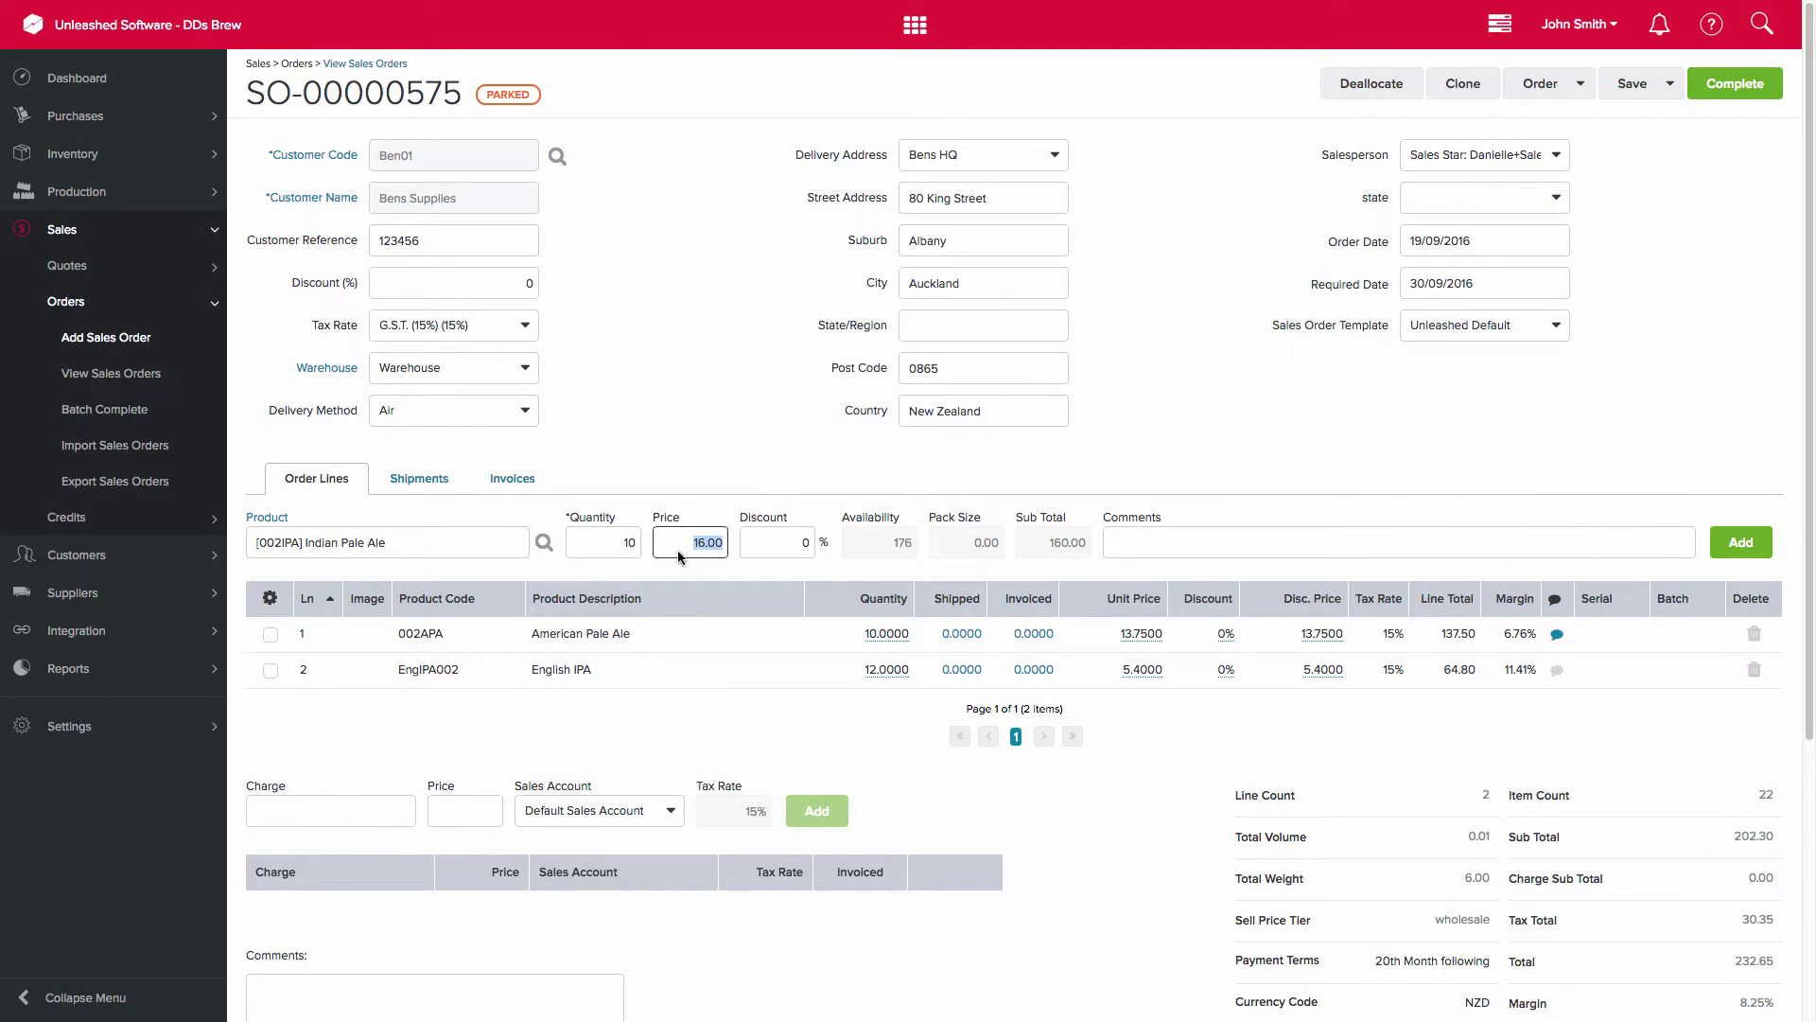
left_click(1758, 542)
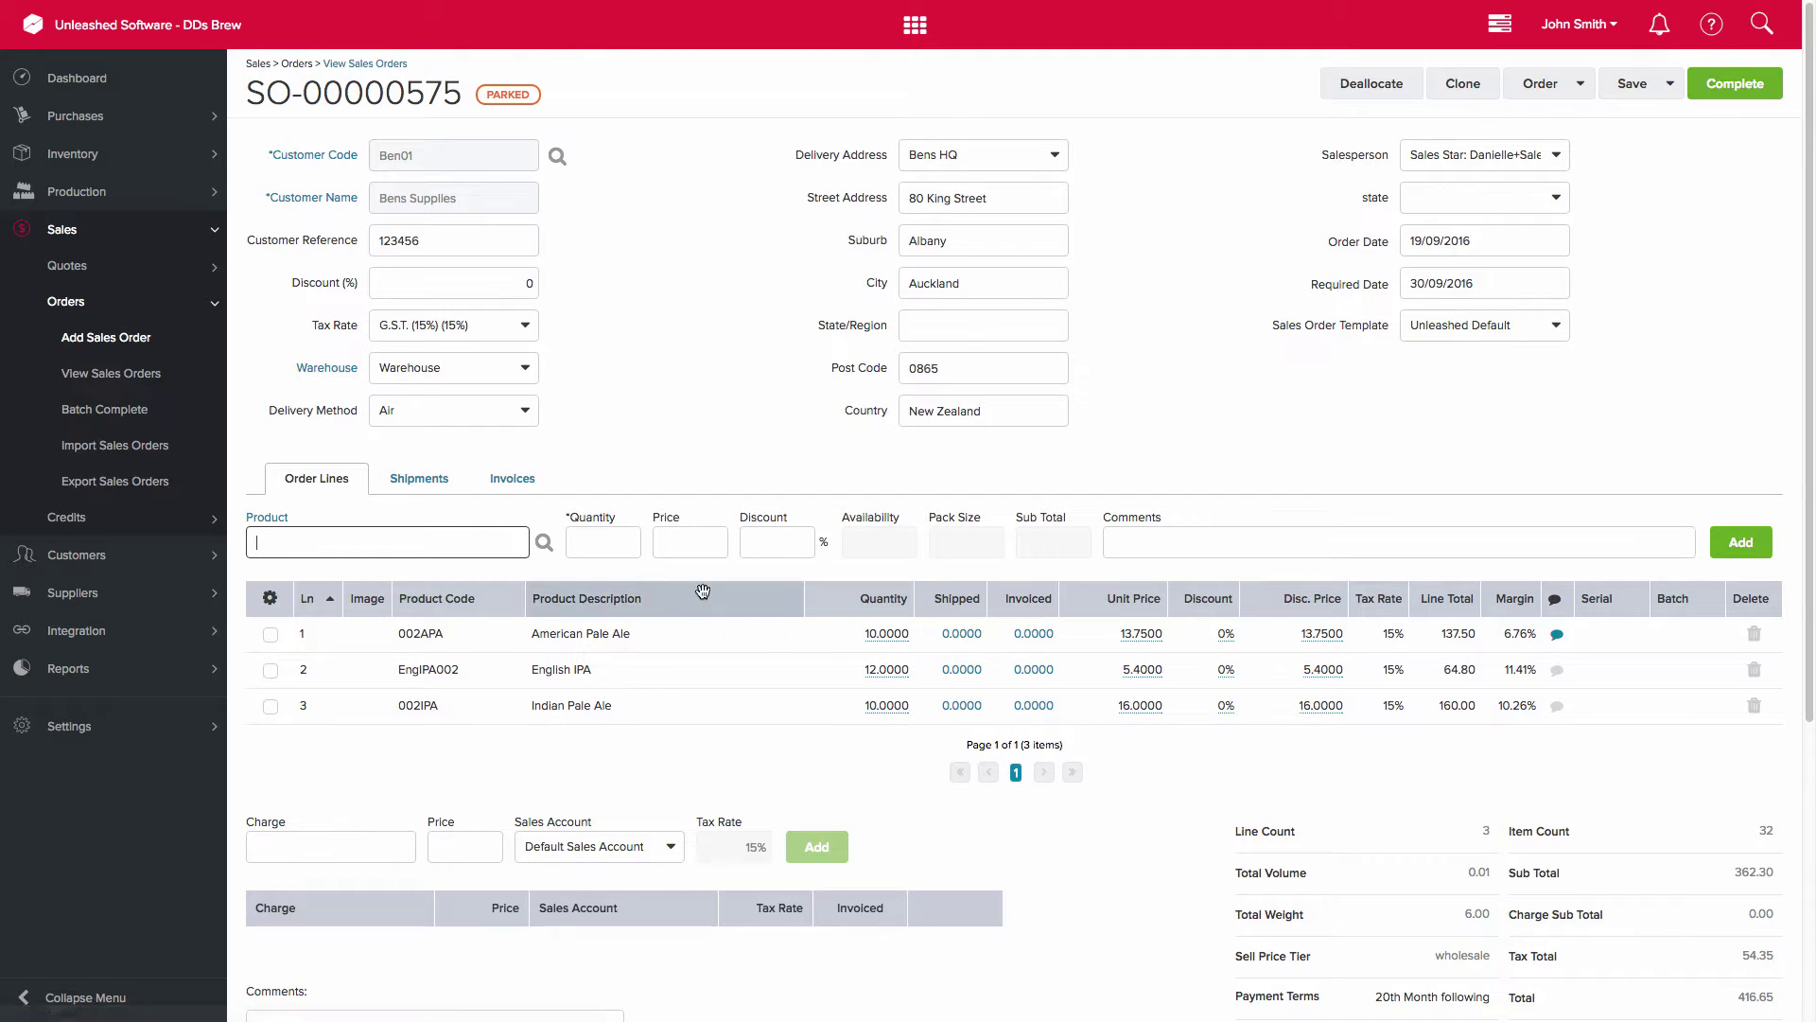
- Create a shipment for only the American Pale Ale and Indian Pale Ale order lines and save it
left_click(270, 634)
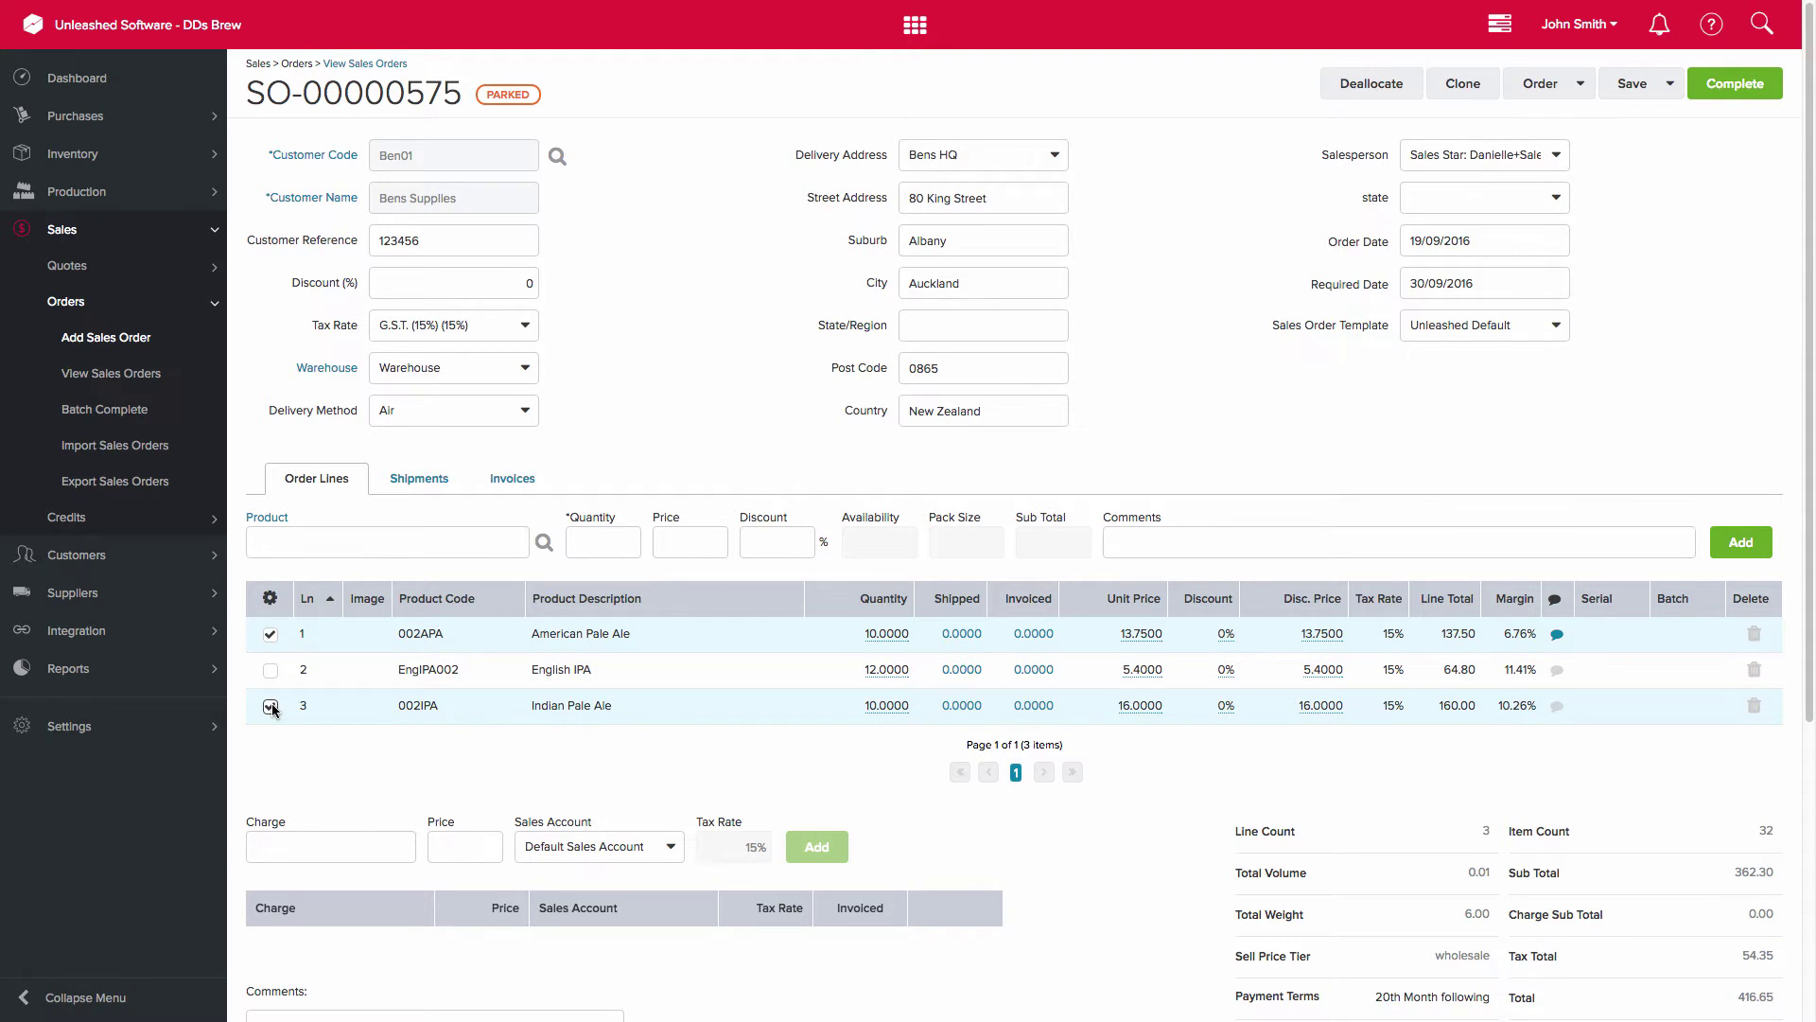
left_click(271, 599)
left_click(1581, 84)
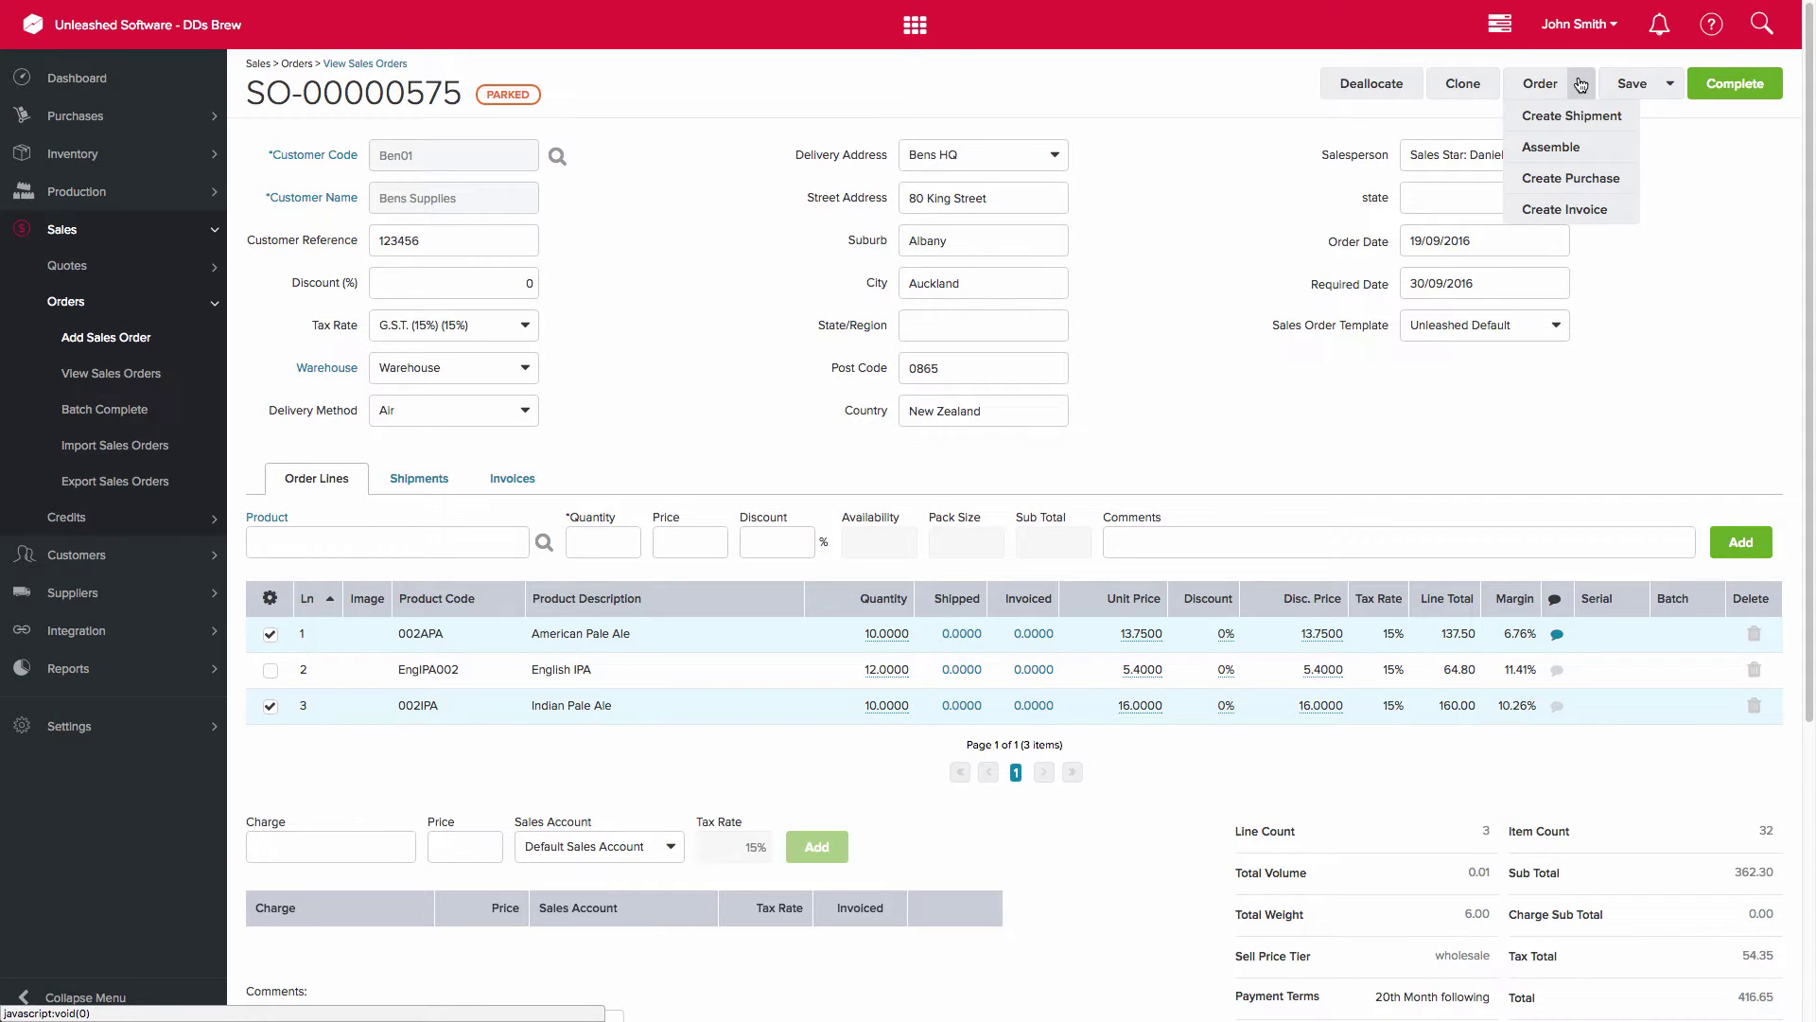
left_click(1581, 85)
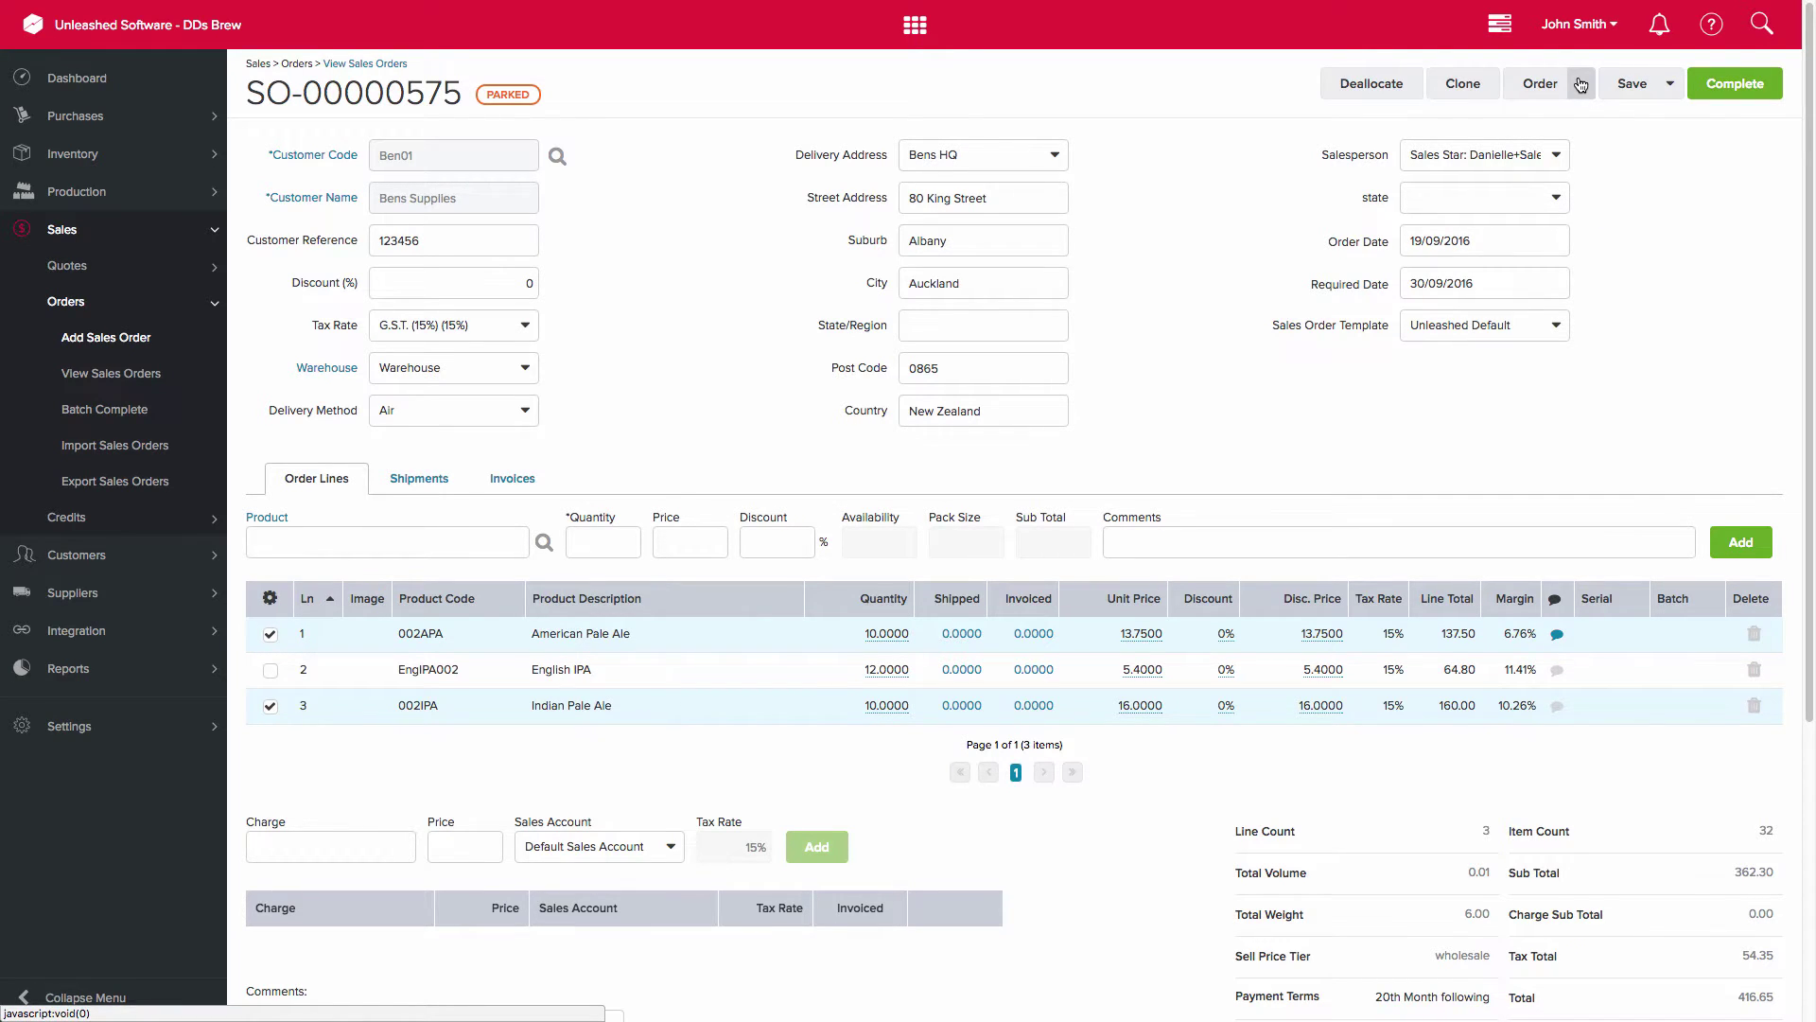
left_click(270, 598)
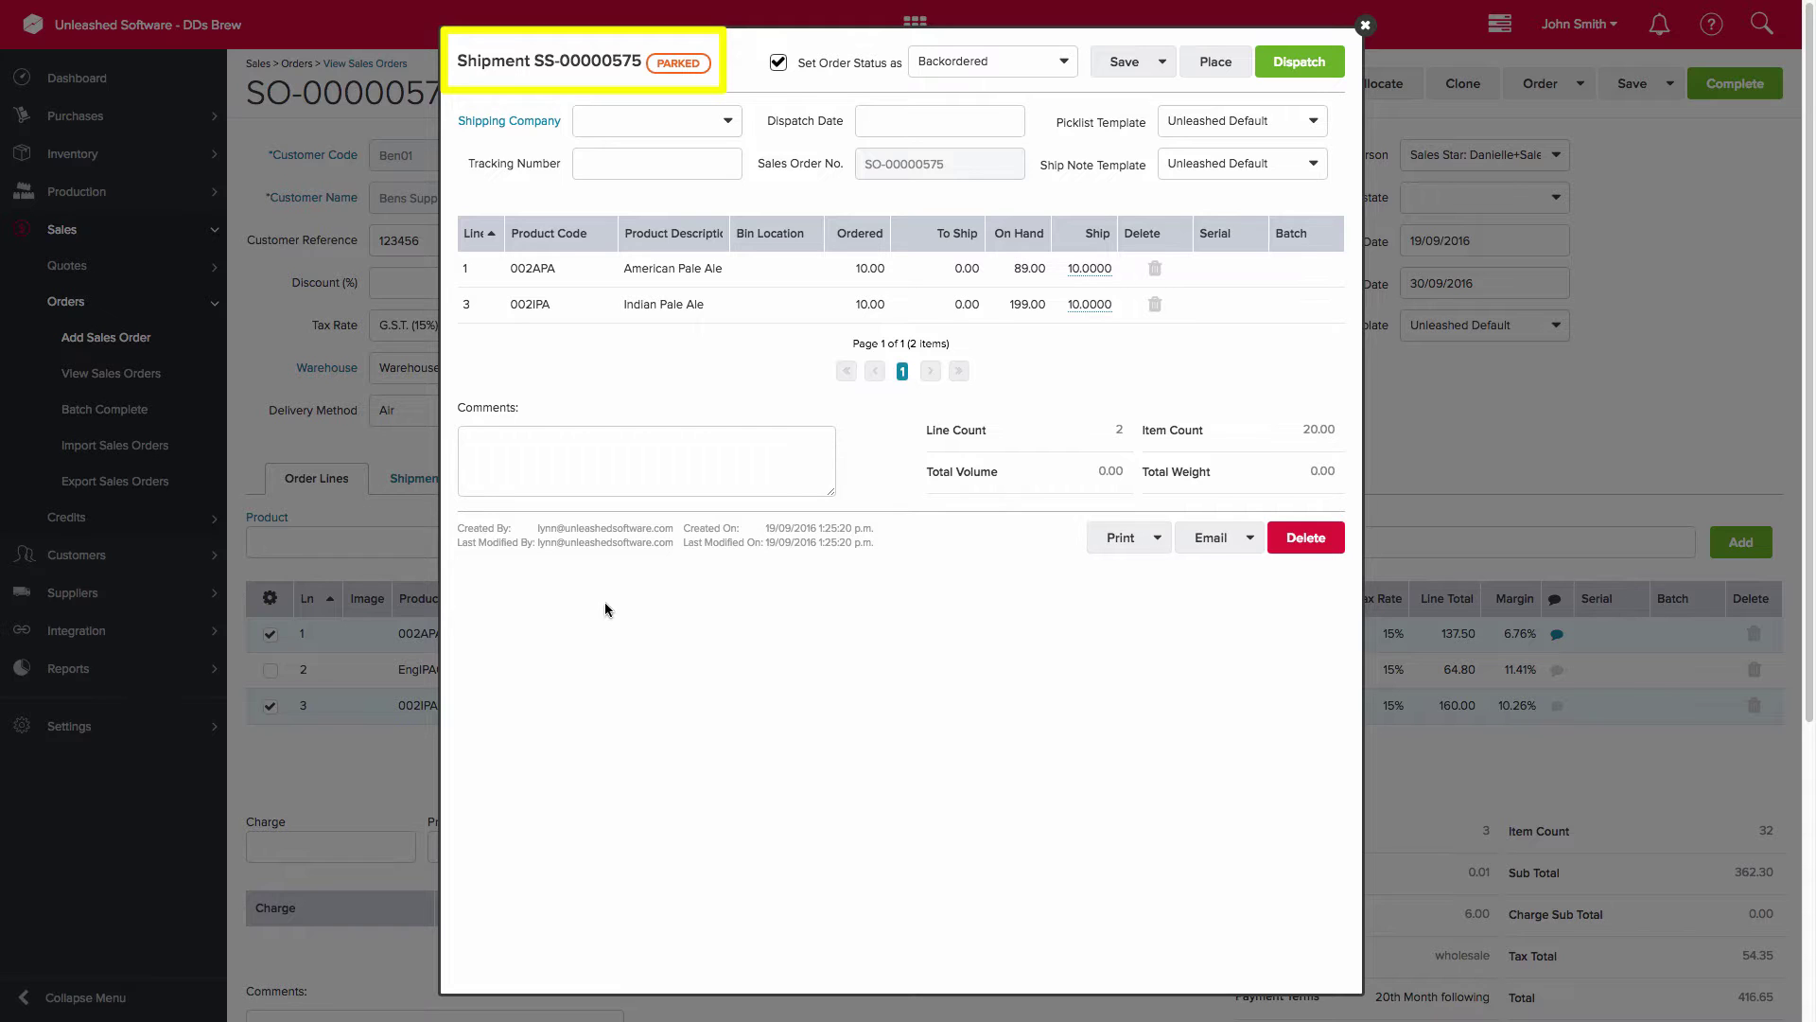
left_click(1122, 63)
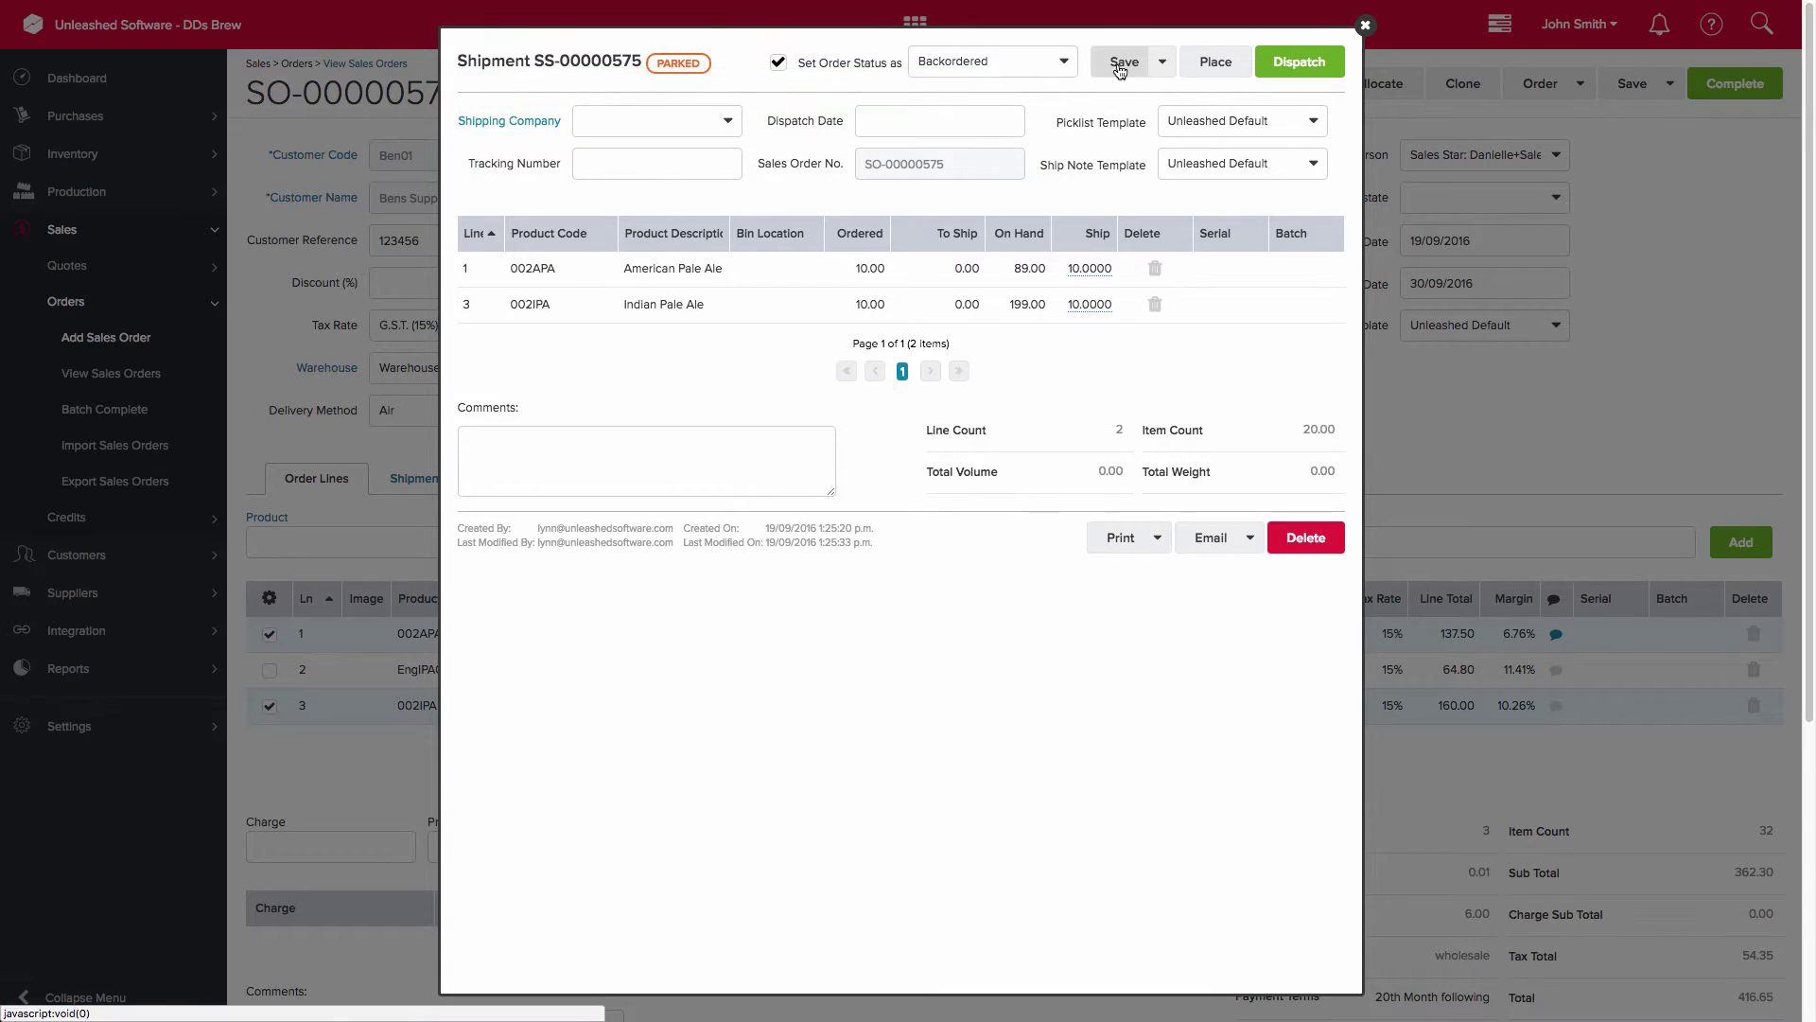
- Close the saved shipment and view the list of shipments on the sales order
left_click(1366, 28)
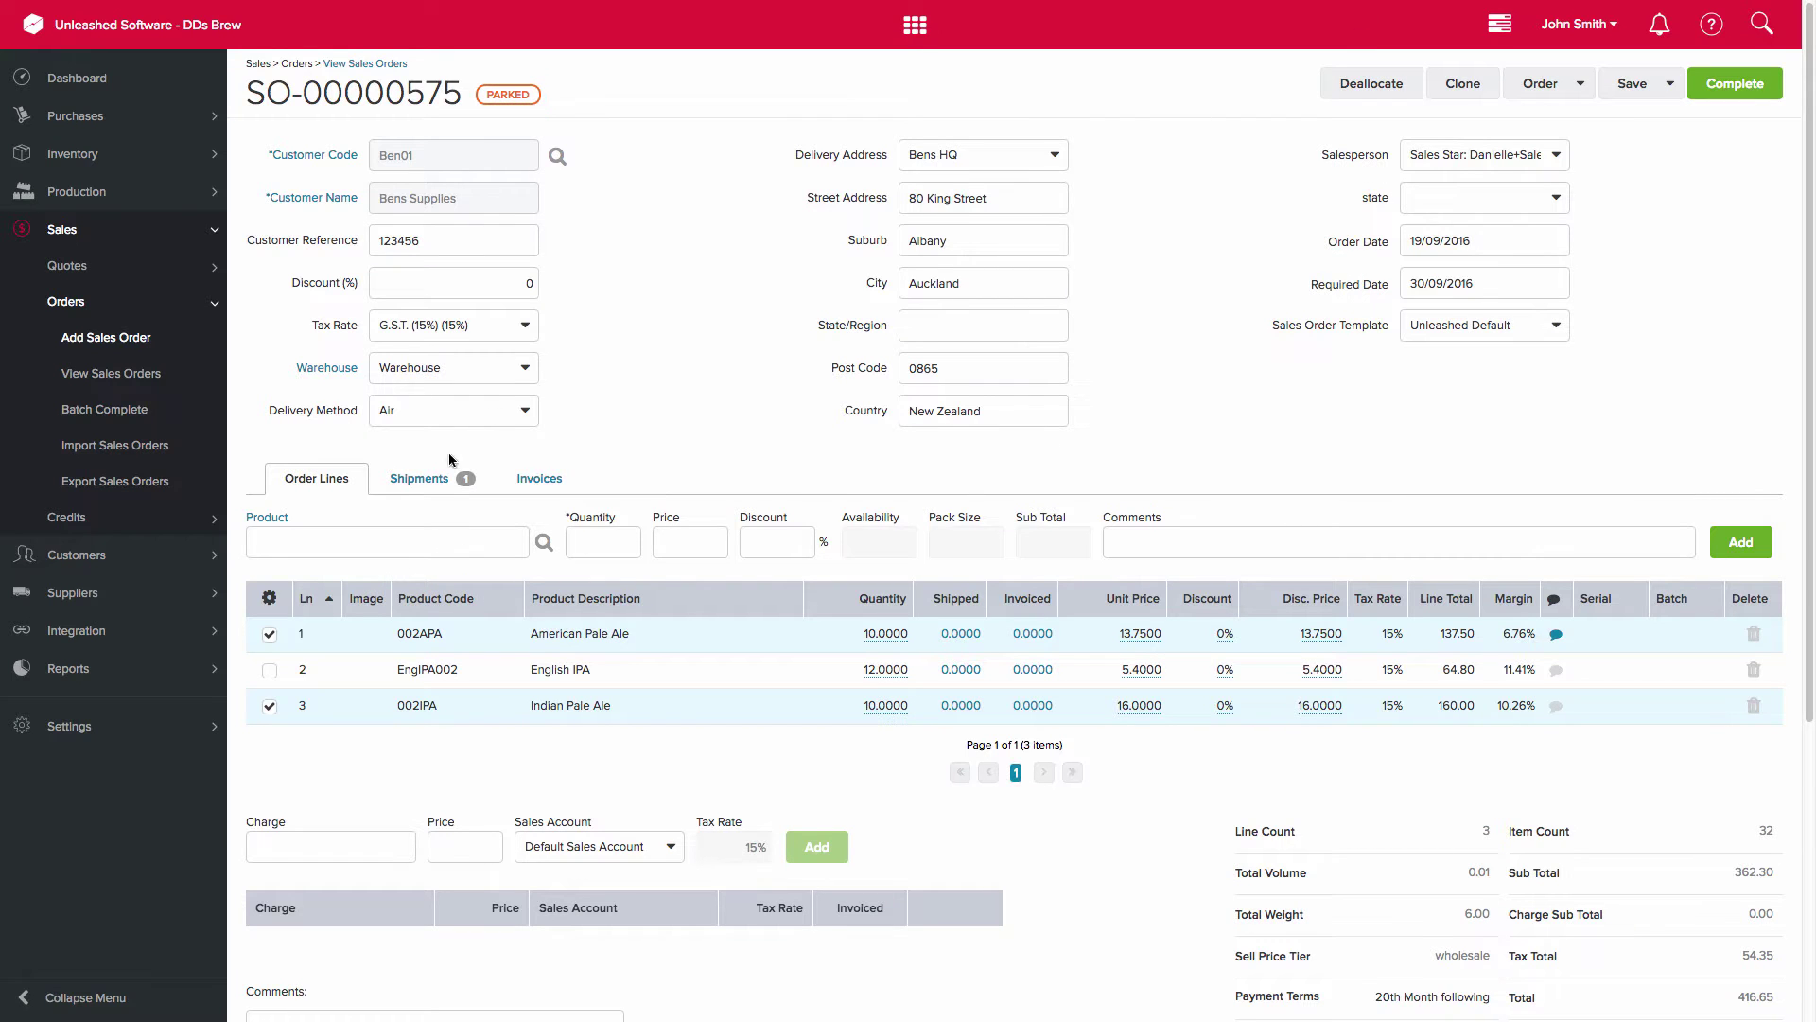
left_click(444, 482)
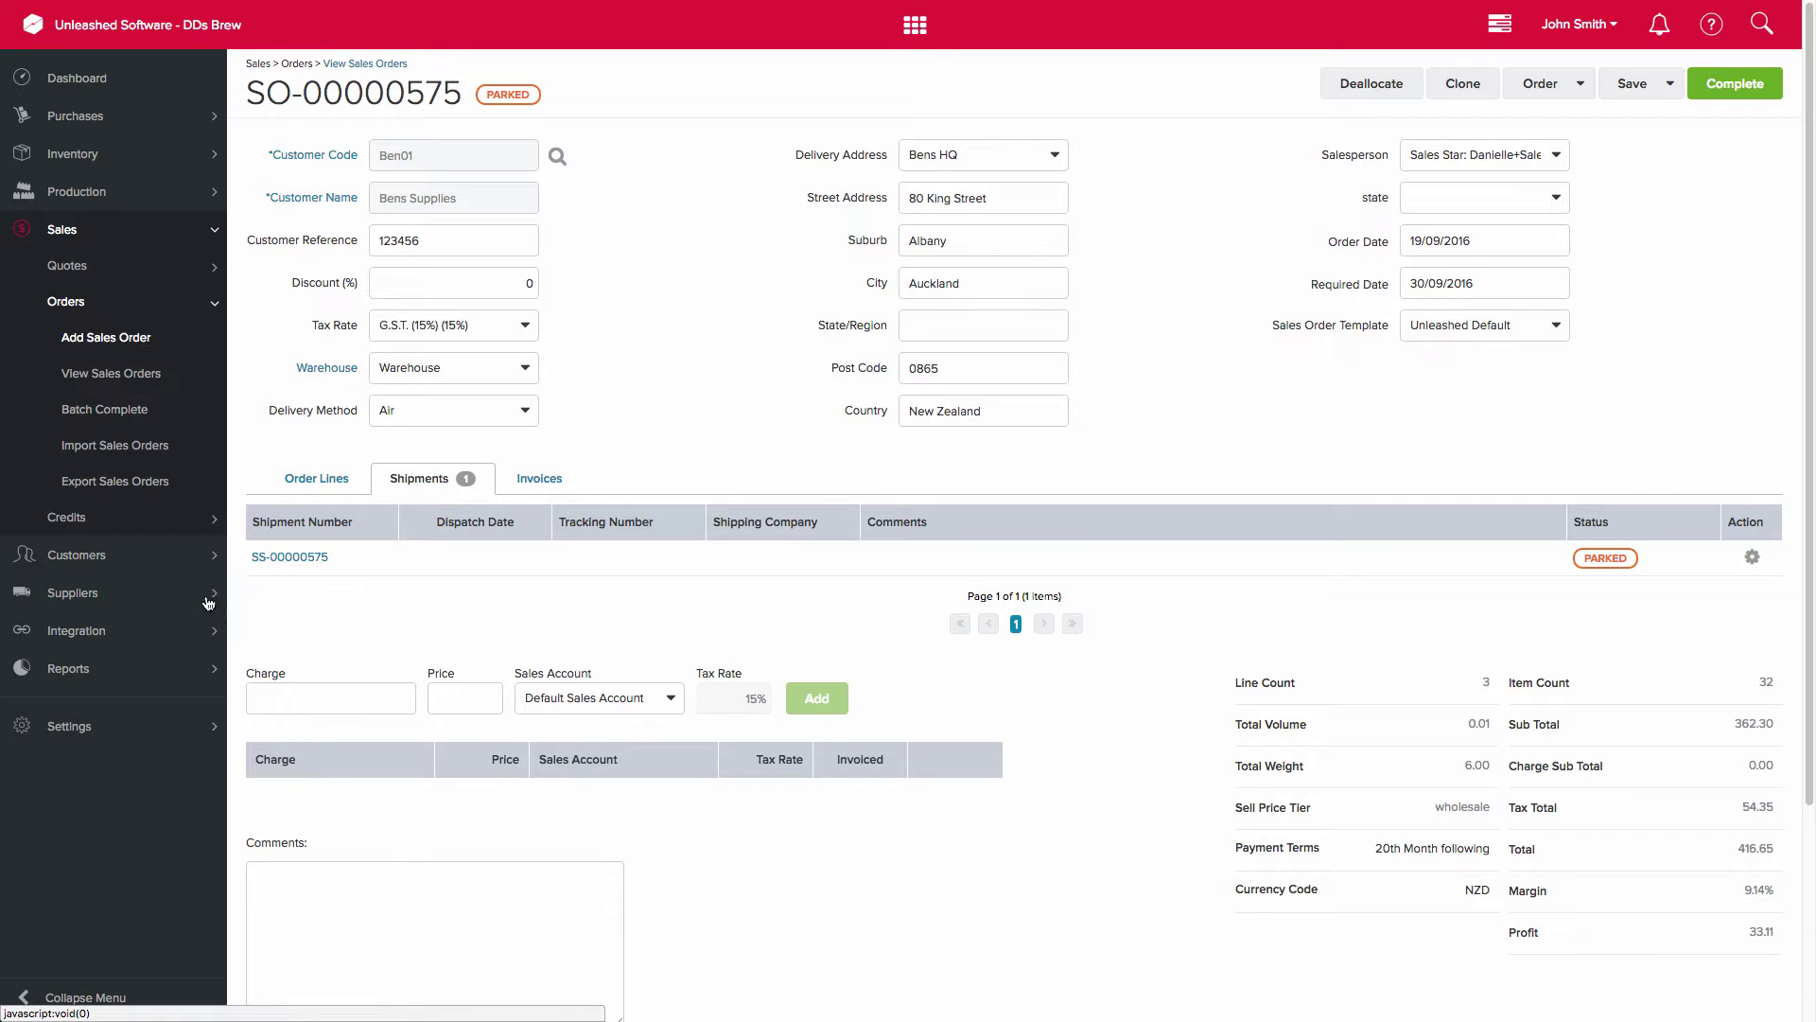
- Run the Shipment Enquiry sales report with the shipment status set to All
left_click(99, 667)
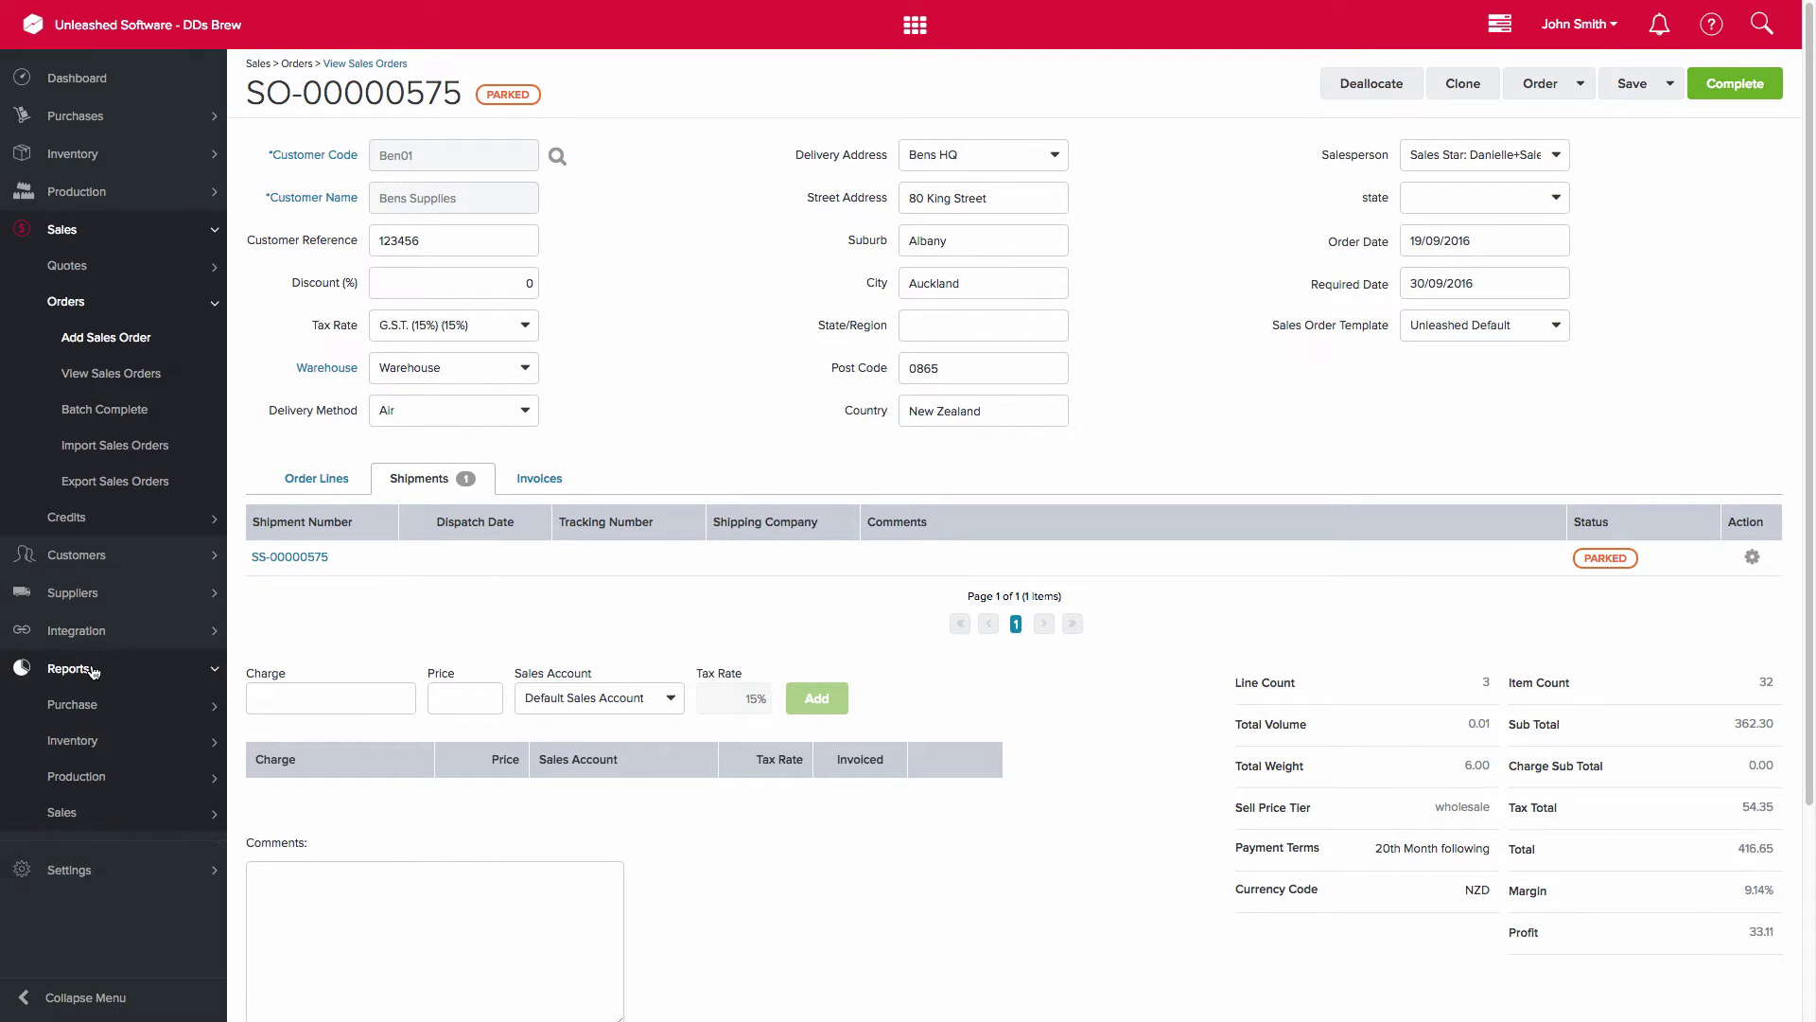
left_click(76, 813)
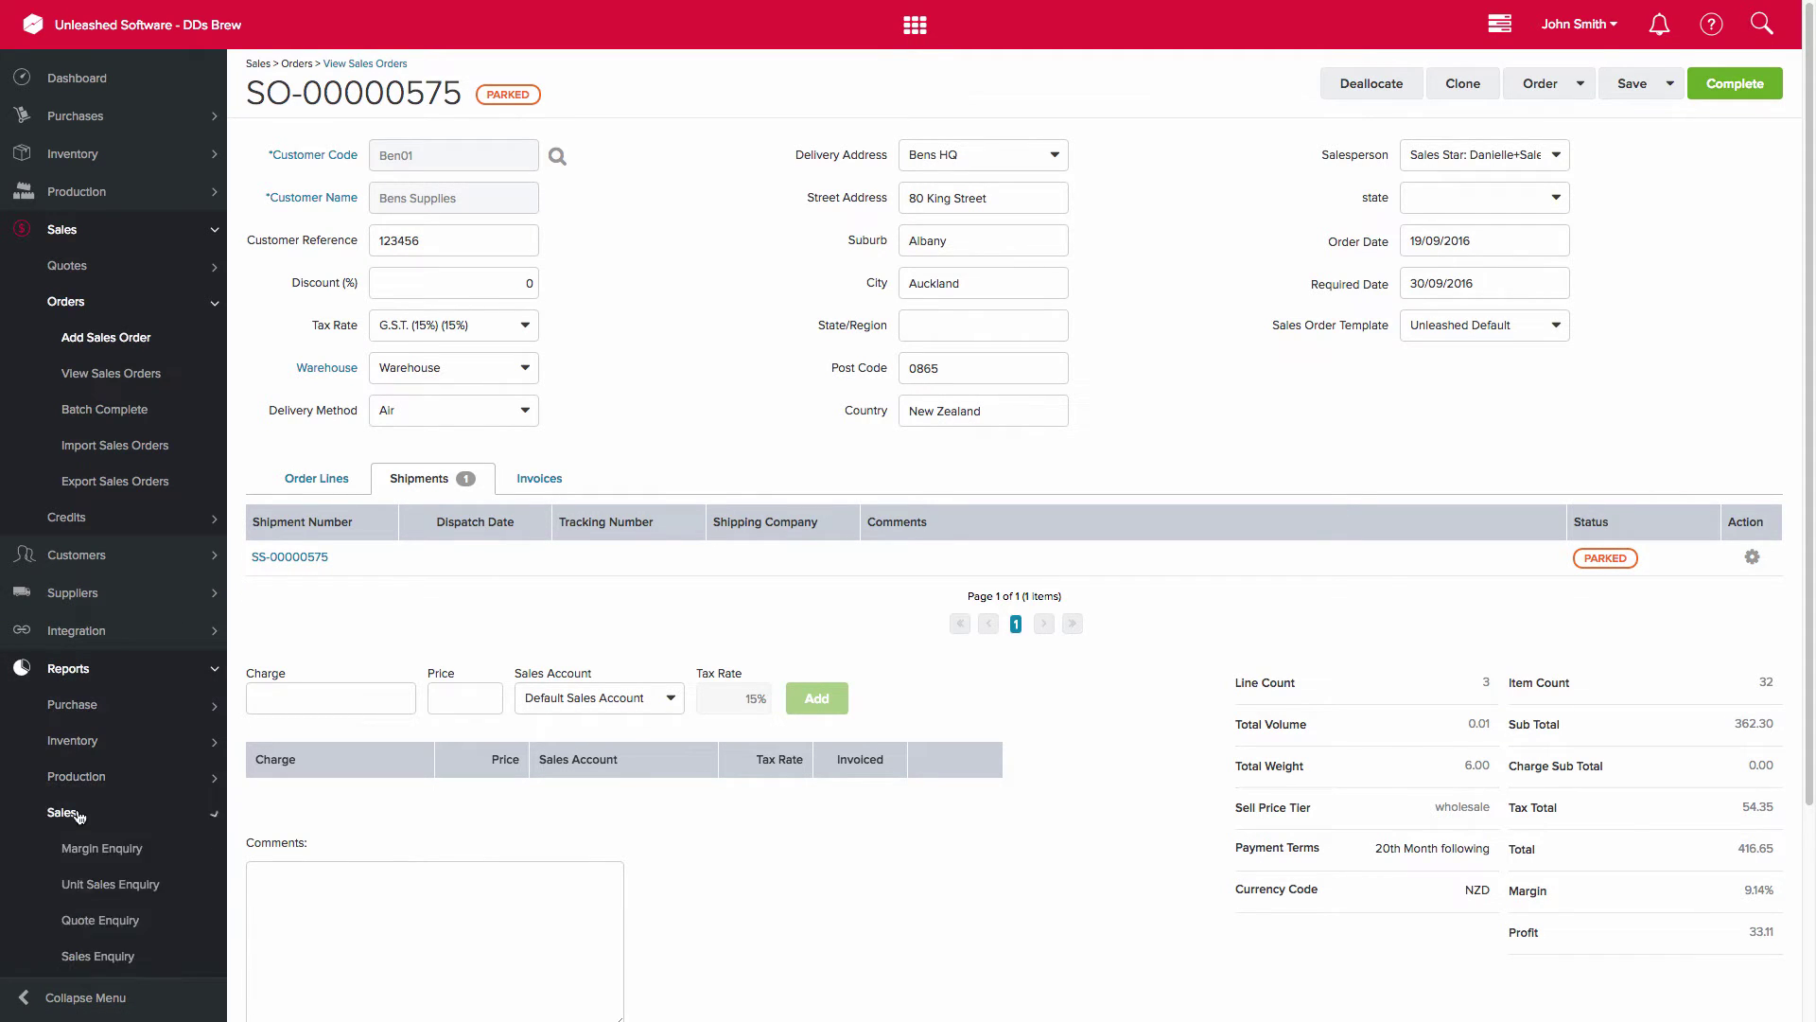
scroll(78, 816, "down", 2)
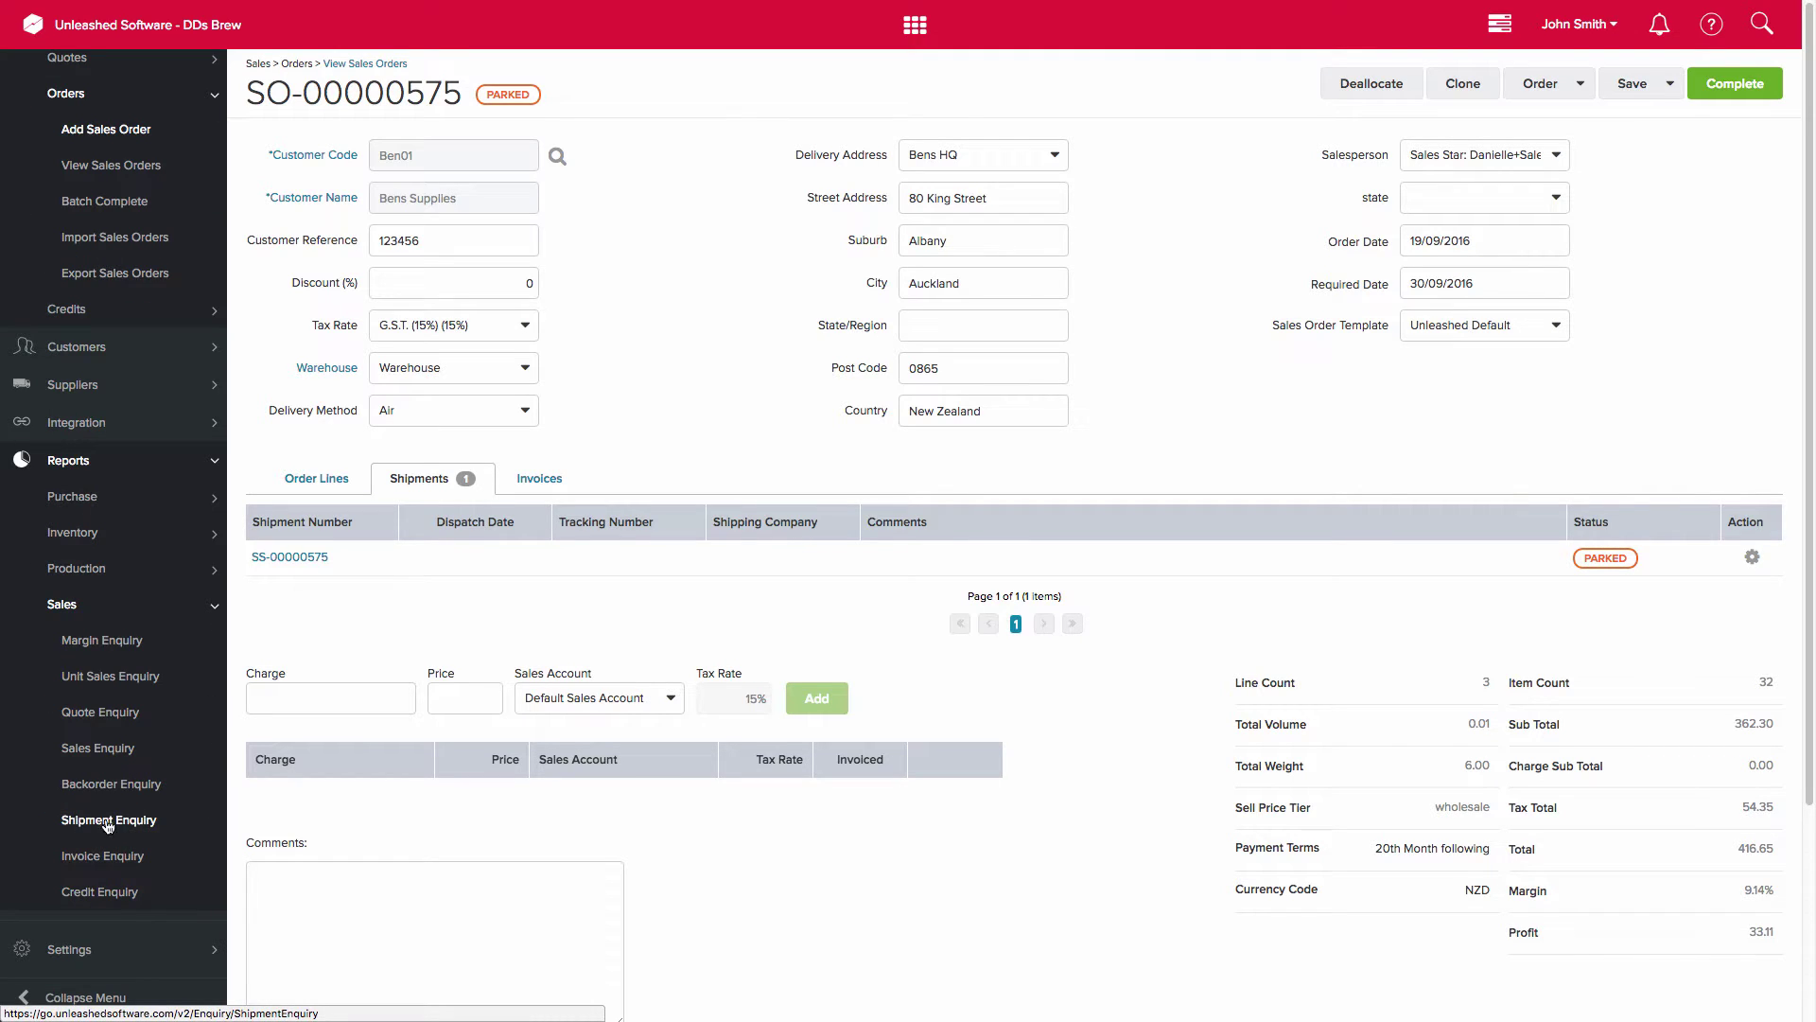
left_click(109, 820)
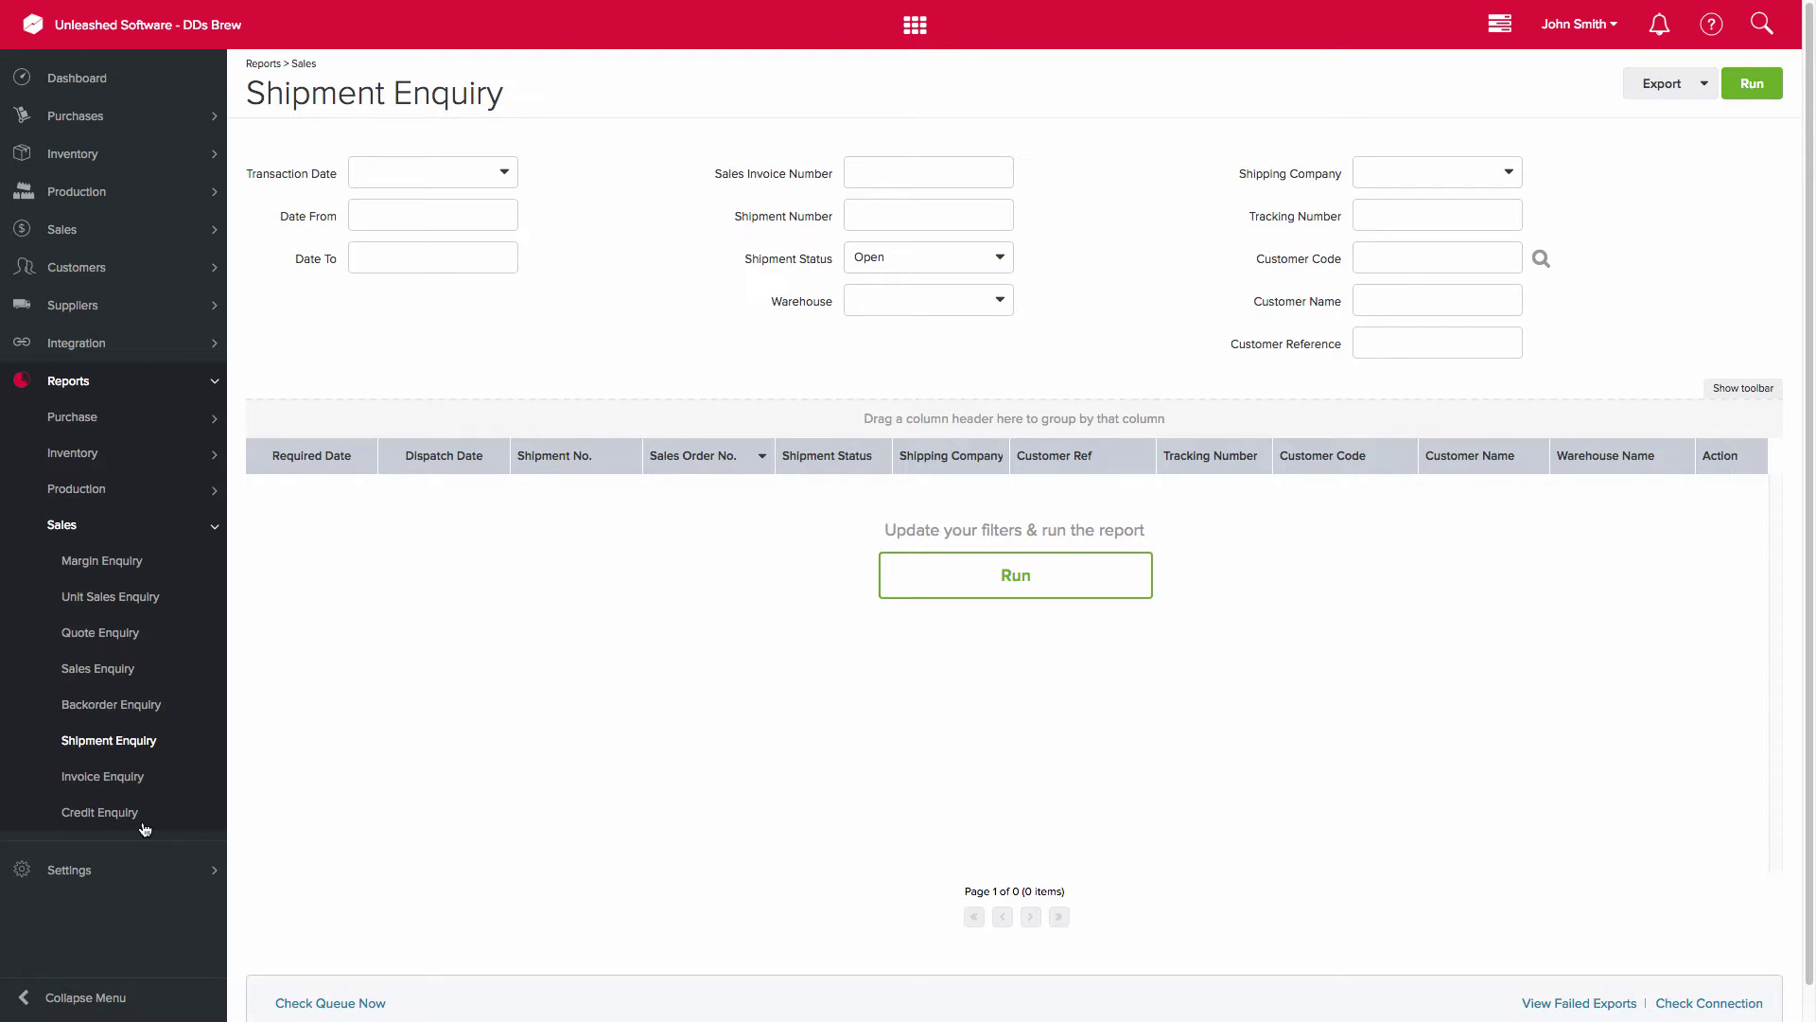
left_click(942, 260)
left_click(950, 375)
left_click(1755, 87)
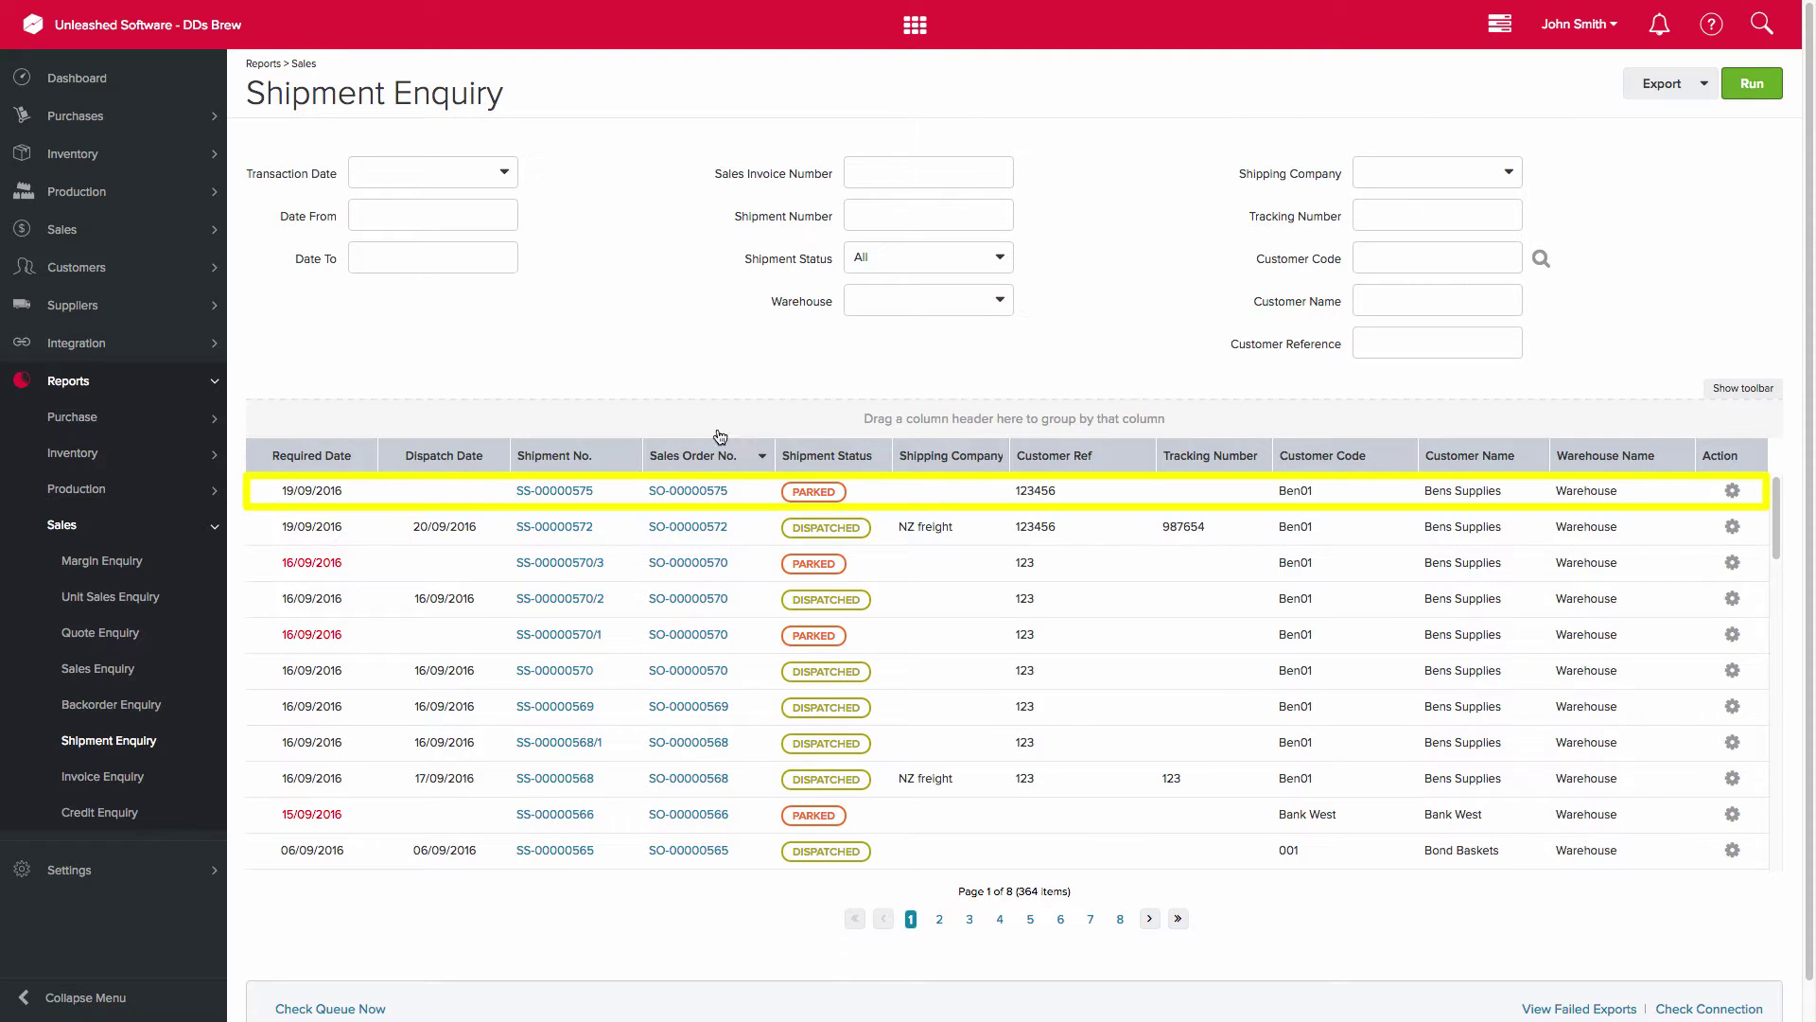
- Open the newest parked Bens Supplies shipment and set shipping company NZ freight, tracking number 44556 and dispatch date 20/09/2016
left_click(555, 491)
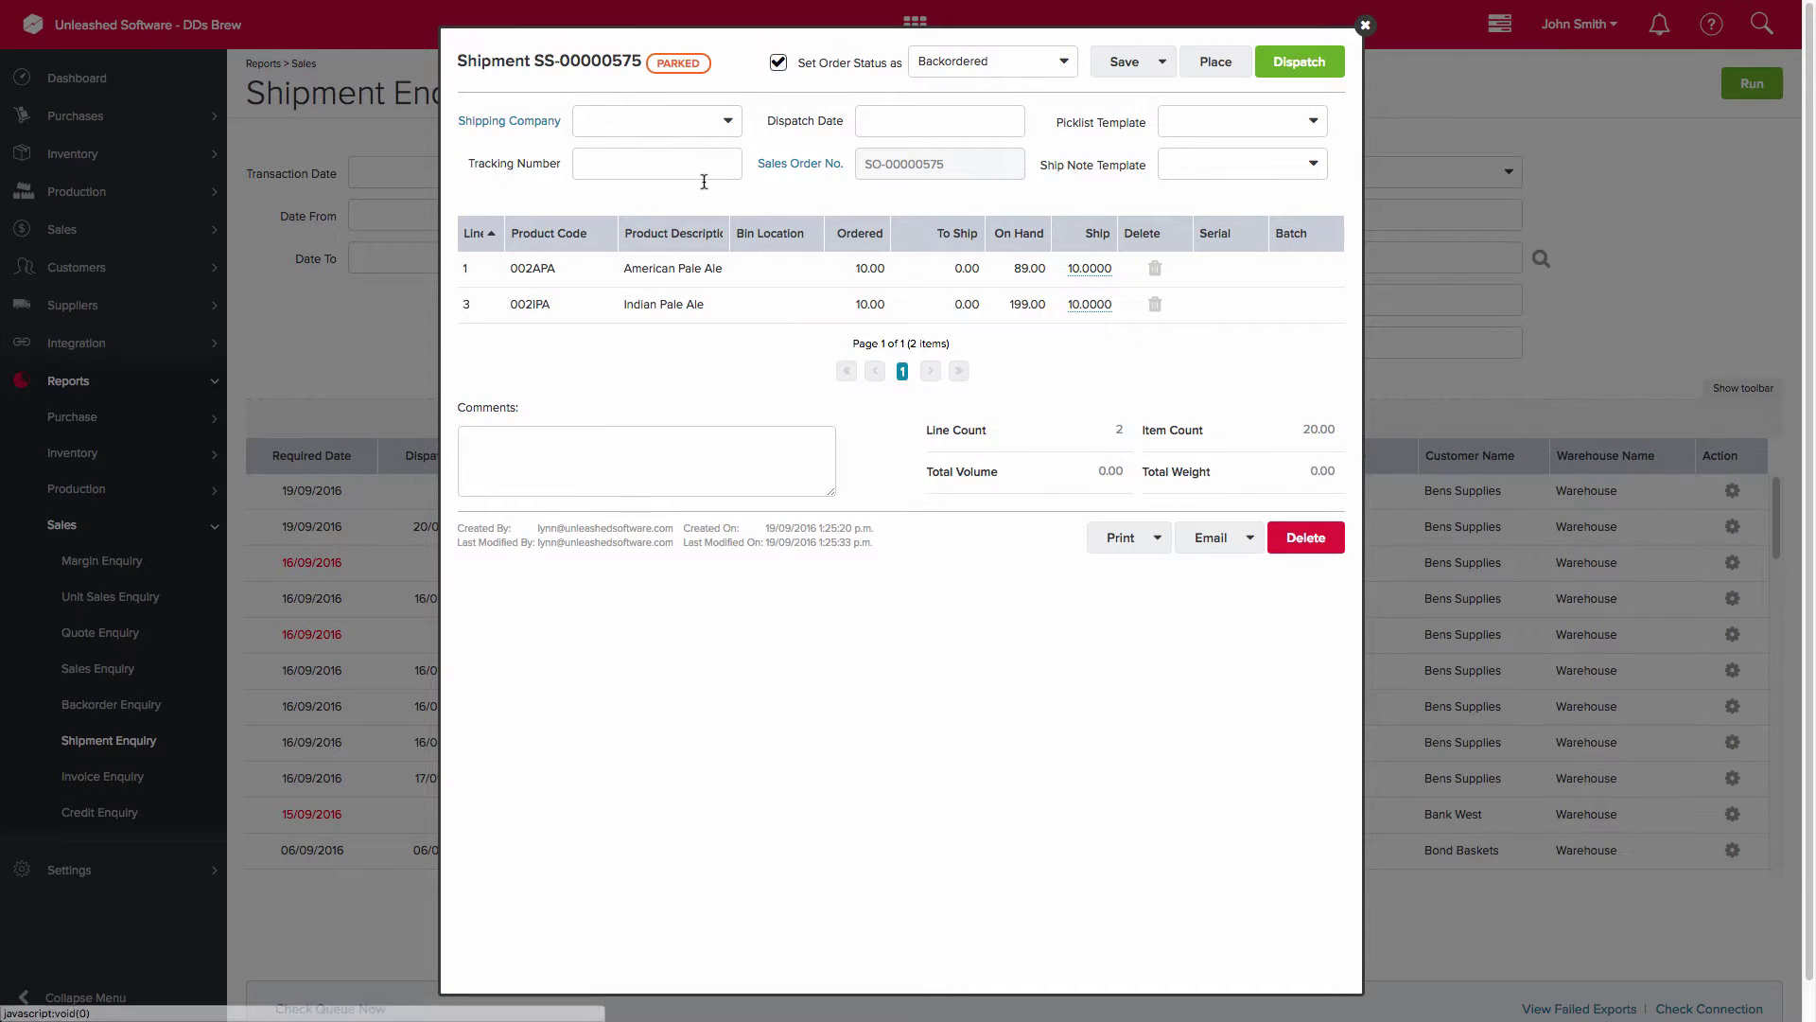
left_click(728, 121)
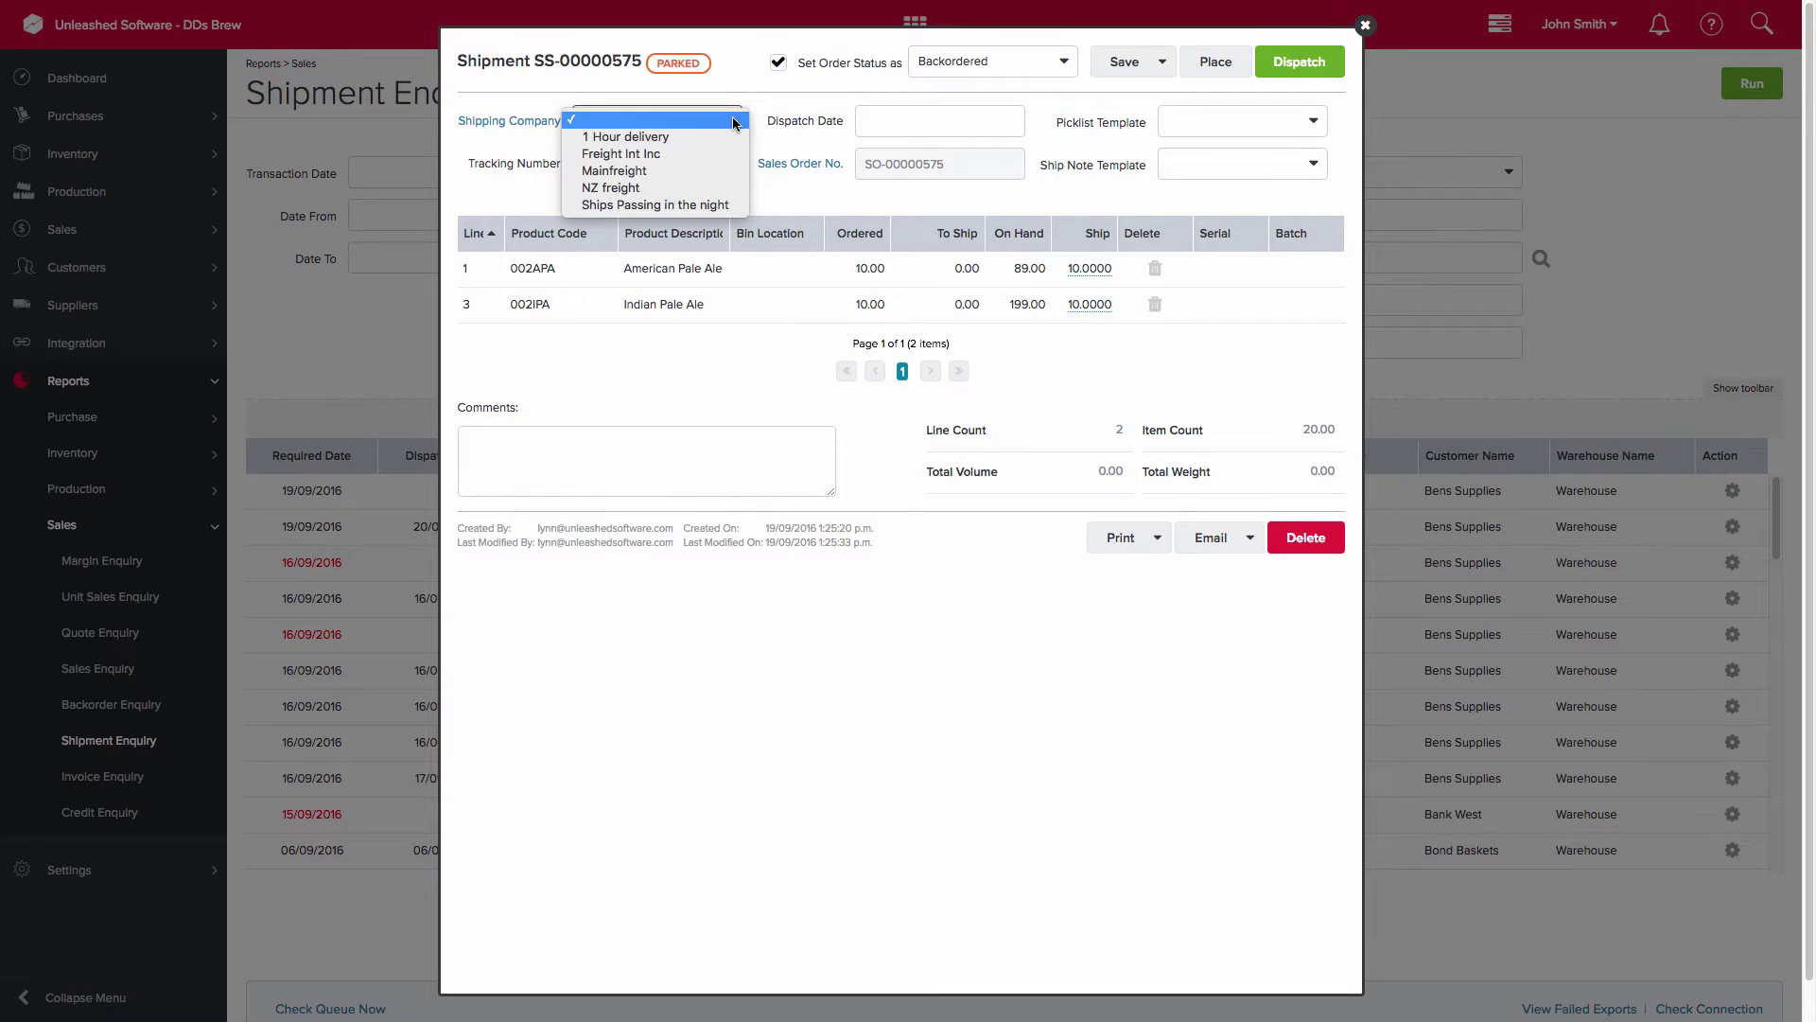
left_click(679, 187)
left_click(702, 167)
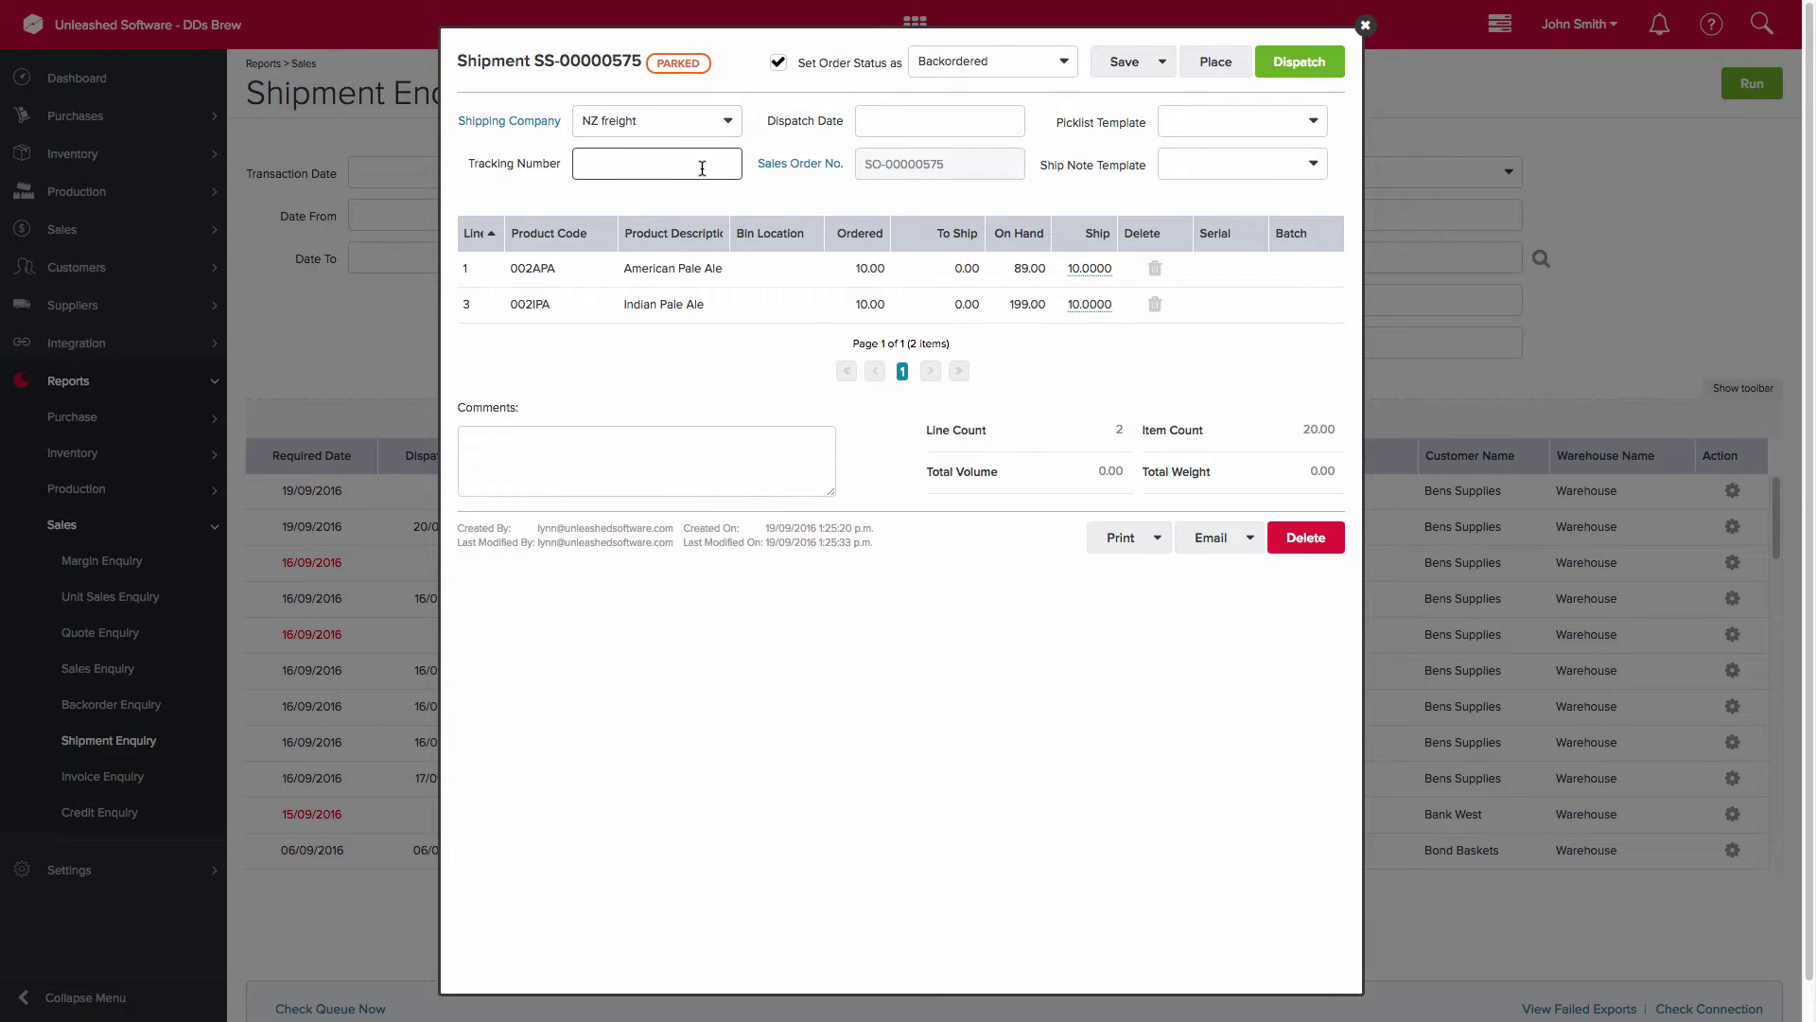
type("44556")
left_click(934, 123)
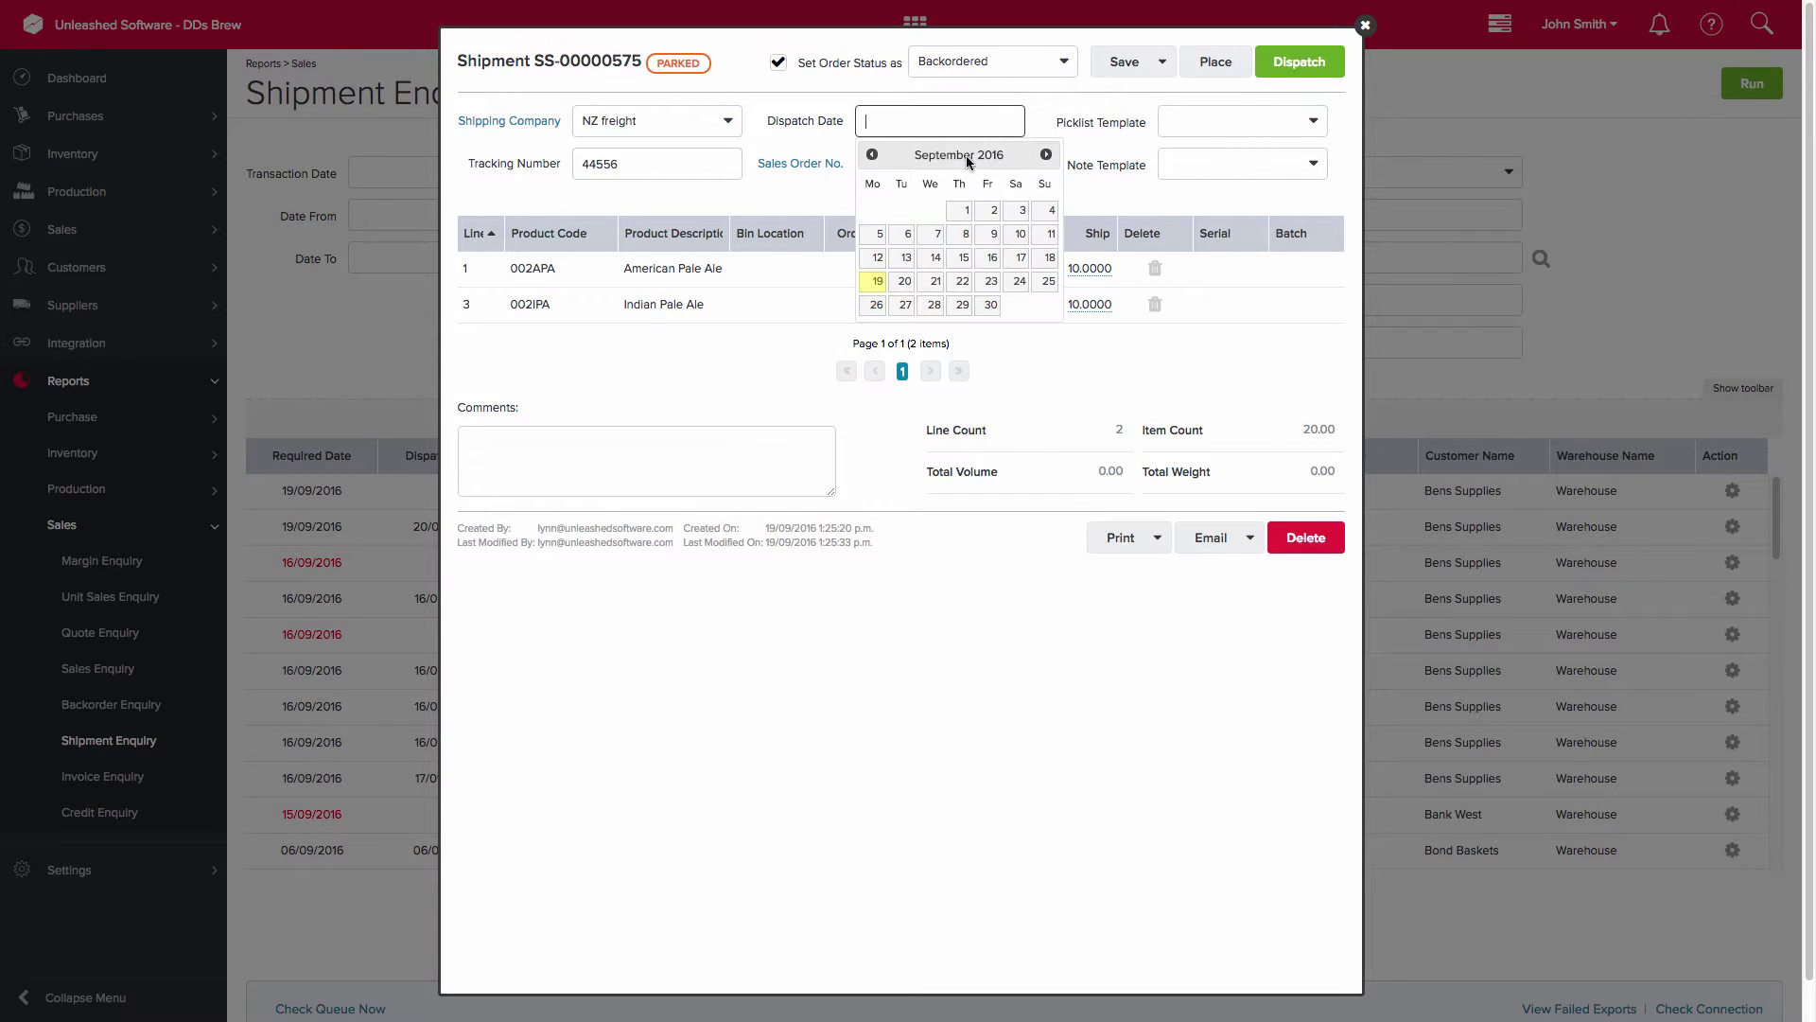
left_click(904, 284)
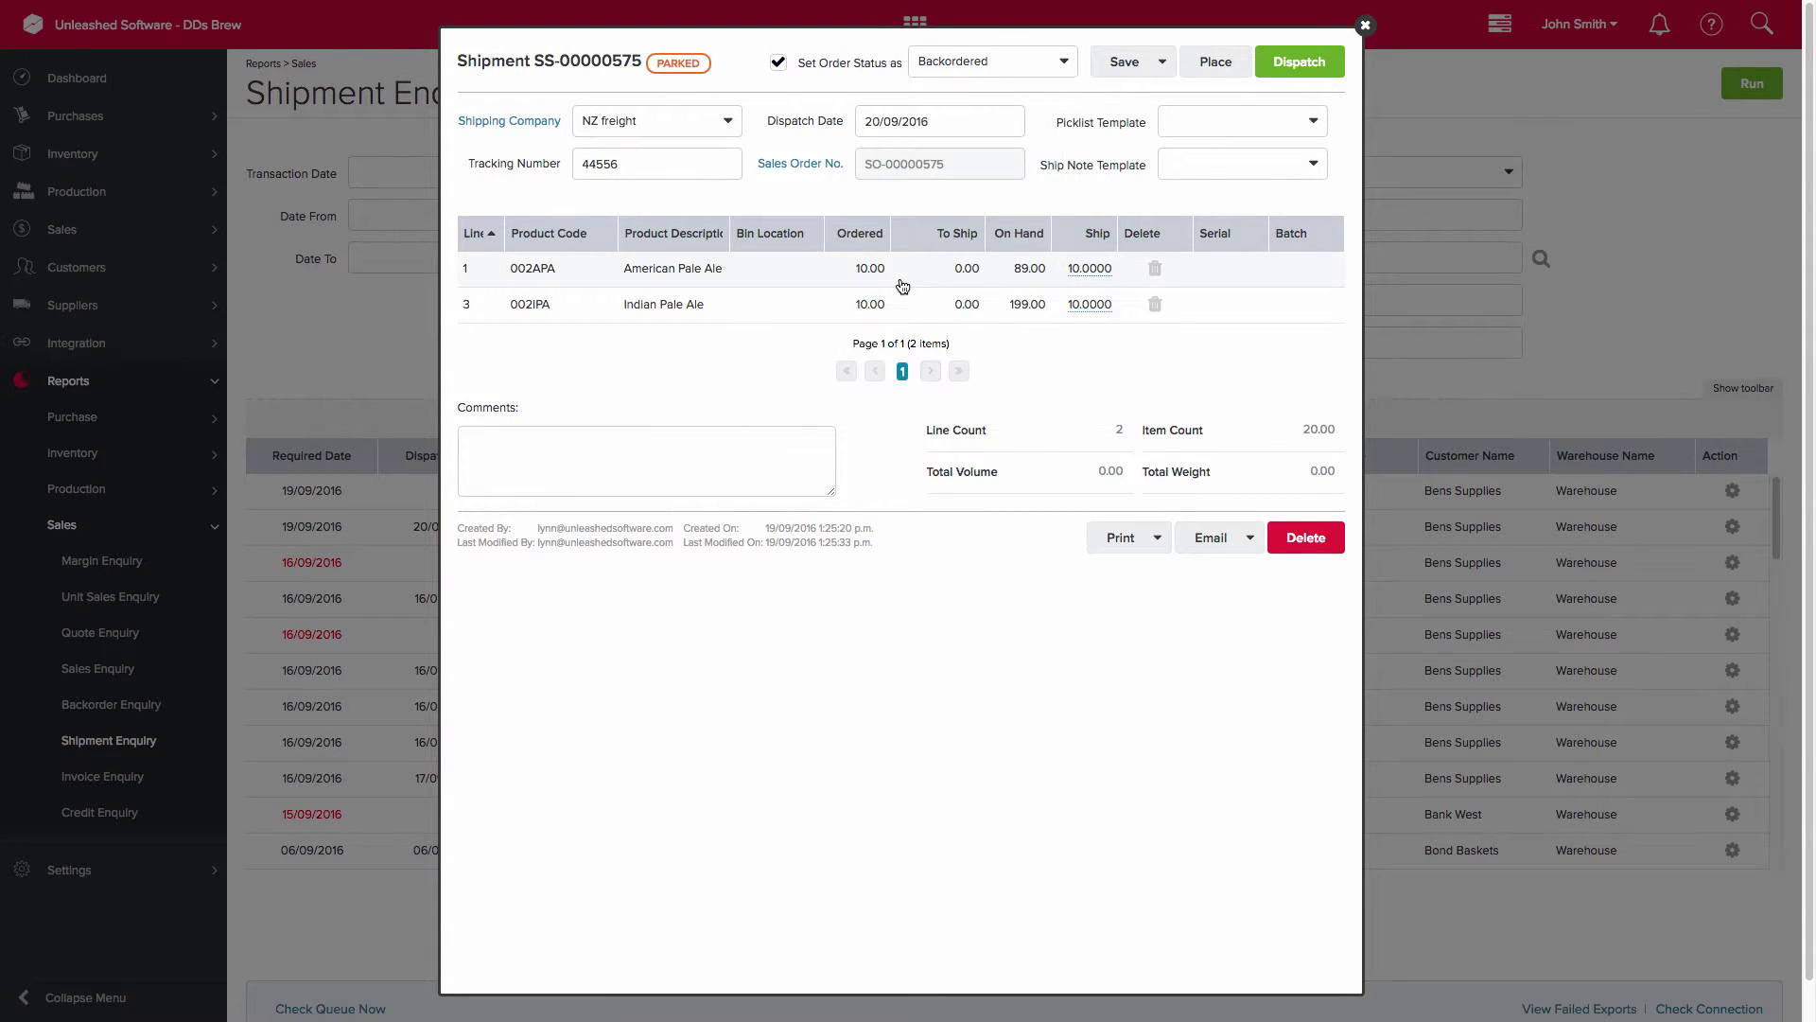
- Set both the picklist template and the ship note template of the shipment to Unleashed Default
left_click(1315, 122)
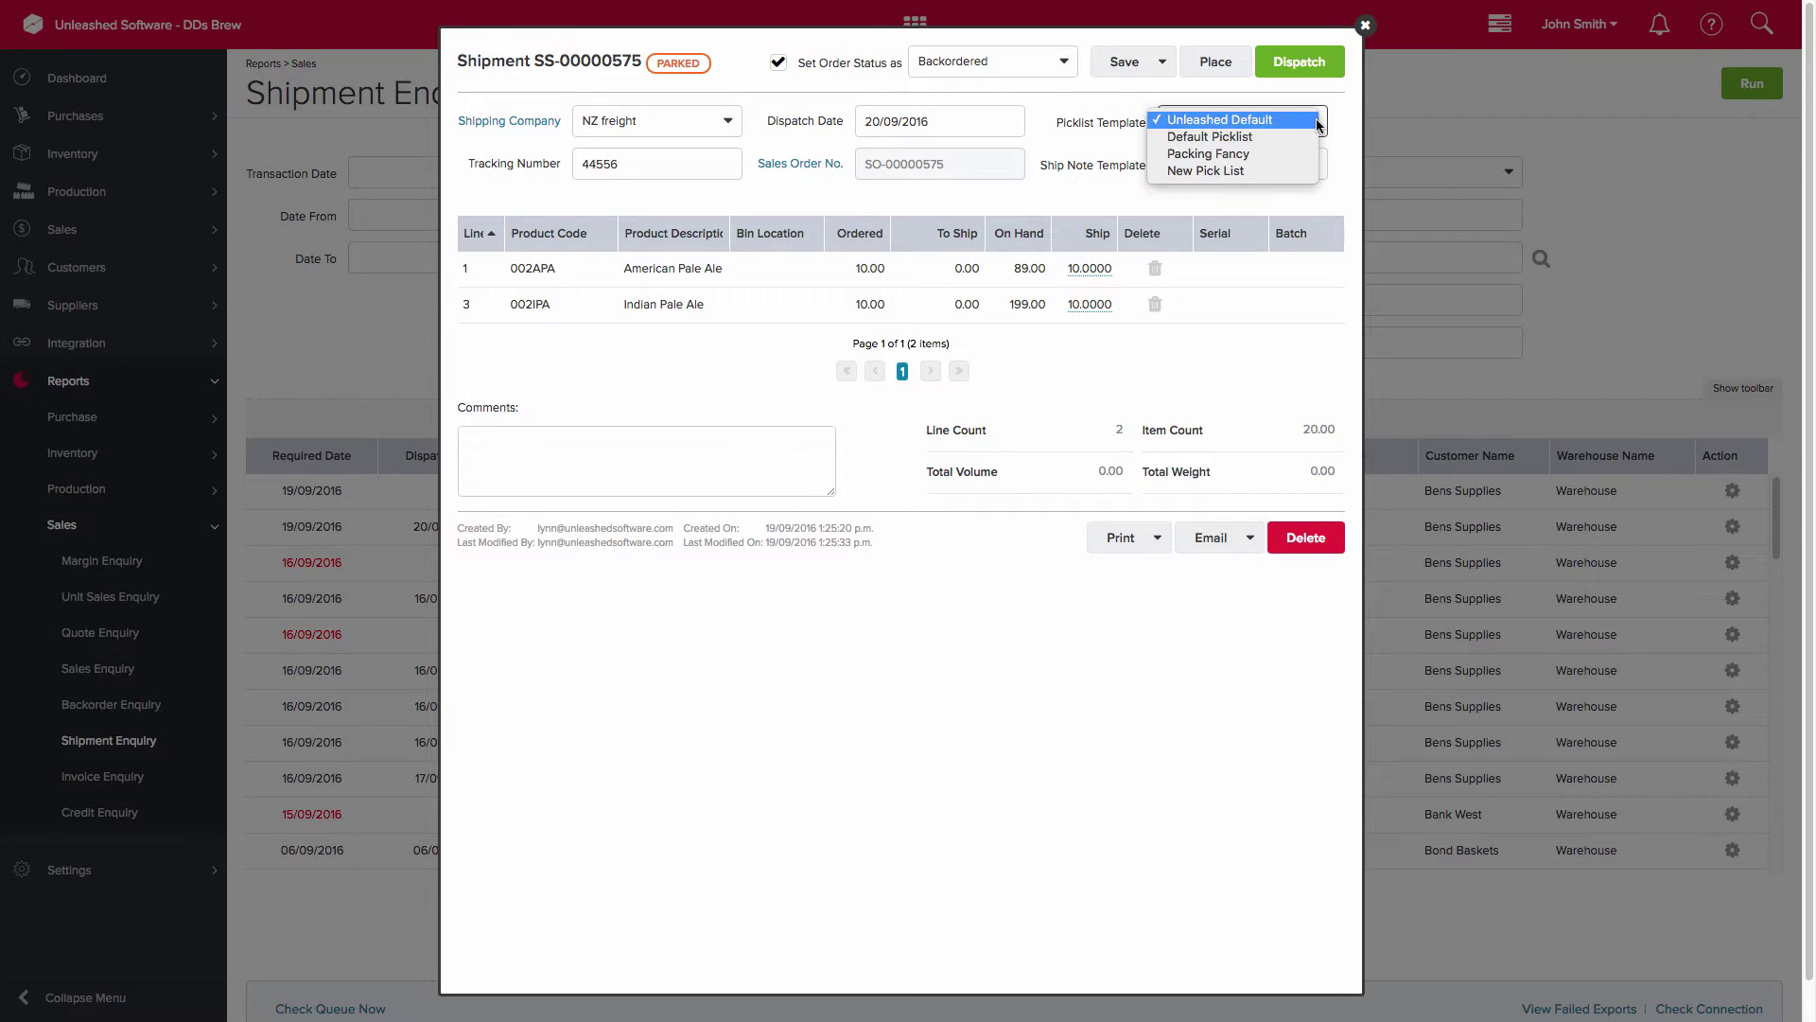
left_click(1317, 123)
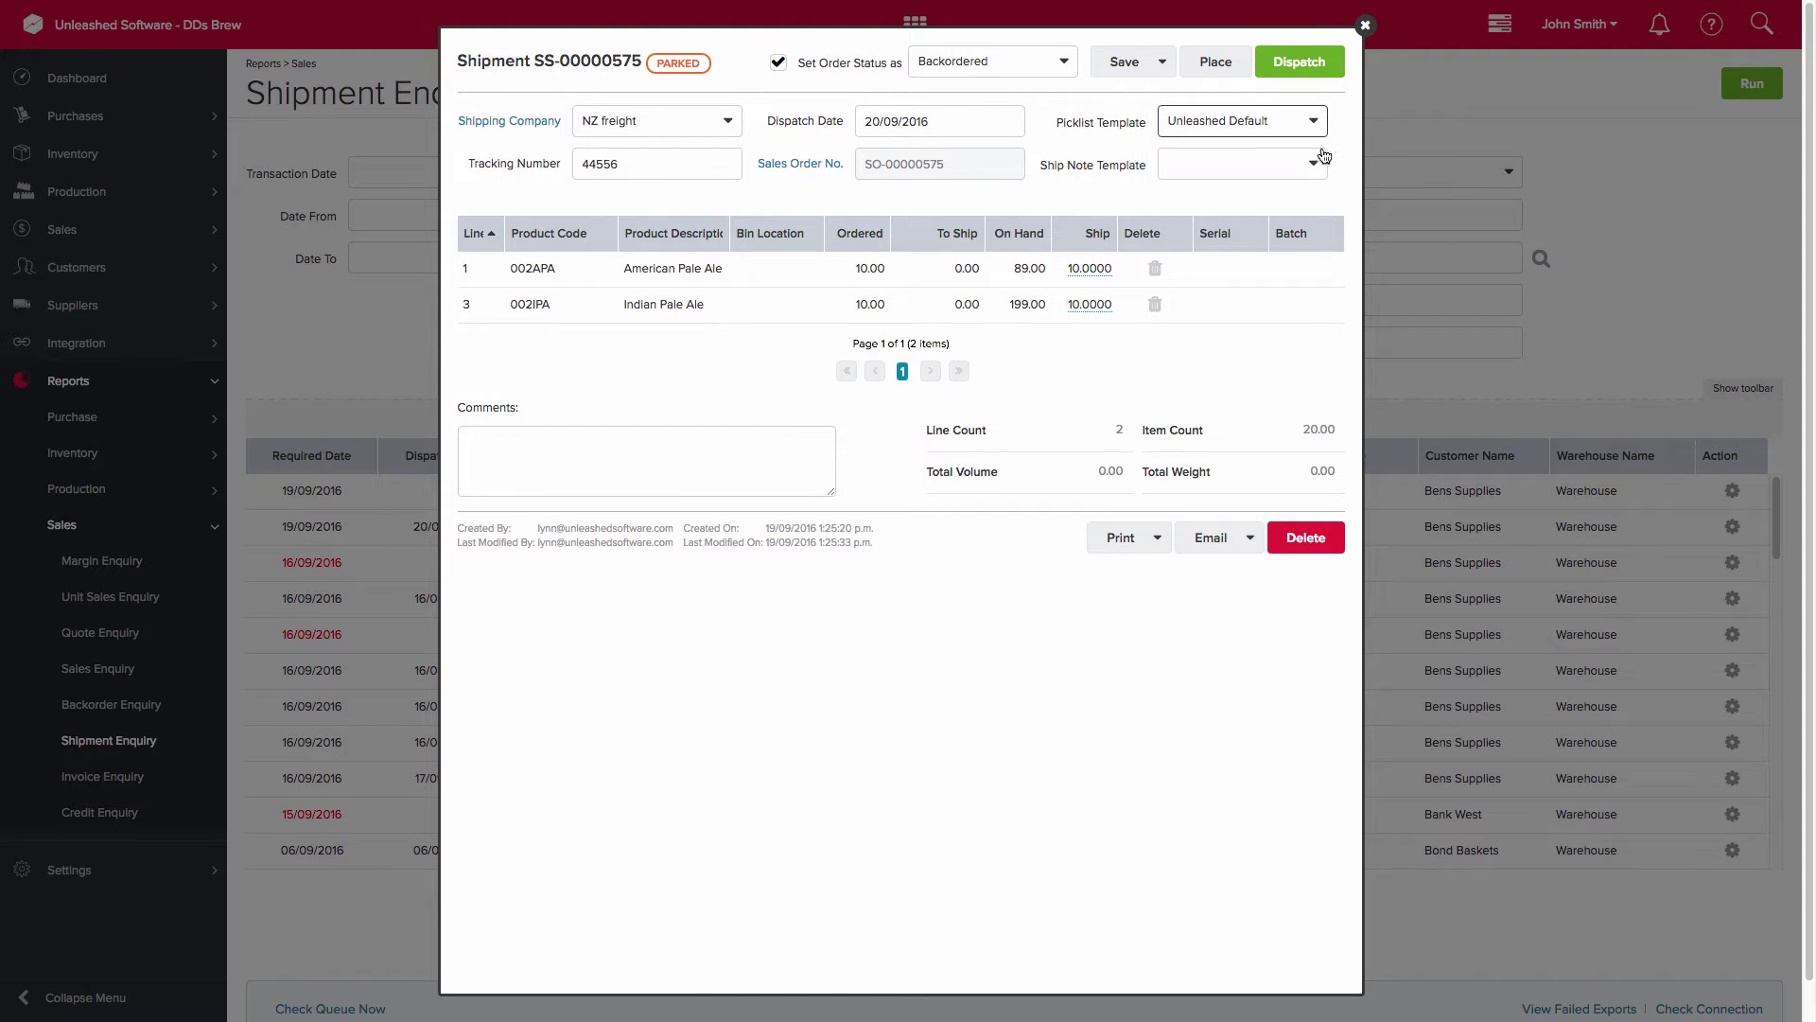
left_click(1315, 163)
left_click(1283, 162)
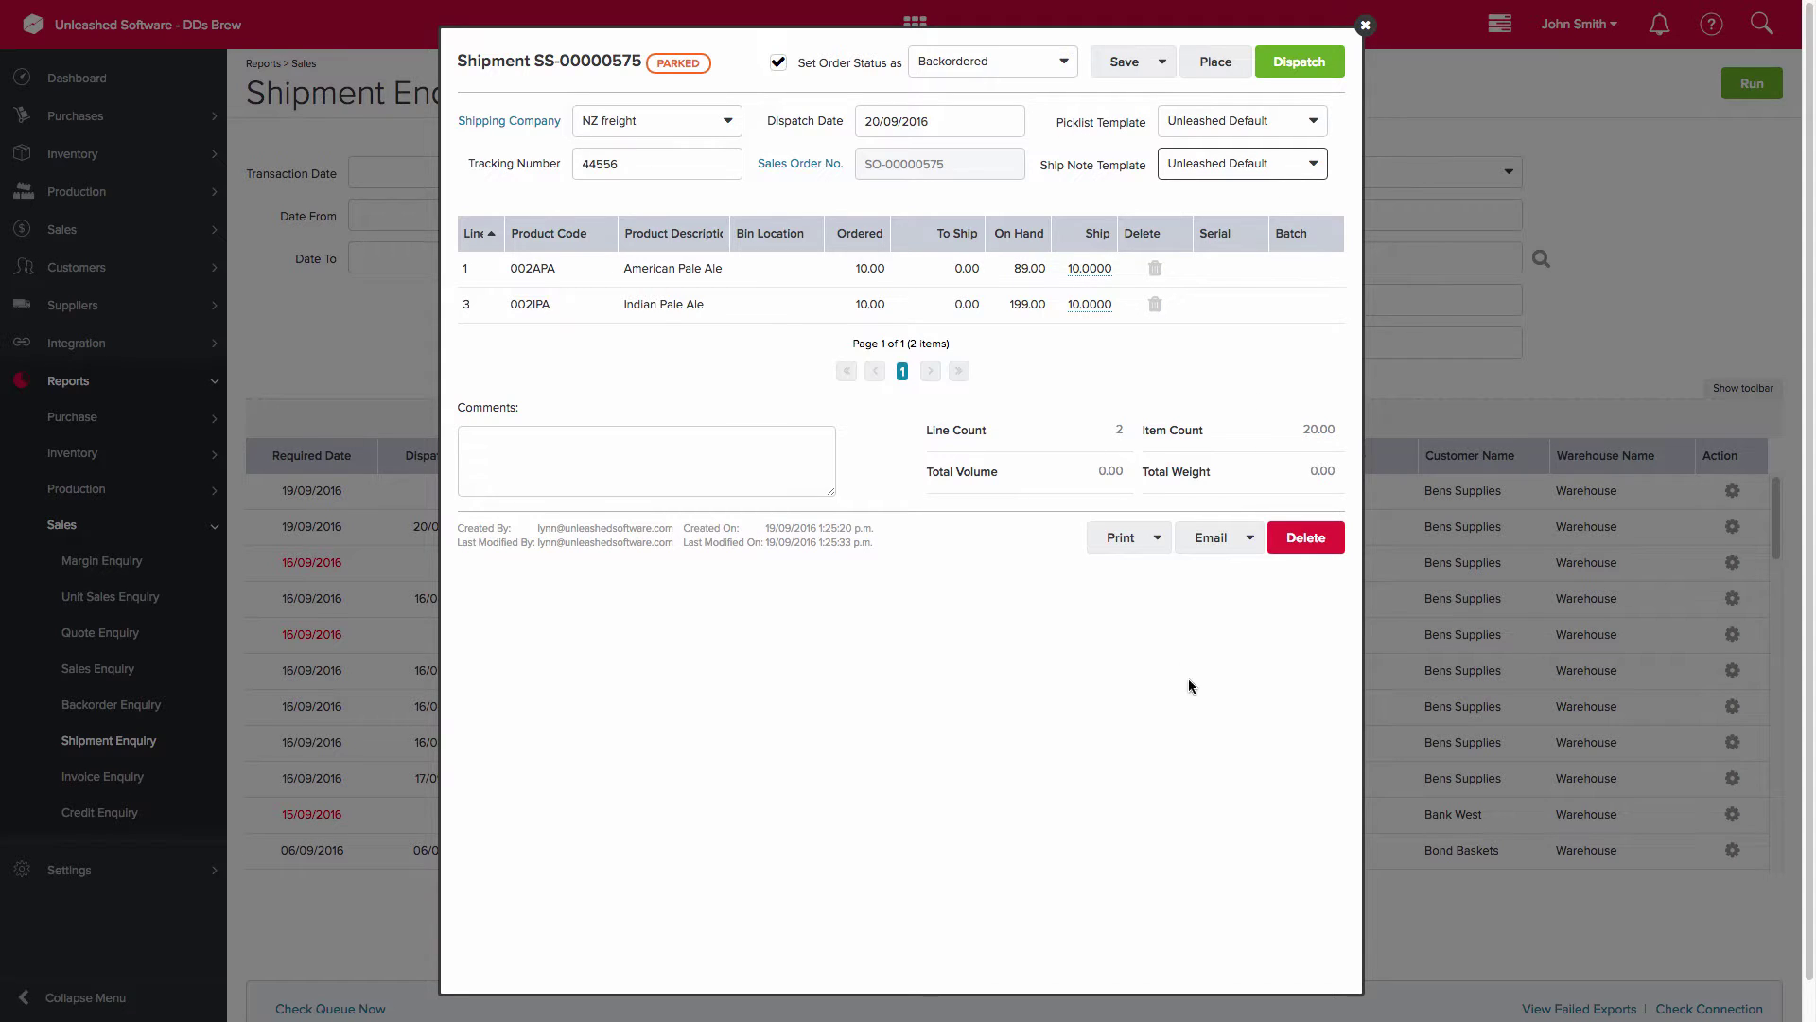
- Look at which shipment documents can be printed and which can be emailed
left_click(1157, 539)
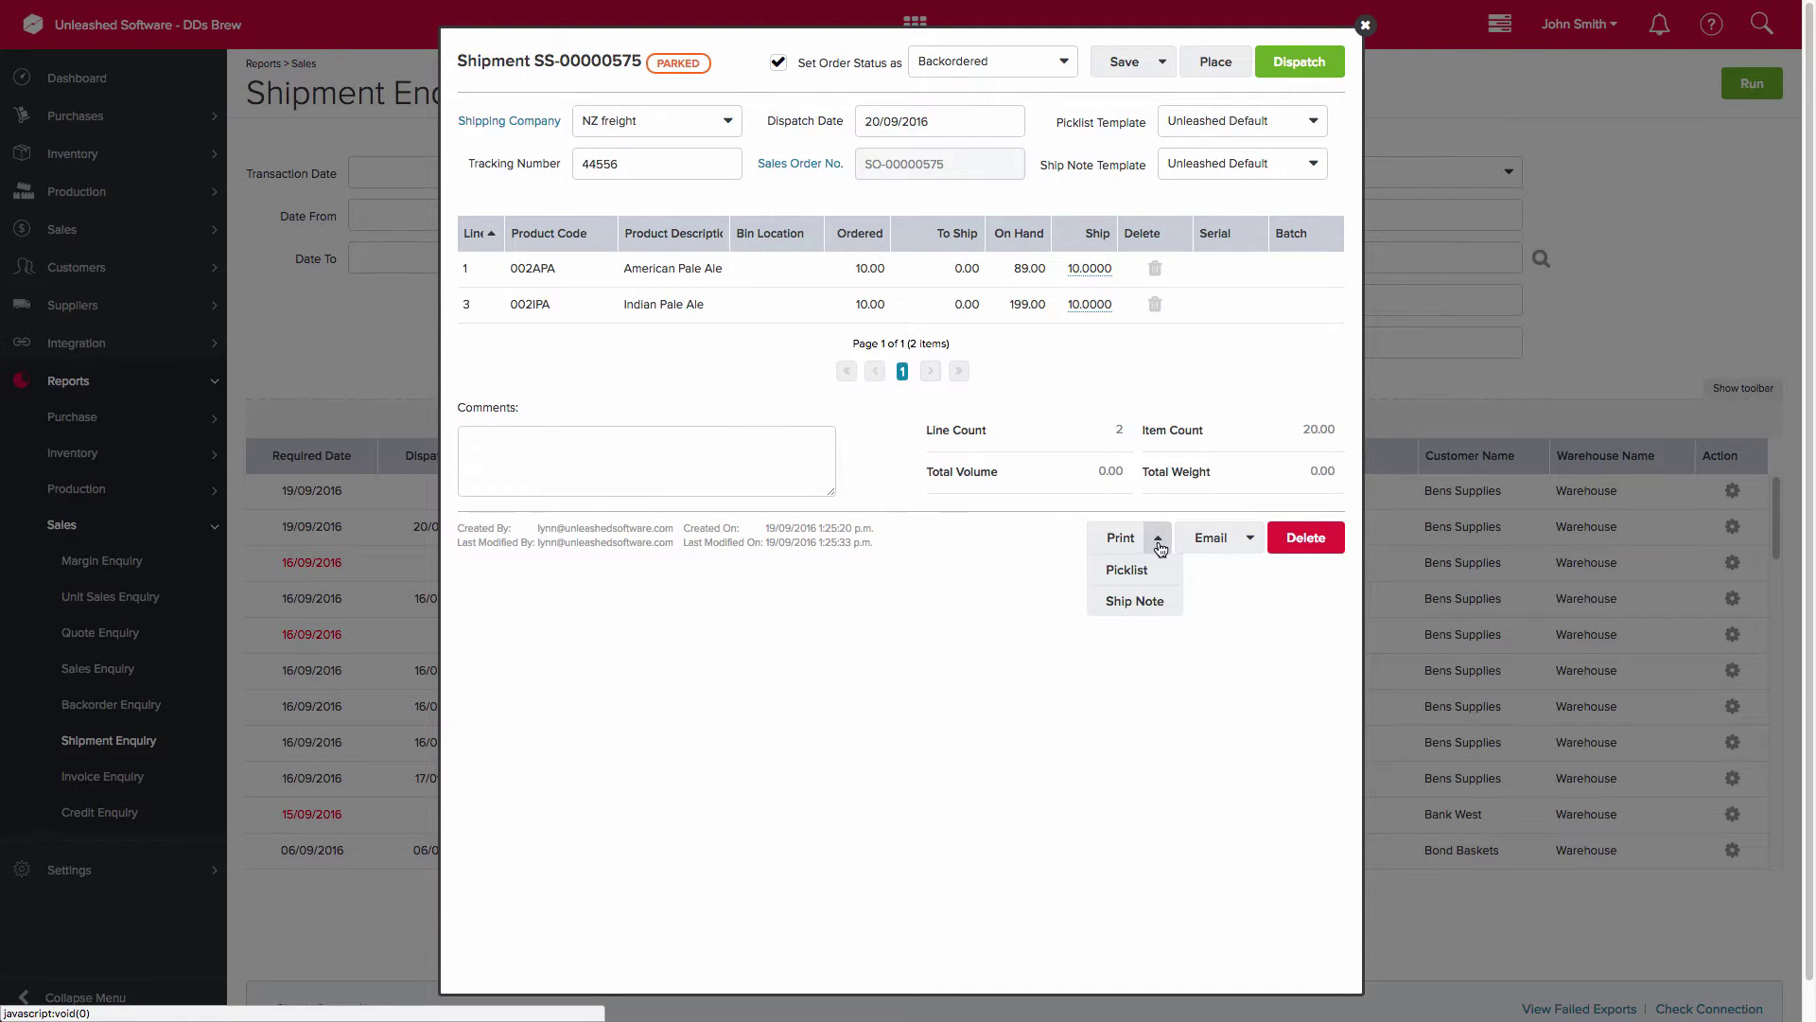
left_click(1158, 541)
left_click(1251, 540)
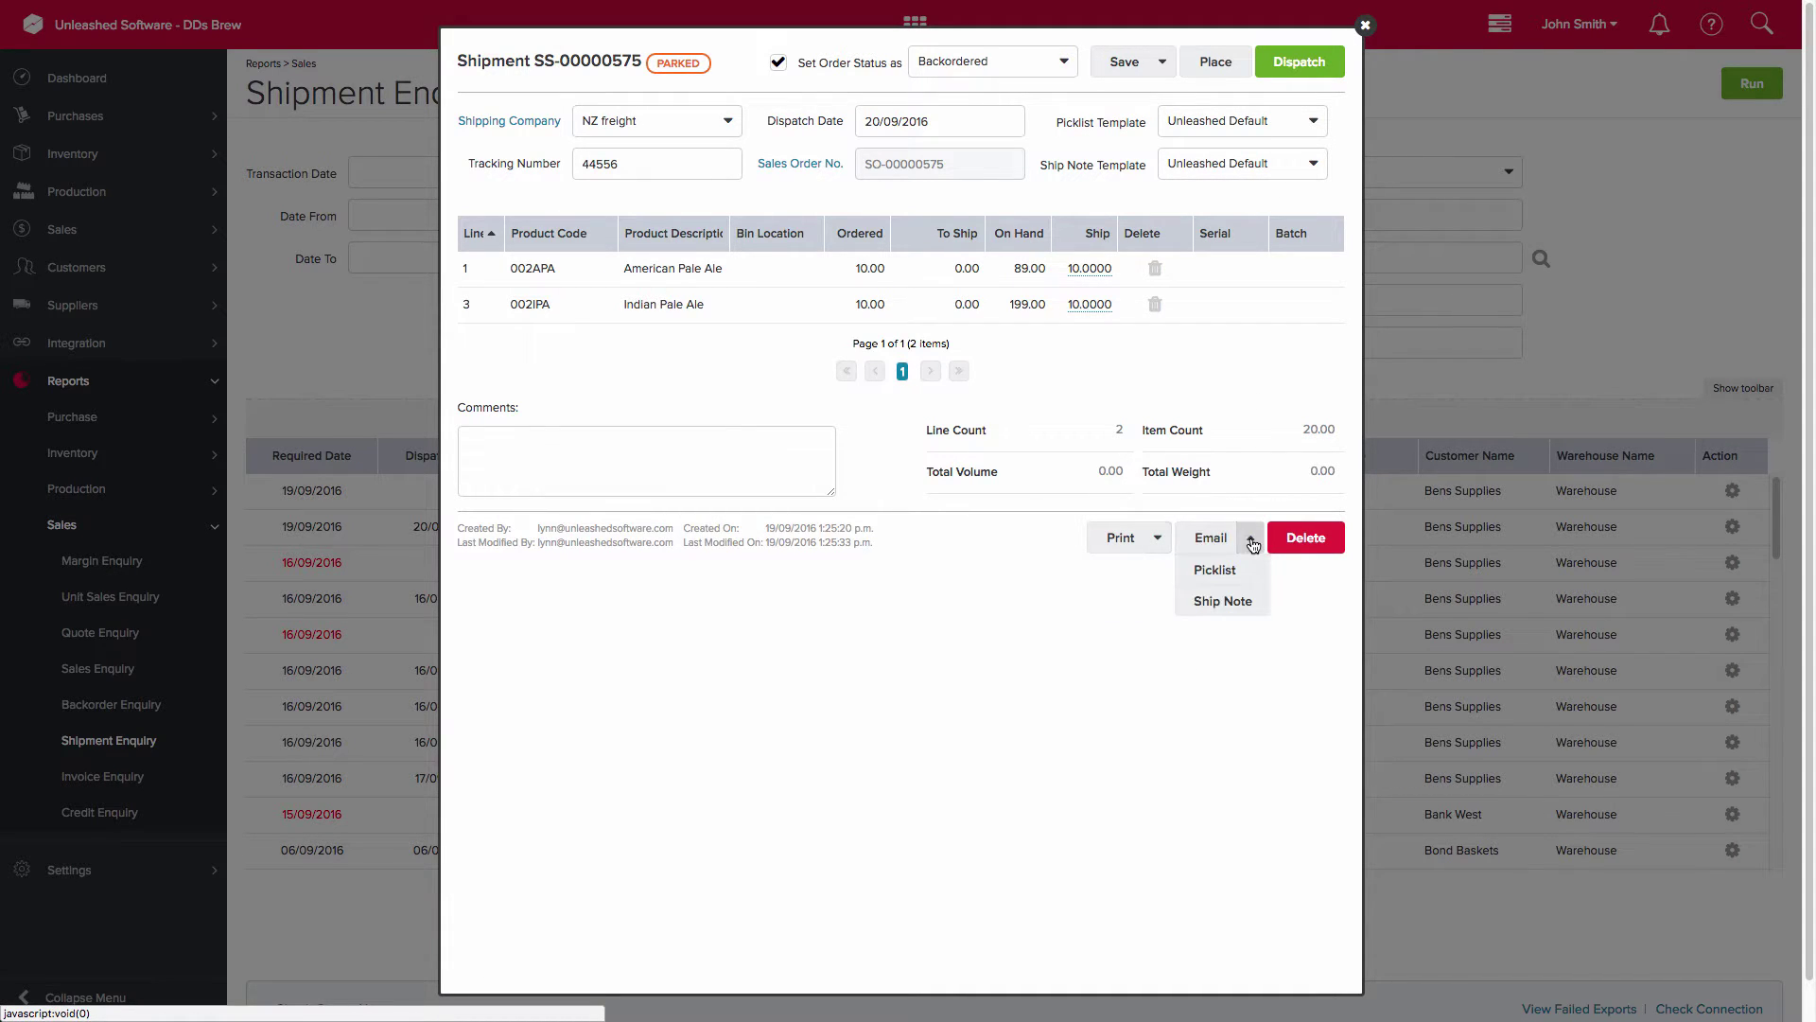
left_click(1251, 540)
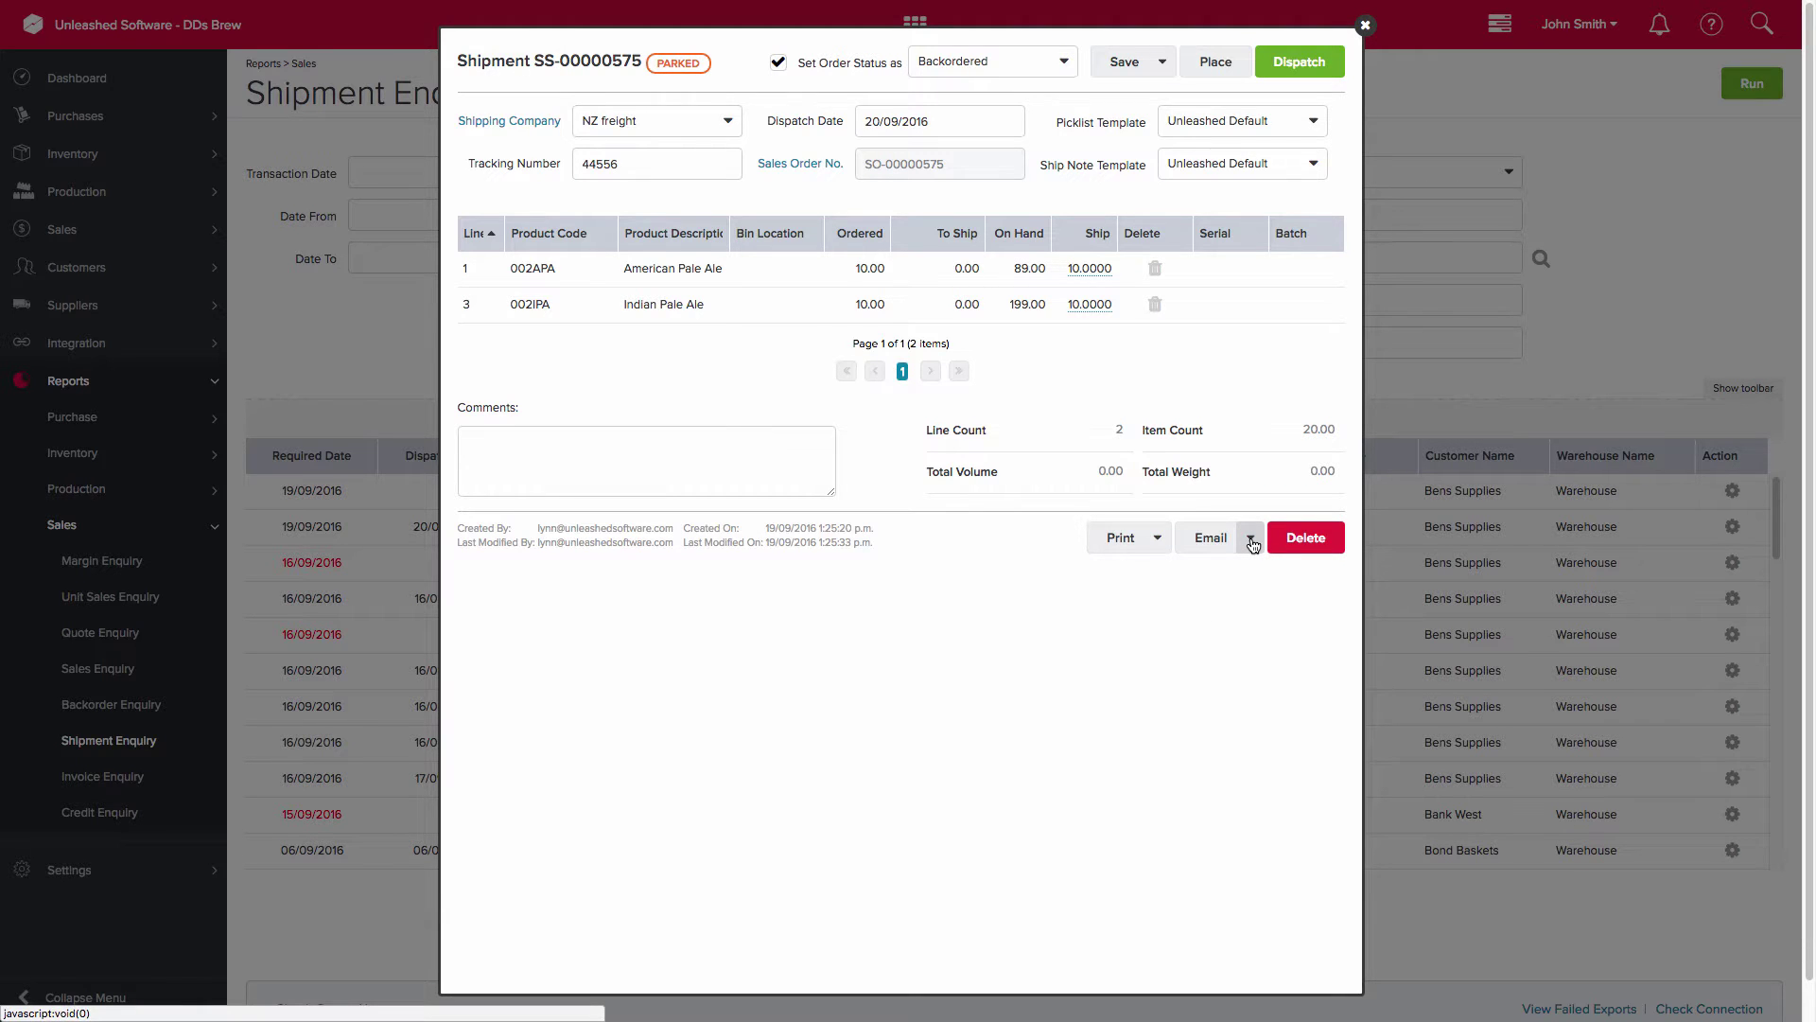
- Dispatch the shipment and open its sales order to check the shipment details and the shipped quantities
left_click(1321, 74)
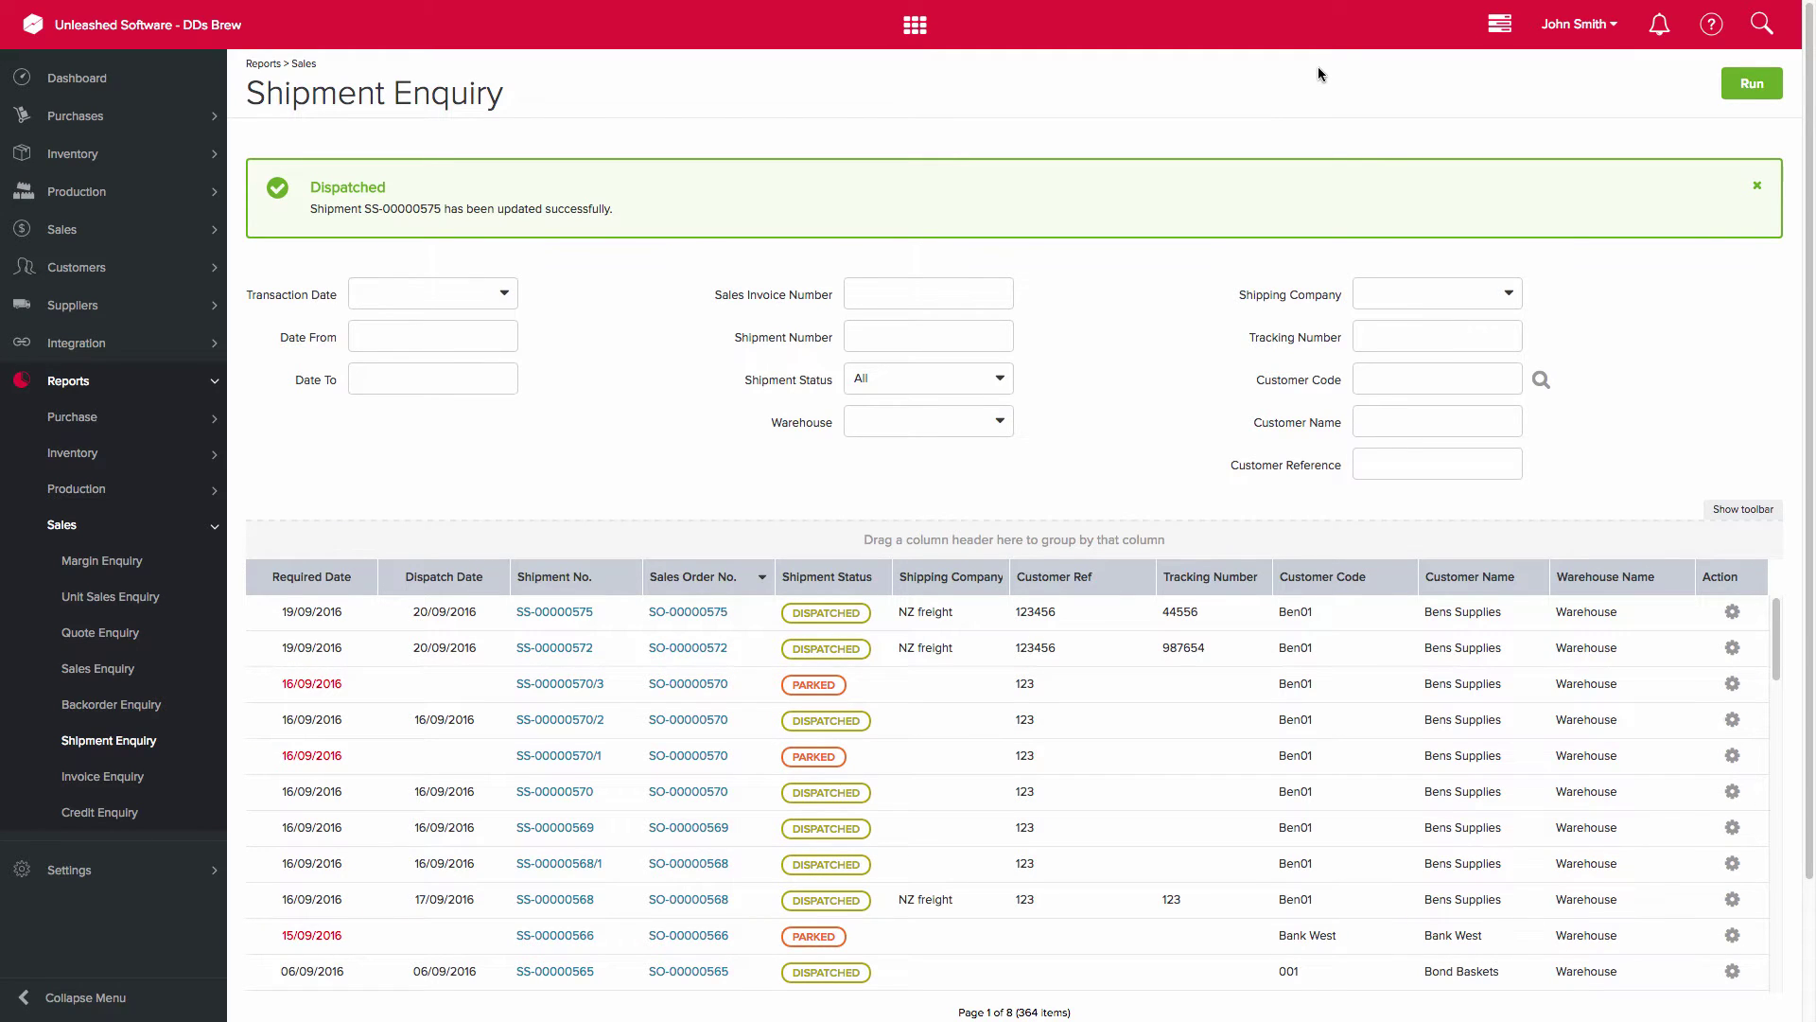
left_click(1735, 613)
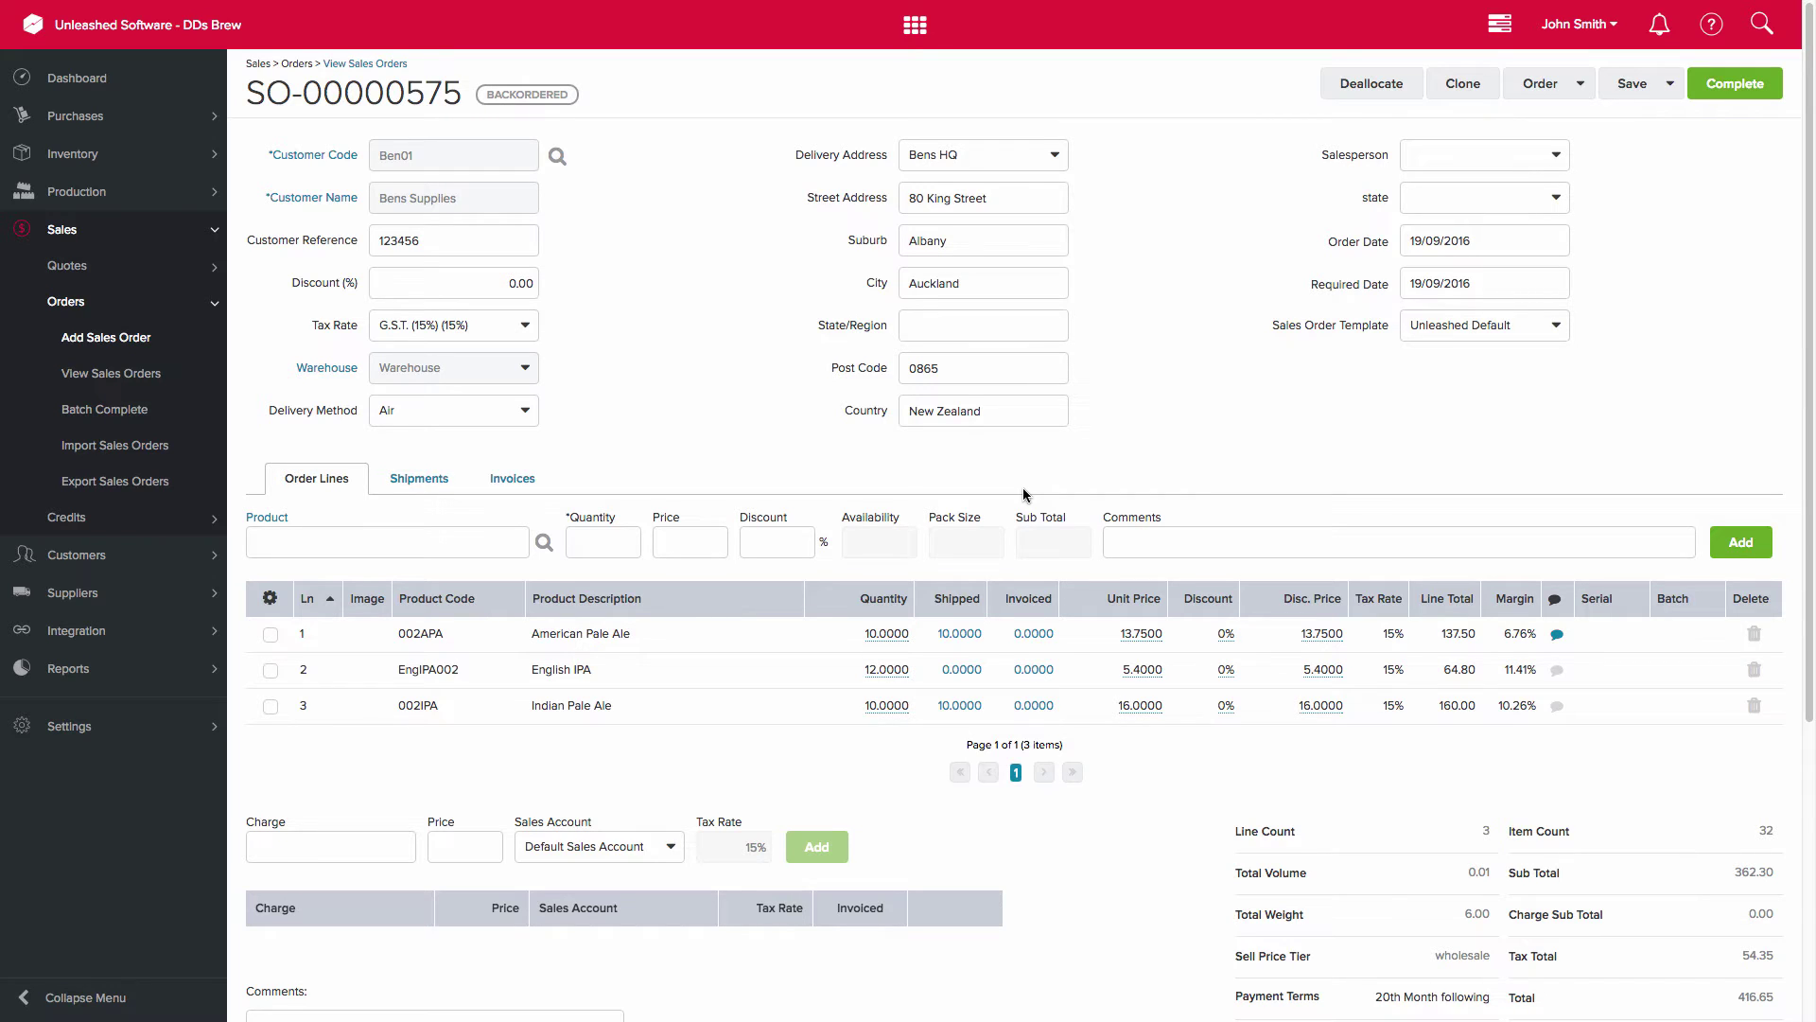
left_click(439, 482)
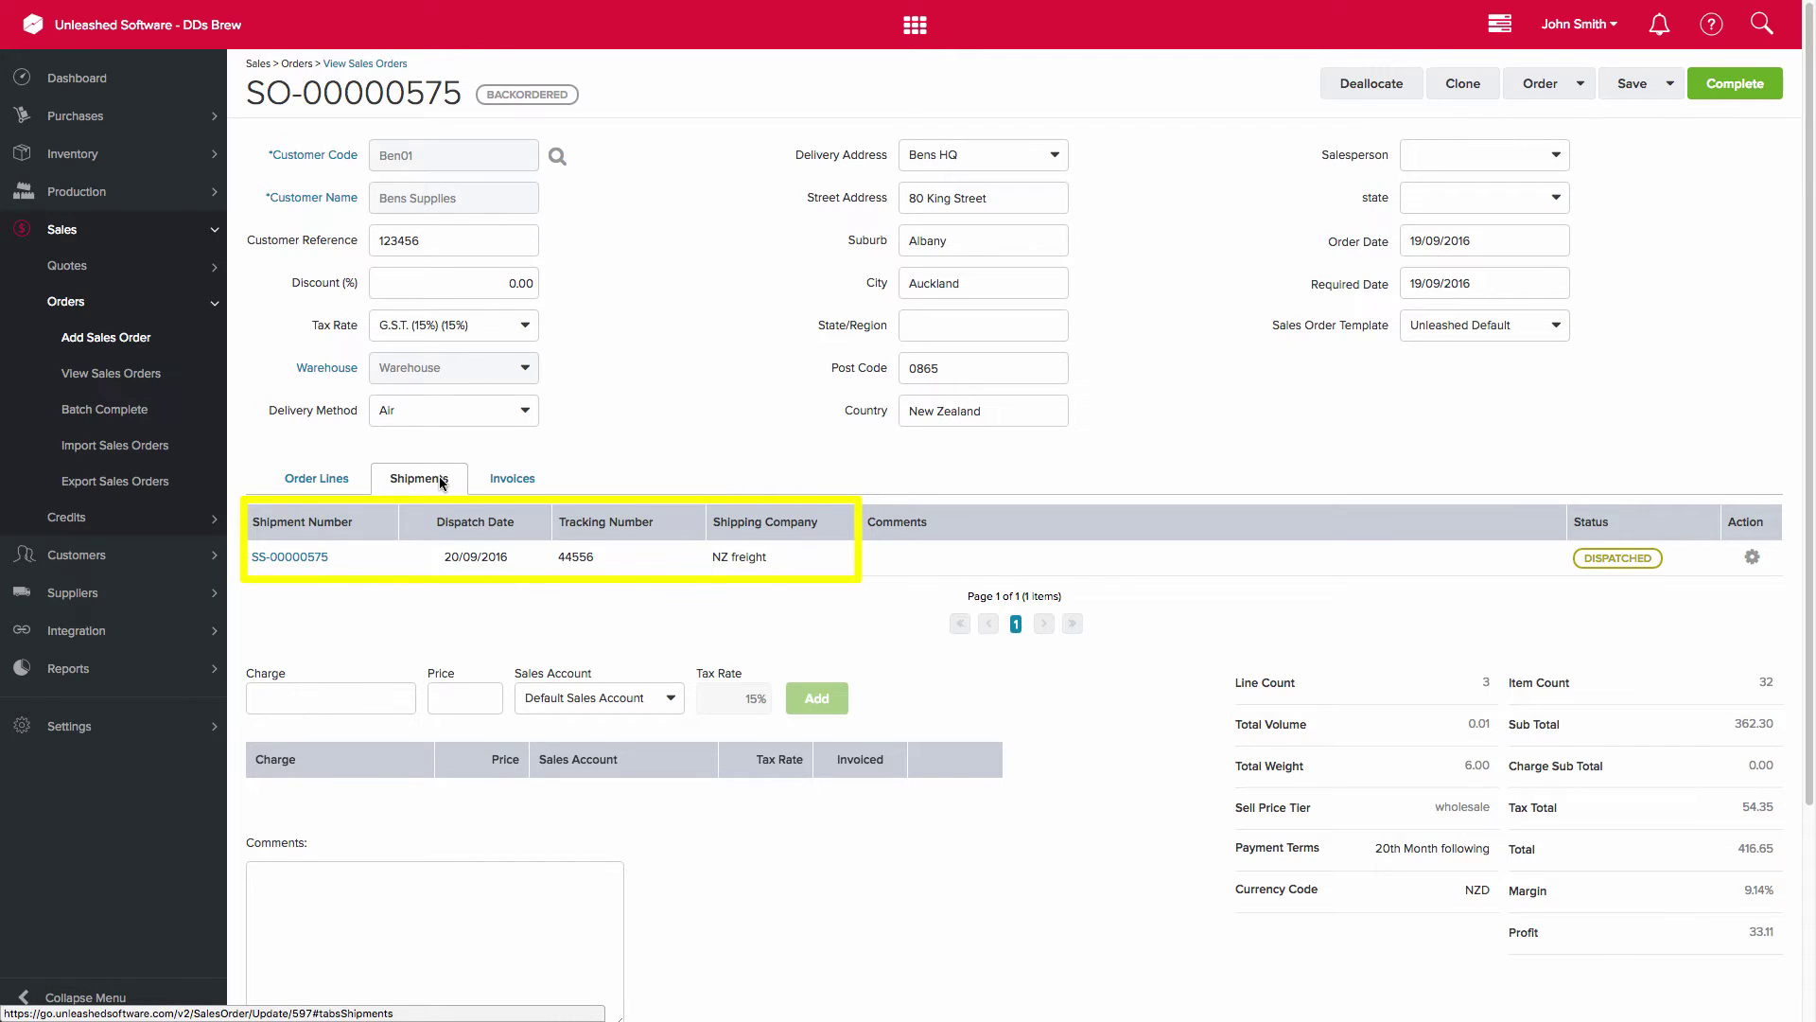
left_click(317, 478)
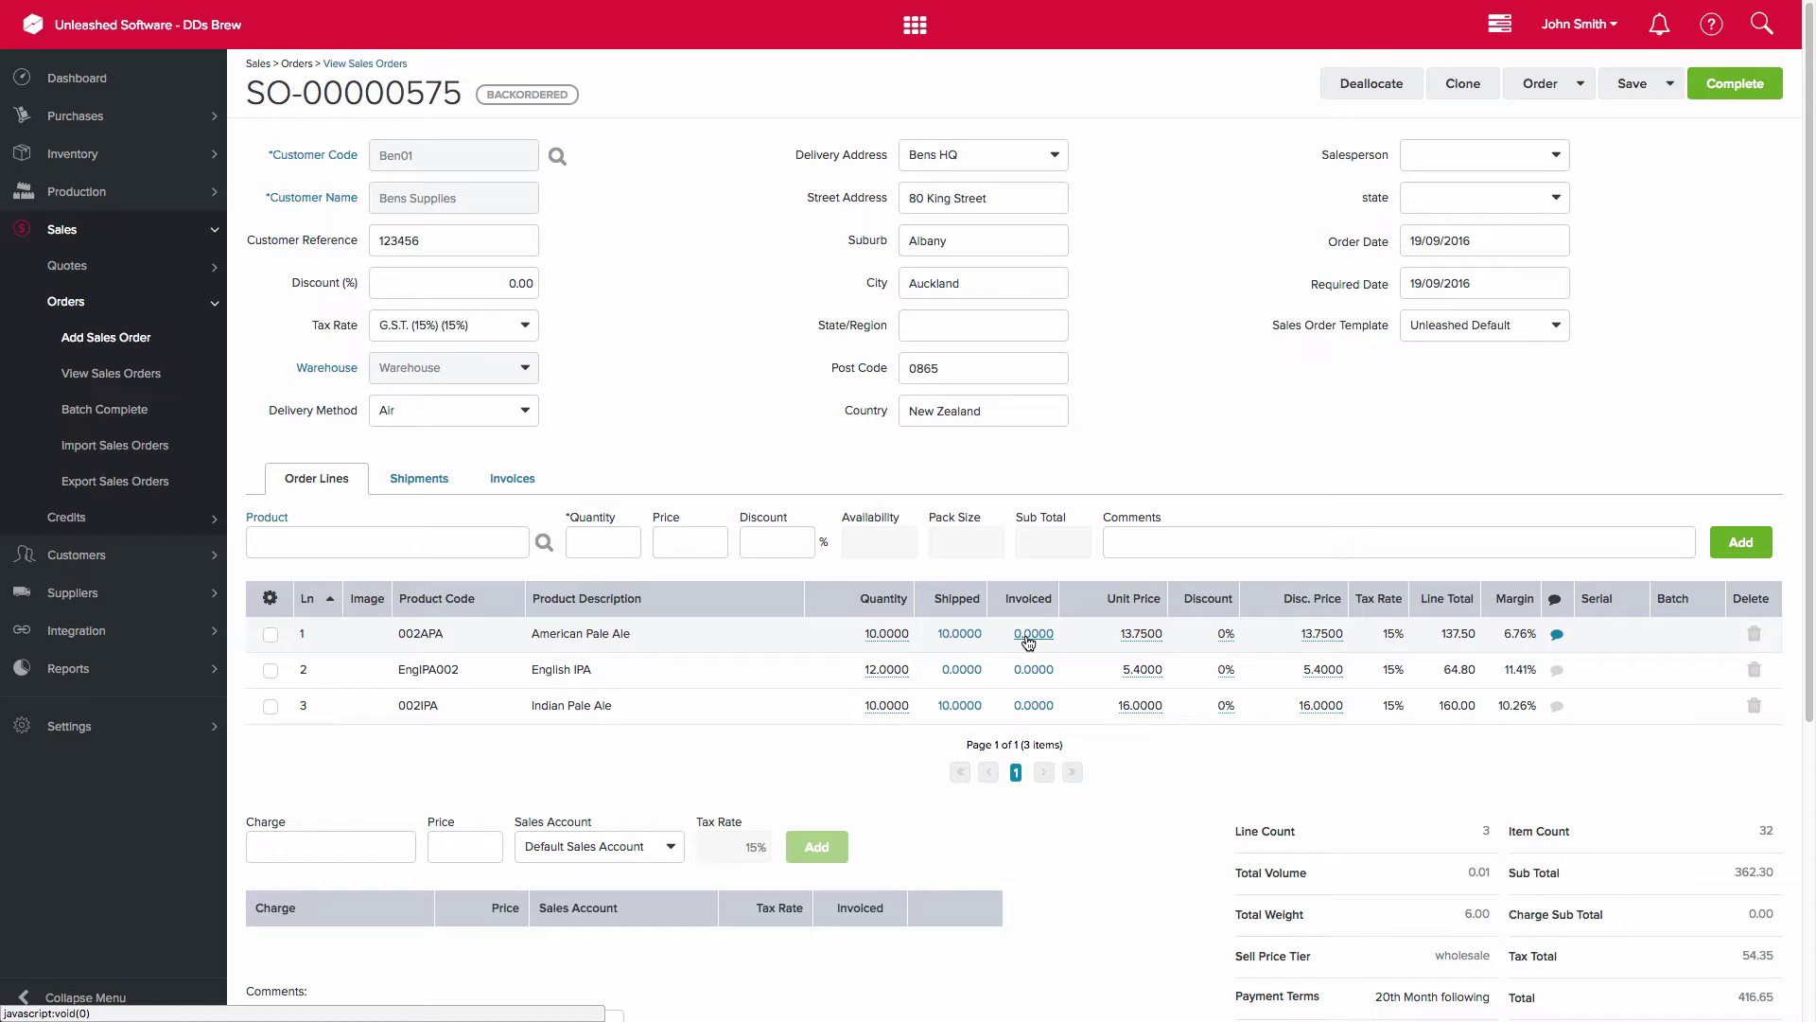
- Create an invoice from the order's dispatched American Pale Ale and Indian Pale Ale shipment and complete the invoice
left_click(420, 477)
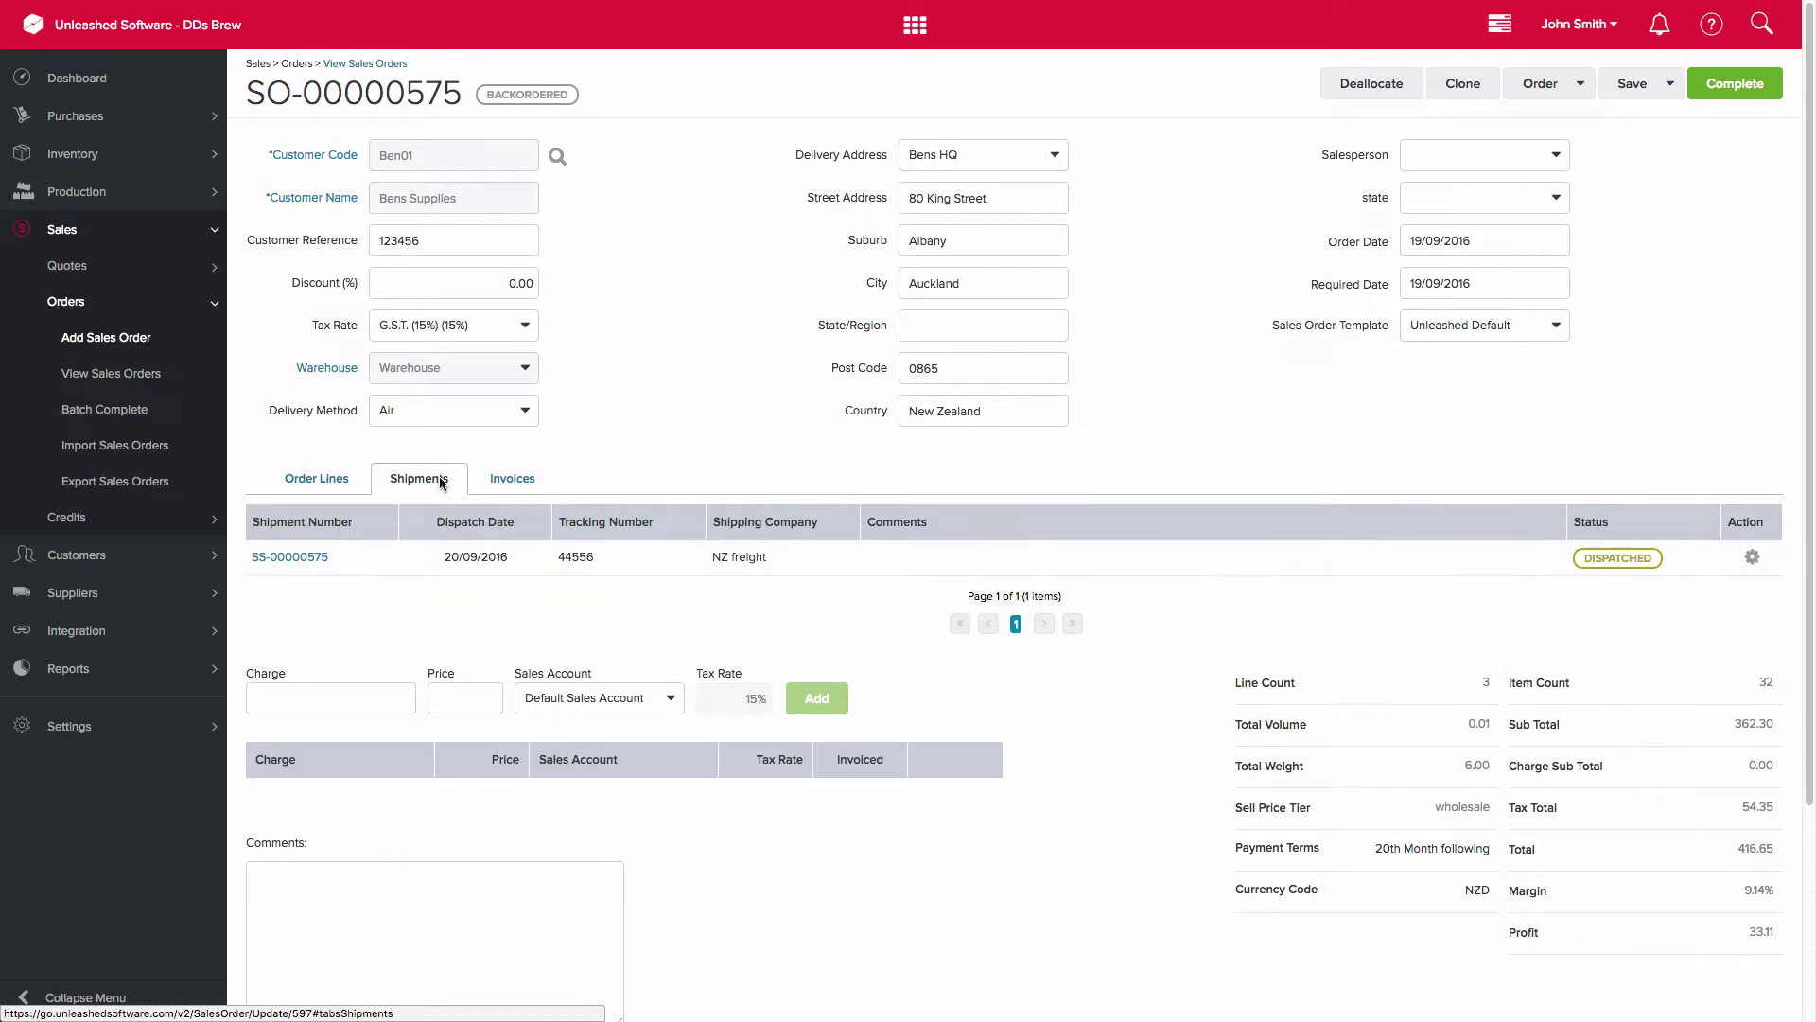
left_click(1753, 558)
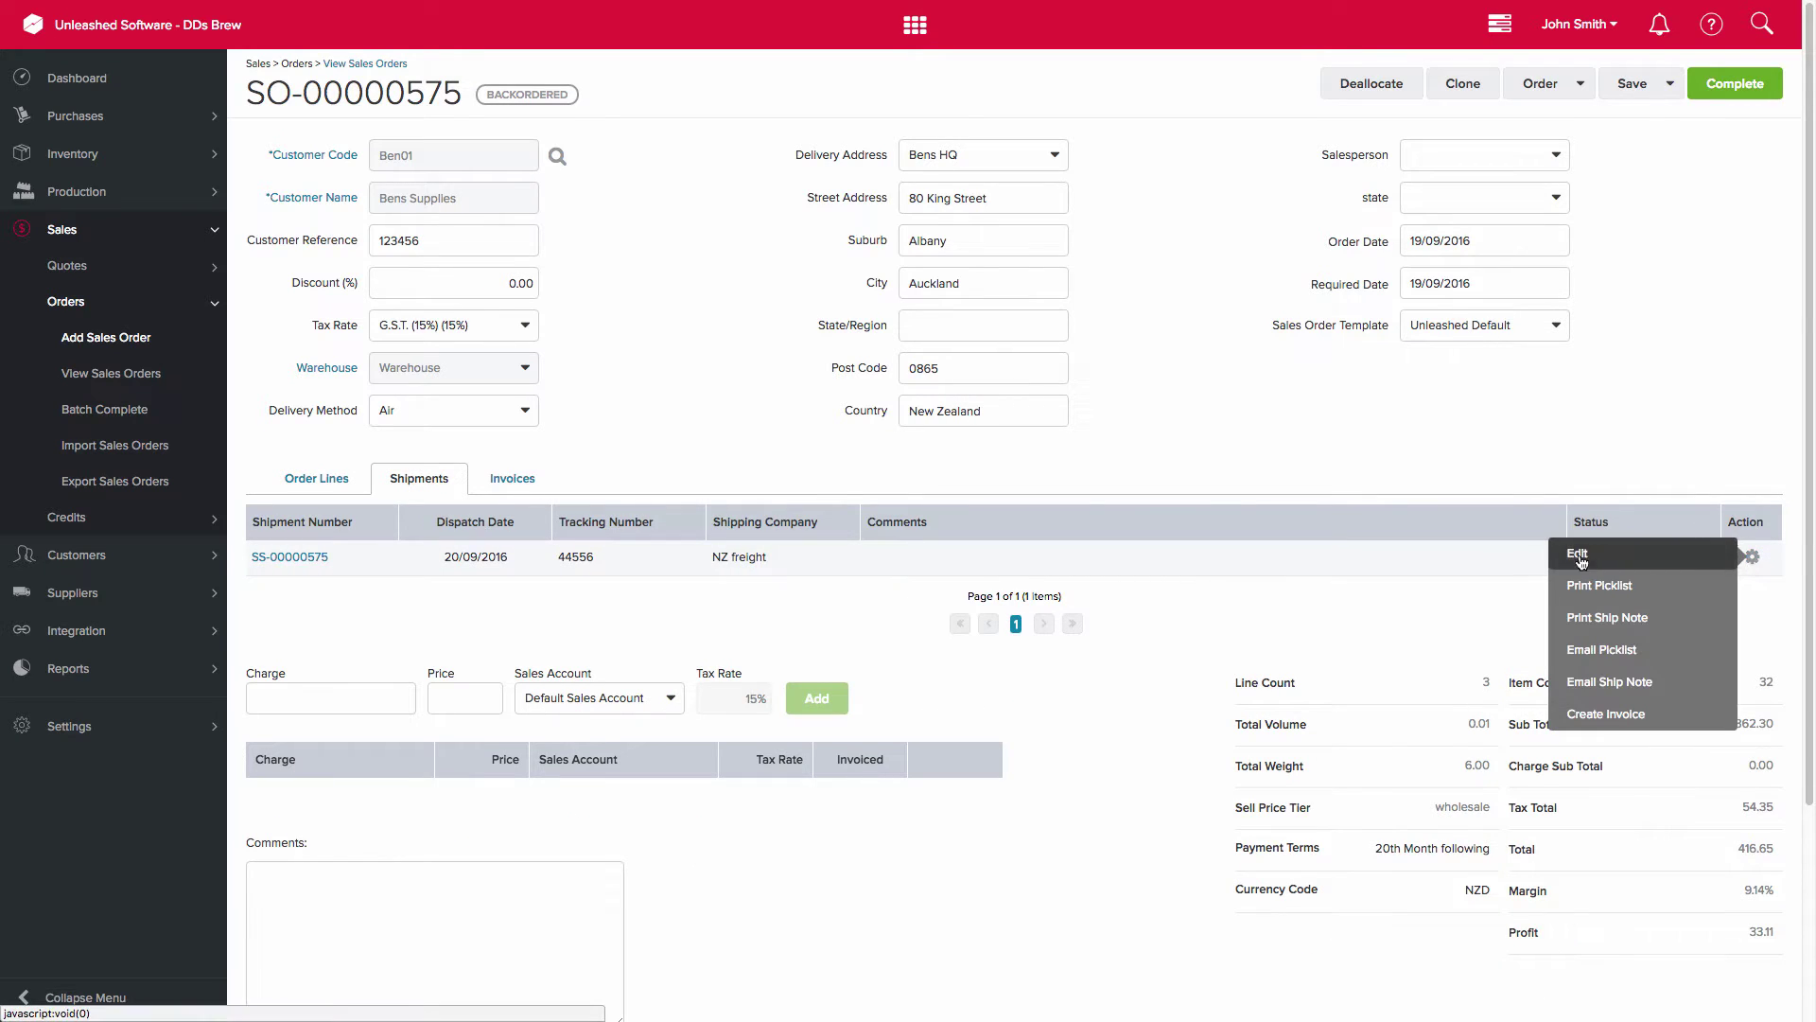
left_click(1597, 725)
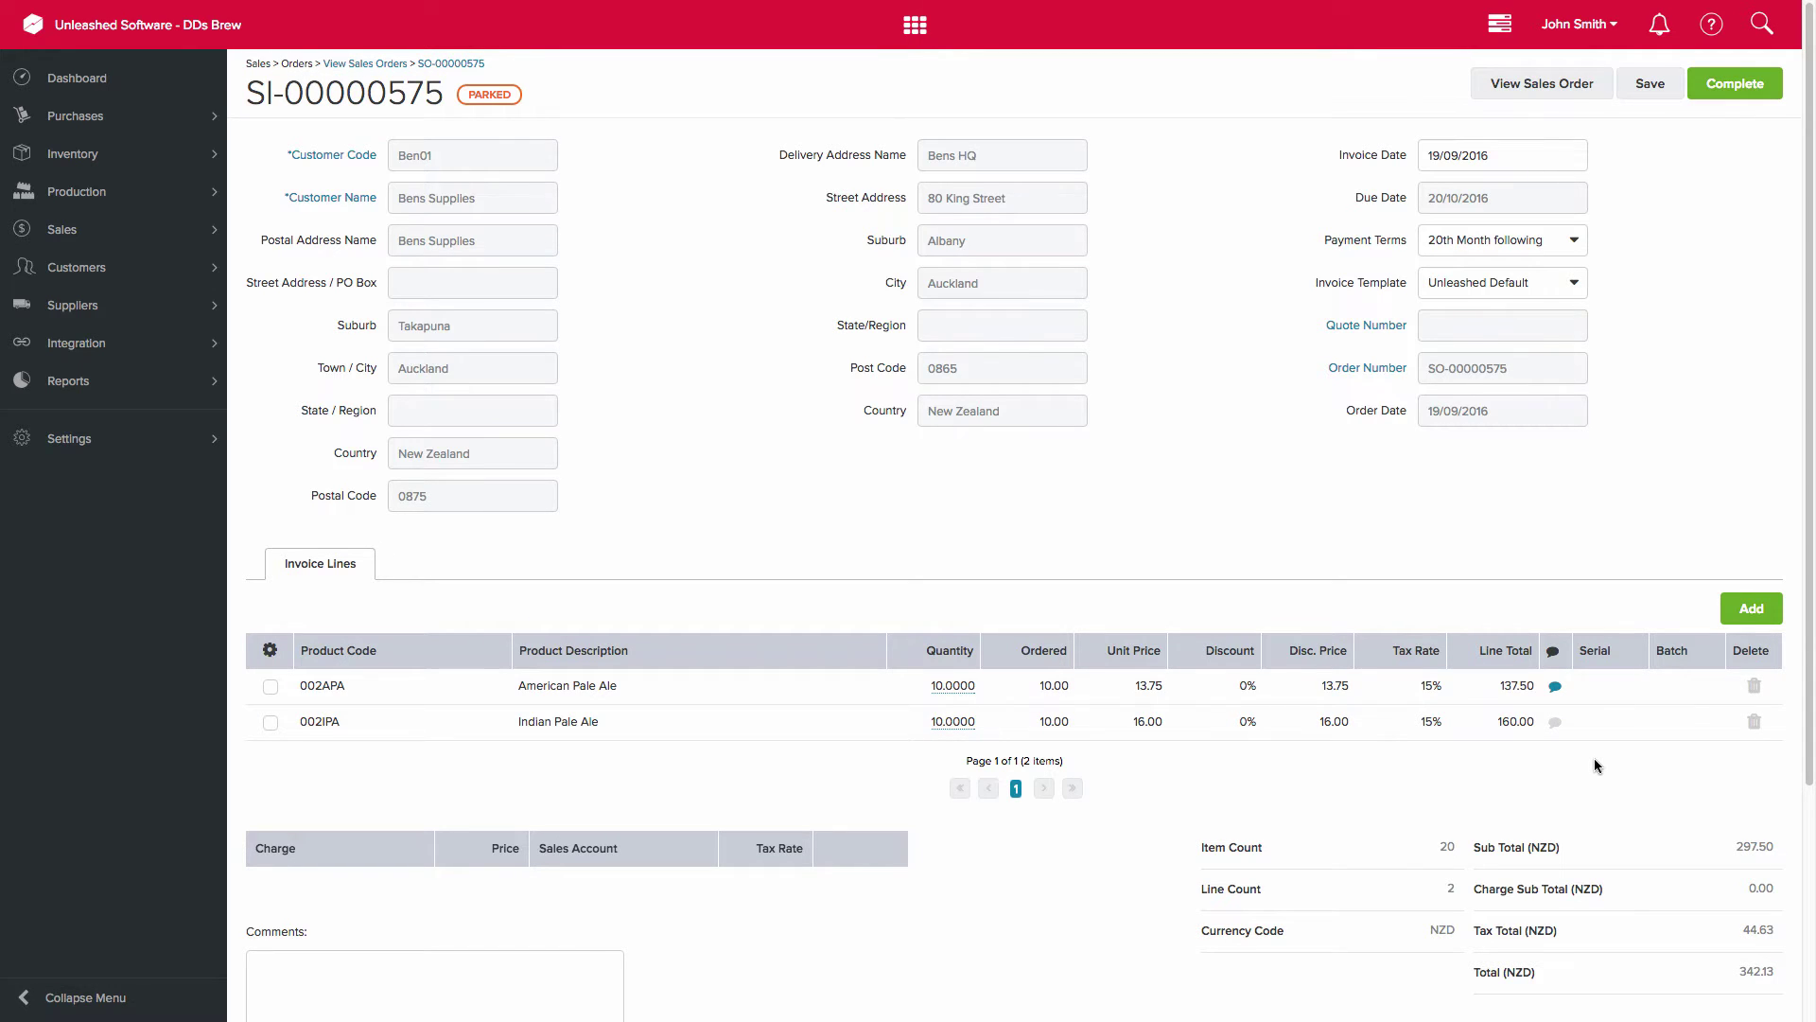
left_click(1736, 85)
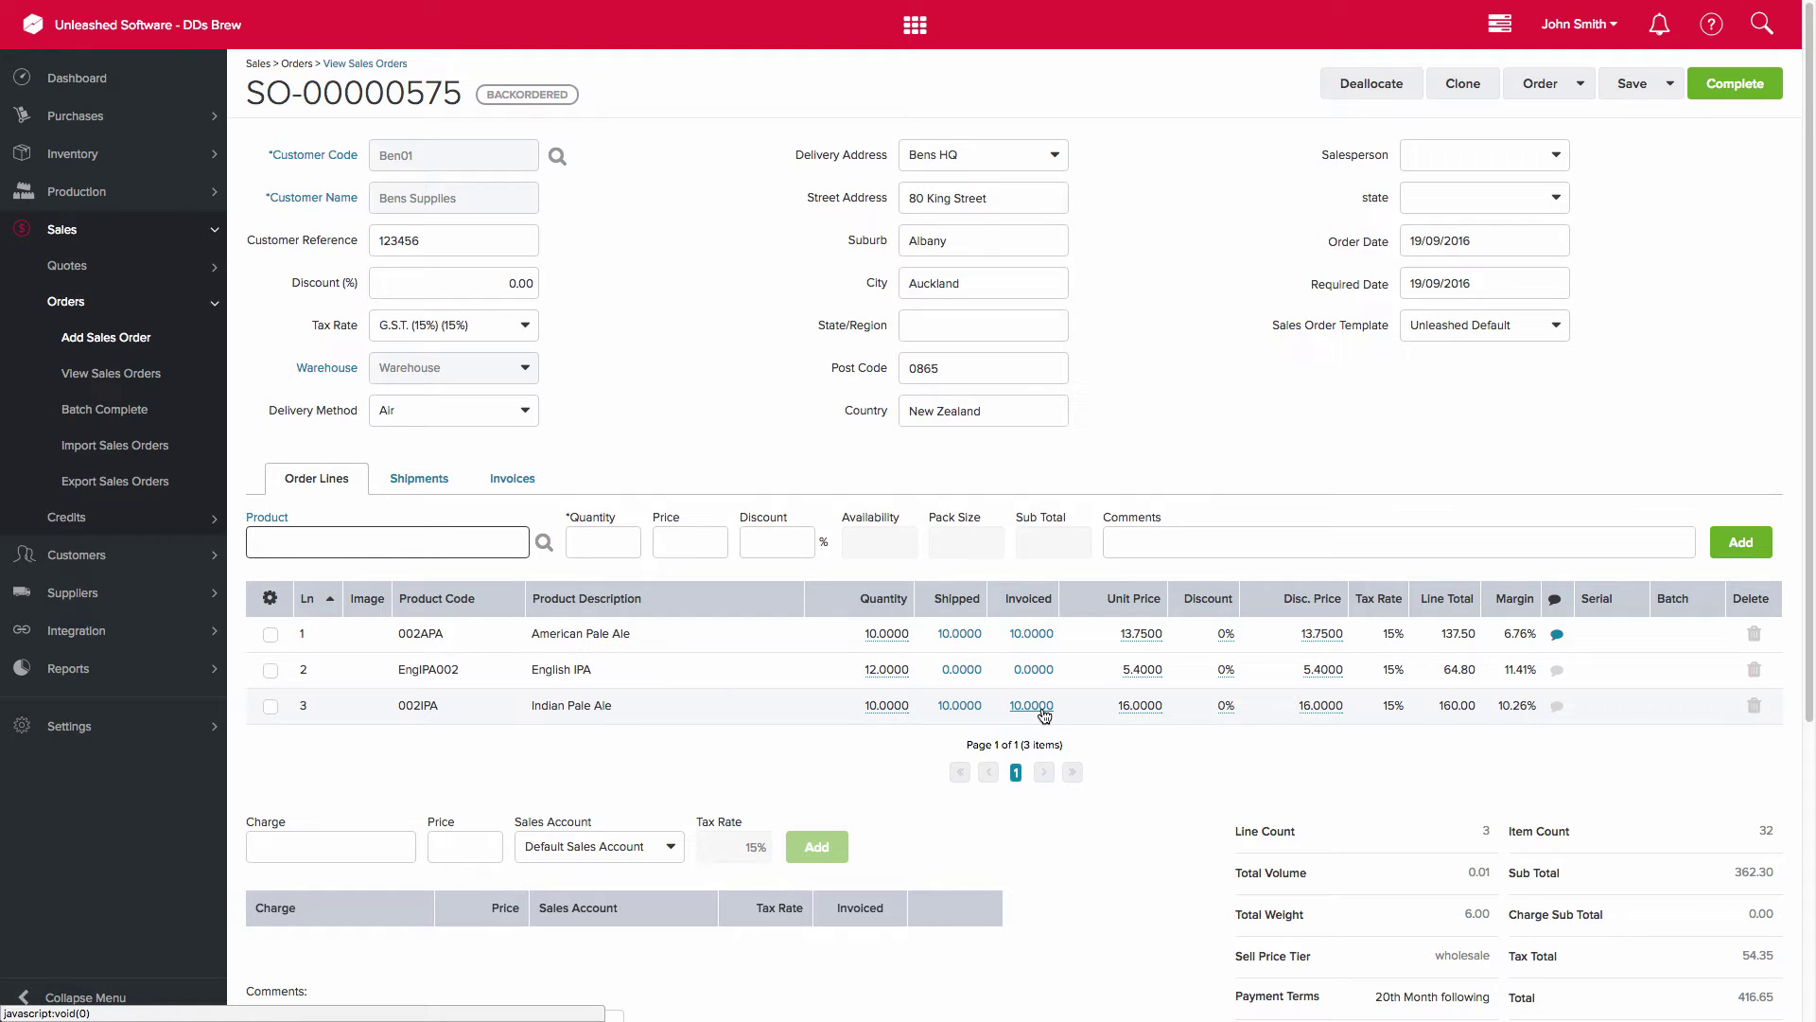
- Create a second shipment for the remaining 12 English IPA on the order and dispatch it
left_click(1584, 84)
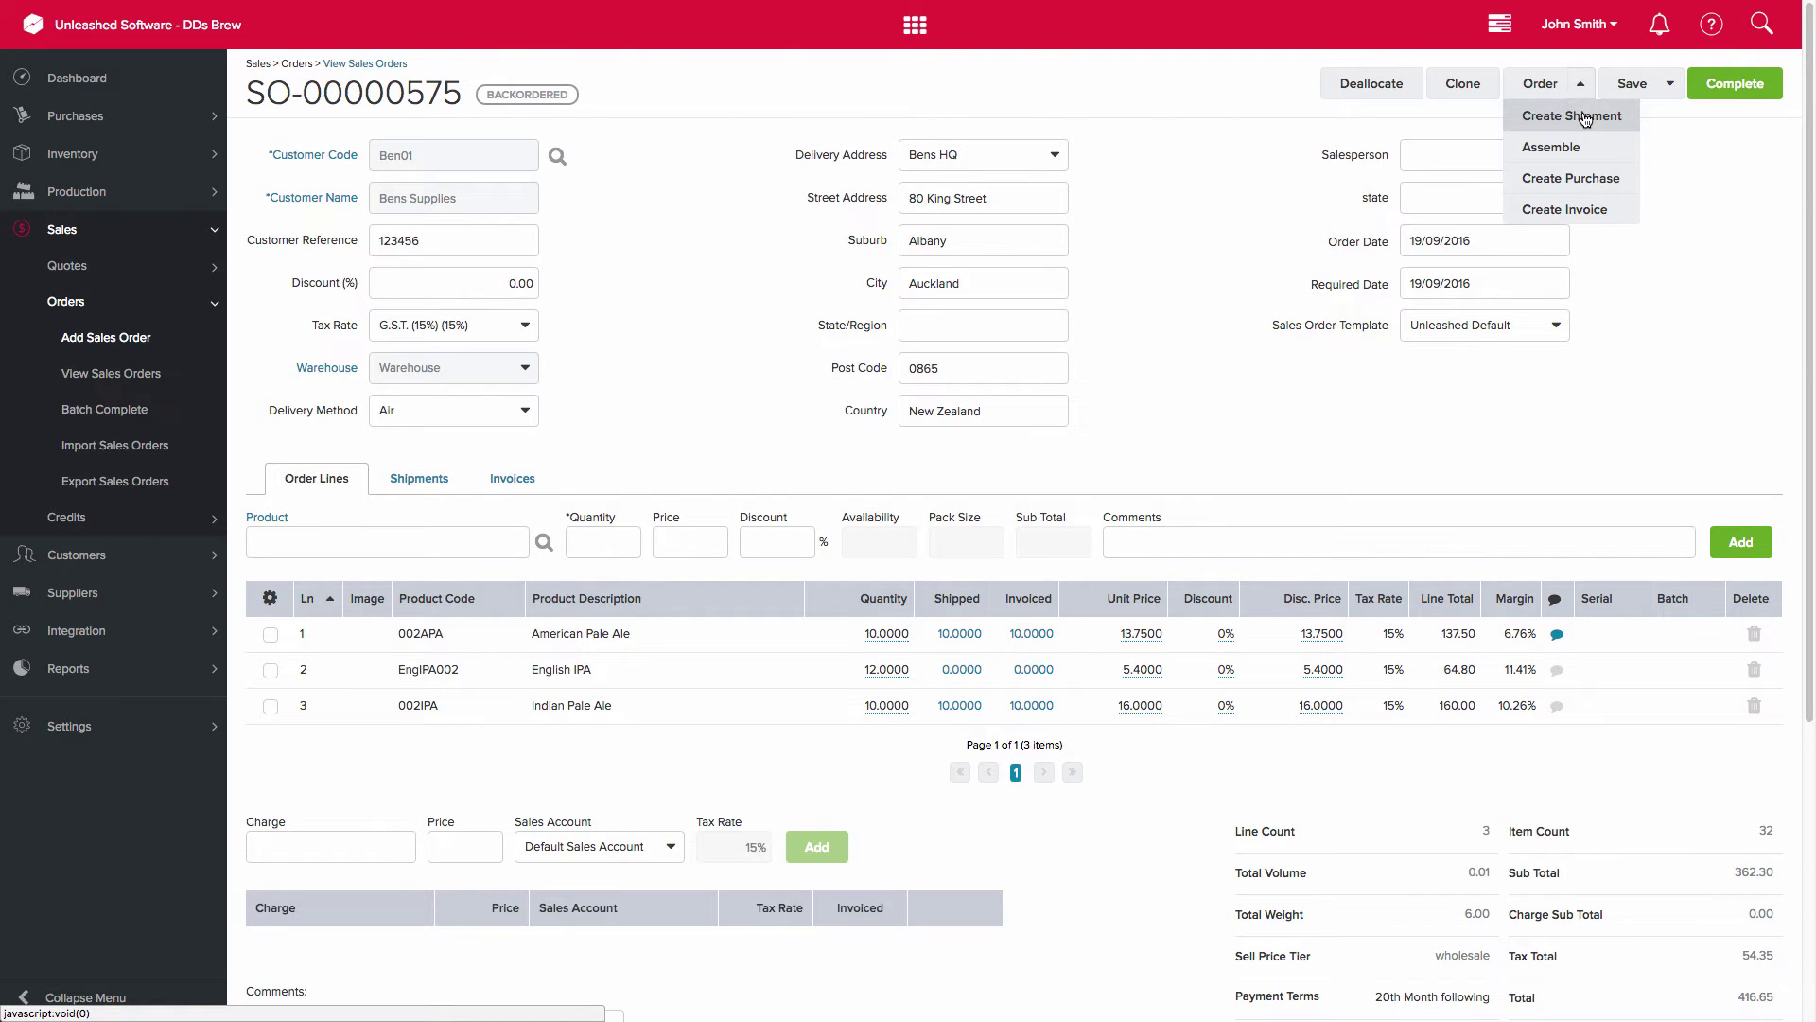
left_click(1572, 116)
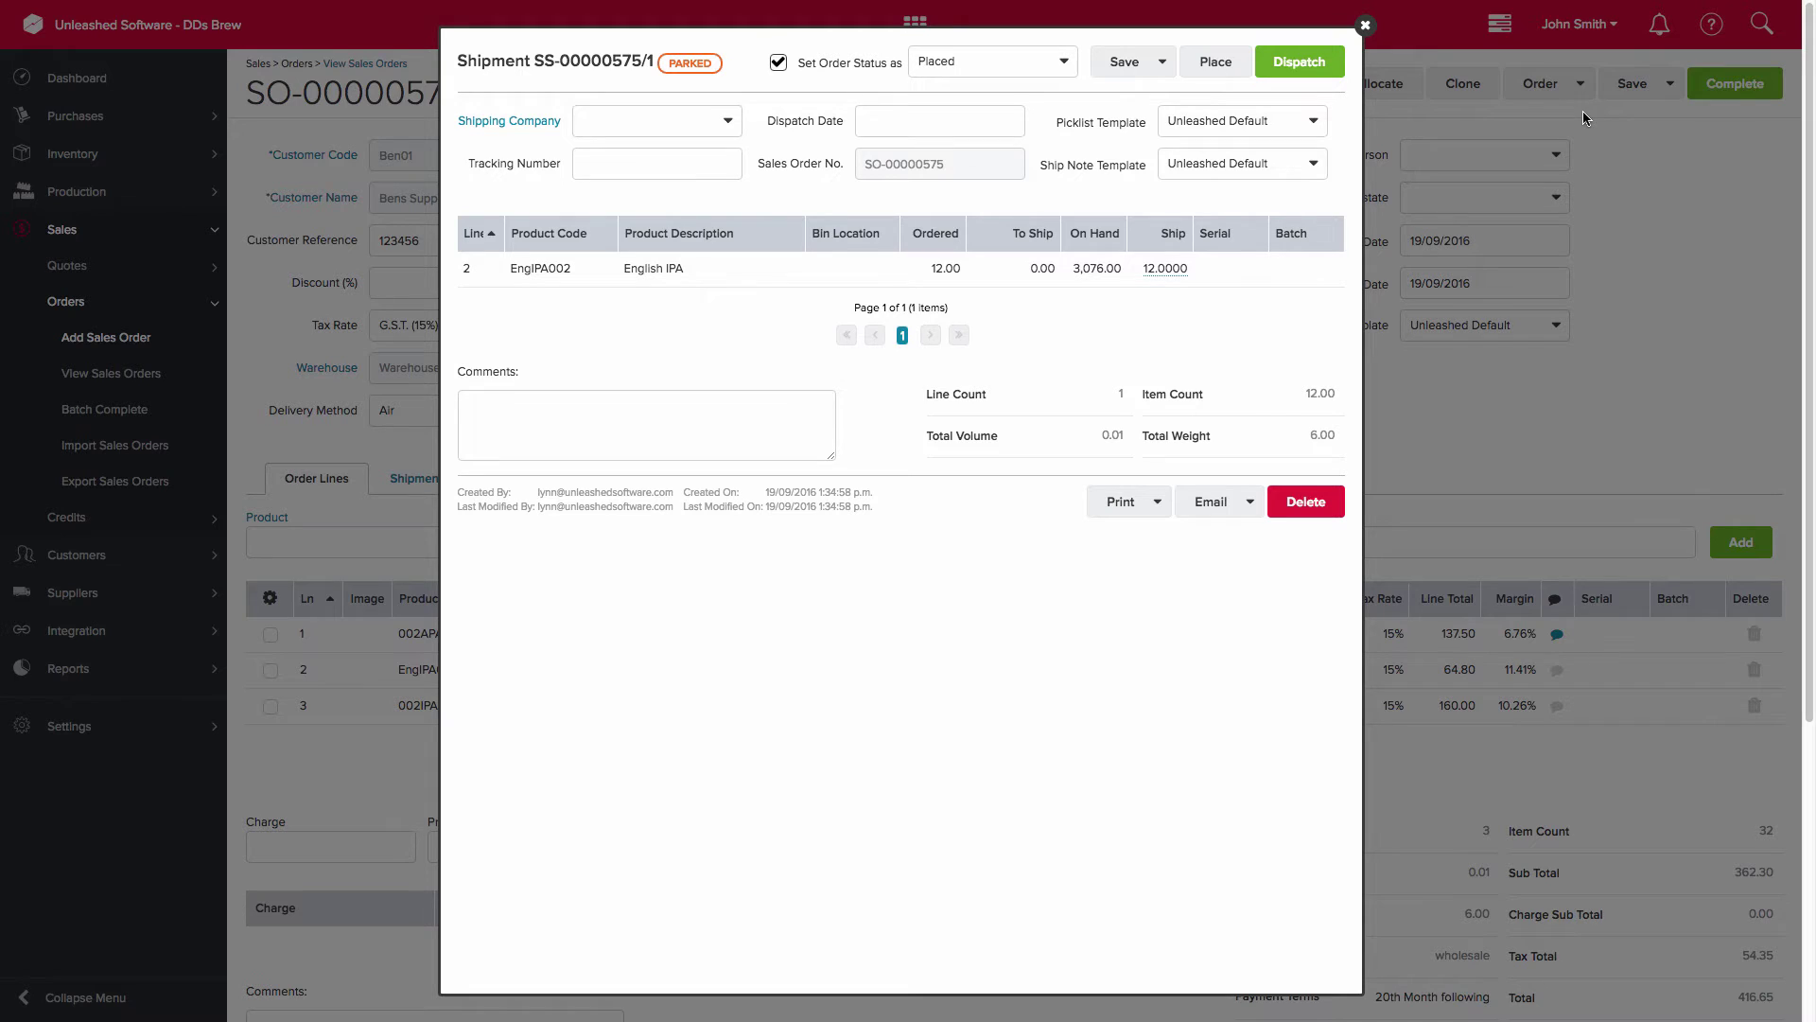
left_click(1298, 62)
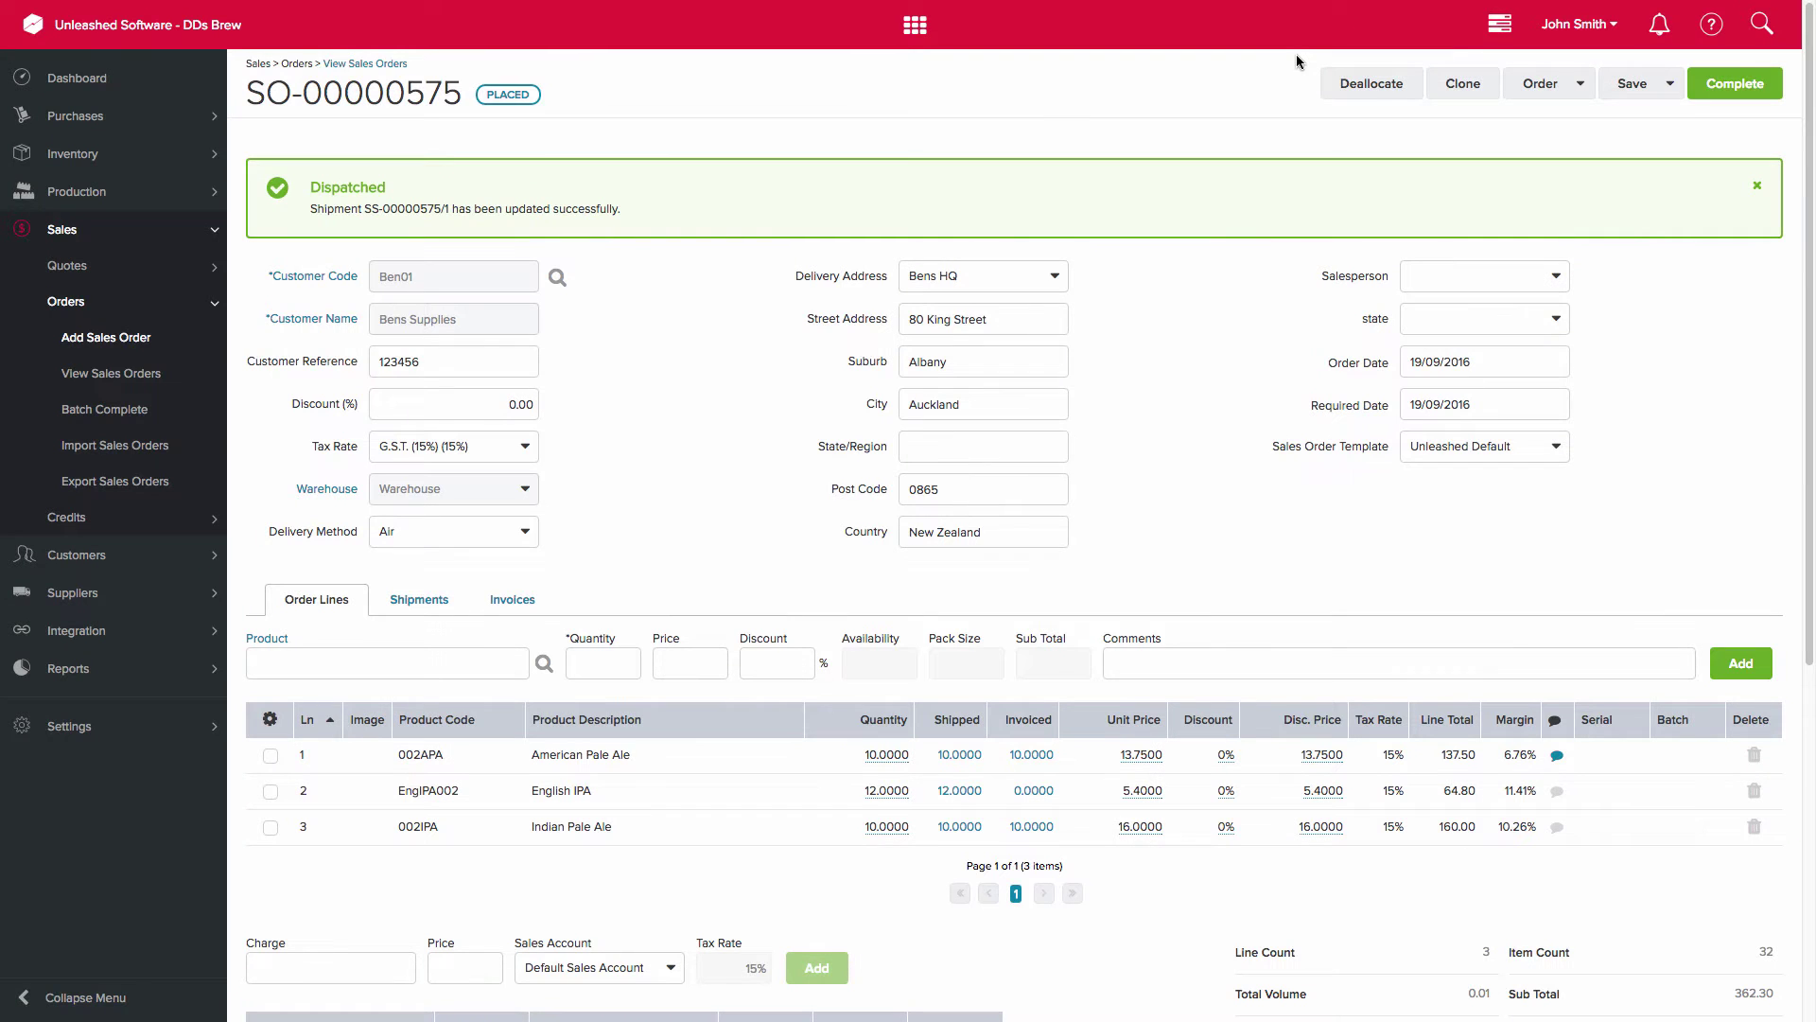
- Create and complete an invoice for the dispatched English IPA shipment, and return to its sales order
left_click(419, 599)
left_click(1752, 714)
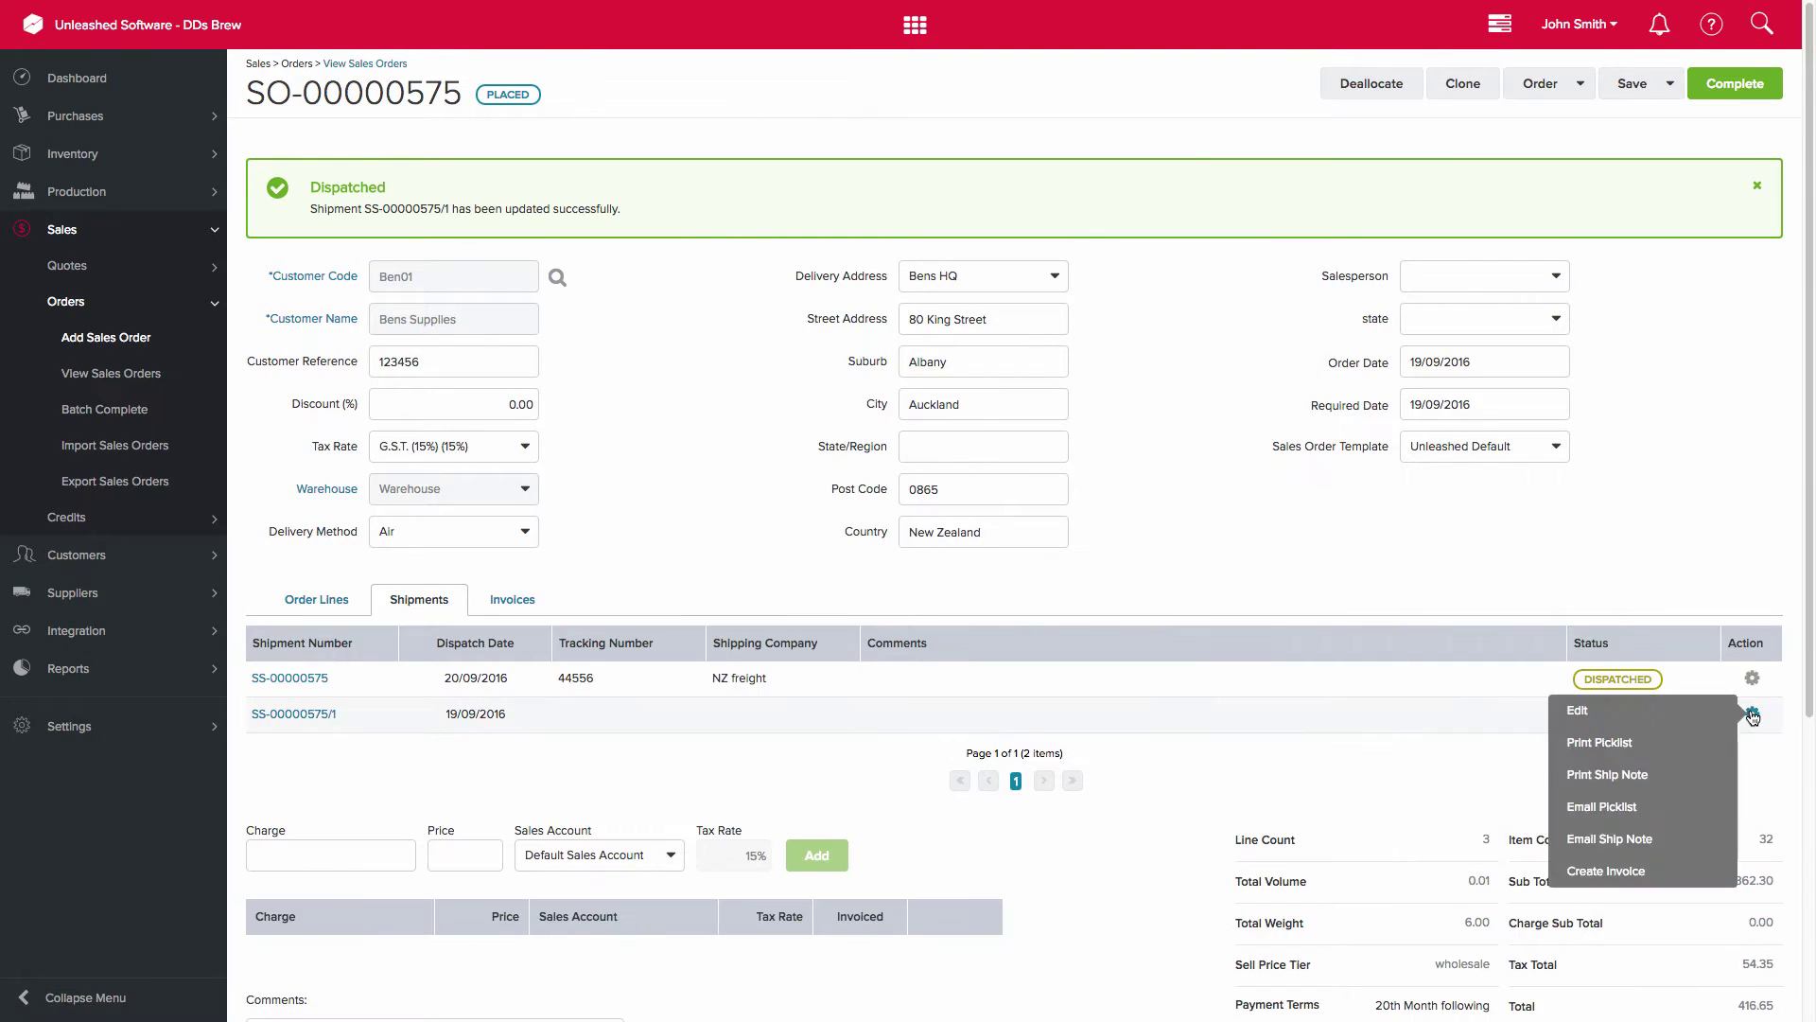
left_click(1626, 870)
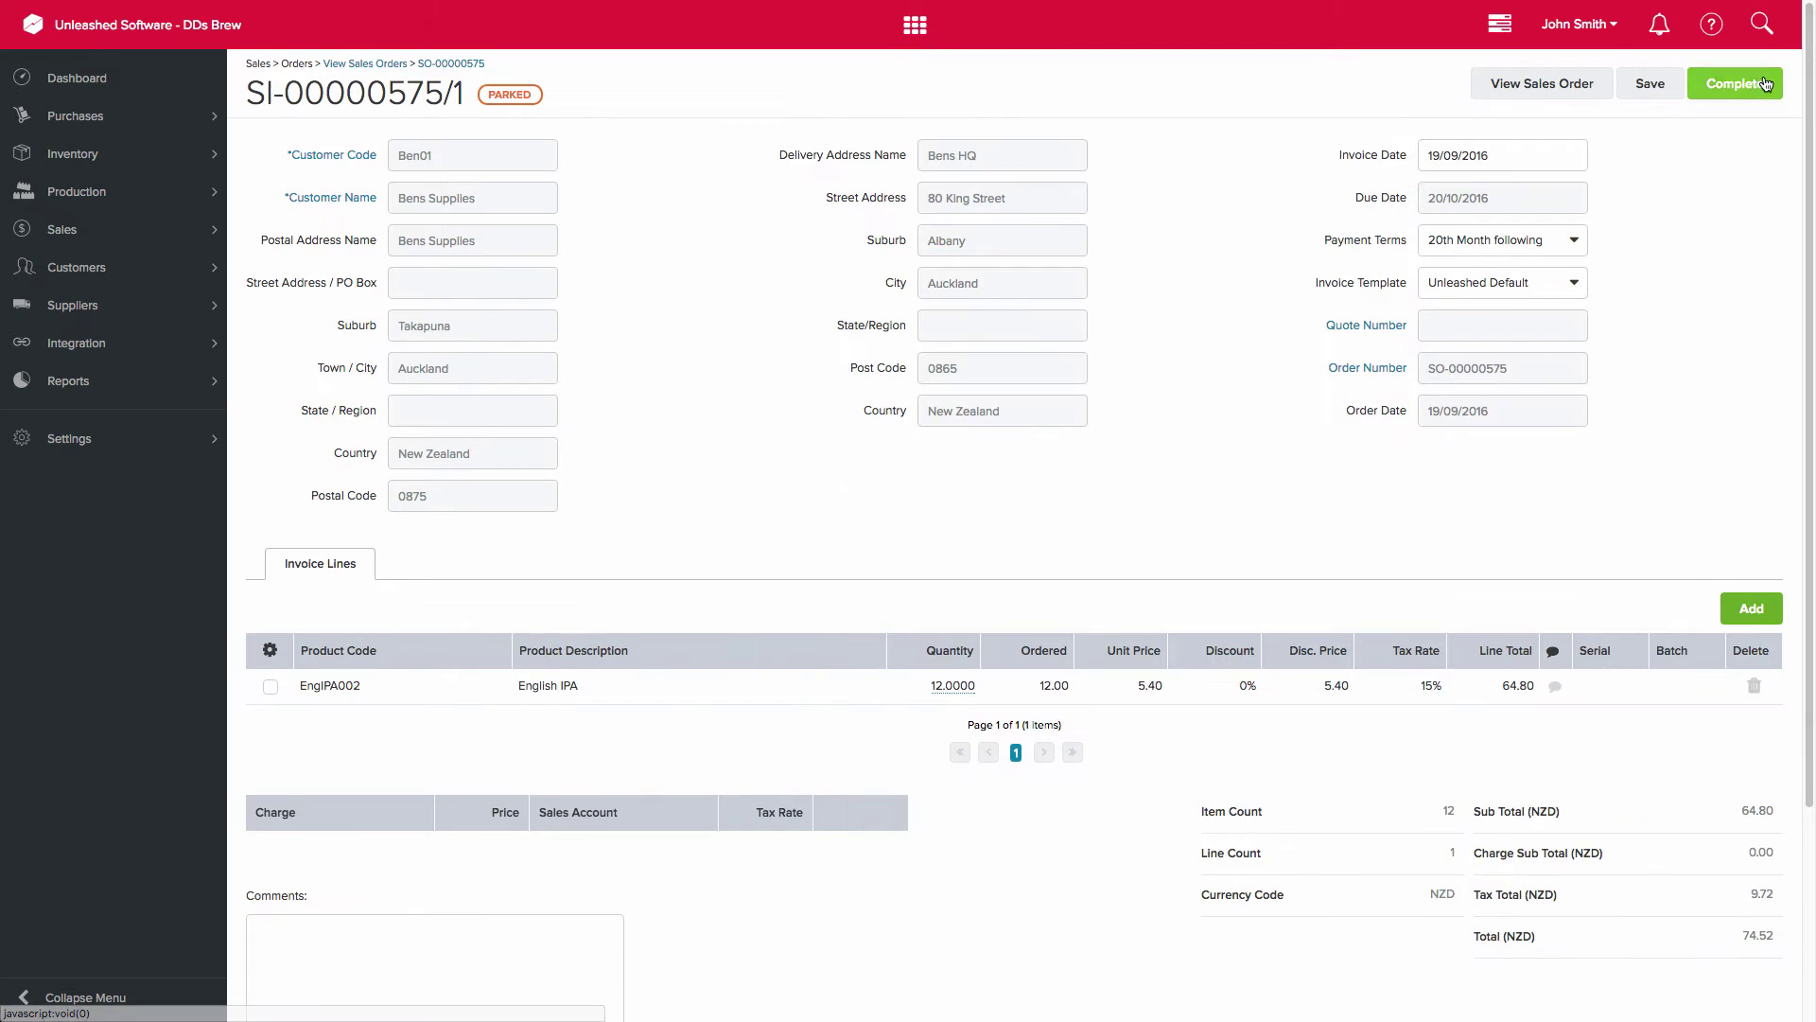
left_click(1758, 84)
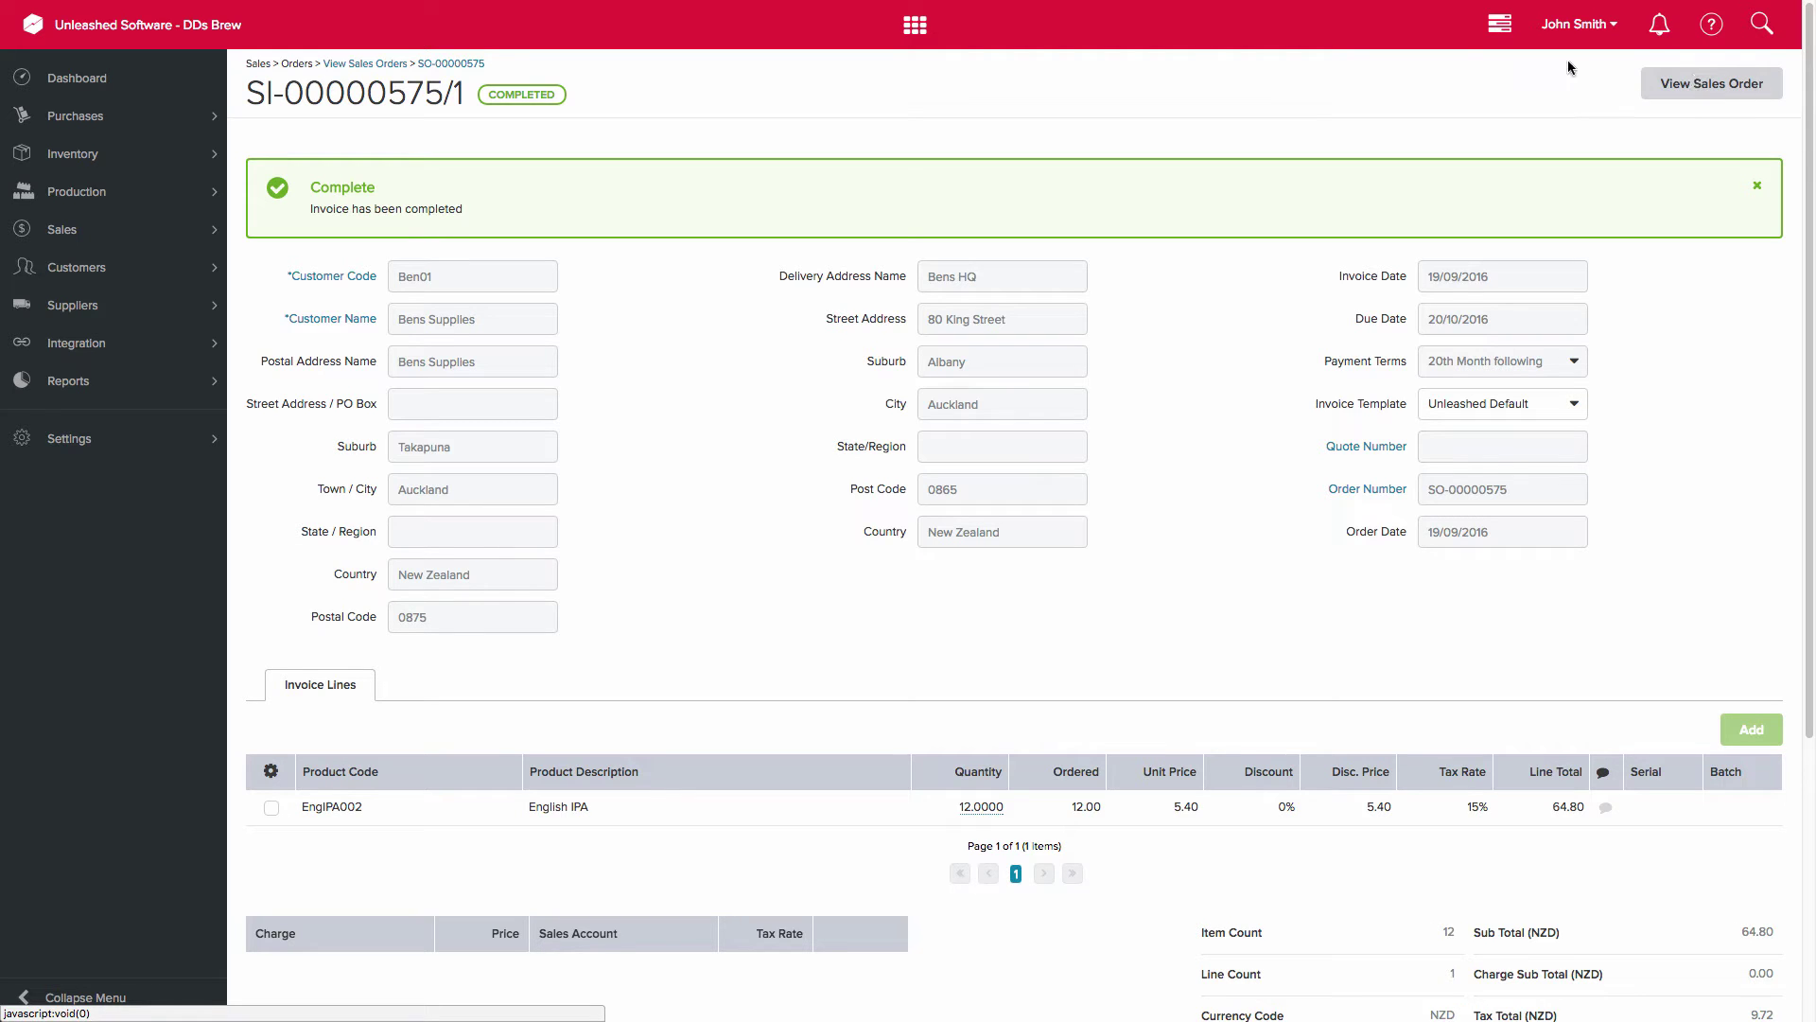
left_click(450, 64)
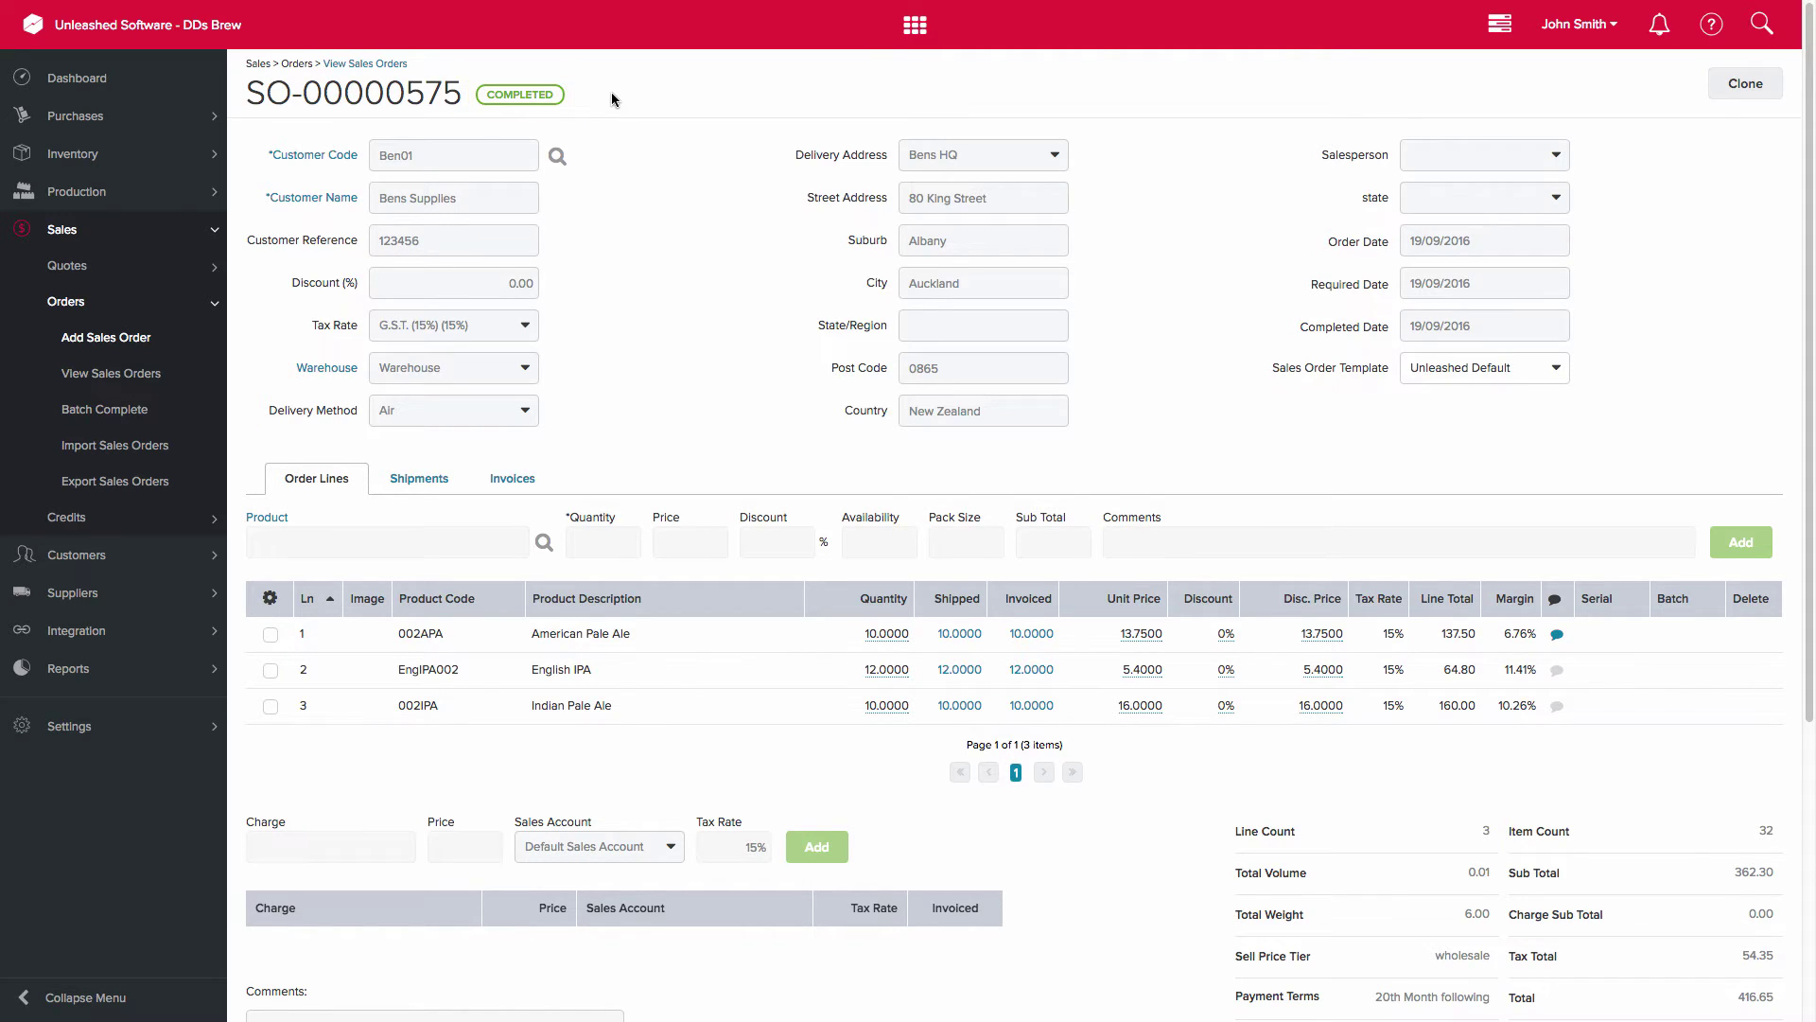
- Clone the completed sales order for customer Bens Supplies with the customer reference 789789
left_click(1745, 85)
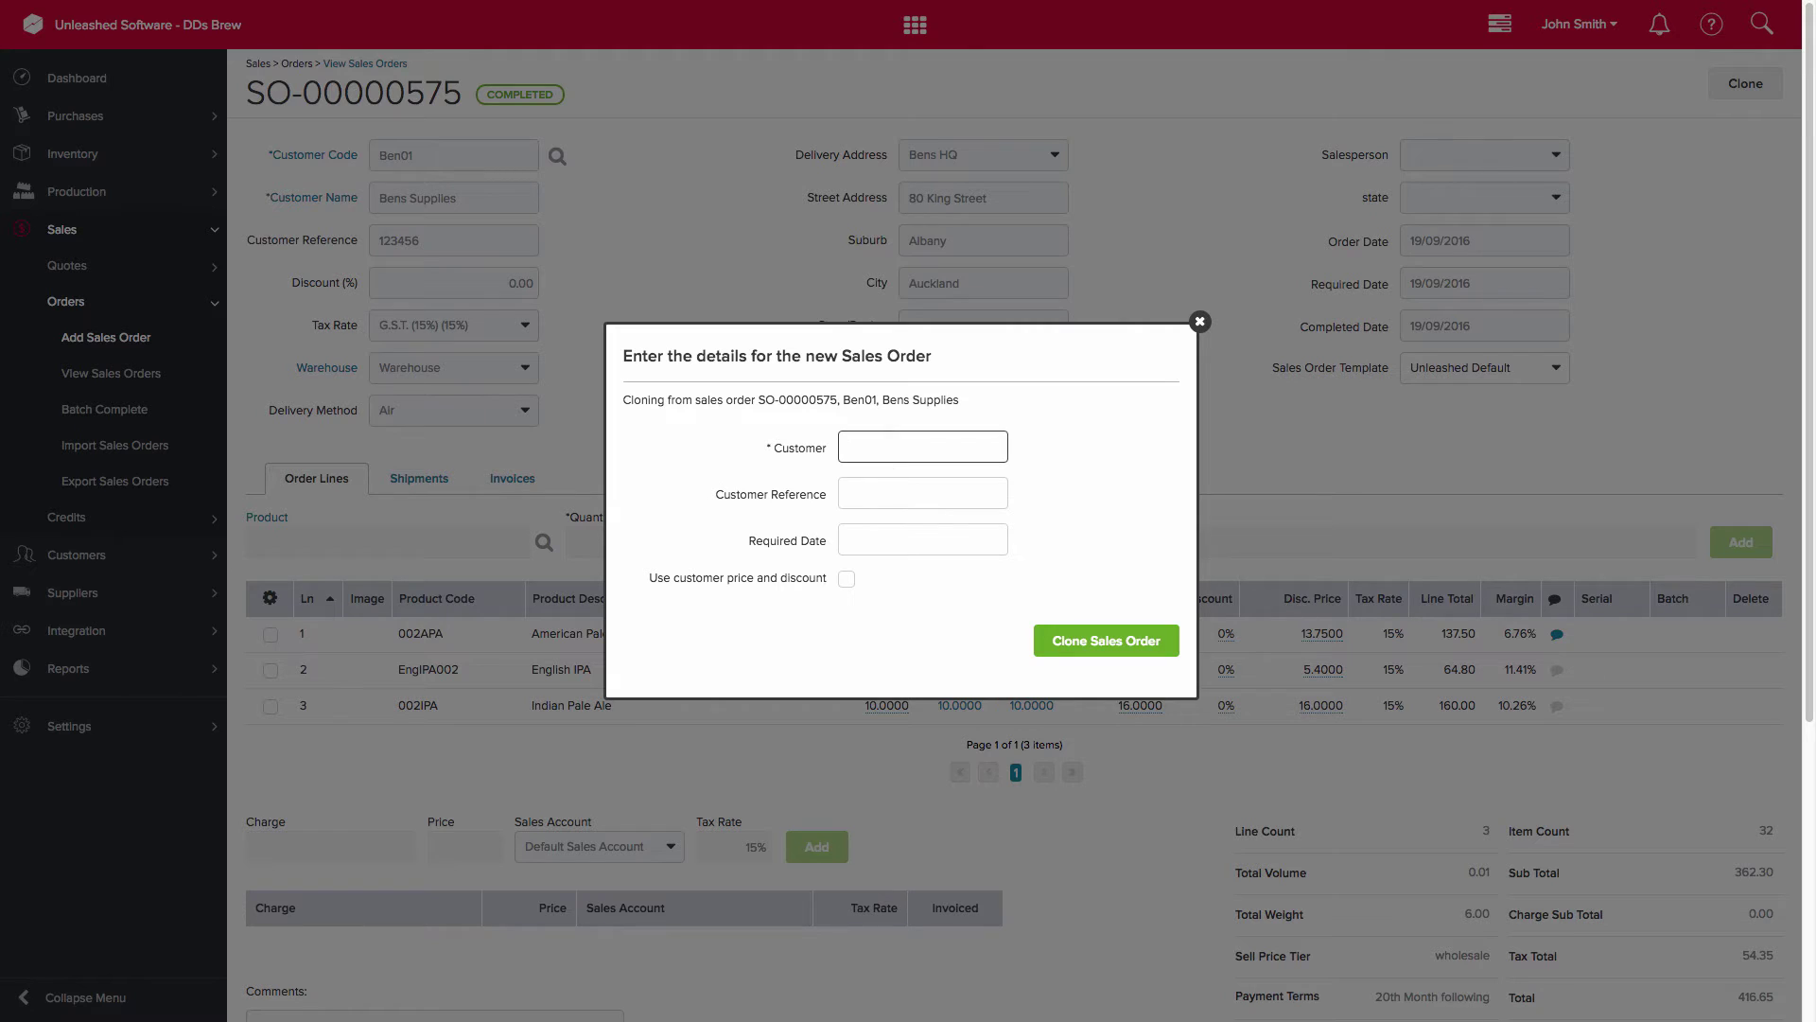
type("ben")
left_click(924, 476)
left_click(917, 496)
type("789789")
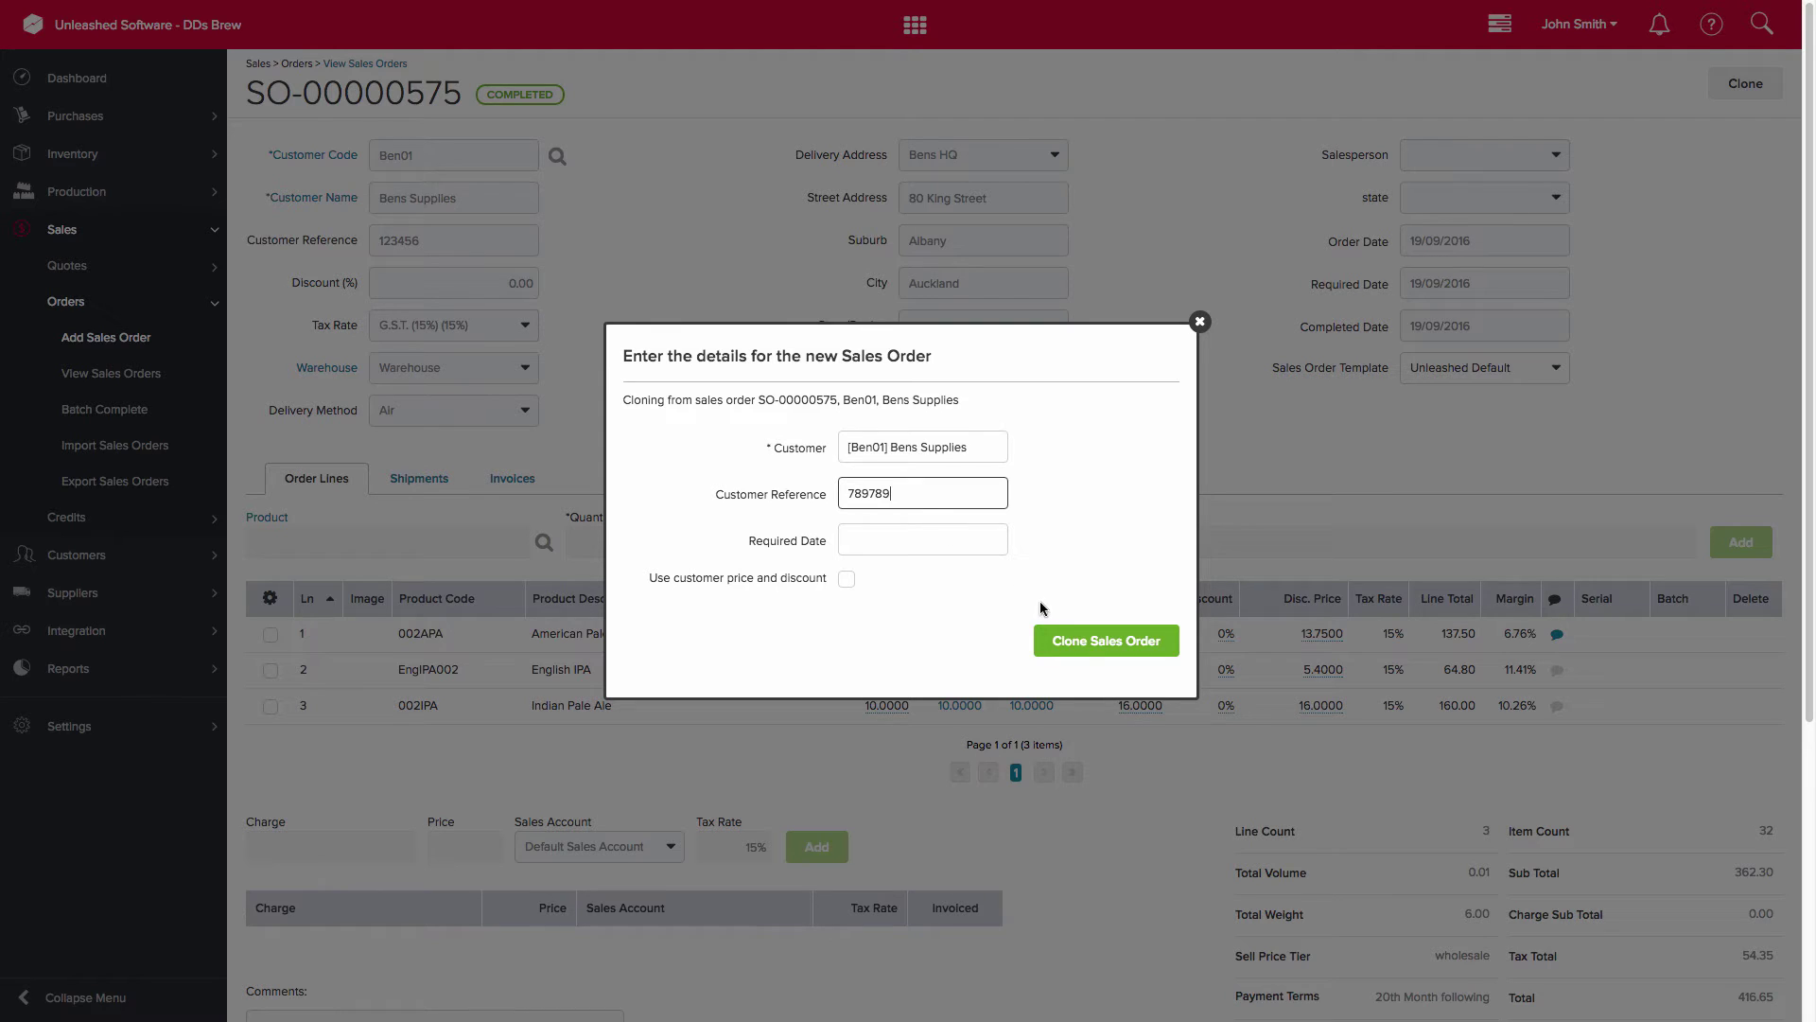
left_click(1084, 647)
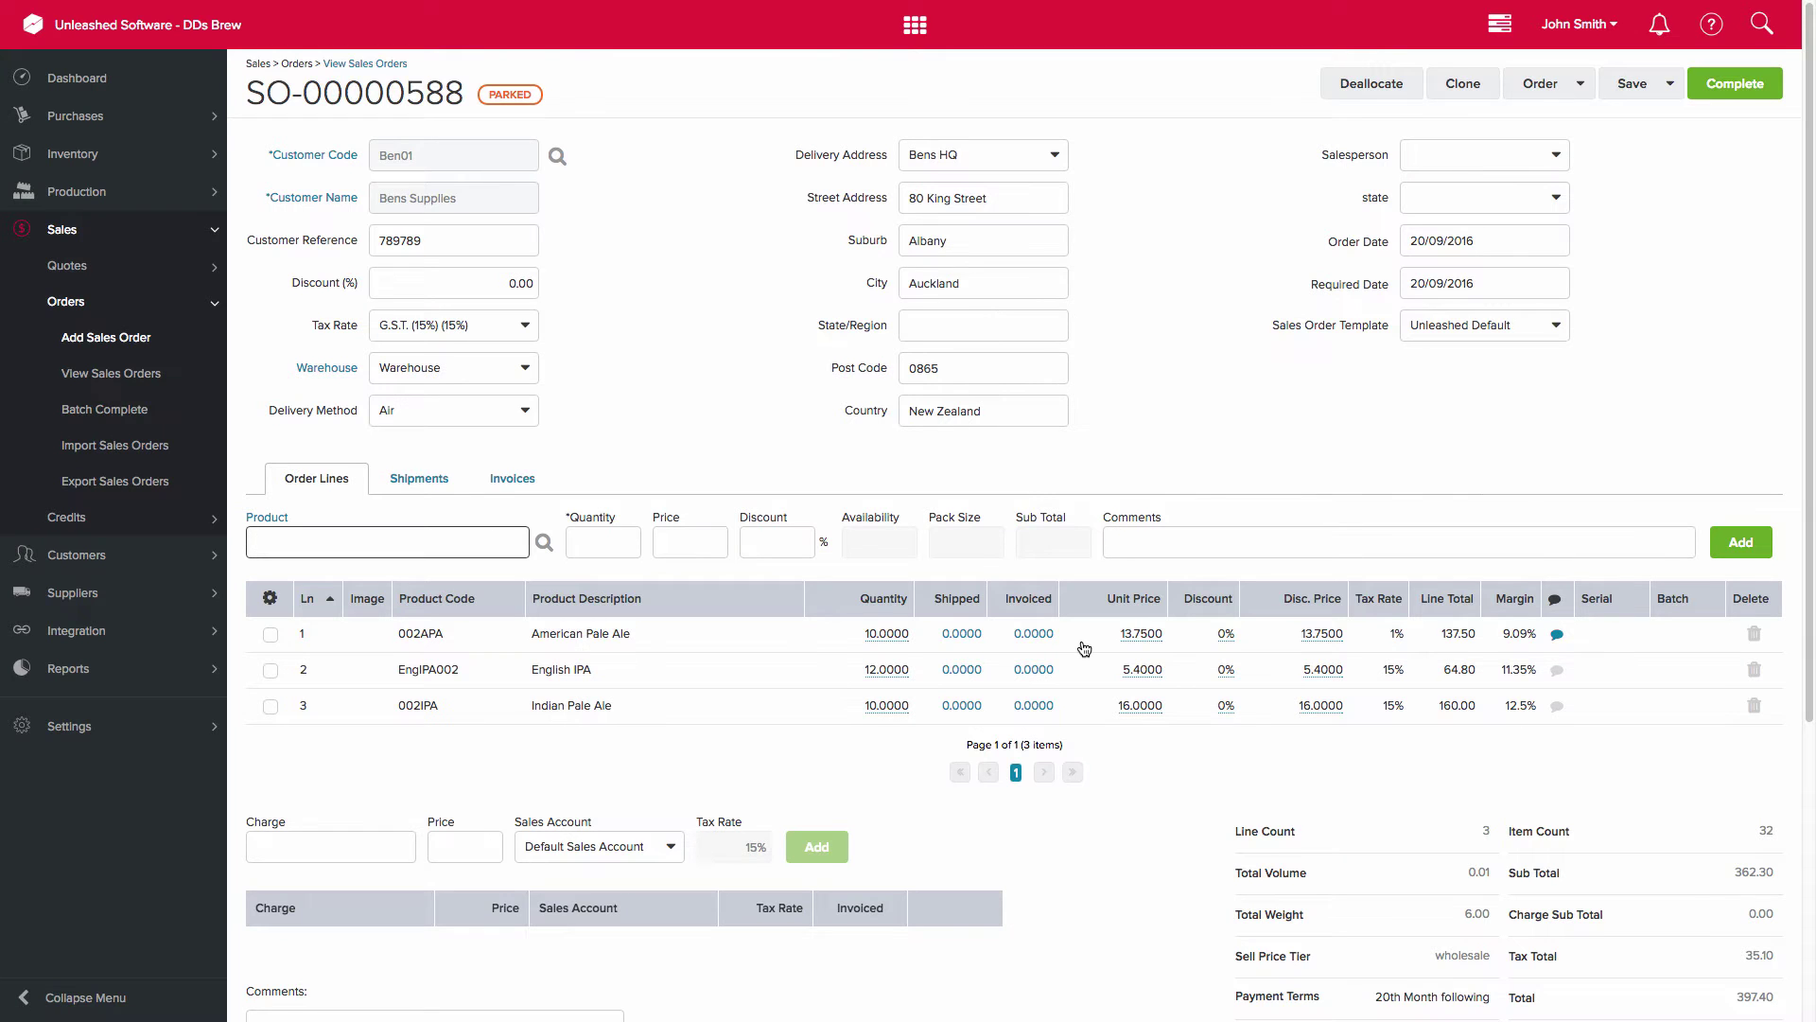
- Create a shipment for the cloned order's American Pale Ale and English IPA lines, and close the shipment window
left_click(271, 633)
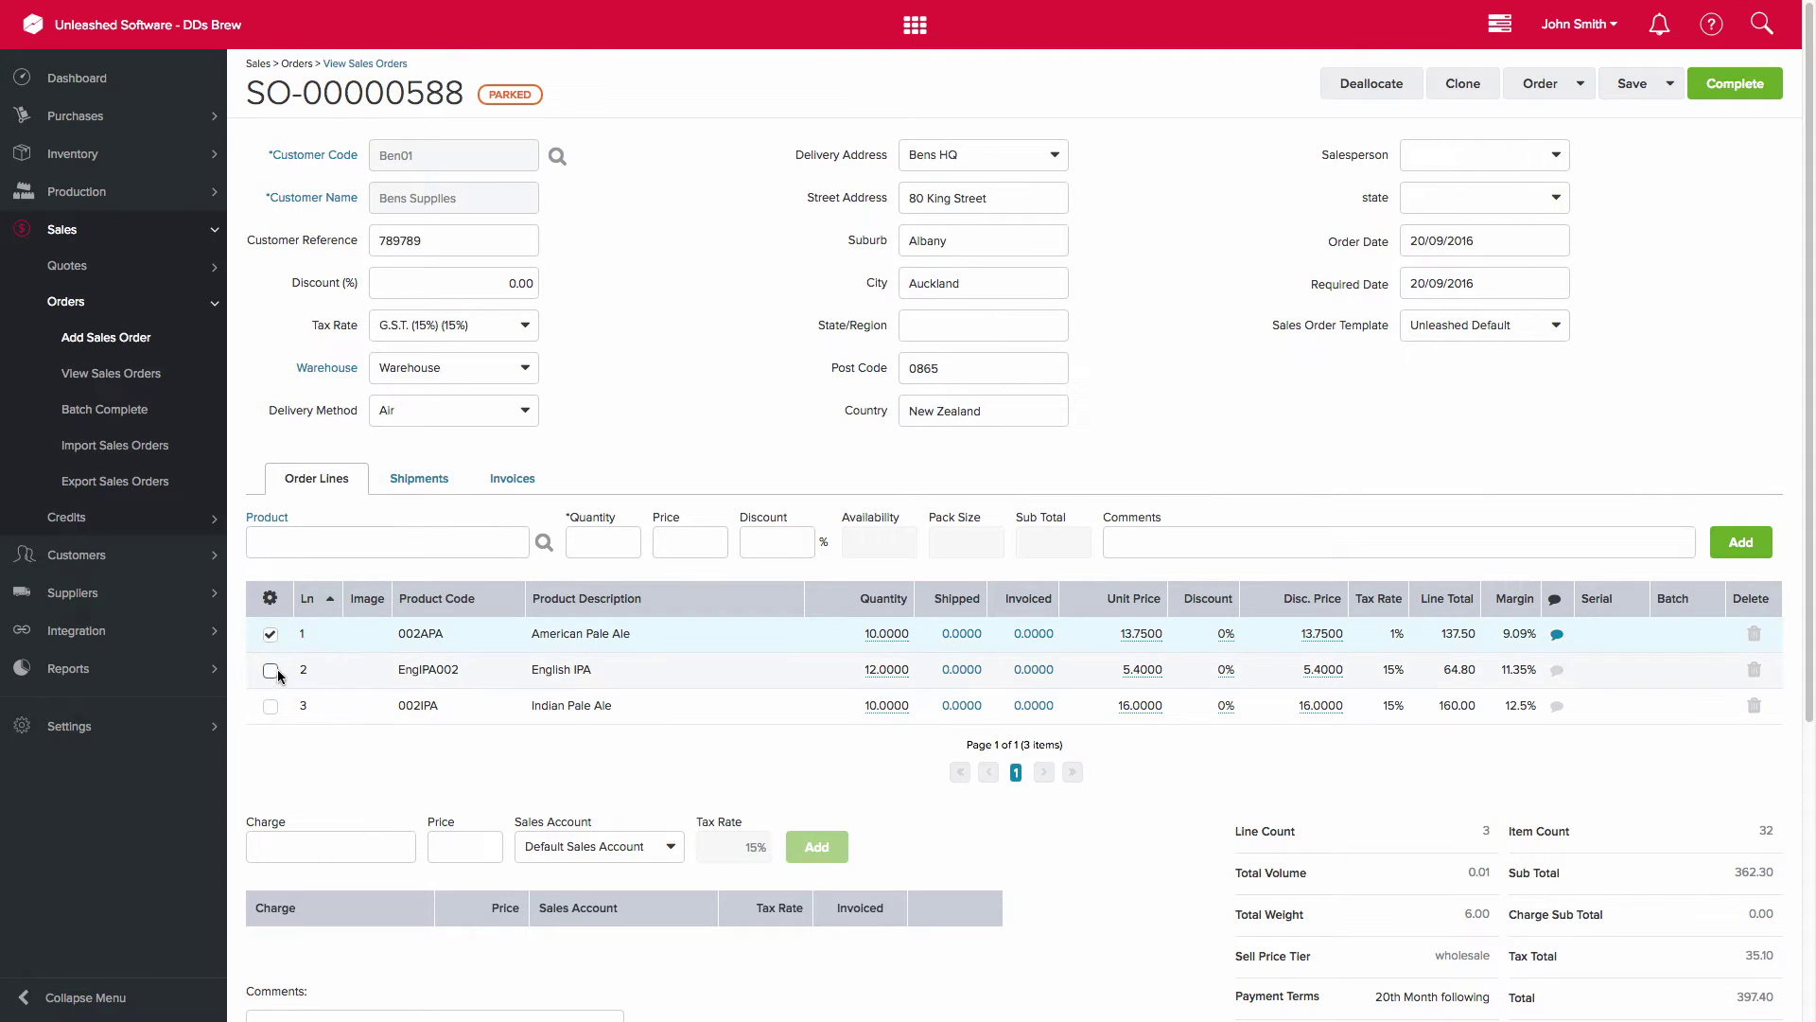
left_click(272, 671)
left_click(271, 600)
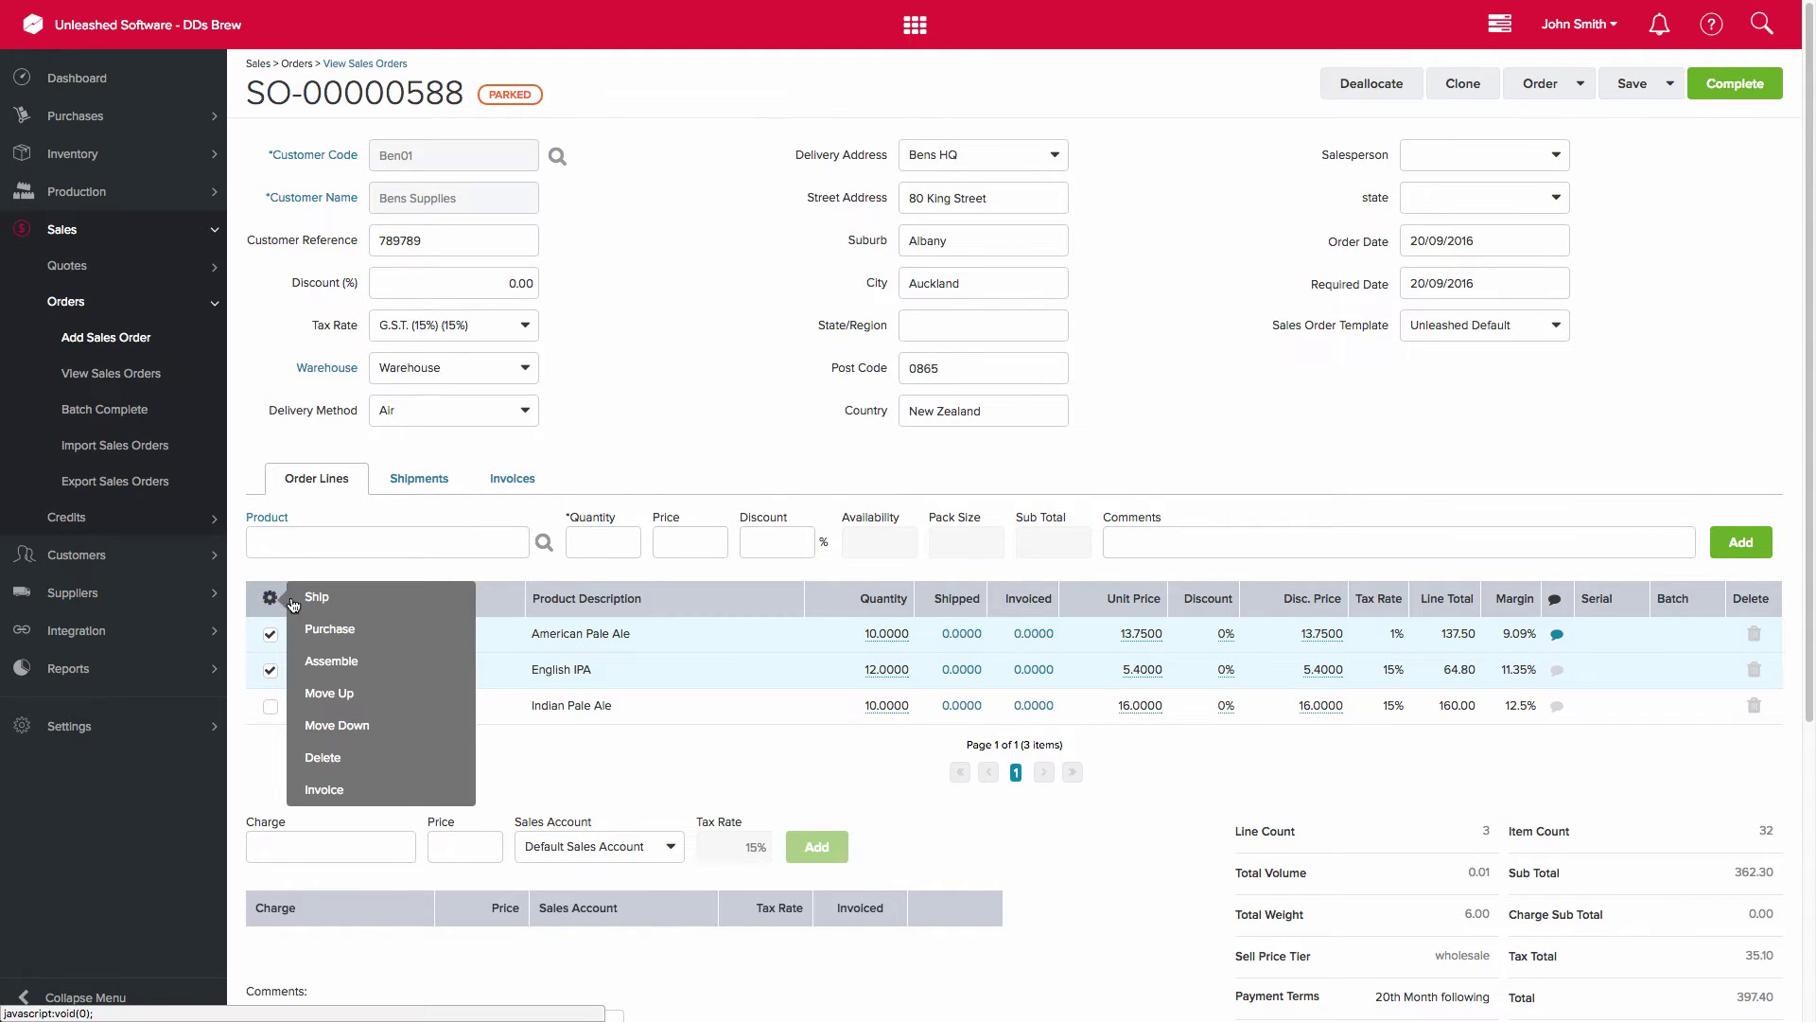
left_click(311, 599)
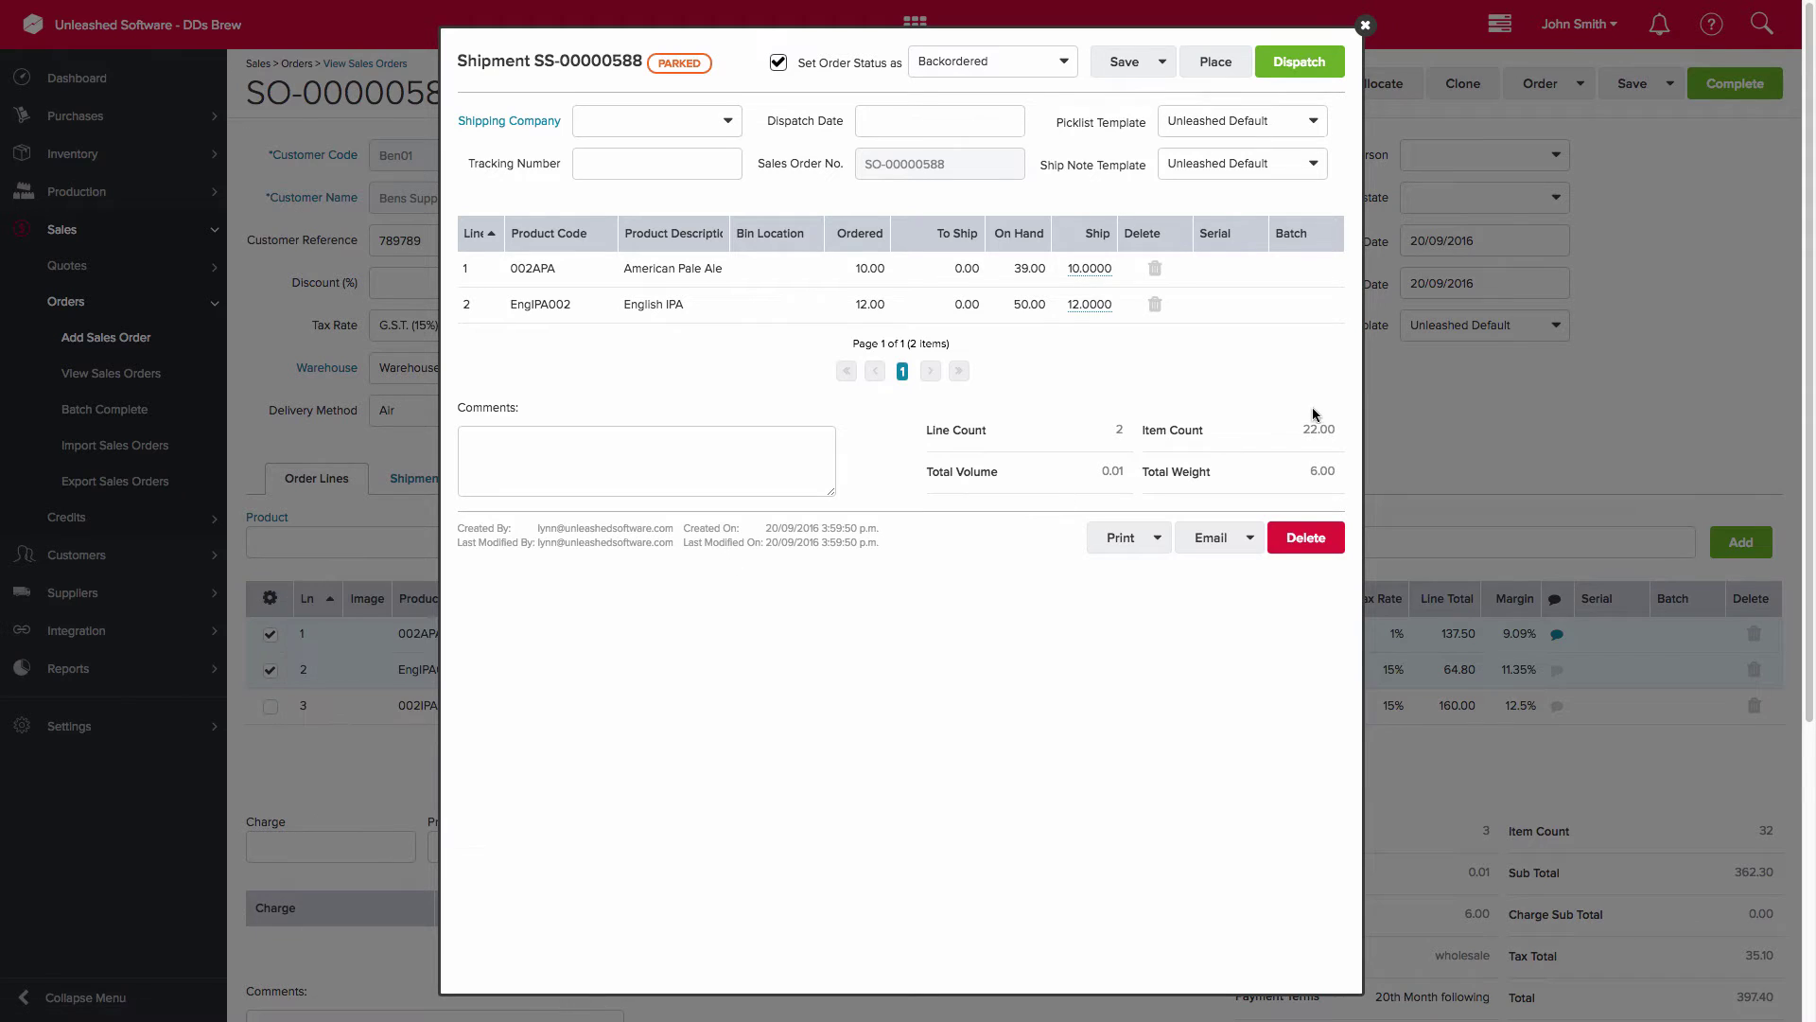
left_click(1365, 26)
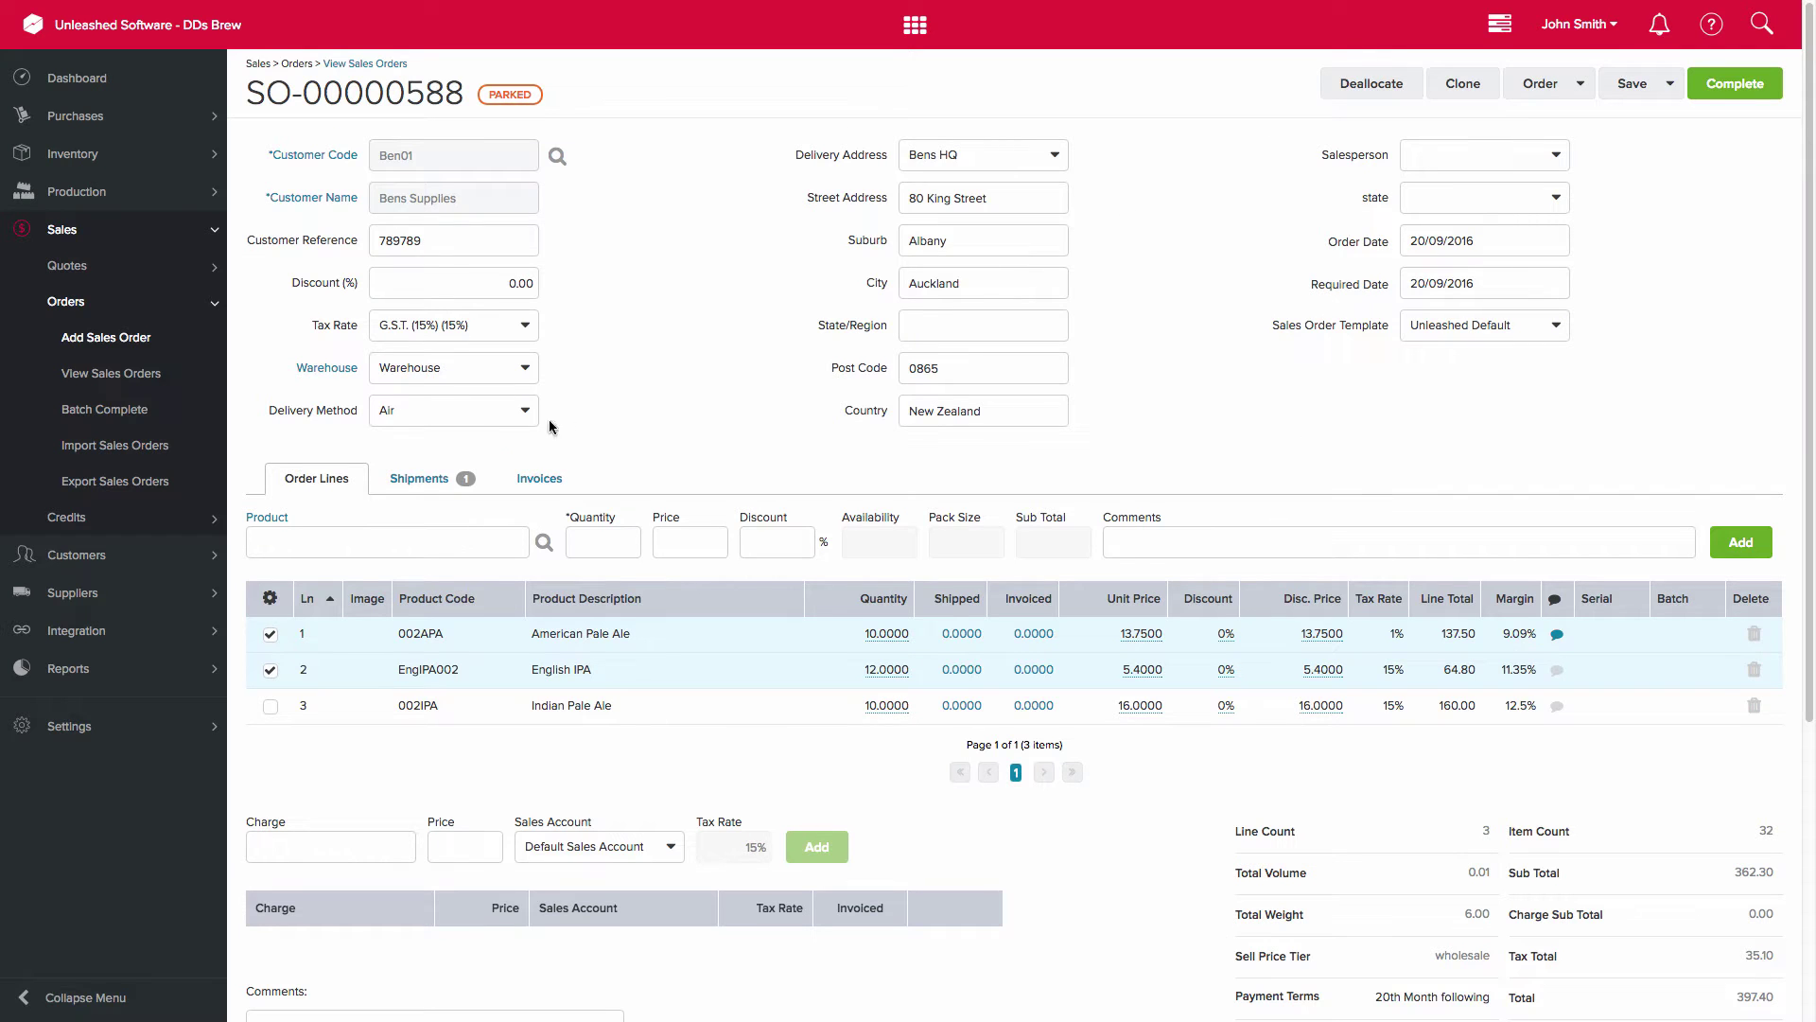
- View the order's shipments and the actions offered for the parked shipment, including invoice creation
left_click(439, 484)
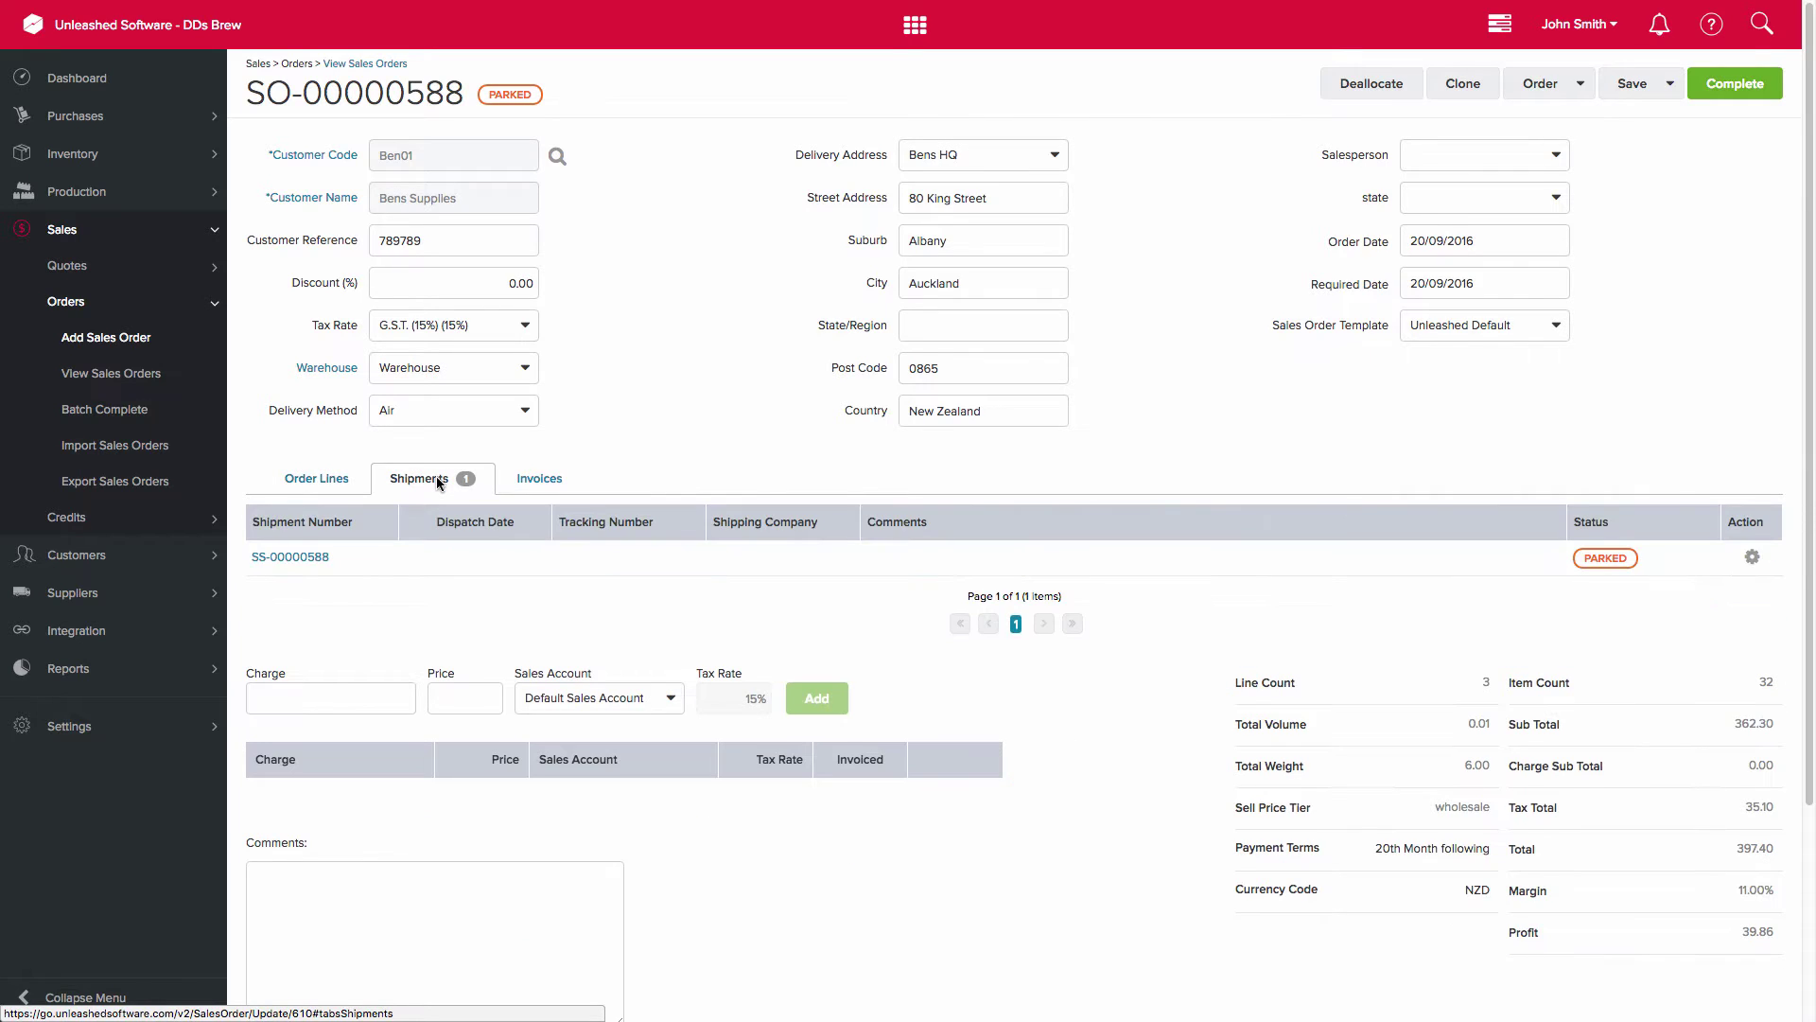
left_click(1754, 559)
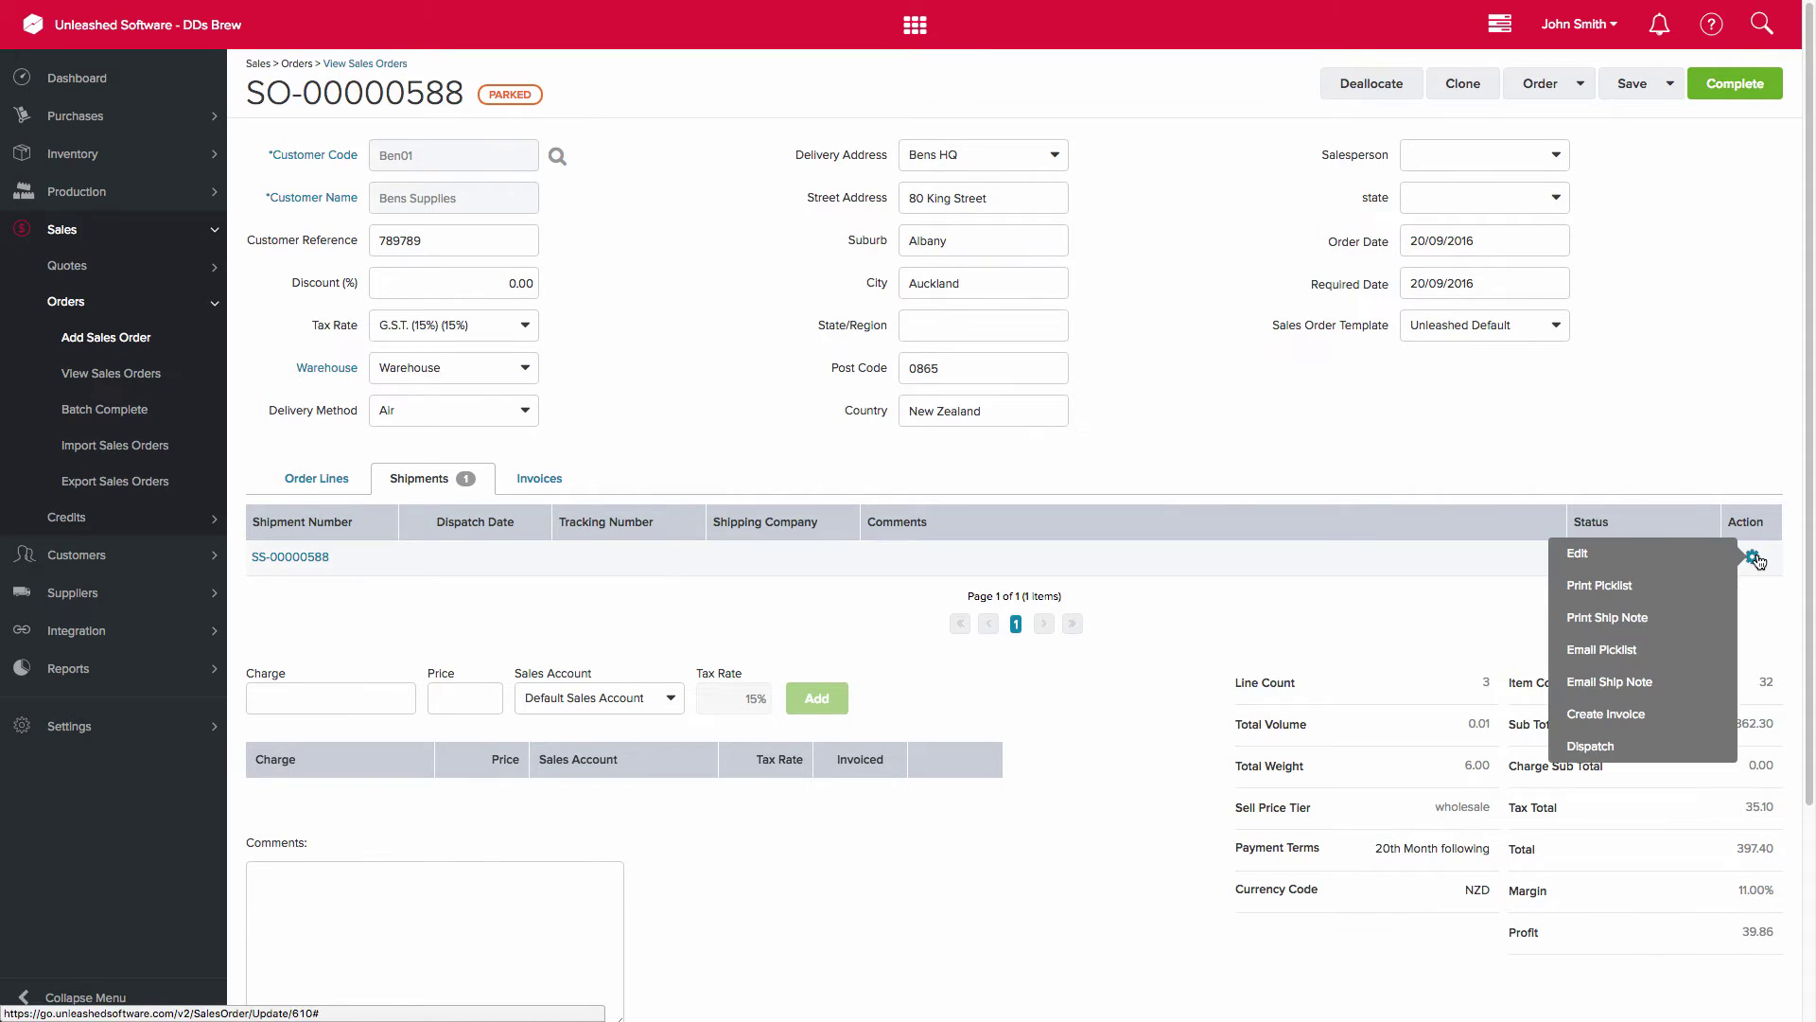
left_click(1623, 716)
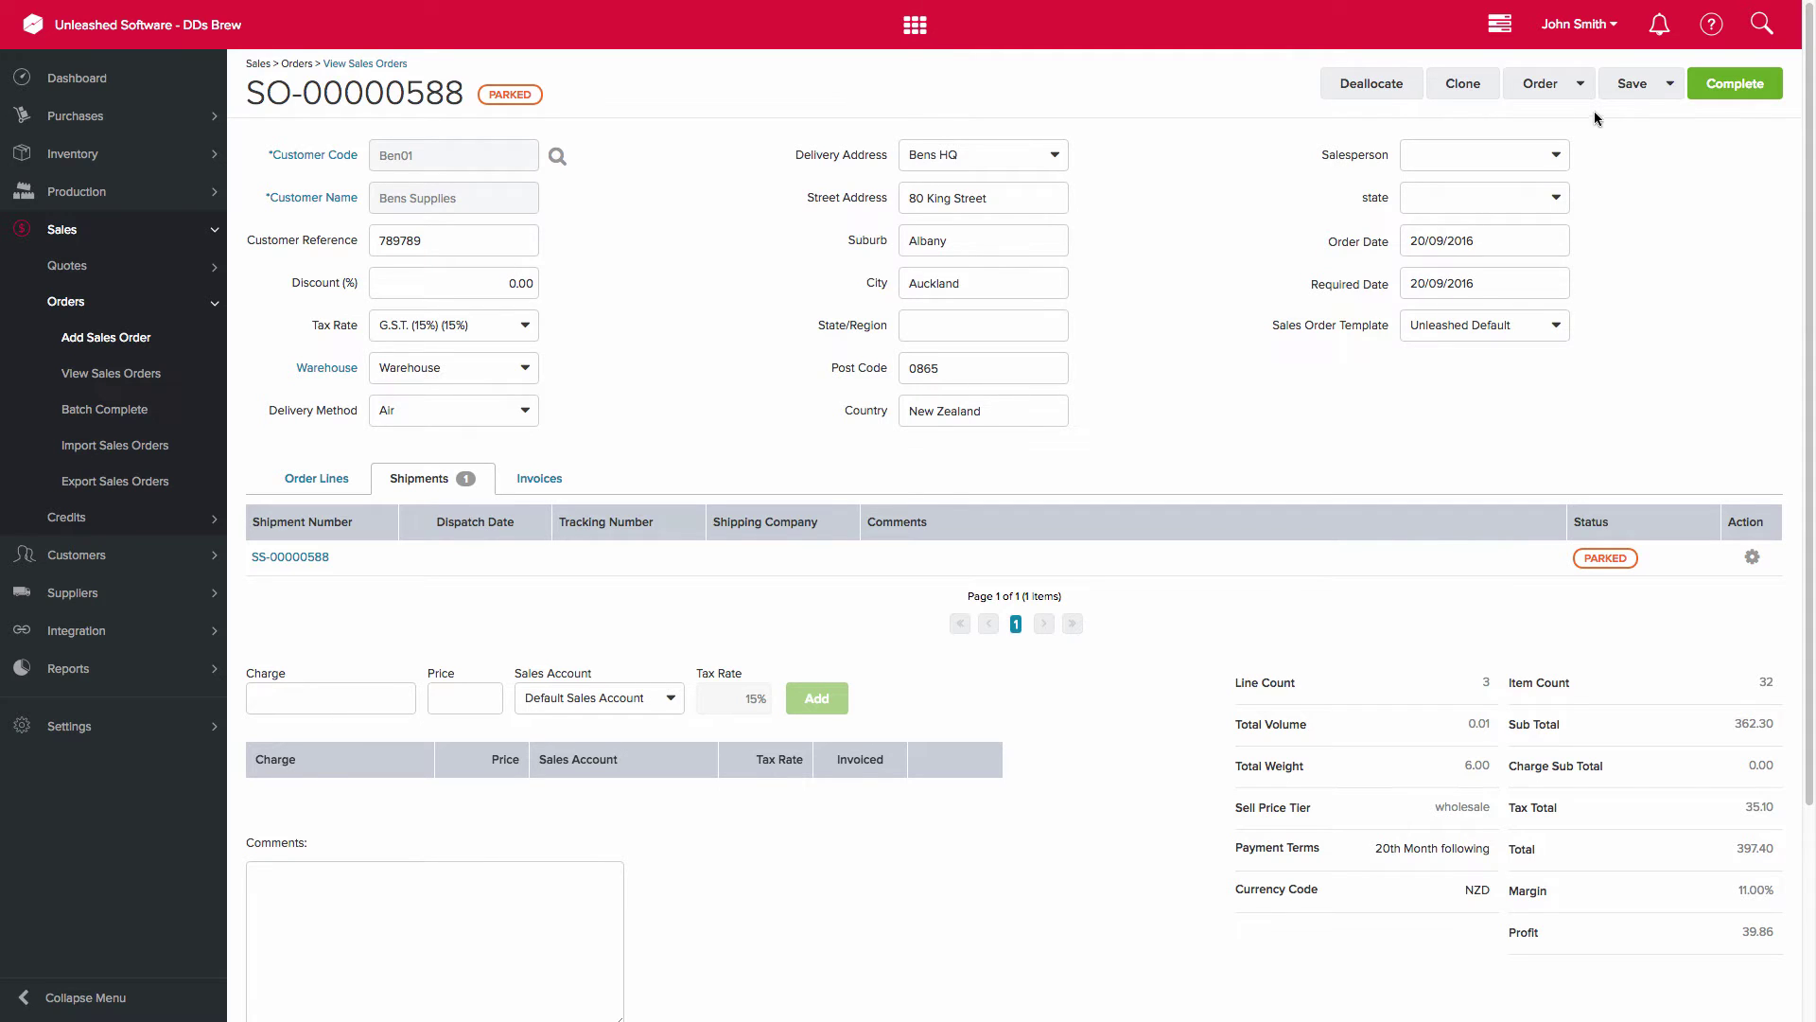
- Create an invoice for all lines of the cloned order, complete it, and return to the sales order
left_click(1580, 83)
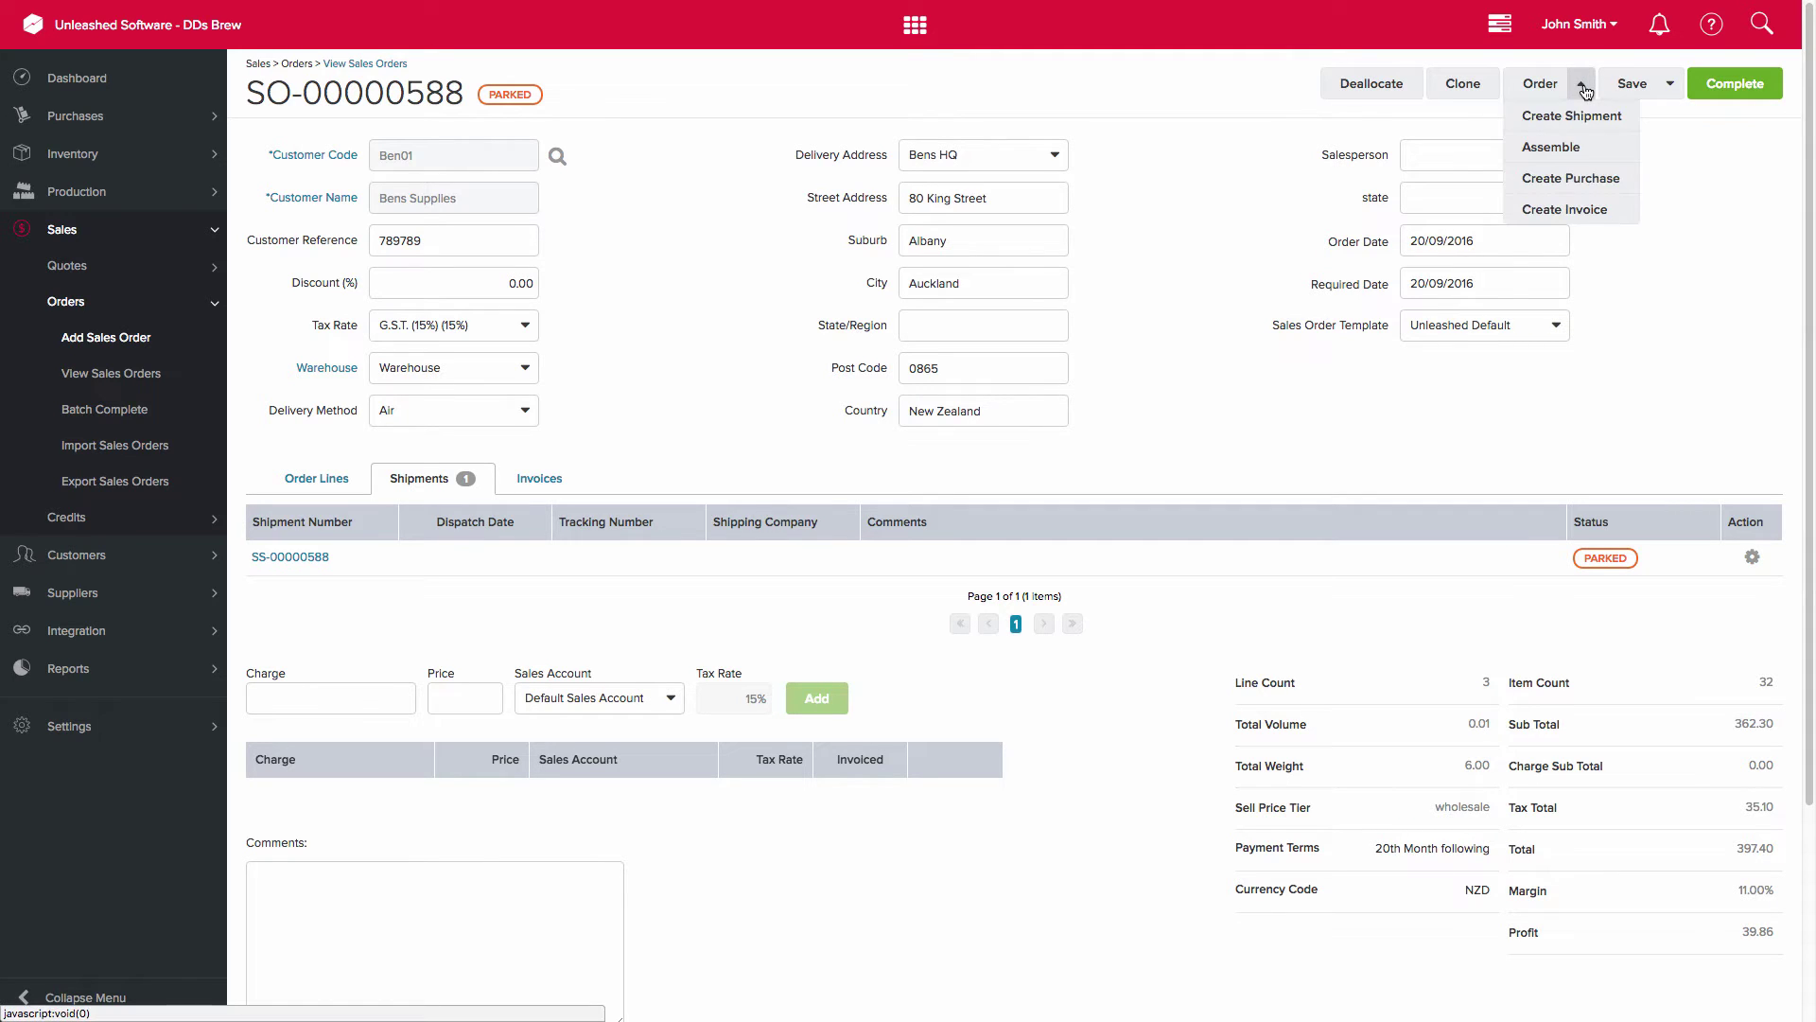
left_click(1583, 211)
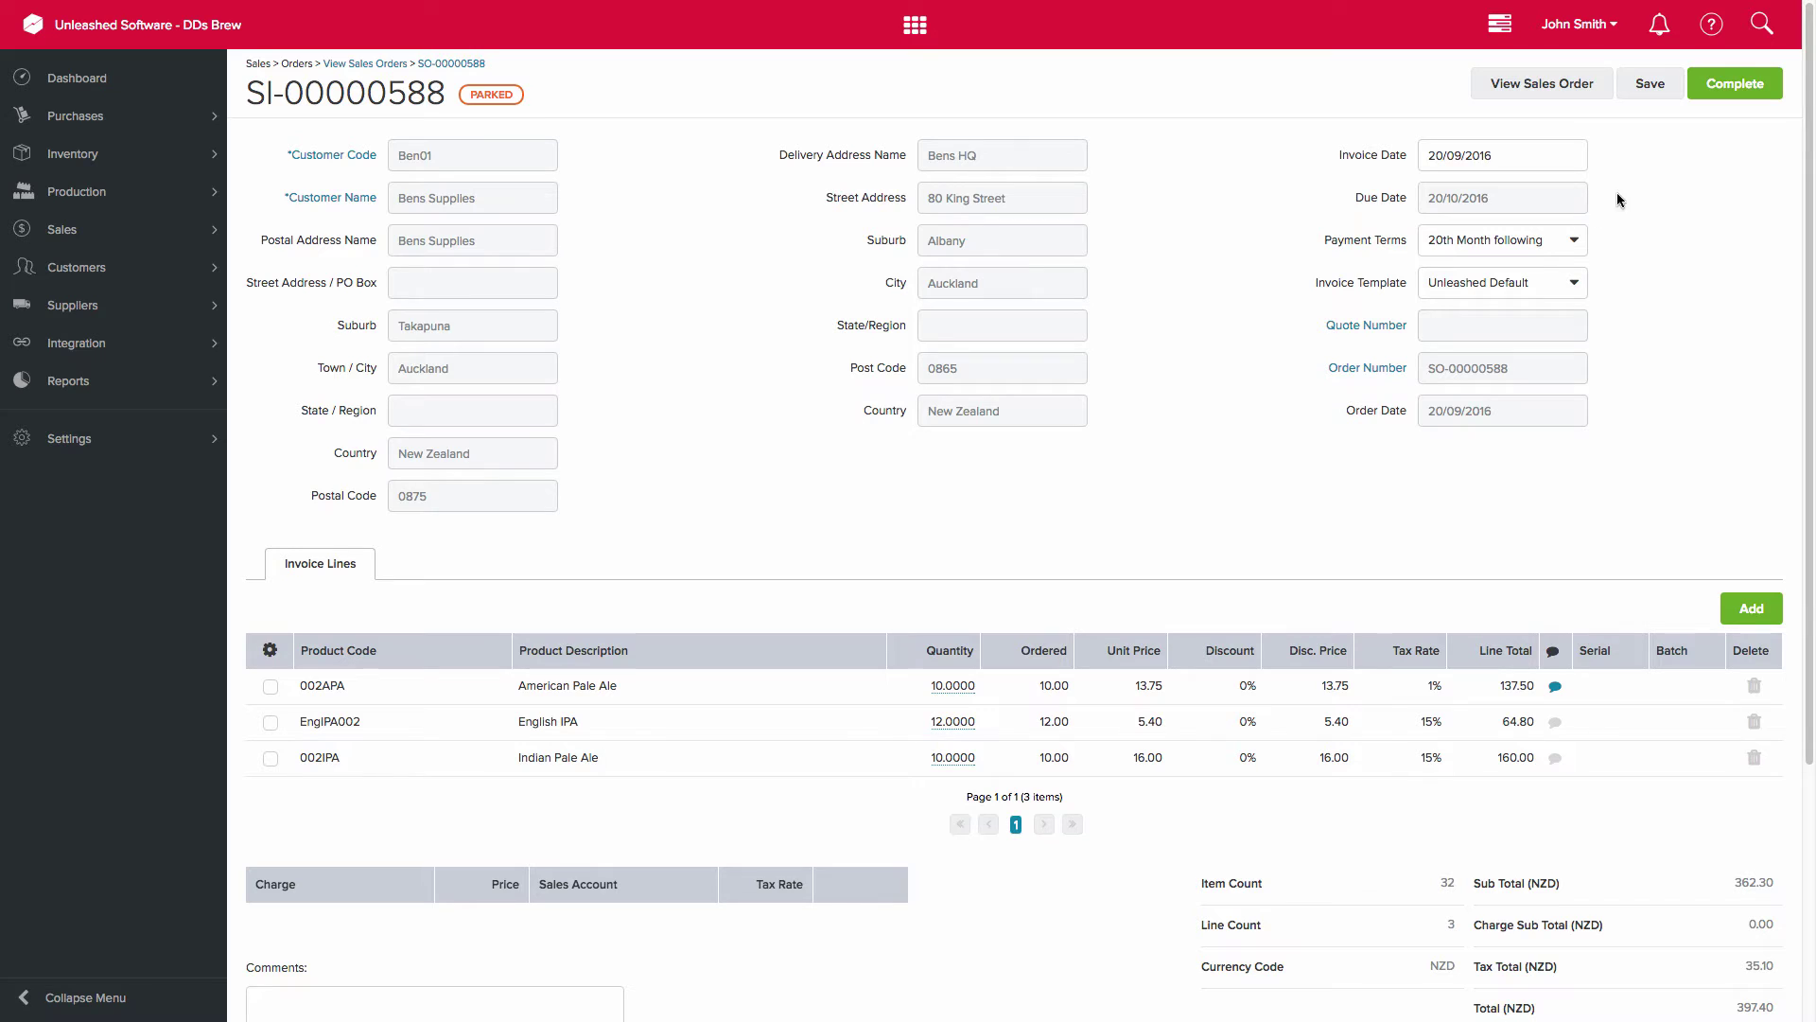
left_click(1730, 92)
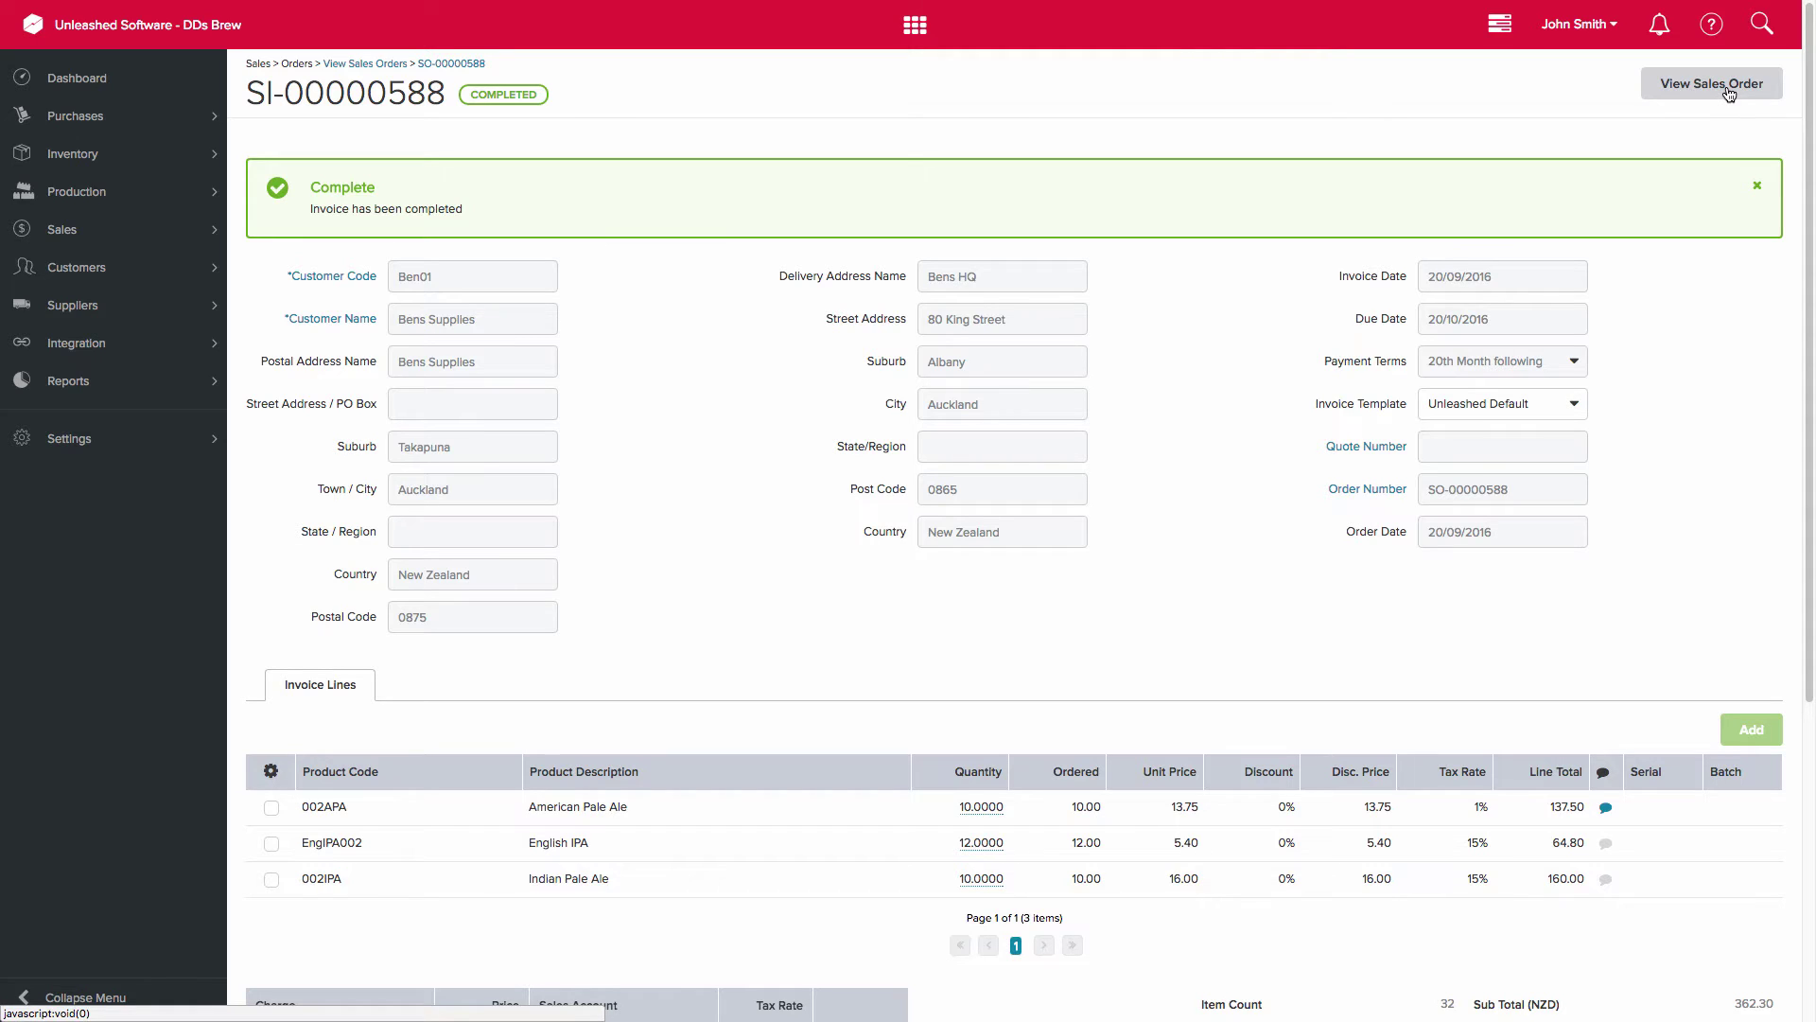
left_click(1729, 85)
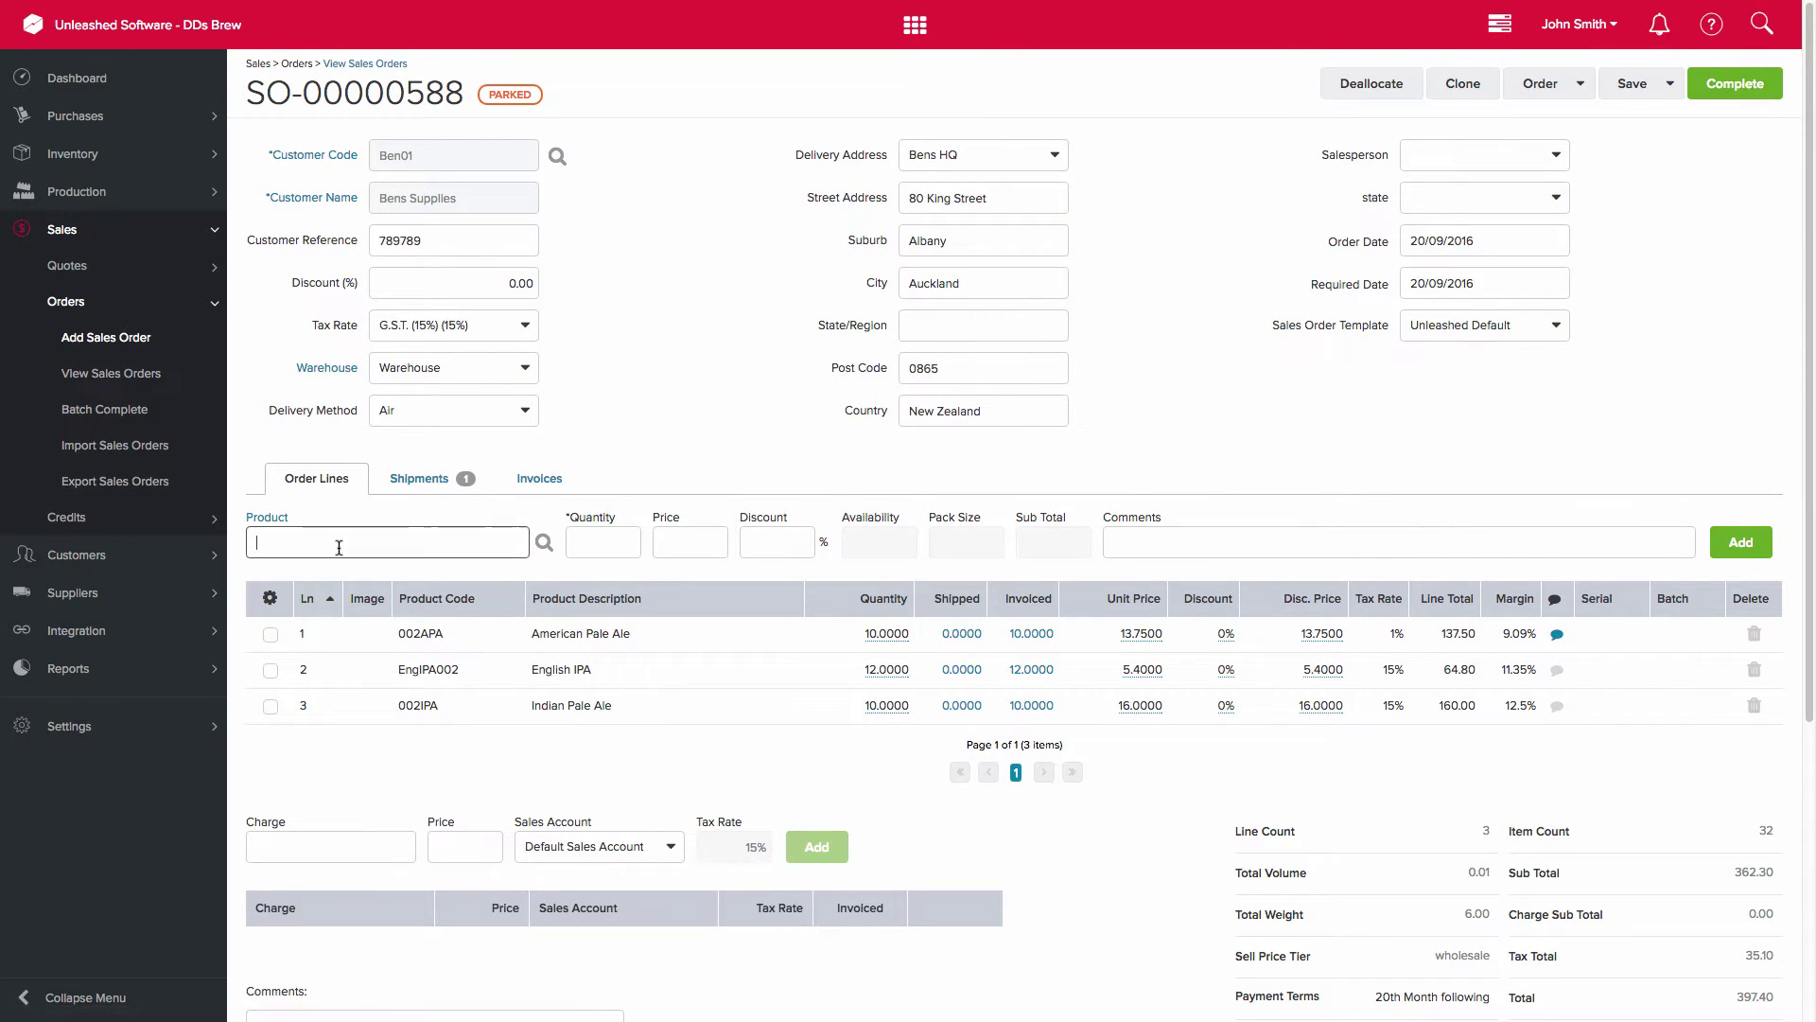
- Add a Vienna Lager line with quantity 3 to the sales order, checking the product's availability
type("ienna")
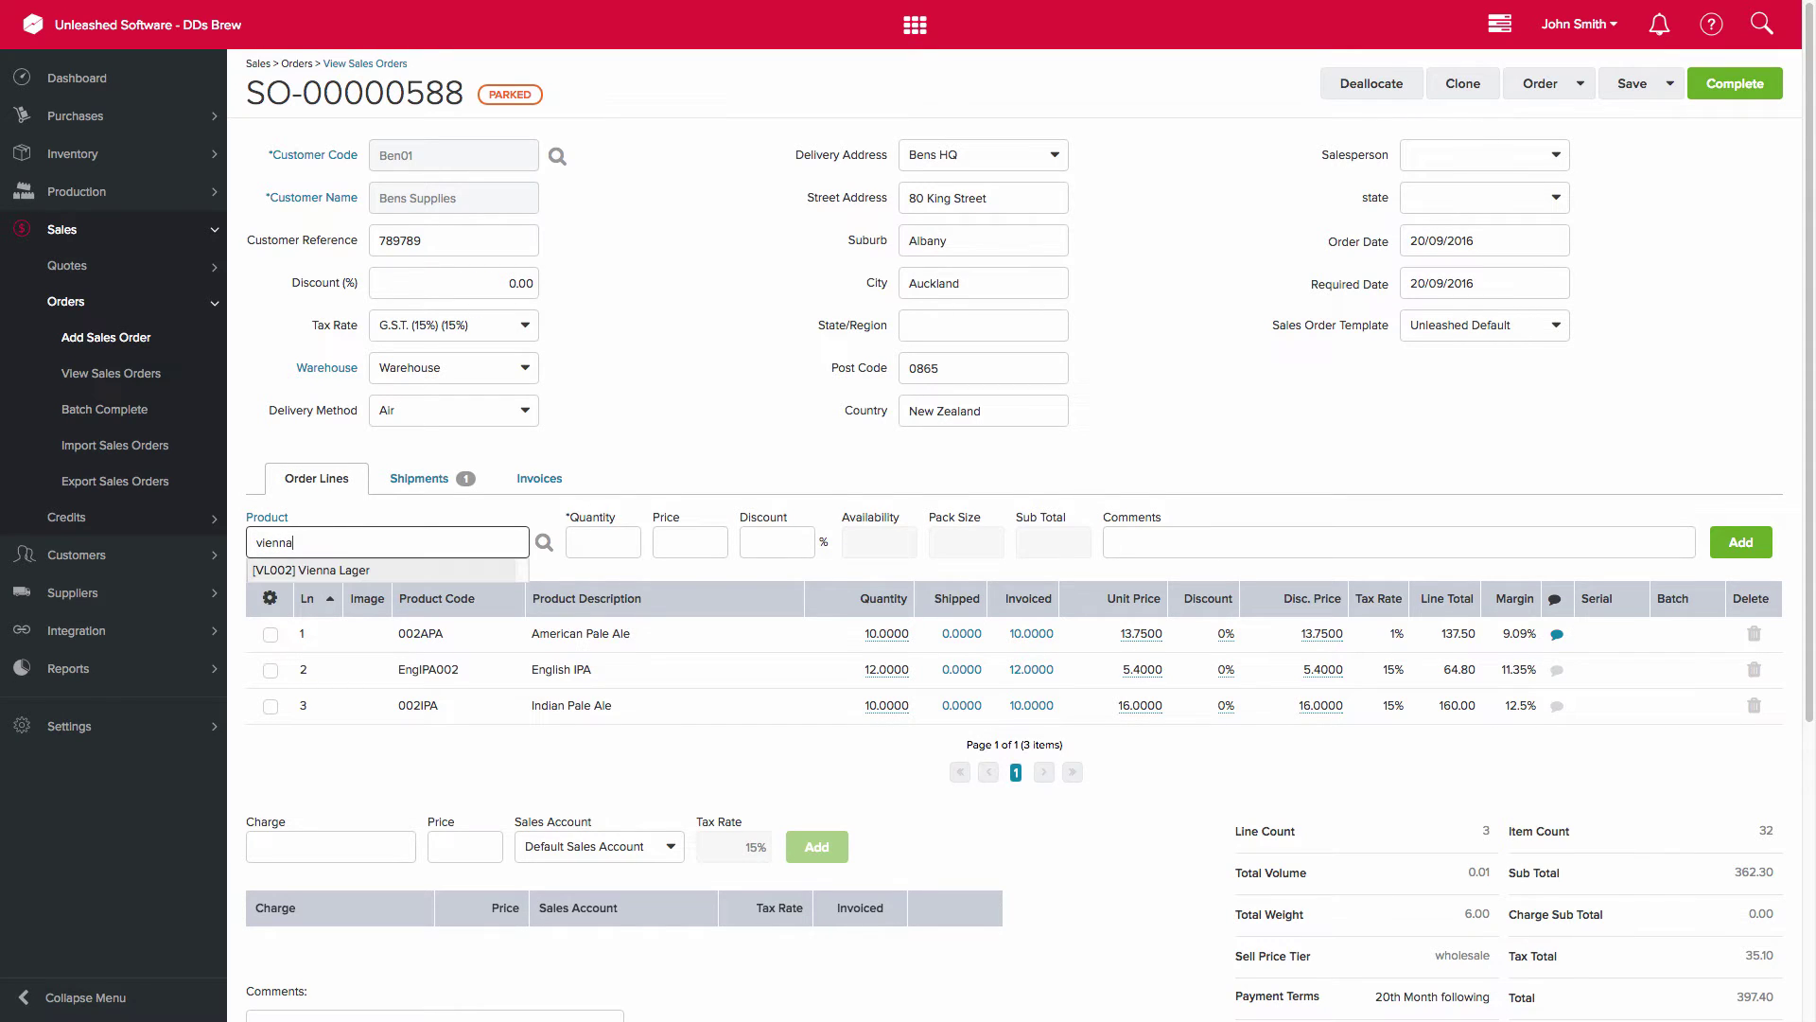
left_click(350, 572)
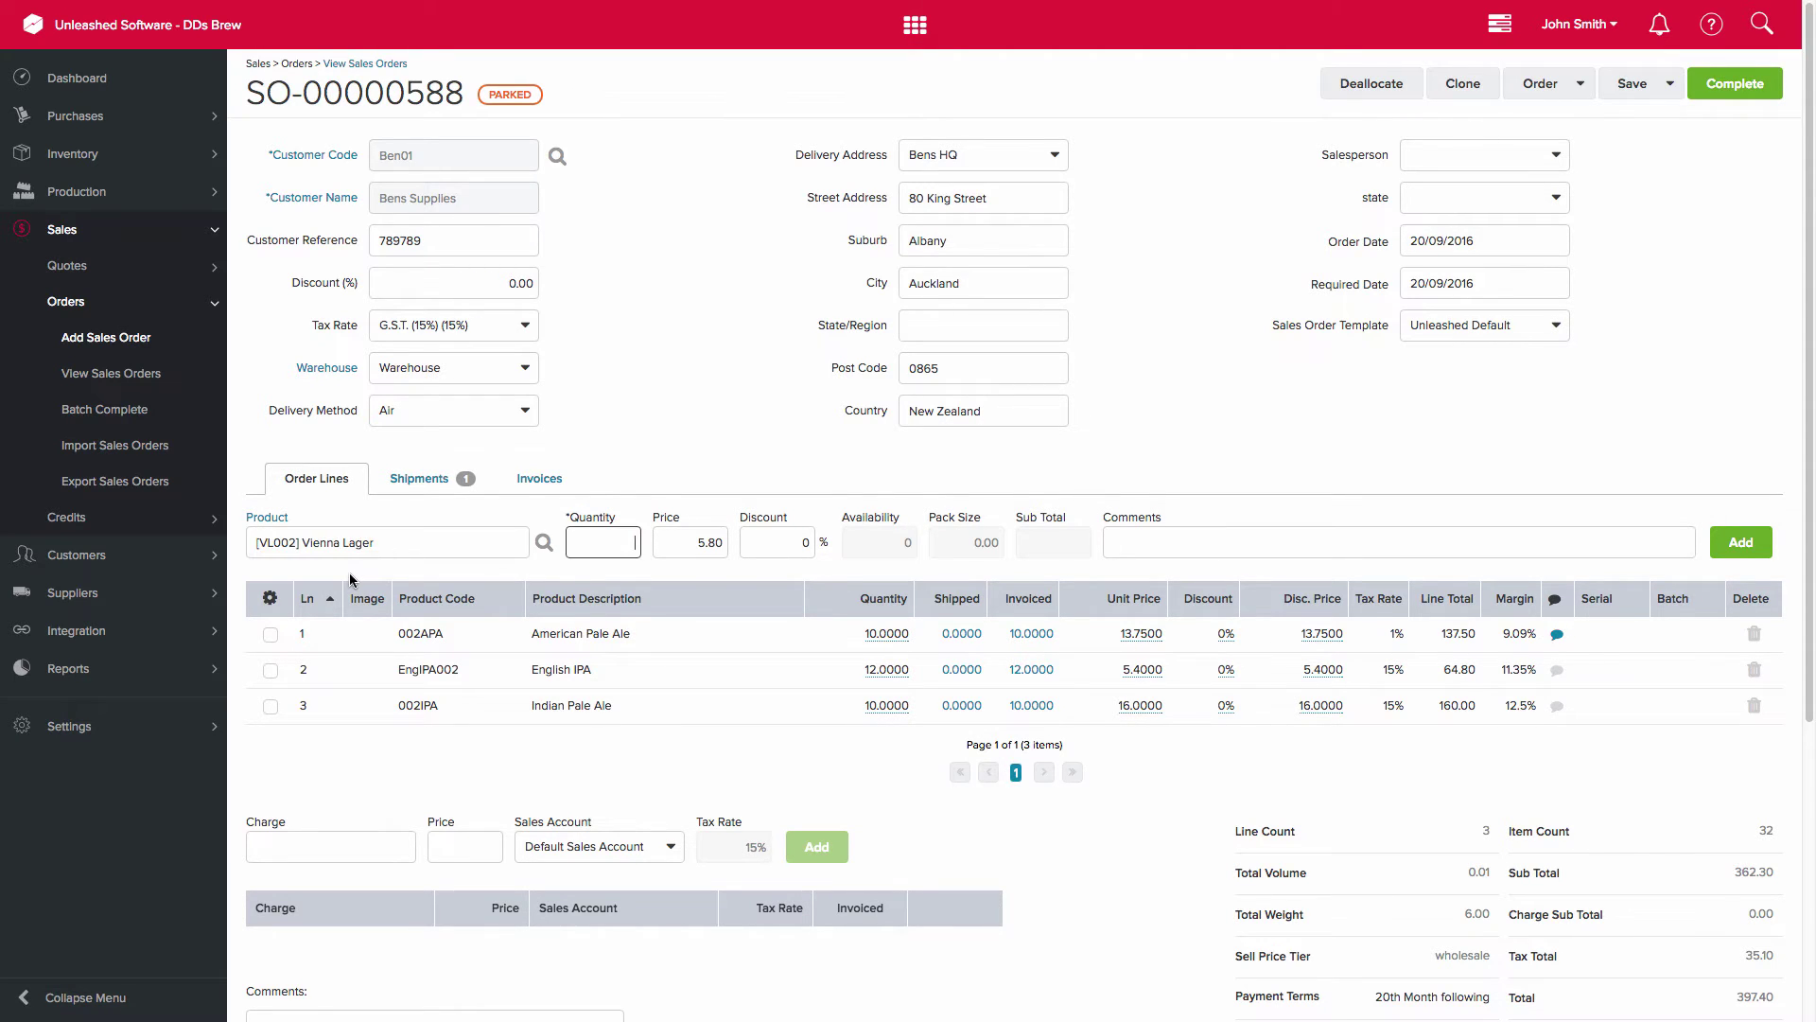
left_click(898, 547)
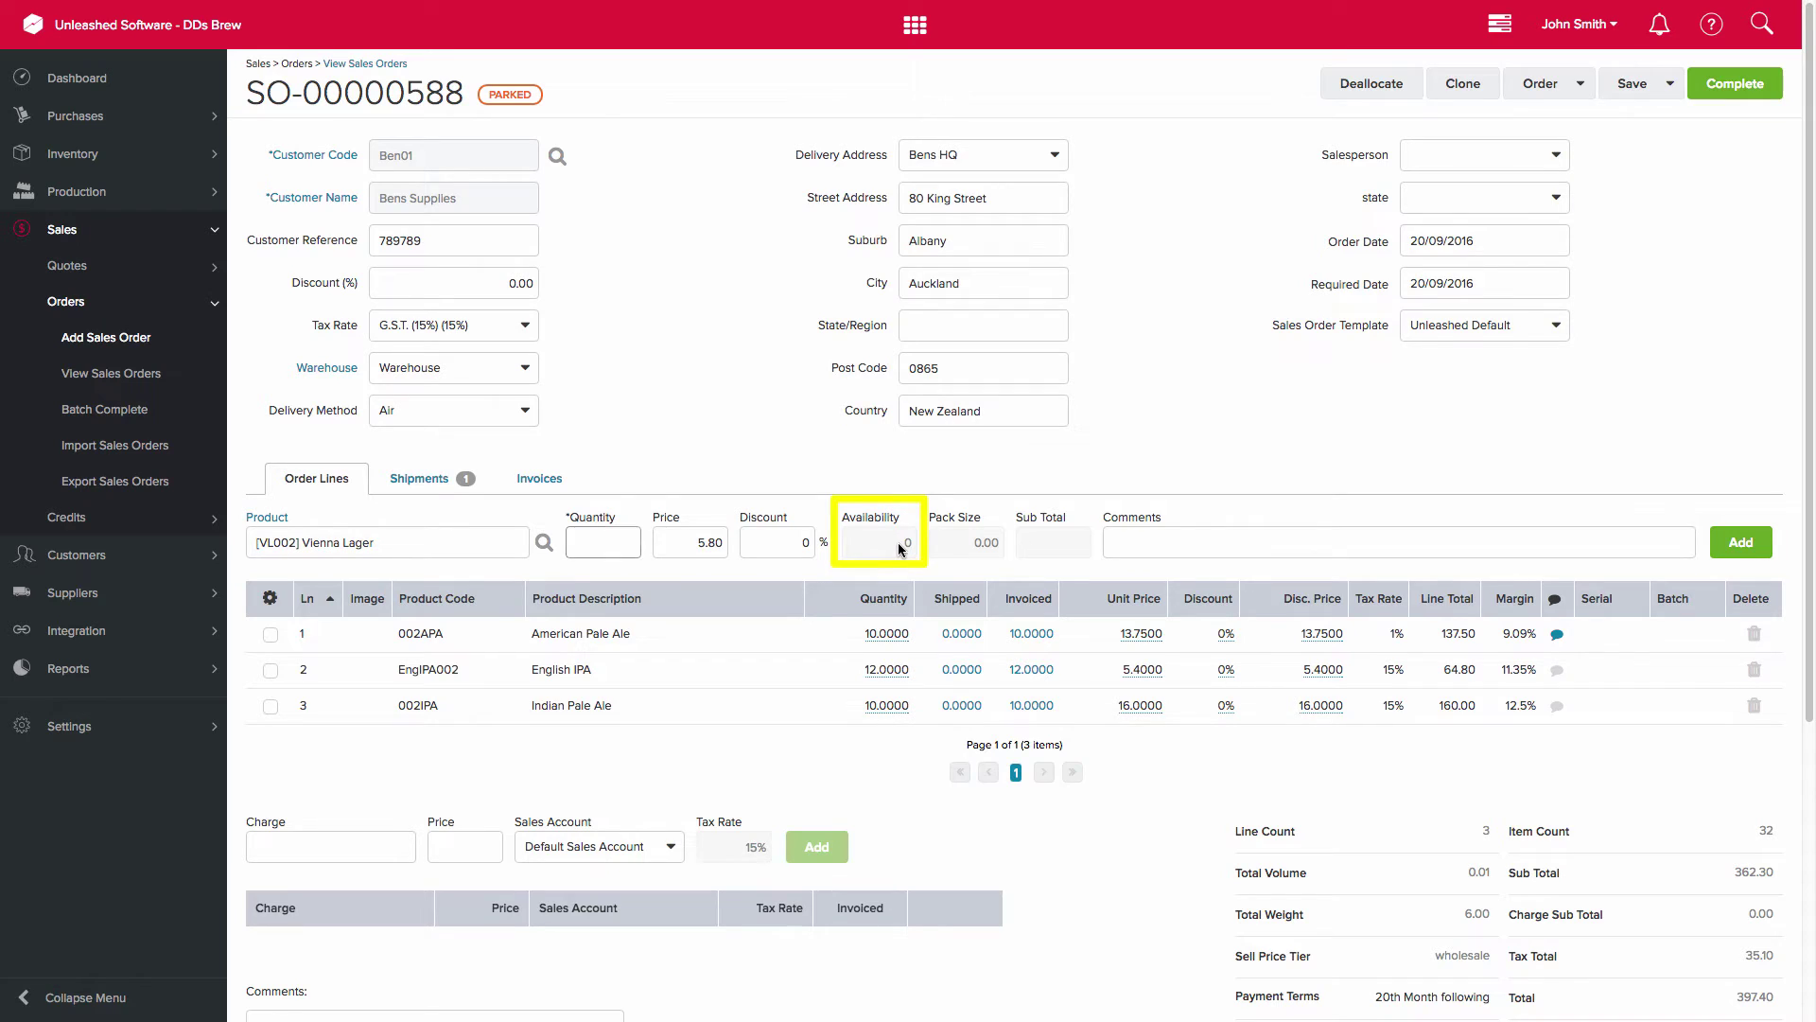
double_click(909, 546)
left_click(608, 542)
type("3")
key("Tab")
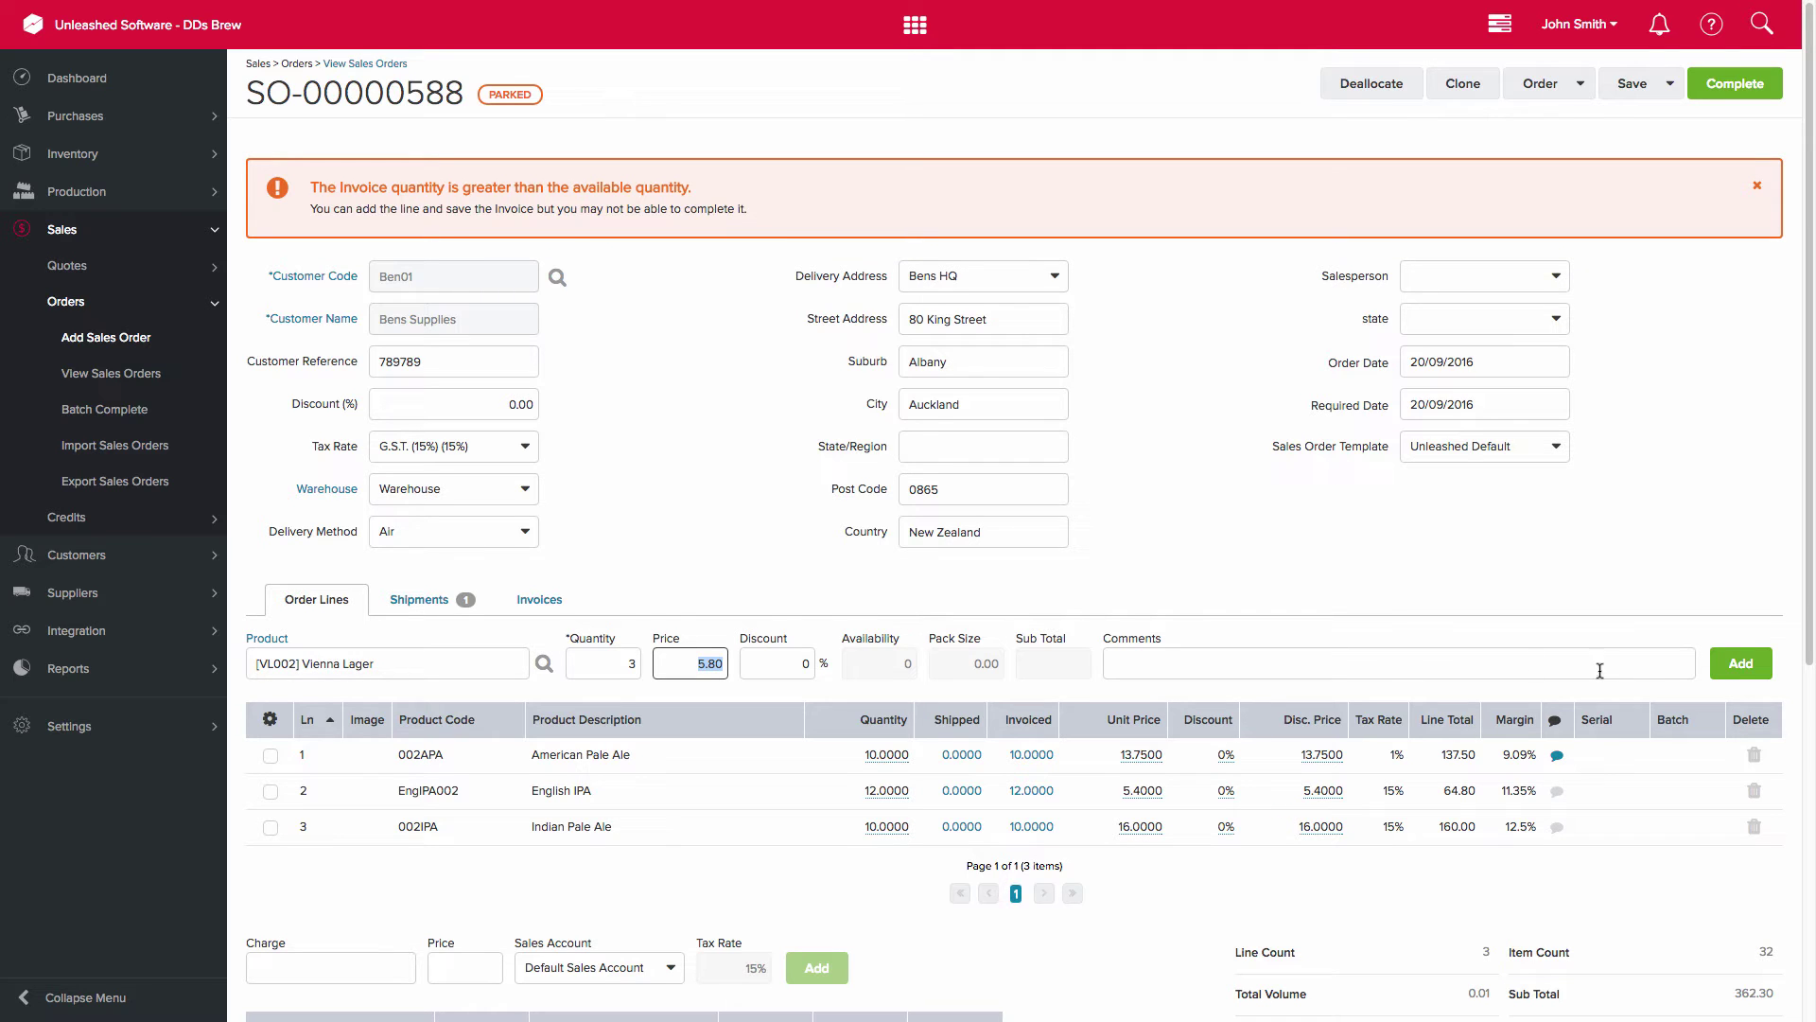
left_click(1748, 668)
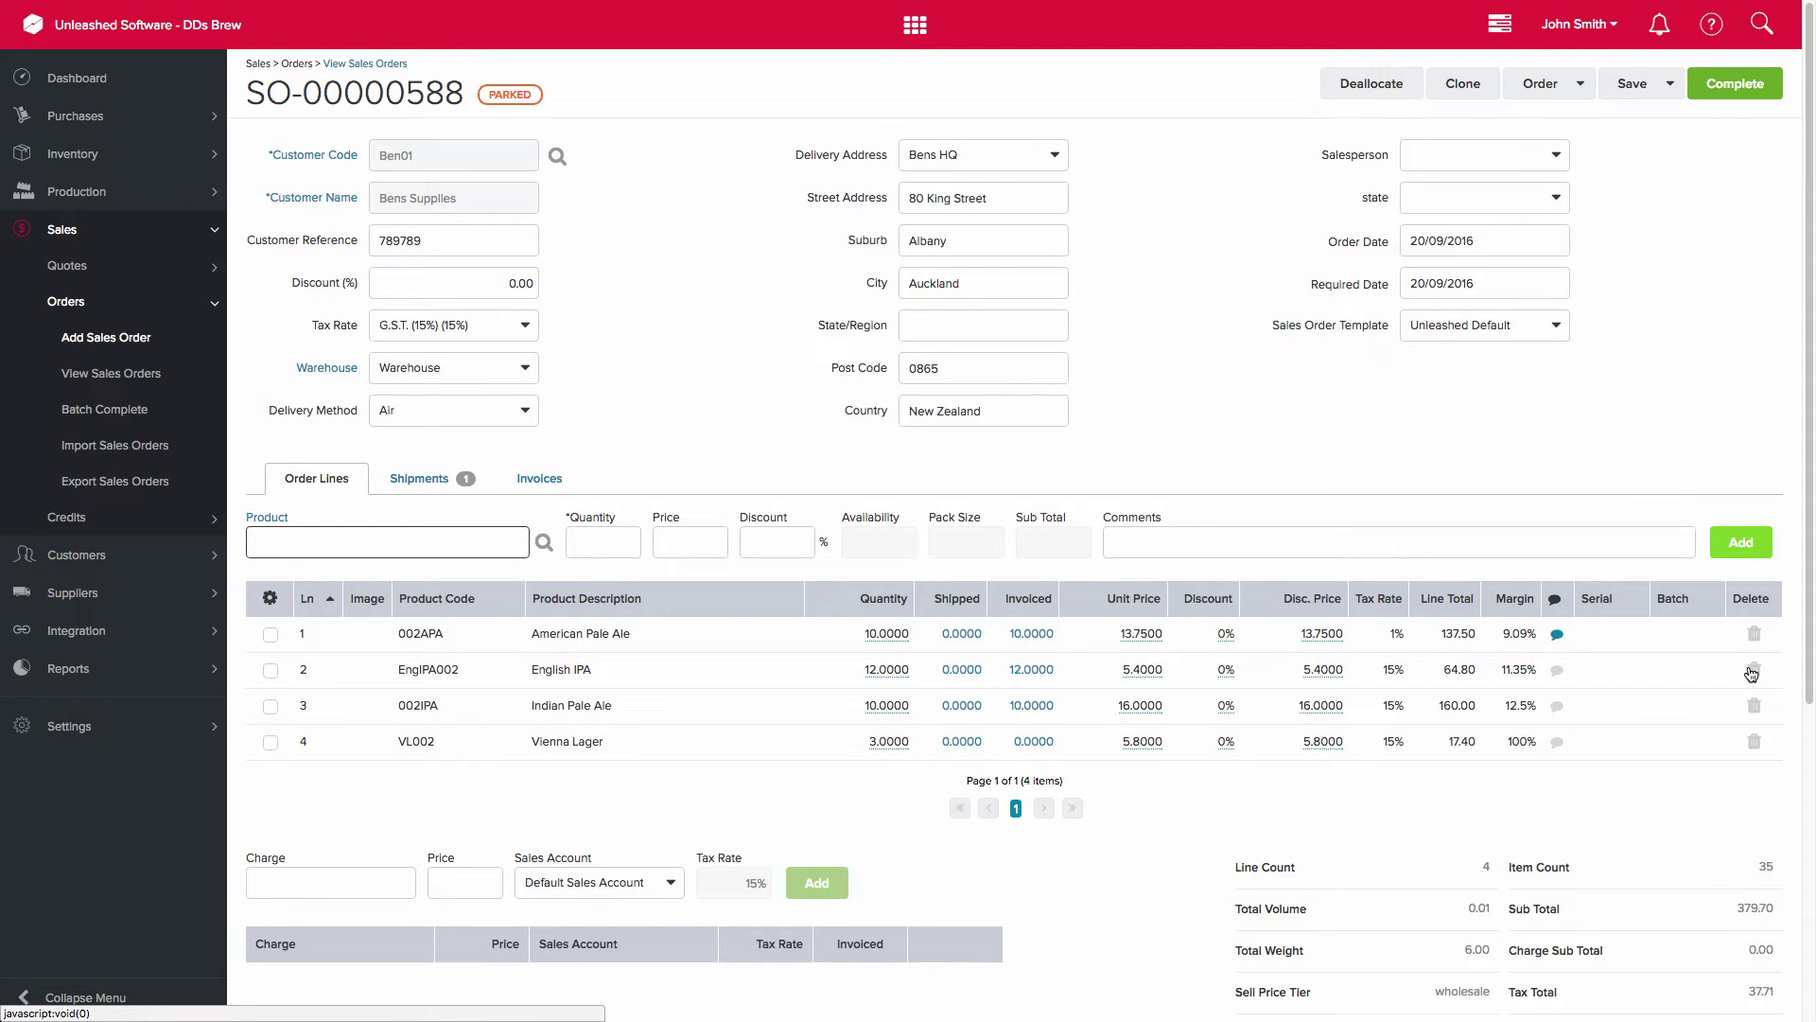
- Create a shipment from the order, delete its Vienna Lager line, and dispatch the remaining lines
left_click(1578, 83)
left_click(1551, 114)
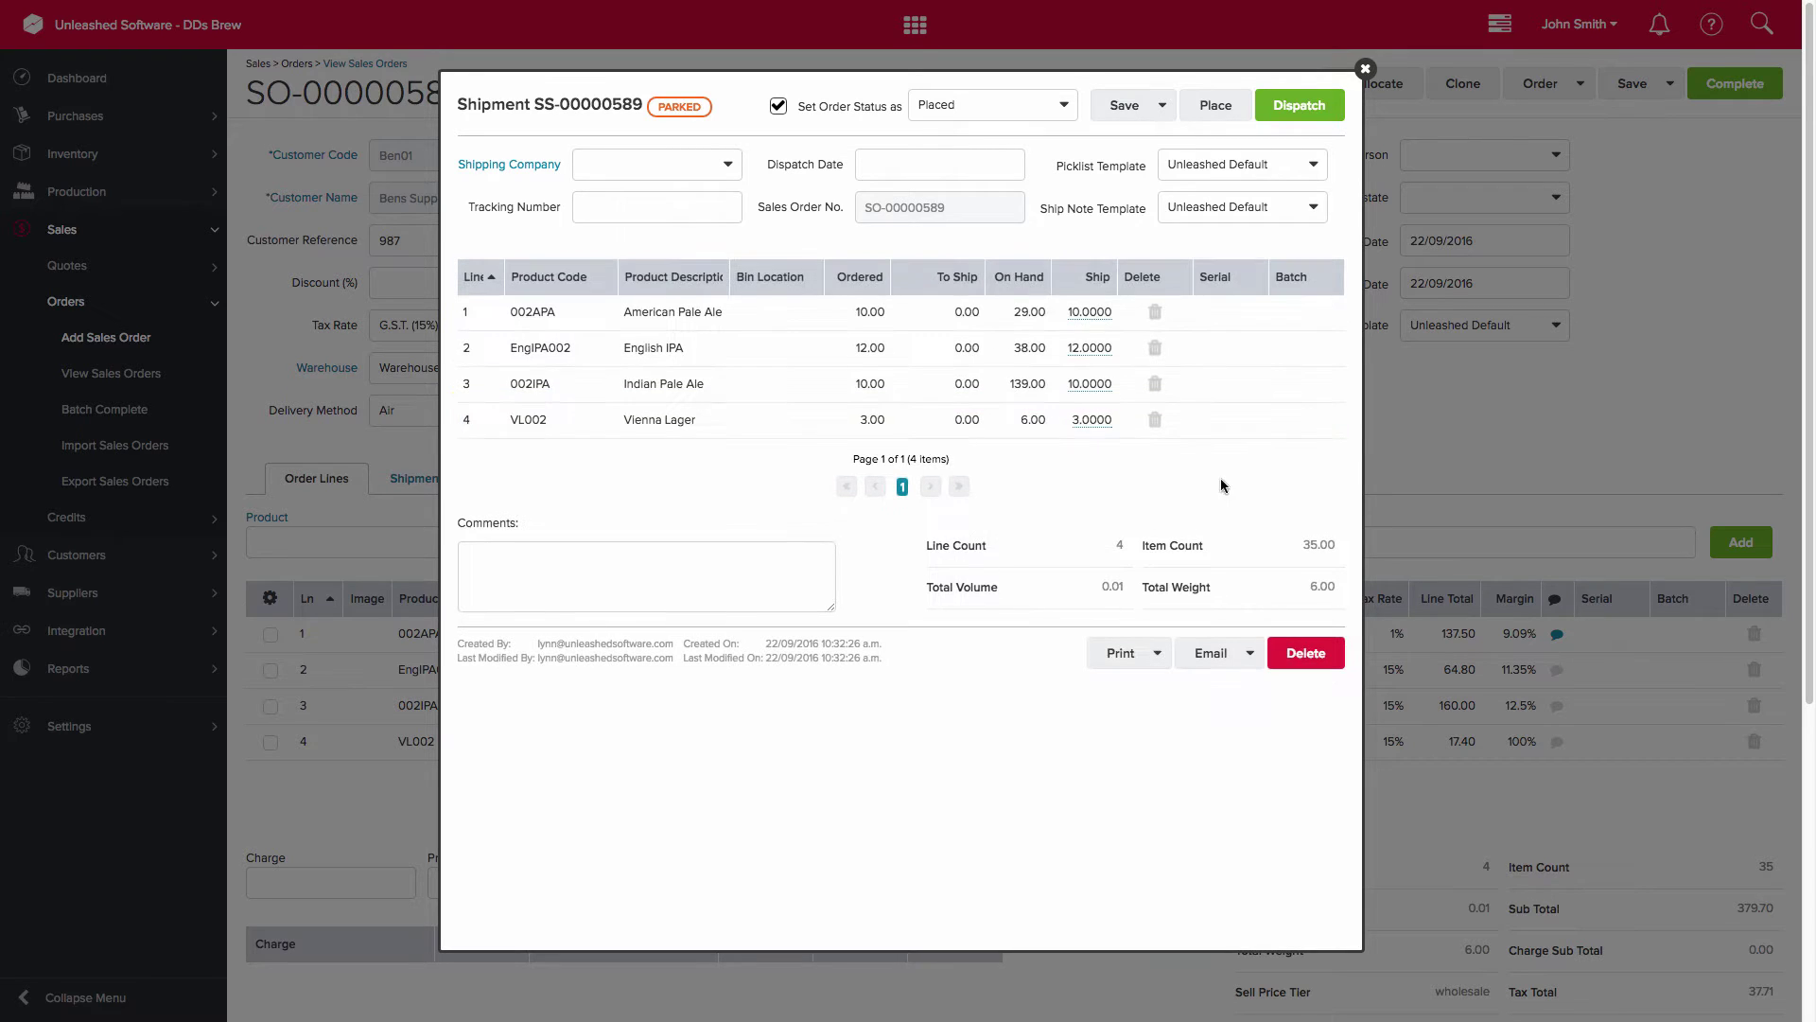
left_click(1156, 420)
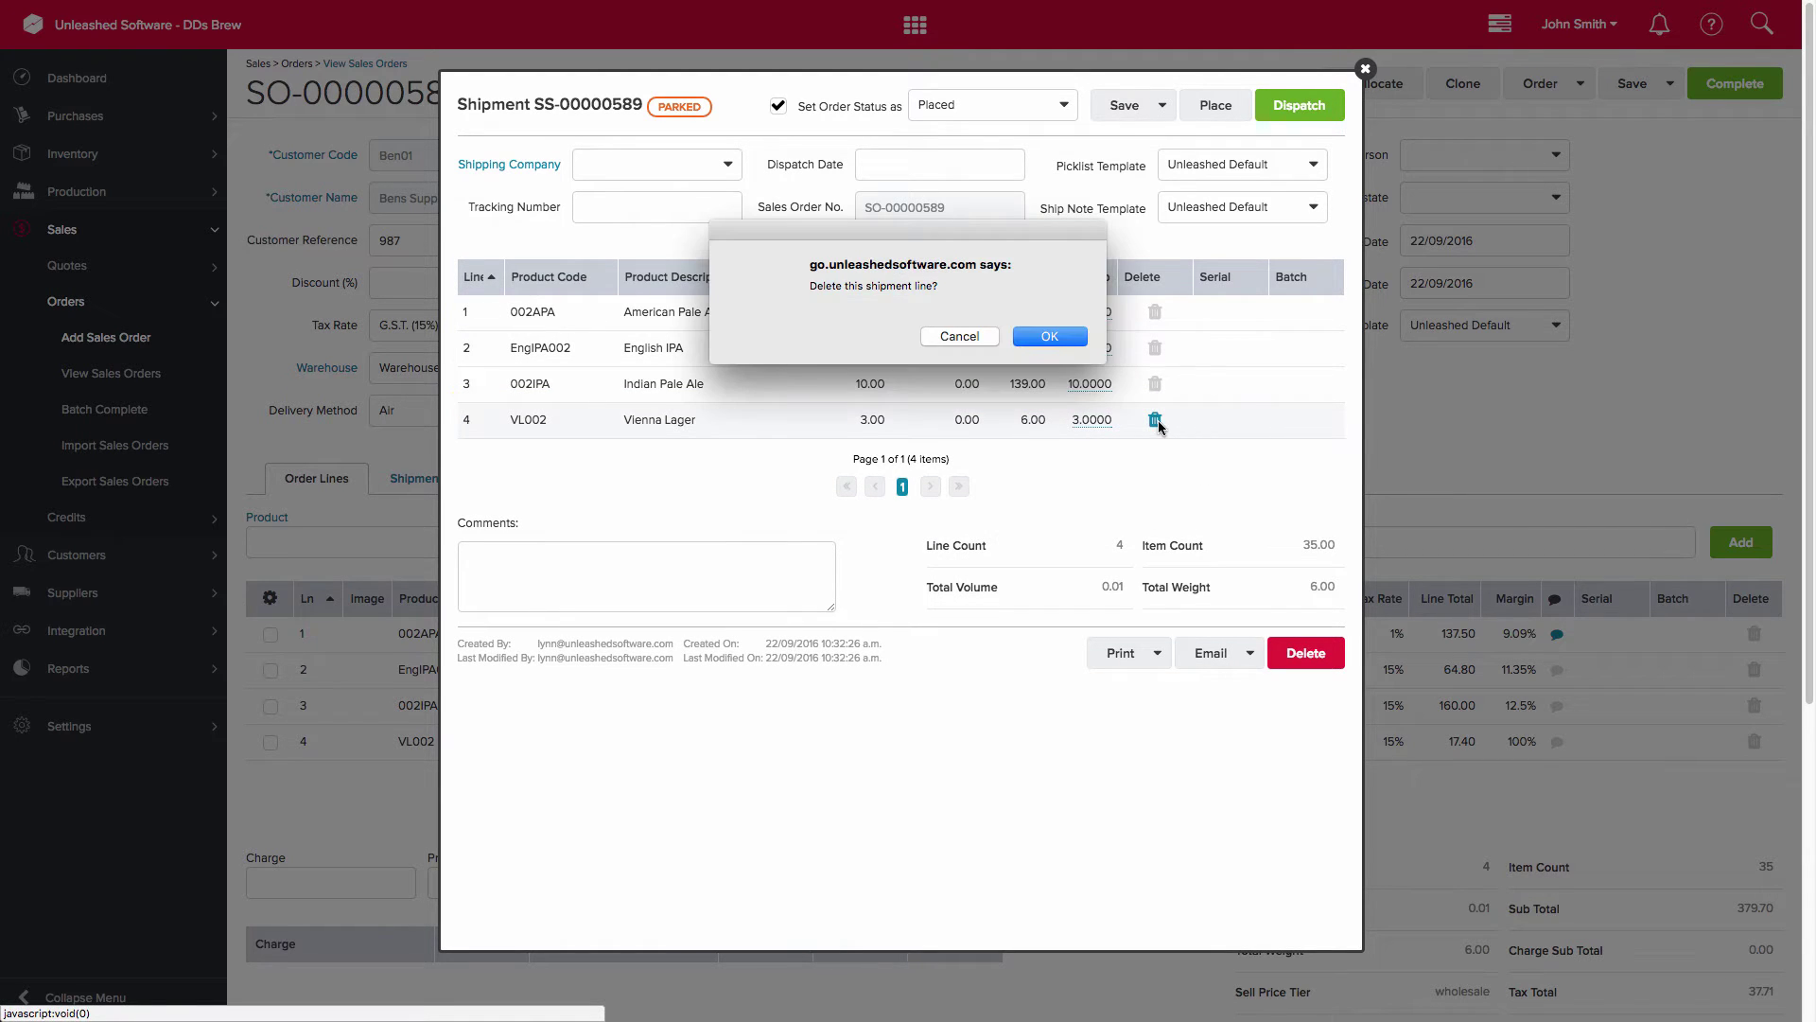
left_click(1062, 337)
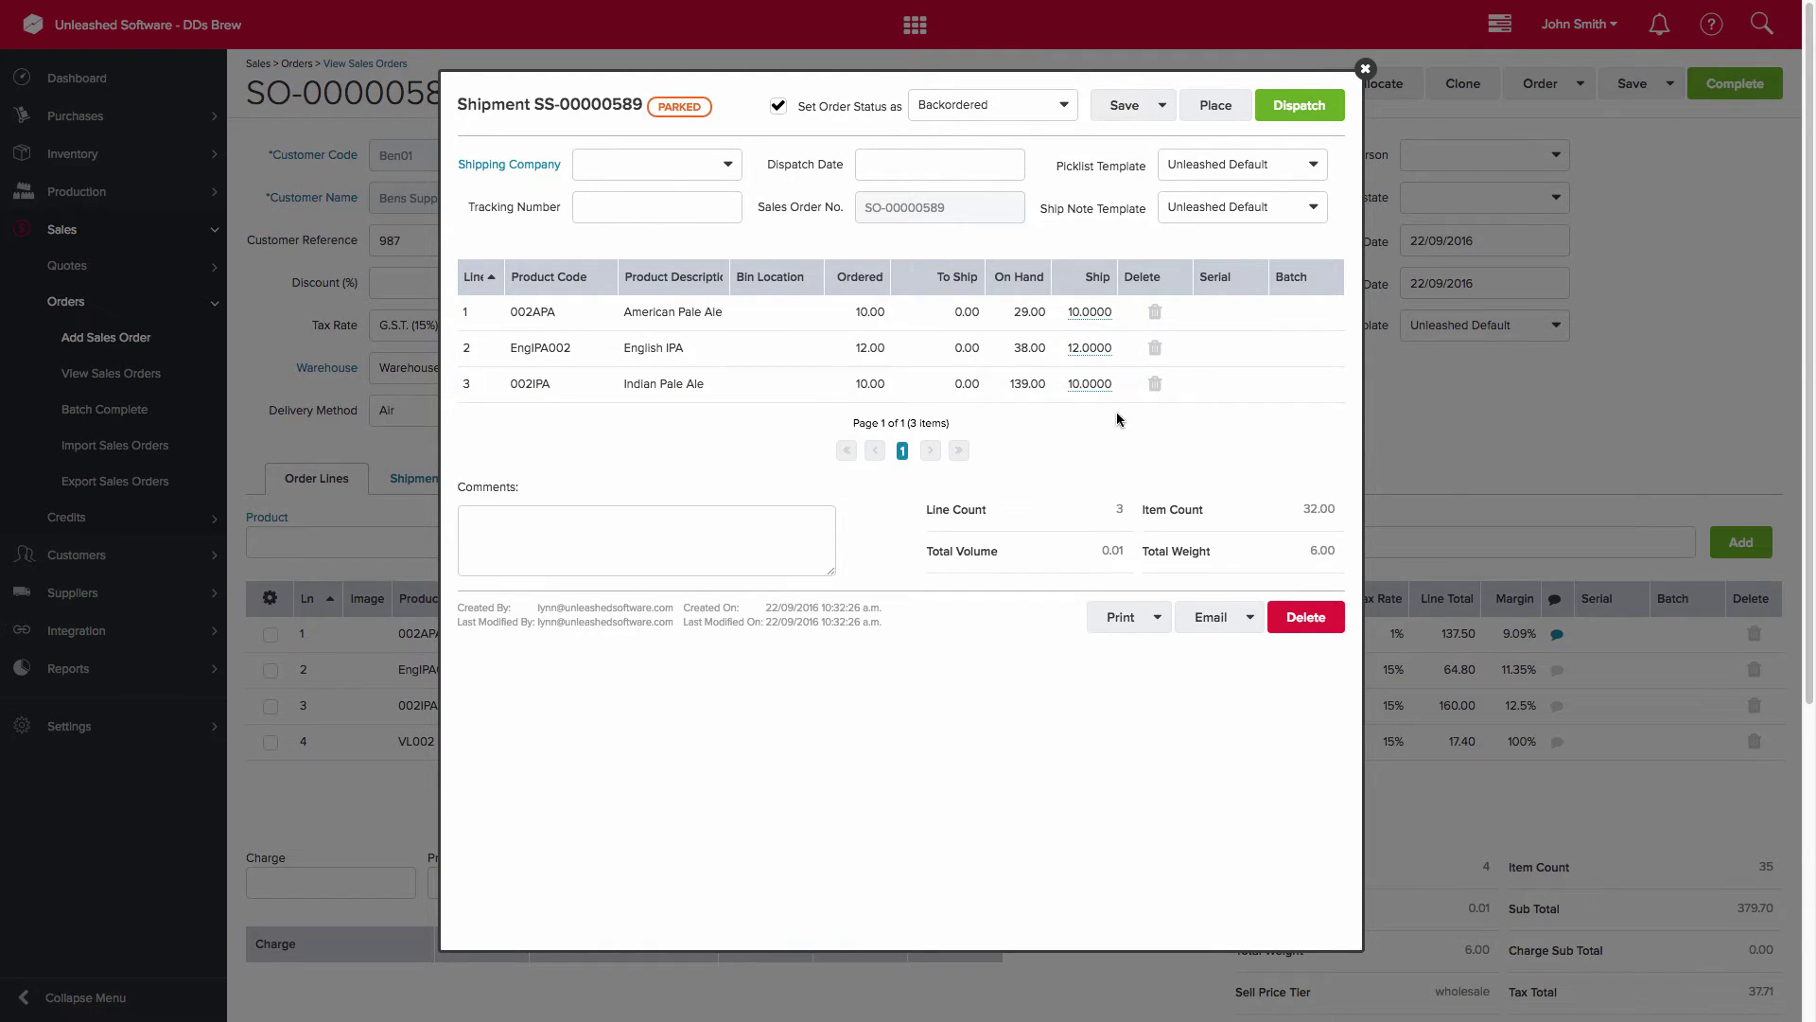
left_click(1299, 105)
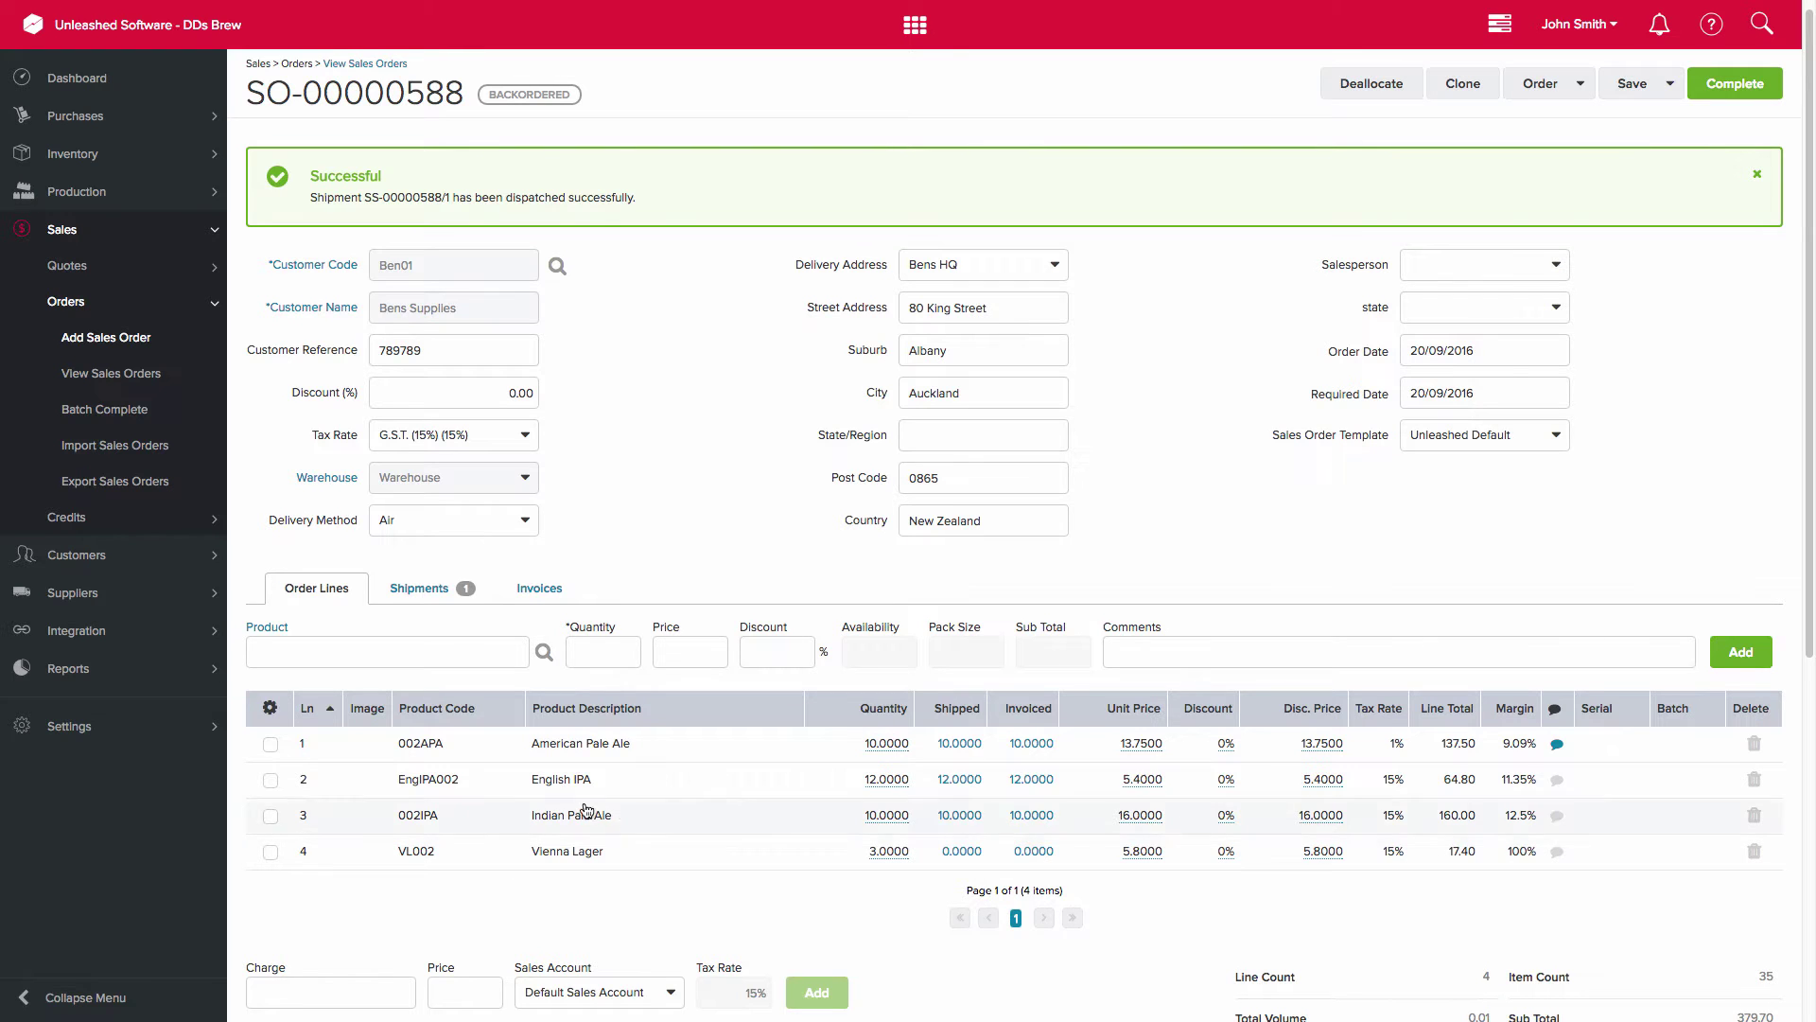
- Run the Backorder Enquiry sales report, expand the newest backordered Ben01 order to check its lines, and open that order
left_click(71, 668)
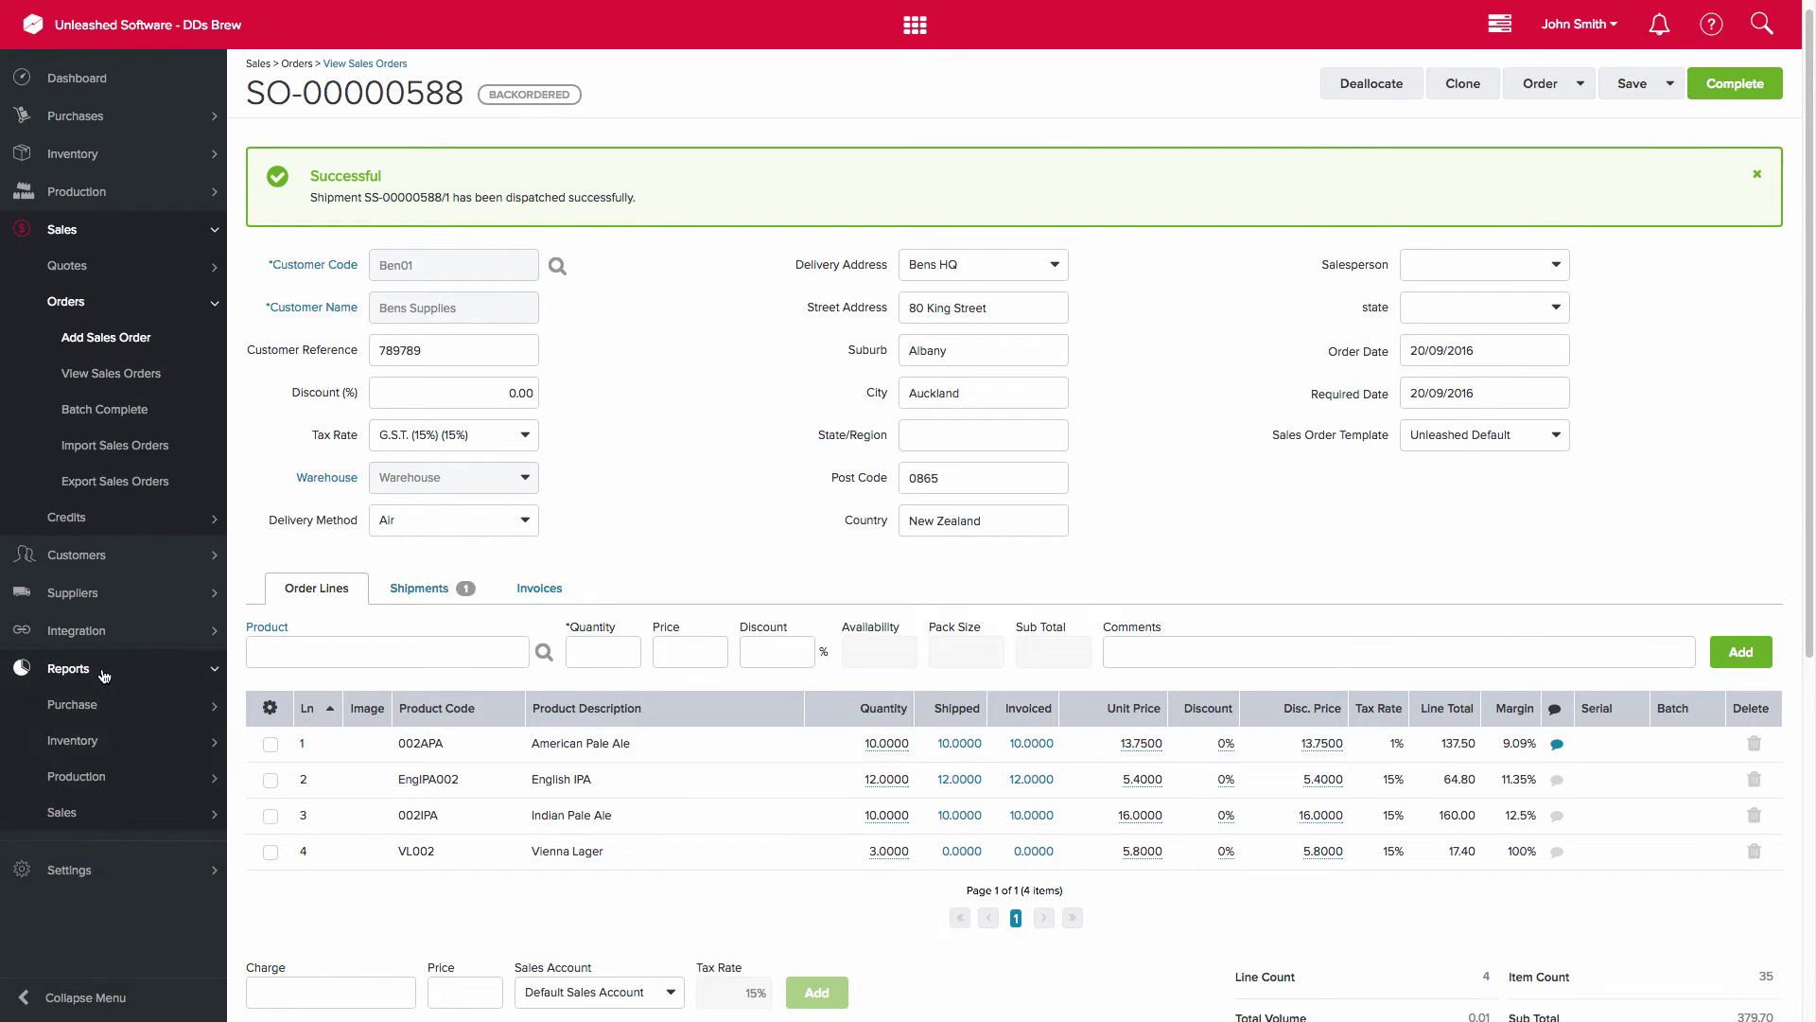
left_click(62, 812)
scroll(189, 815, "down", 2)
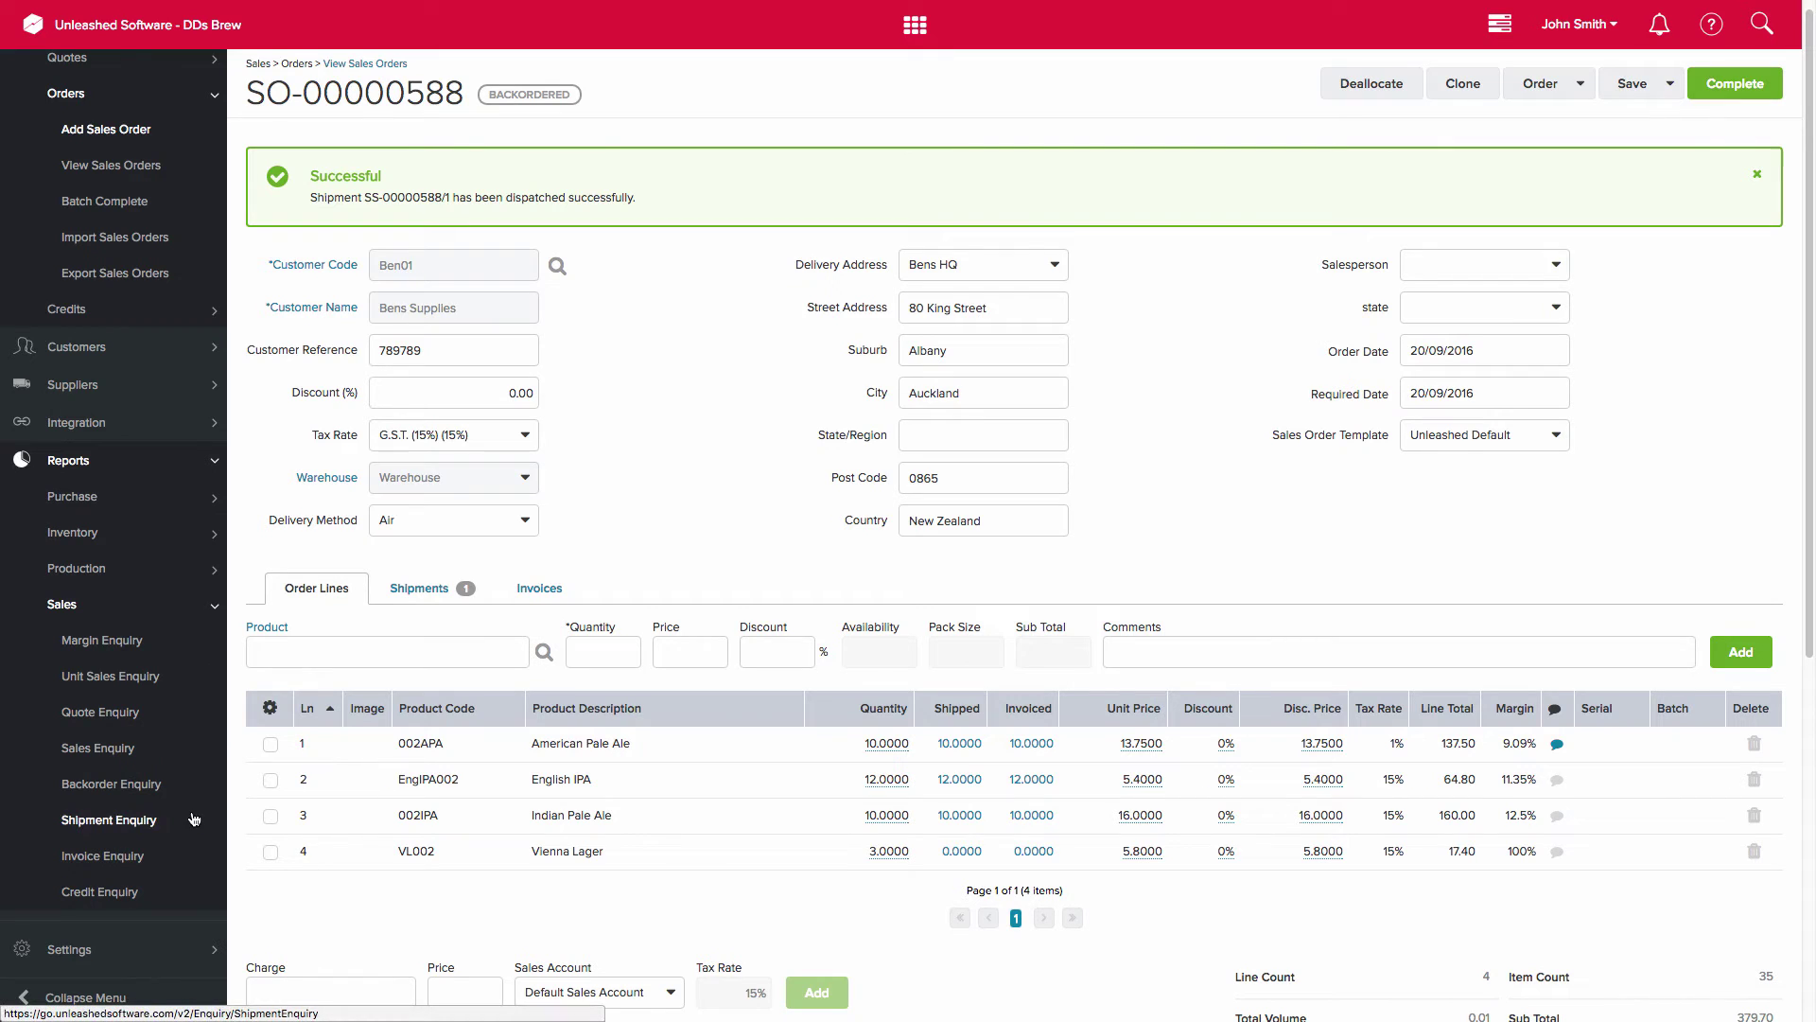
left_click(150, 785)
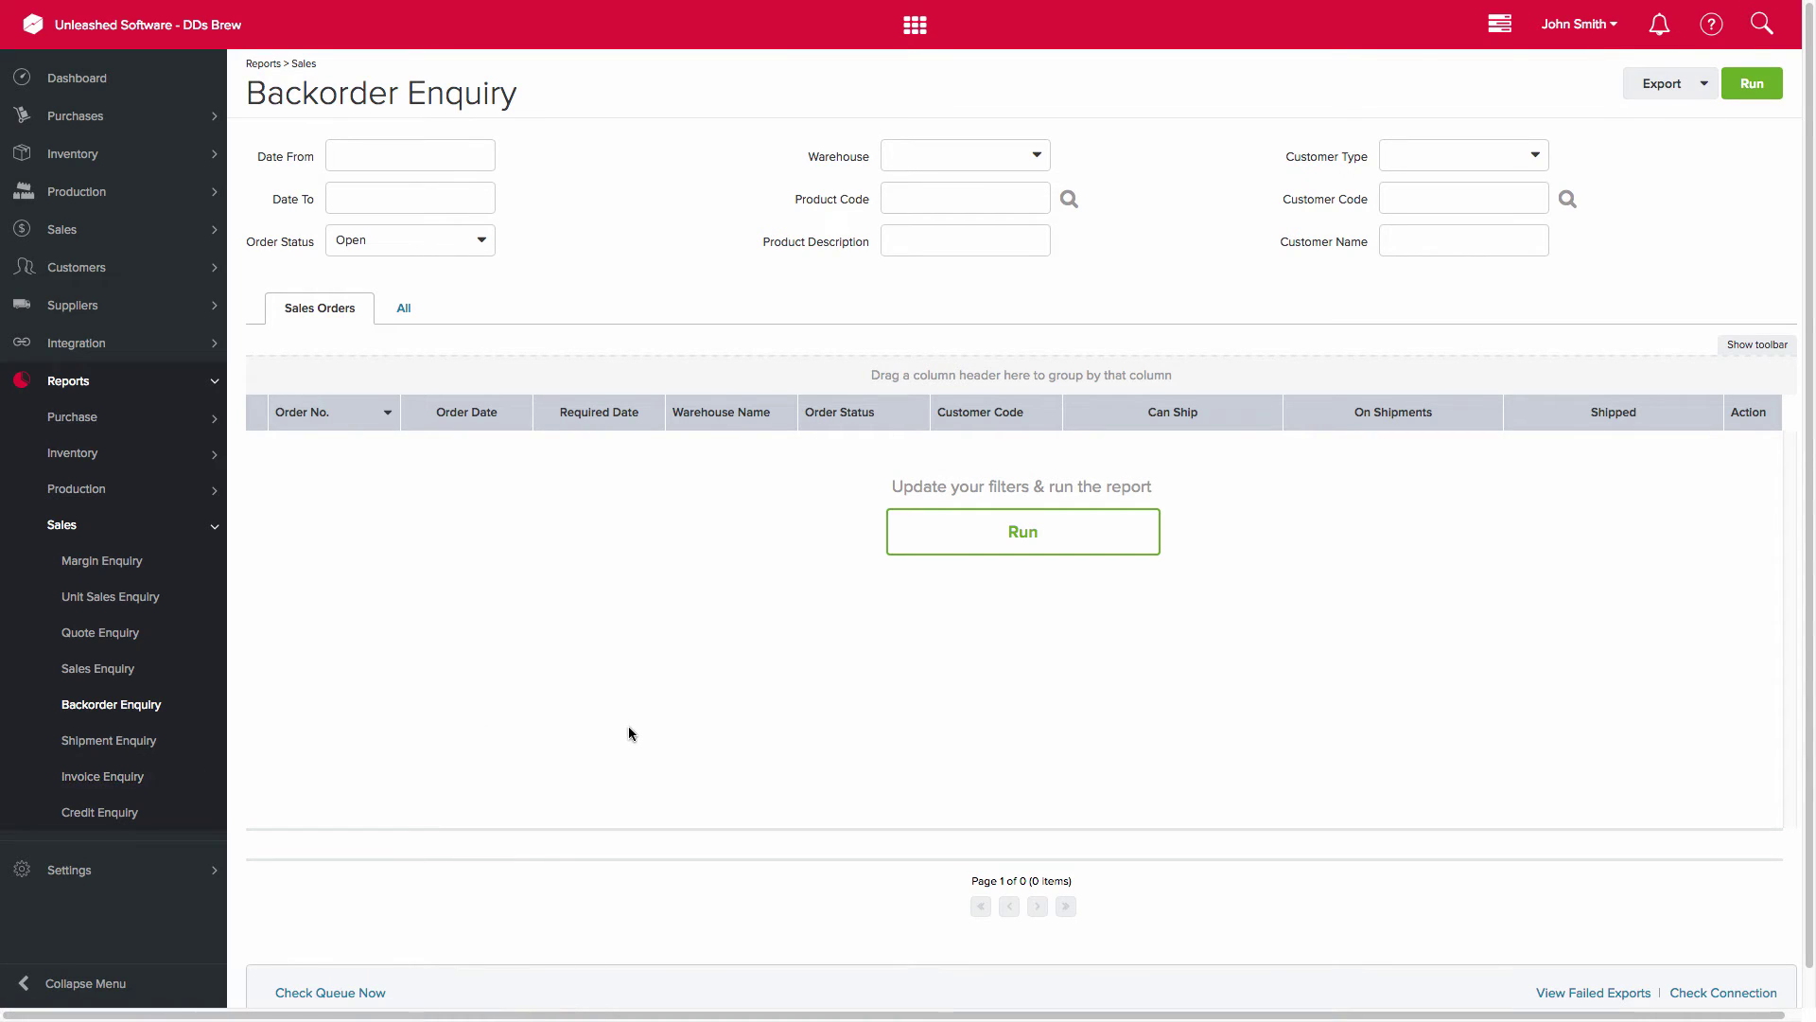
left_click(1050, 536)
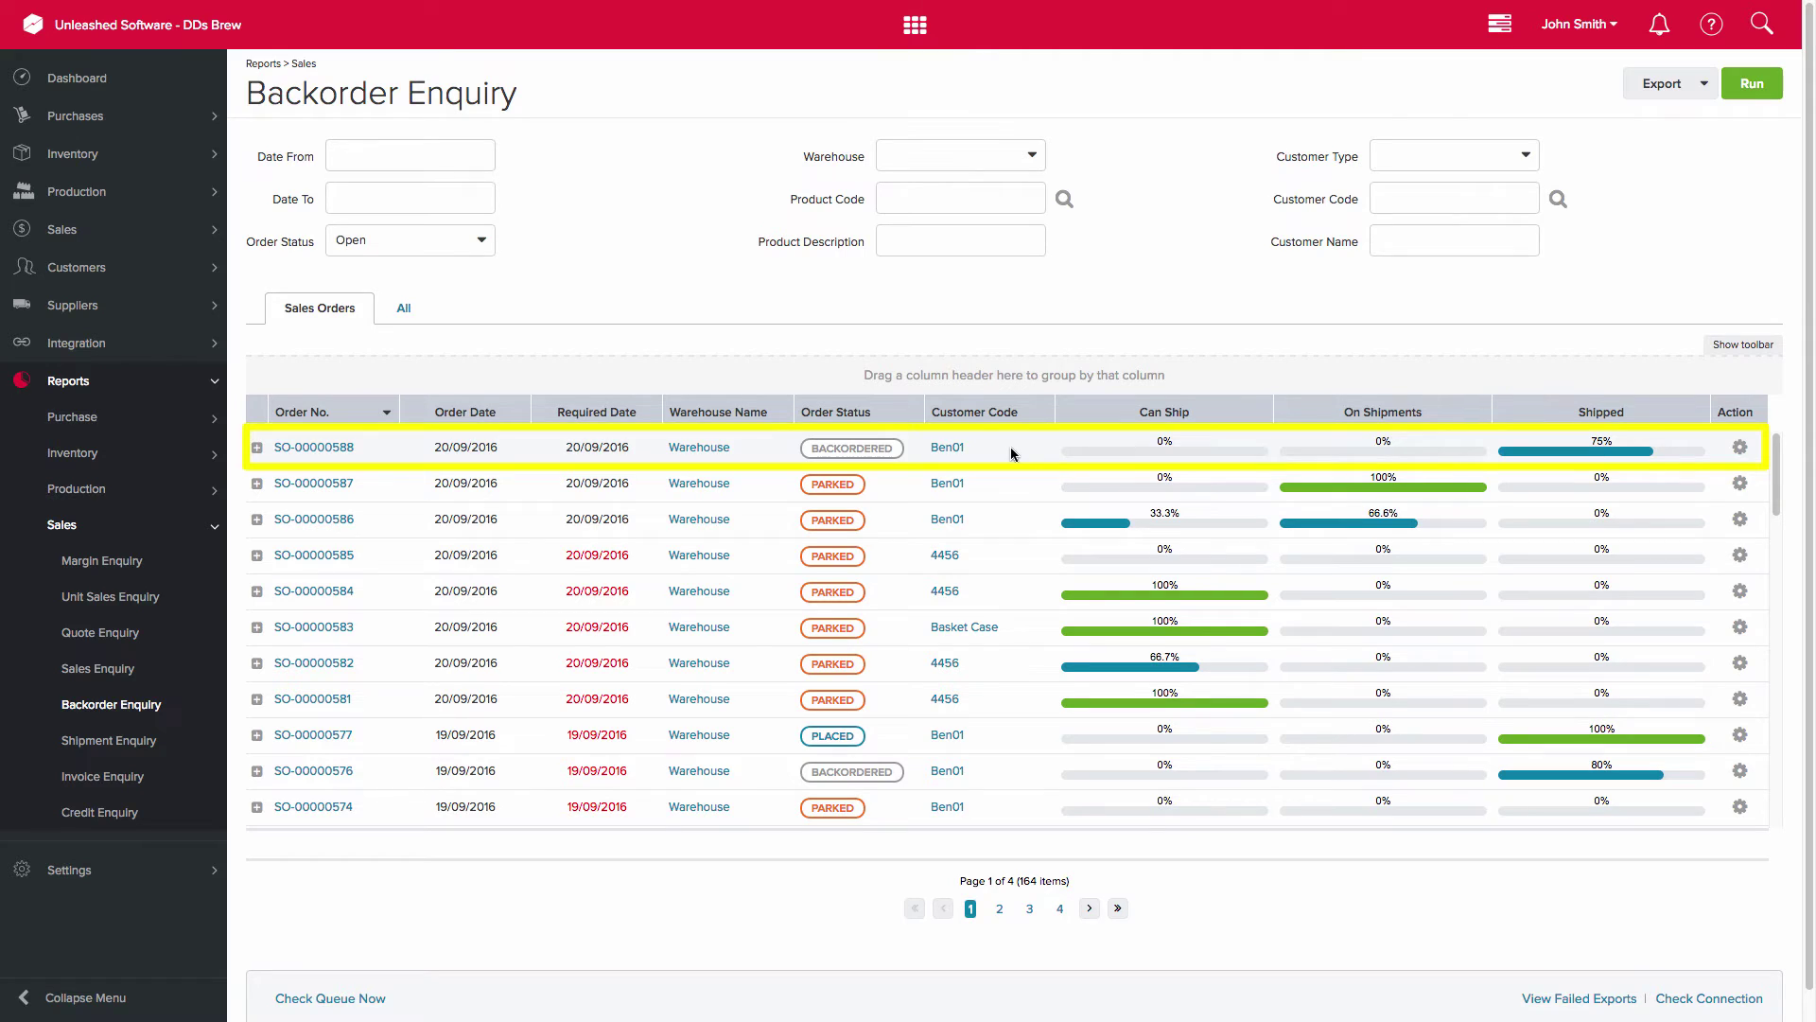
left_click(258, 449)
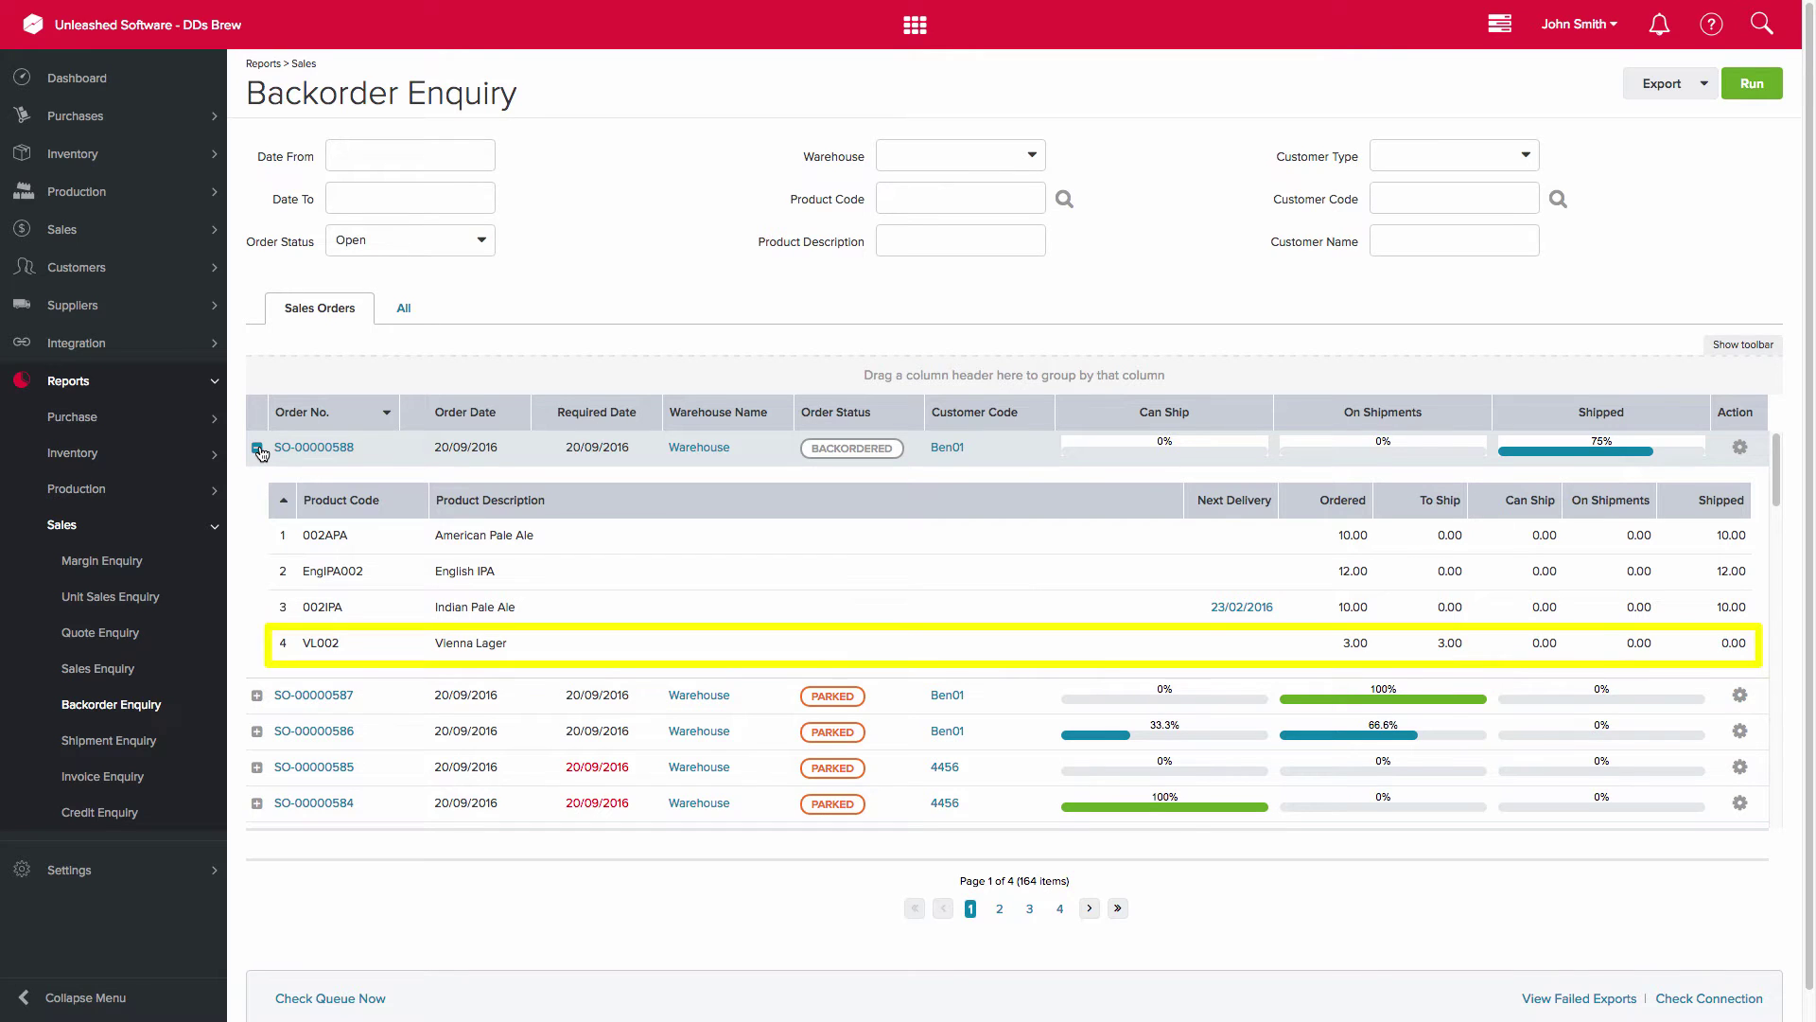
left_click(340, 450)
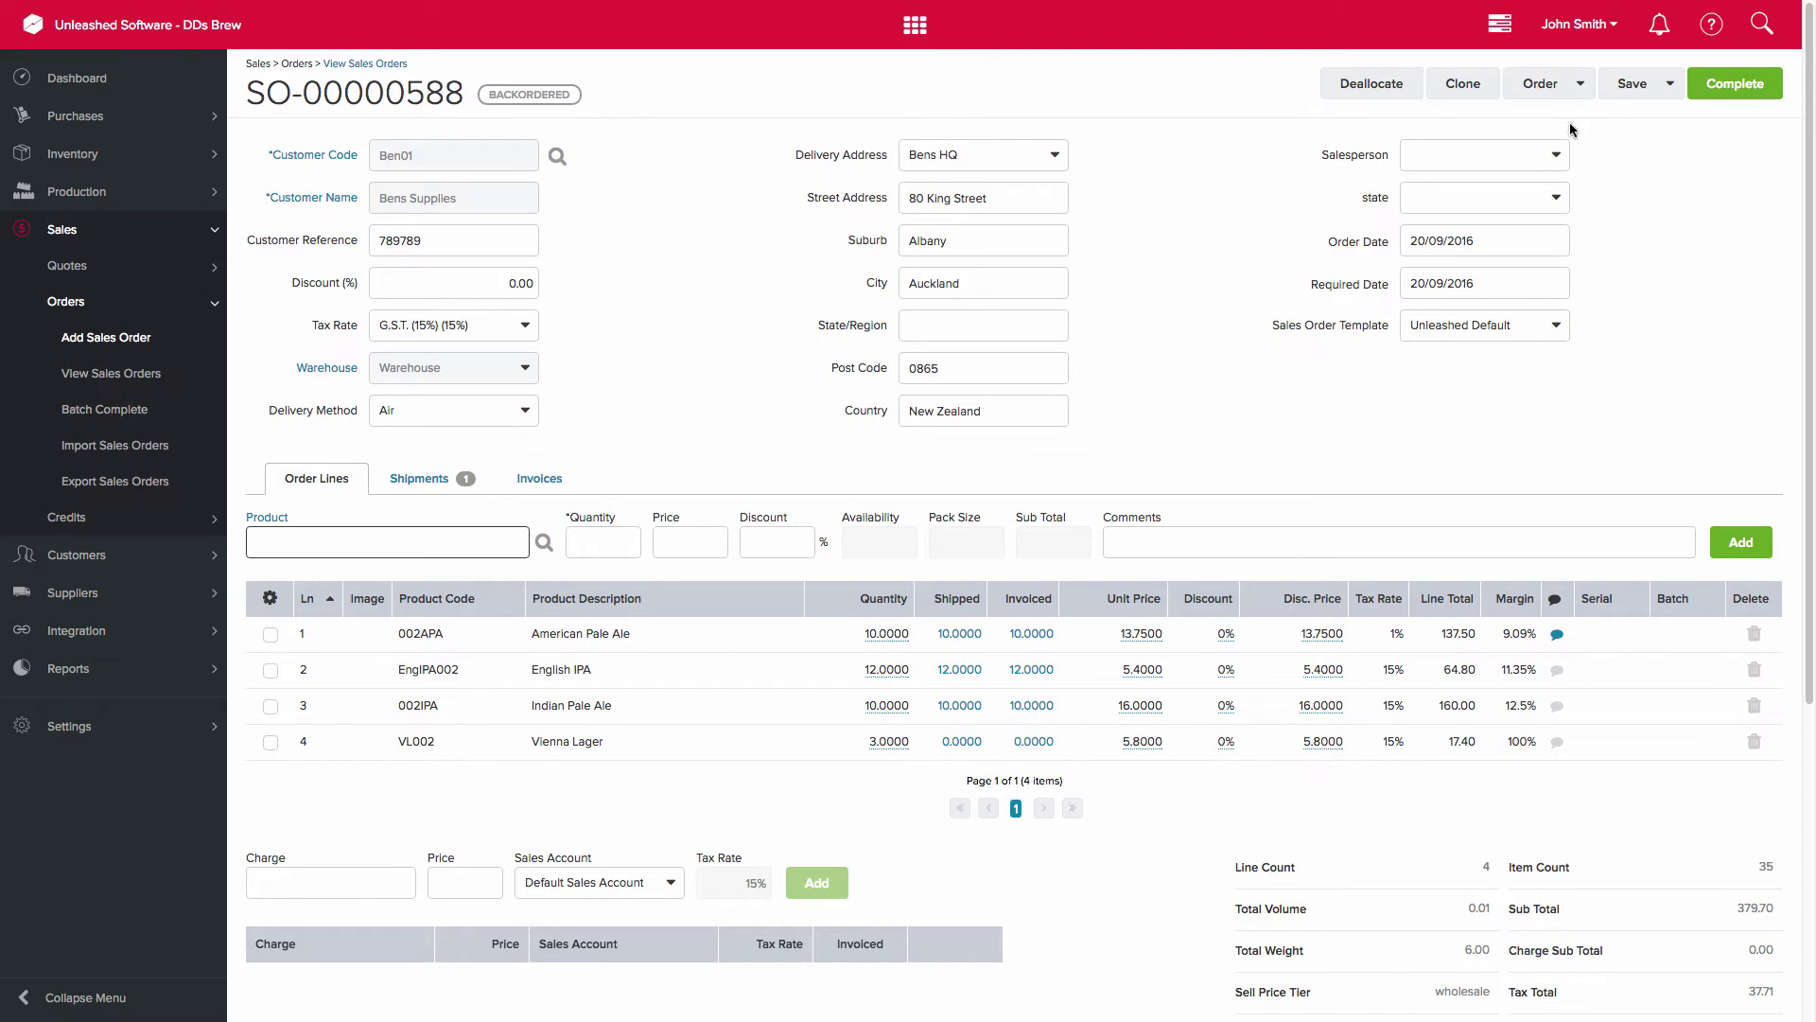
- Create a purchase order from the sales order for 3 Vienna Lager from supplier Bond Supplies, and open it
left_click(1582, 85)
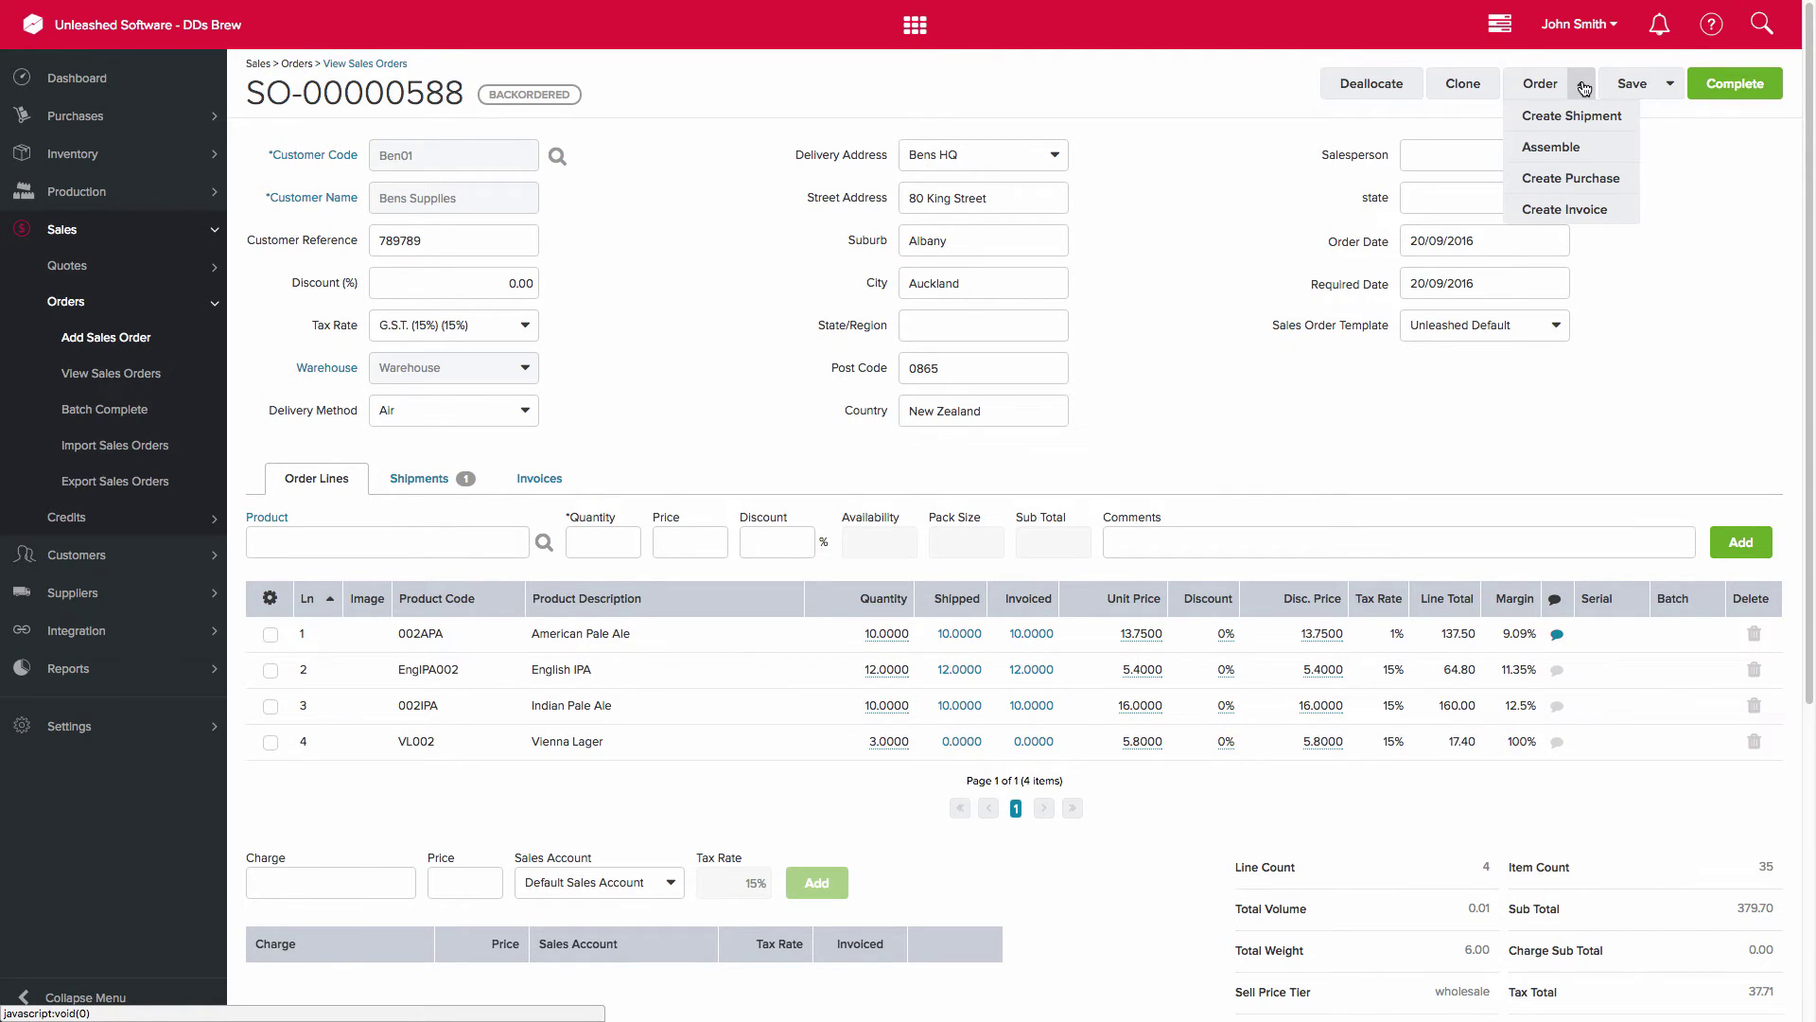
left_click(1585, 177)
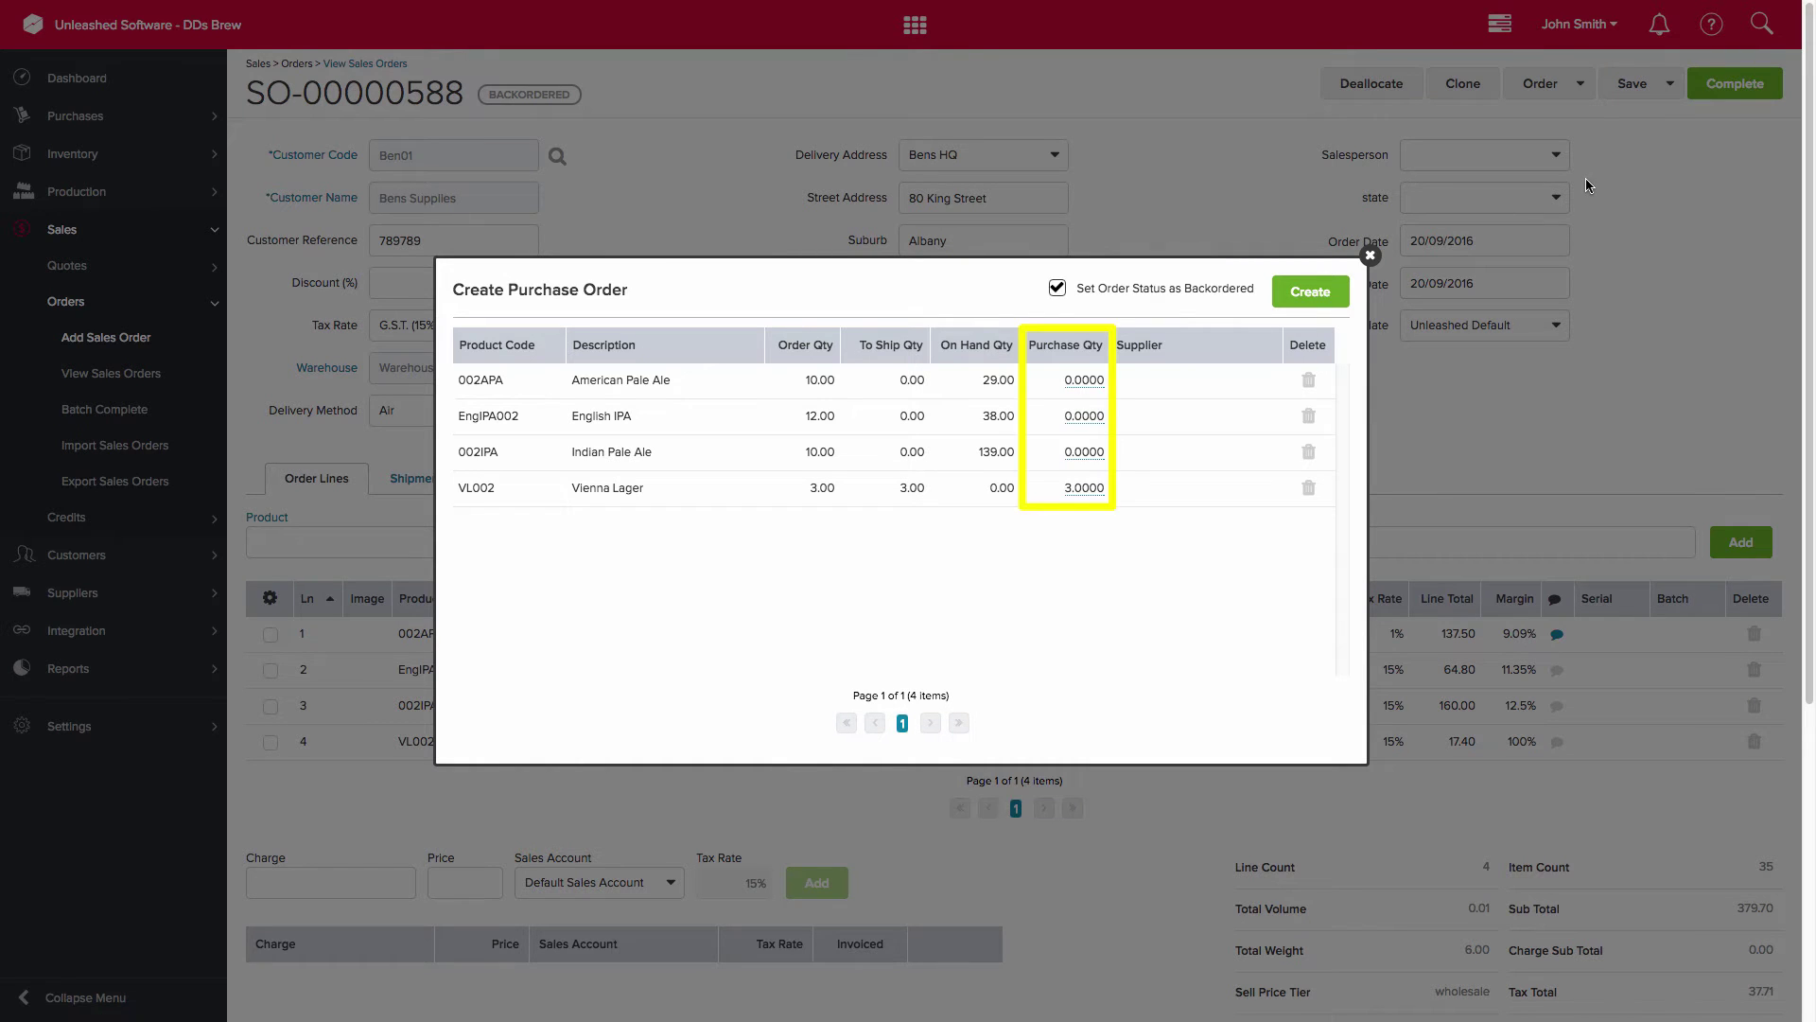
left_click(1194, 490)
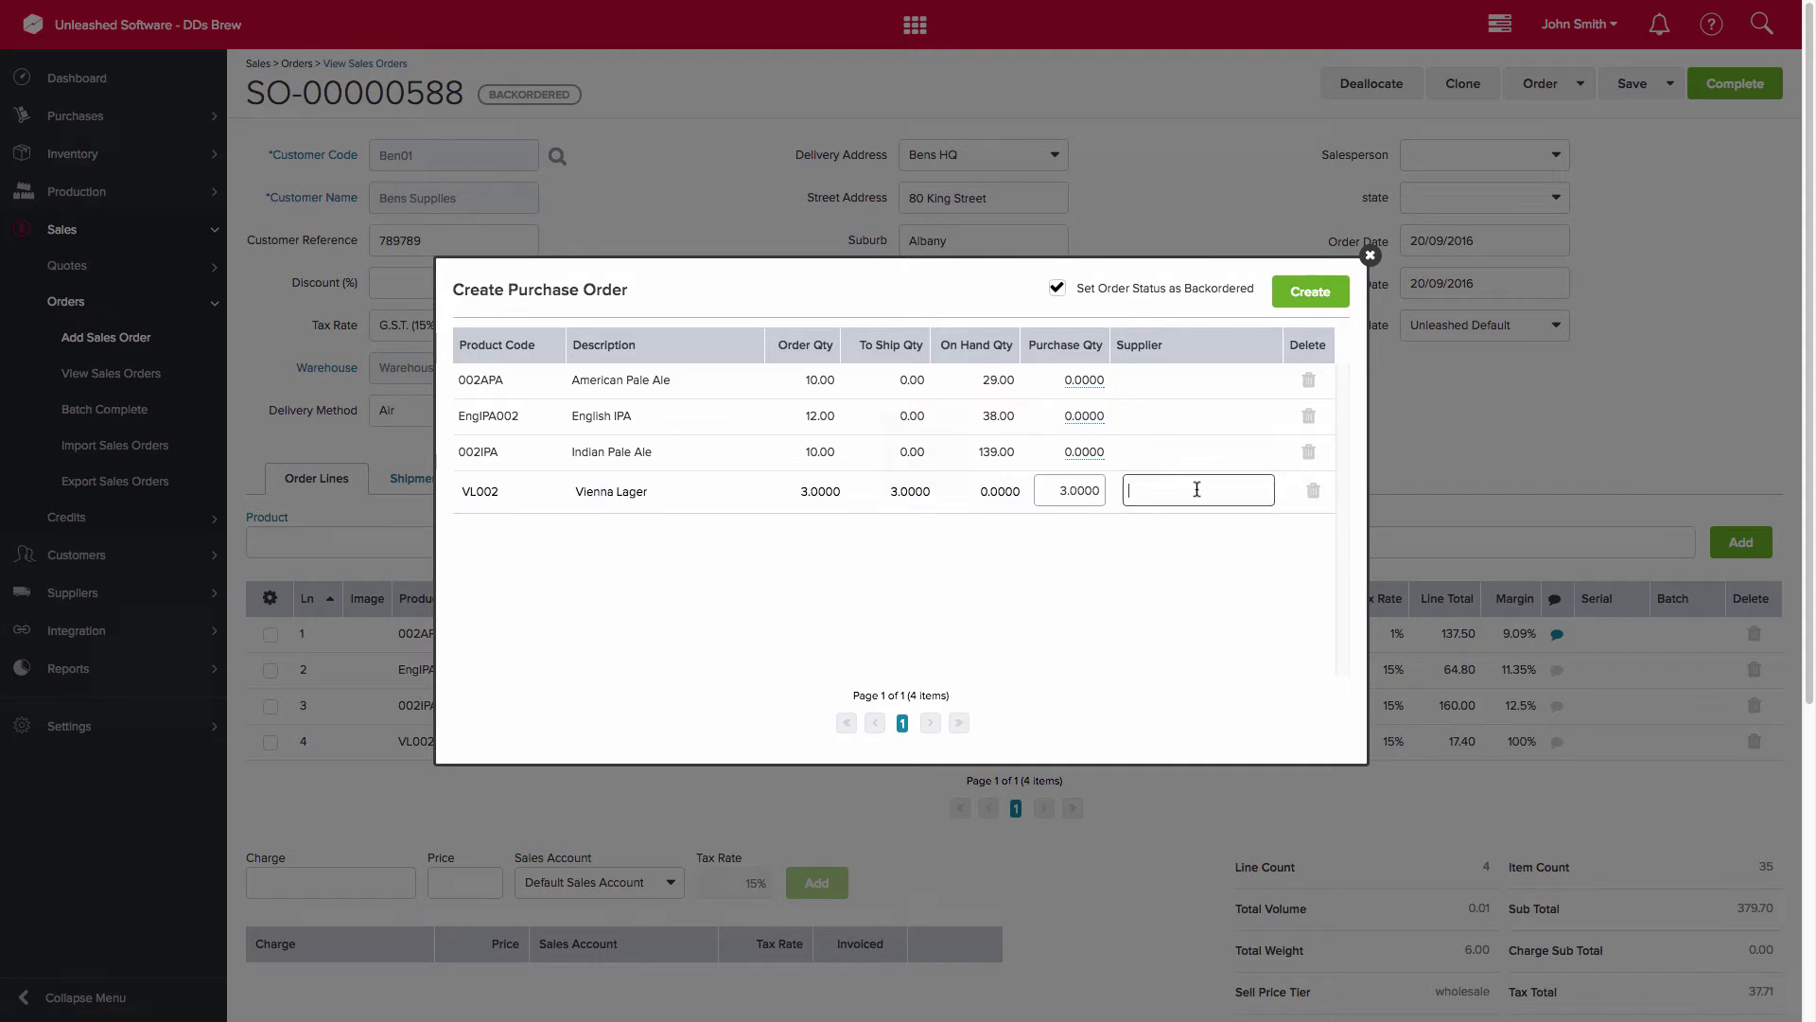
type("bond")
left_click(1199, 515)
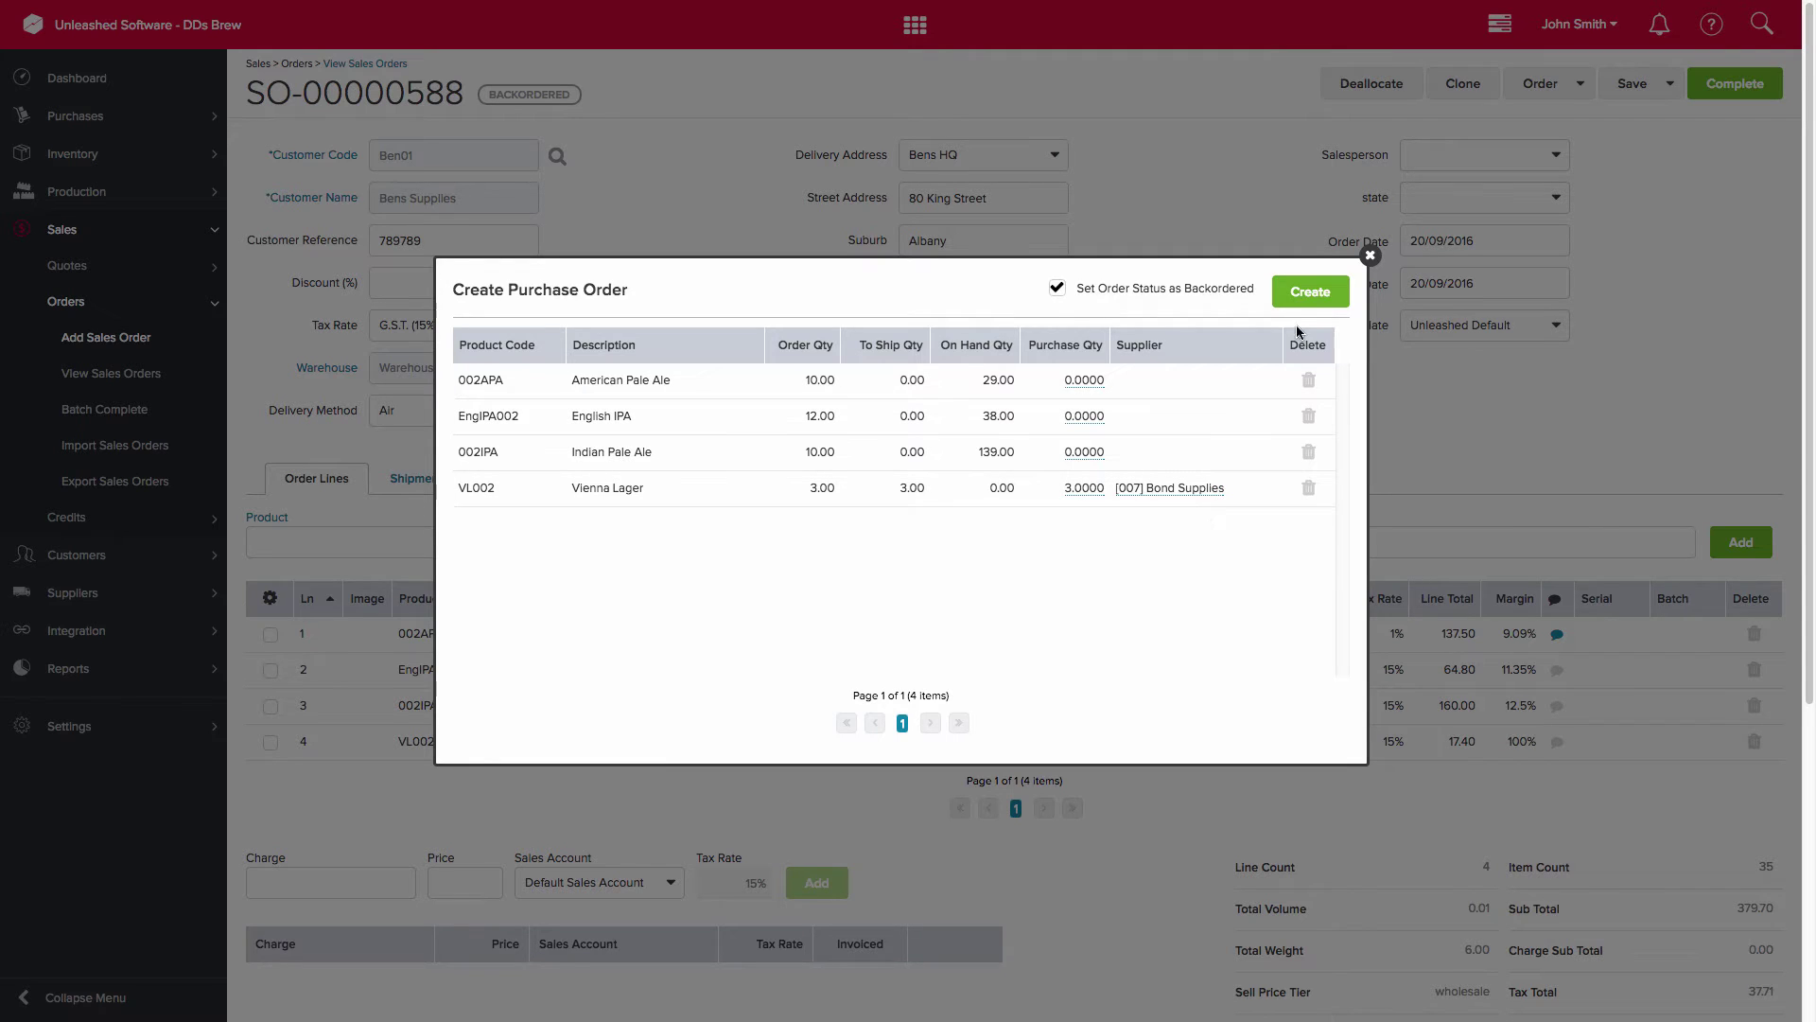
left_click(1309, 292)
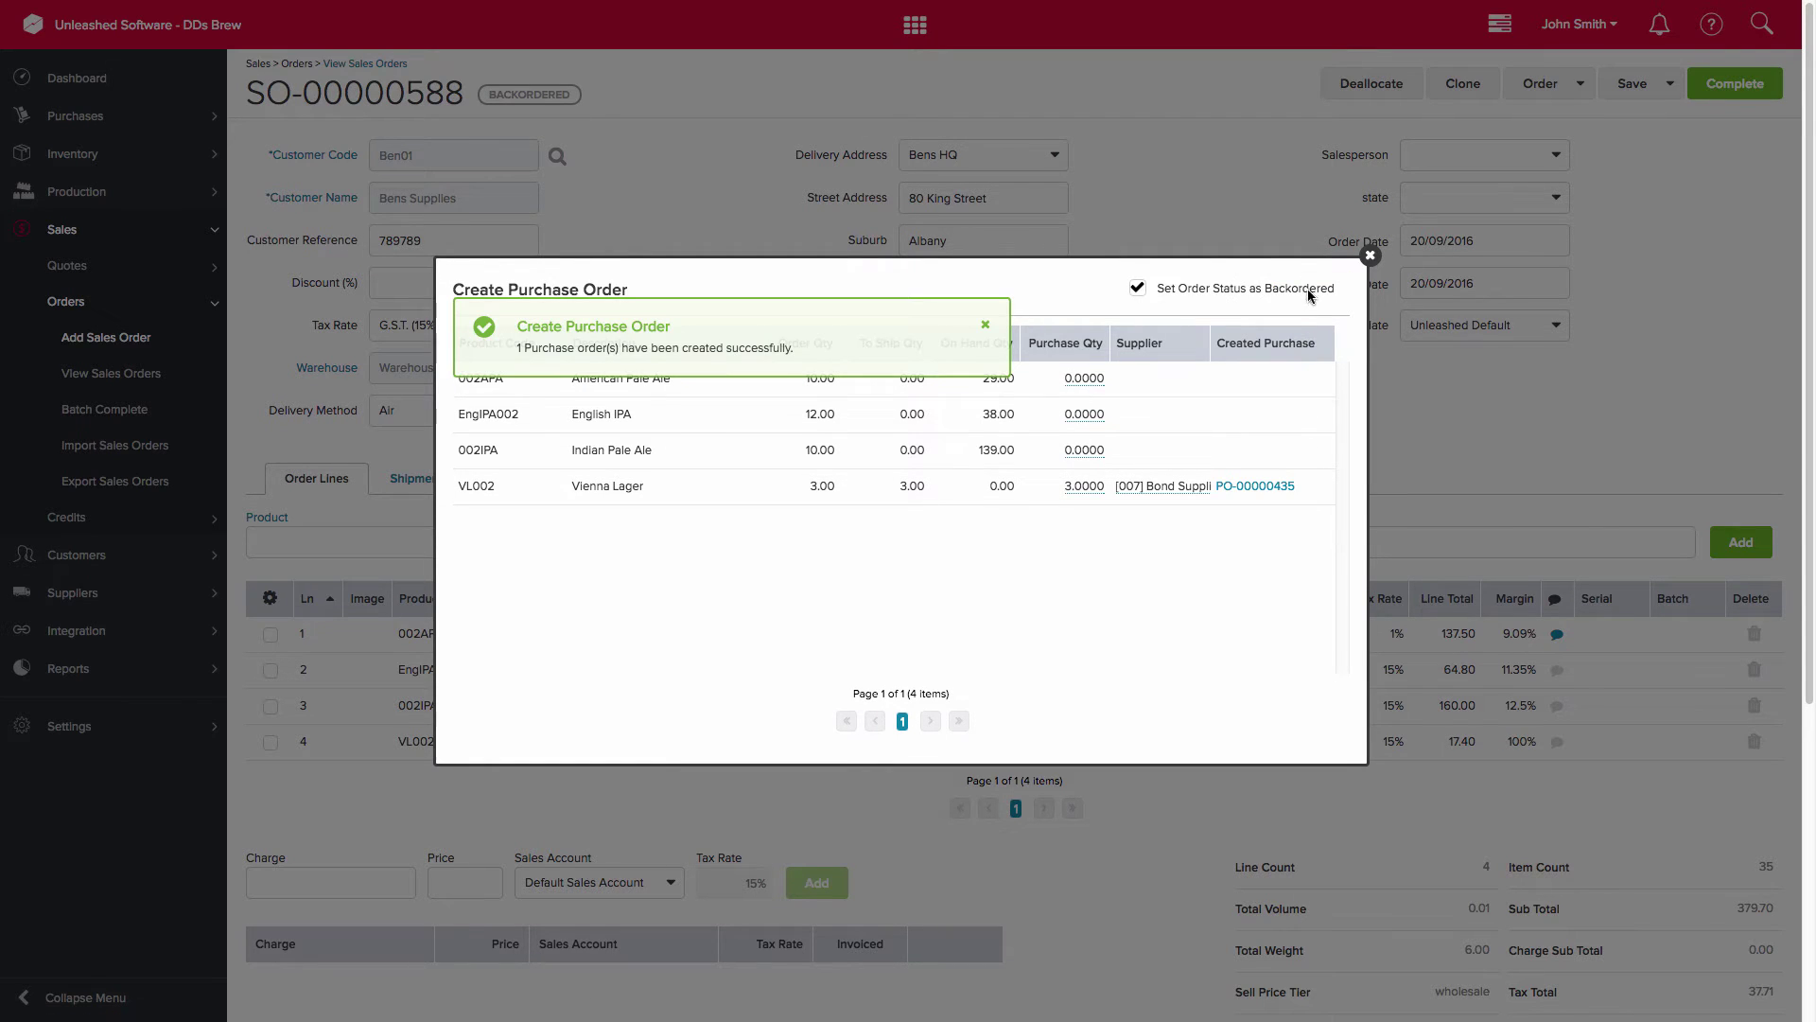
left_click(1294, 485)
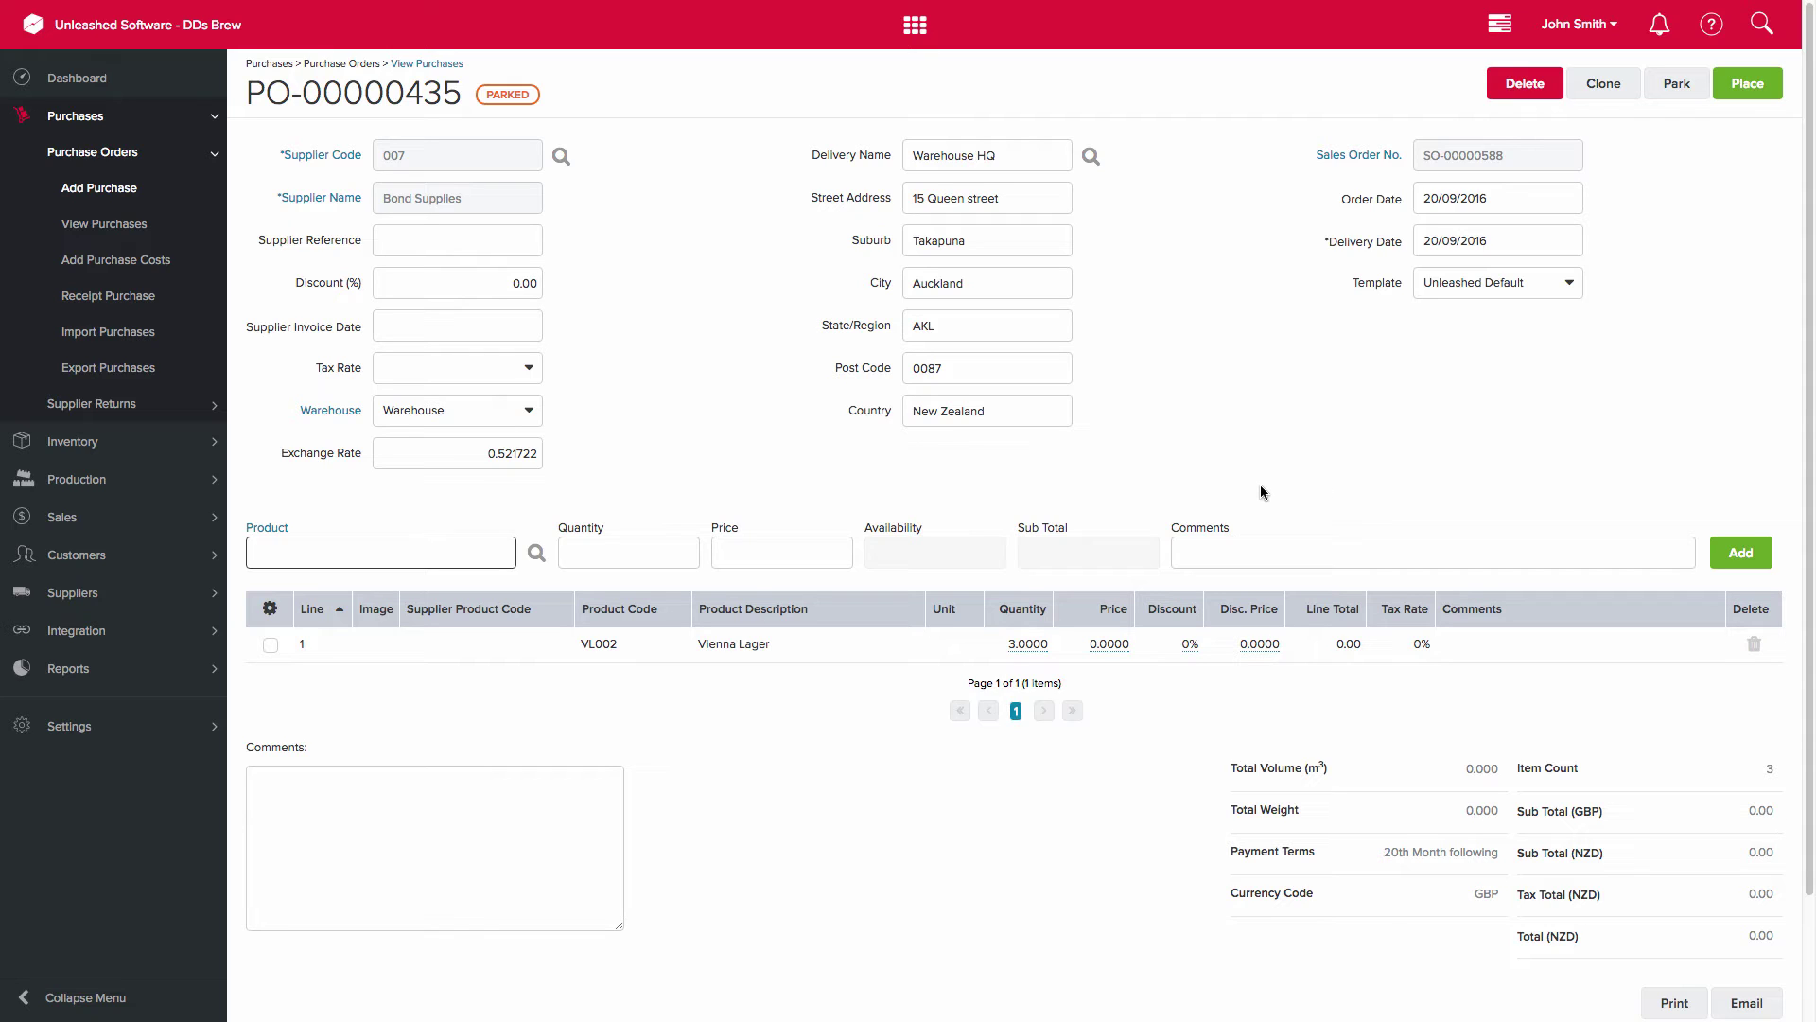
- Place the Bond Supplies purchase order for Vienna Lager and receipt it in full
left_click(1749, 87)
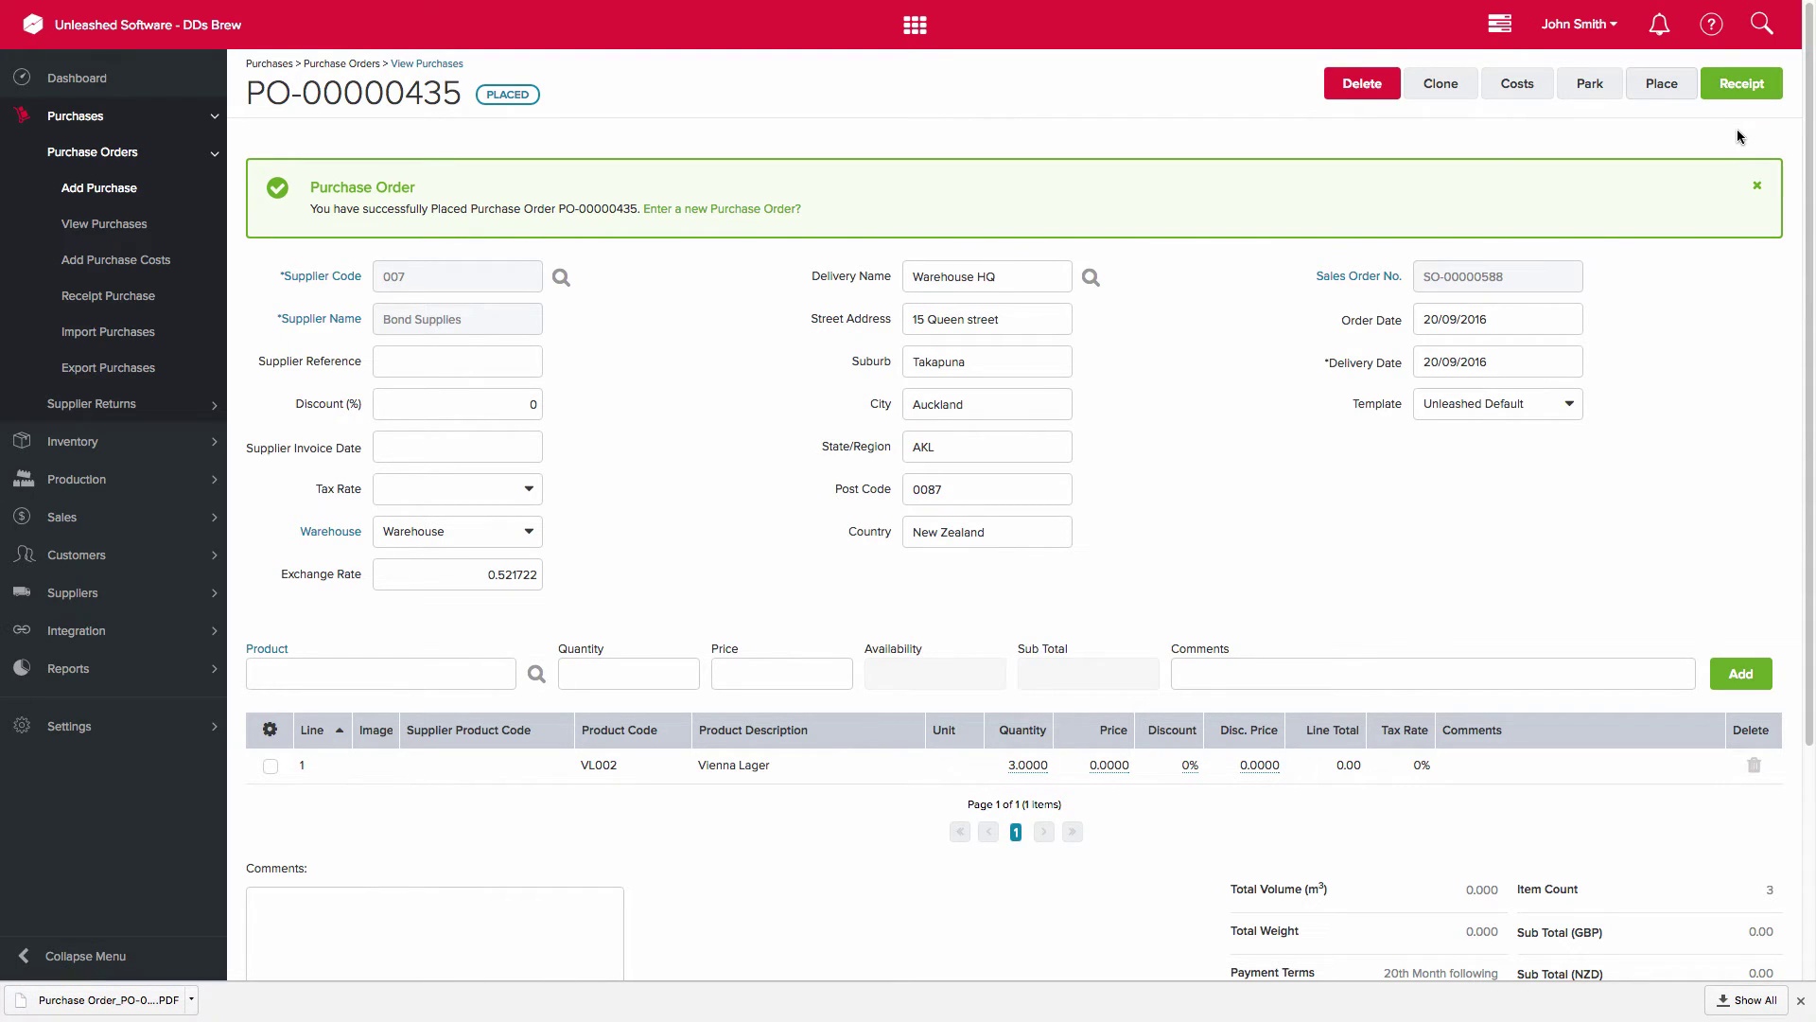
left_click(1741, 87)
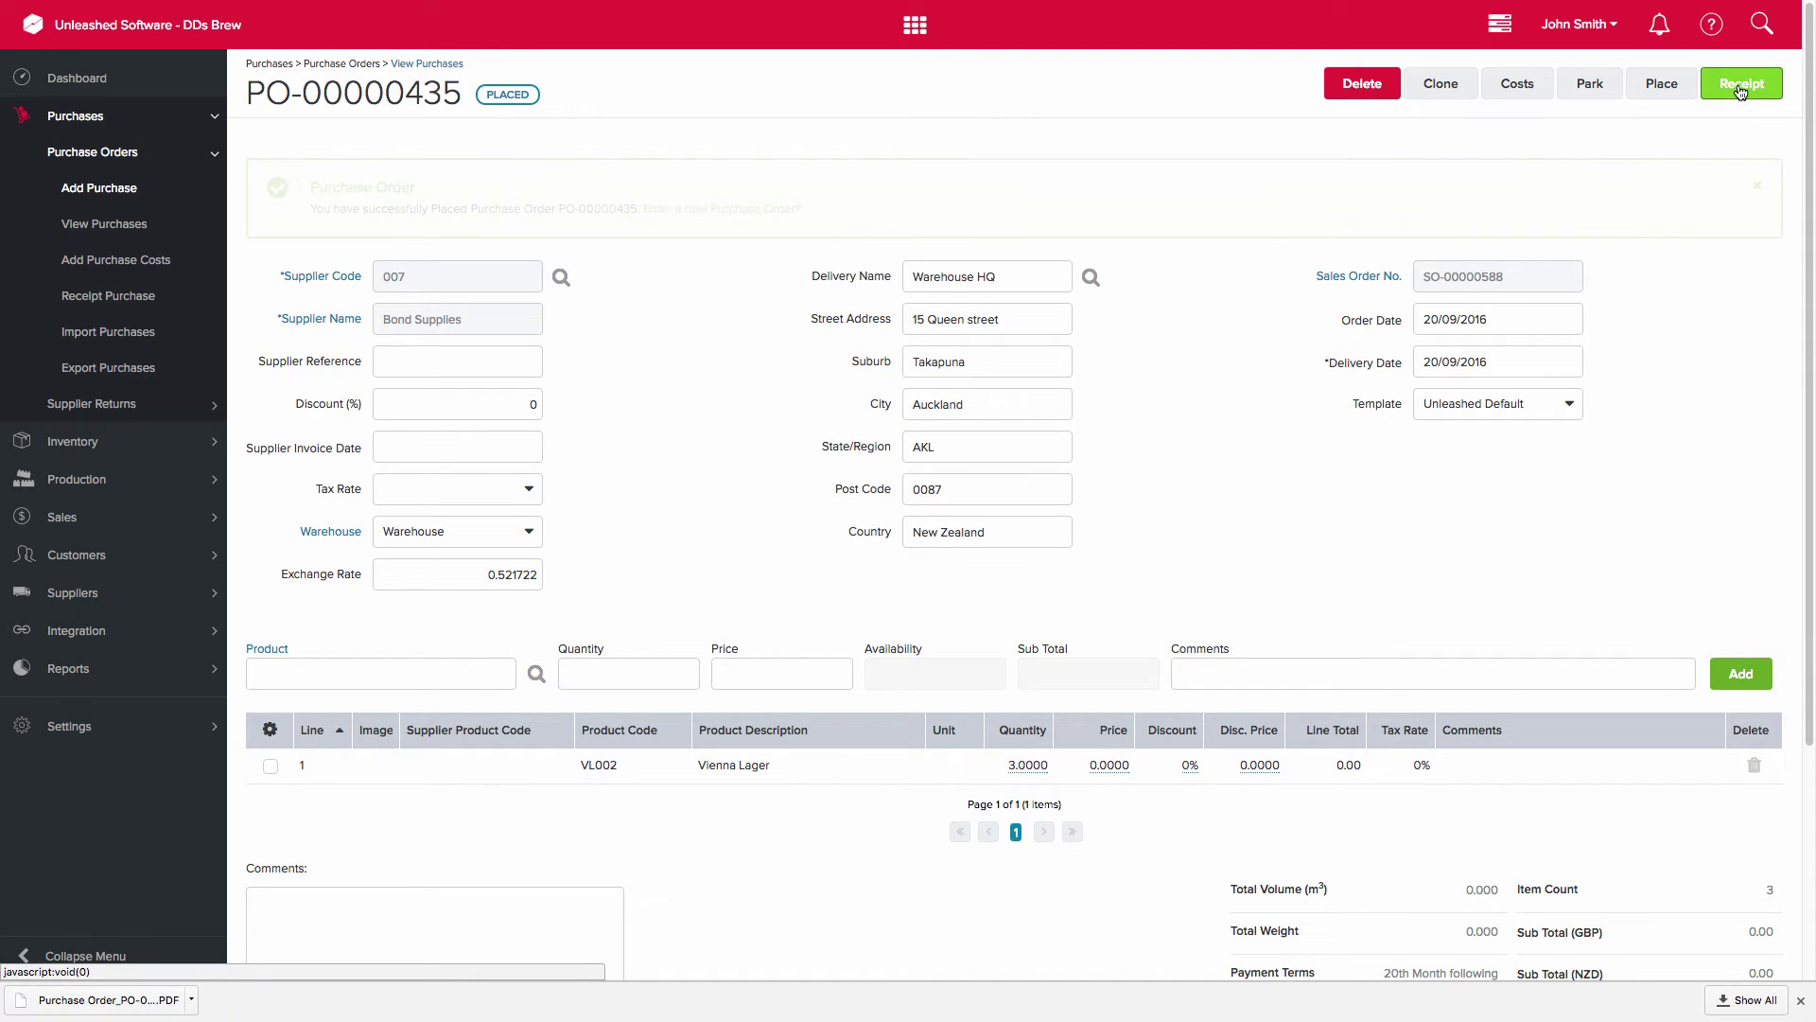
left_click(1740, 87)
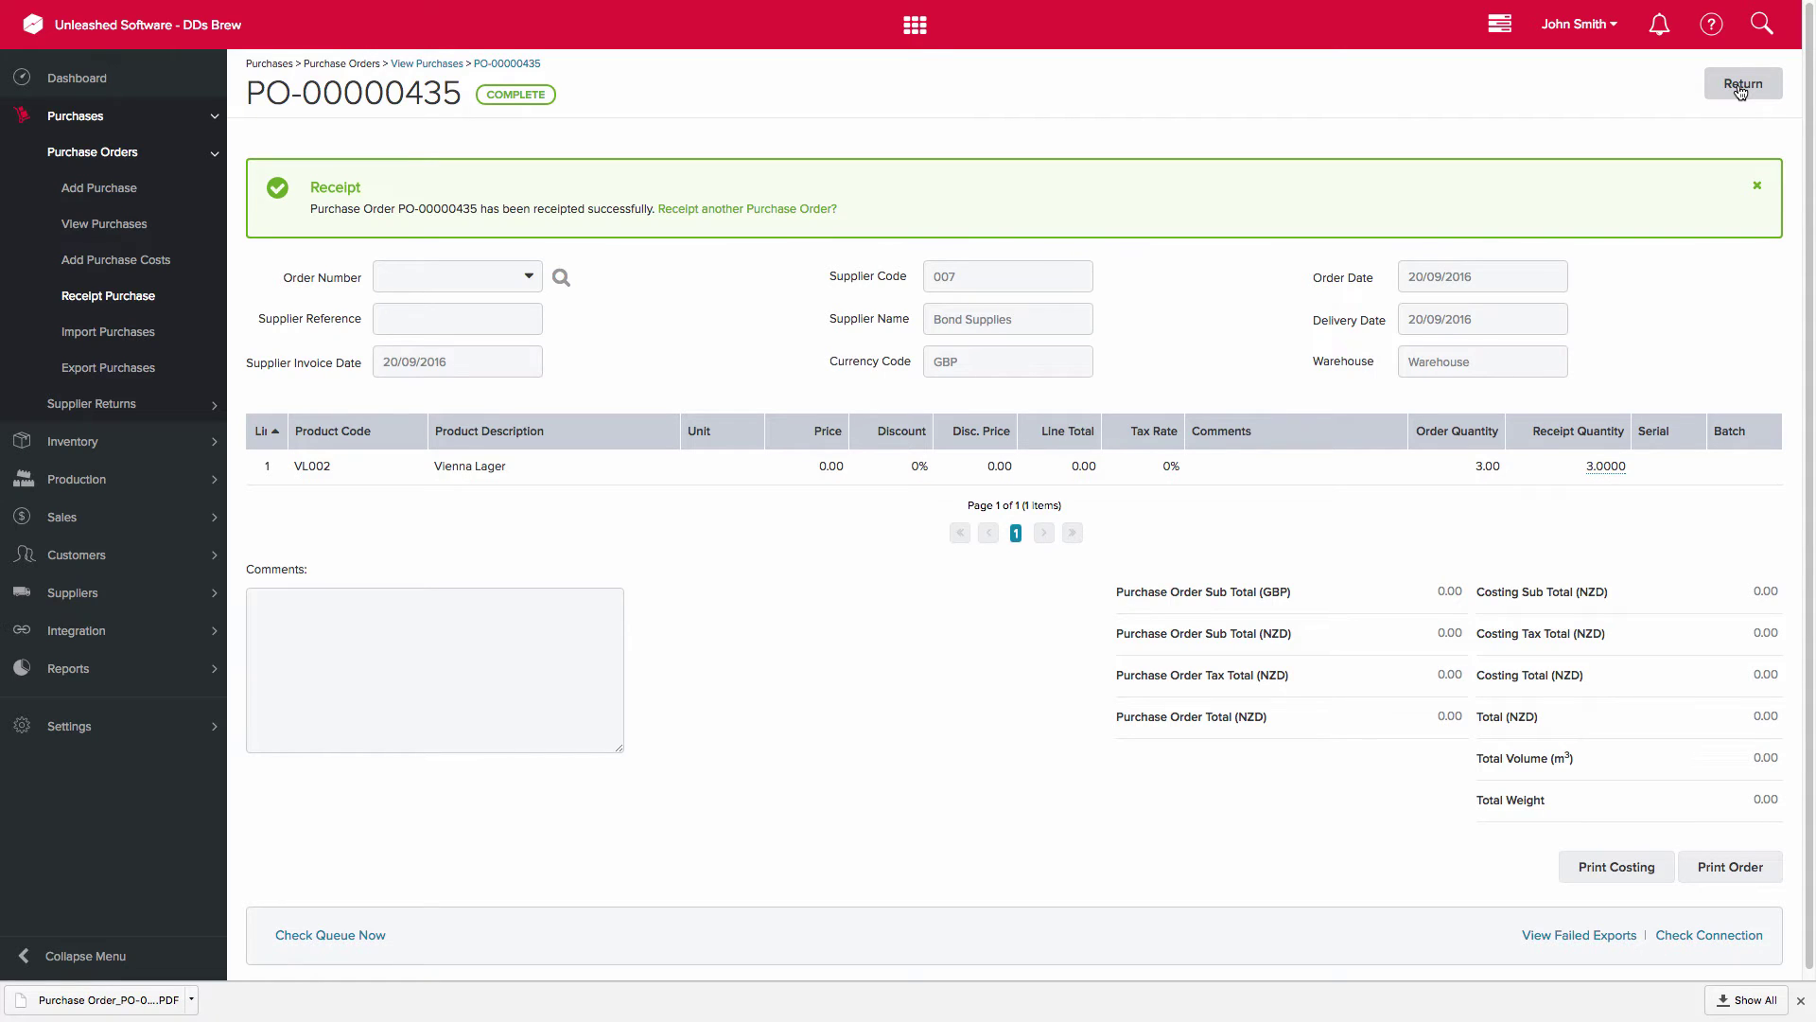
- Open the Backorder Enquiry sales report and expand the newest backordered Ben01 order to check which lines can ship
left_click(80, 671)
left_click(63, 811)
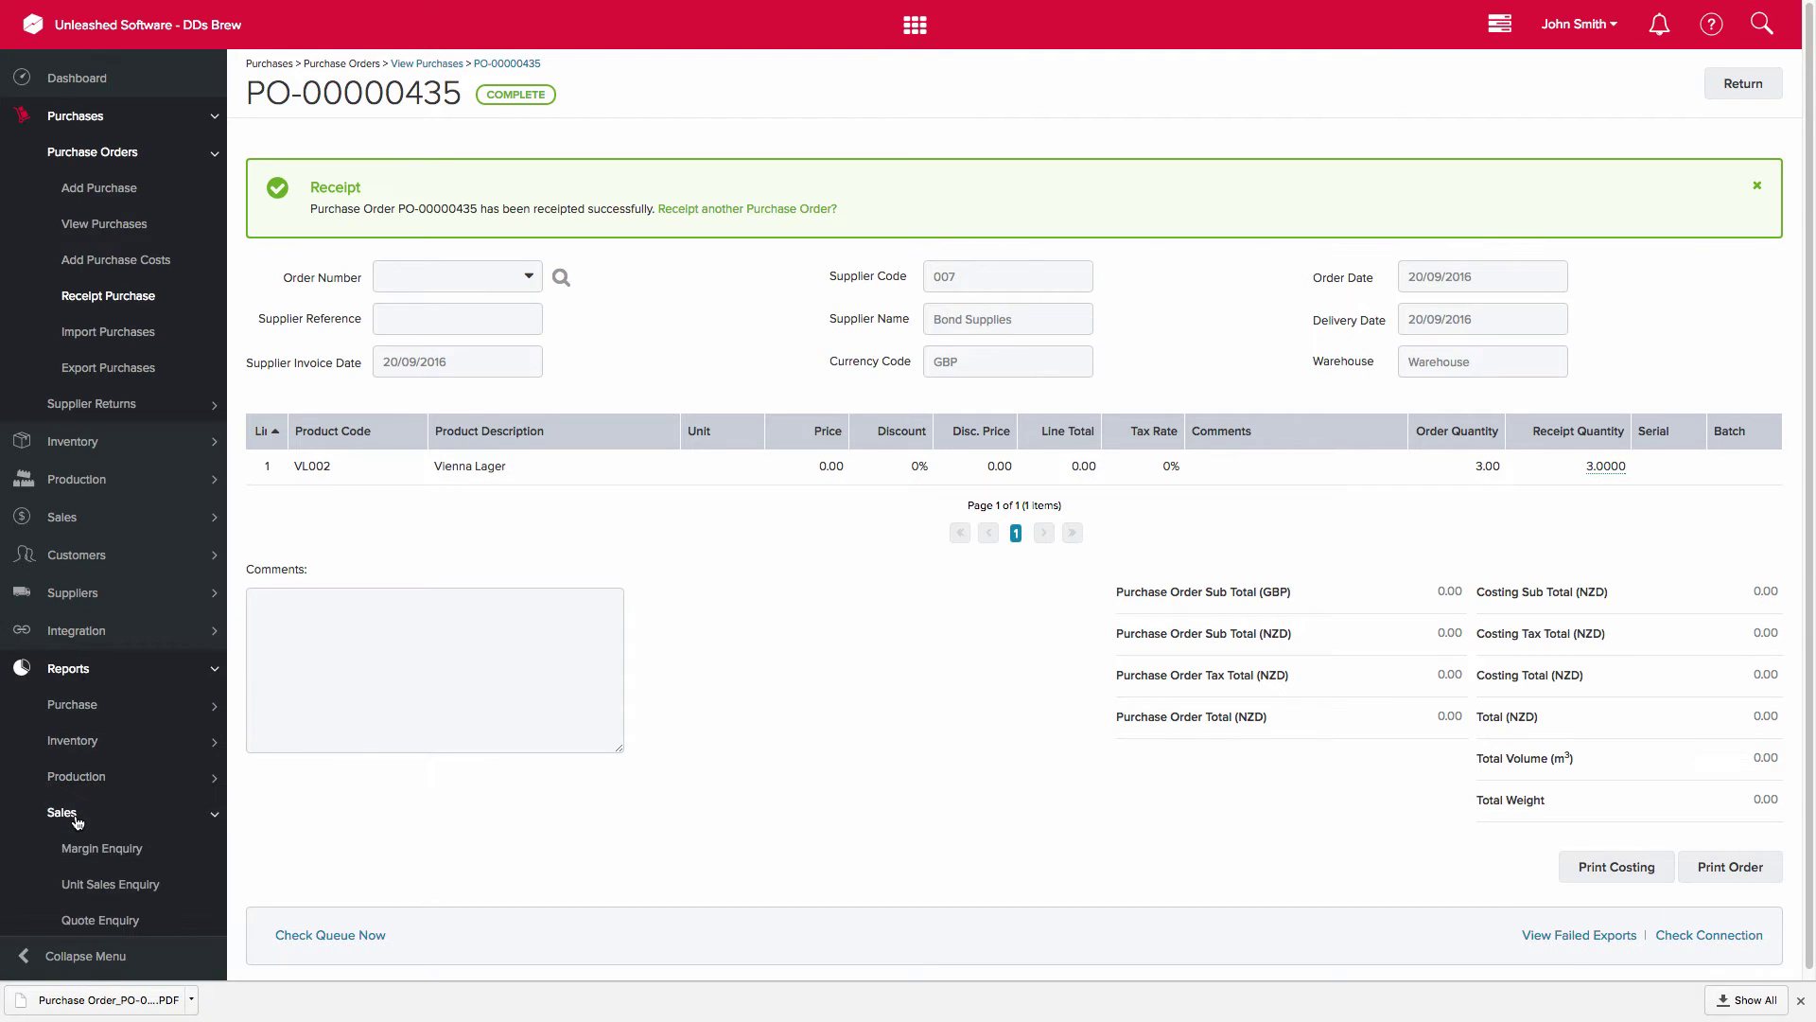
scroll(85, 823, "down", 3)
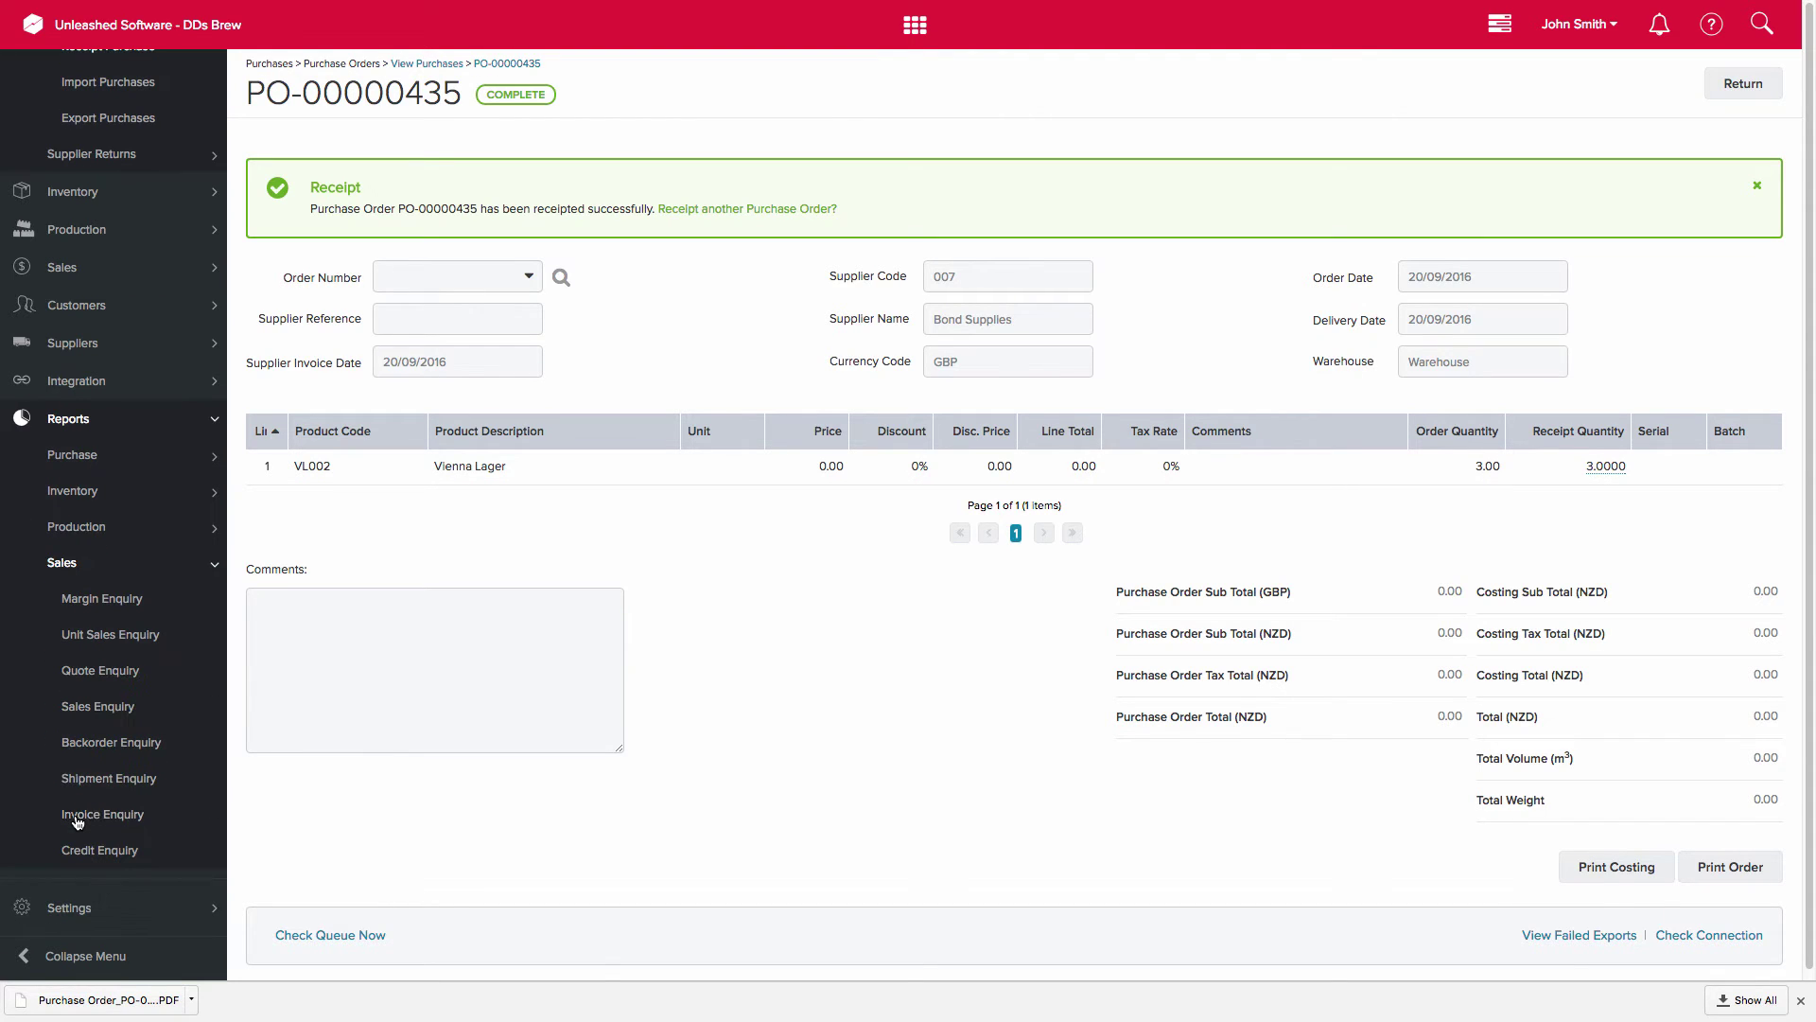
left_click(124, 747)
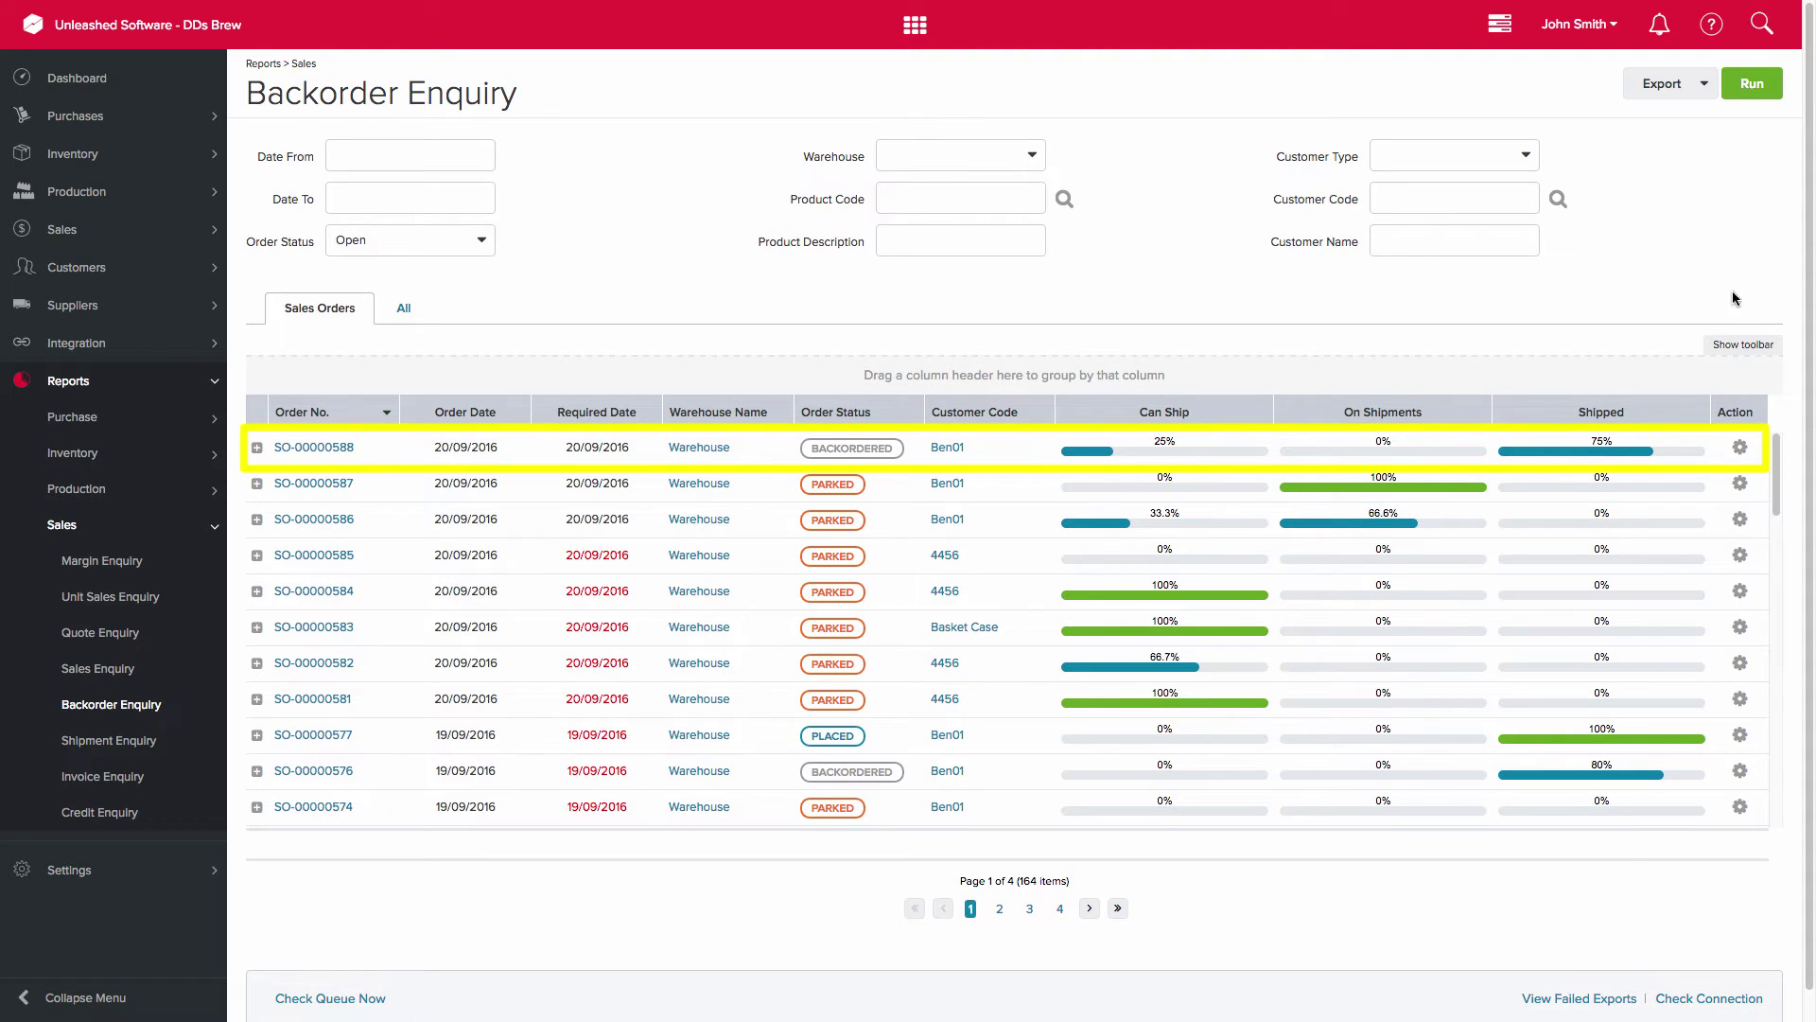
left_click(256, 448)
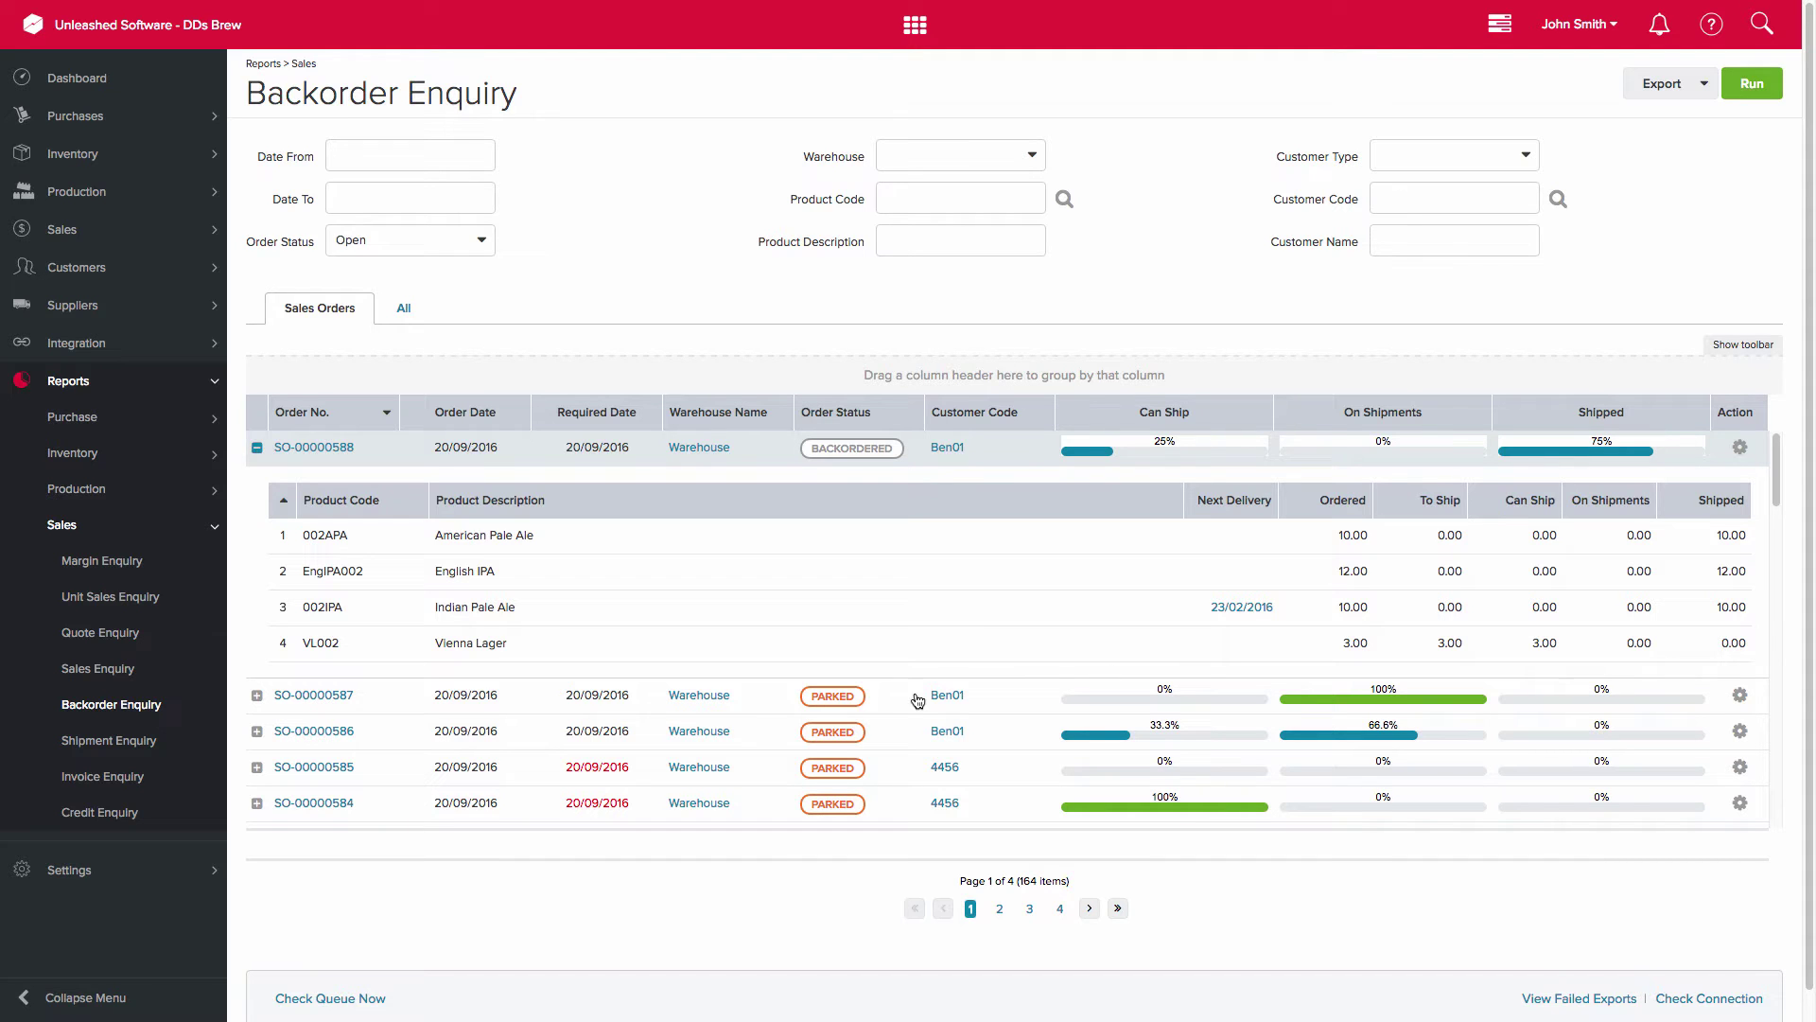
- Open the backordered Ben01 order, then create and dispatch a shipment for its outstanding Vienna Lager line
left_click(335, 448)
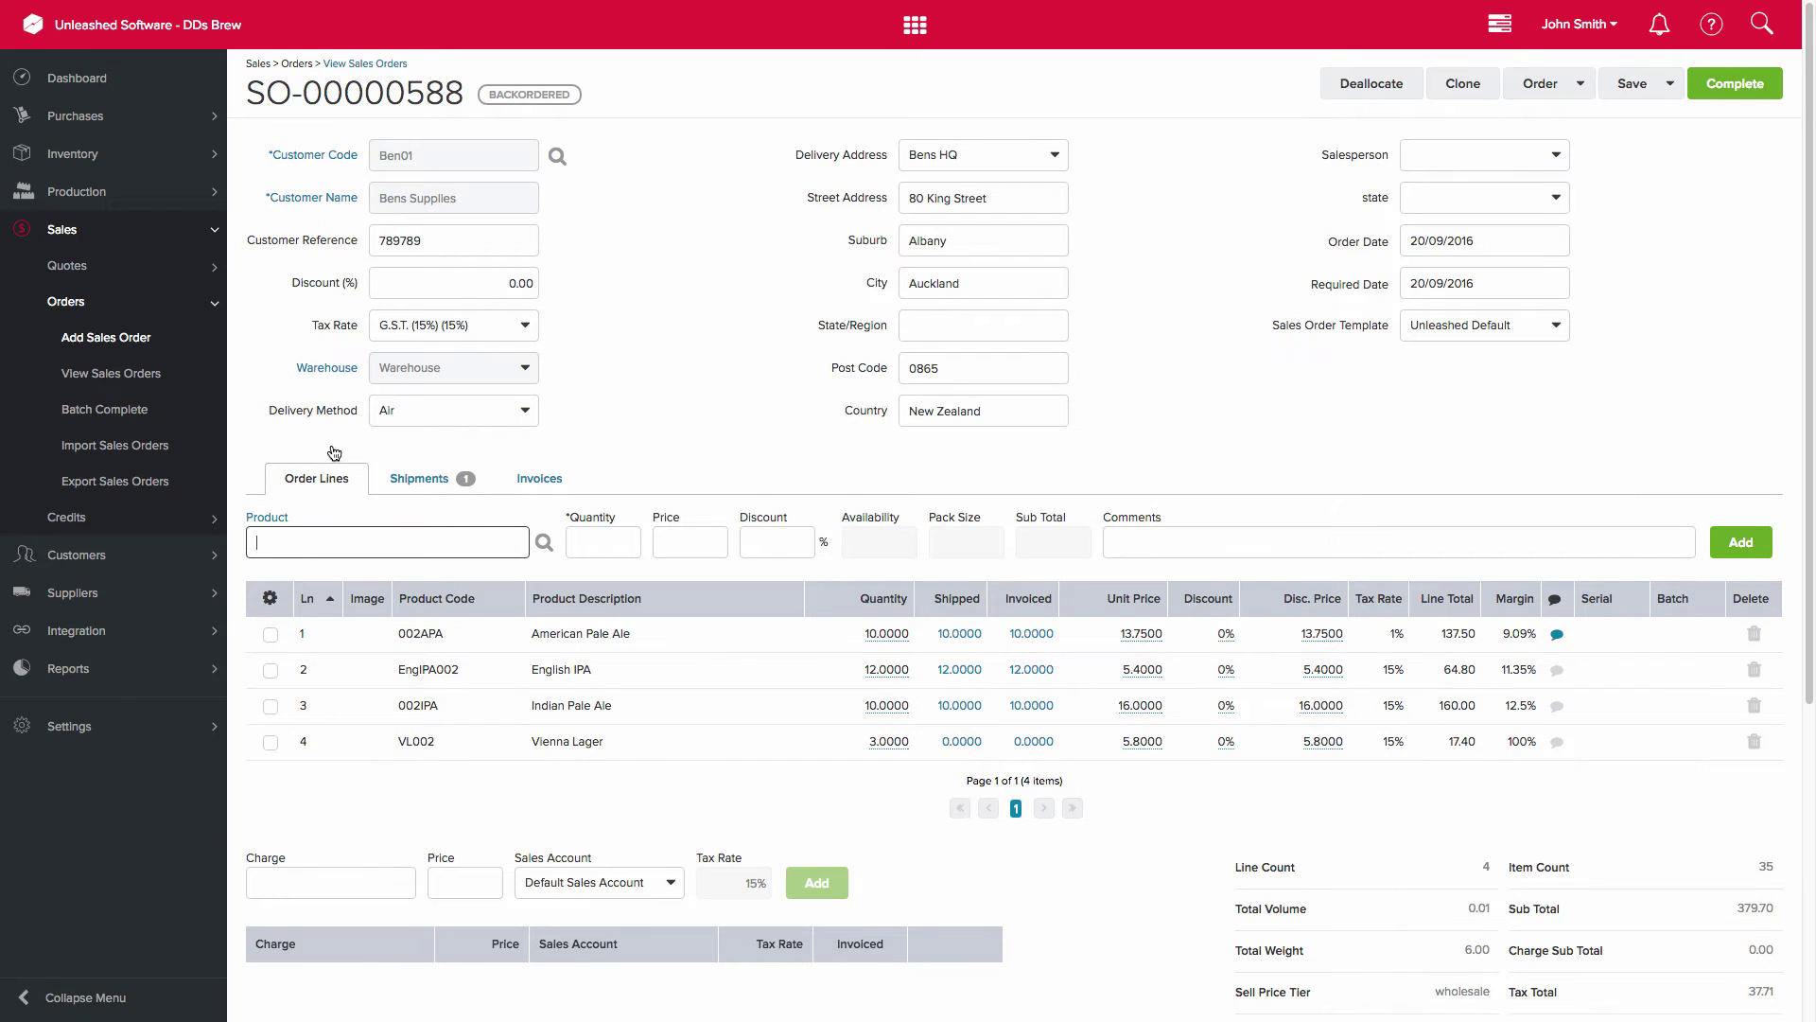
left_click(1582, 83)
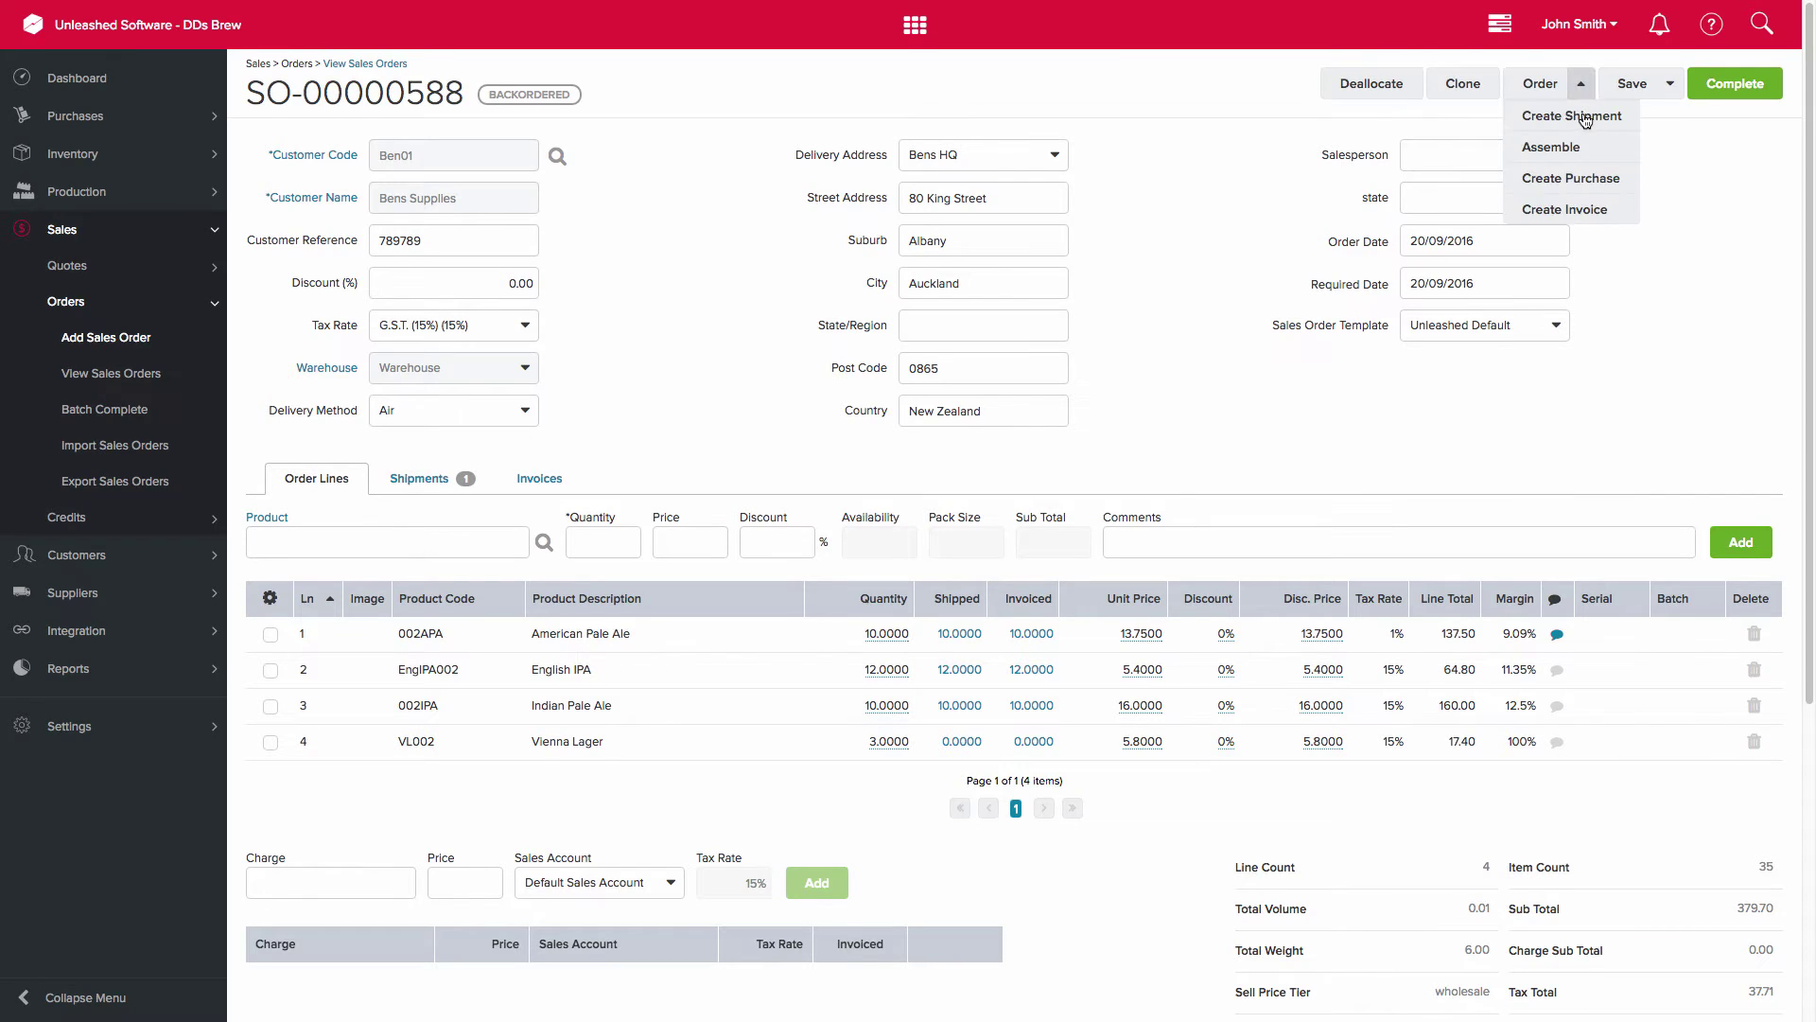
left_click(1586, 118)
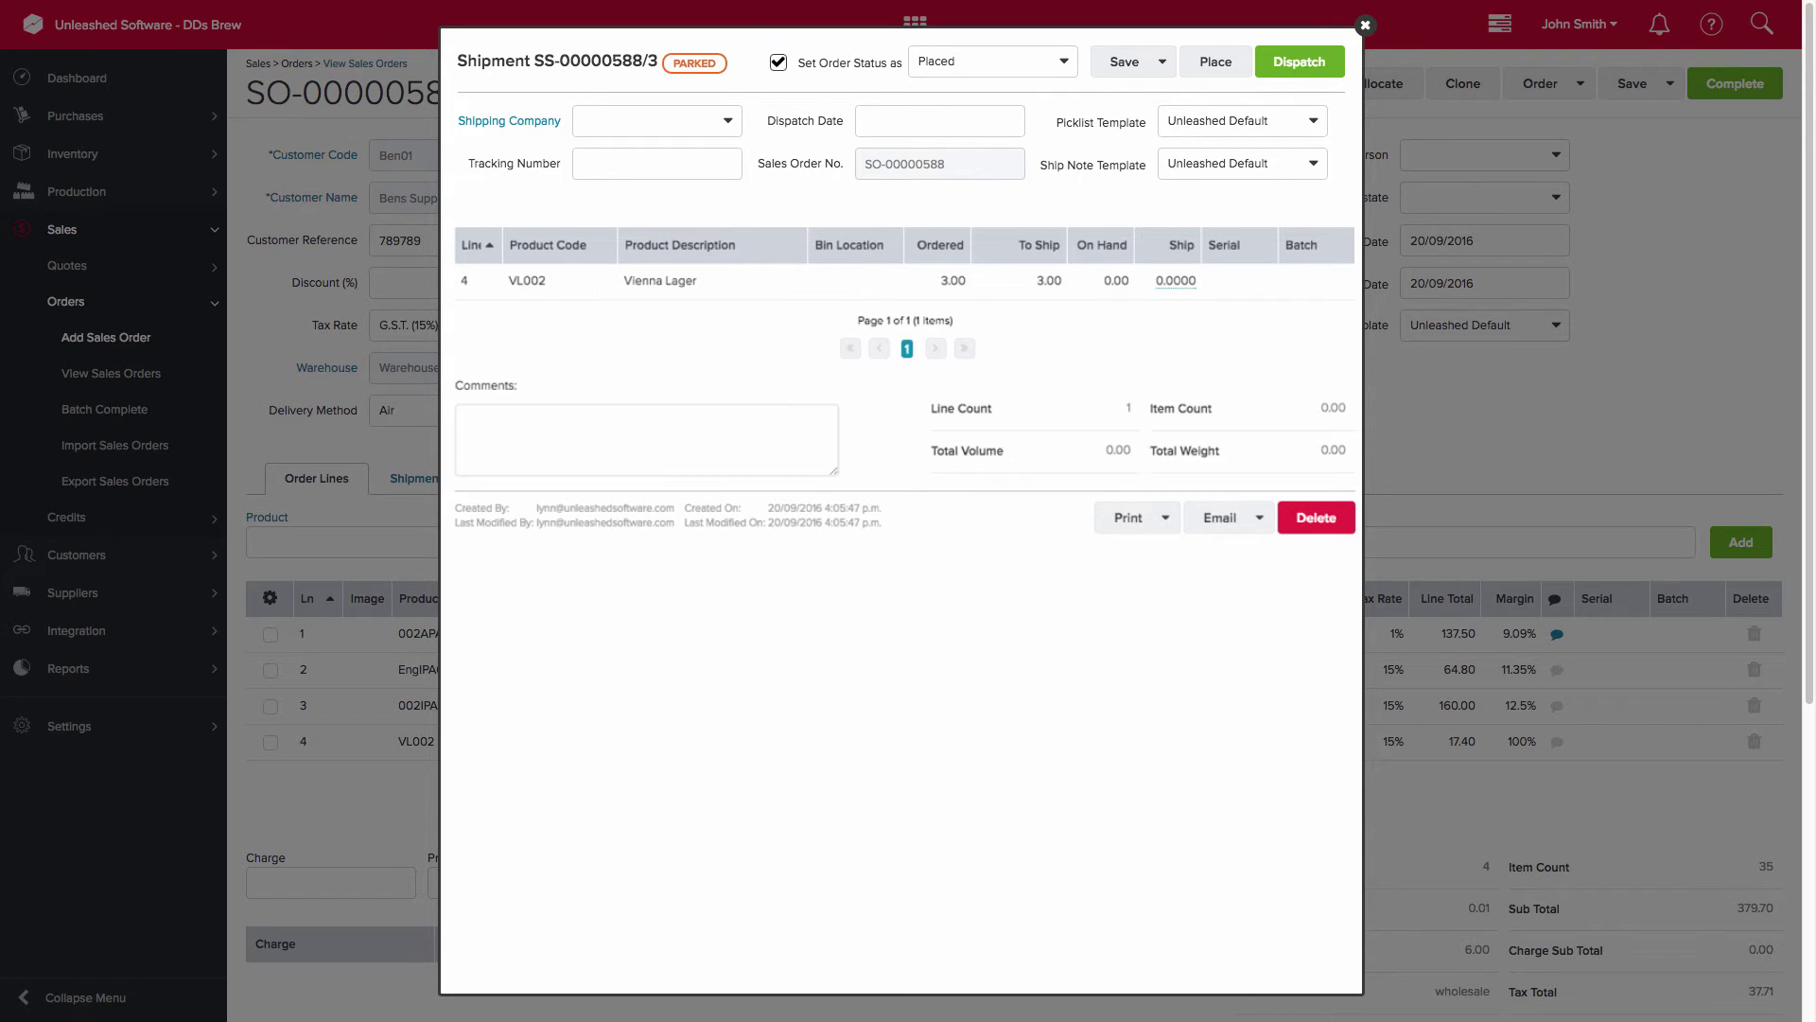
left_click(1299, 63)
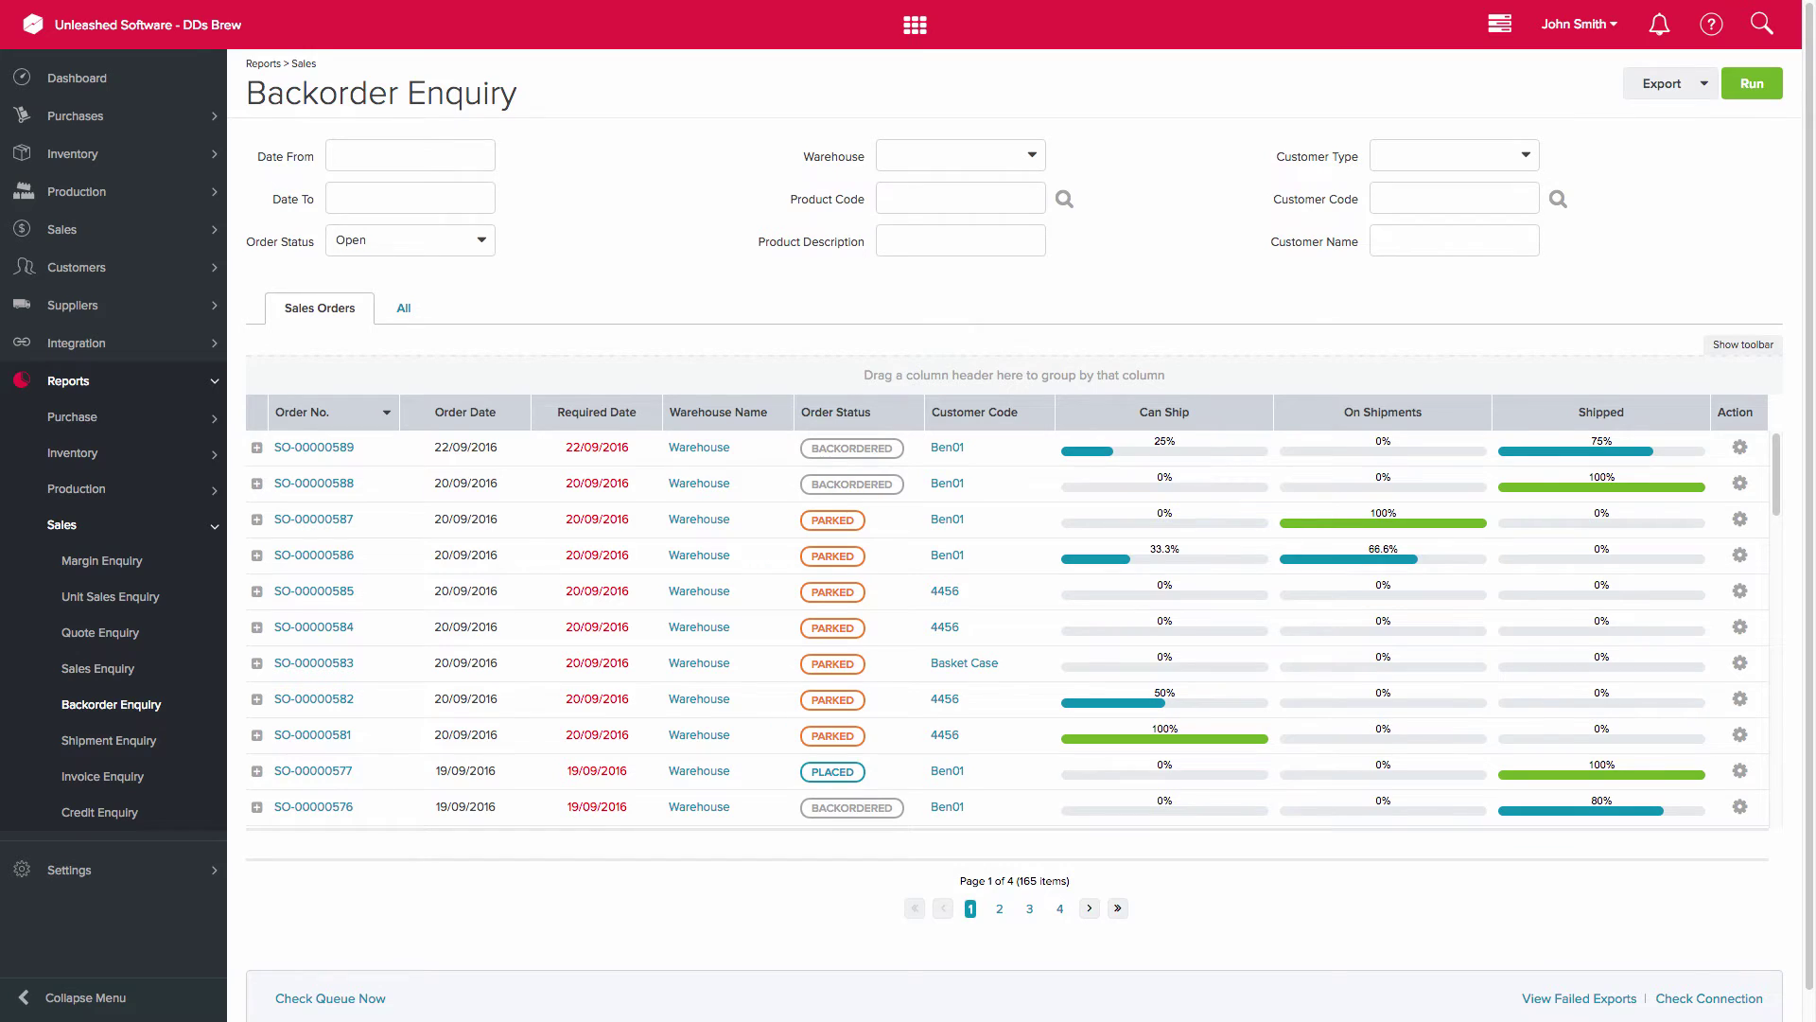
- Open the sales orders list and add the hidden On Shipments and Invoiced columns to its grid
left_click(61, 229)
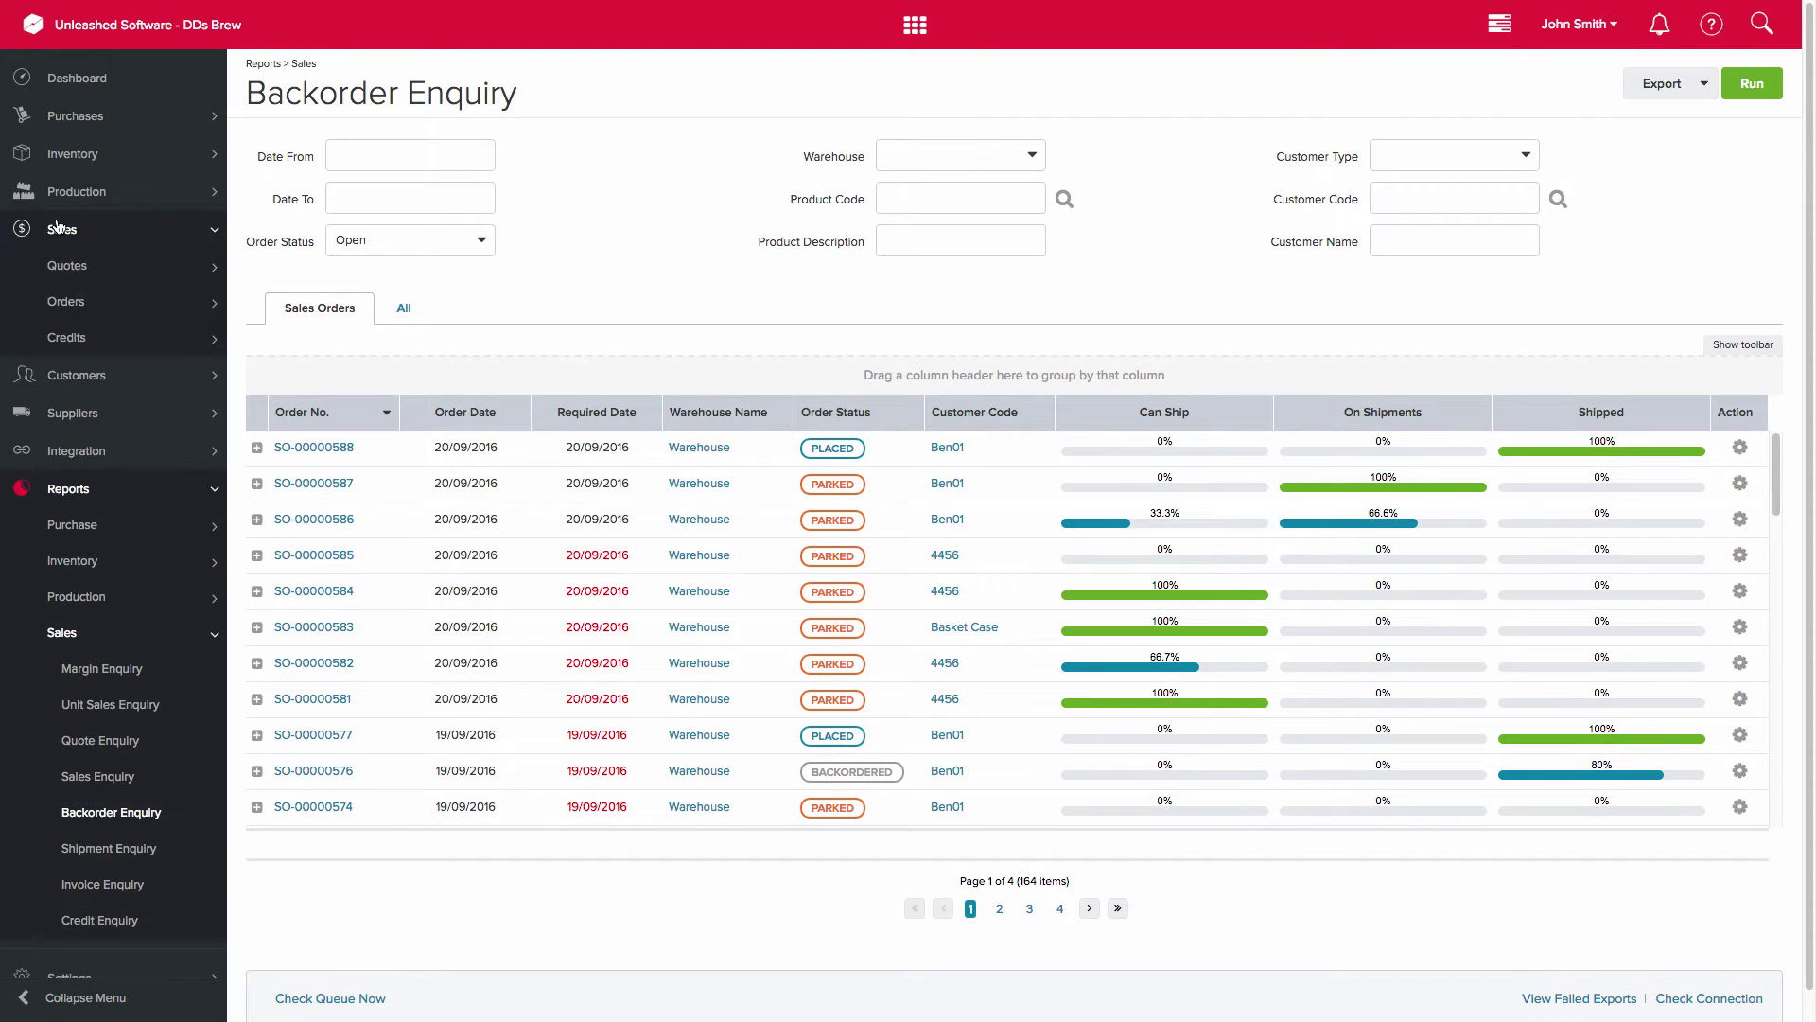
left_click(69, 304)
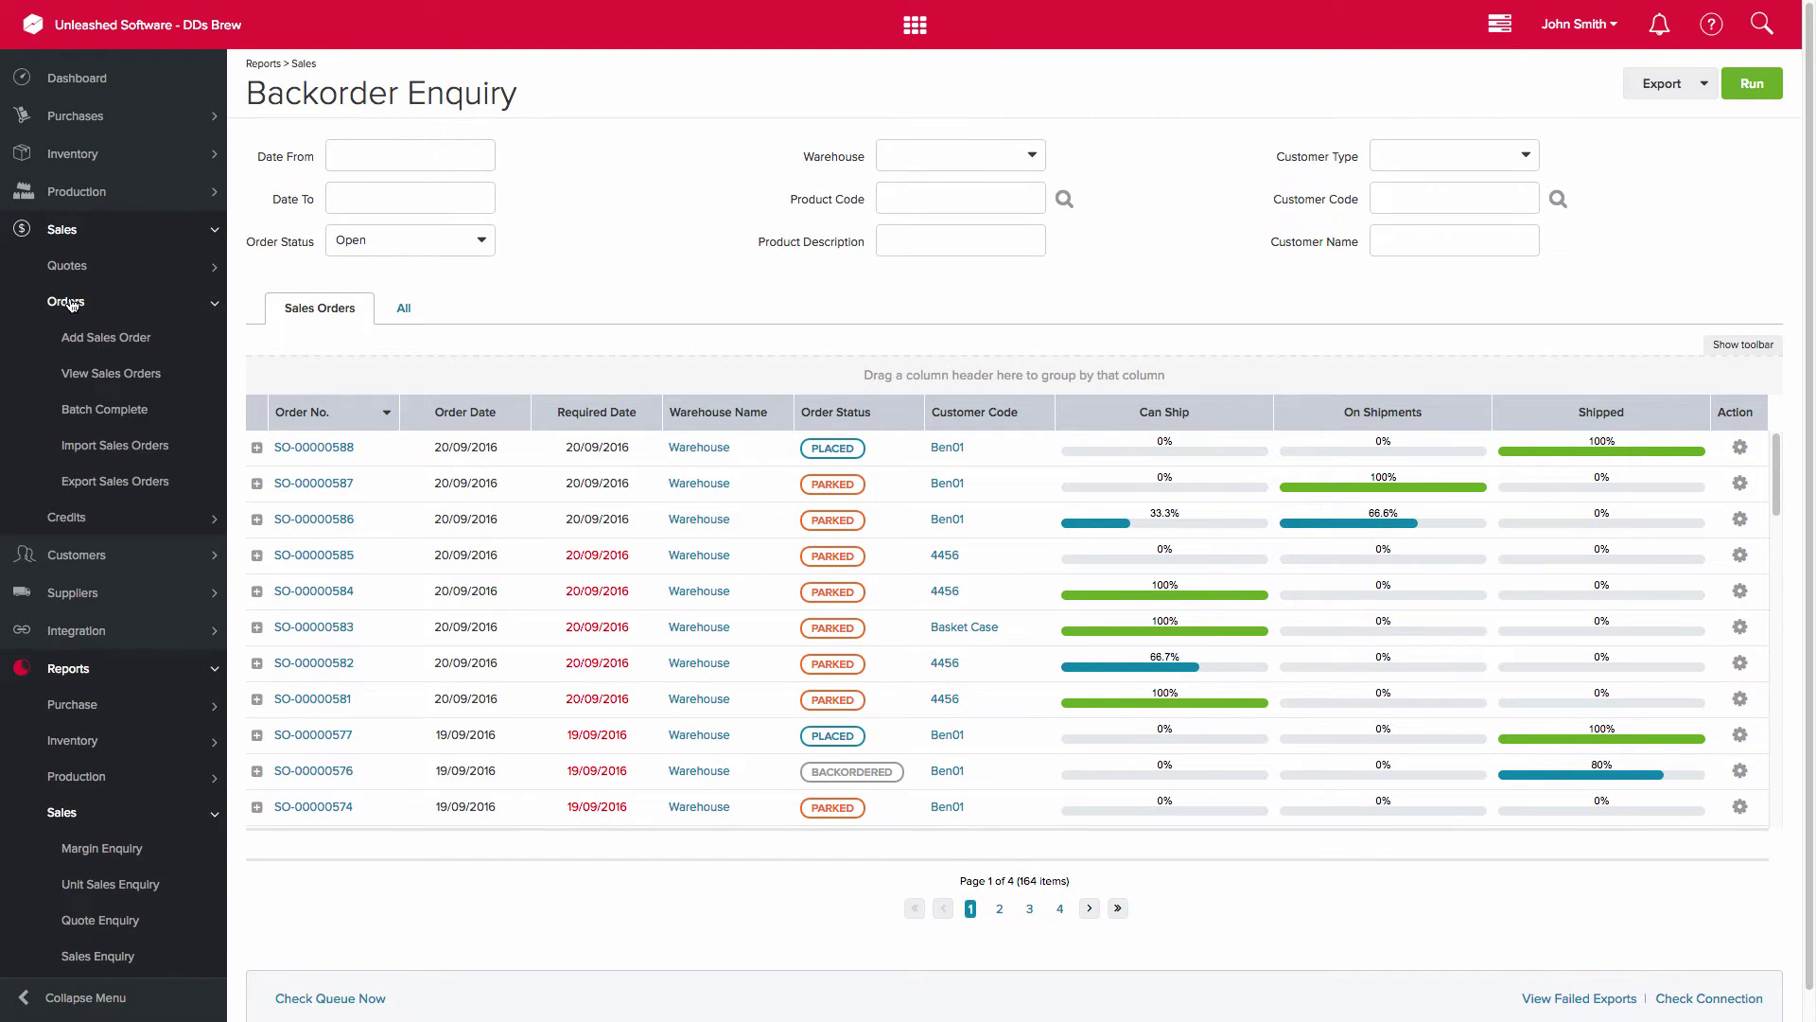
left_click(108, 374)
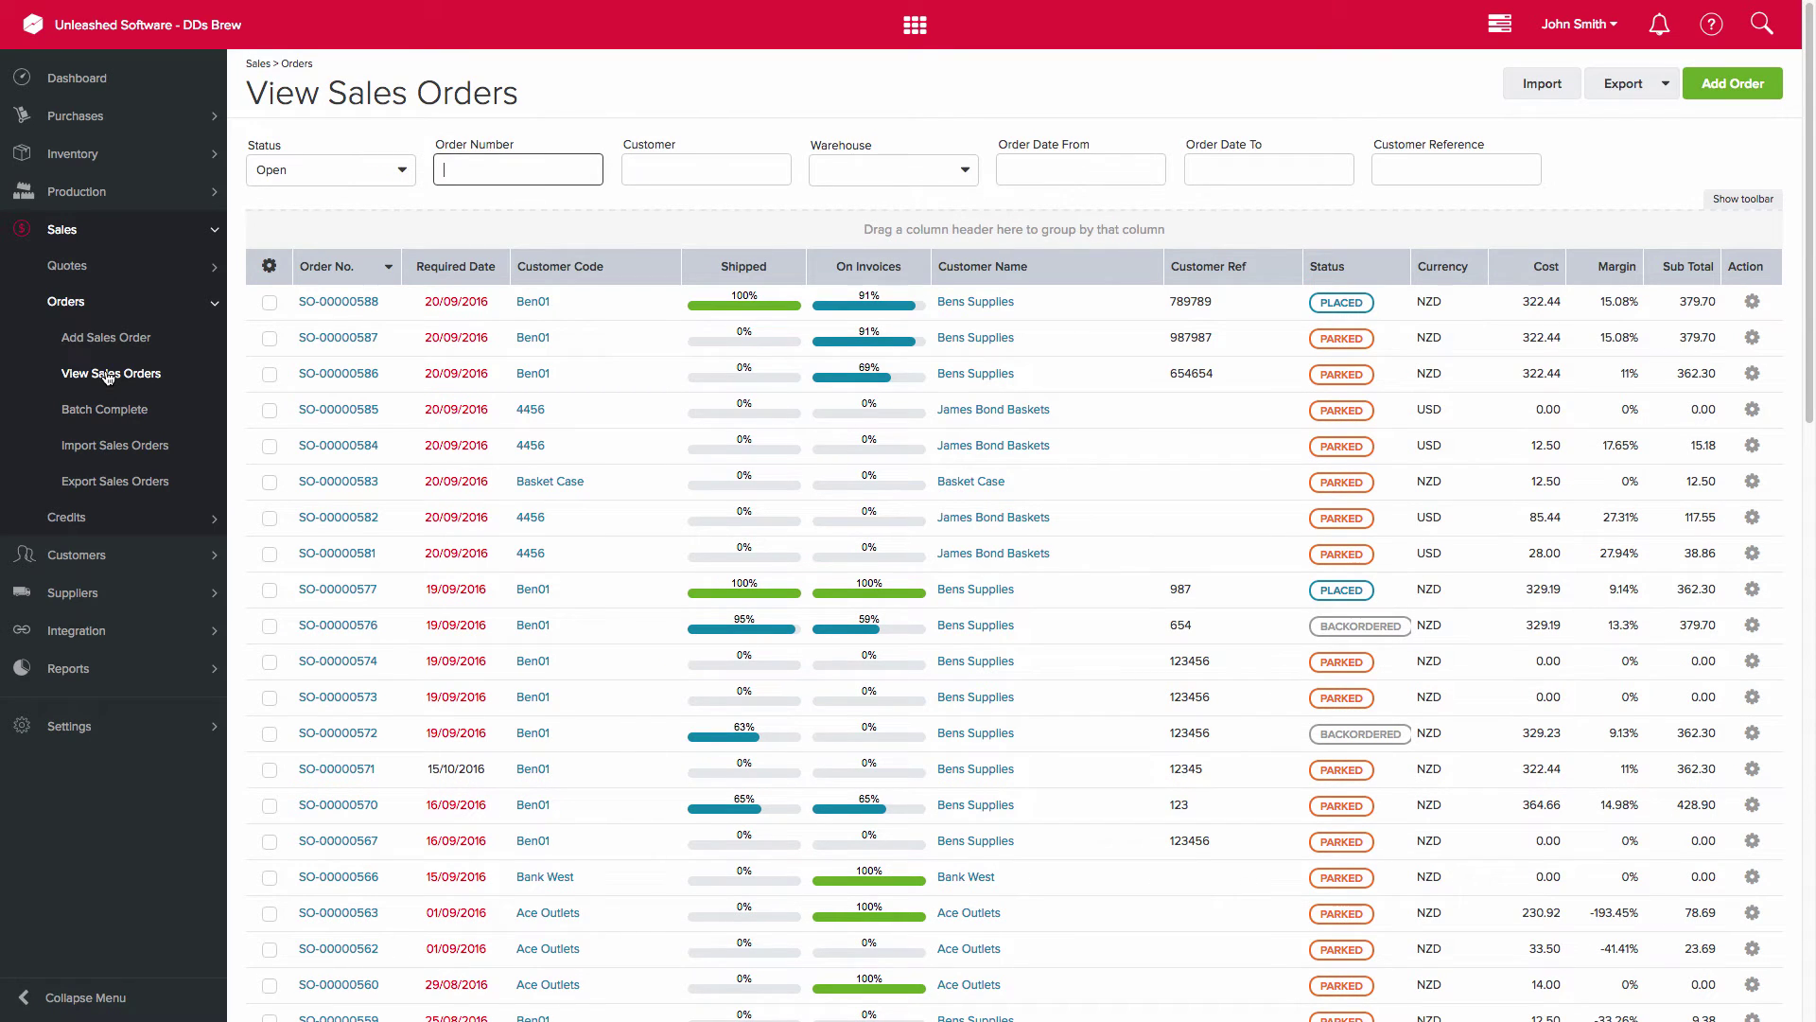
left_click(1747, 198)
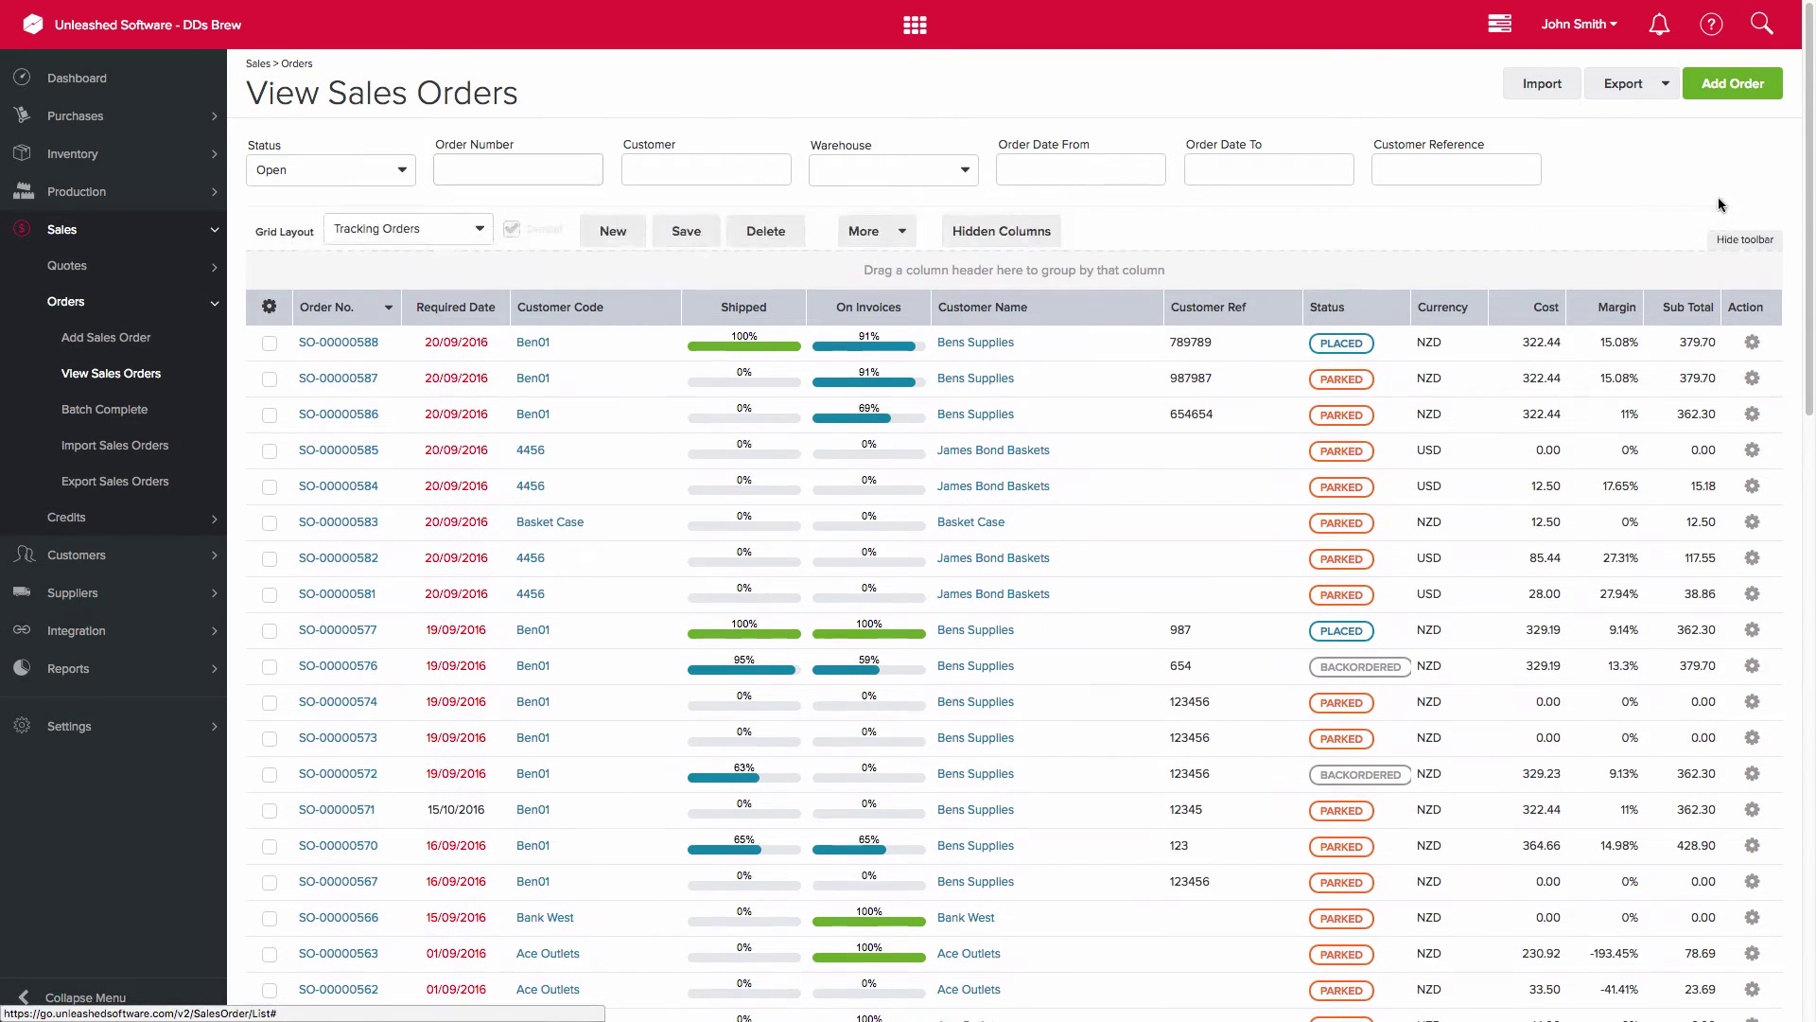
left_click(1007, 236)
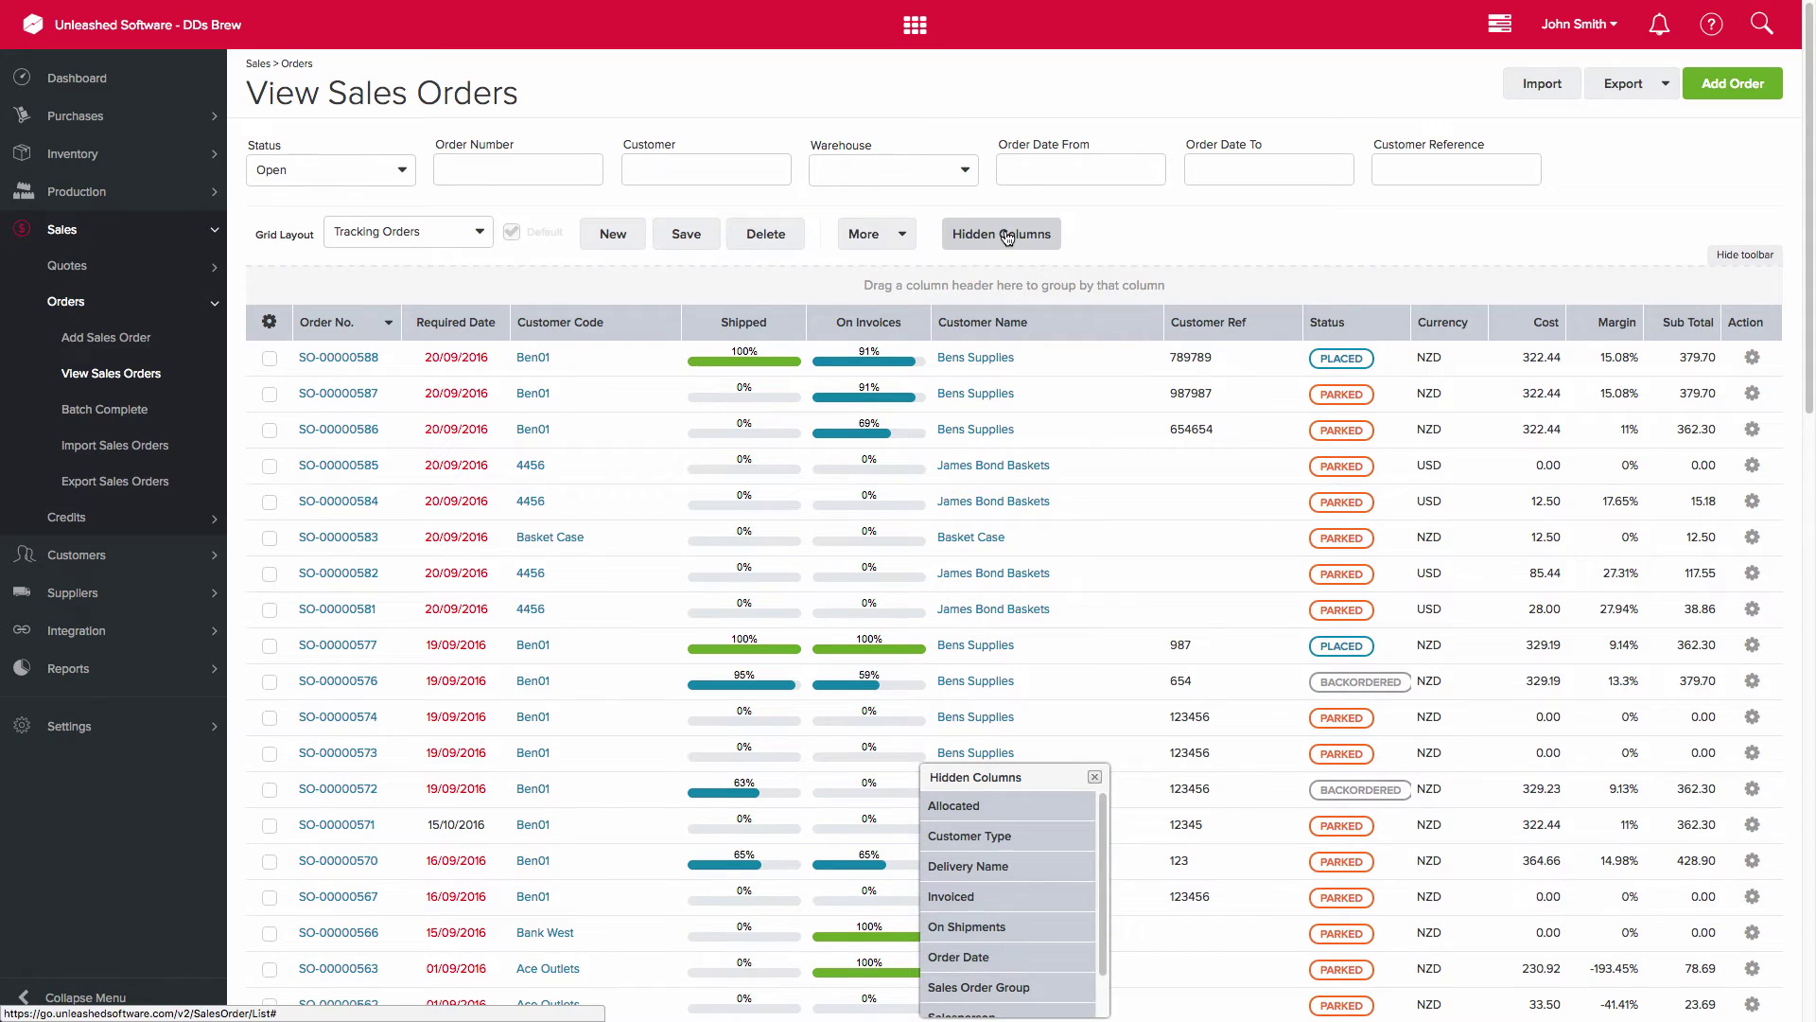
left_click_drag(1021, 776, 1220, 398)
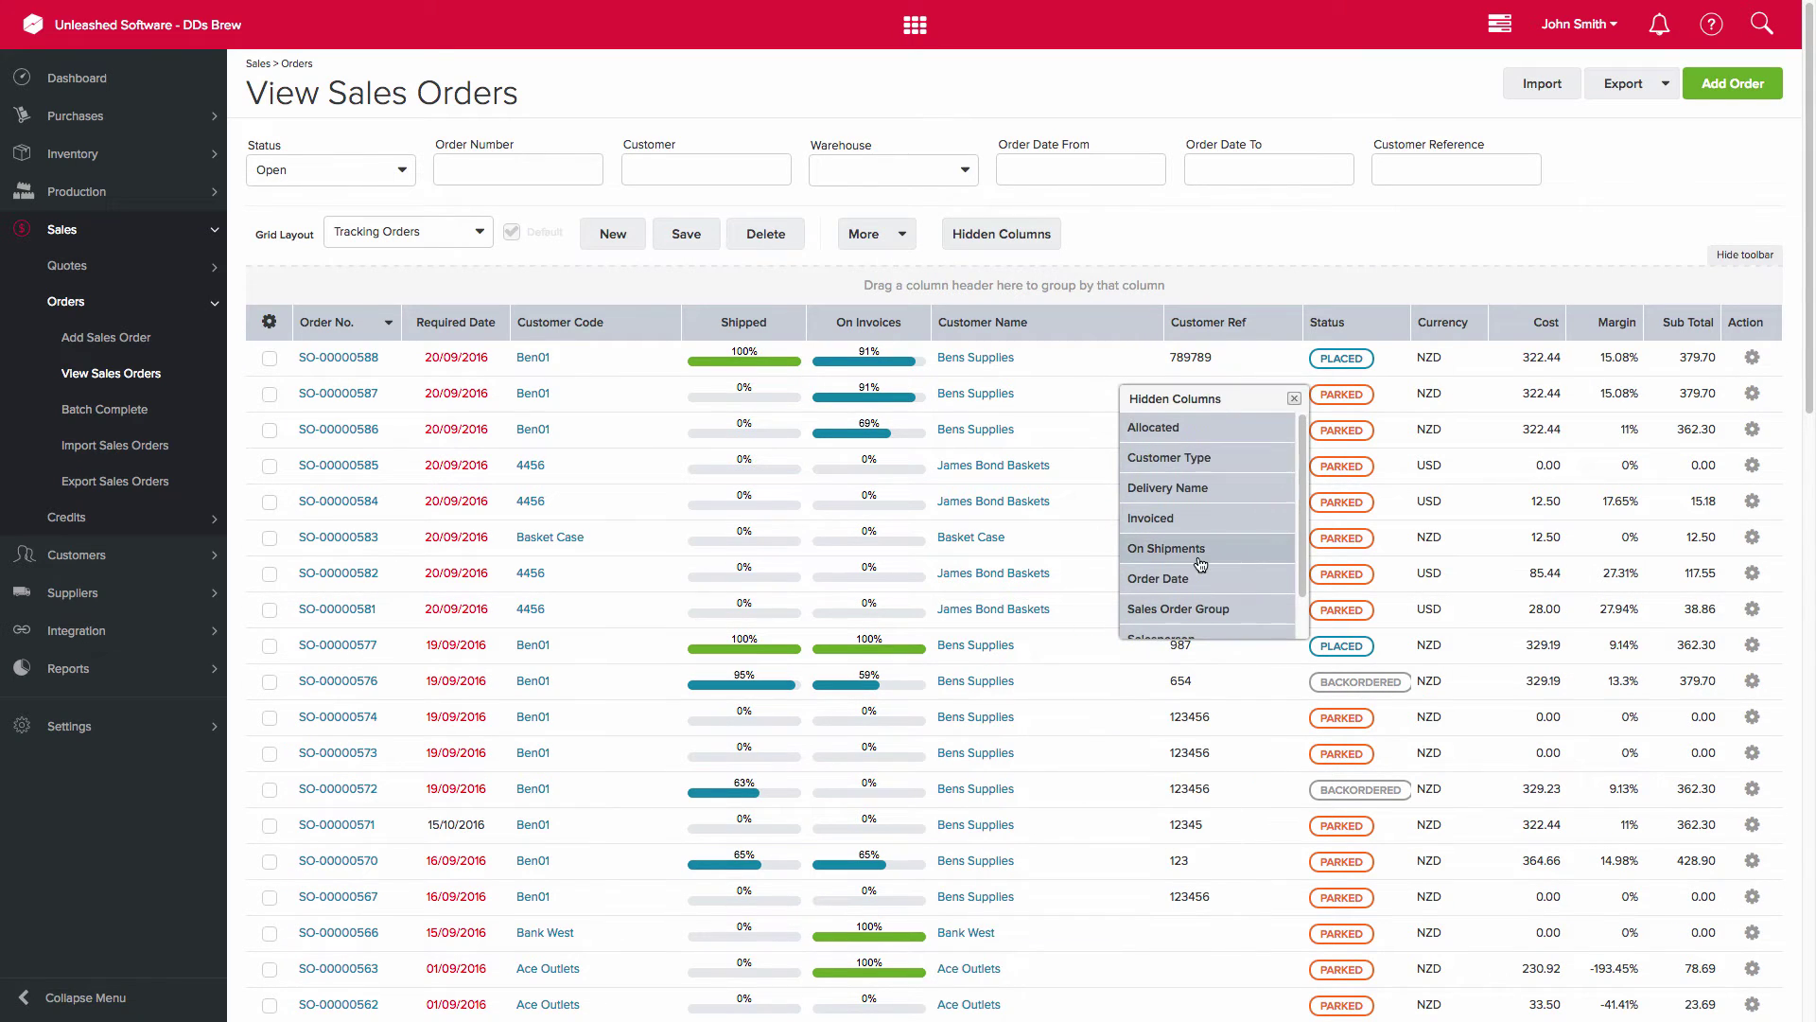
left_click_drag(1199, 564, 984, 326)
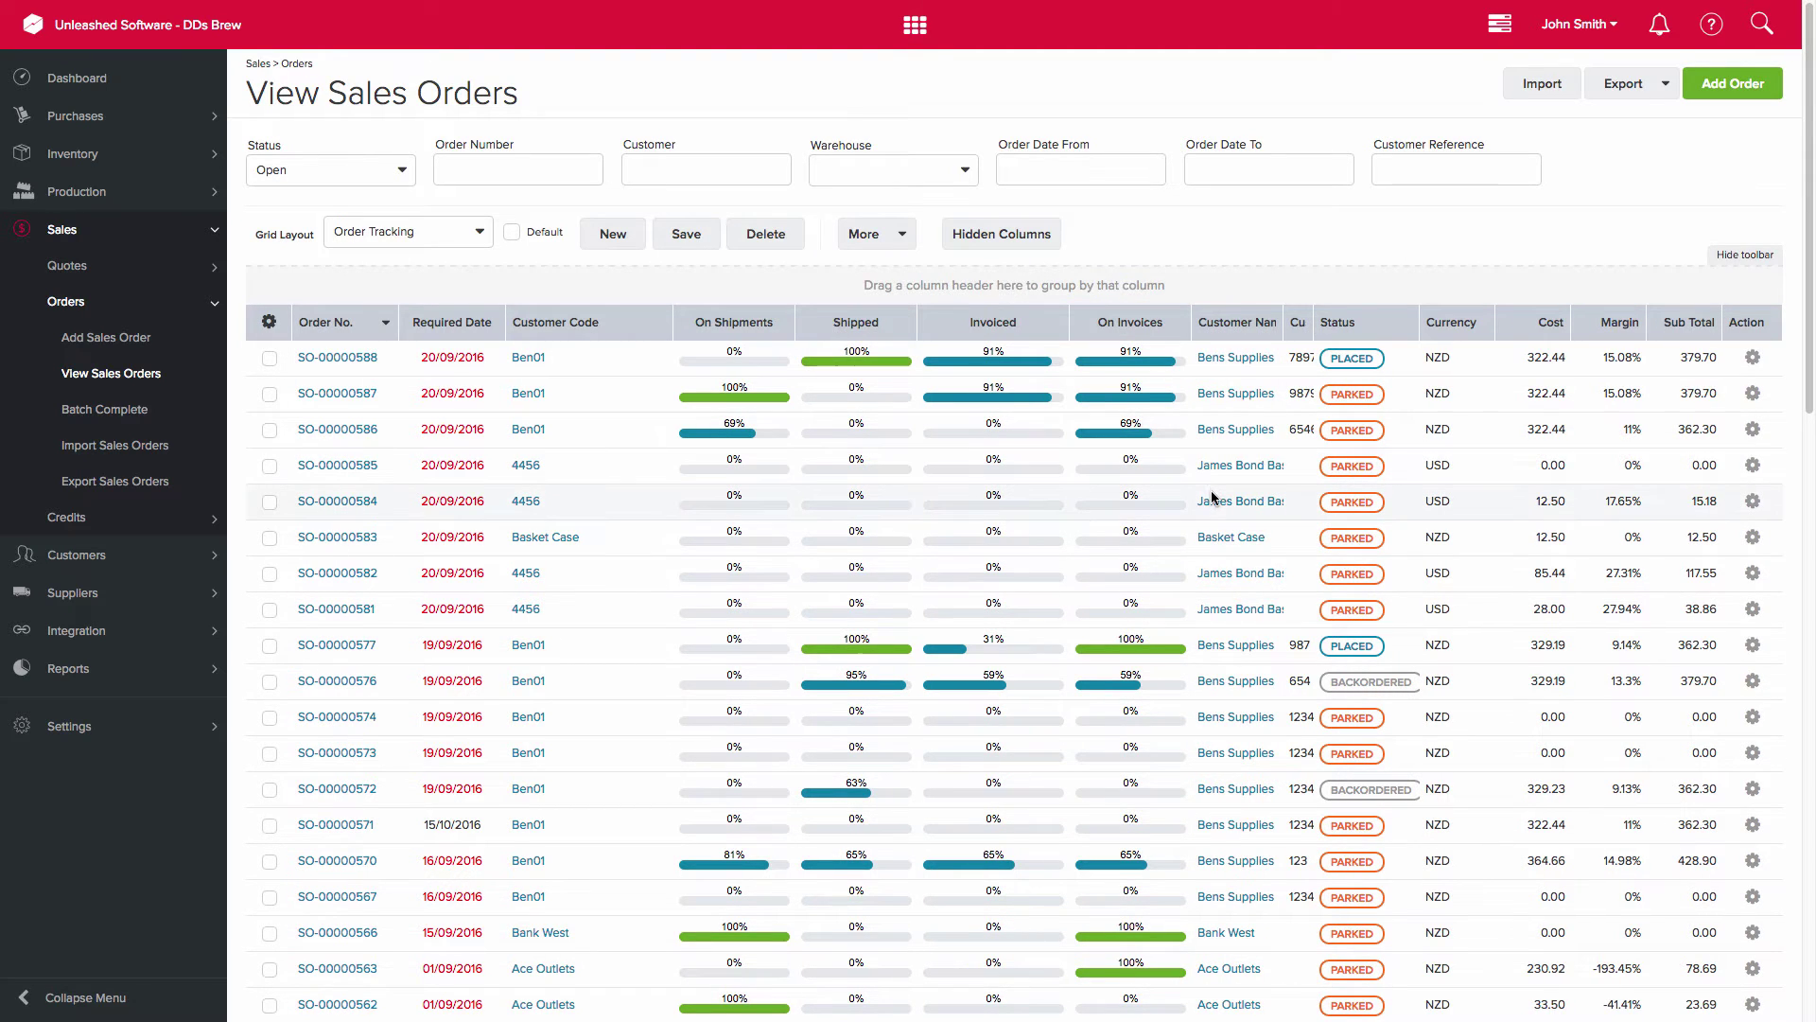
- Save the sales orders grid arrangement as a new layout named Order Tracking
scroll(1211, 499, "down", 1)
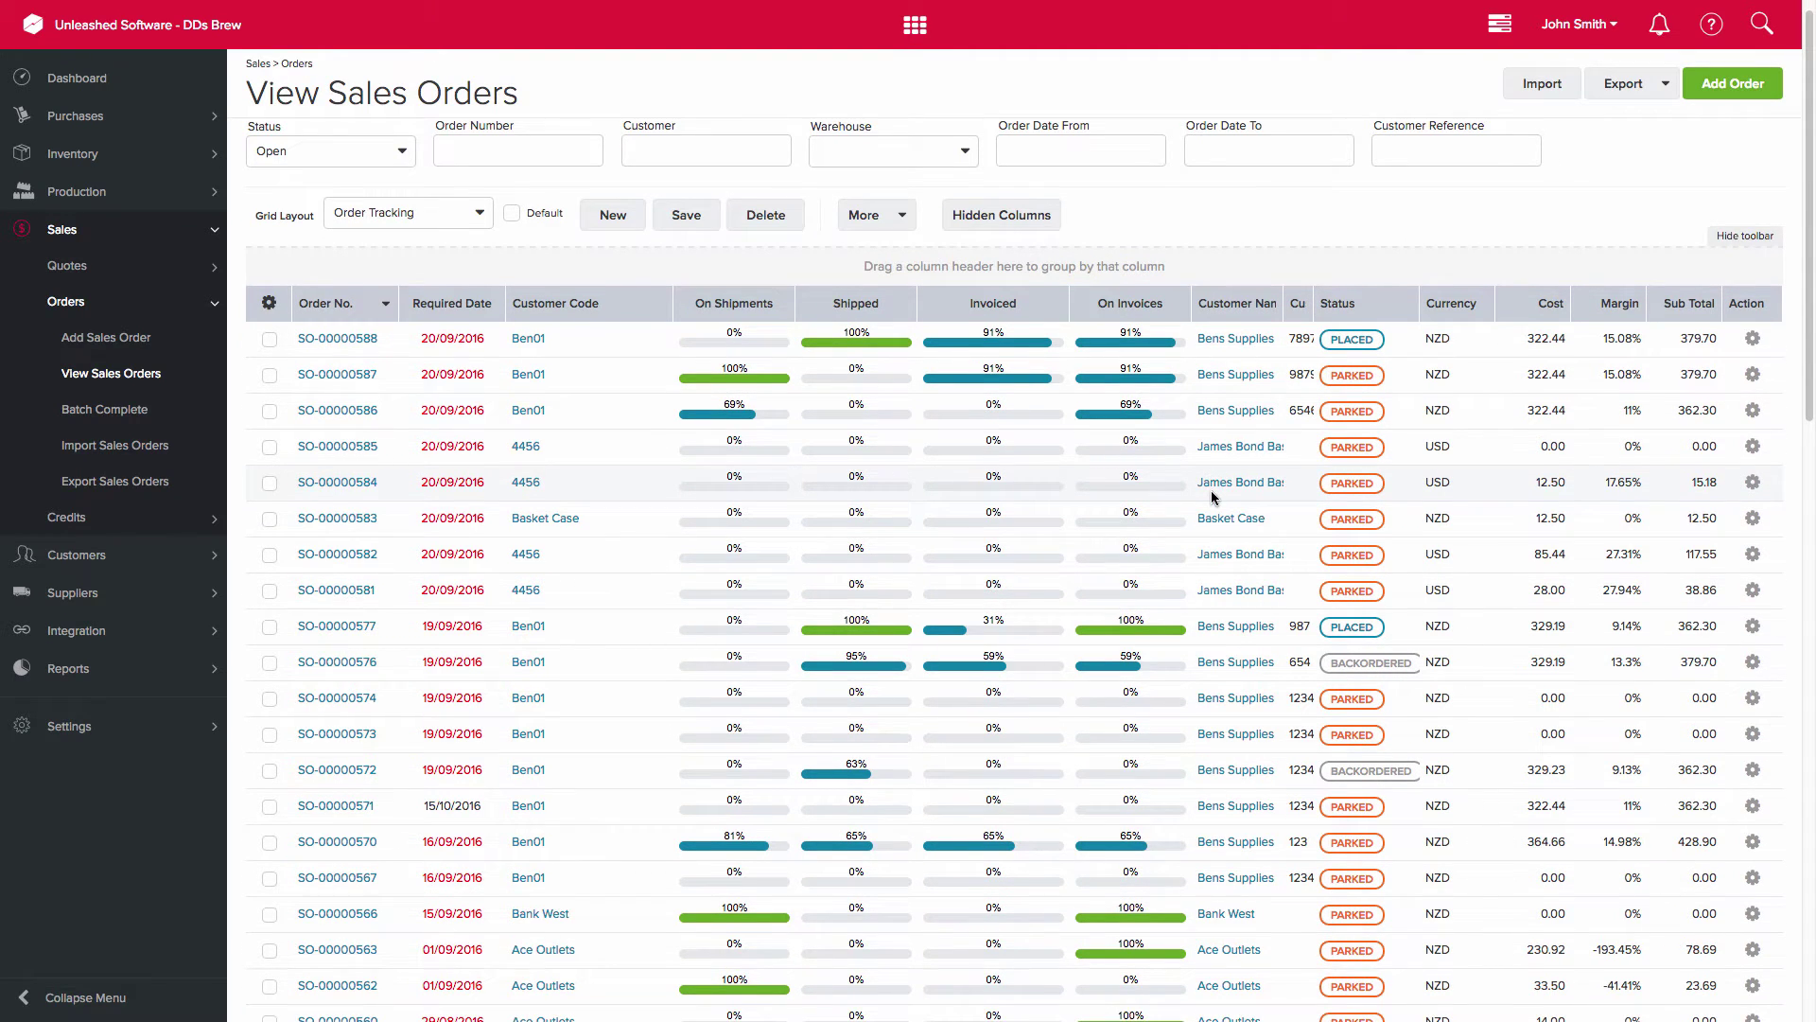
scroll(1212, 498, "down", 3)
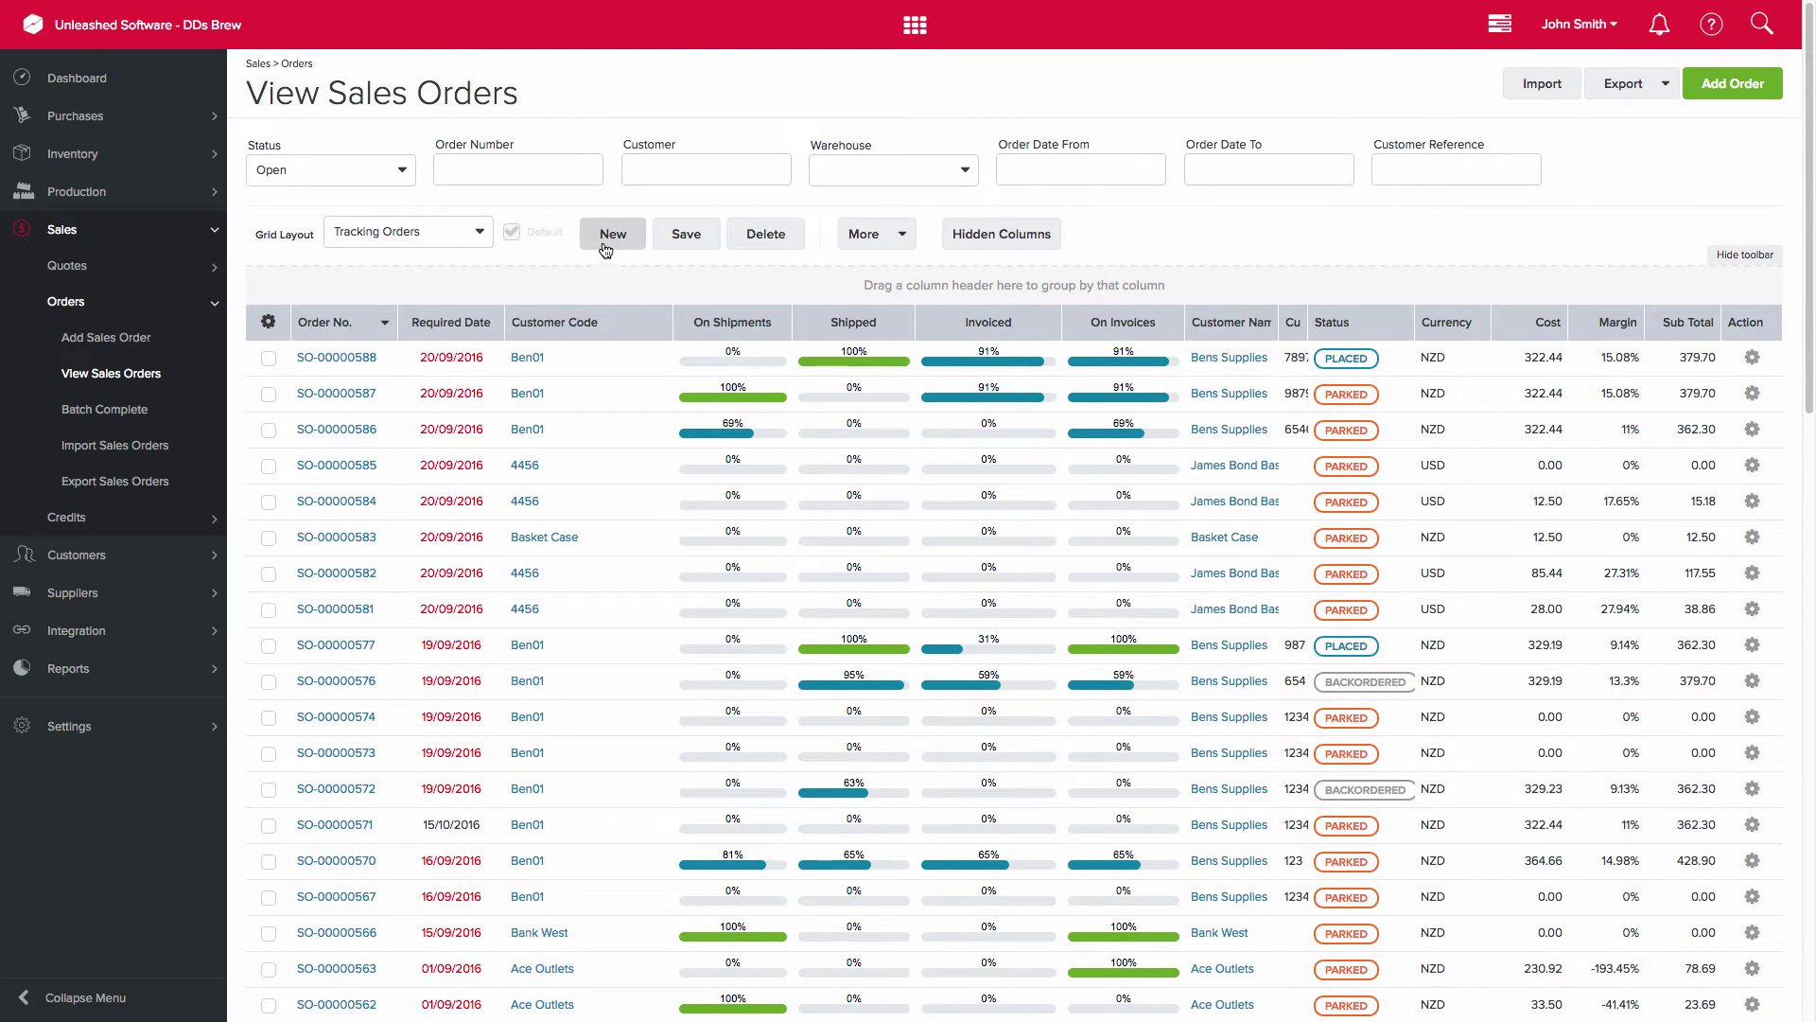
left_click(613, 240)
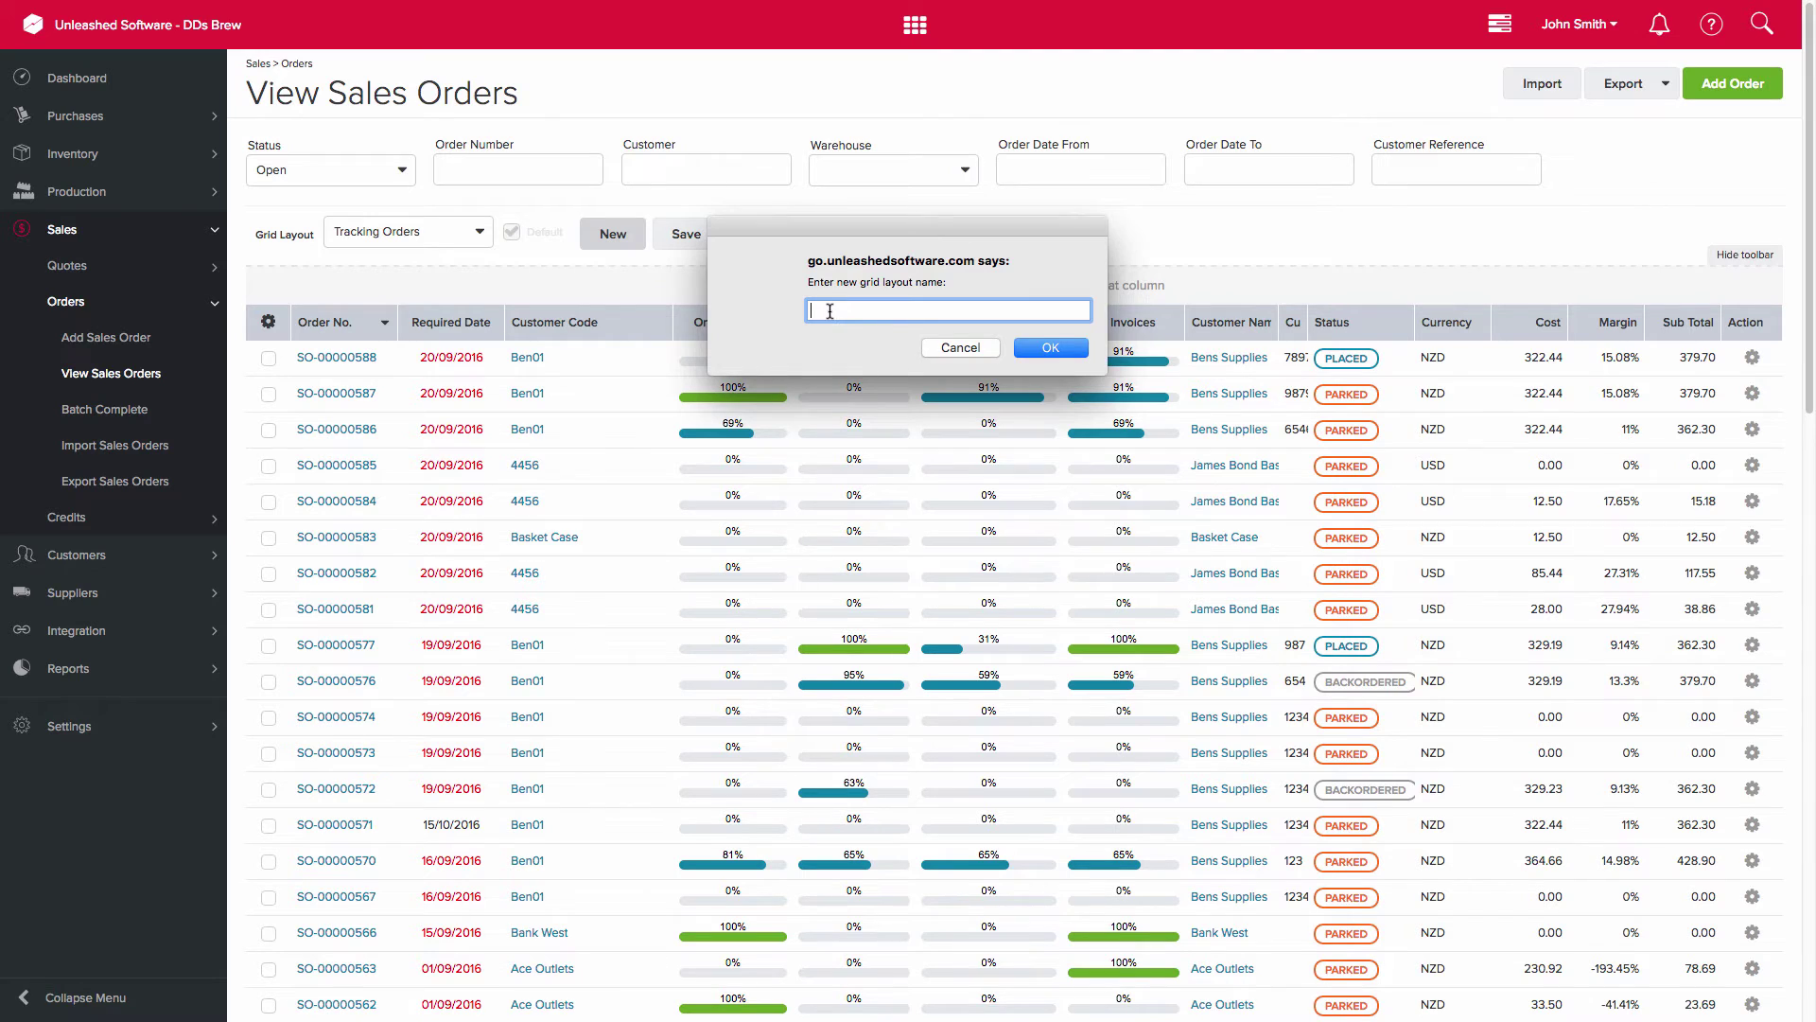
type("Order Tracking")
left_click(1036, 348)
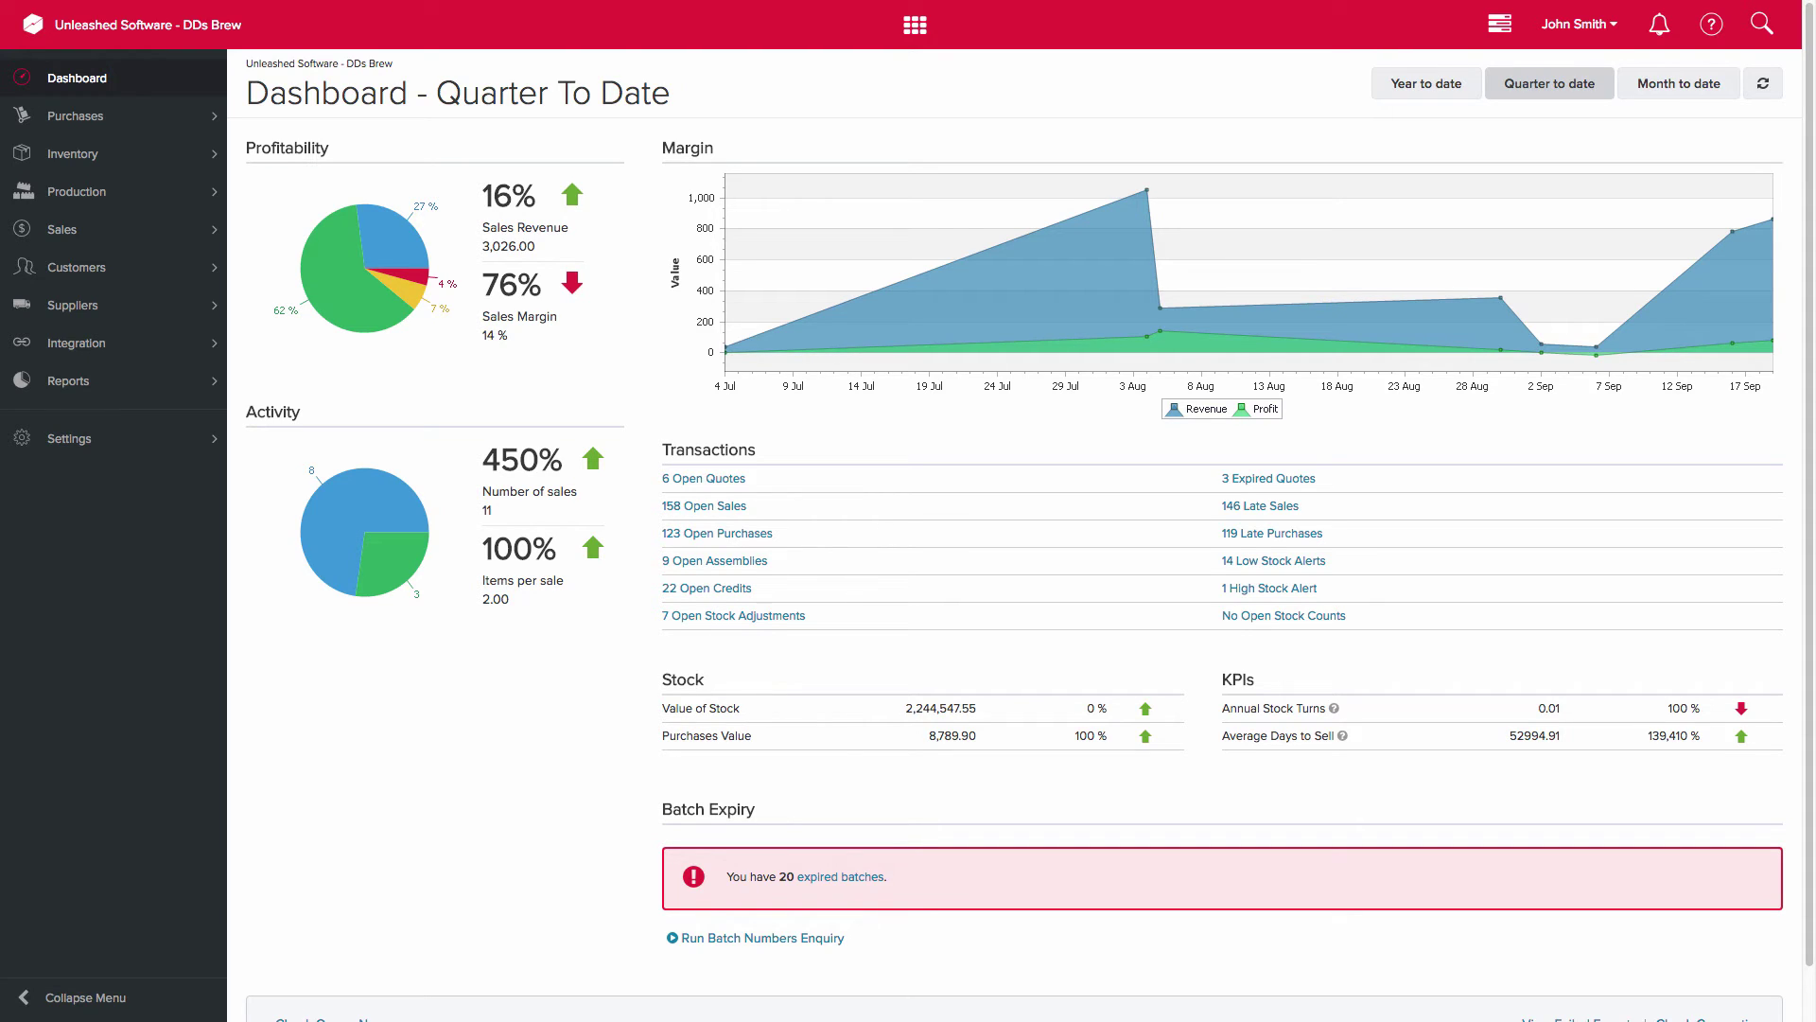
- Open the system's currency rates and select AUD to view its buy and sell rates against NZD
left_click(68, 438)
left_click(82, 548)
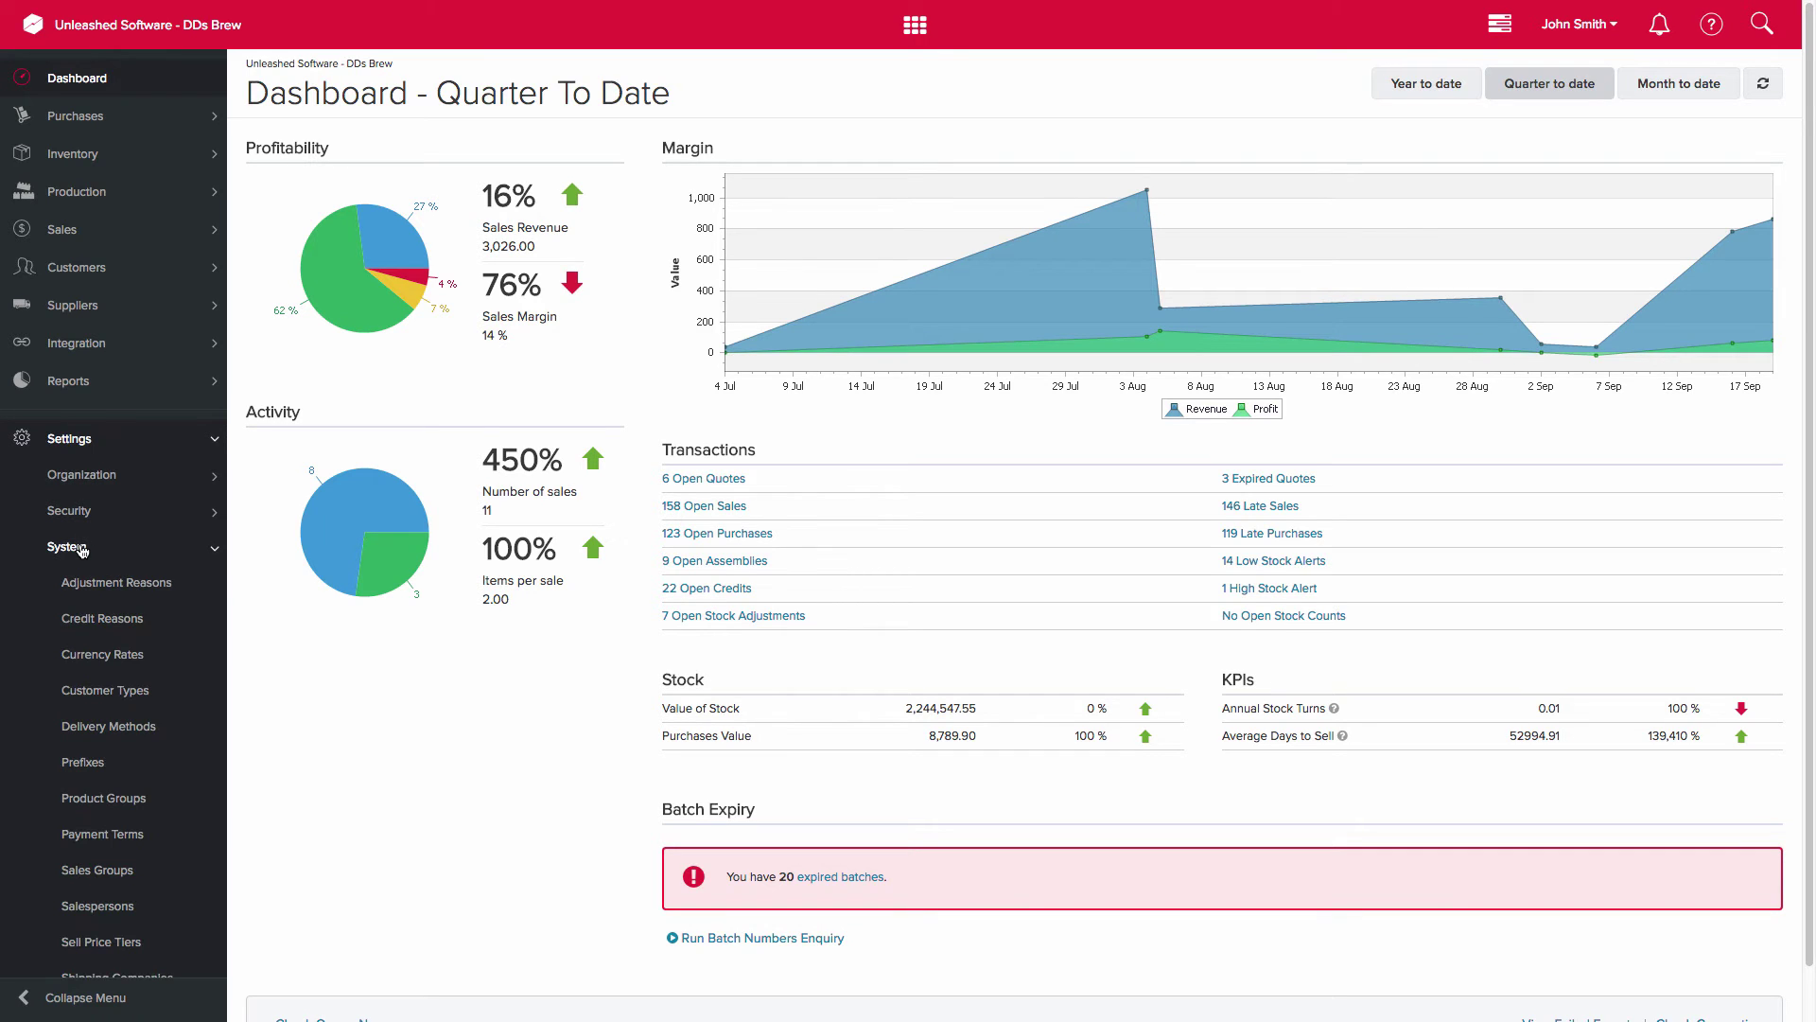
left_click(106, 658)
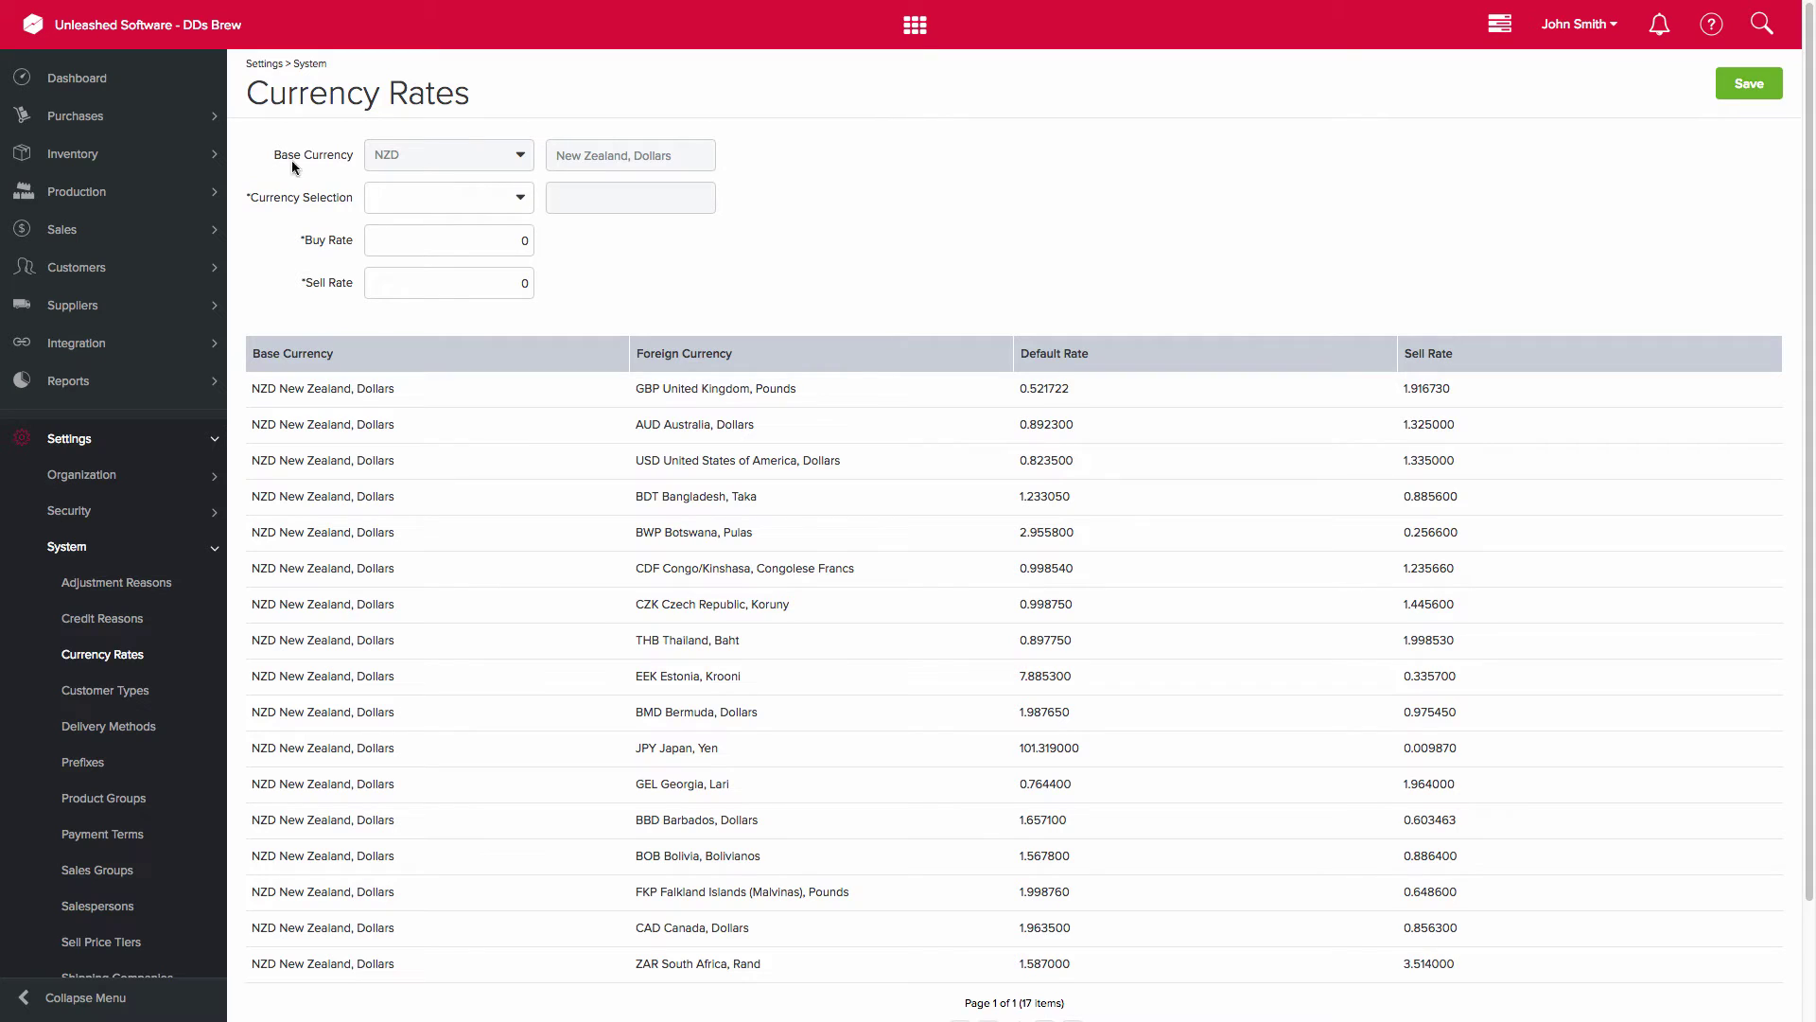
left_click(519, 196)
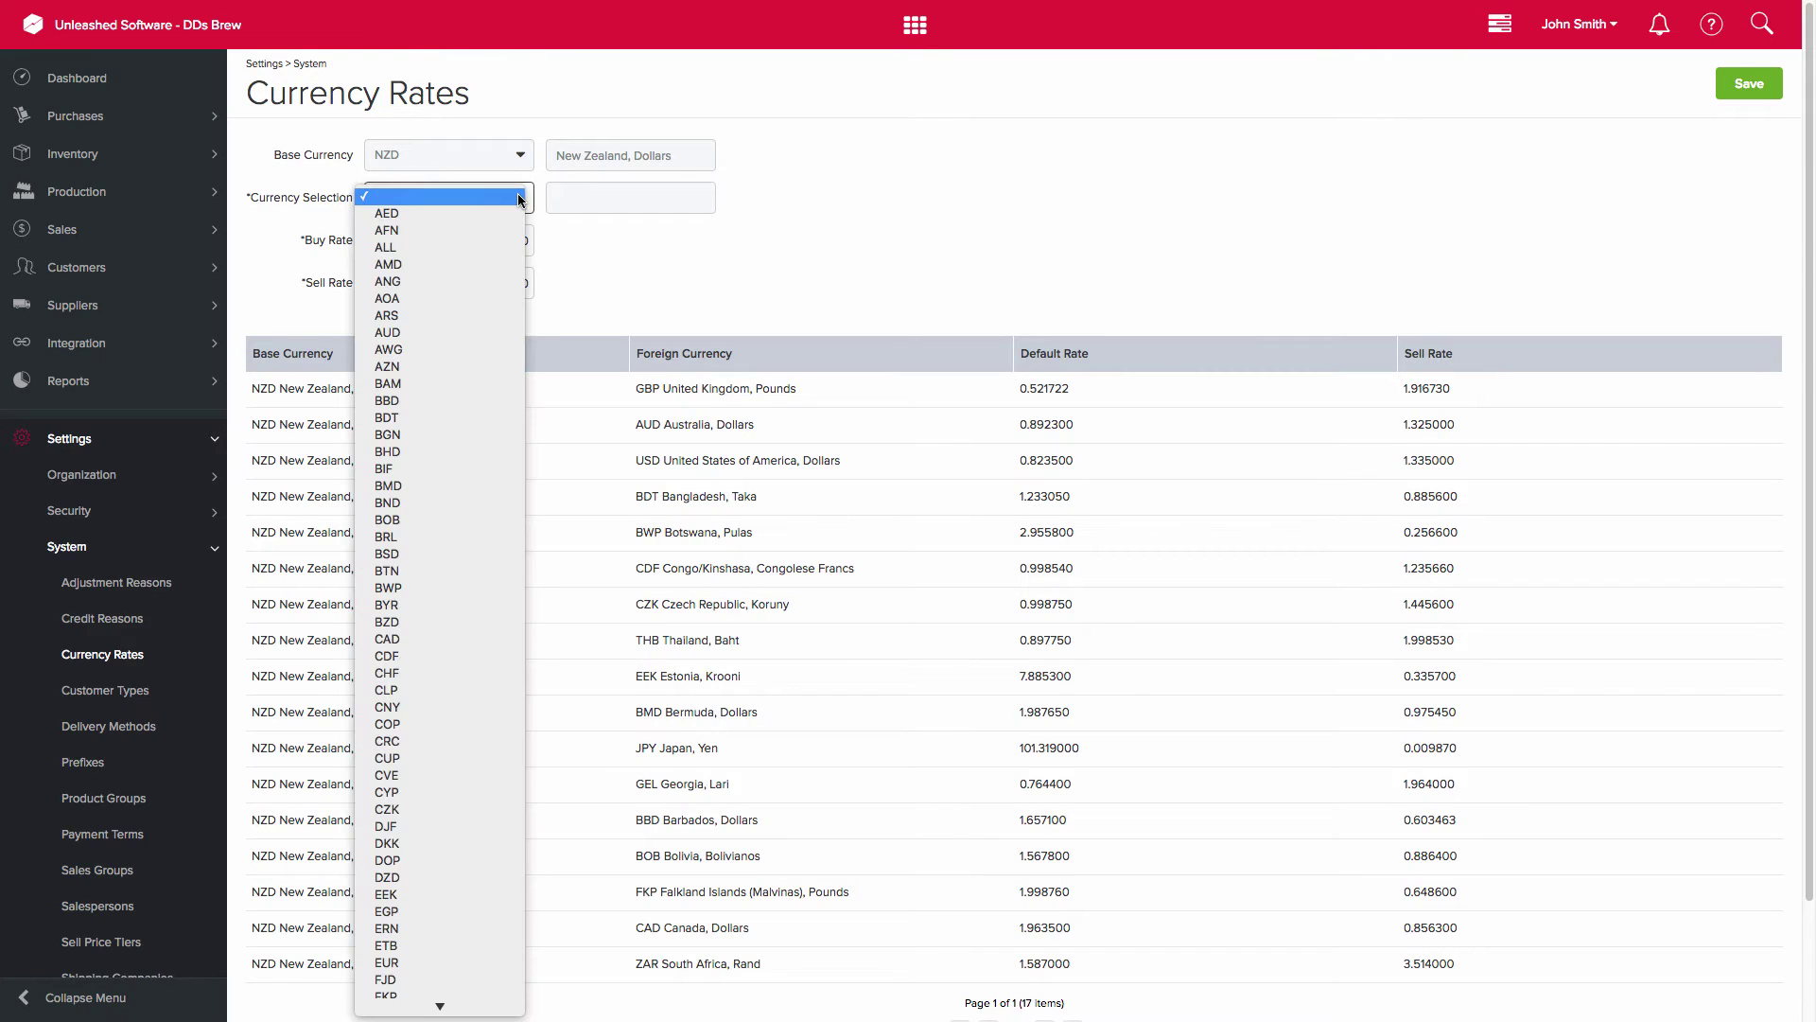
left_click(412, 332)
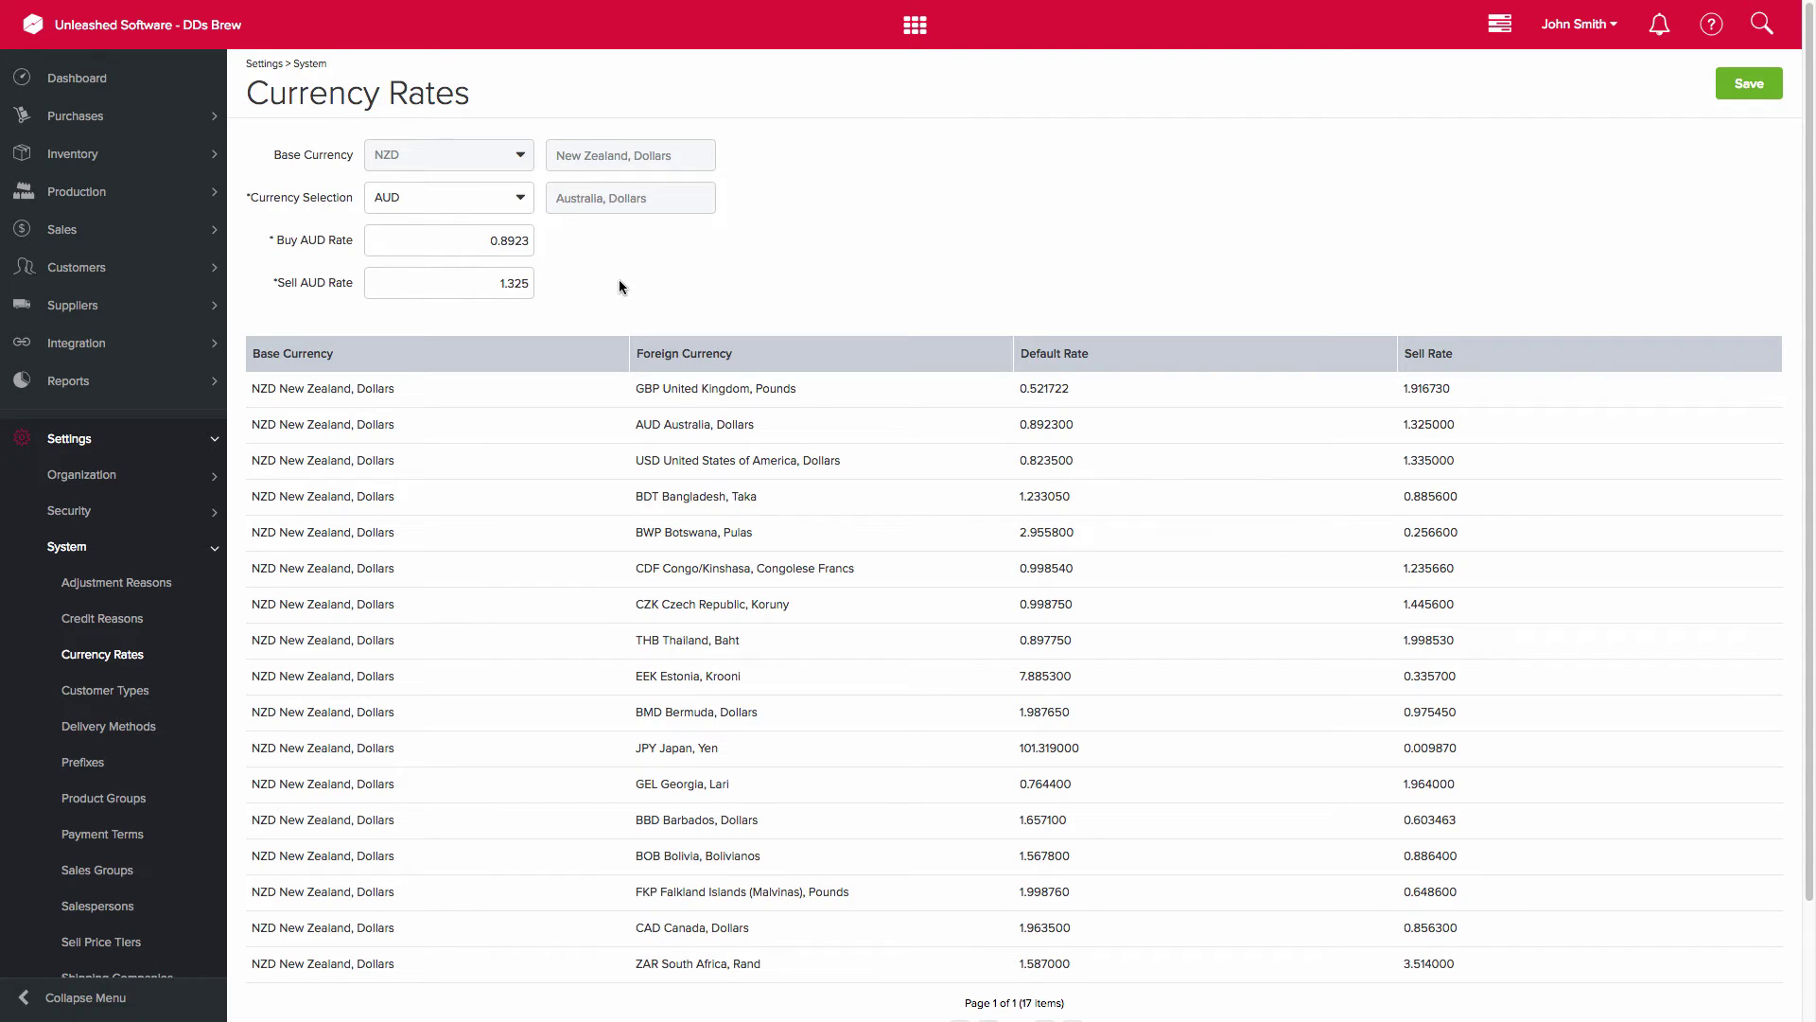
- Open the USD customer James Bond Baskets from the customer list and start a sales order for it
left_click(112, 272)
left_click(114, 342)
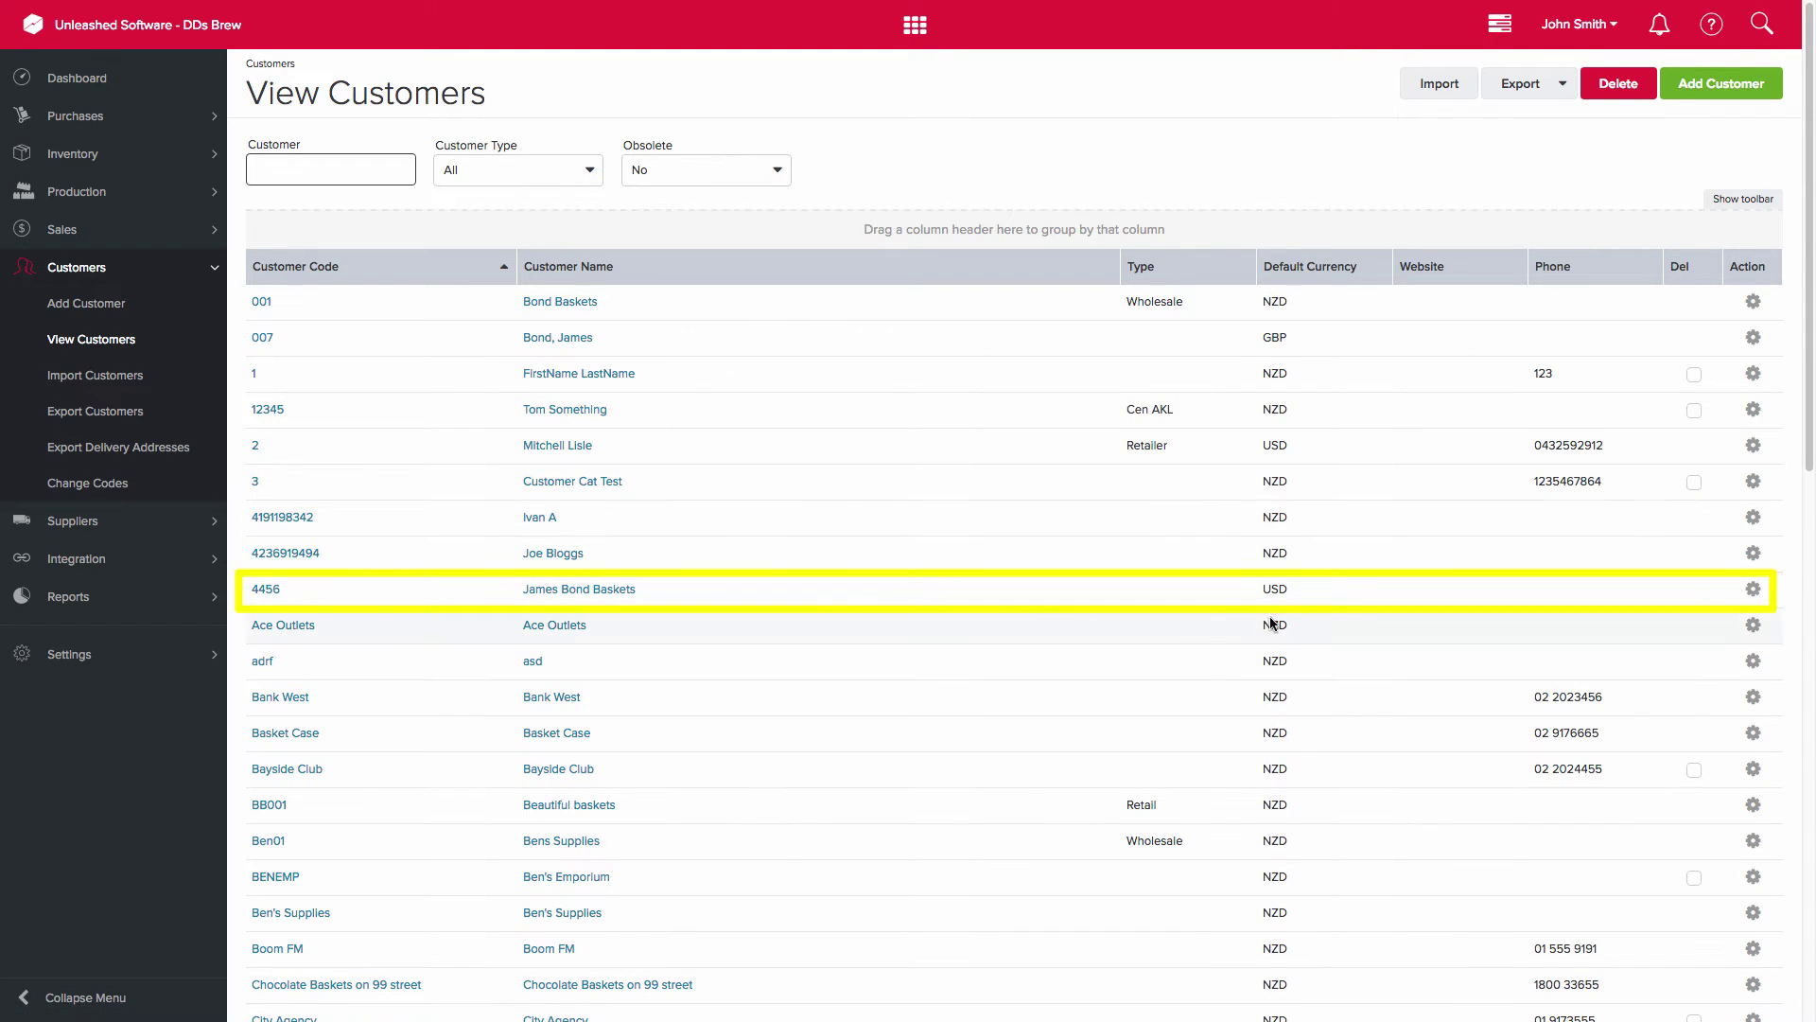
left_click(574, 590)
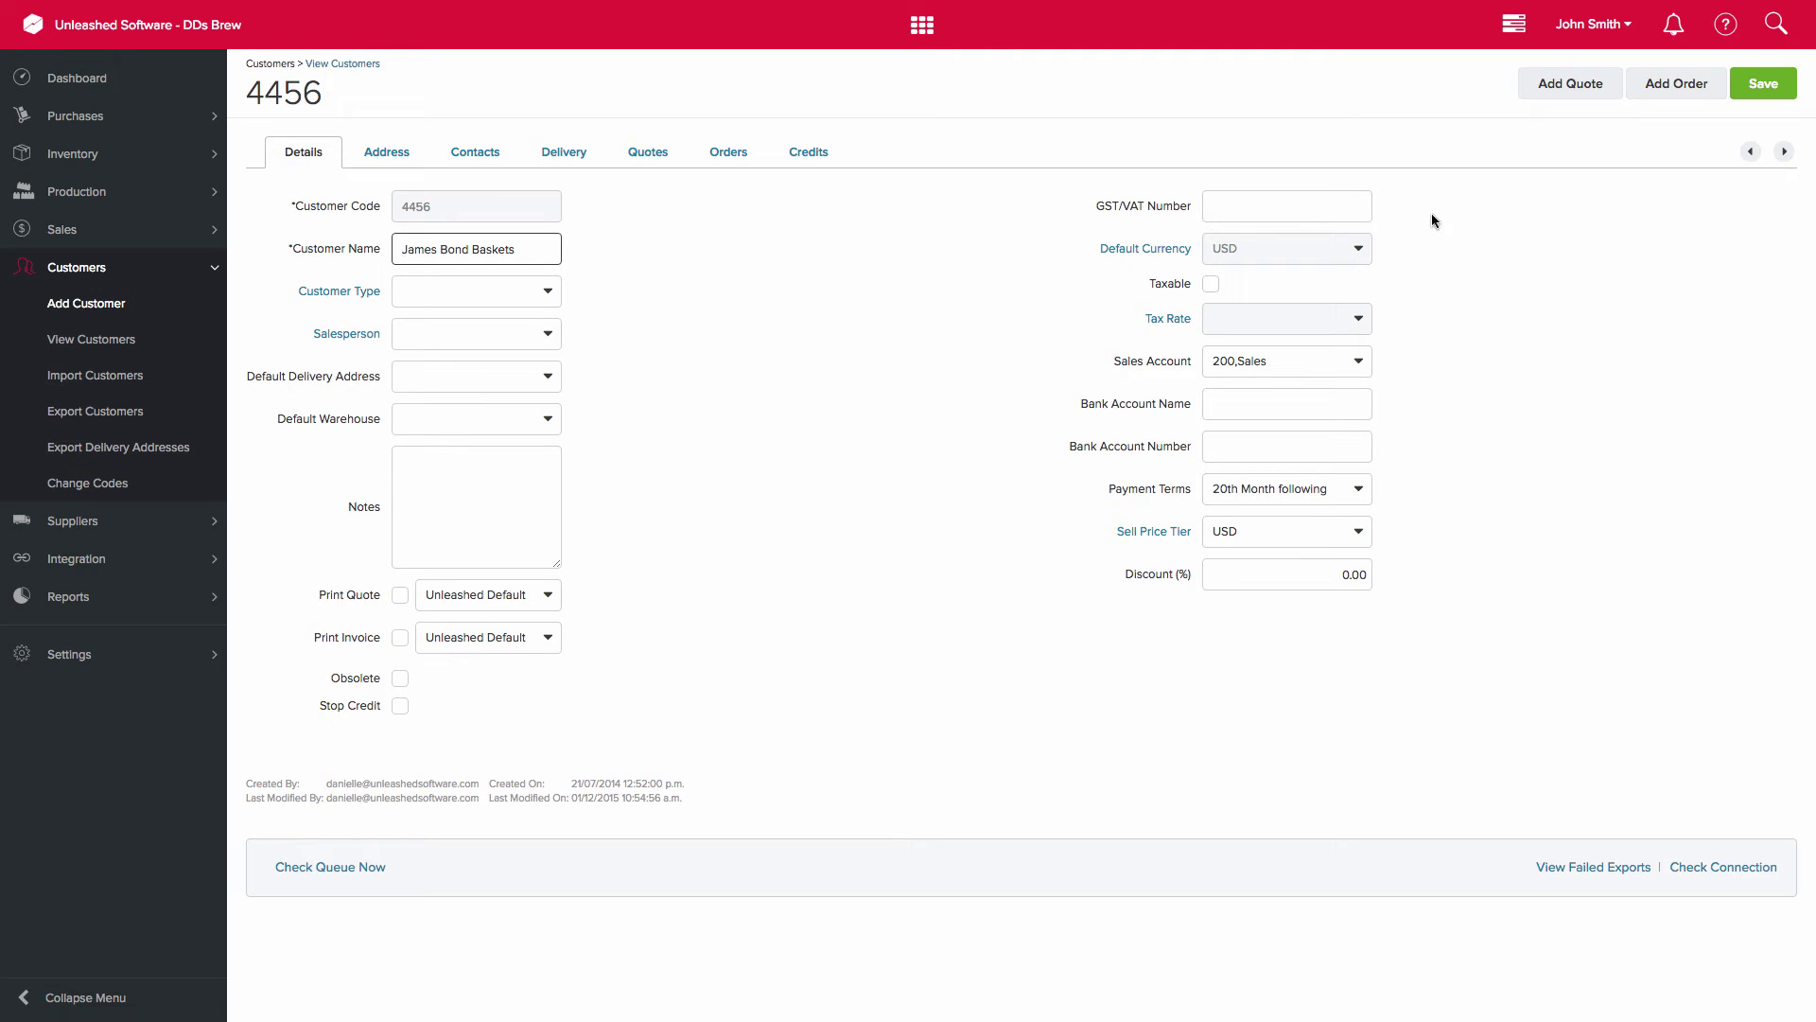
left_click(1663, 87)
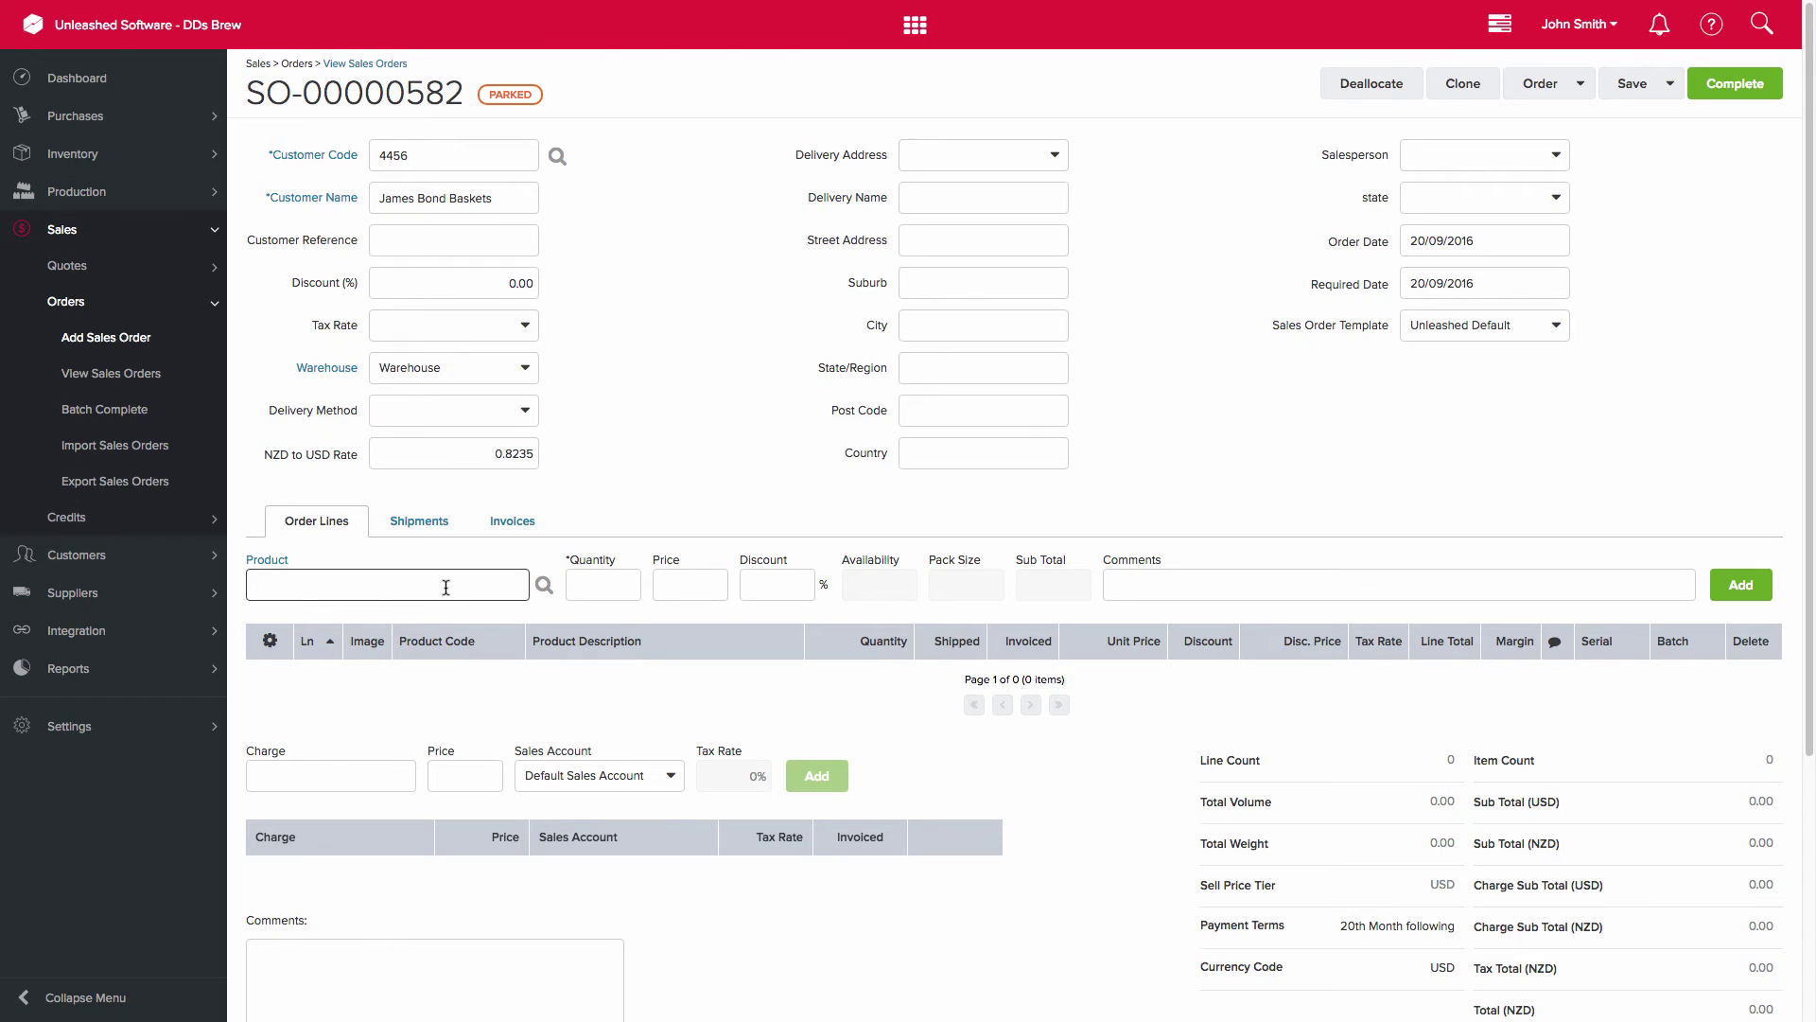
- Add an Indian Pale Ale (002IPA) line with quantity 2 to the sales order and check the order totals
type("indian")
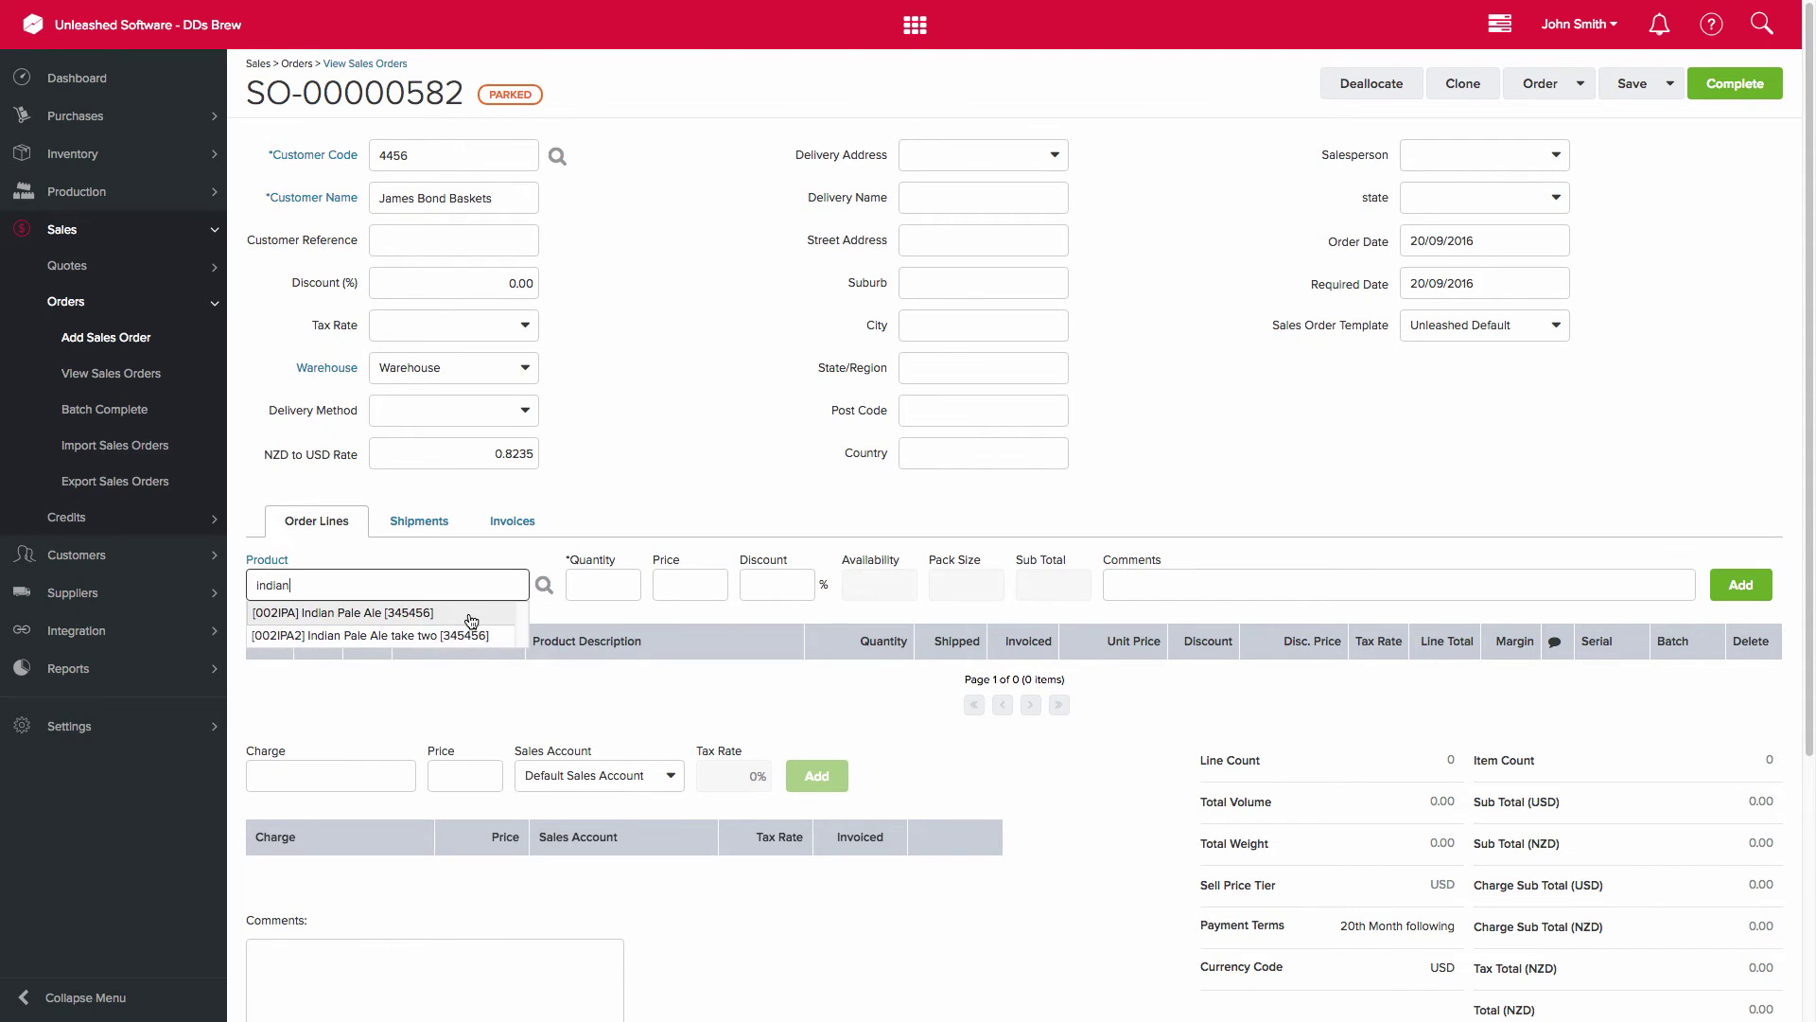
left_click(470, 614)
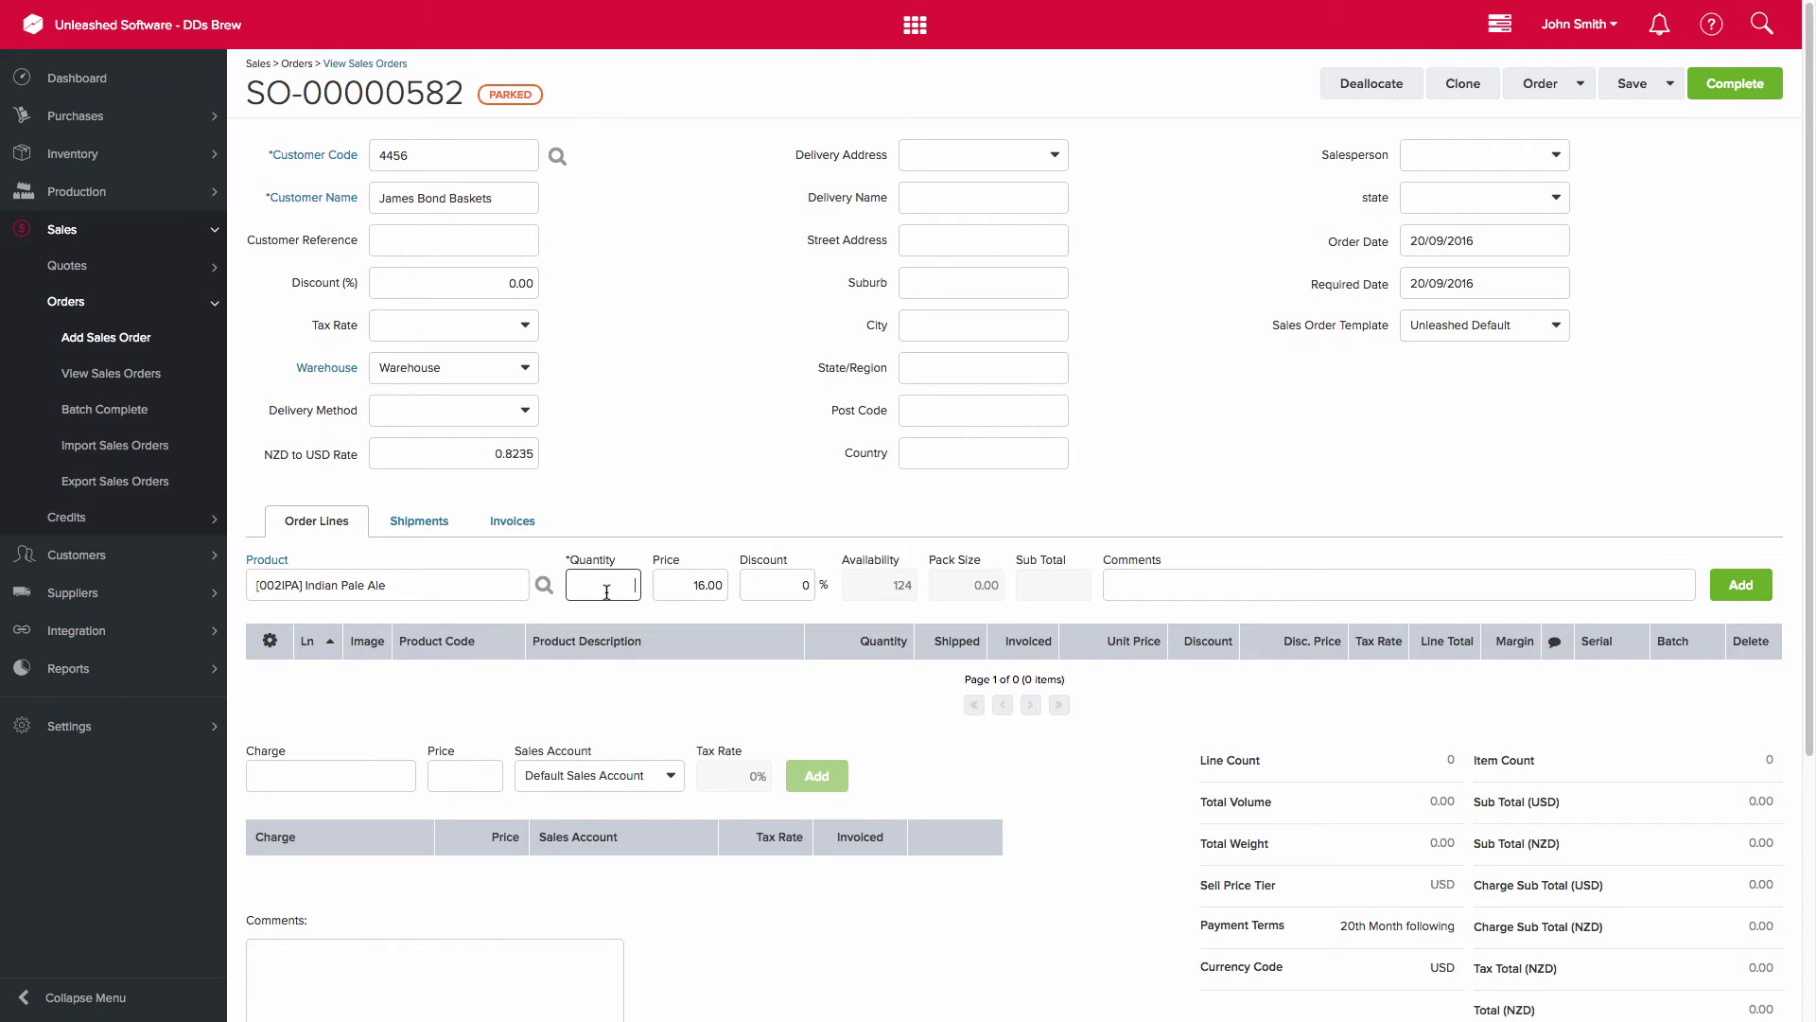
type("2")
key("Tab")
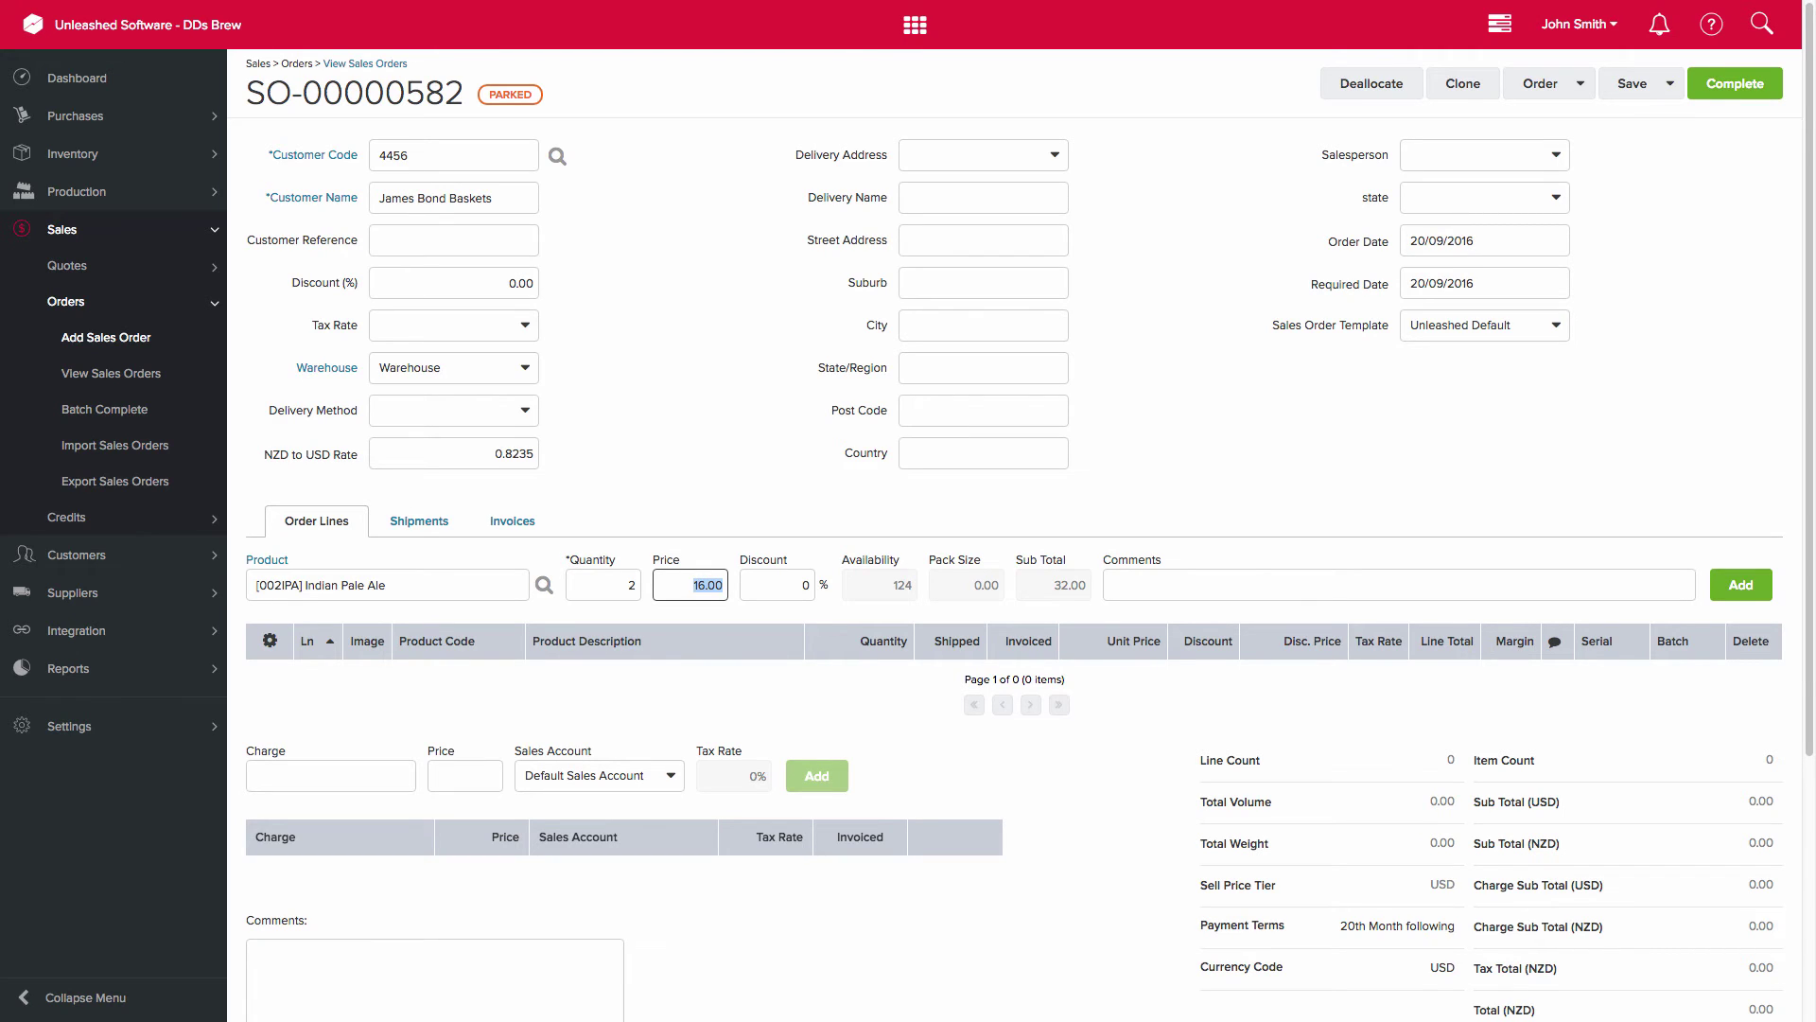
scroll(1807, 844, "down", 5)
left_click(1741, 585)
scroll(487, 227, "down", 3)
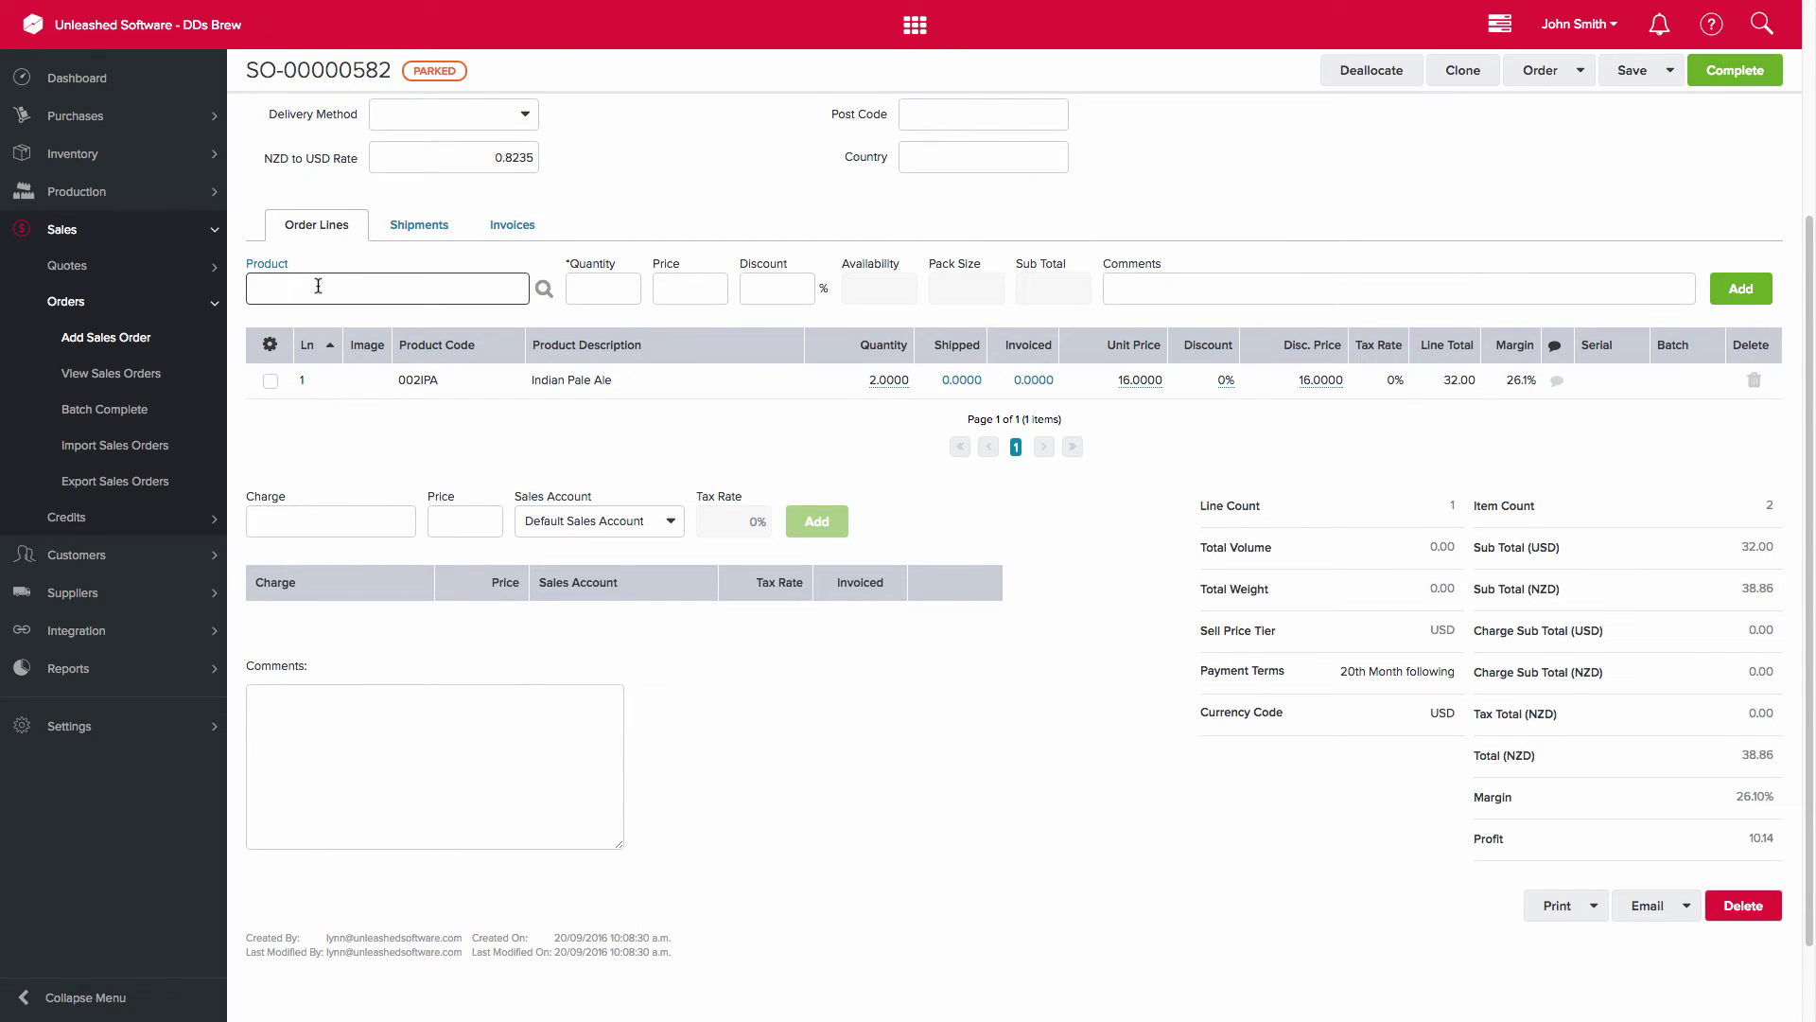
- Add an English IPA (EngIPA002) line with quantity 12 to the USD sales order
type("engipa")
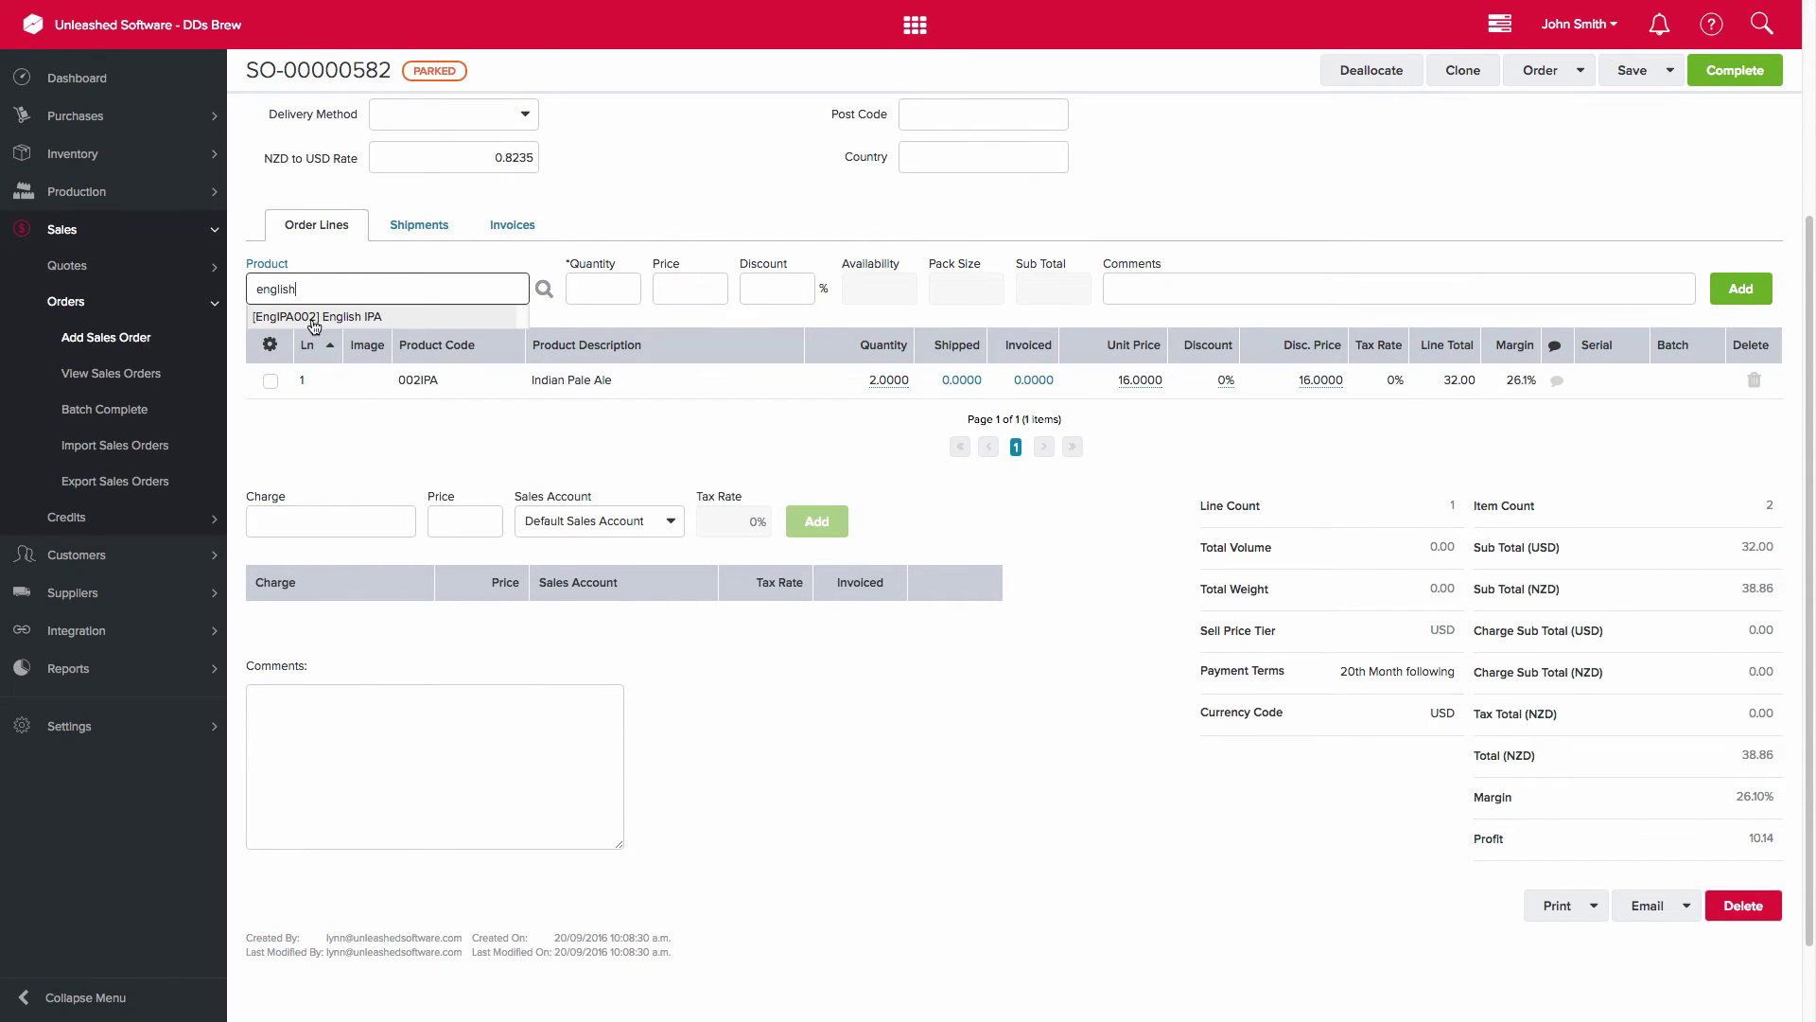
key("Return")
type("12")
key("Tab")
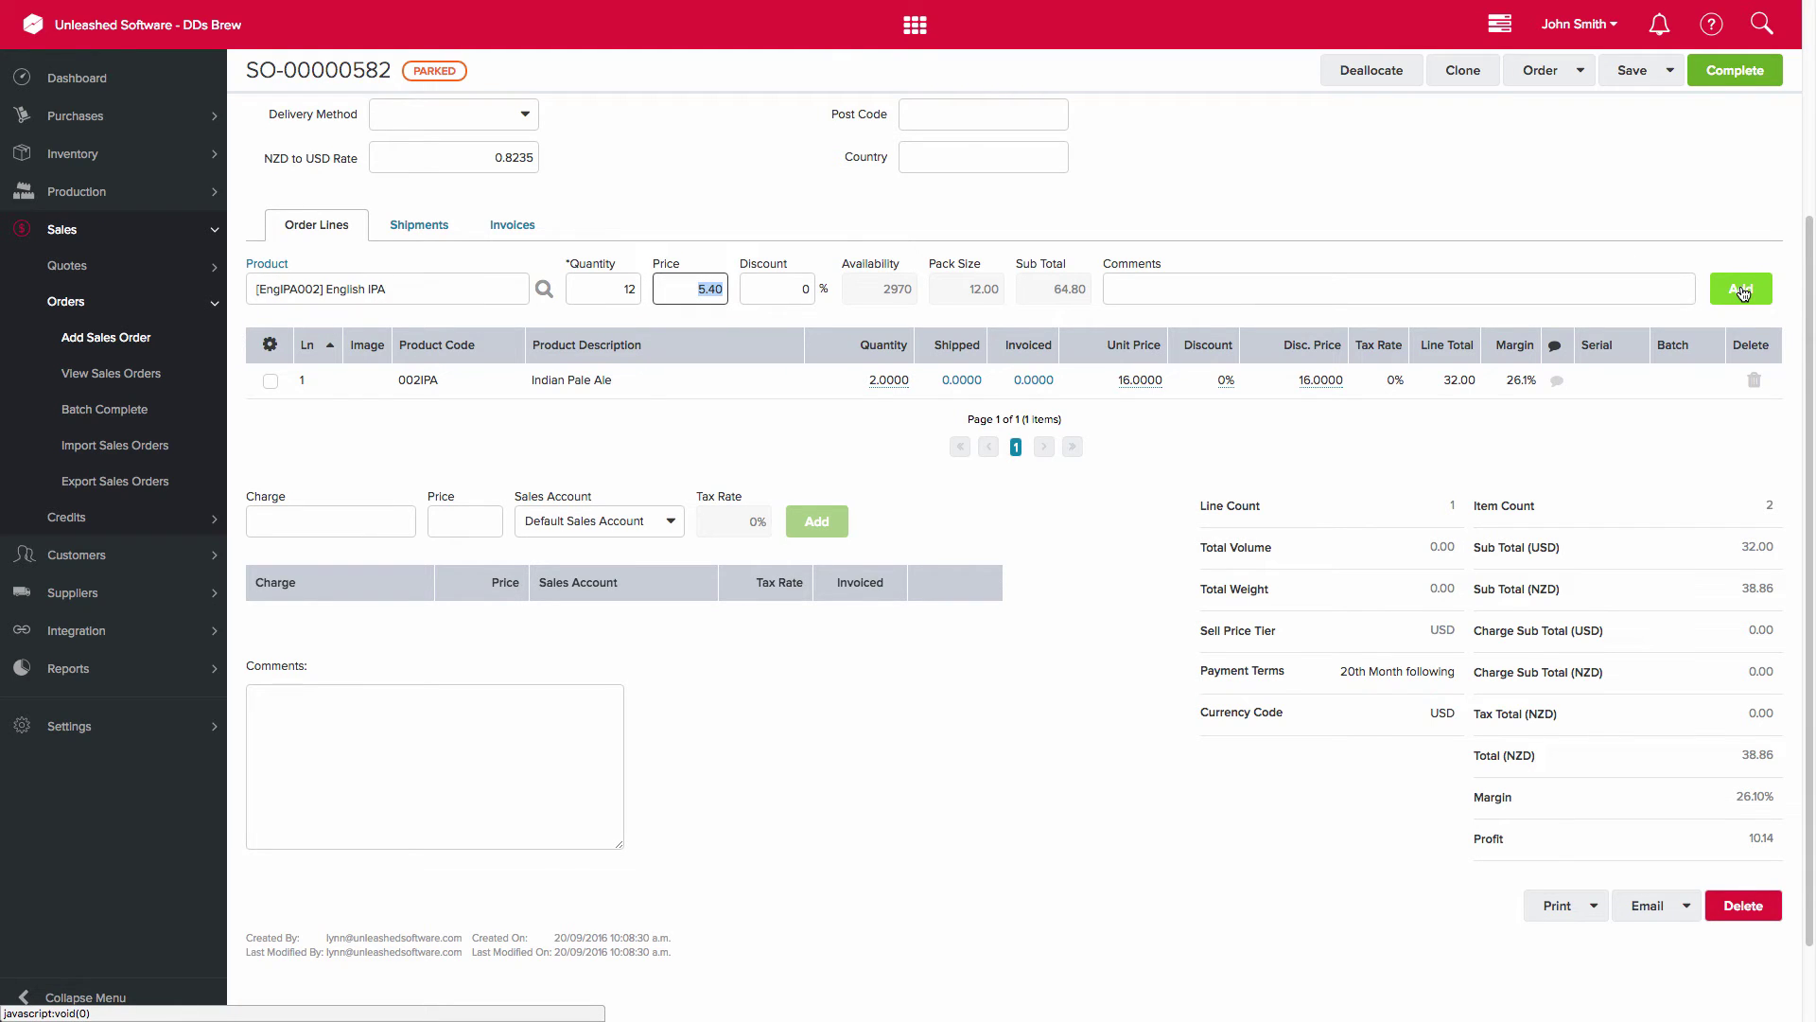
left_click(1741, 289)
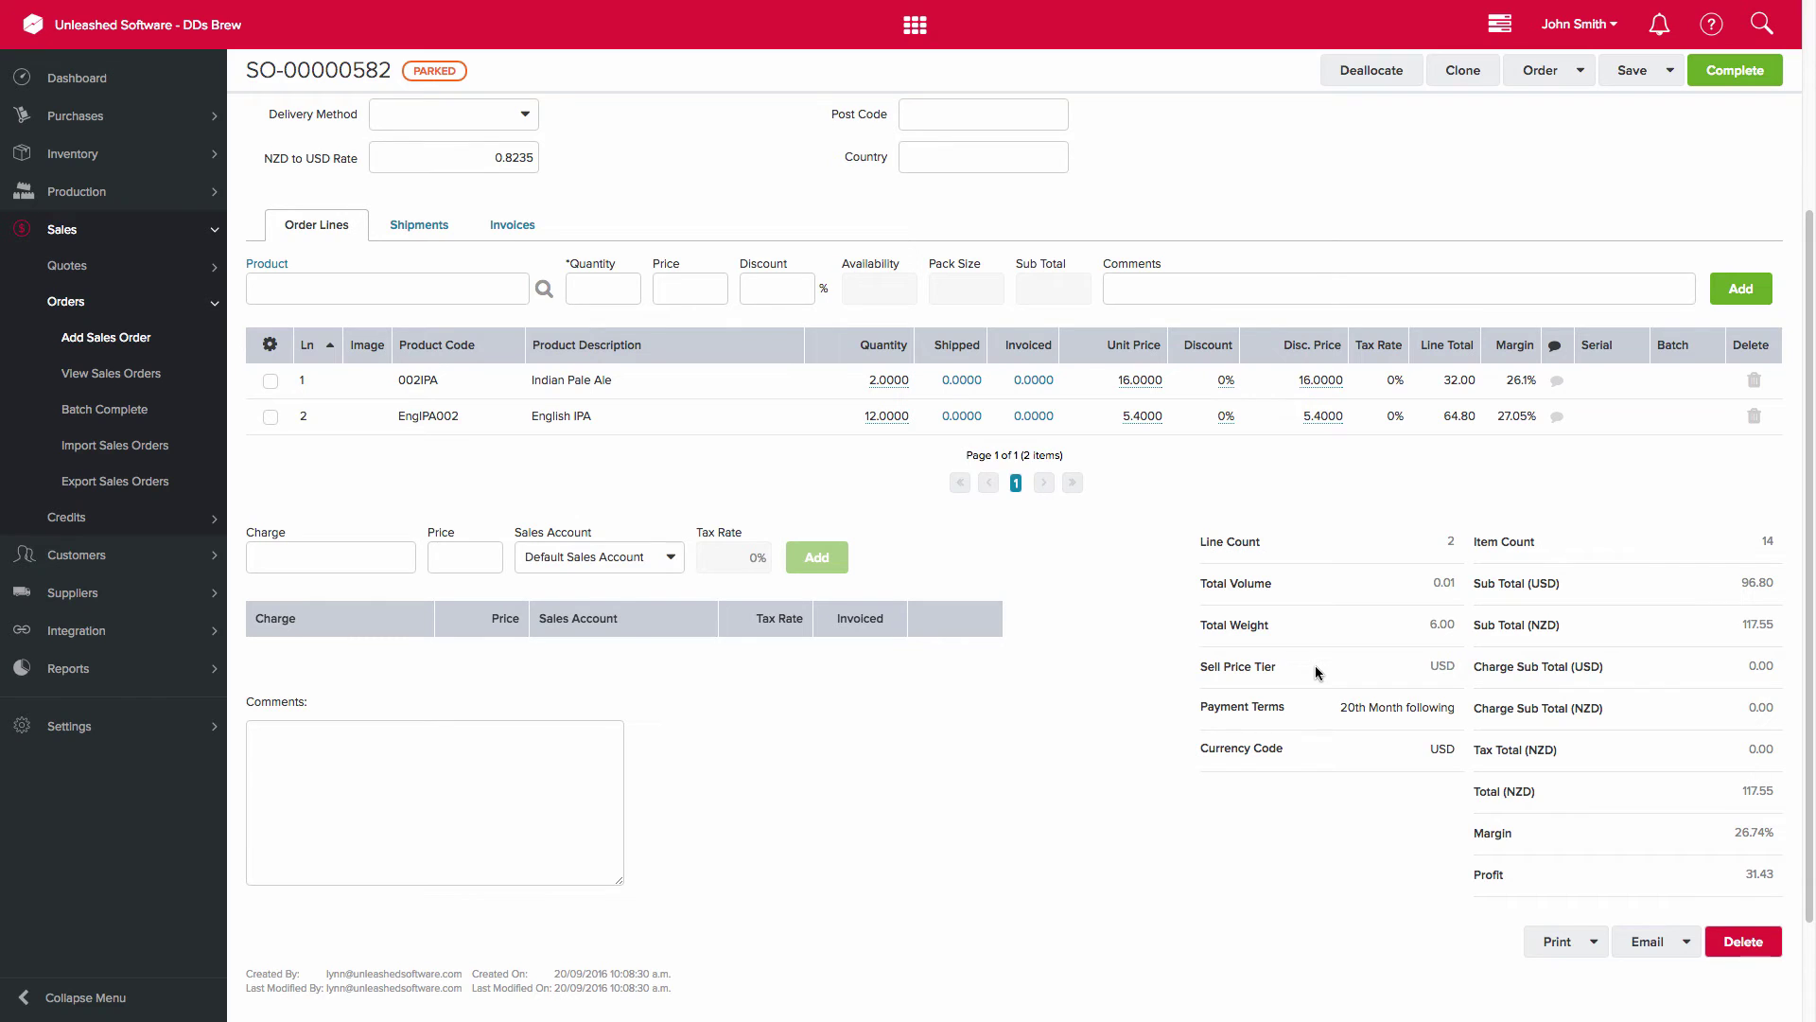
- Open the system's Taxes settings to view the default sales and purchase taxes and the list of tax codes
left_click(113, 736)
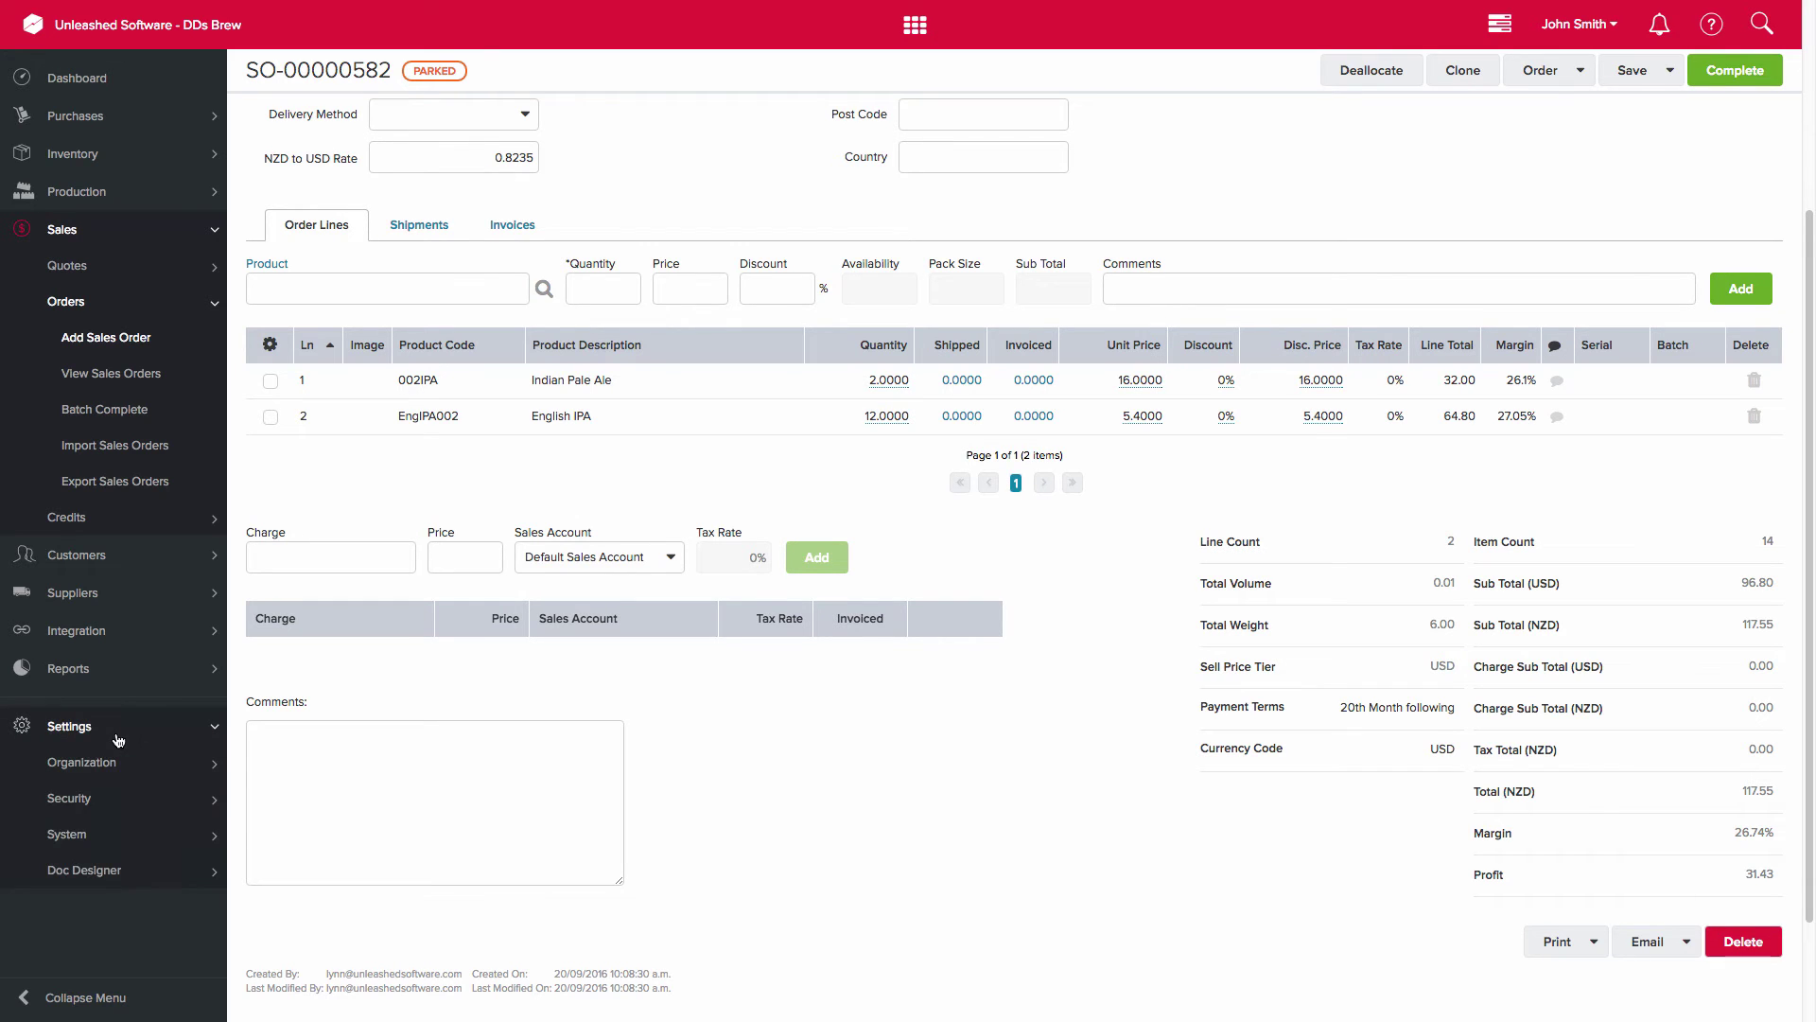
left_click(81, 838)
scroll(85, 842, "down", 5)
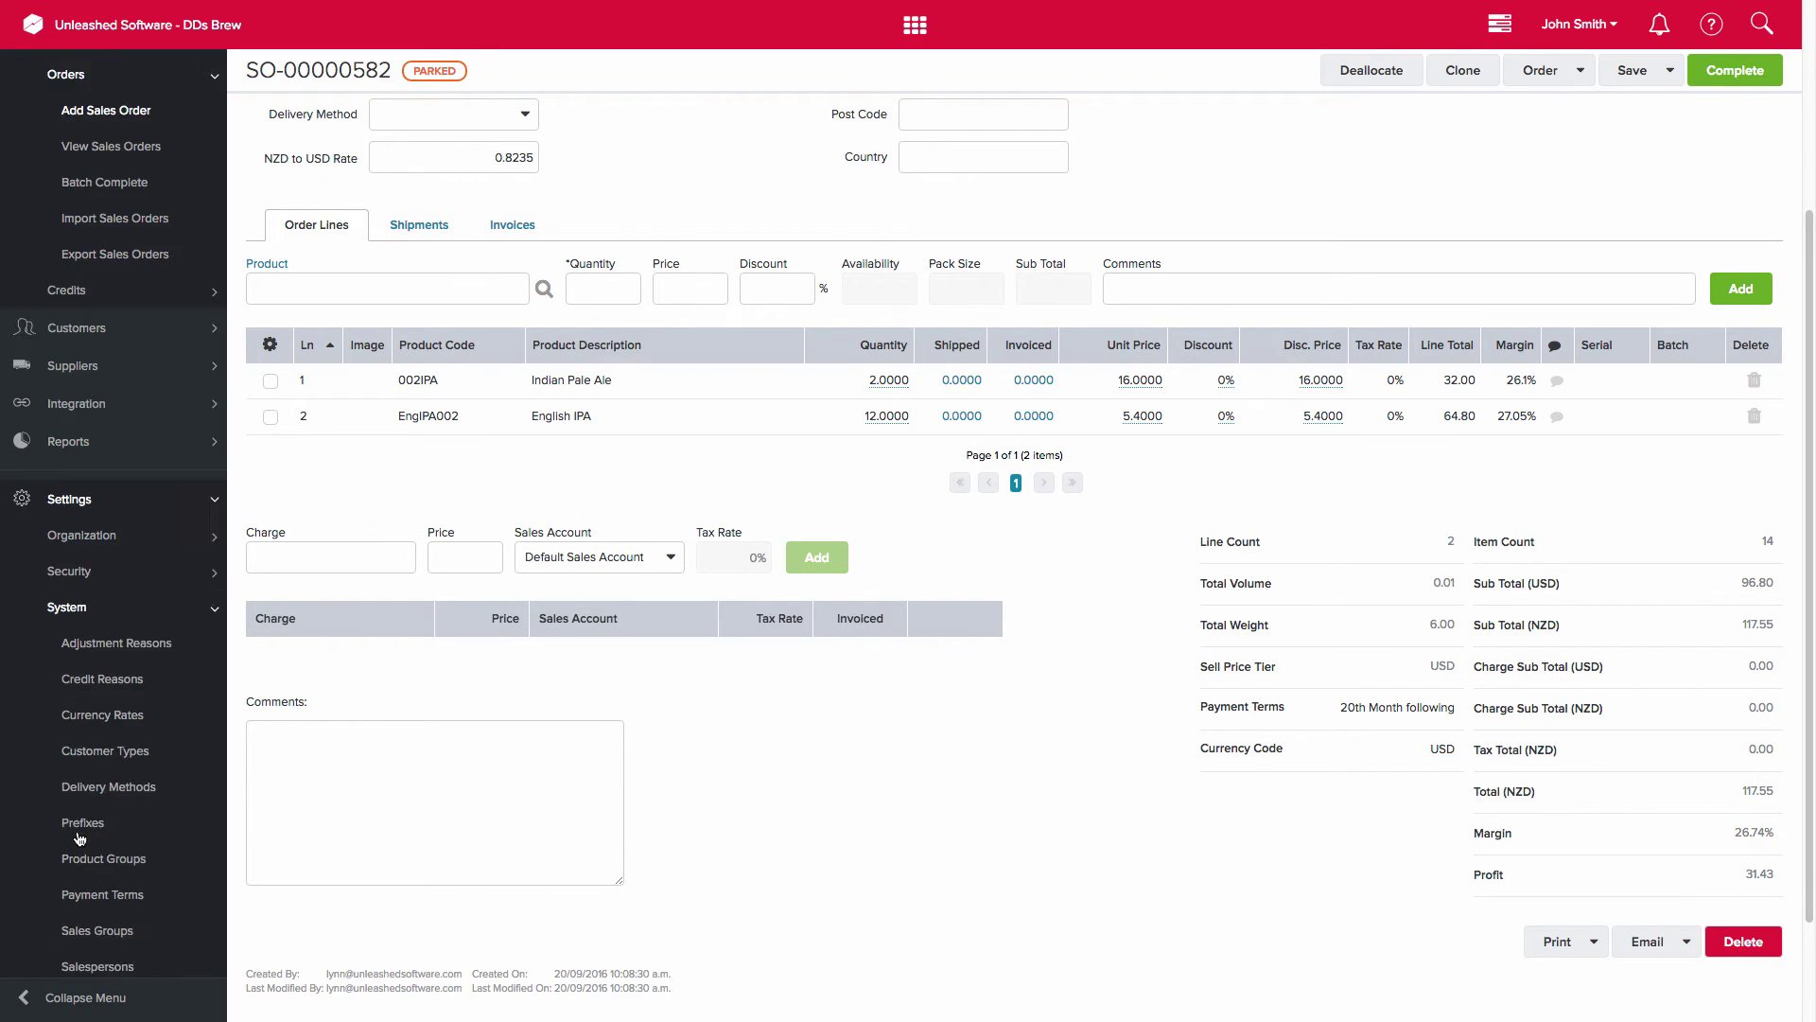
left_click(90, 845)
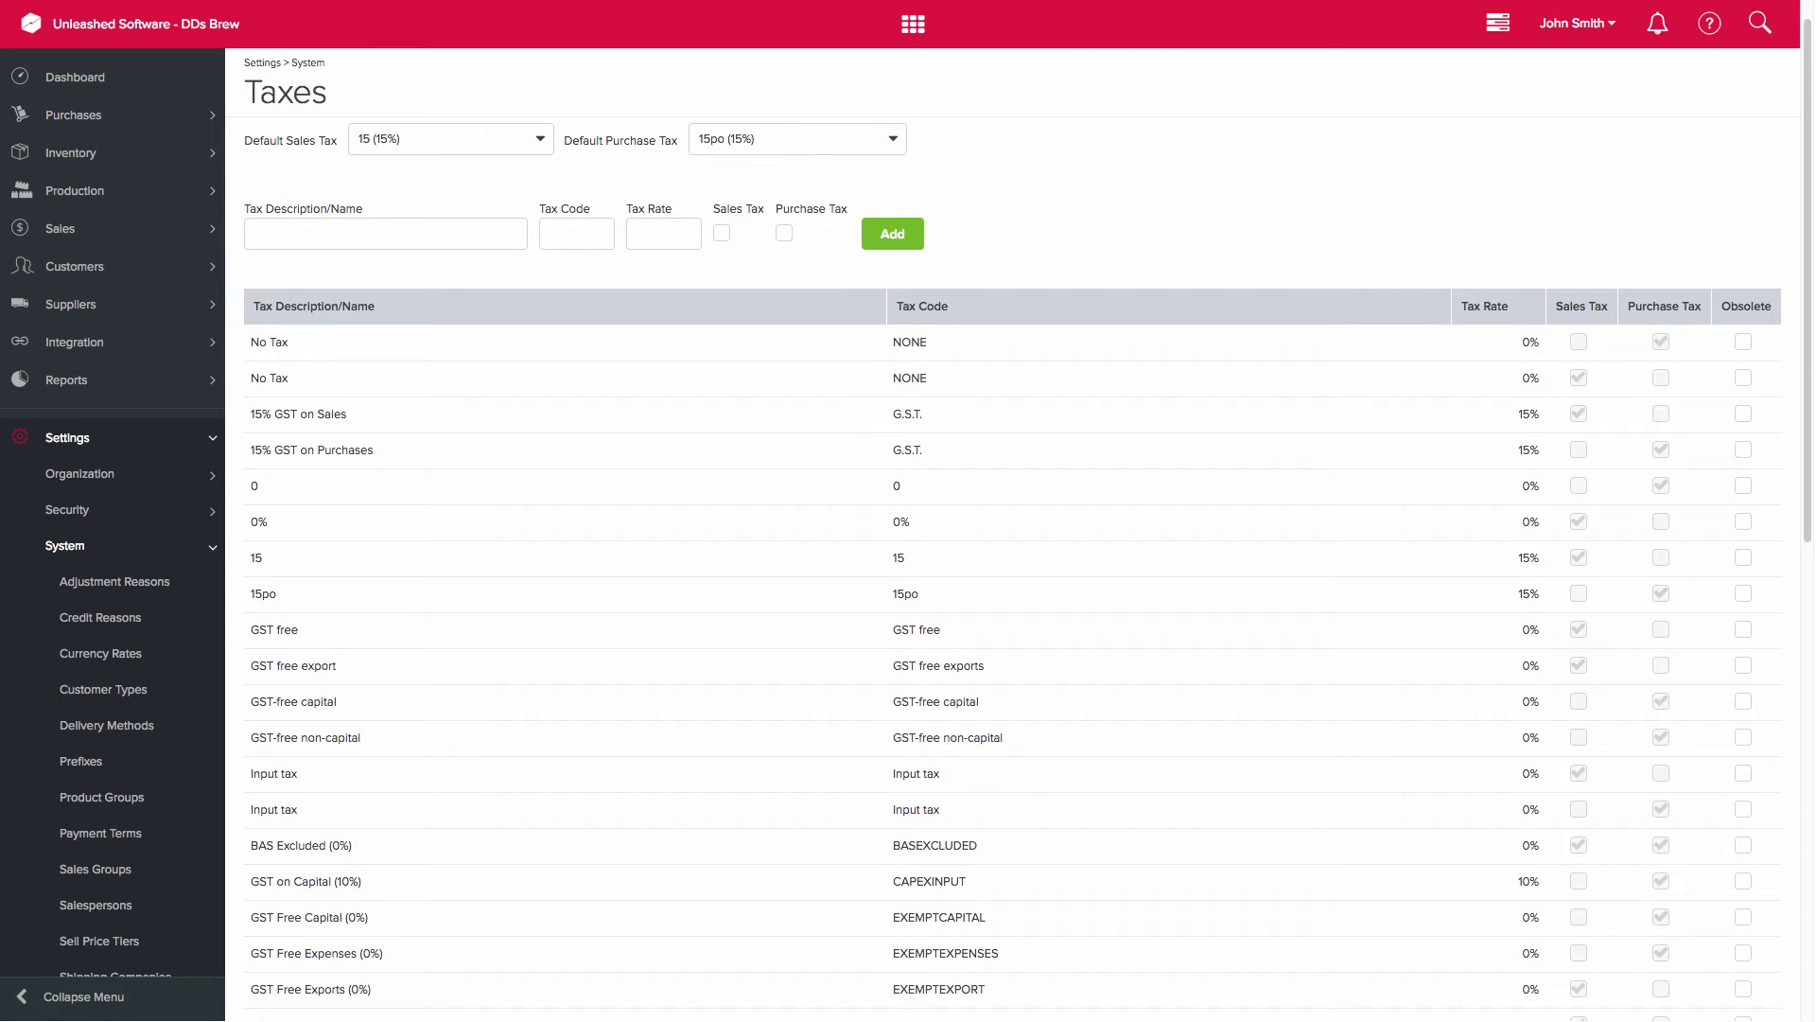
- Set the sale tax rate of product 002APA (American Pale Ale) to 1% Tax (1%) and save the product
left_click(88, 164)
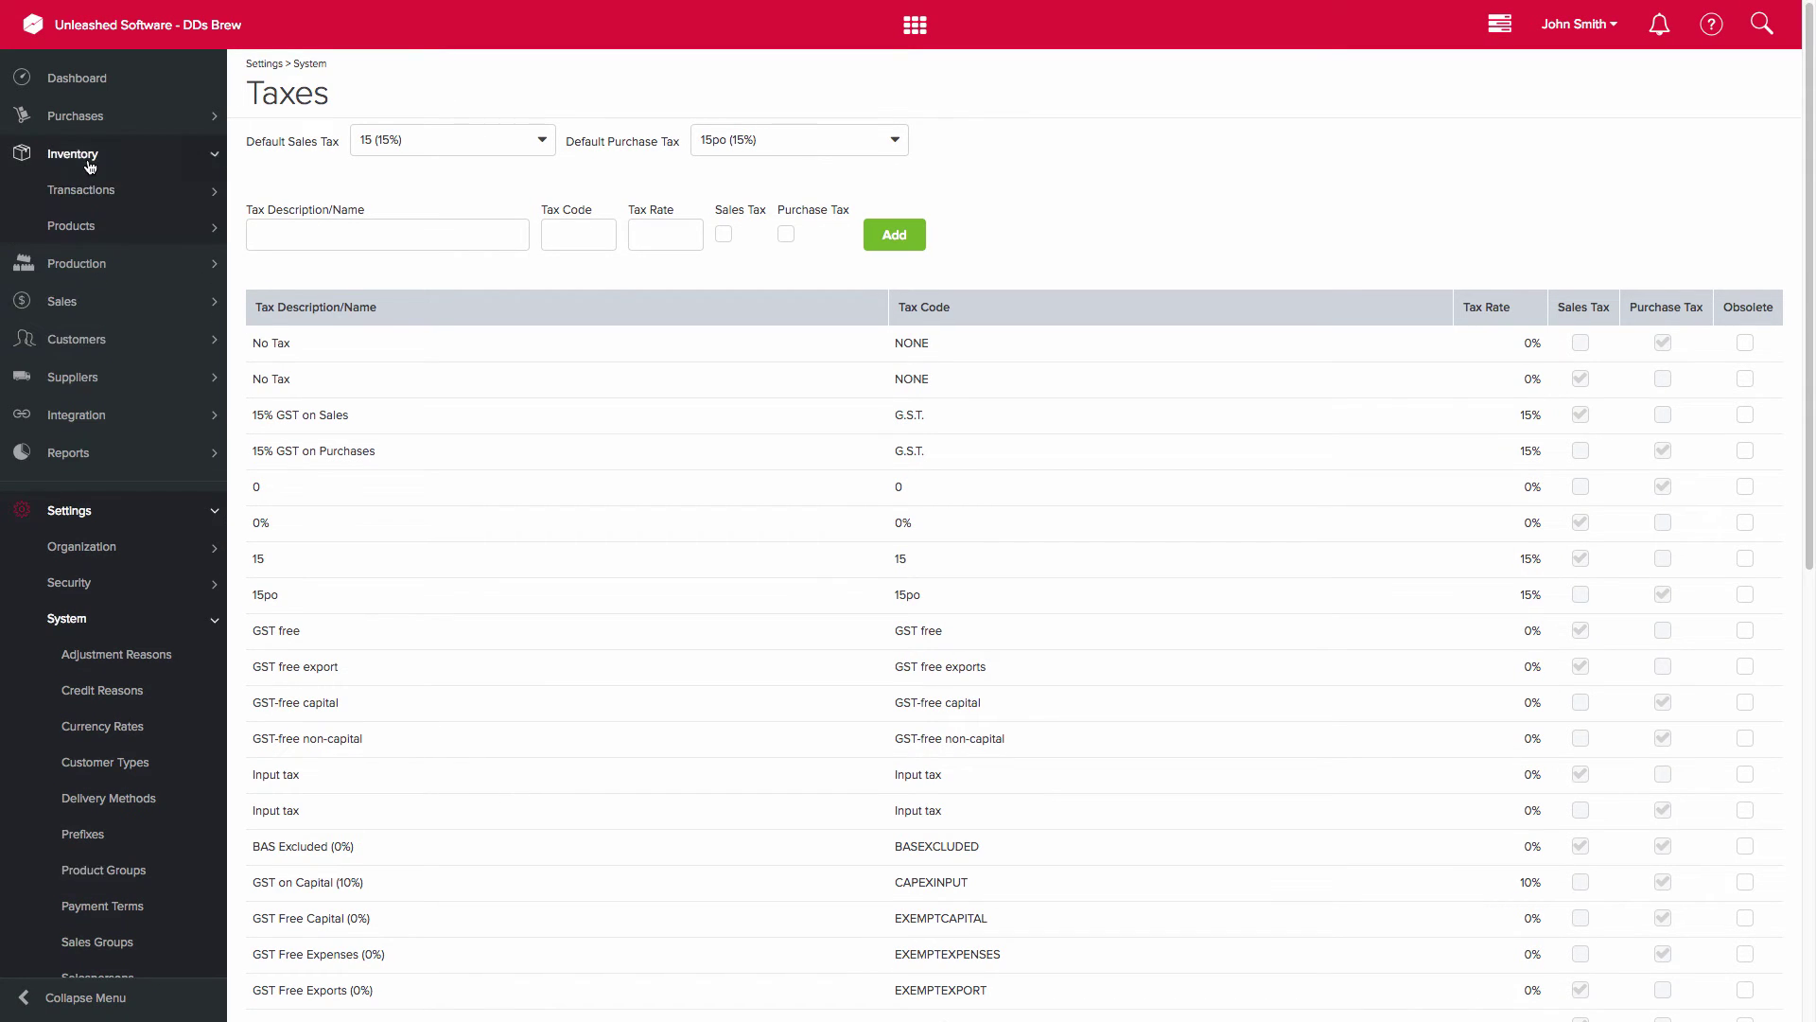
left_click(81, 227)
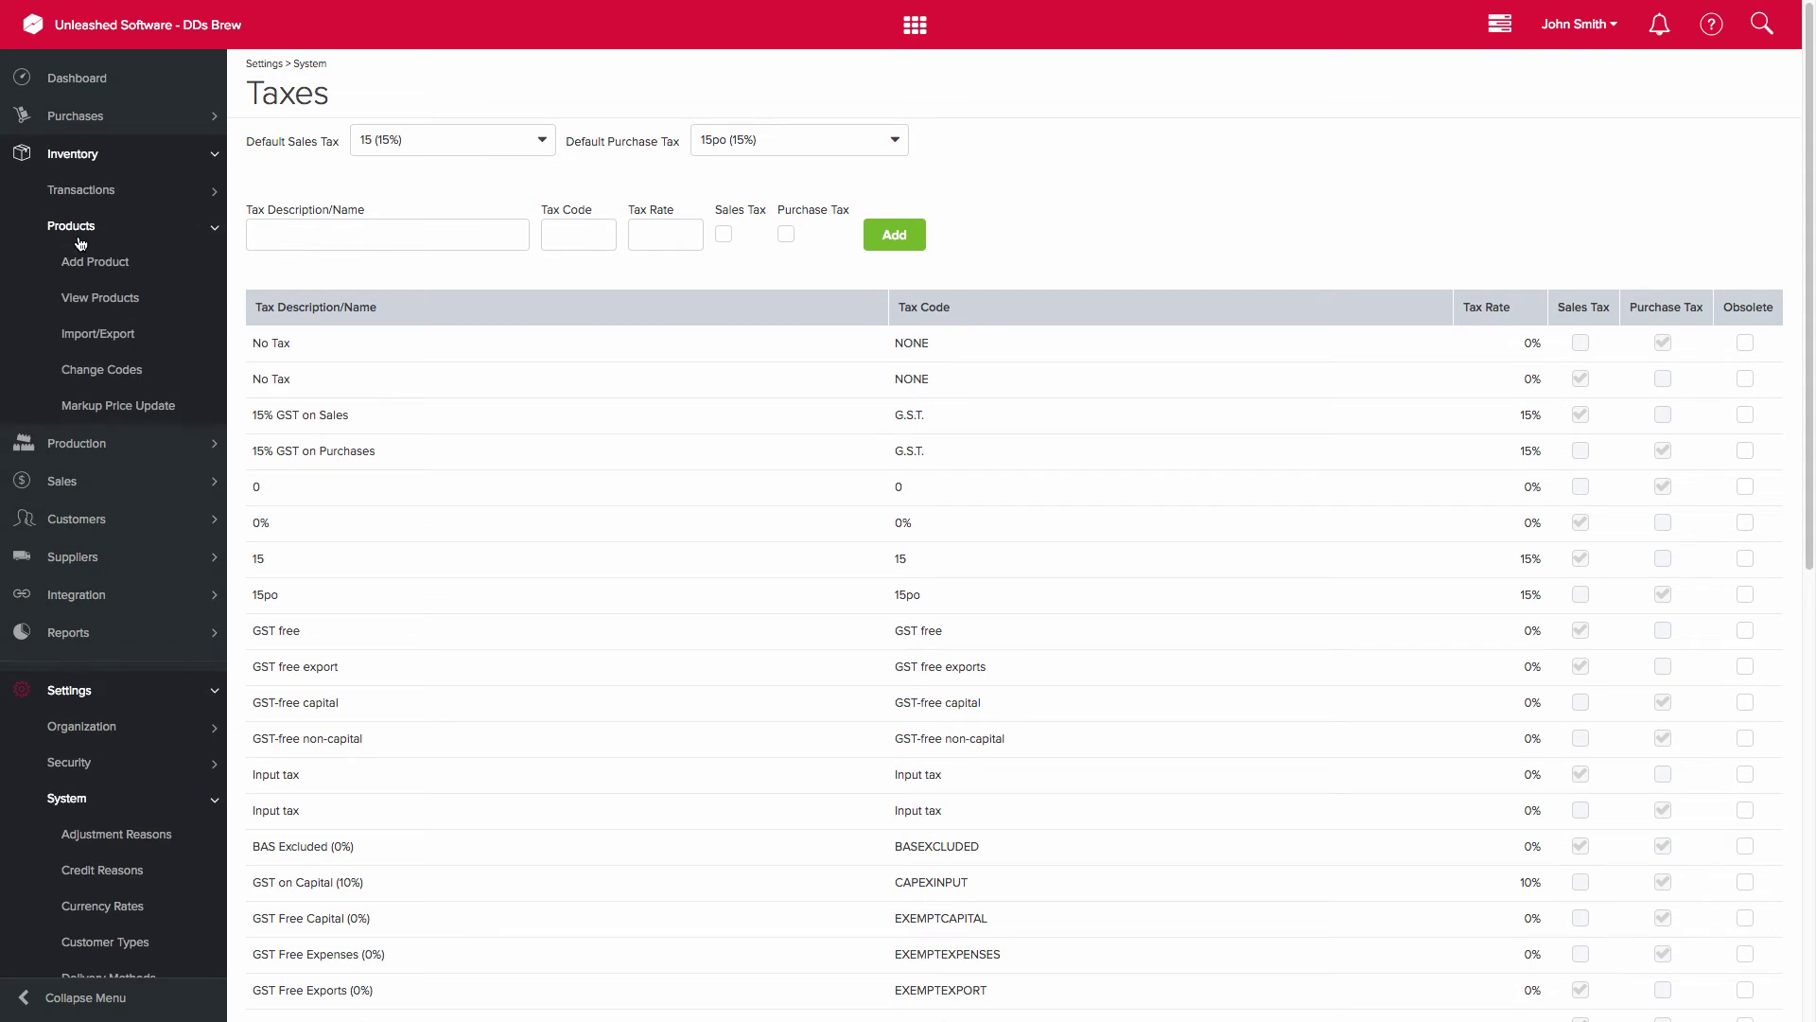
left_click(94, 299)
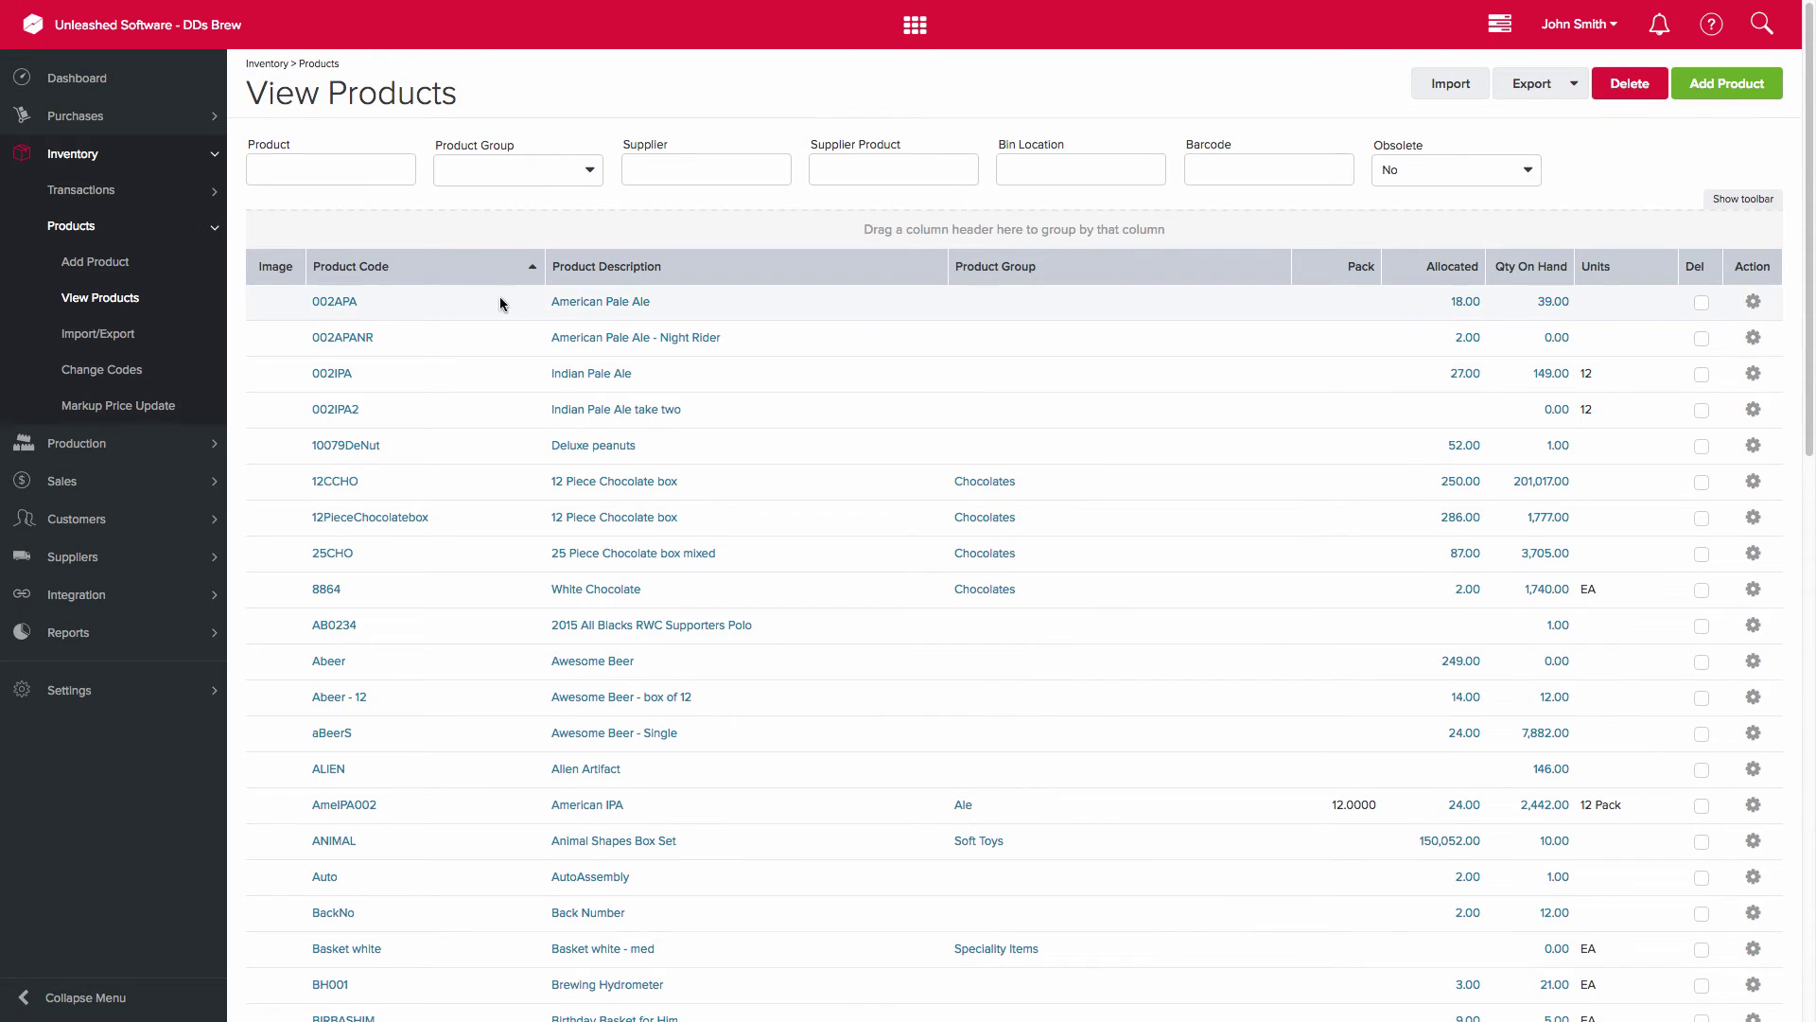
left_click(576, 305)
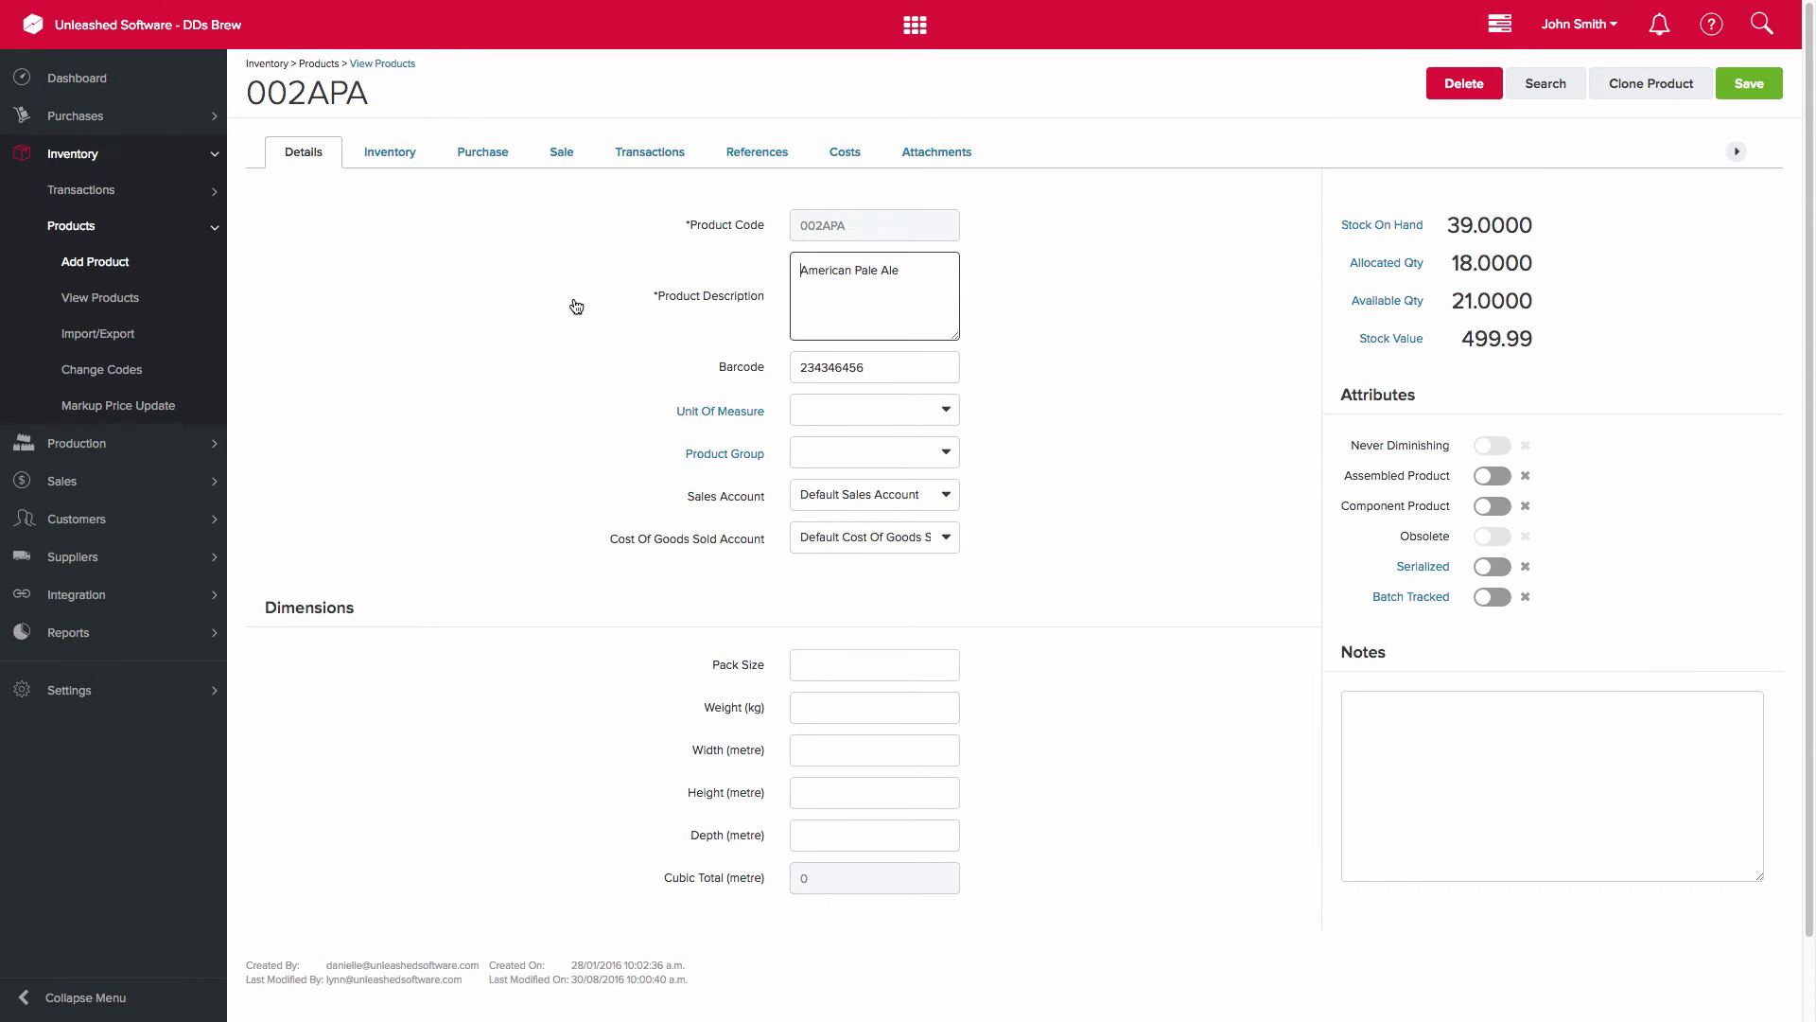
left_click(569, 156)
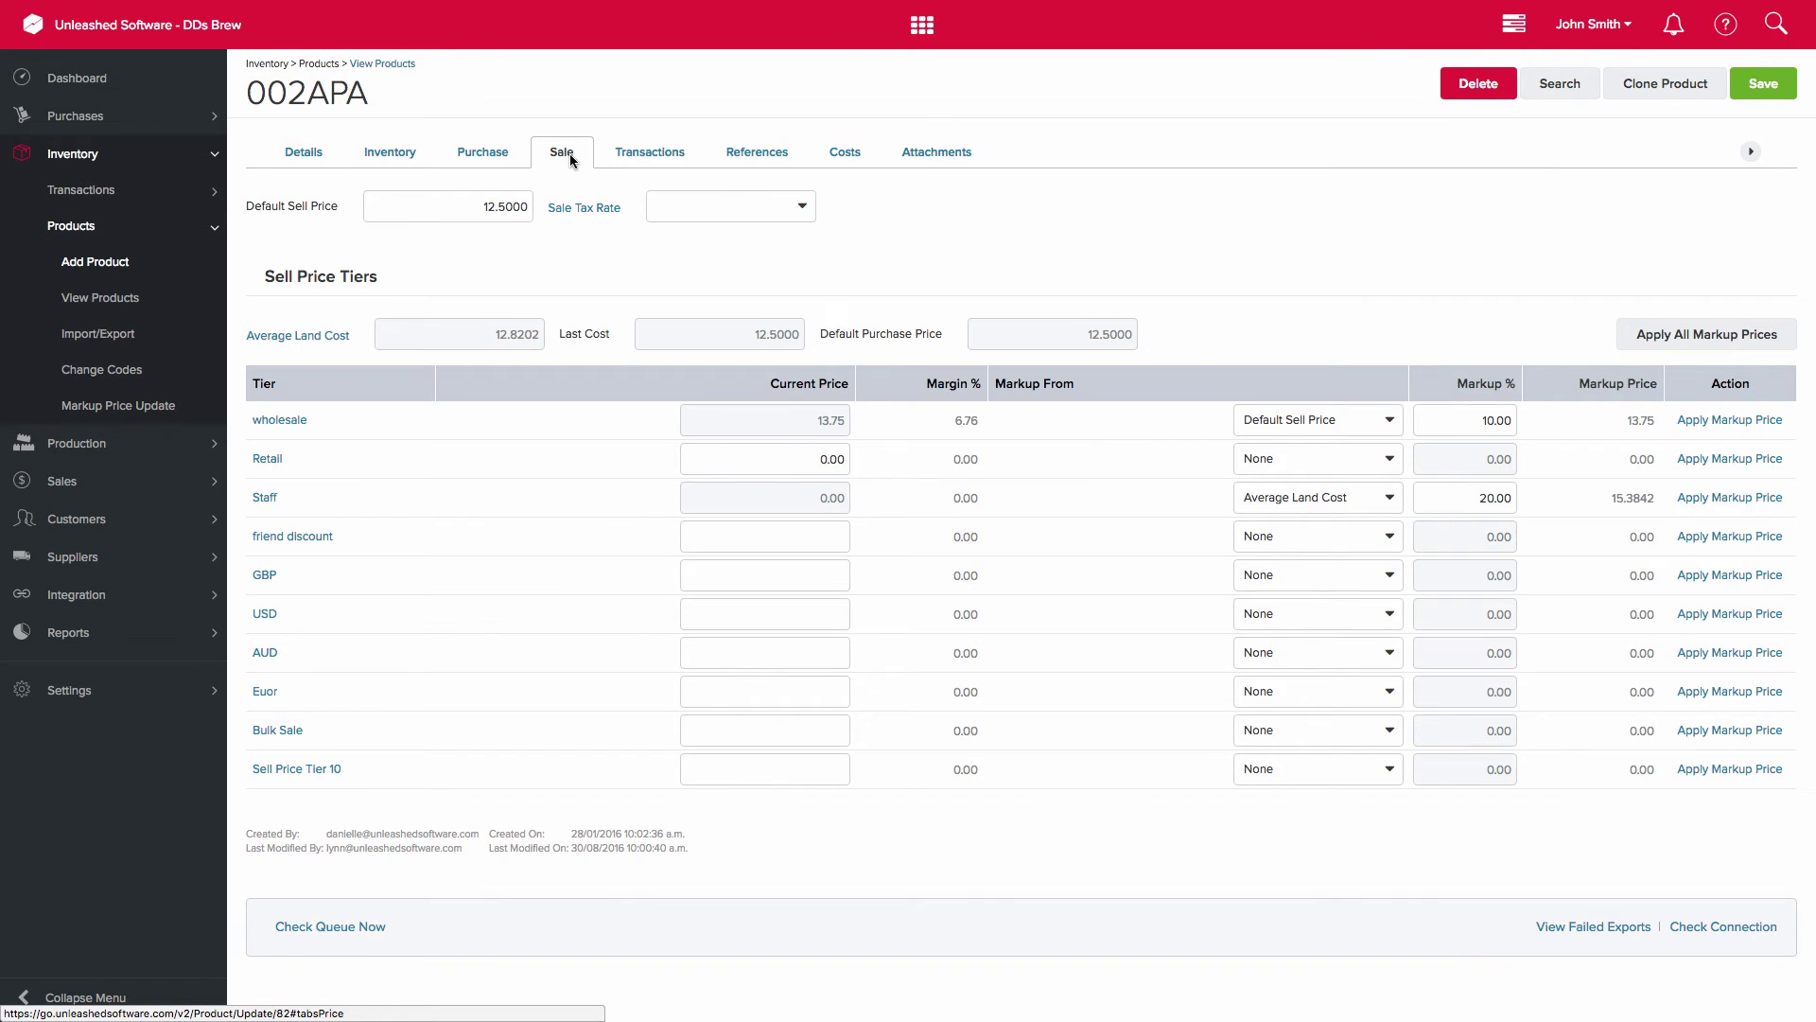
left_click(802, 210)
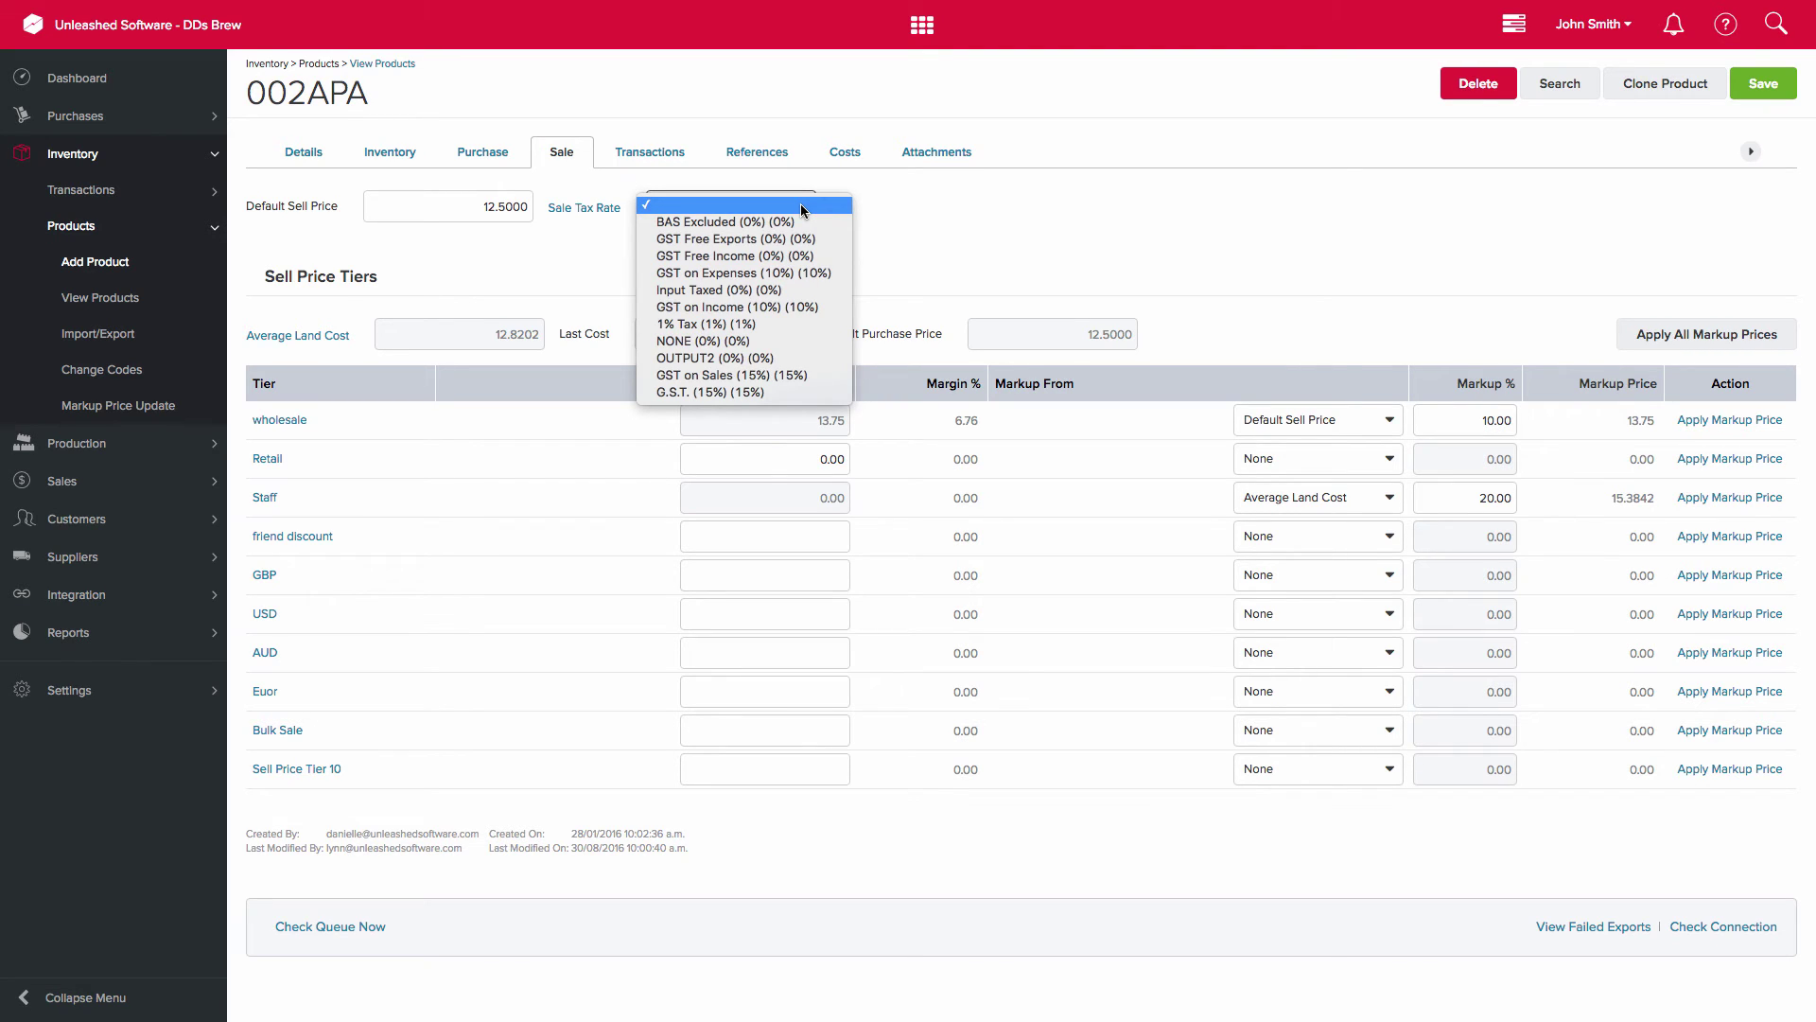
left_click(744, 327)
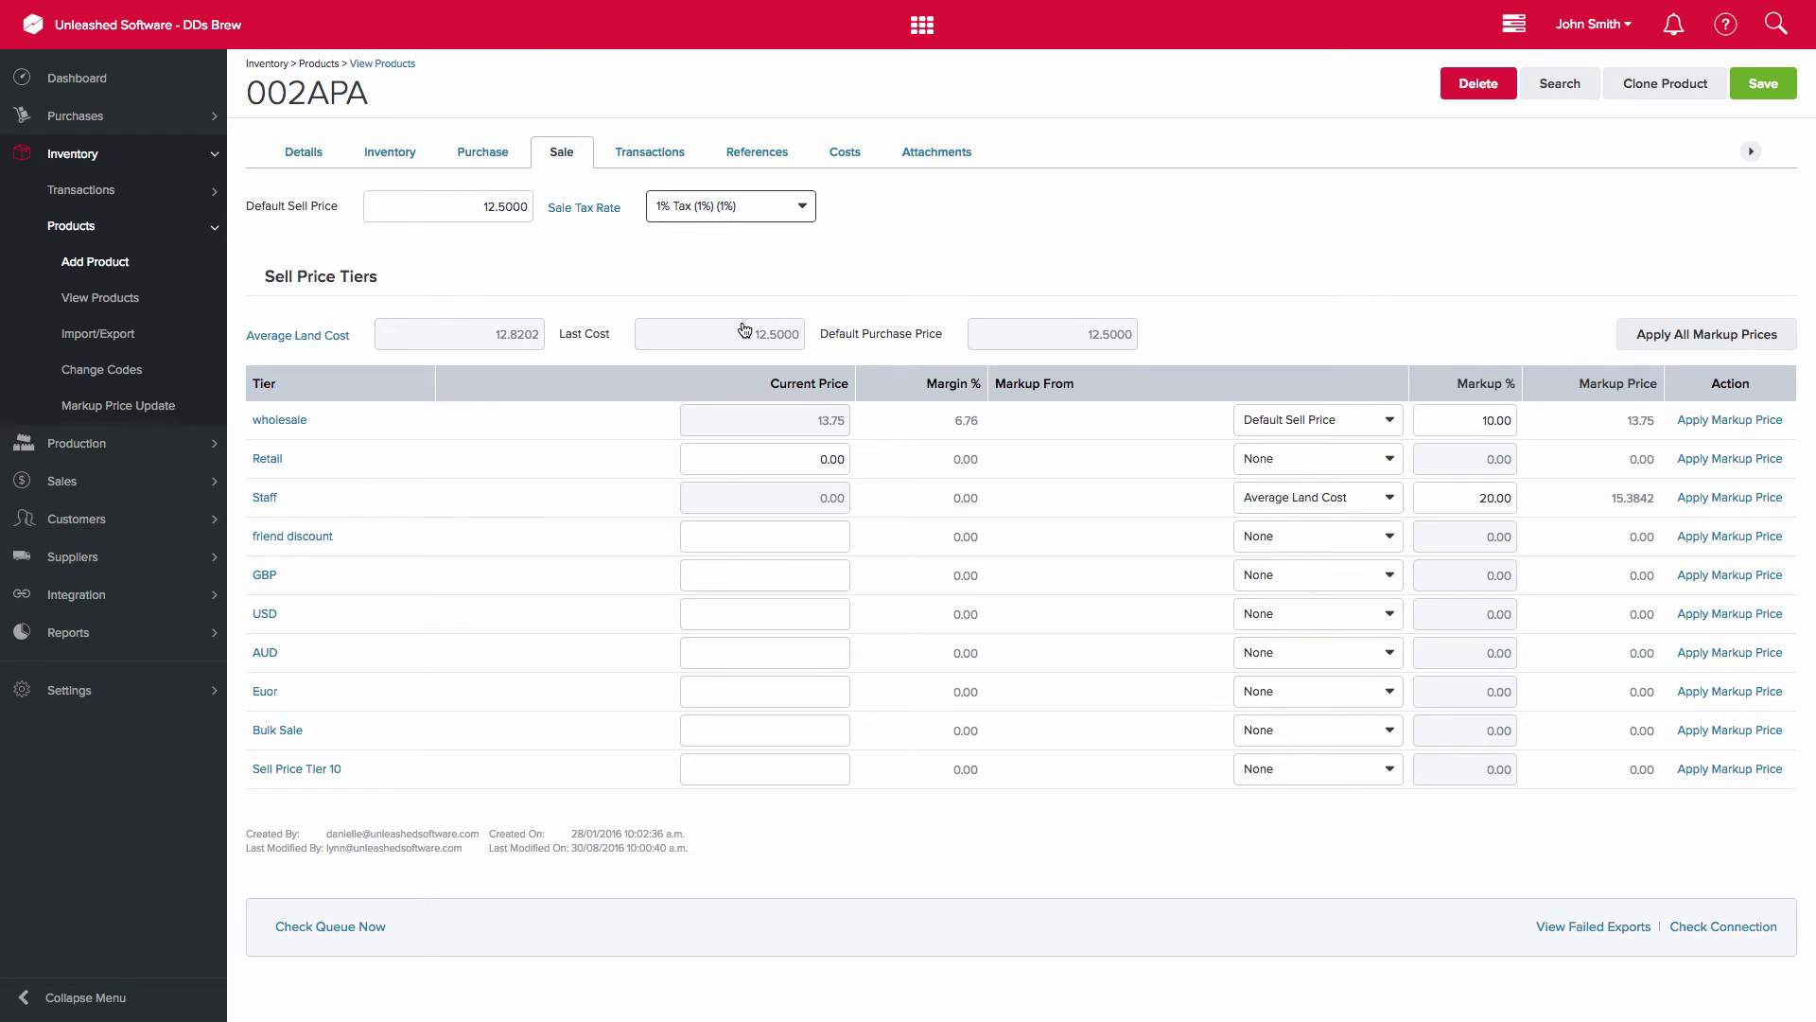
left_click(1764, 89)
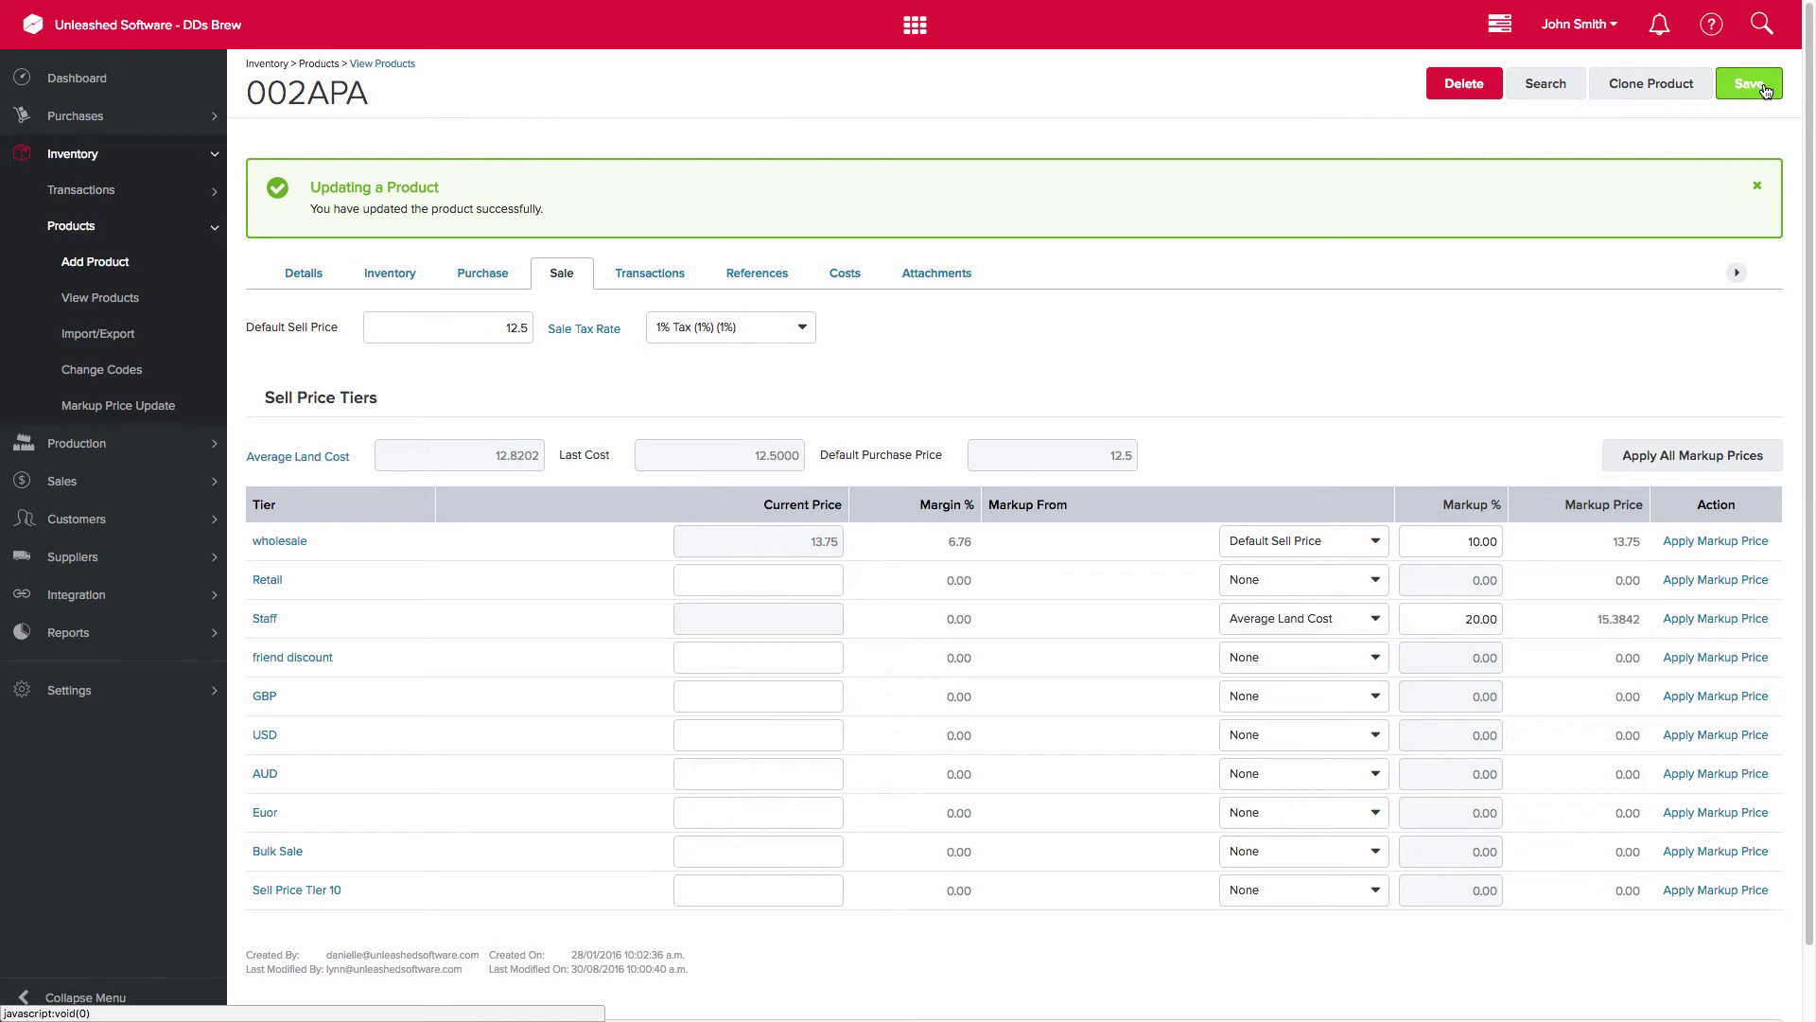
- Set the tax rate of customer Basket Case to GST on Sales (15%) and save the customer
left_click(106, 530)
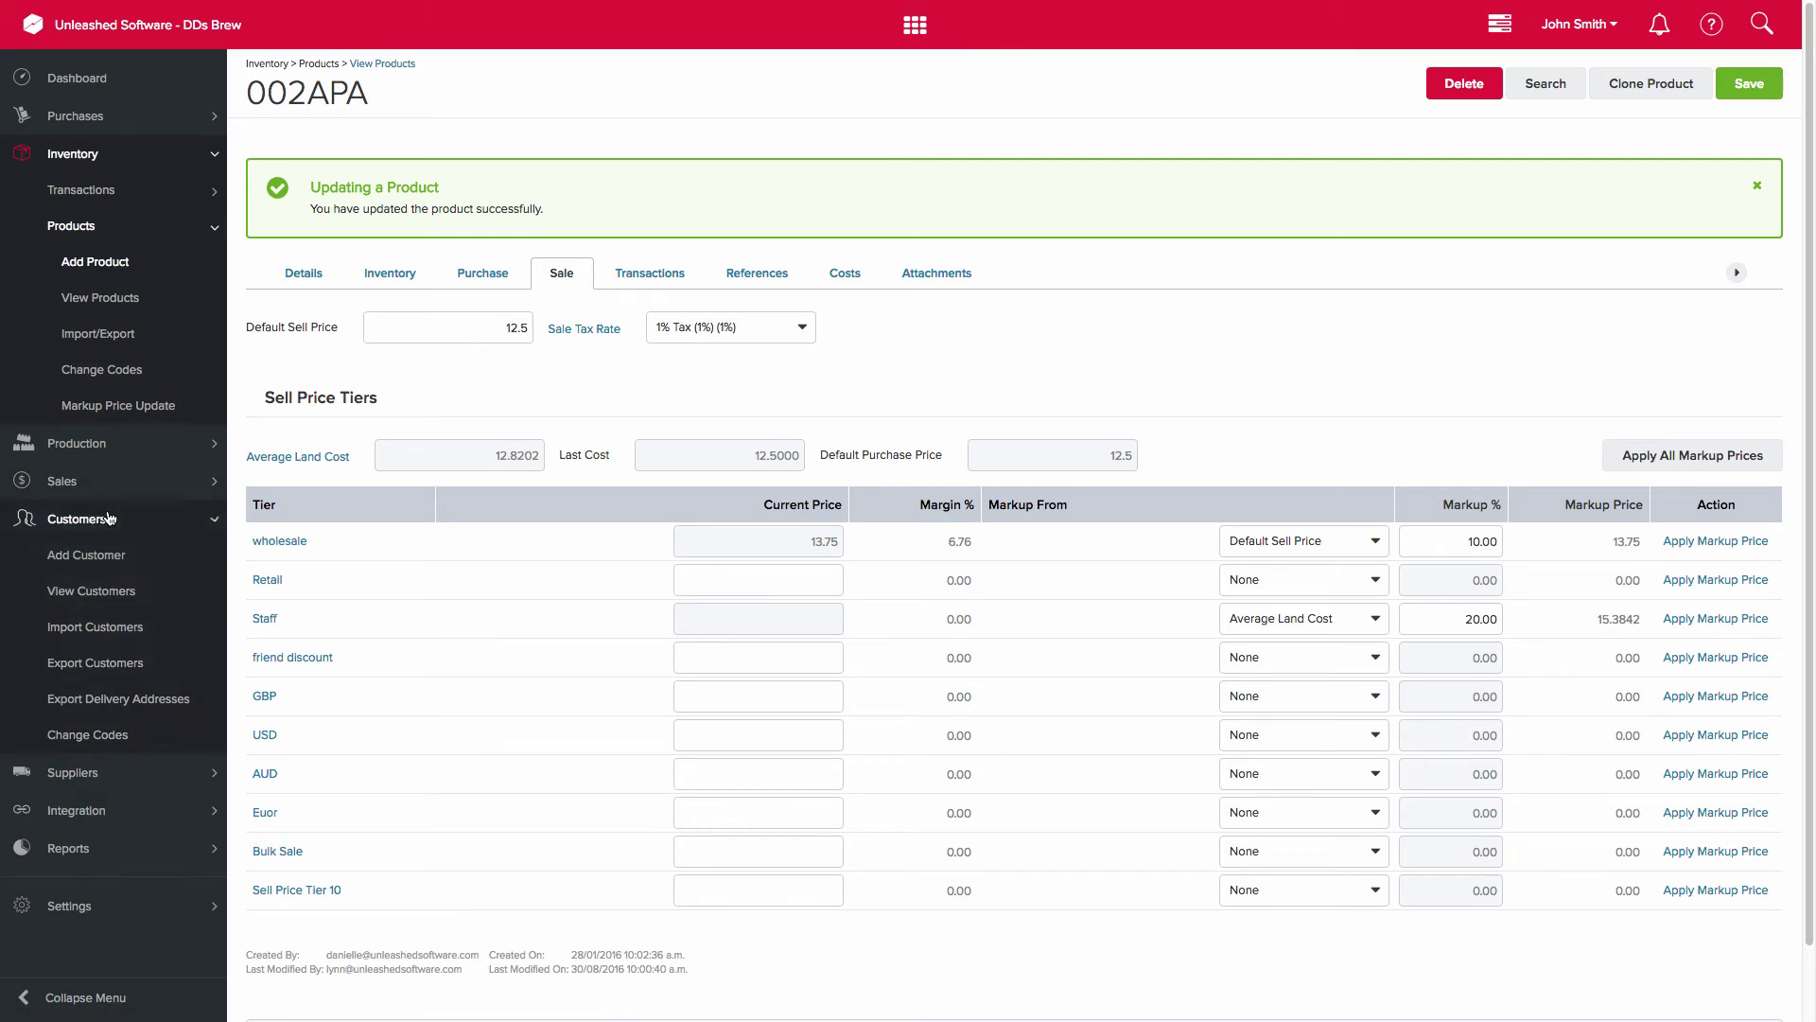
left_click(109, 592)
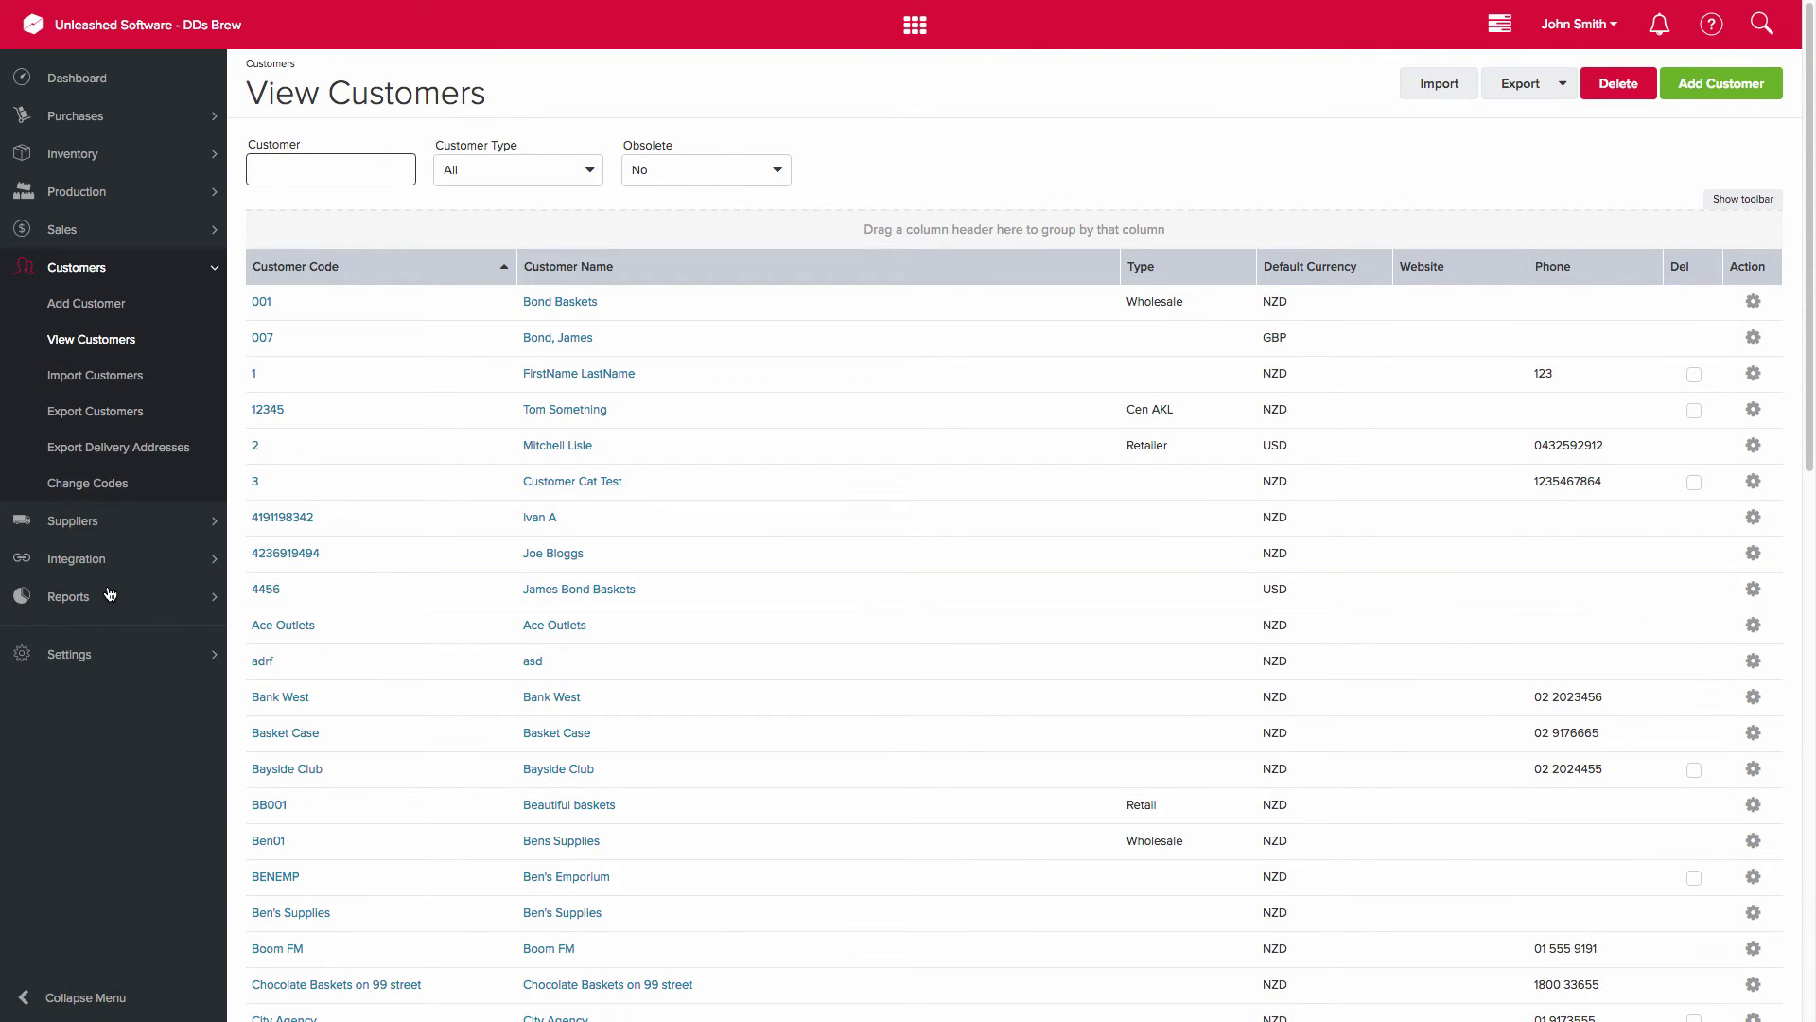
left_click(573, 734)
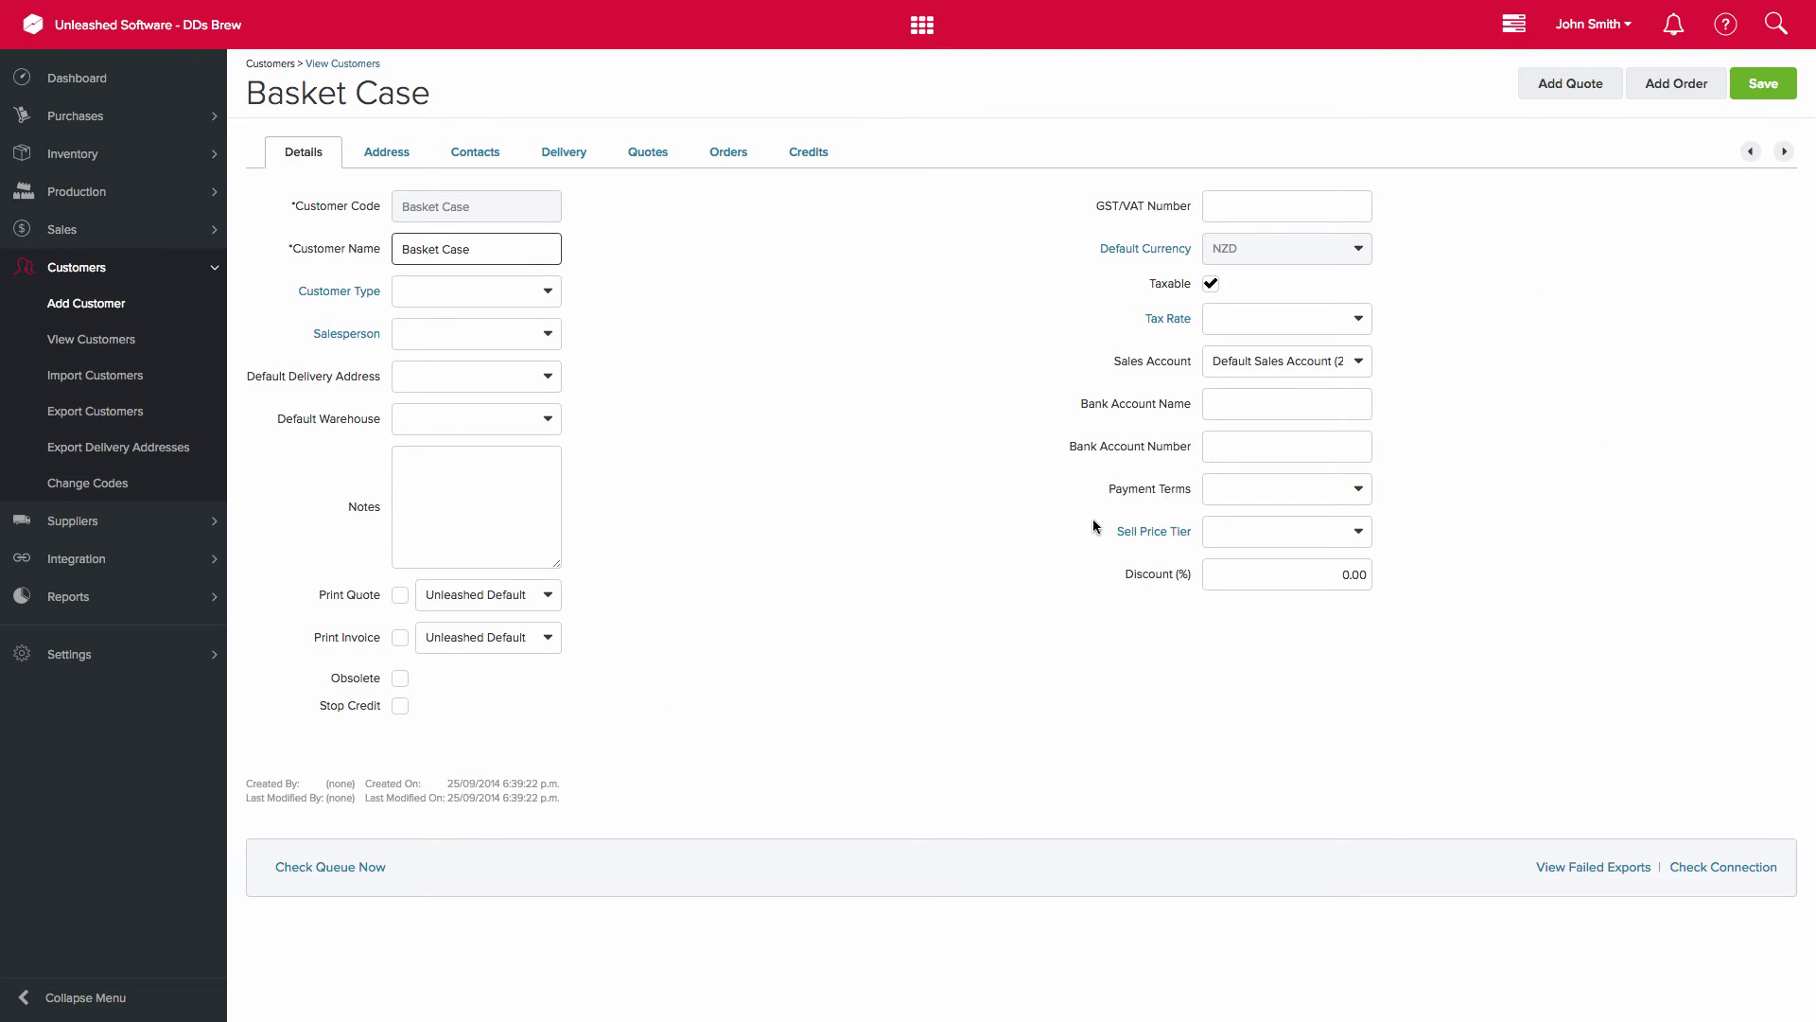
left_click(1360, 315)
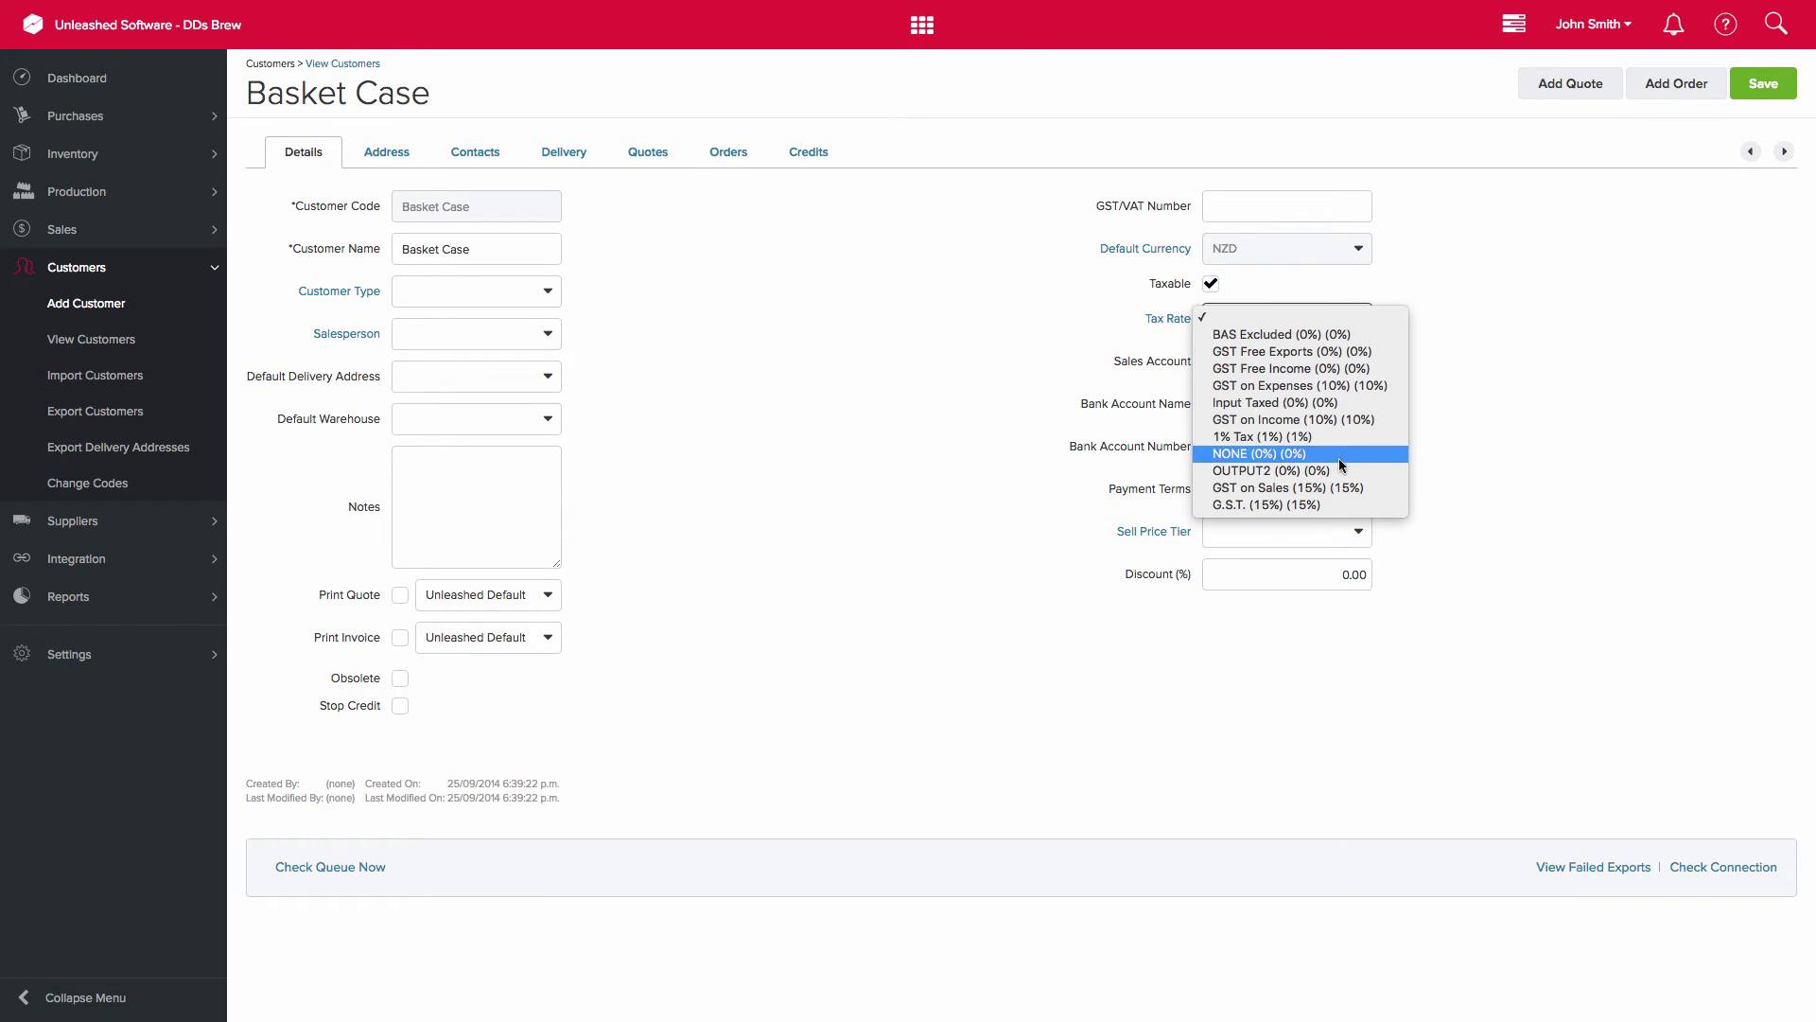
left_click(1336, 488)
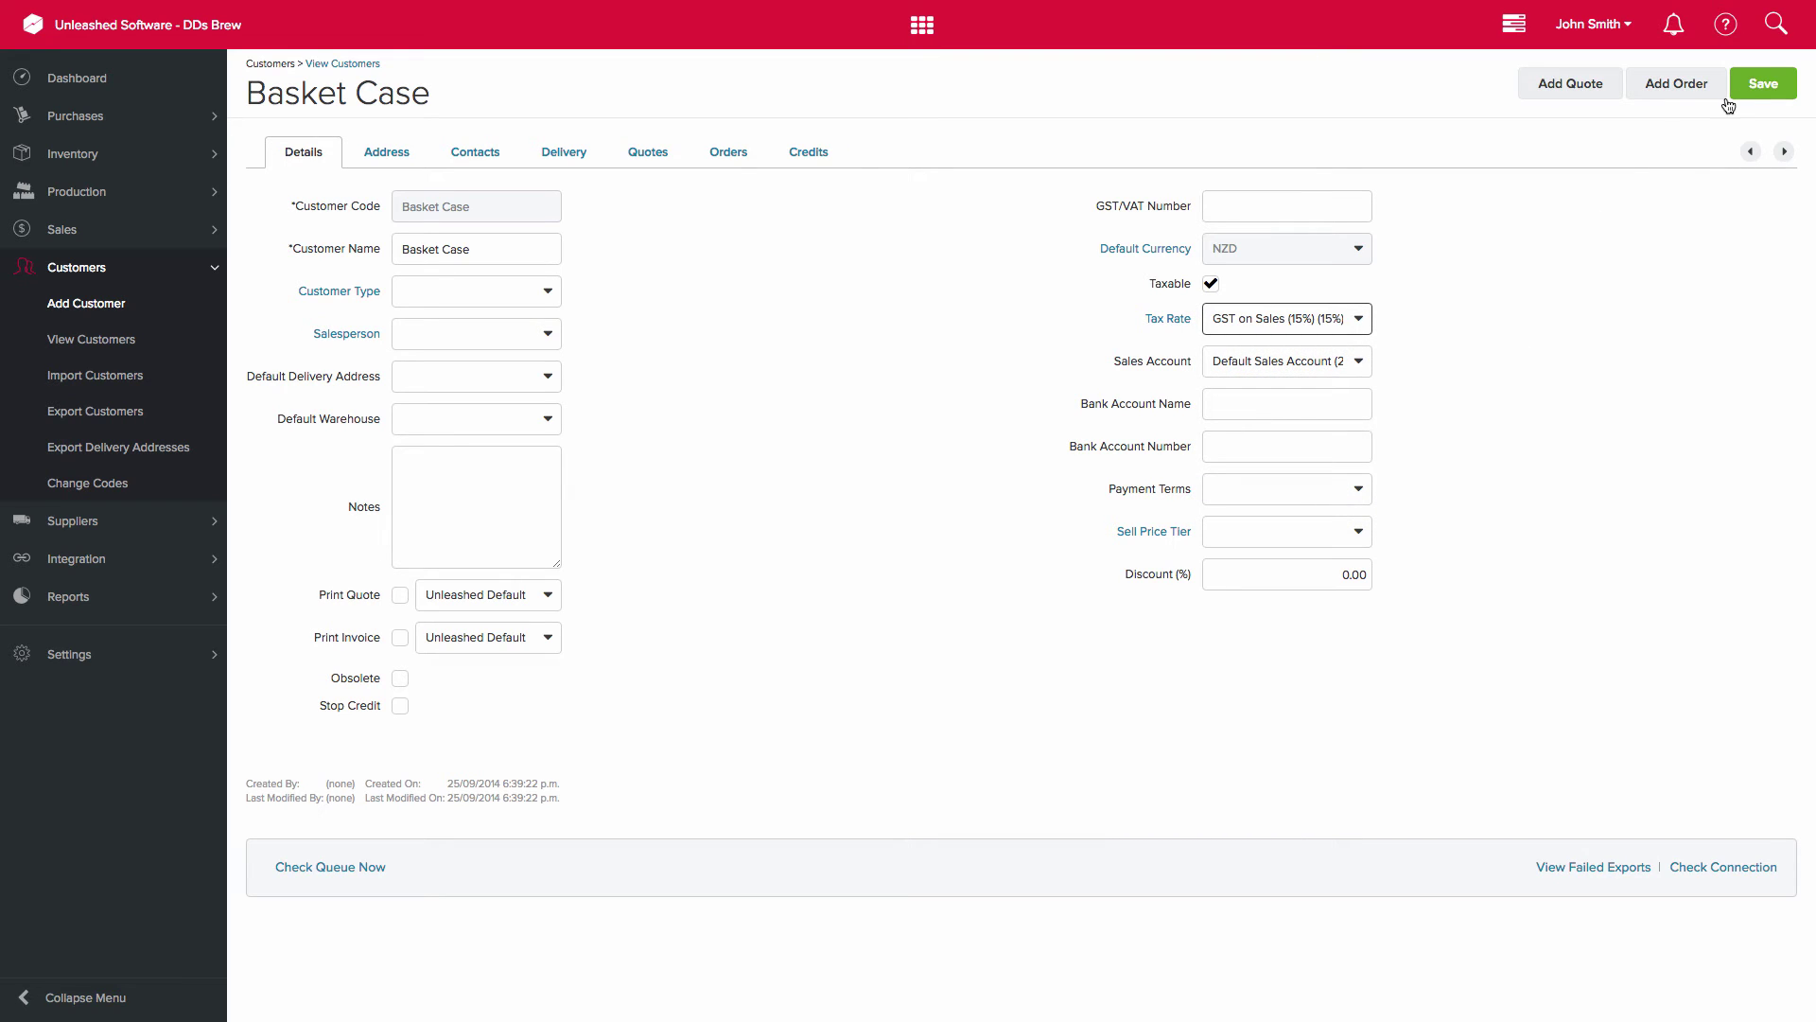
left_click(1755, 87)
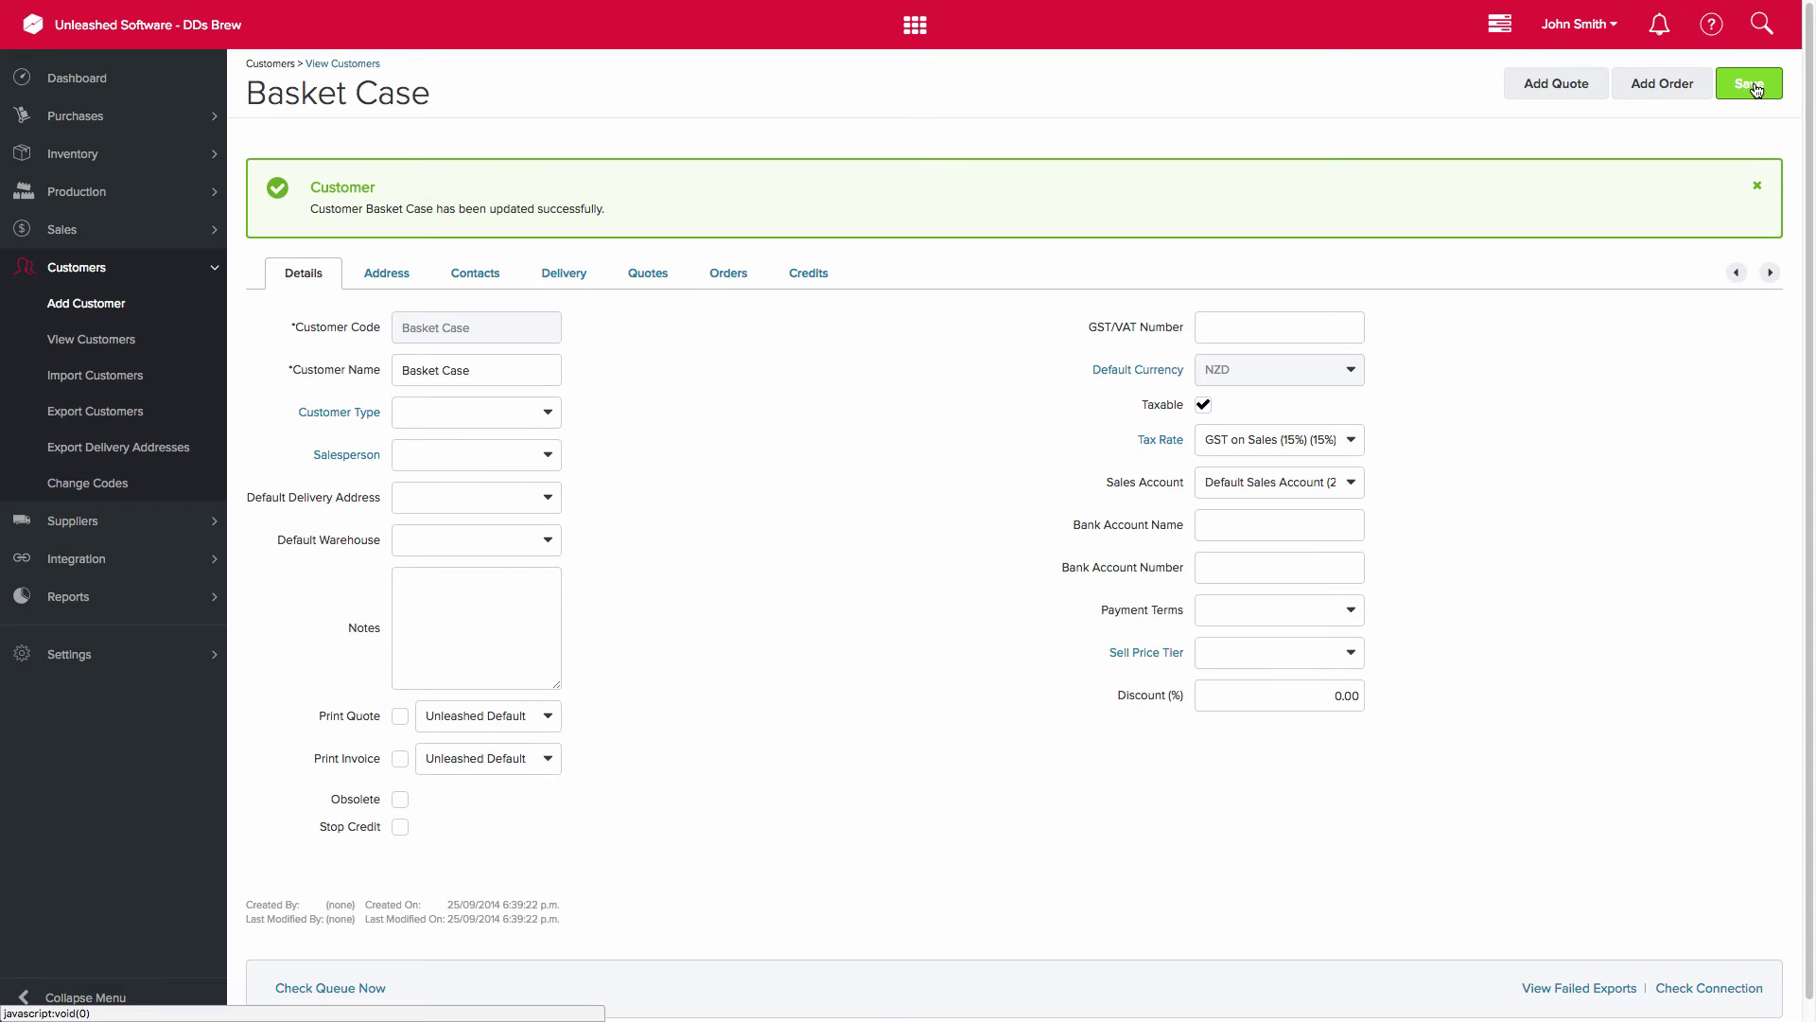
- Start a sales order for Basket Case and review the available tax rates, keeping the customer default of GST on Sales (15%)
left_click(1663, 84)
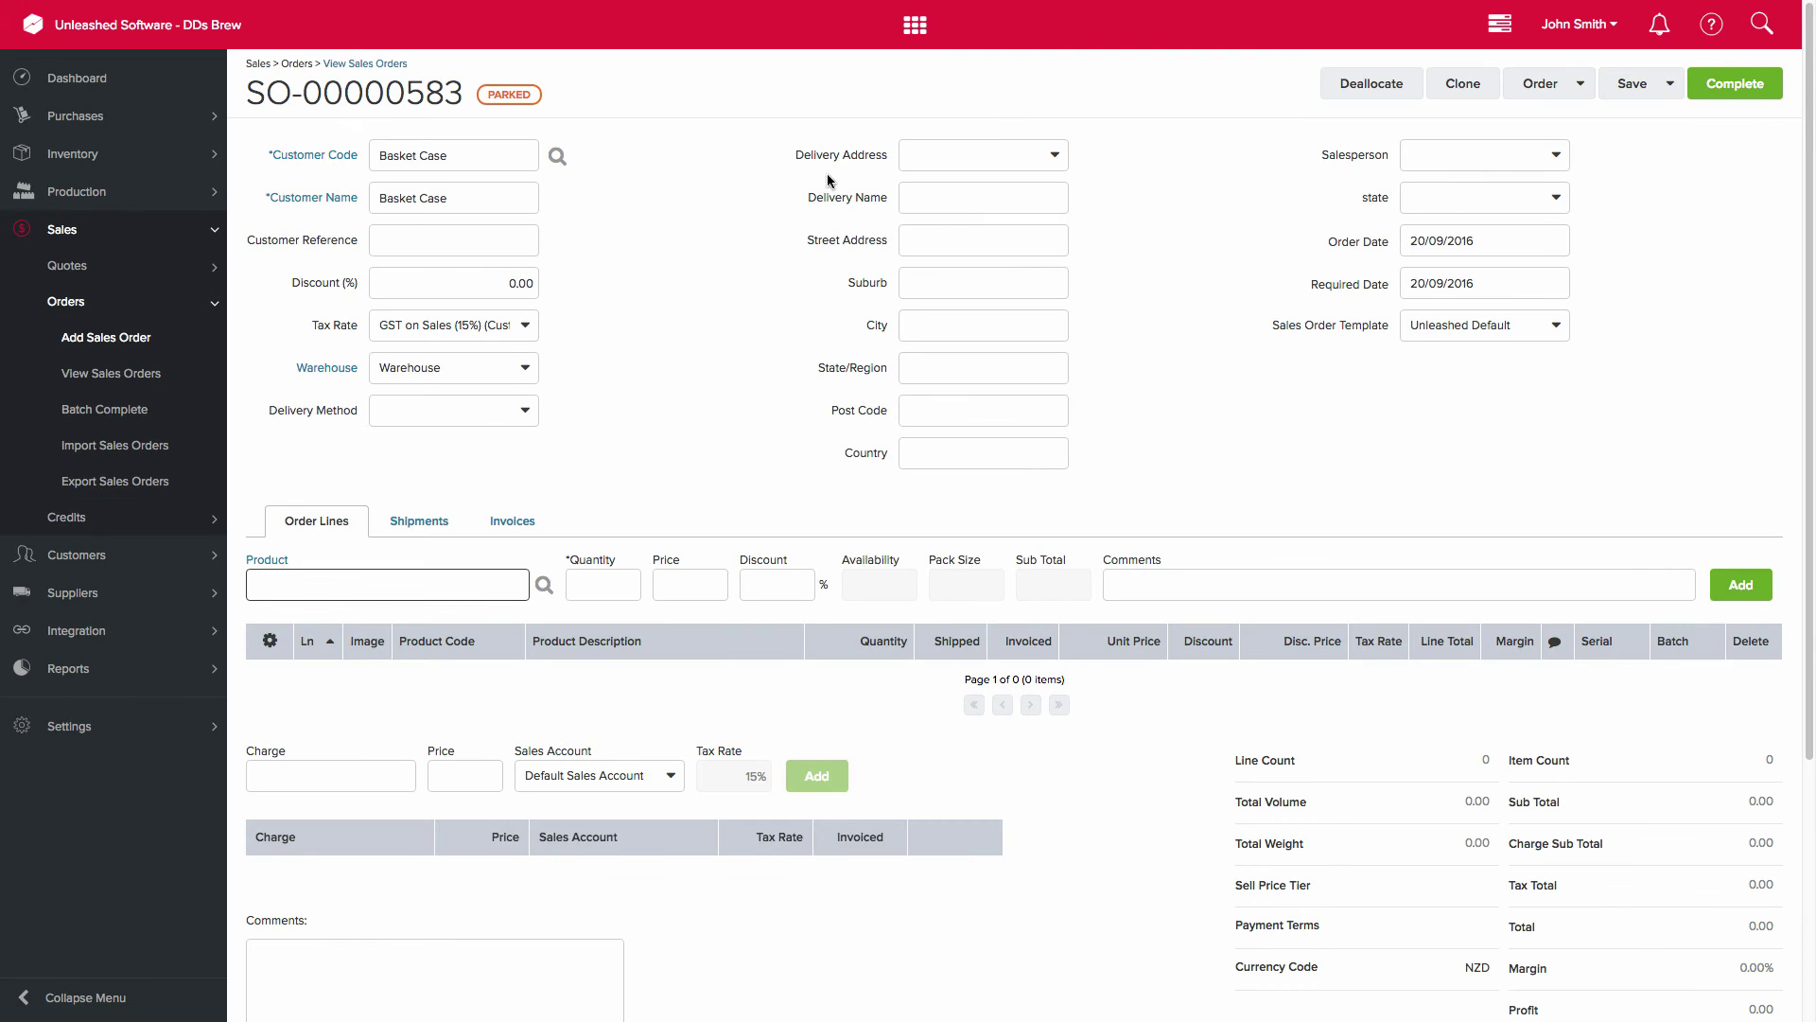
left_click(525, 327)
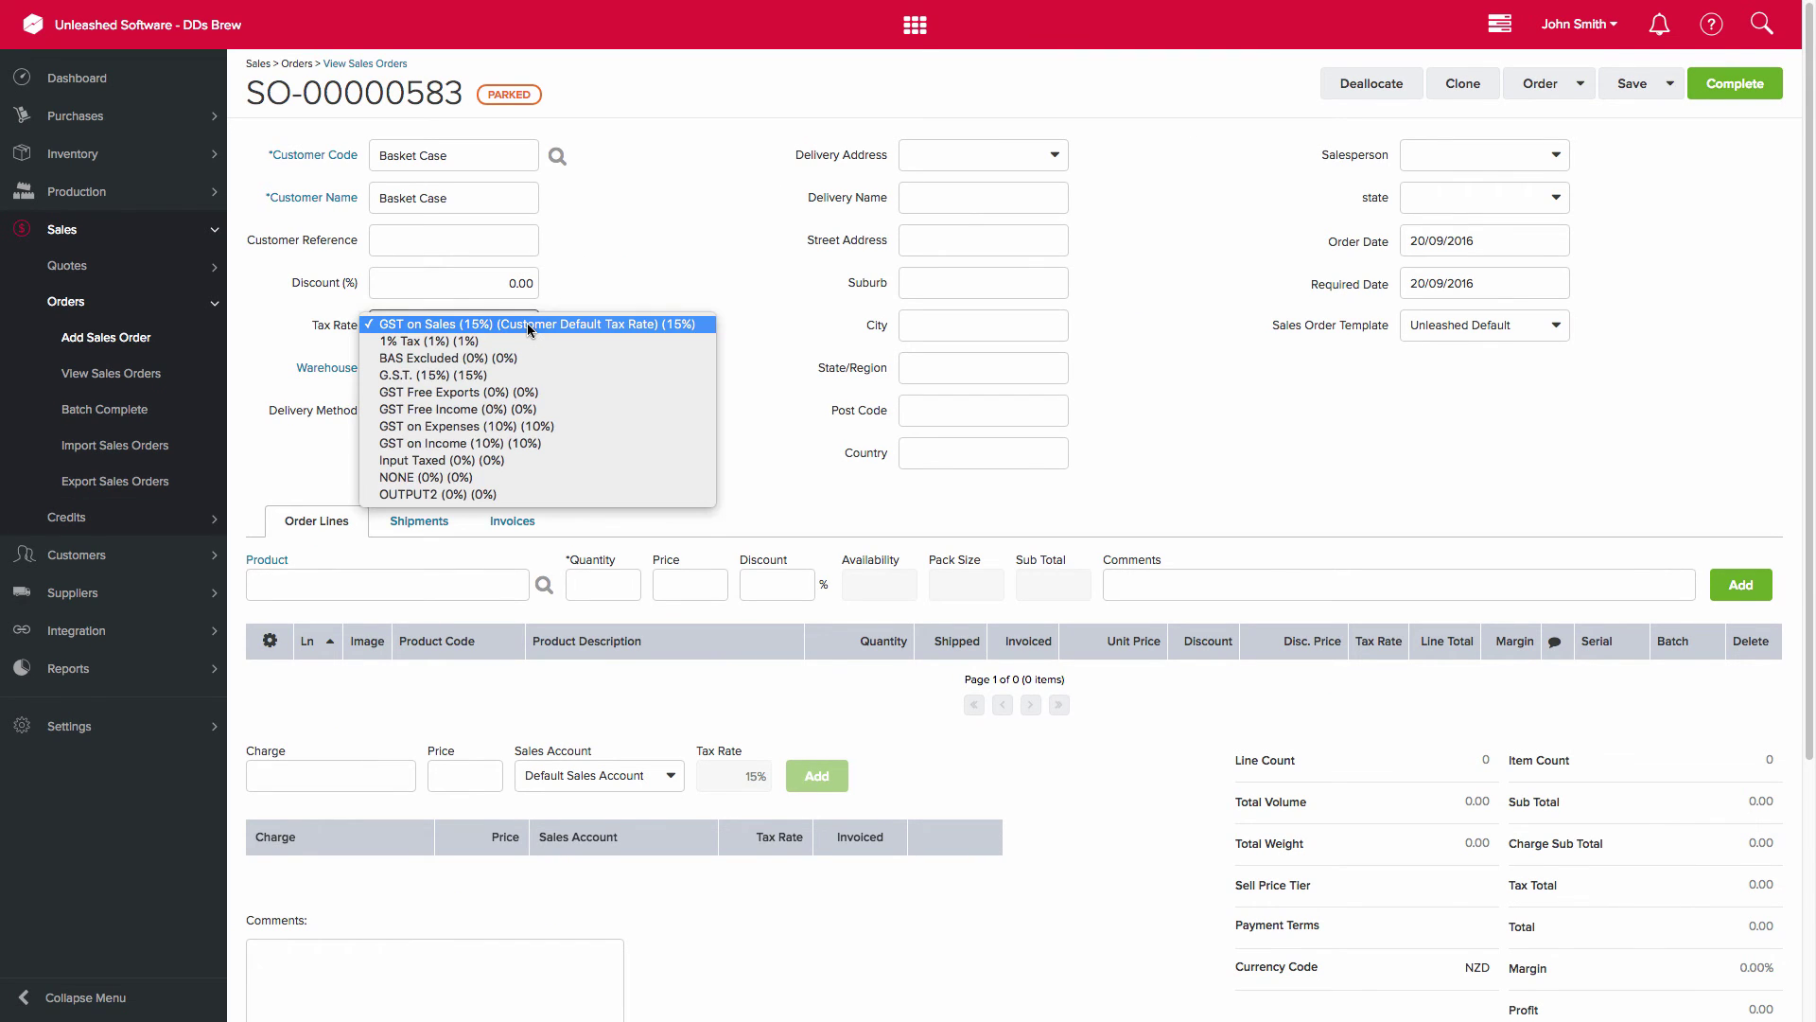
left_click(597, 301)
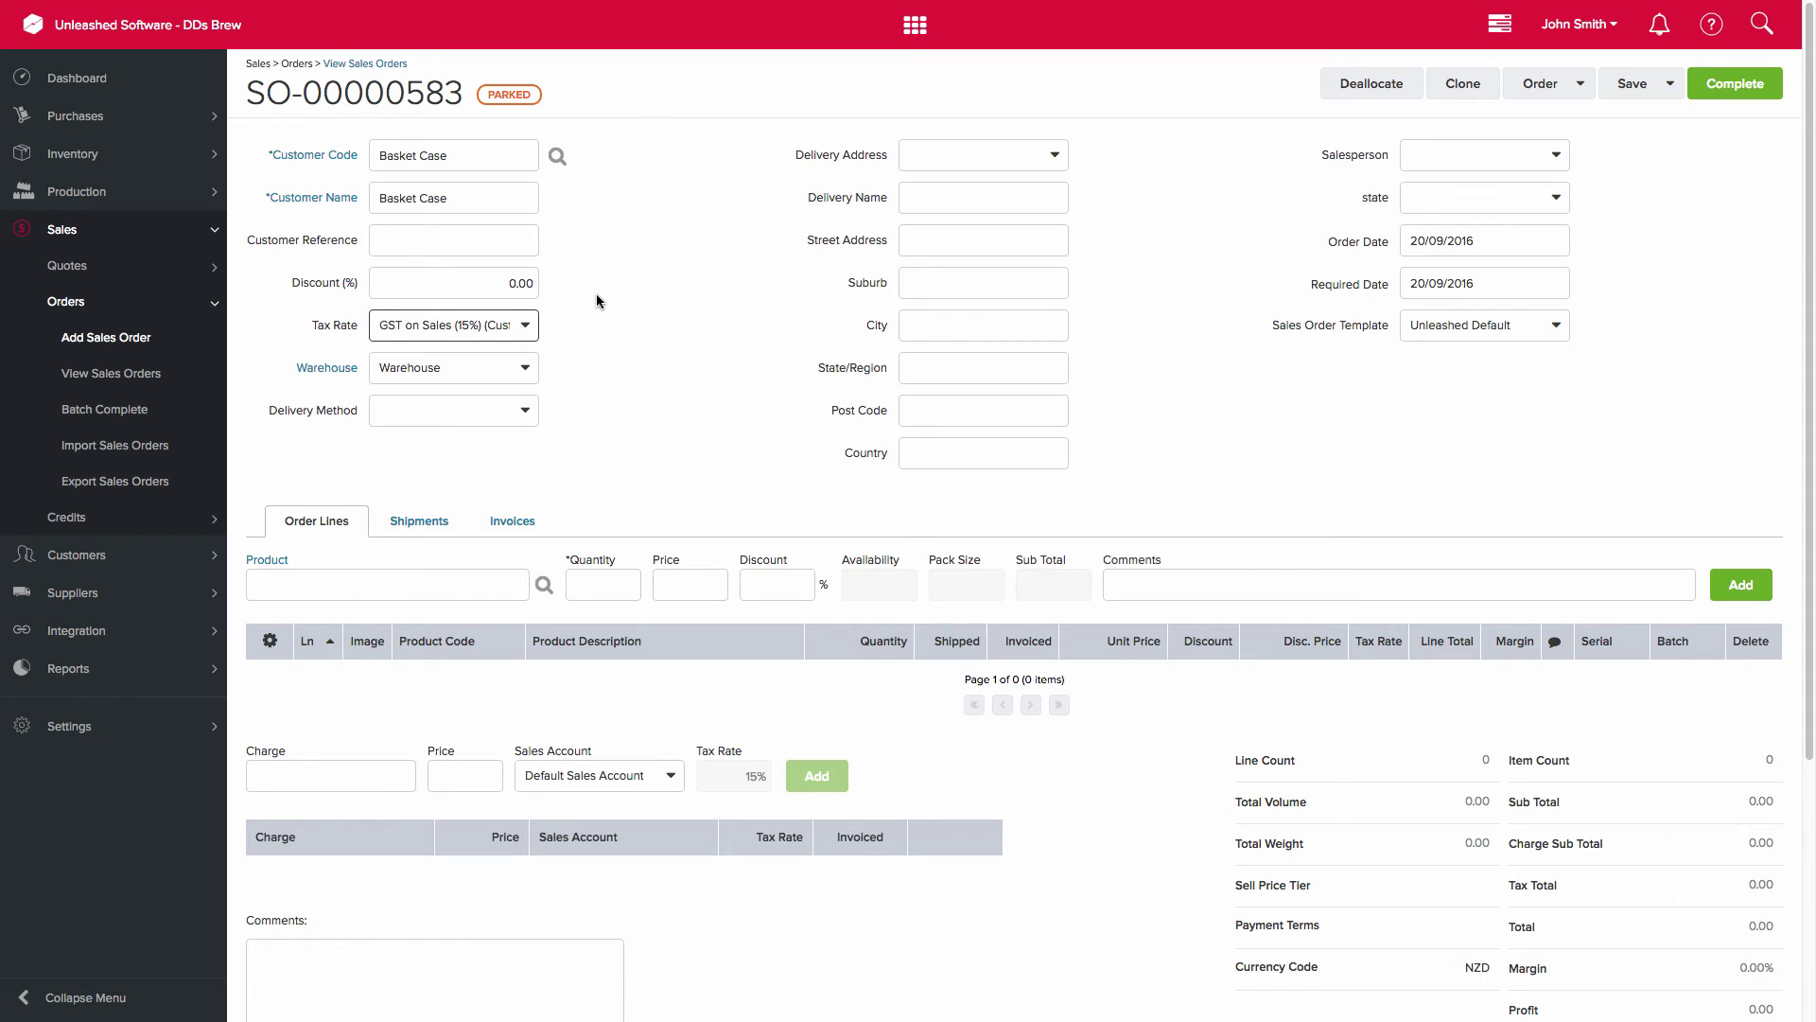
- Add an American Pale Ale (002APA) line with quantity 1 to the Basket Case sales order
left_click(345, 583)
type("american")
left_click(351, 623)
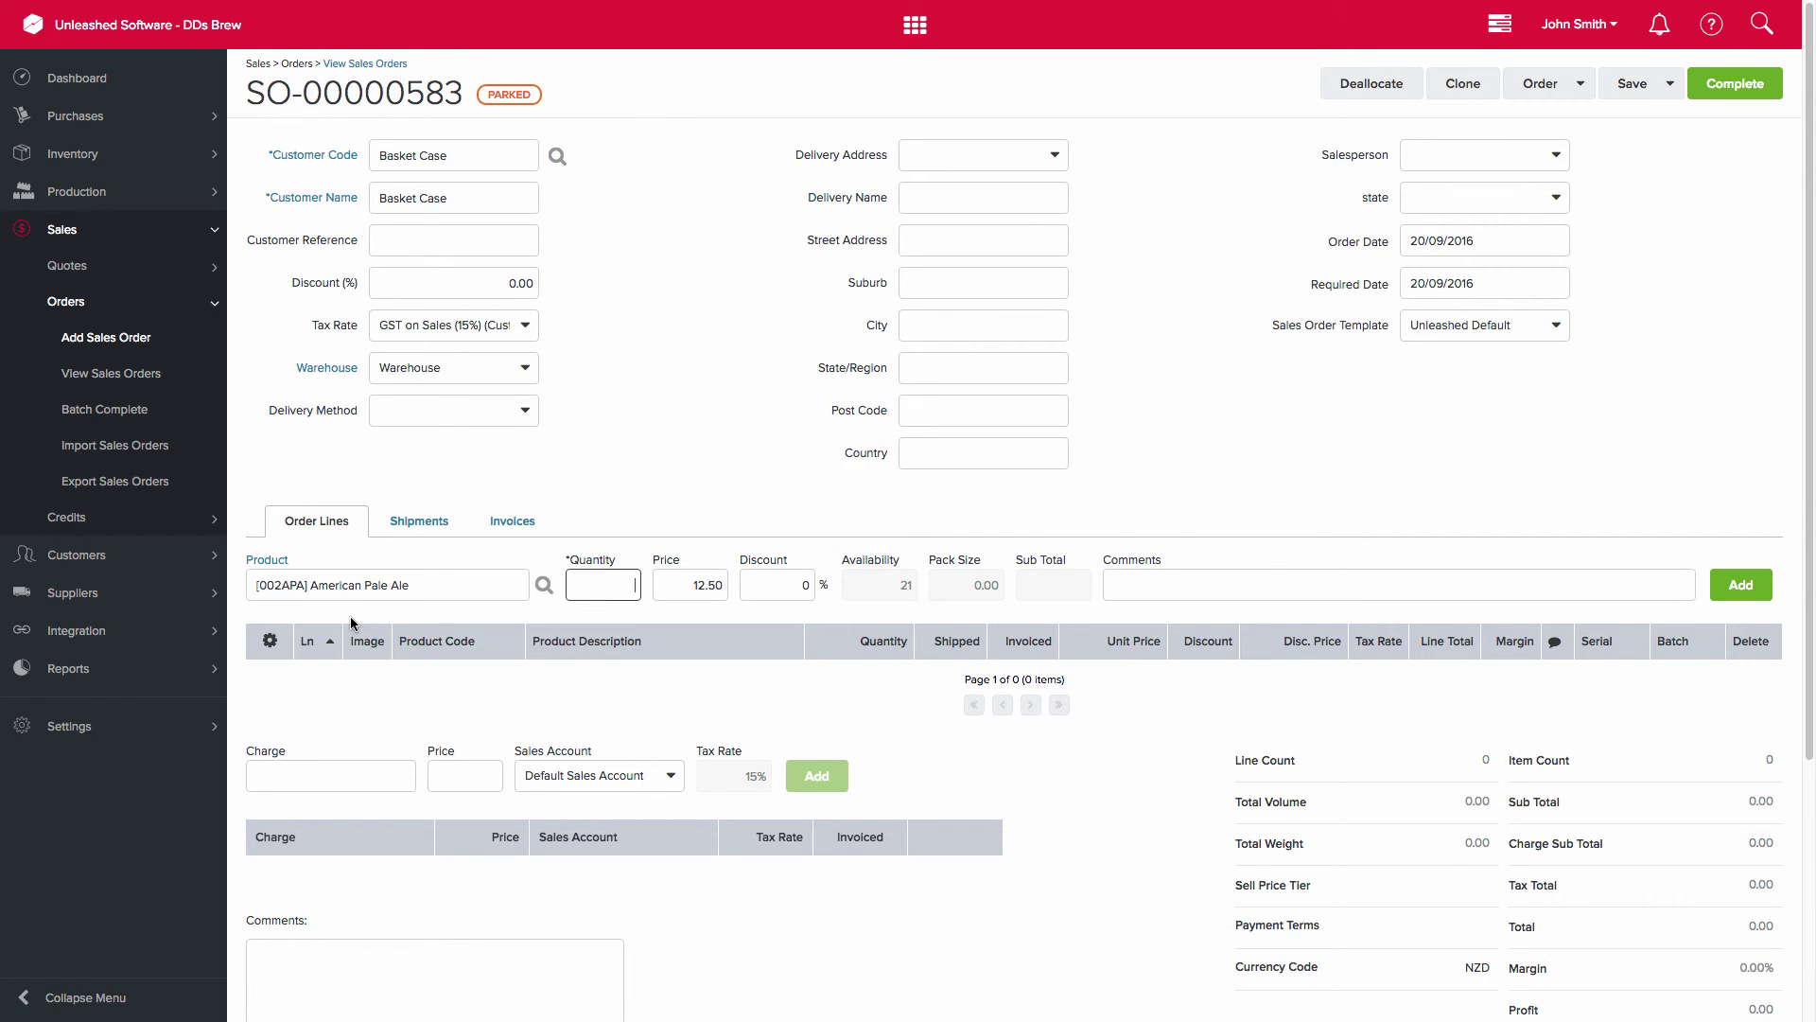
type("1")
key("Return")
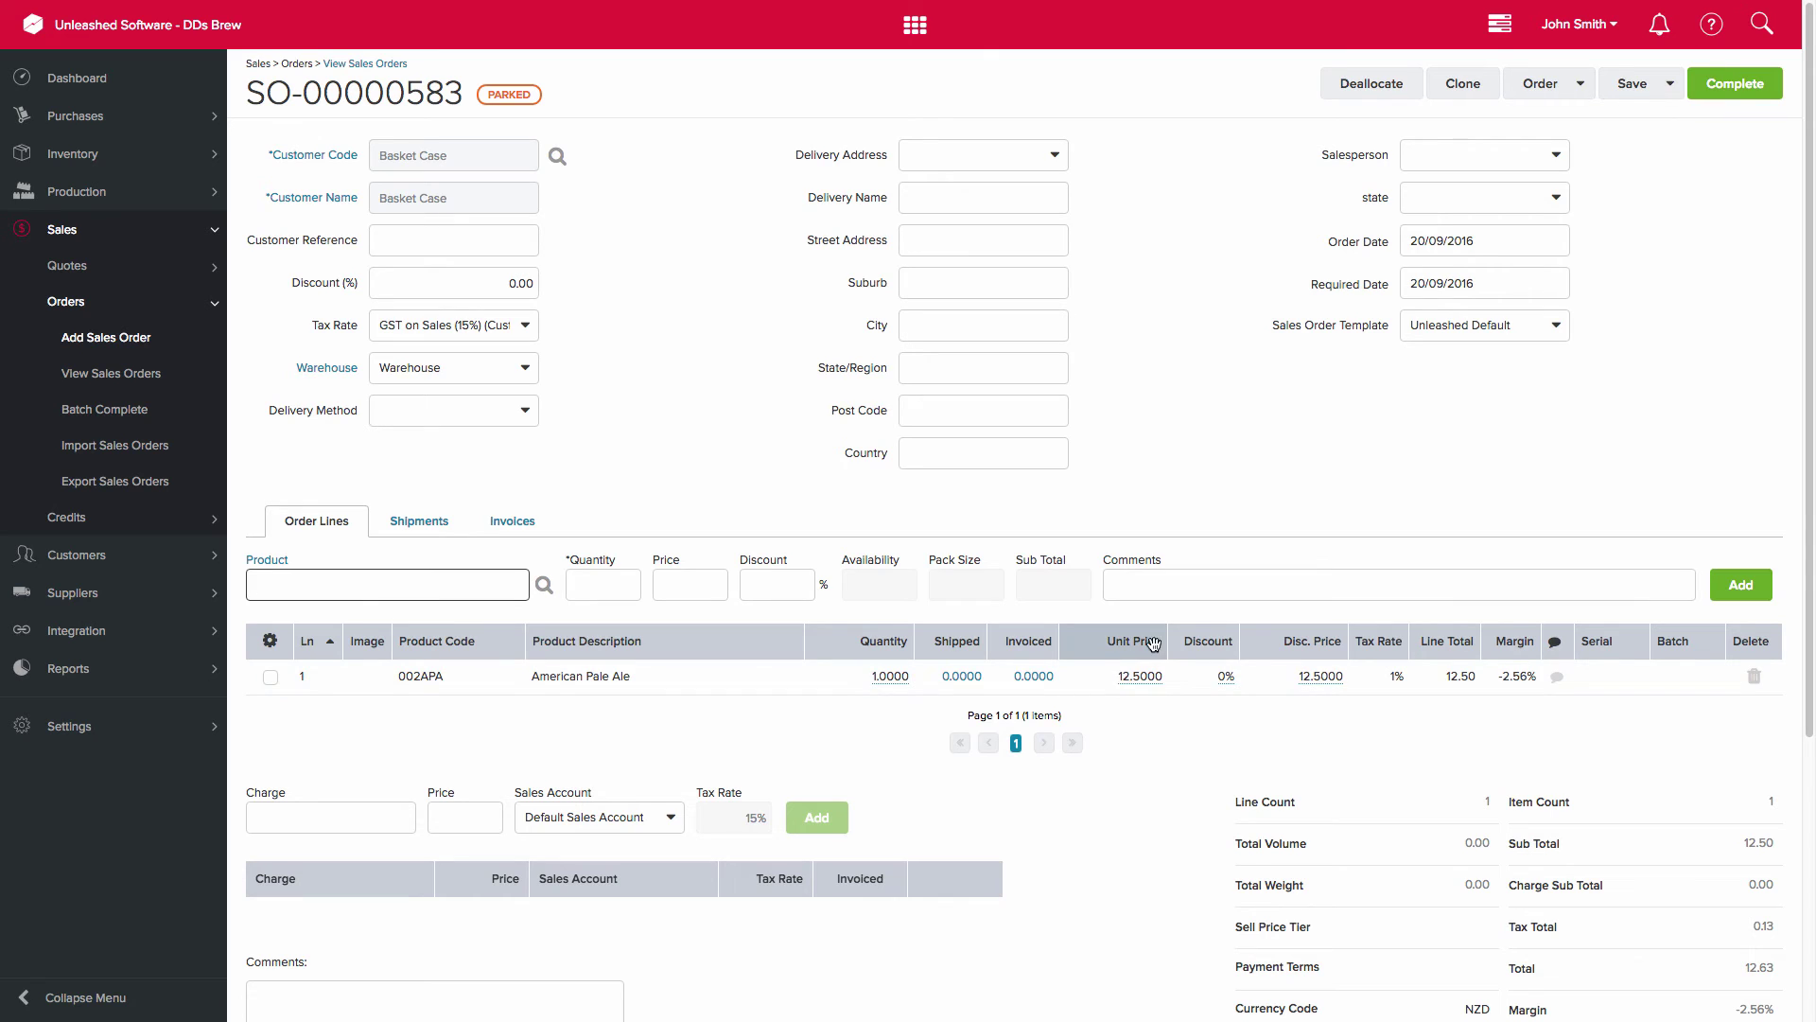
- Open customer James Bond Baskets, check its taxable and tax rate settings, and start a sales order with the tax rate left blank
left_click(95, 556)
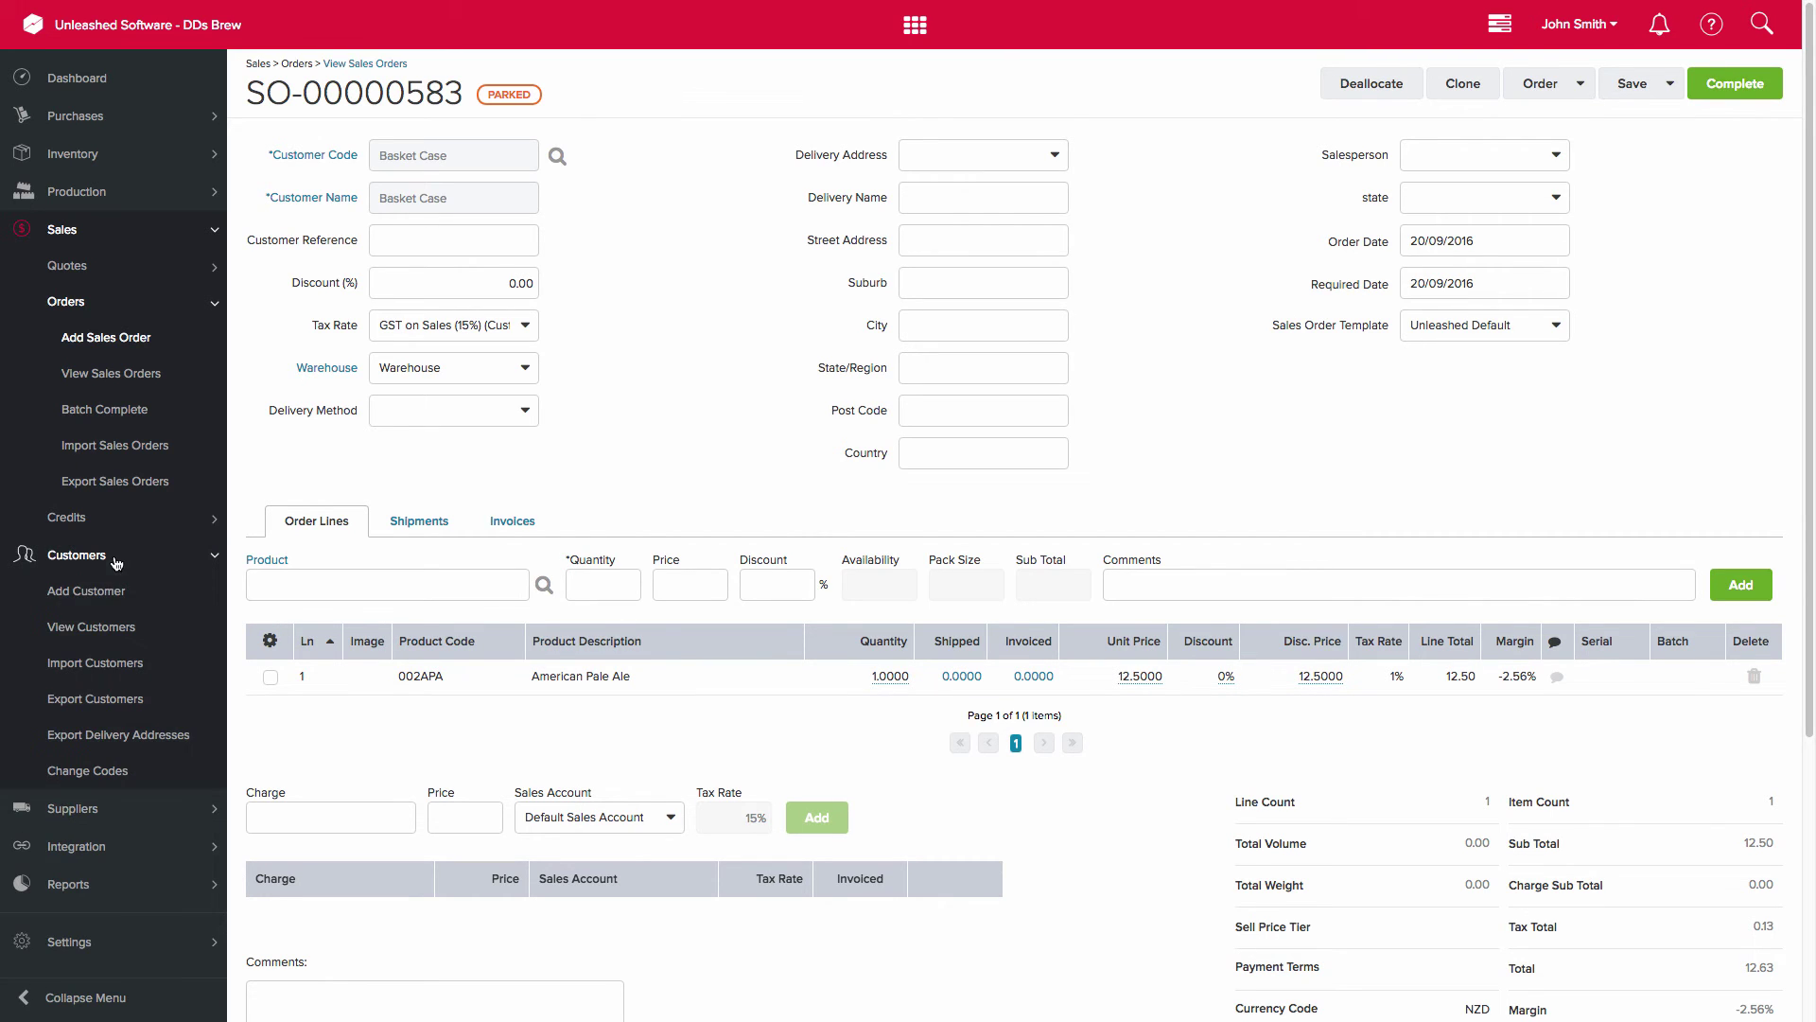
left_click(100, 630)
left_click(572, 590)
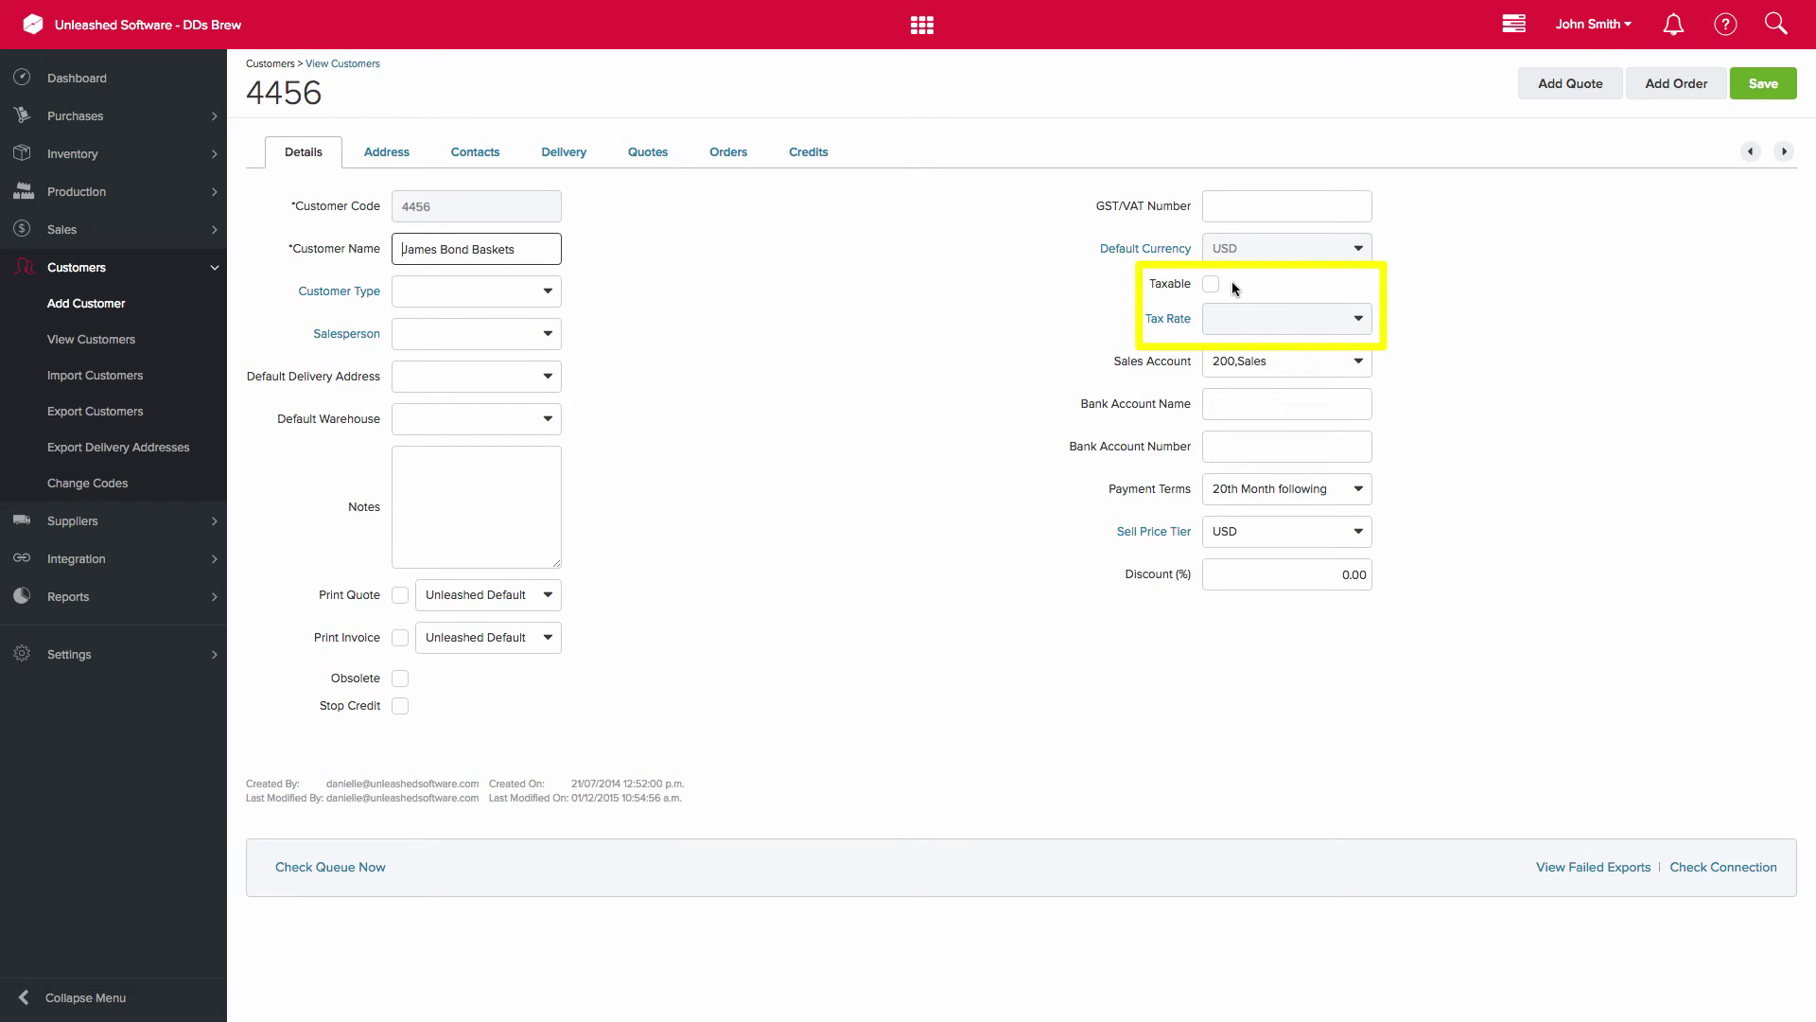
left_click(1675, 92)
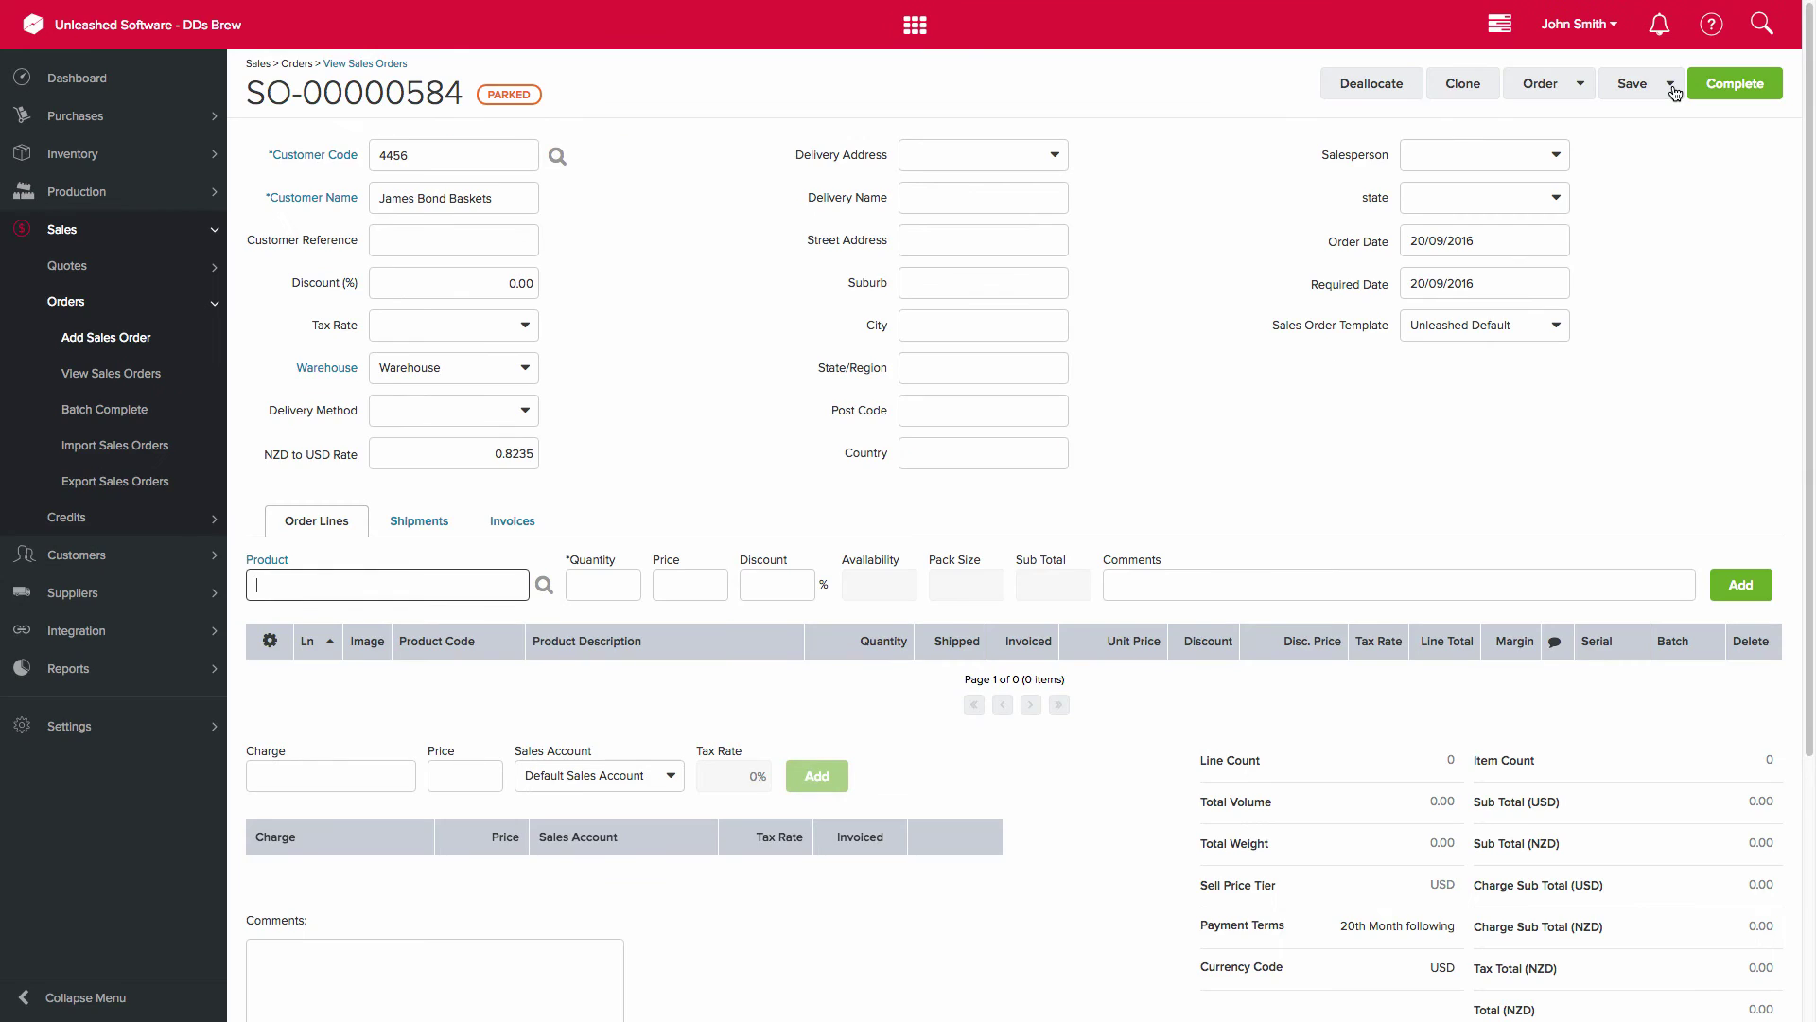
left_click(535, 322)
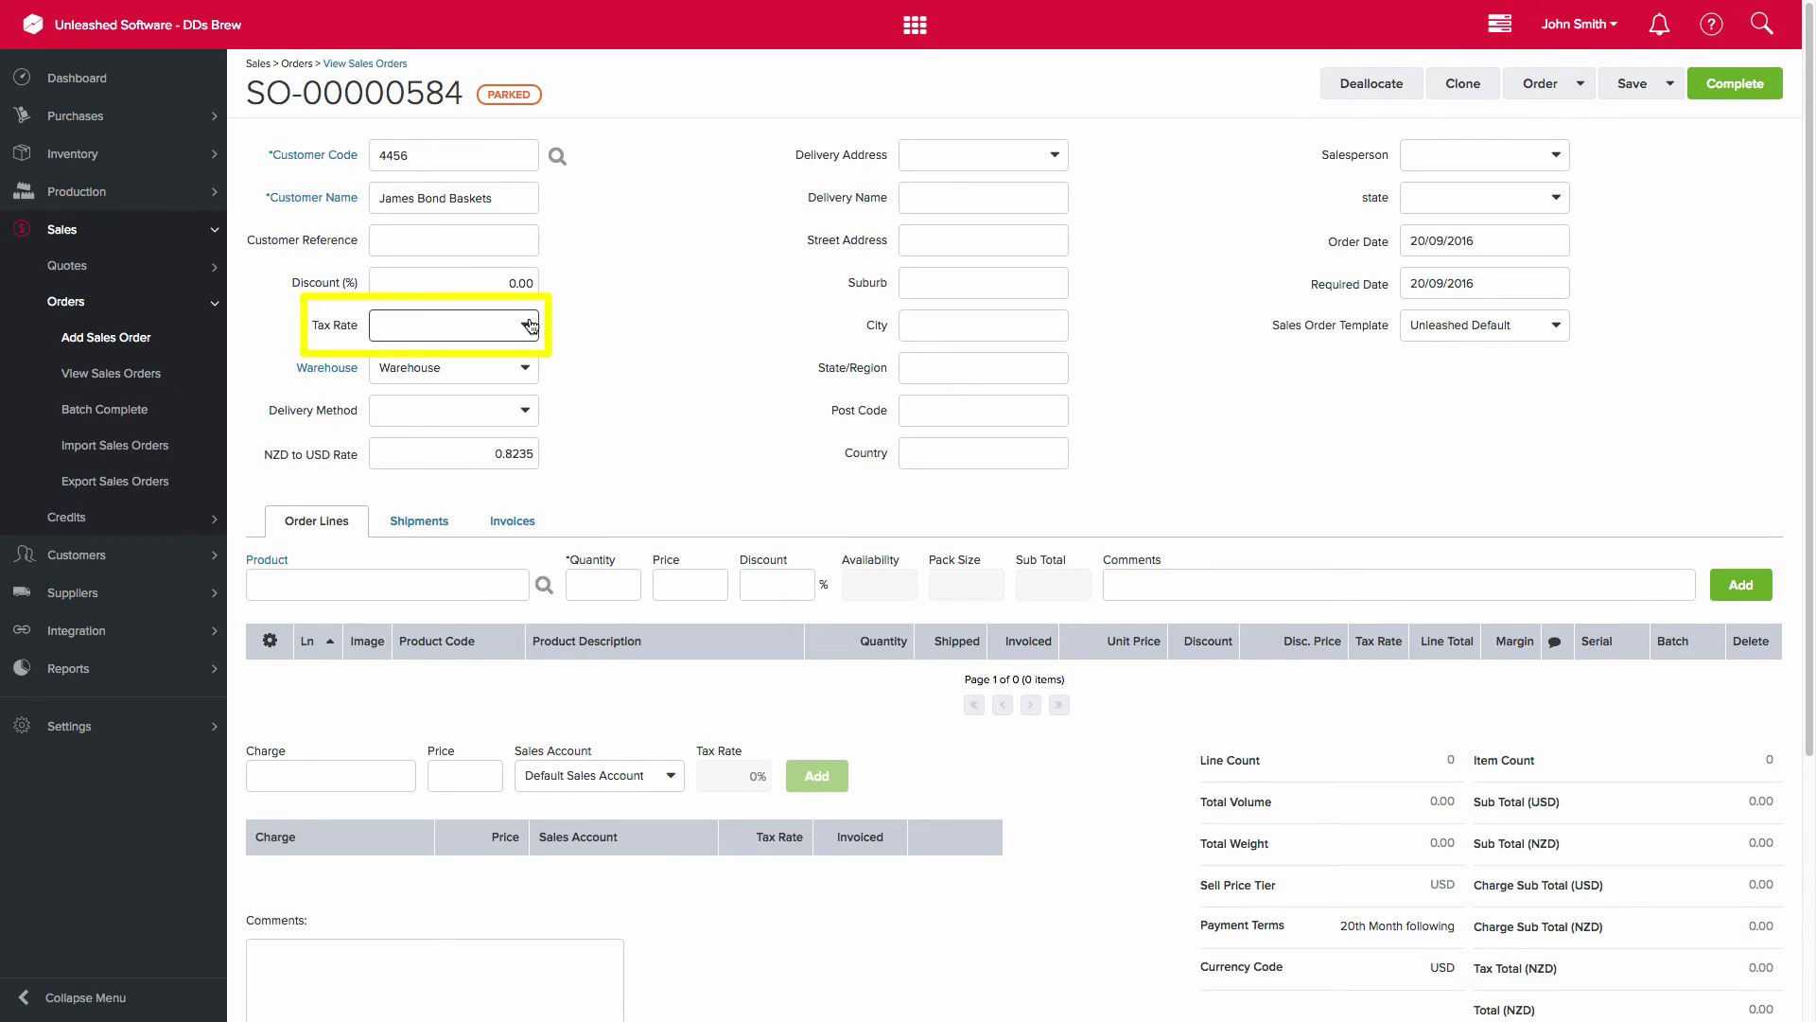
- Add an American Pale Ale (002APA) line with quantity 1 to the James Bond Baskets sales order
left_click(373, 583)
type("american")
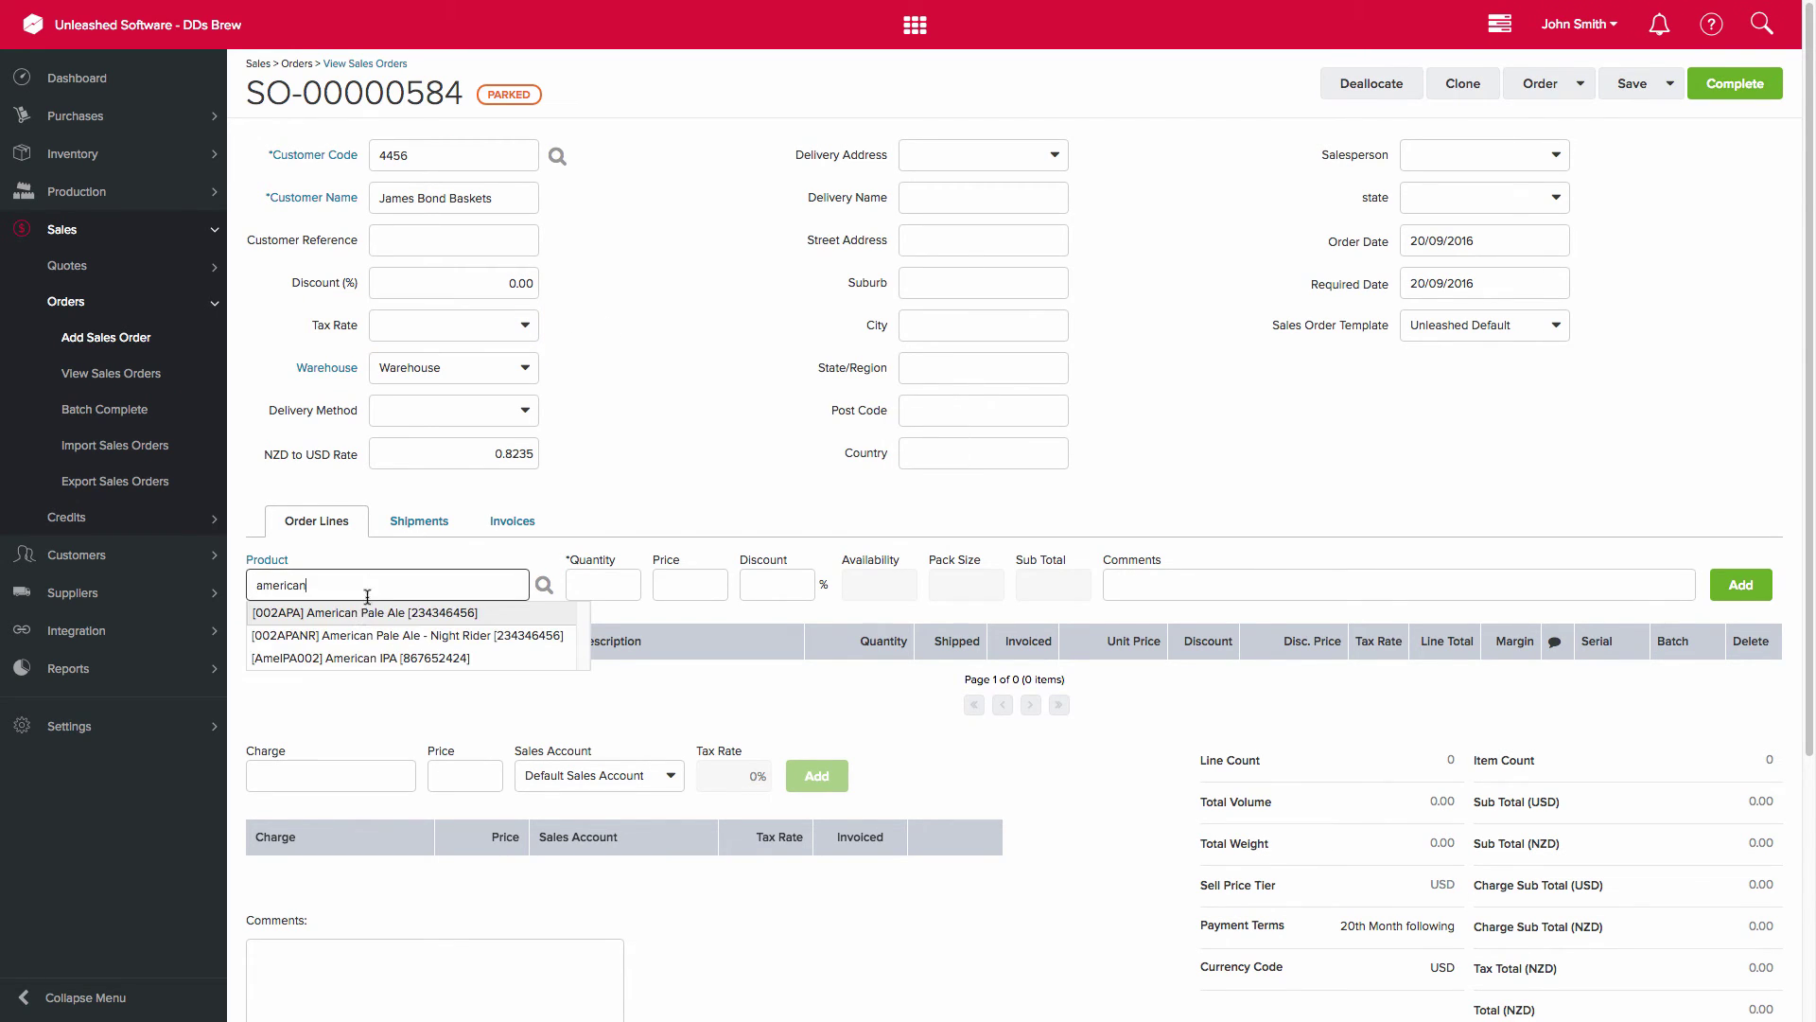
left_click(361, 617)
type("1")
key("Tab")
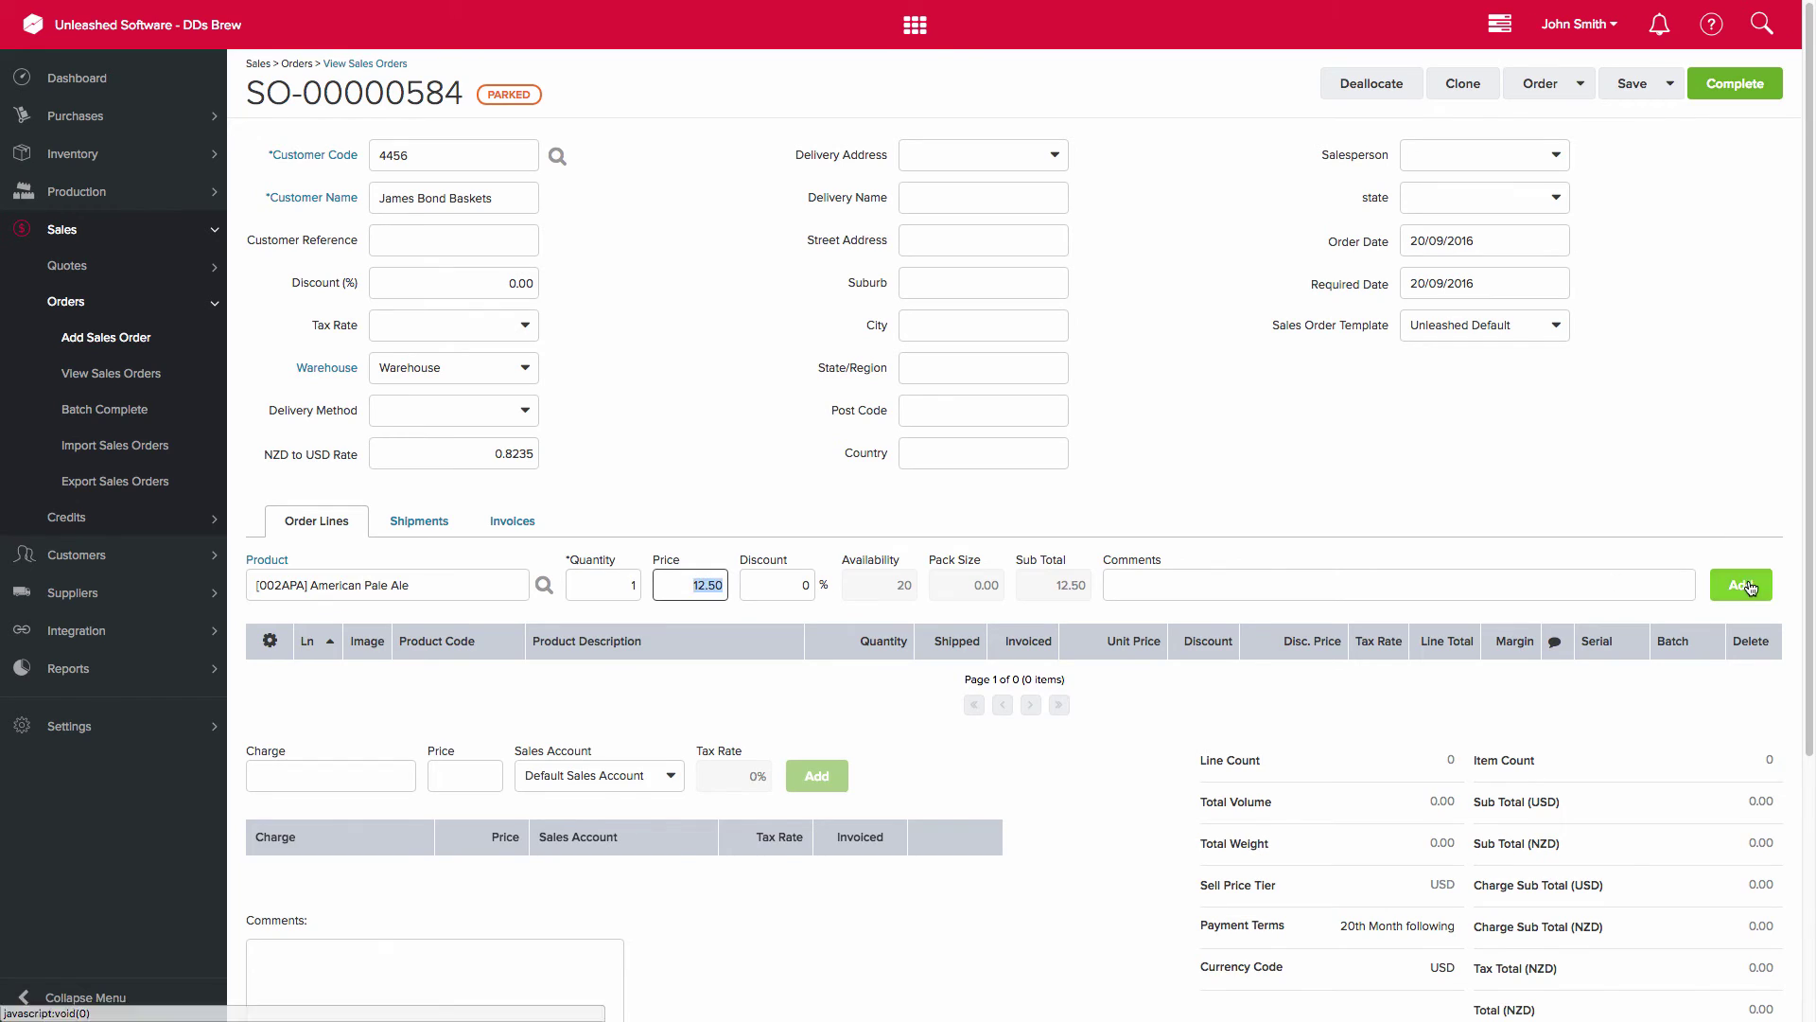
left_click(1741, 584)
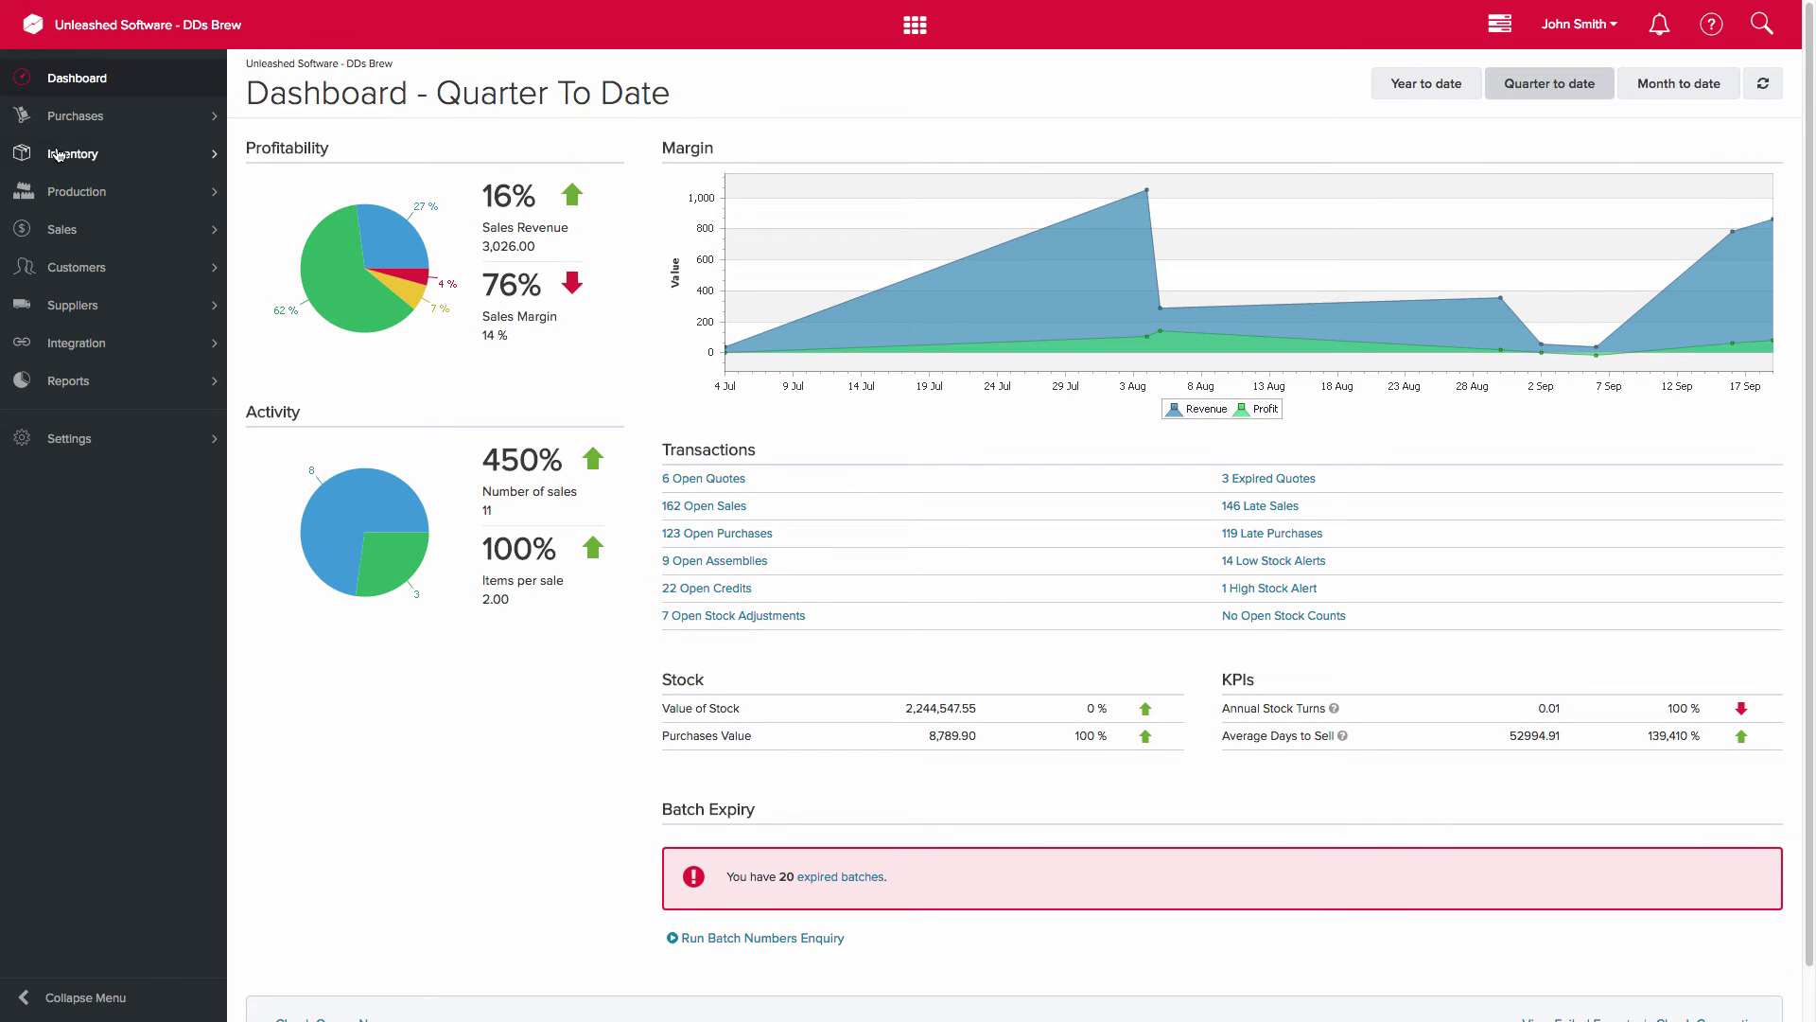
- Open the list of stock adjustments from the inventory transactions
left_click(57, 153)
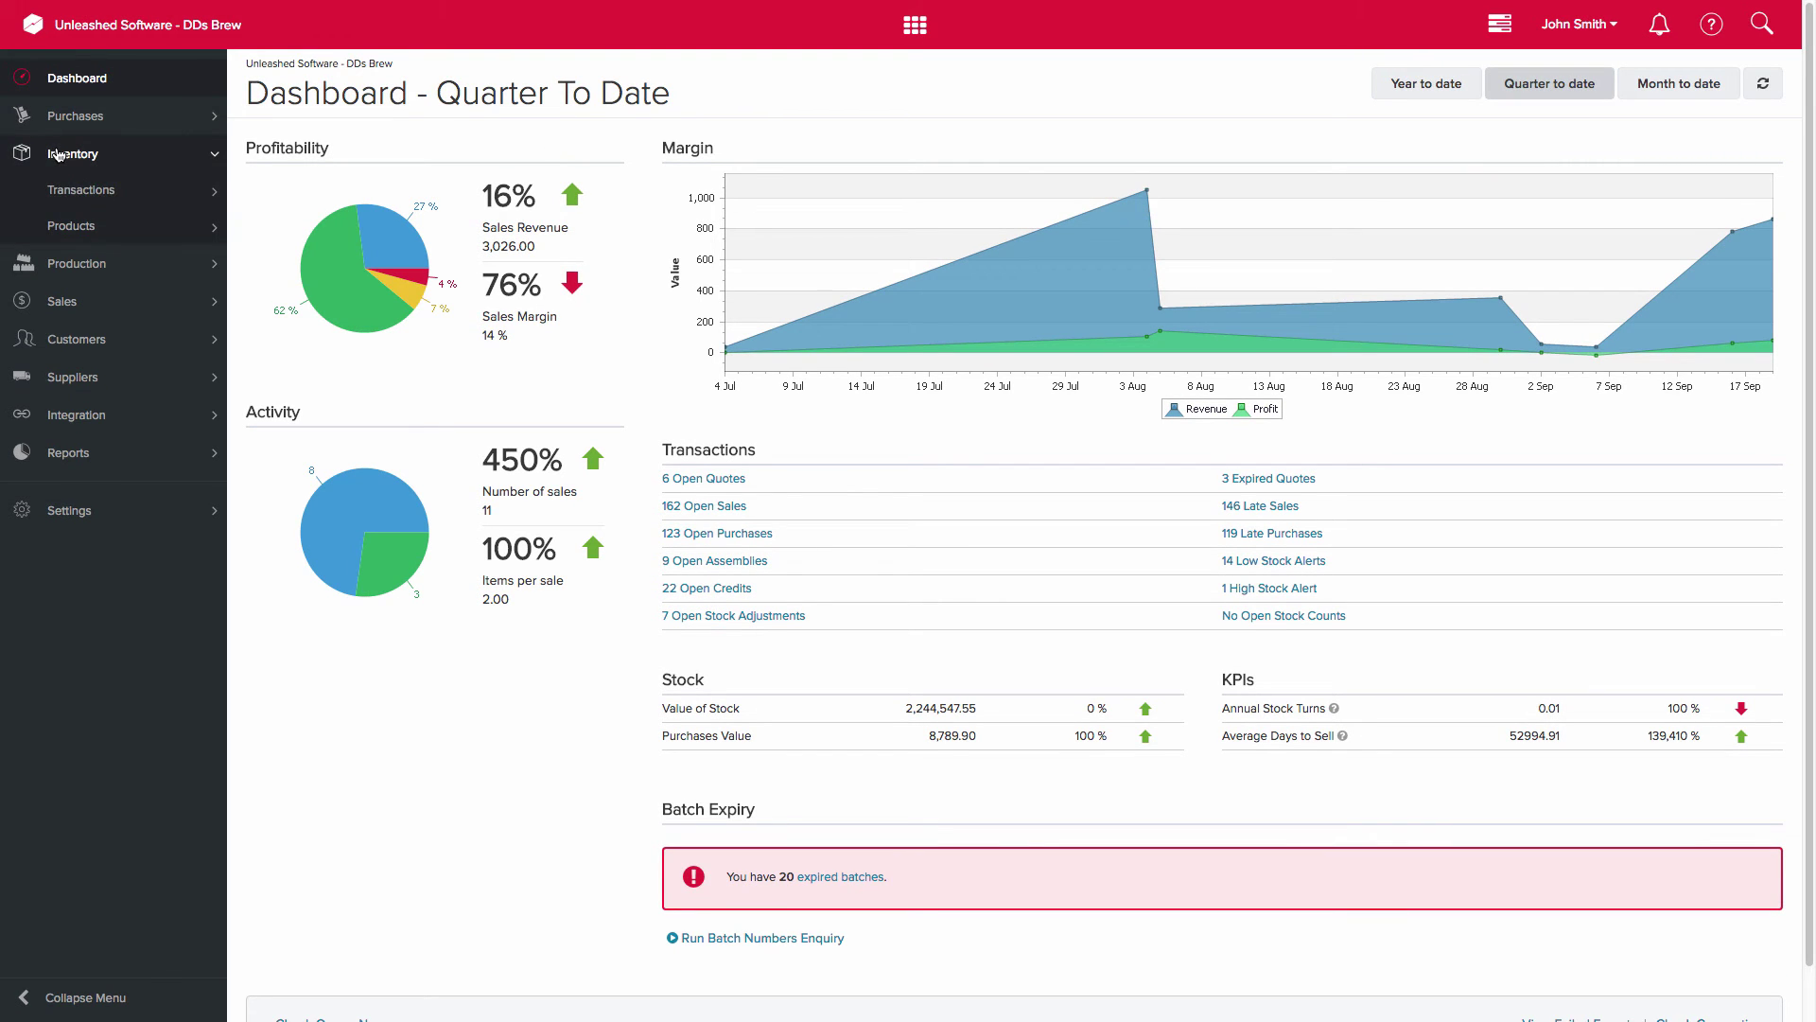
left_click(85, 193)
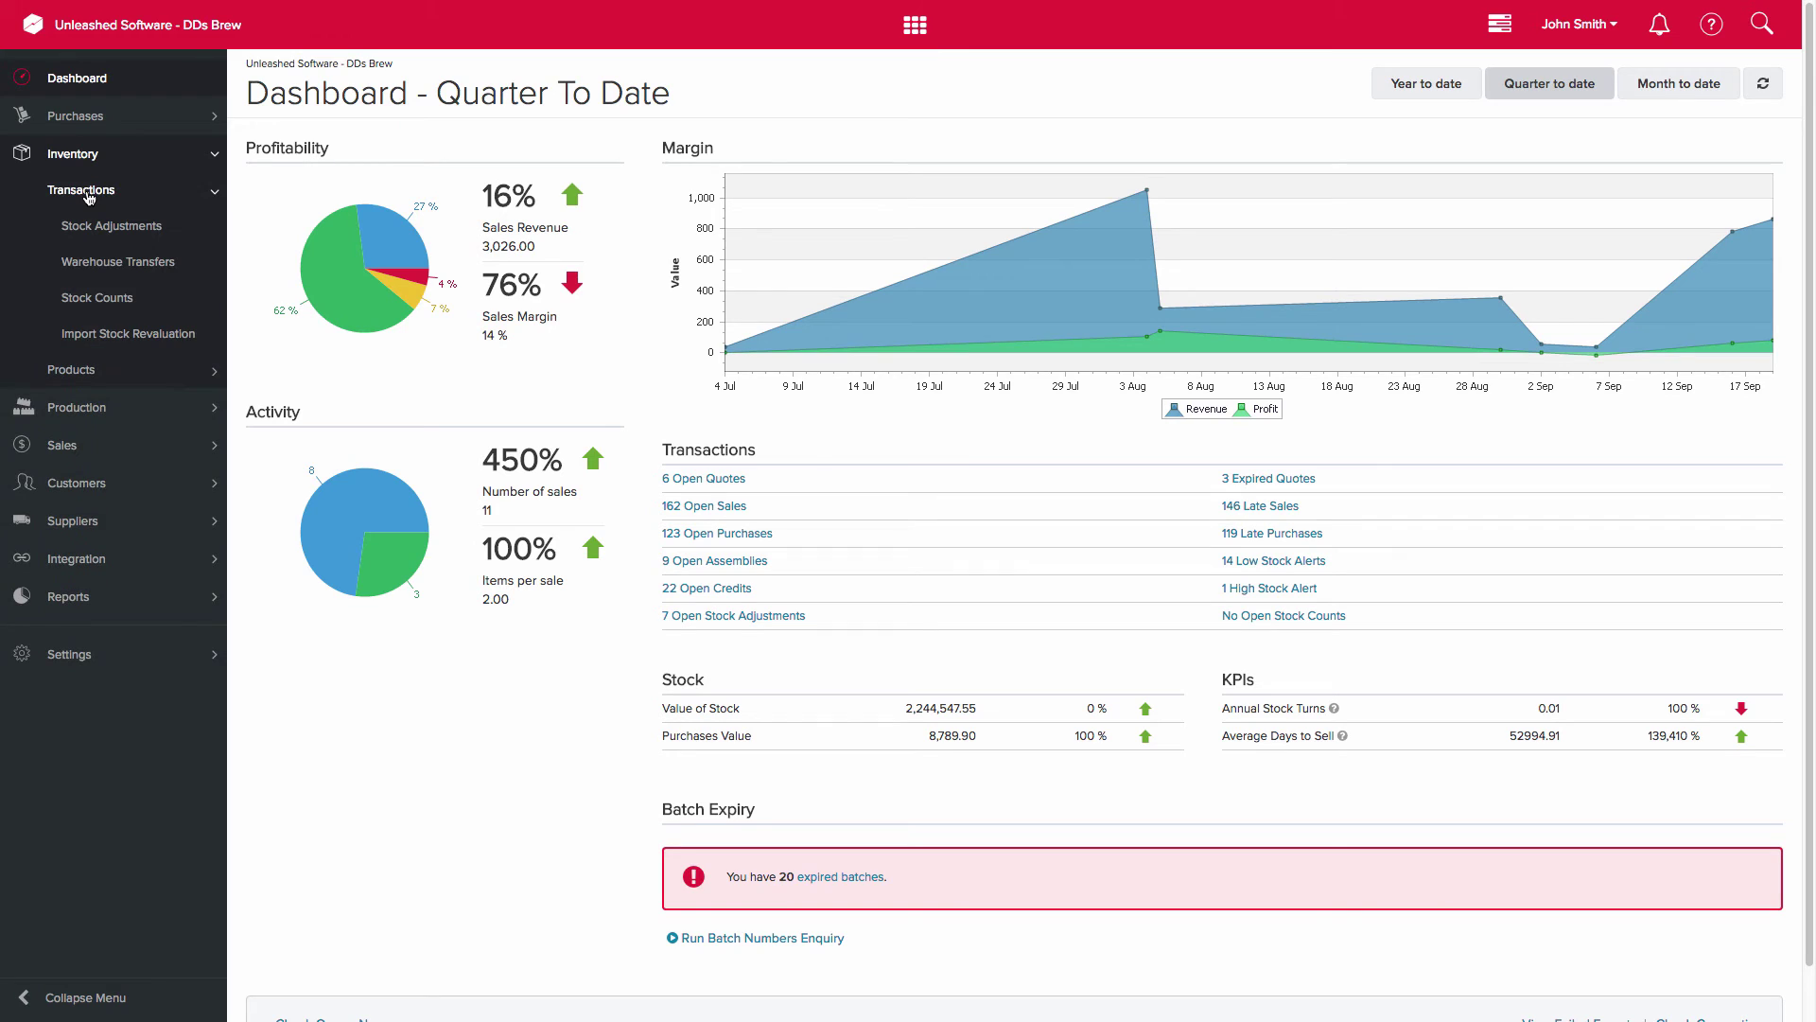
left_click(126, 231)
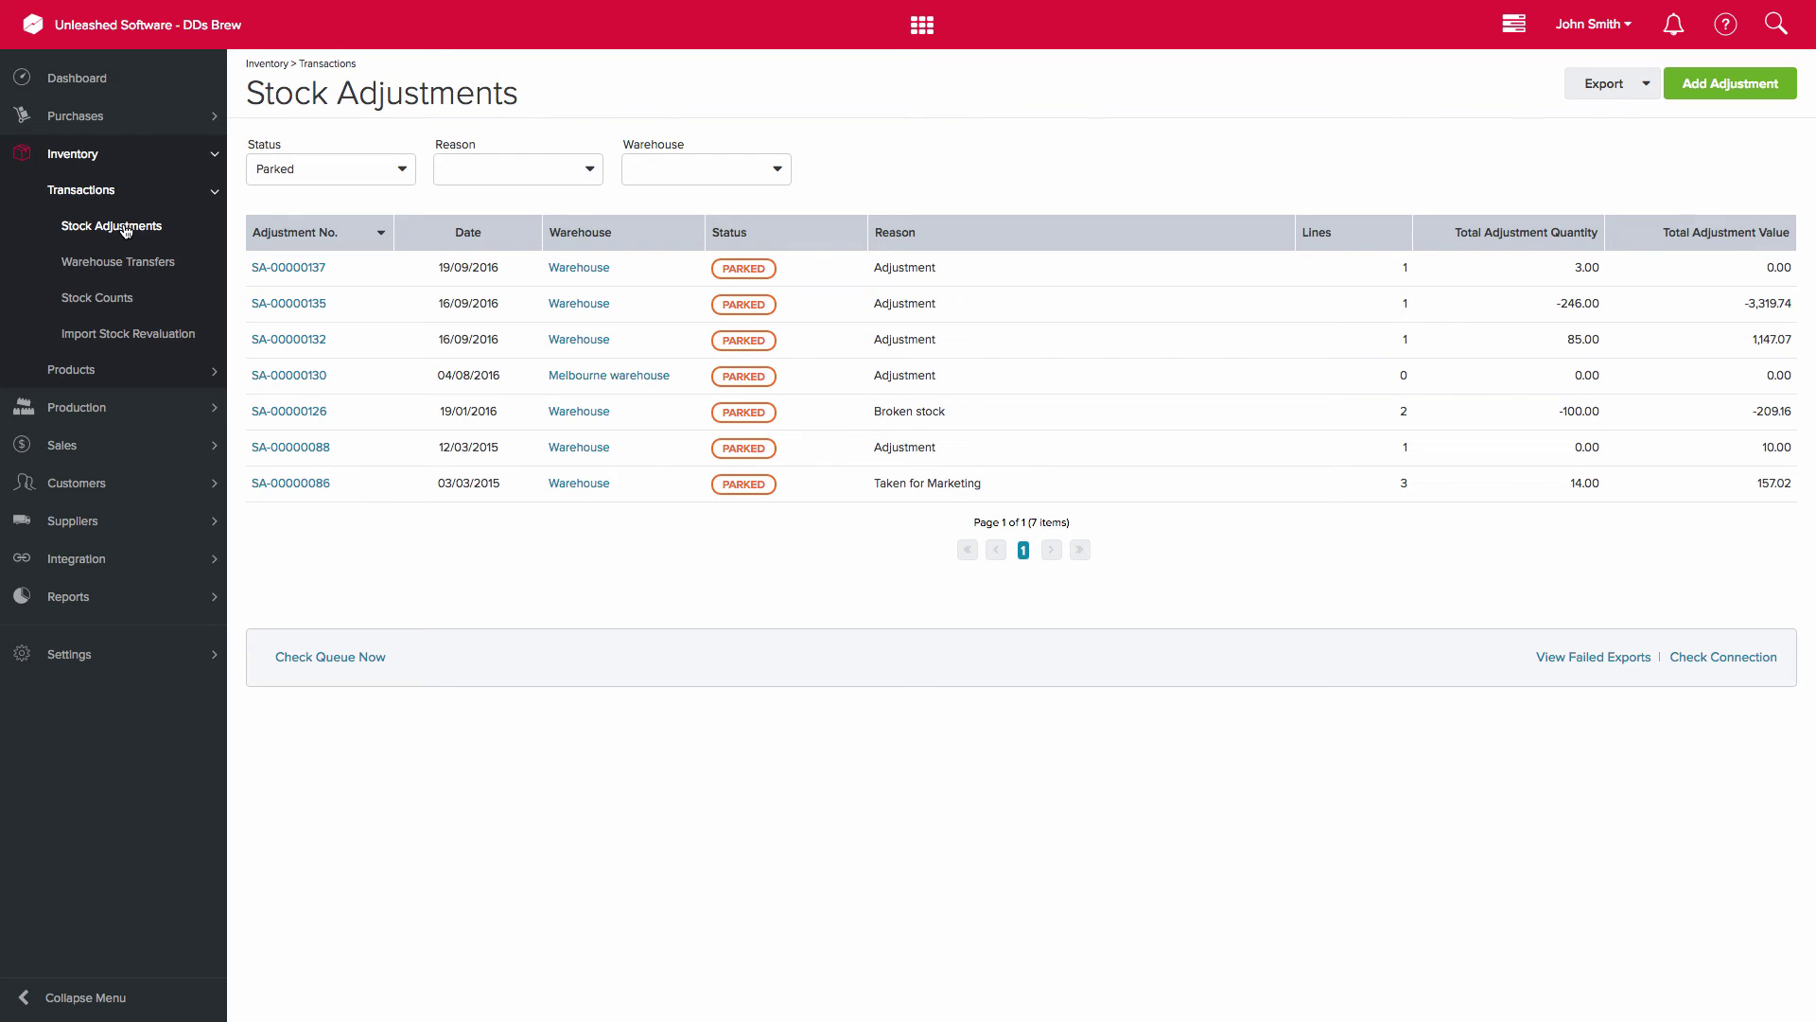
- Start a new stock adjustment for the location Warehouse with reason Adjustment and account 400,Advertising
left_click(1726, 95)
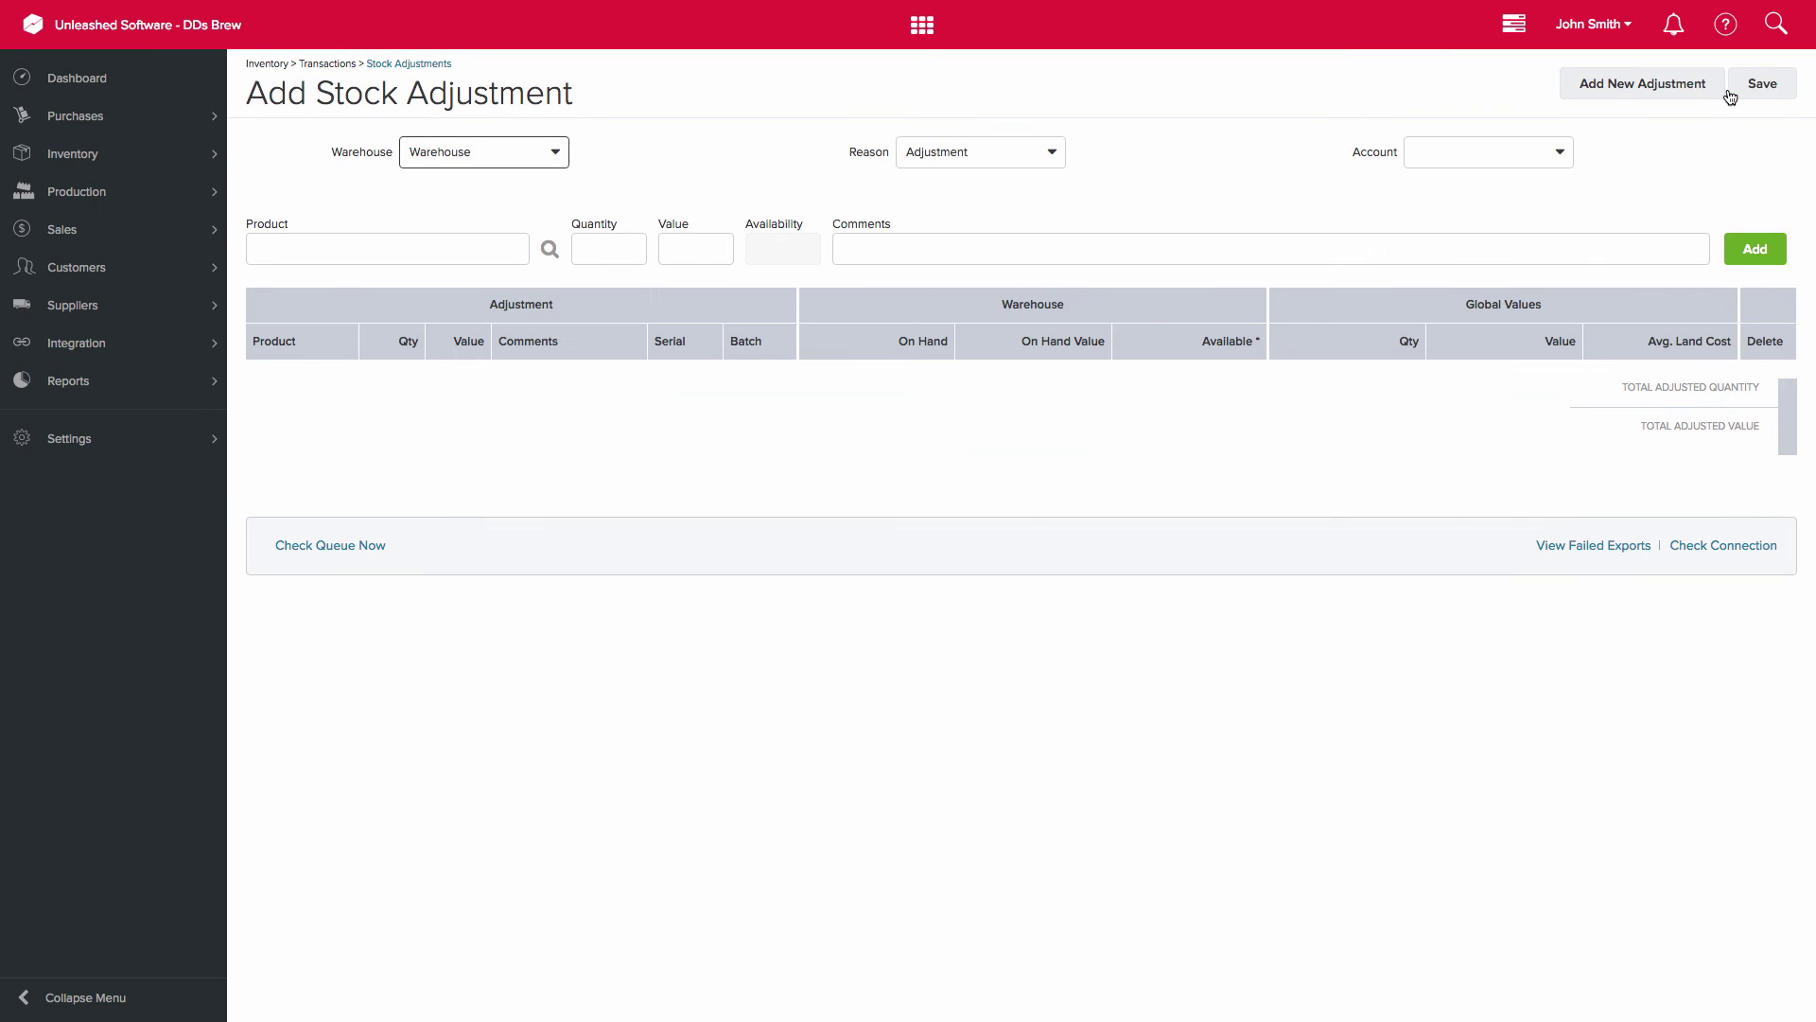
left_click(560, 154)
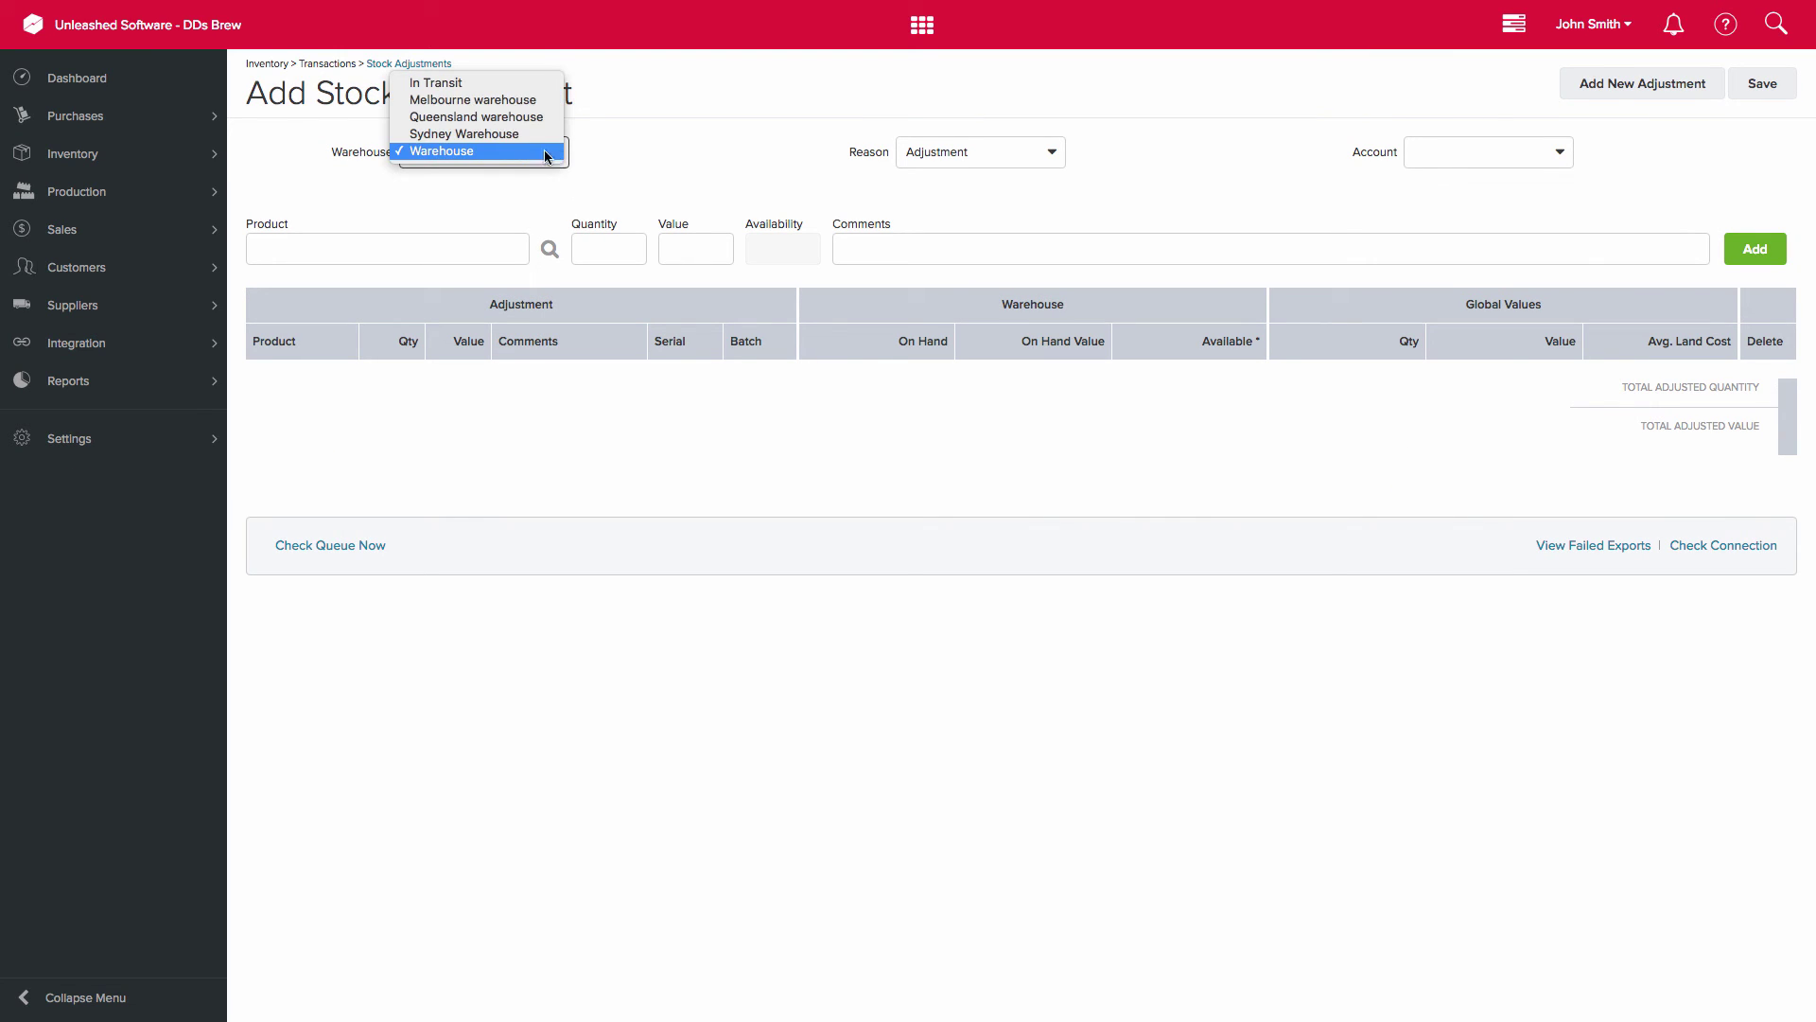
left_click(521, 153)
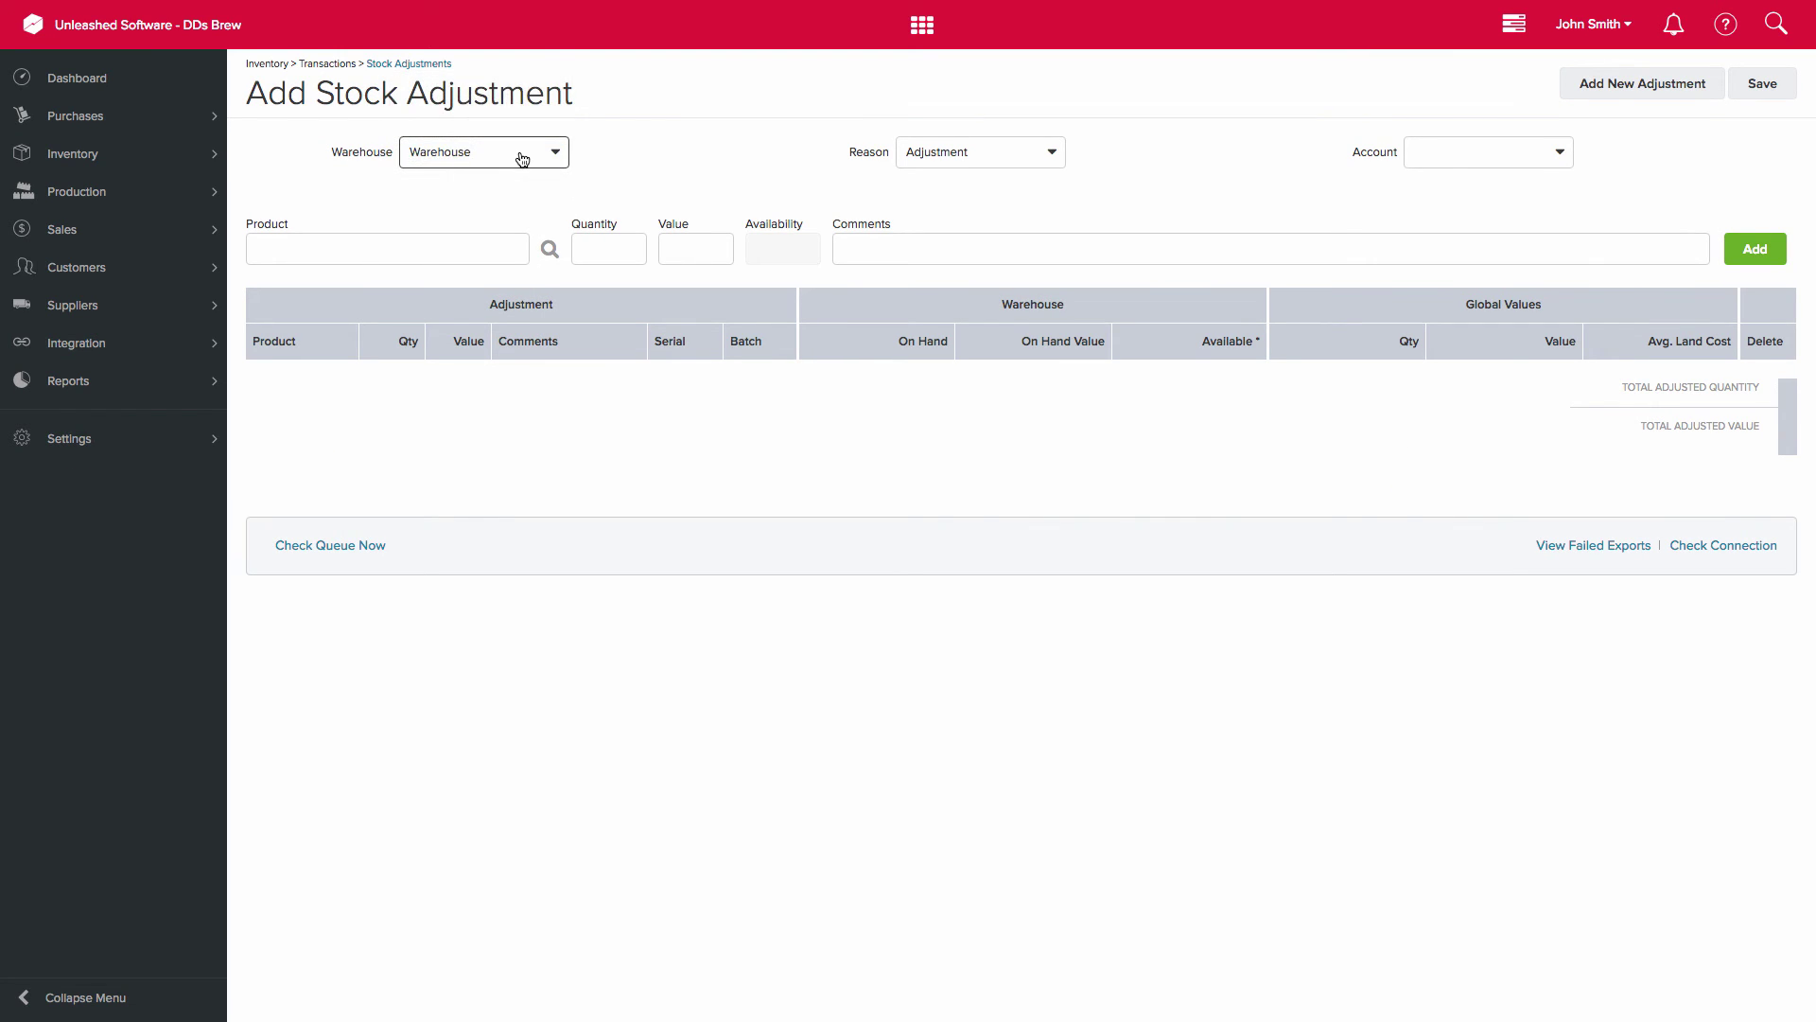
left_click(1054, 157)
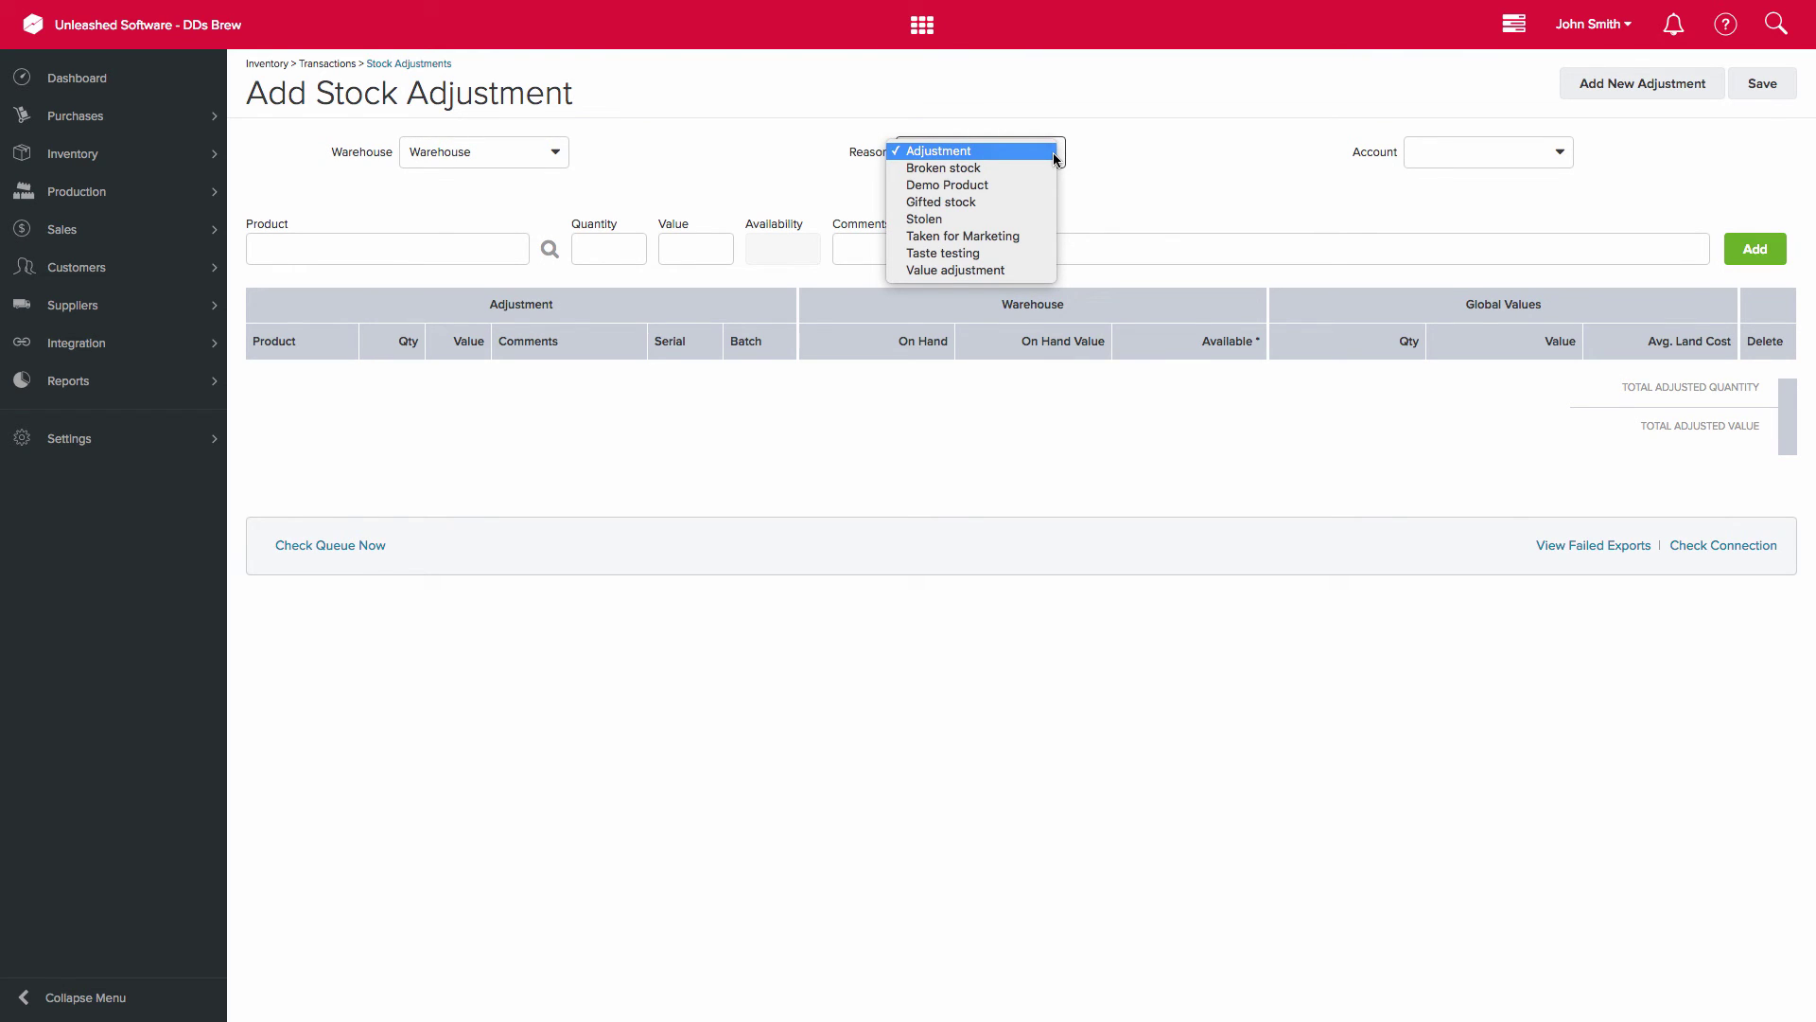
left_click(1053, 151)
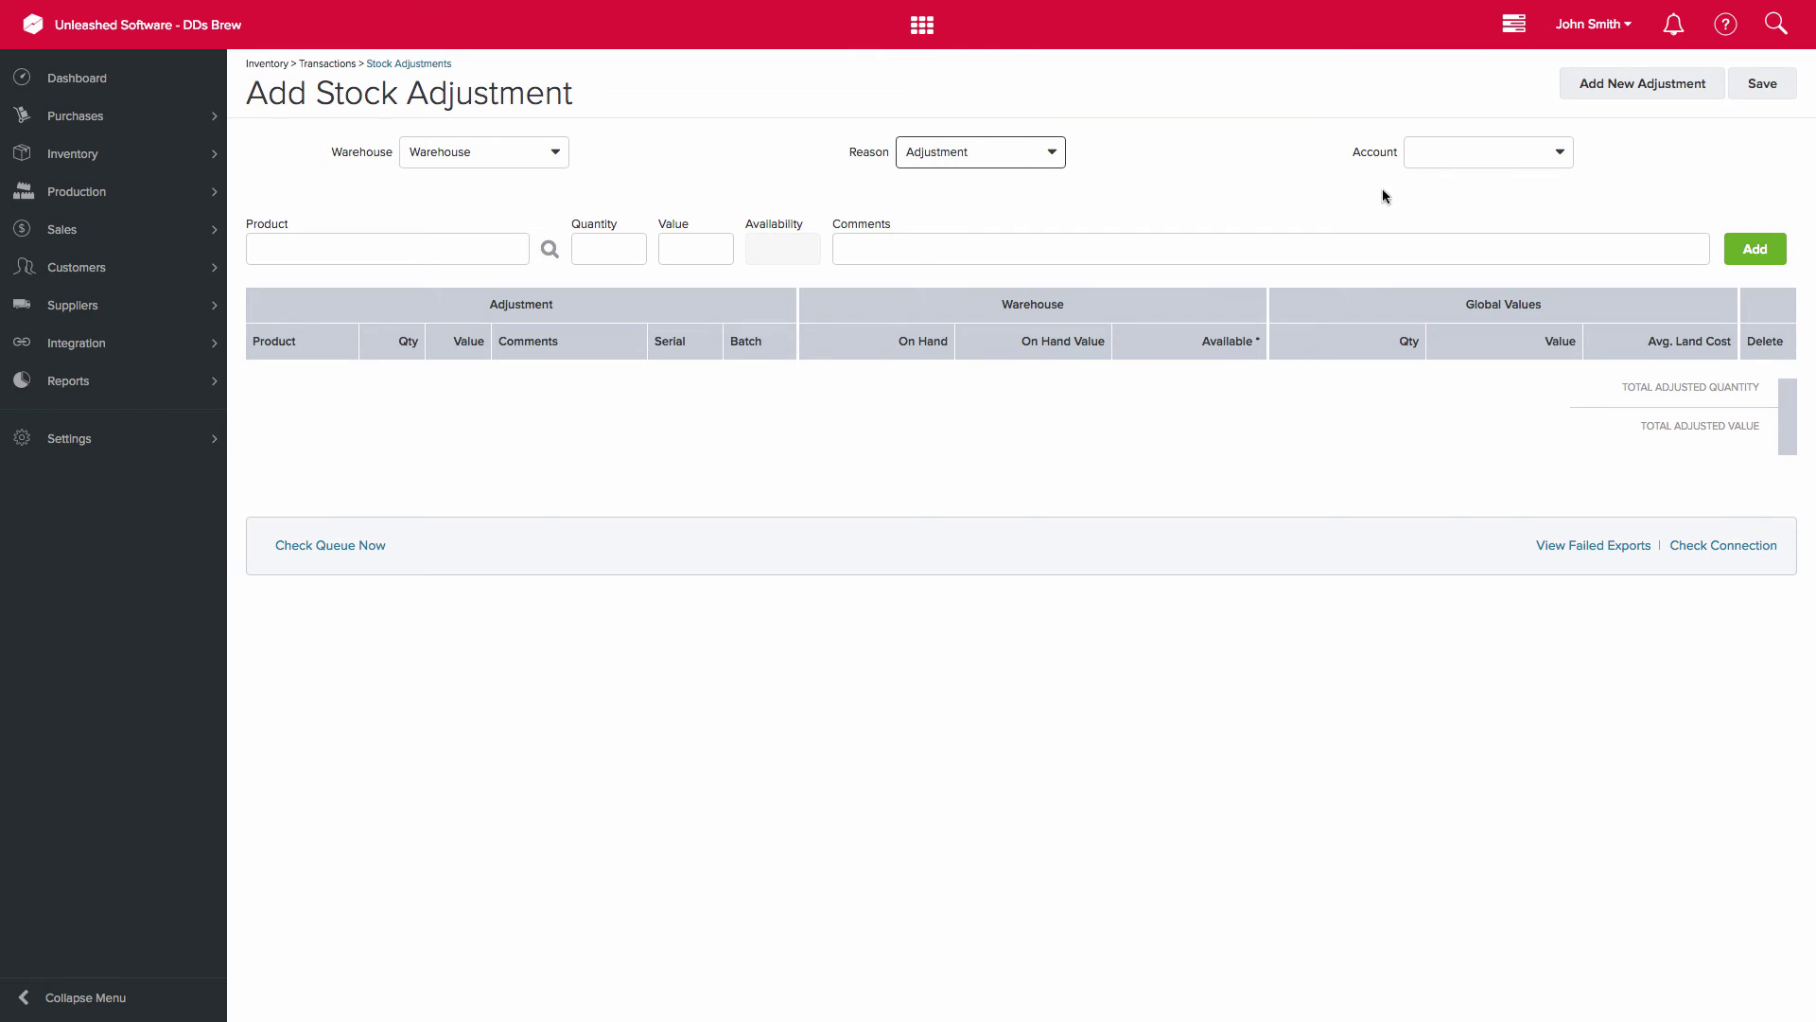
left_click(1562, 152)
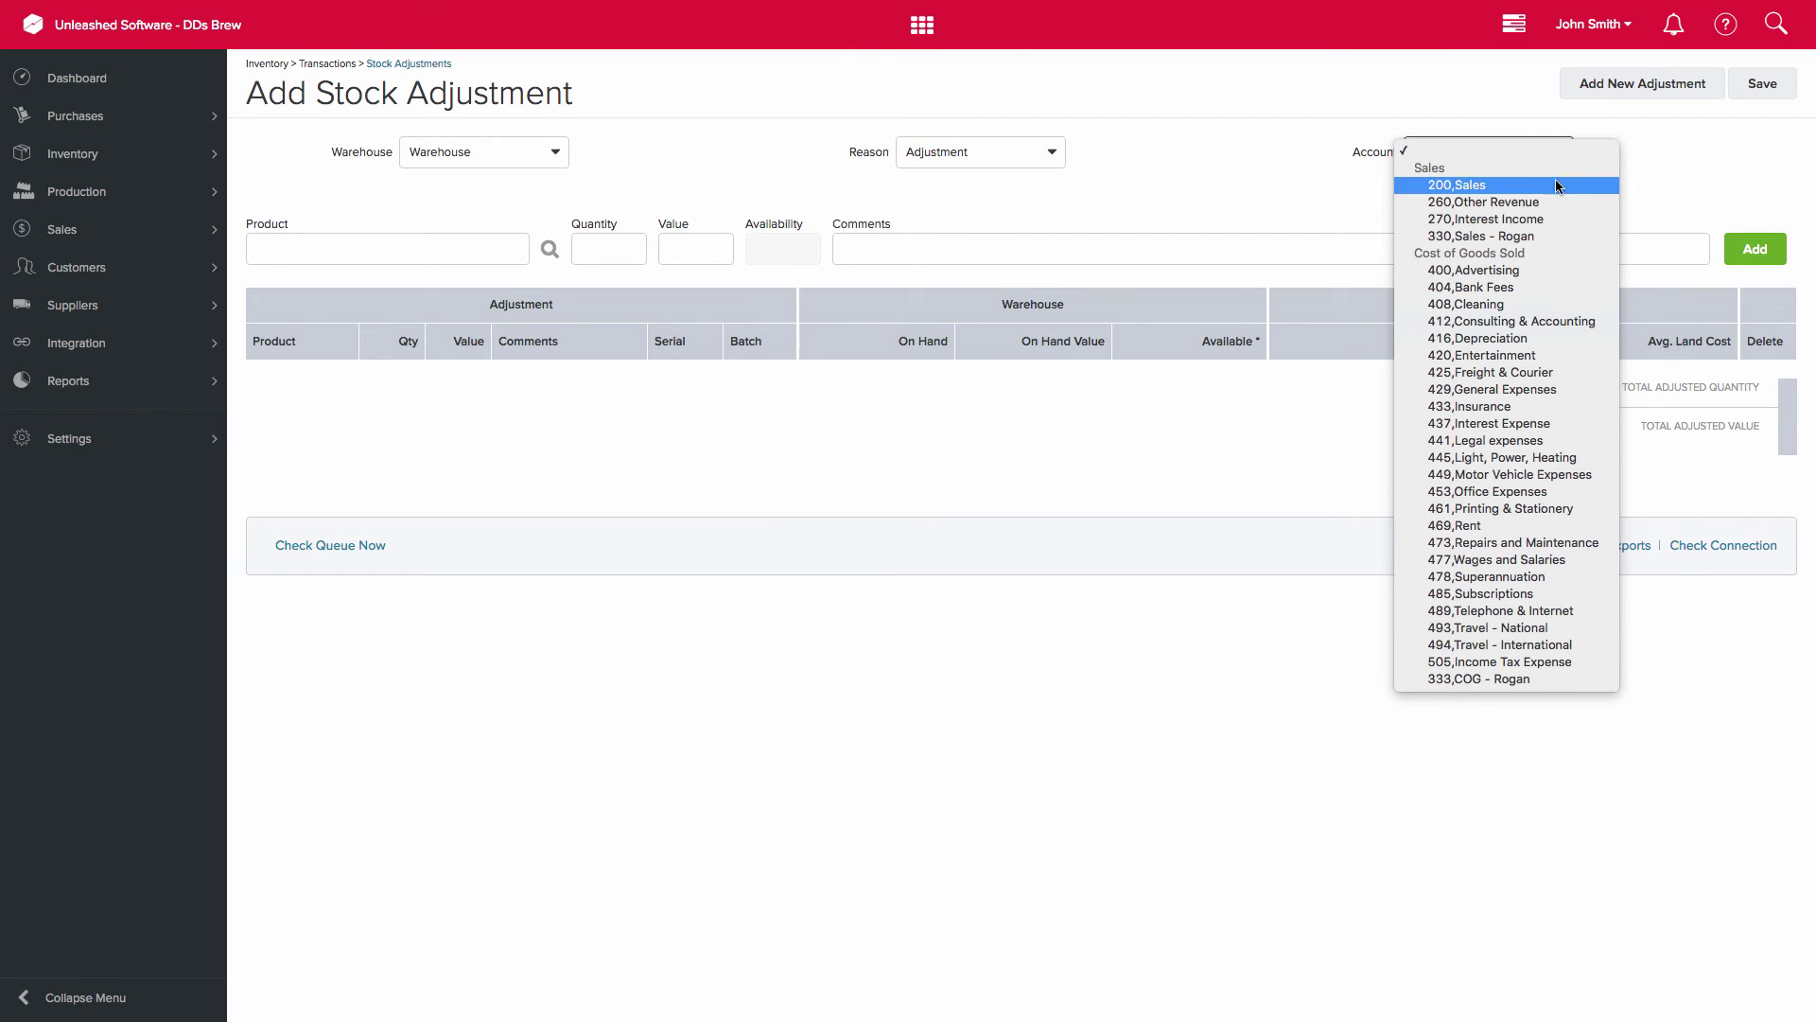
left_click(1548, 271)
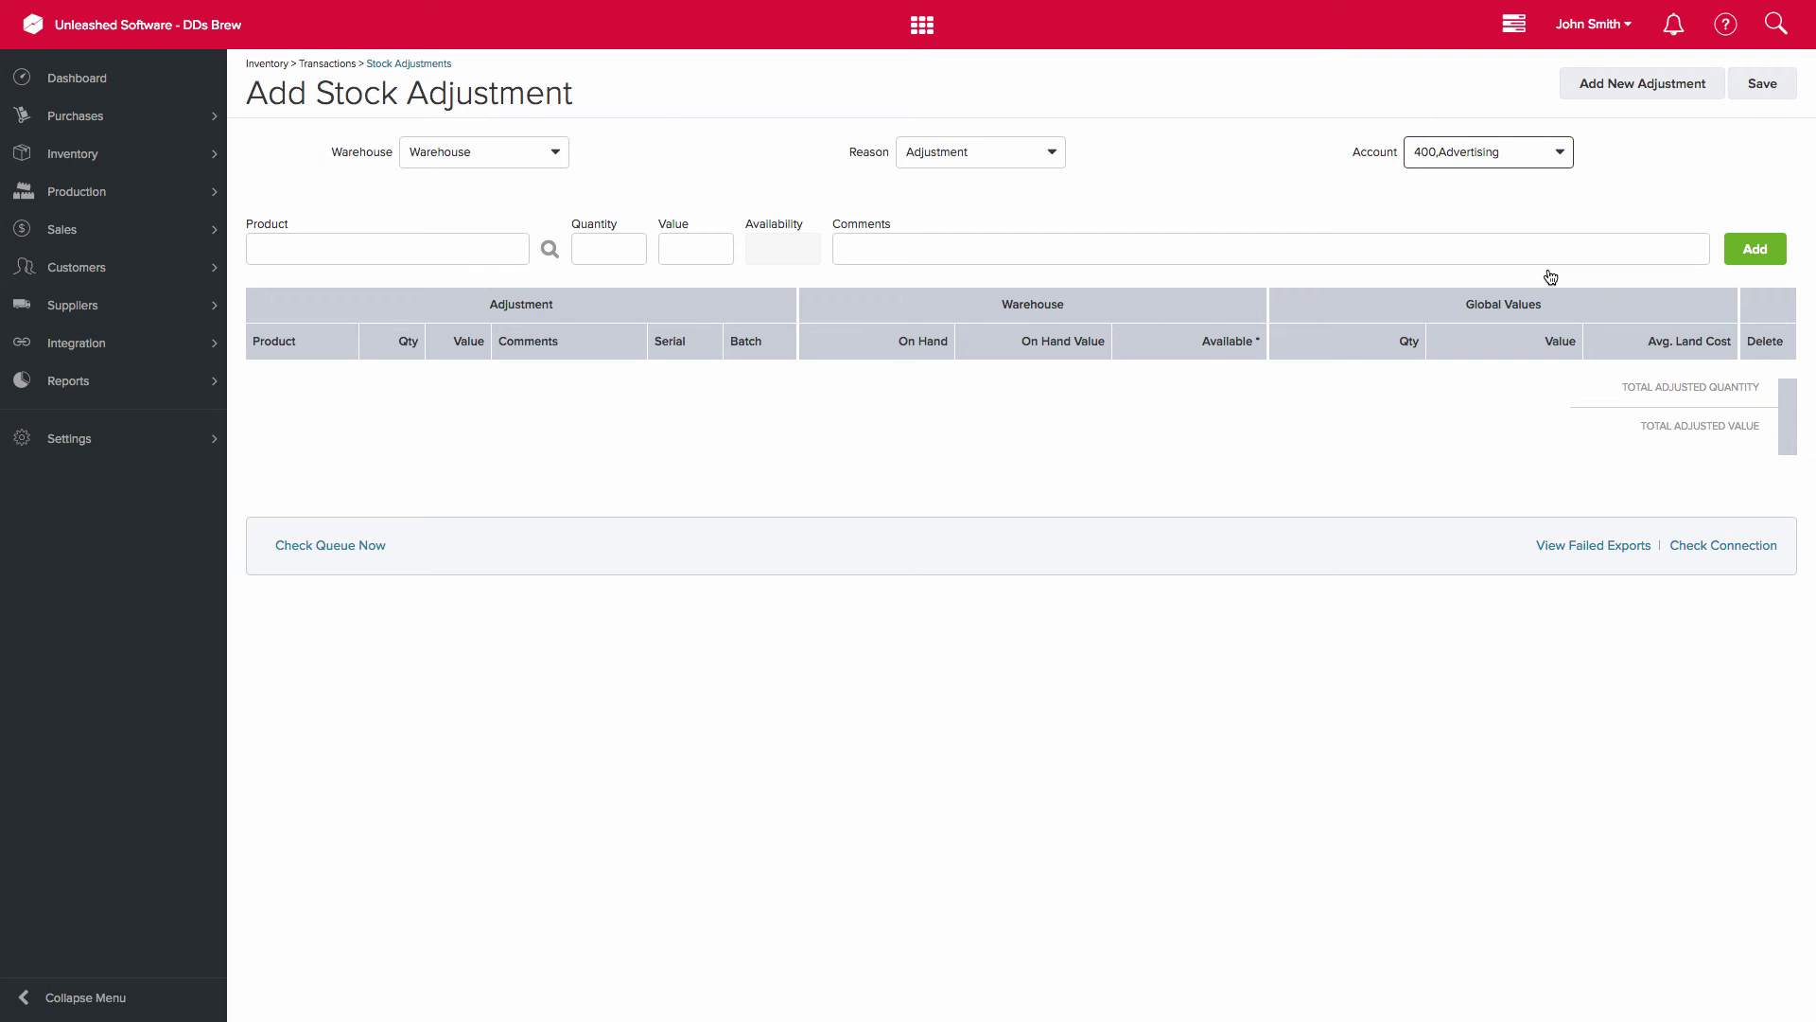
- Add an American Pale Ale (002APA) line with quantity -5 and the comment "Marketing took these for adverts" to the stock adjustment
left_click(469, 250)
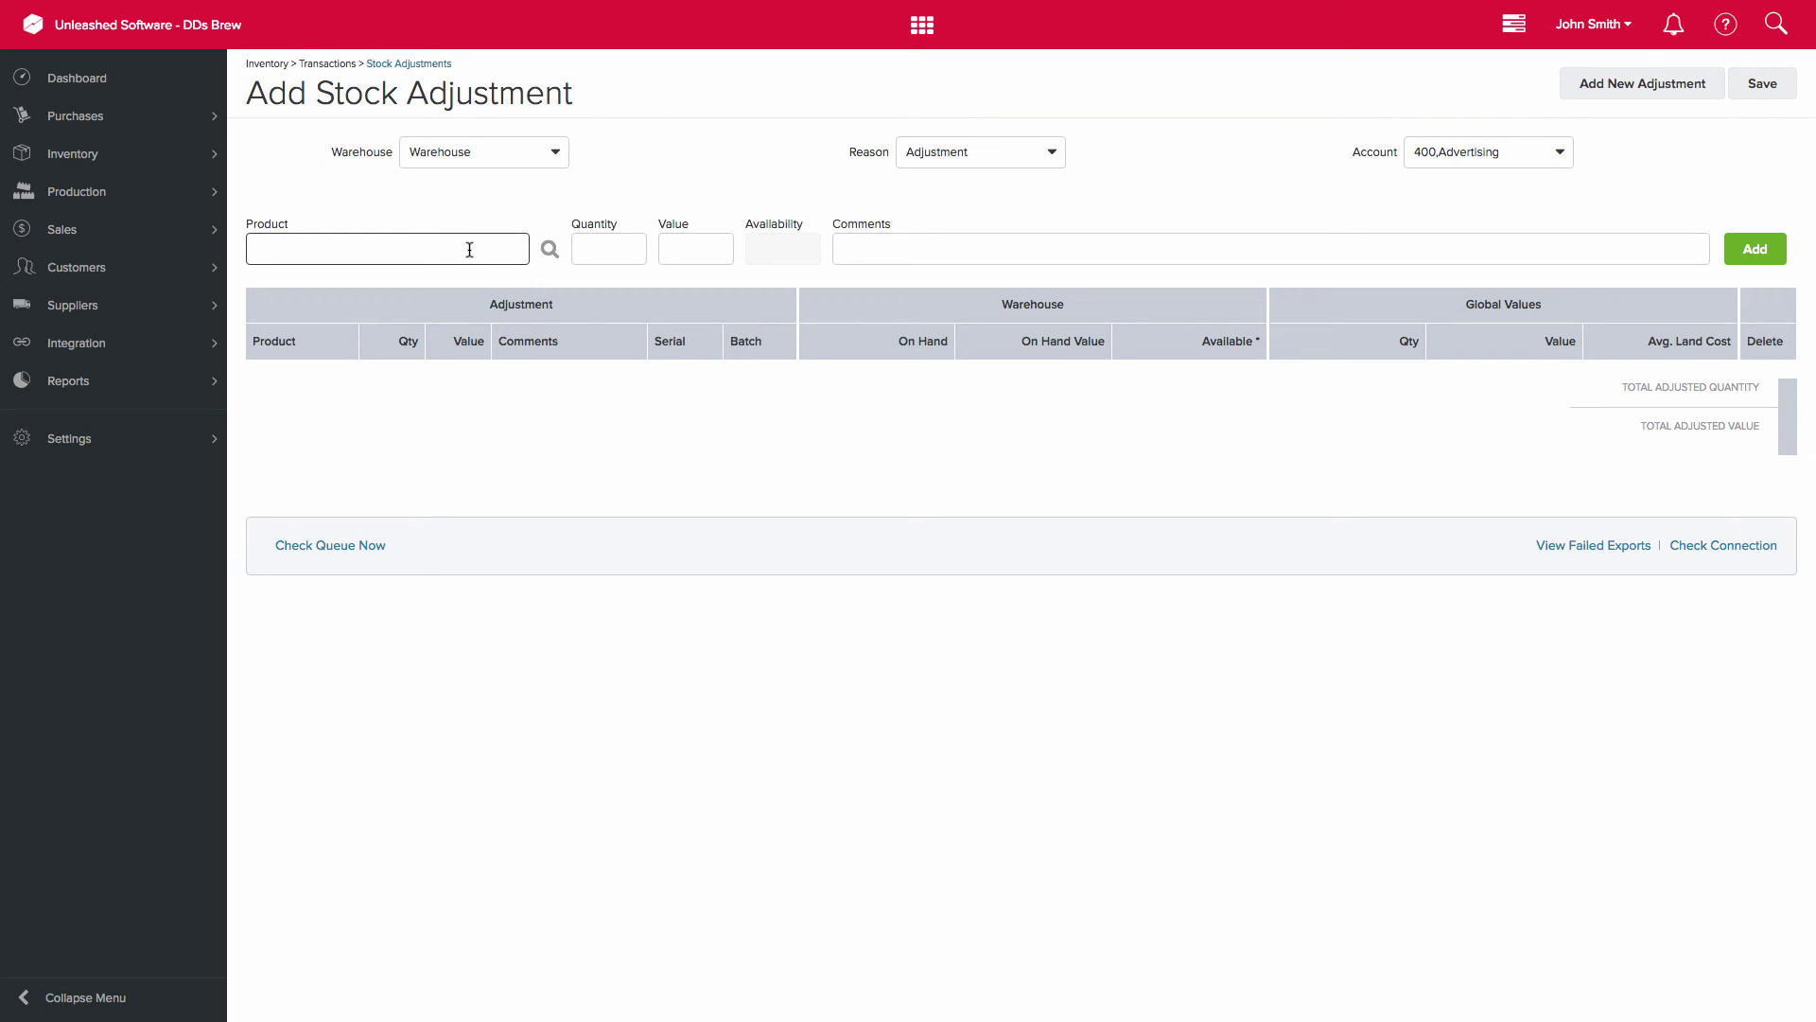
type("american")
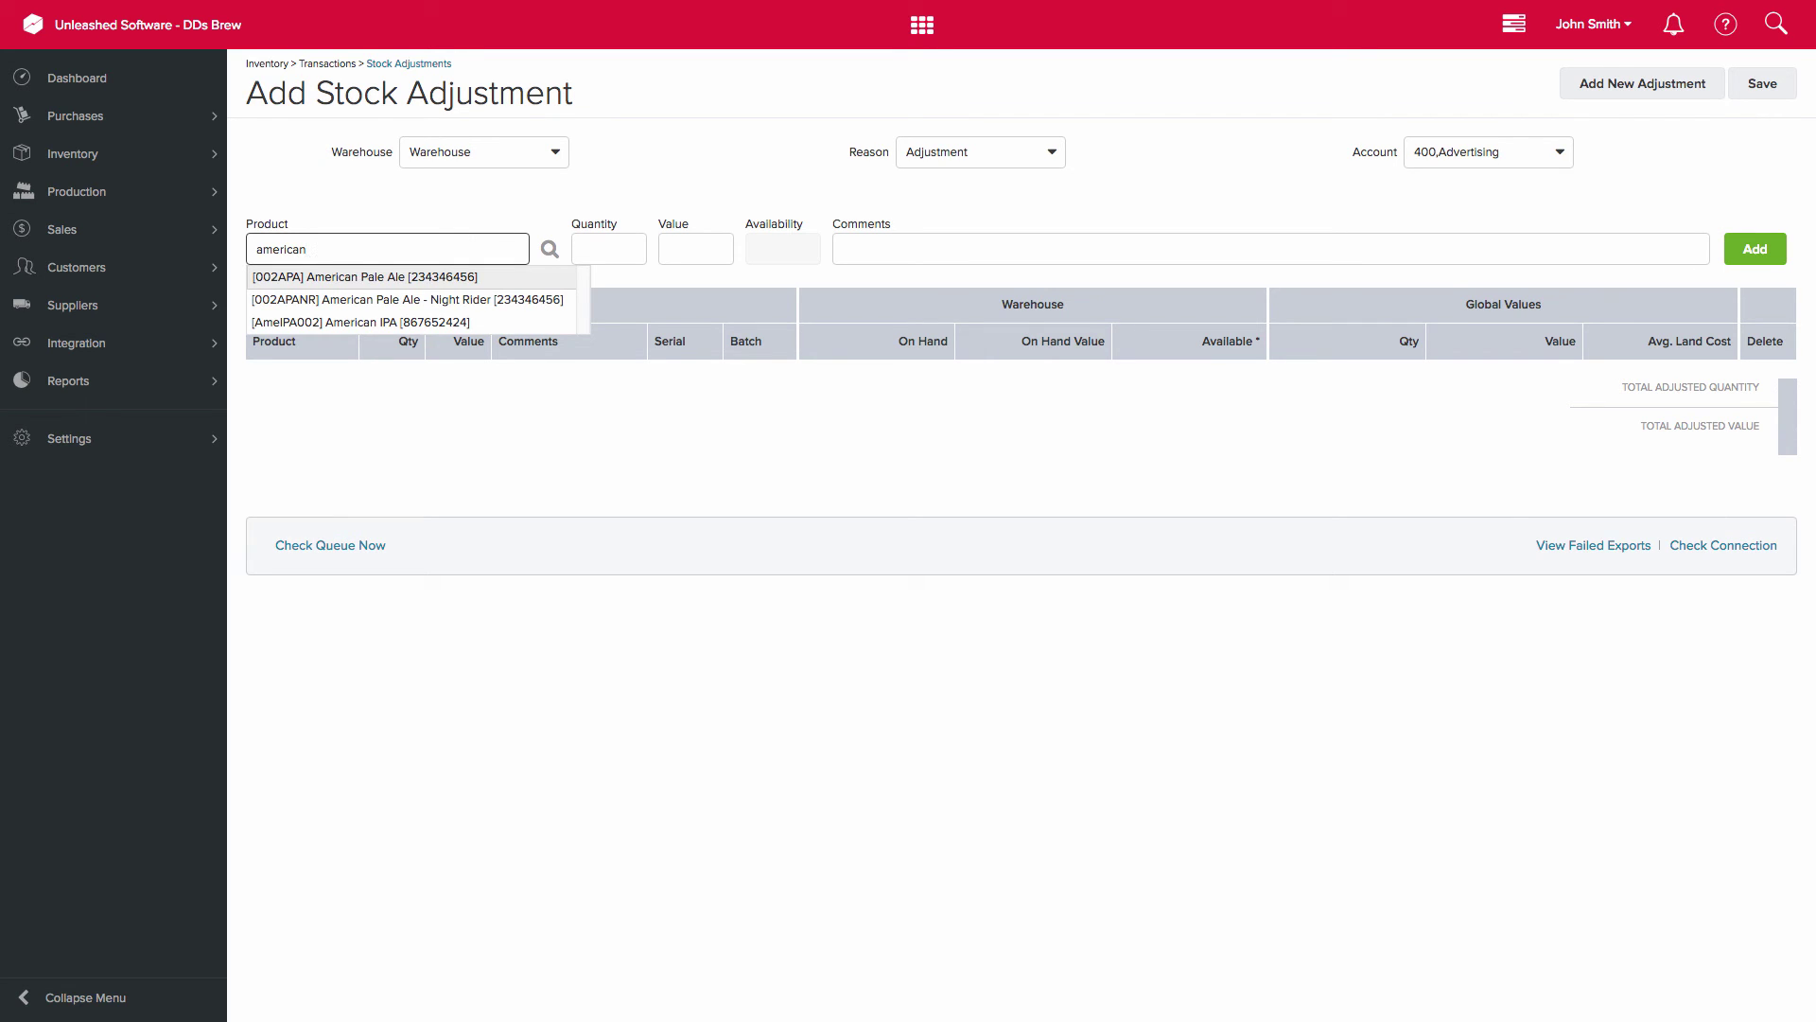
left_click(450, 278)
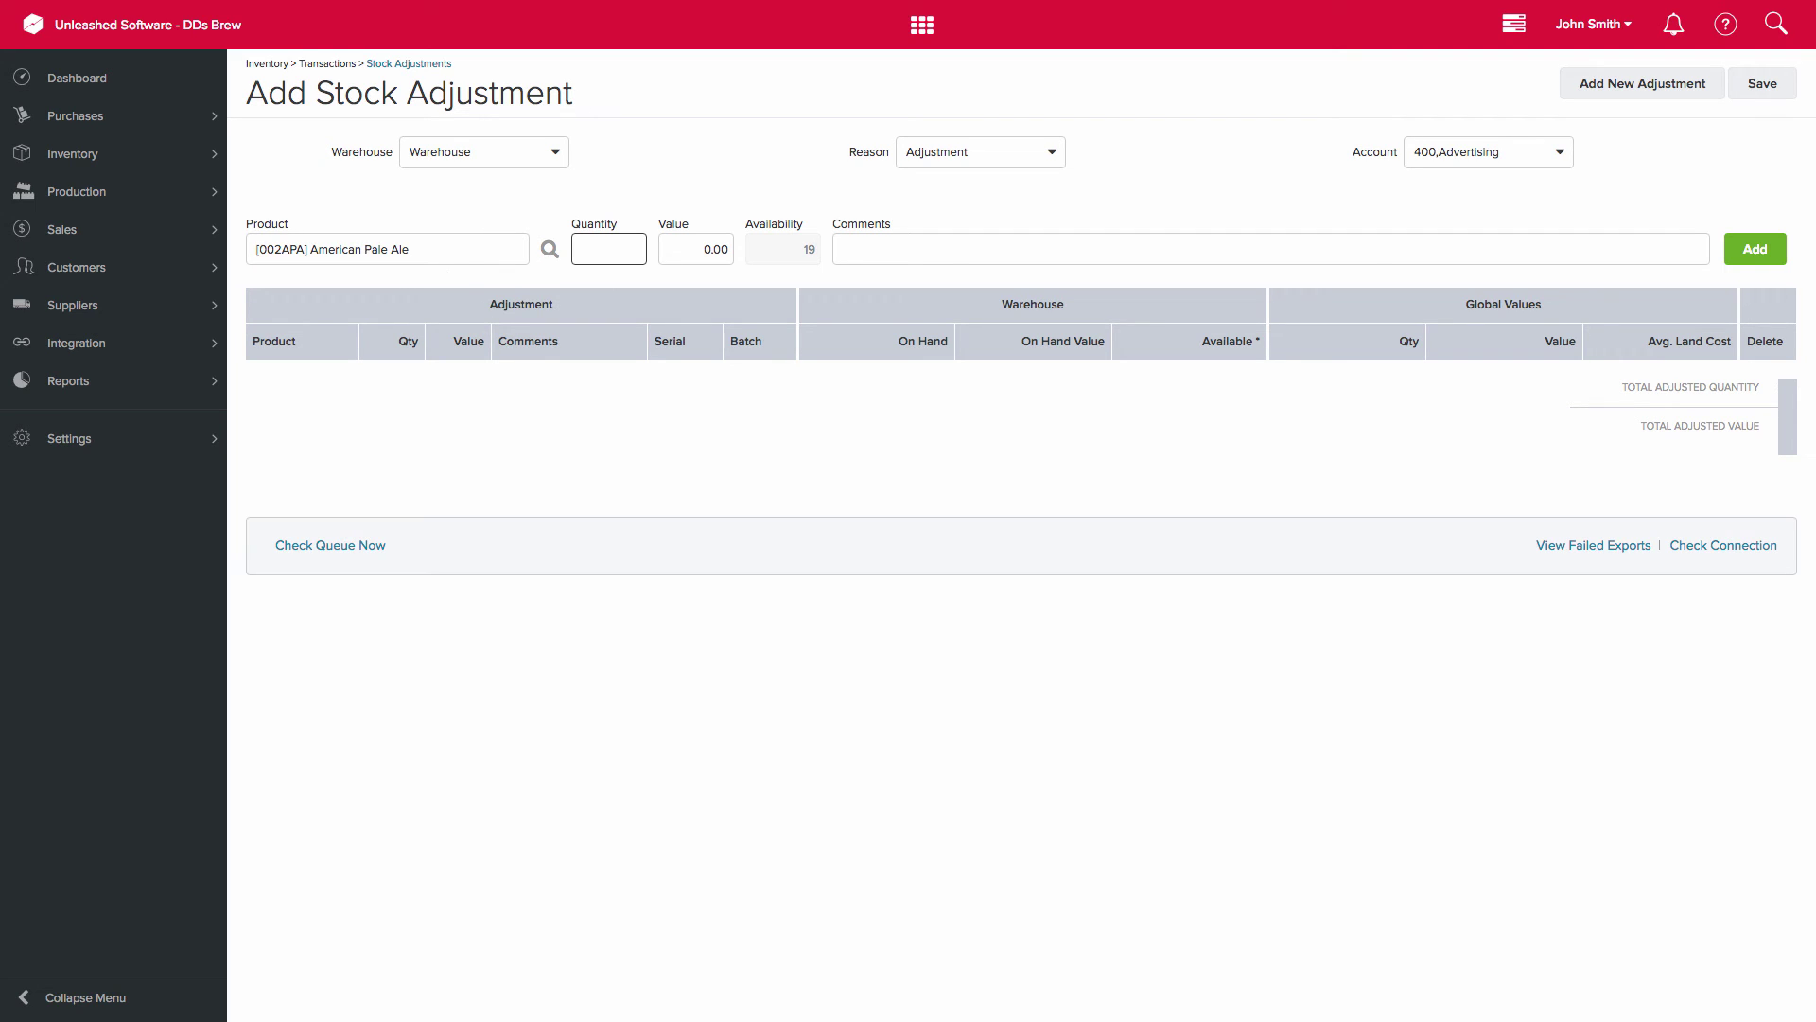
type("-5")
key("Tab")
left_click(859, 249)
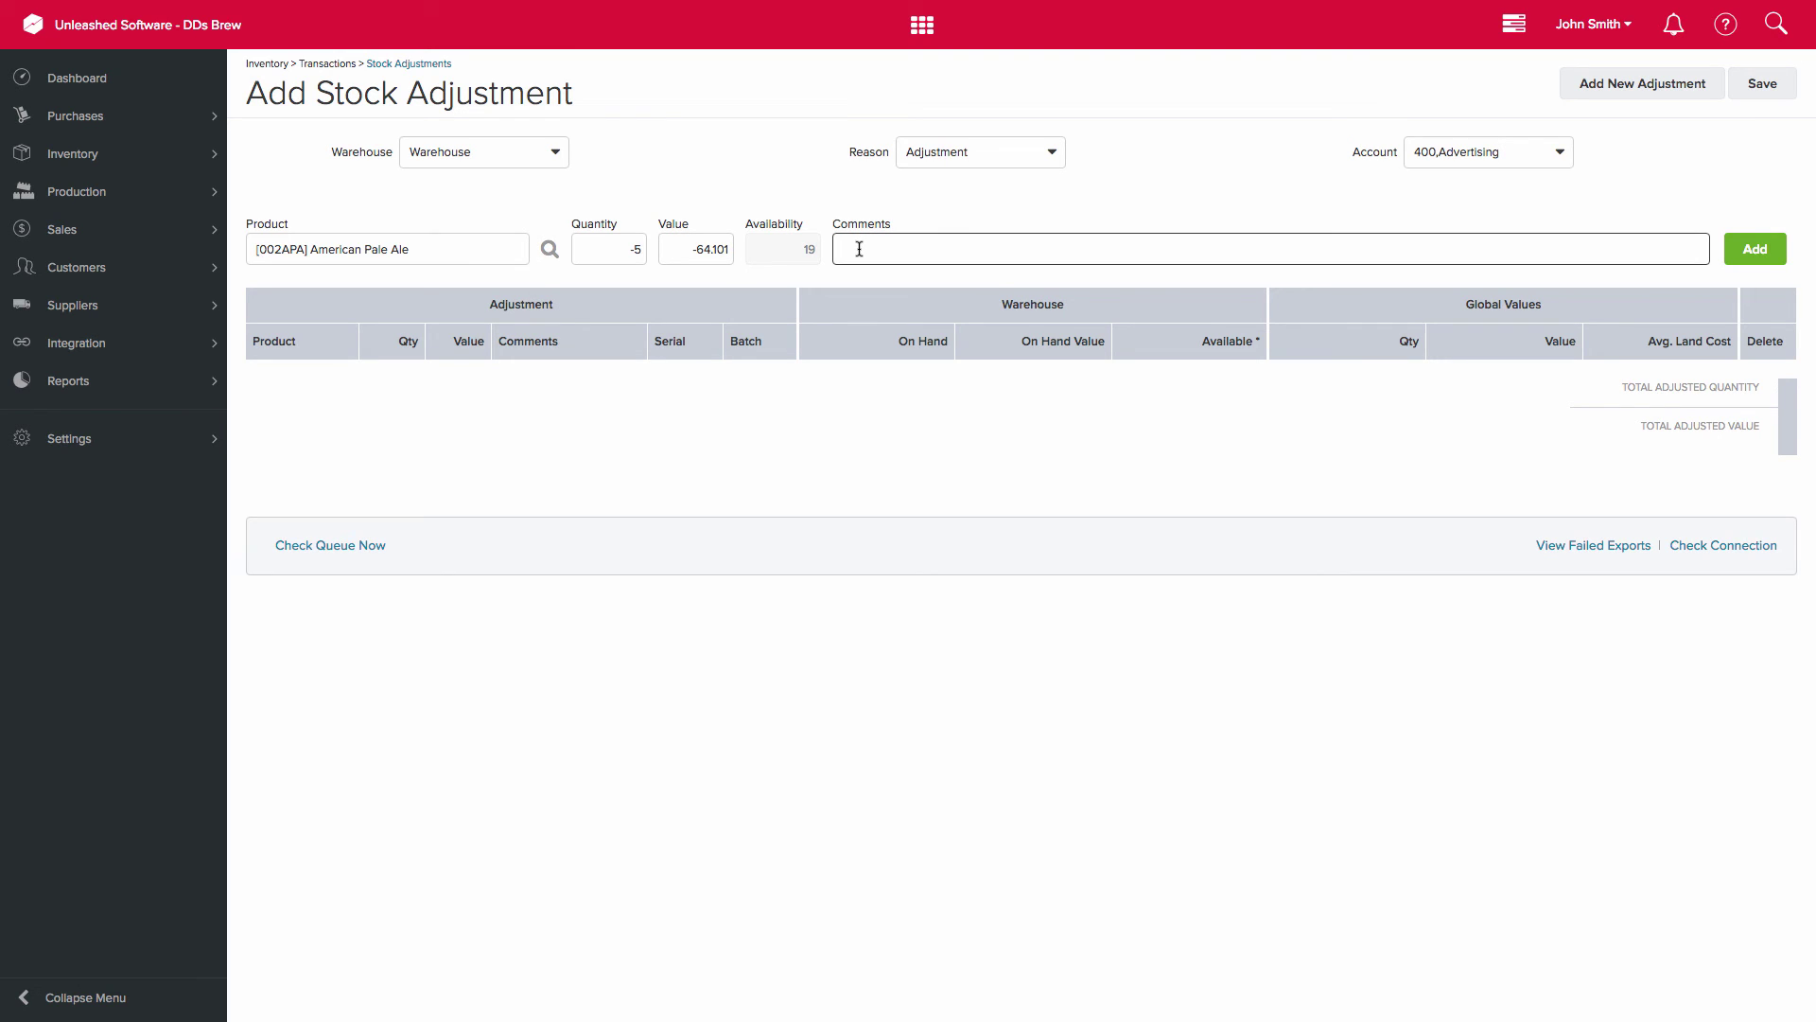
type("Marketing took these for adverts")
left_click(1745, 251)
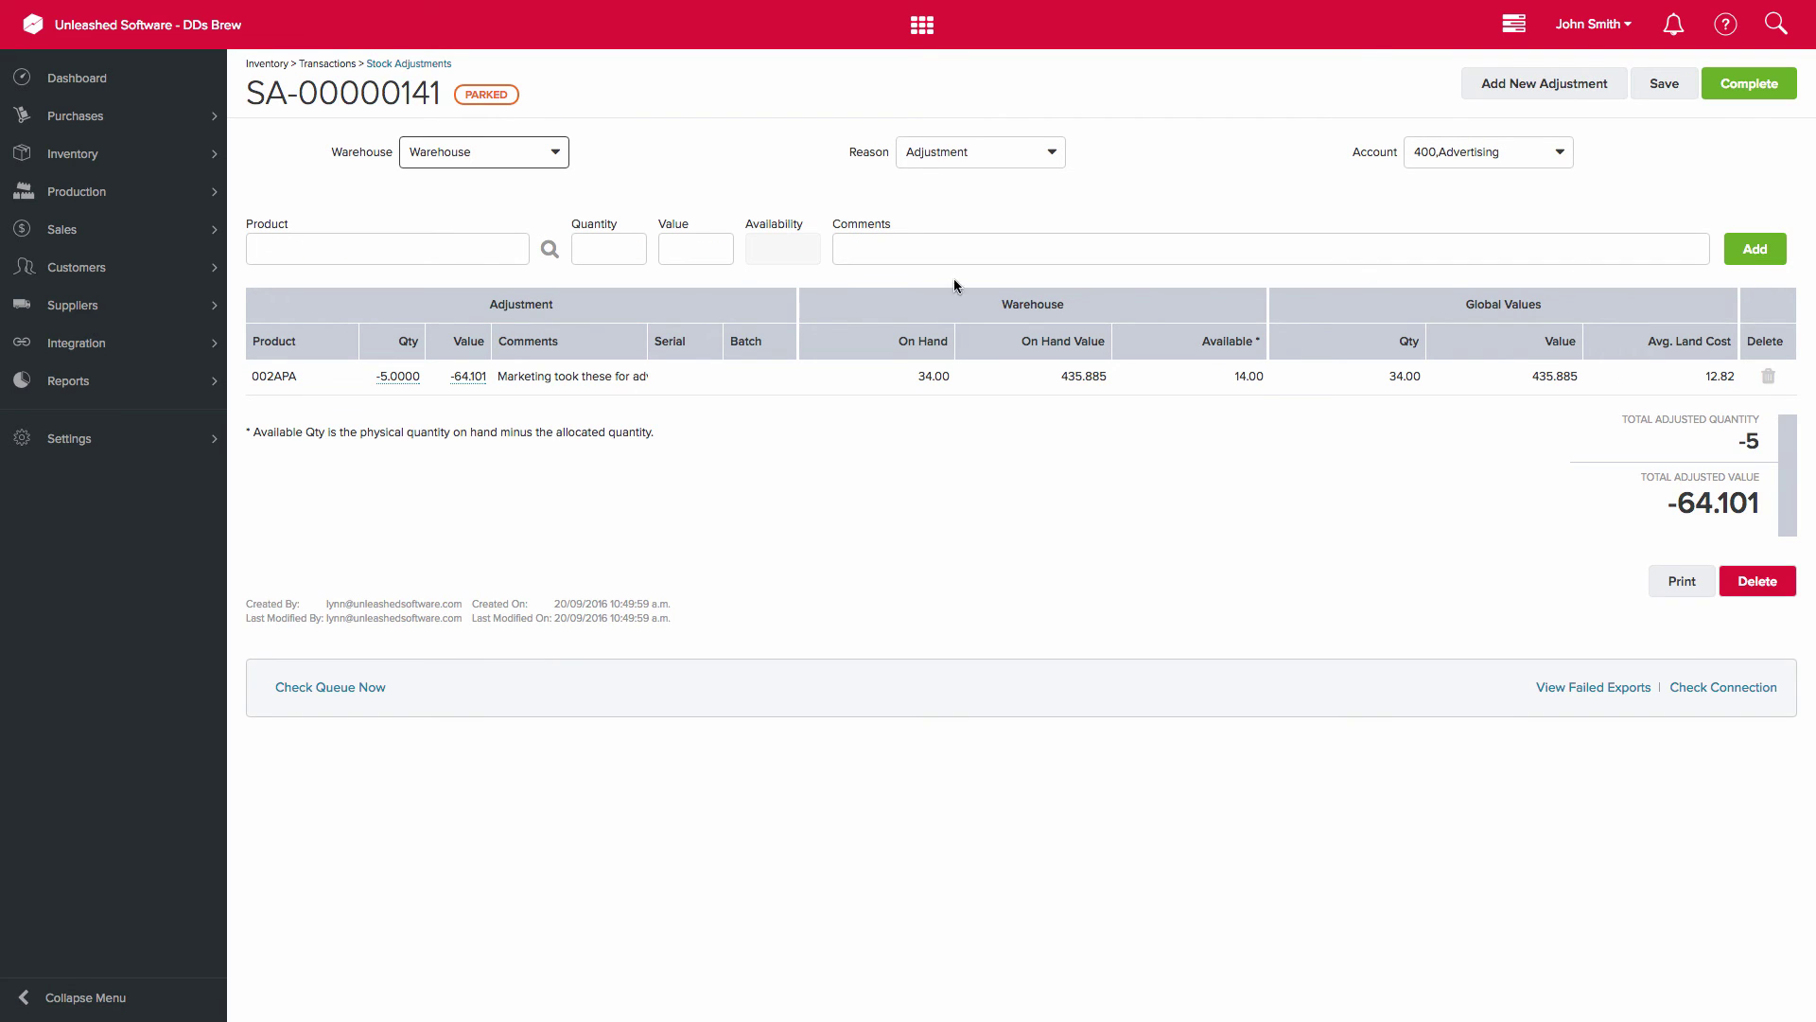
- Add an Indian Pale Ale (002IPA) line with quantity 5 to the stock adjustment
left_click(459, 250)
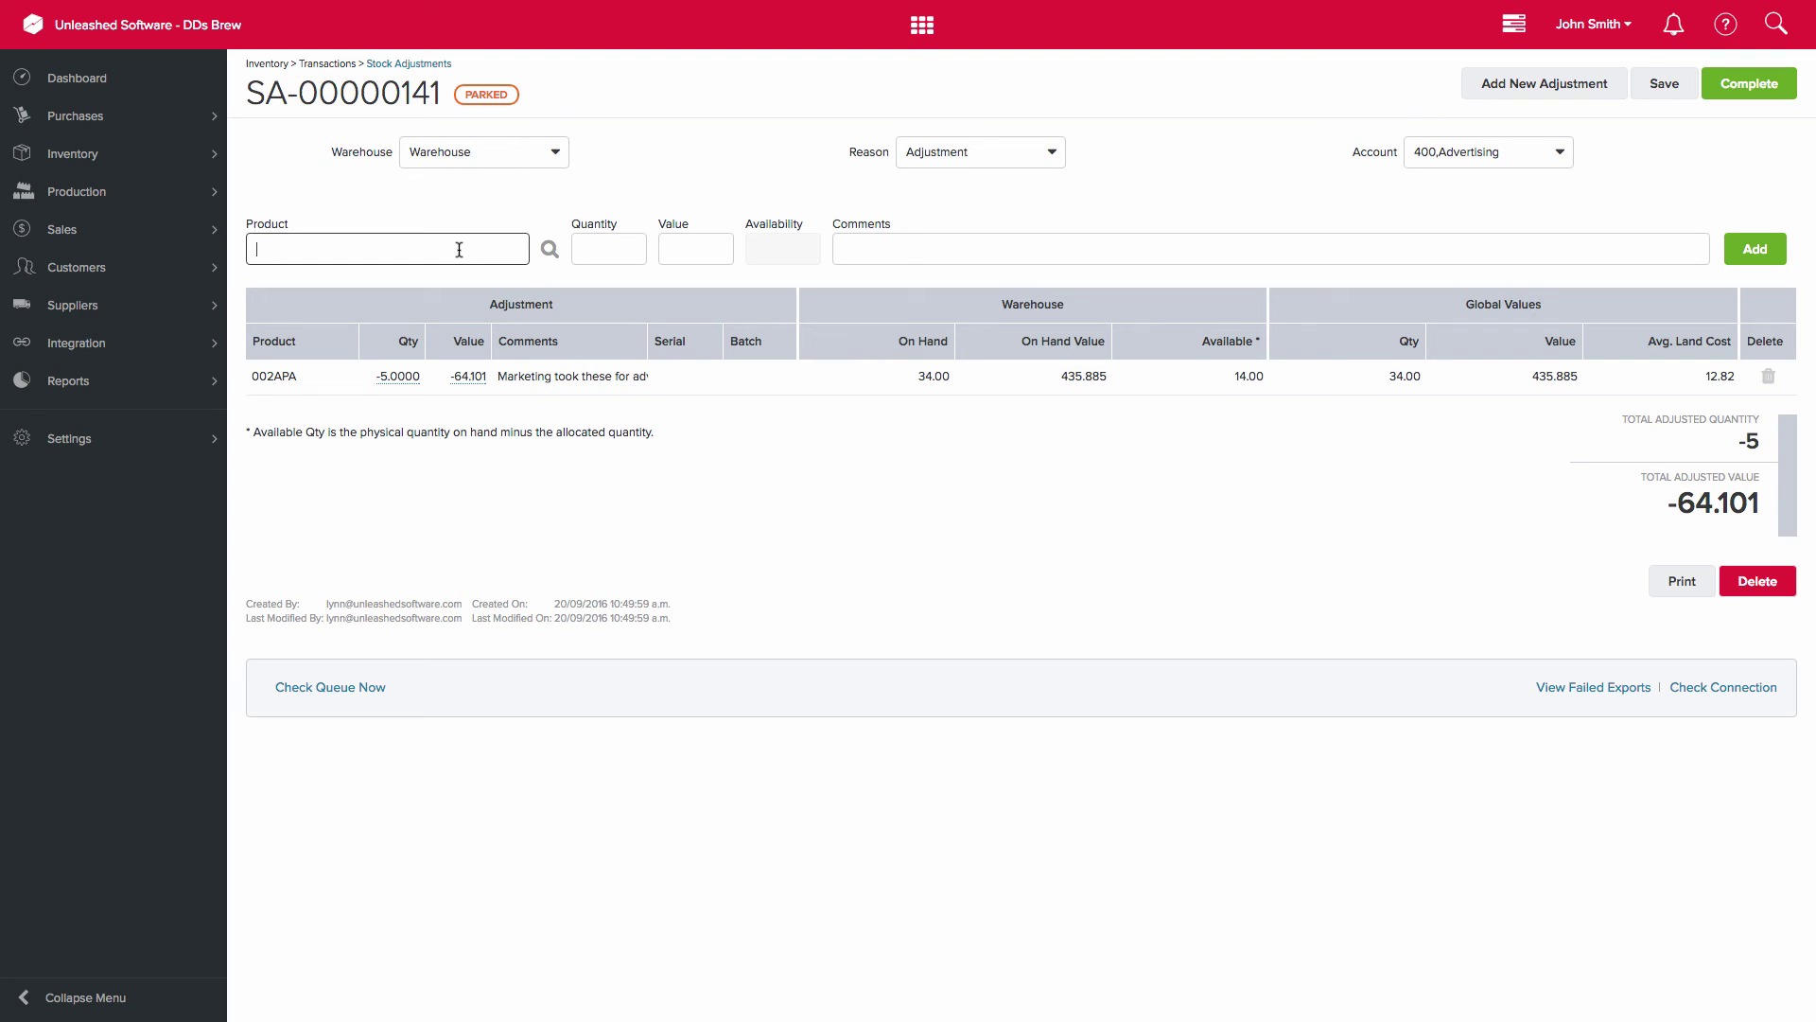
type("indian")
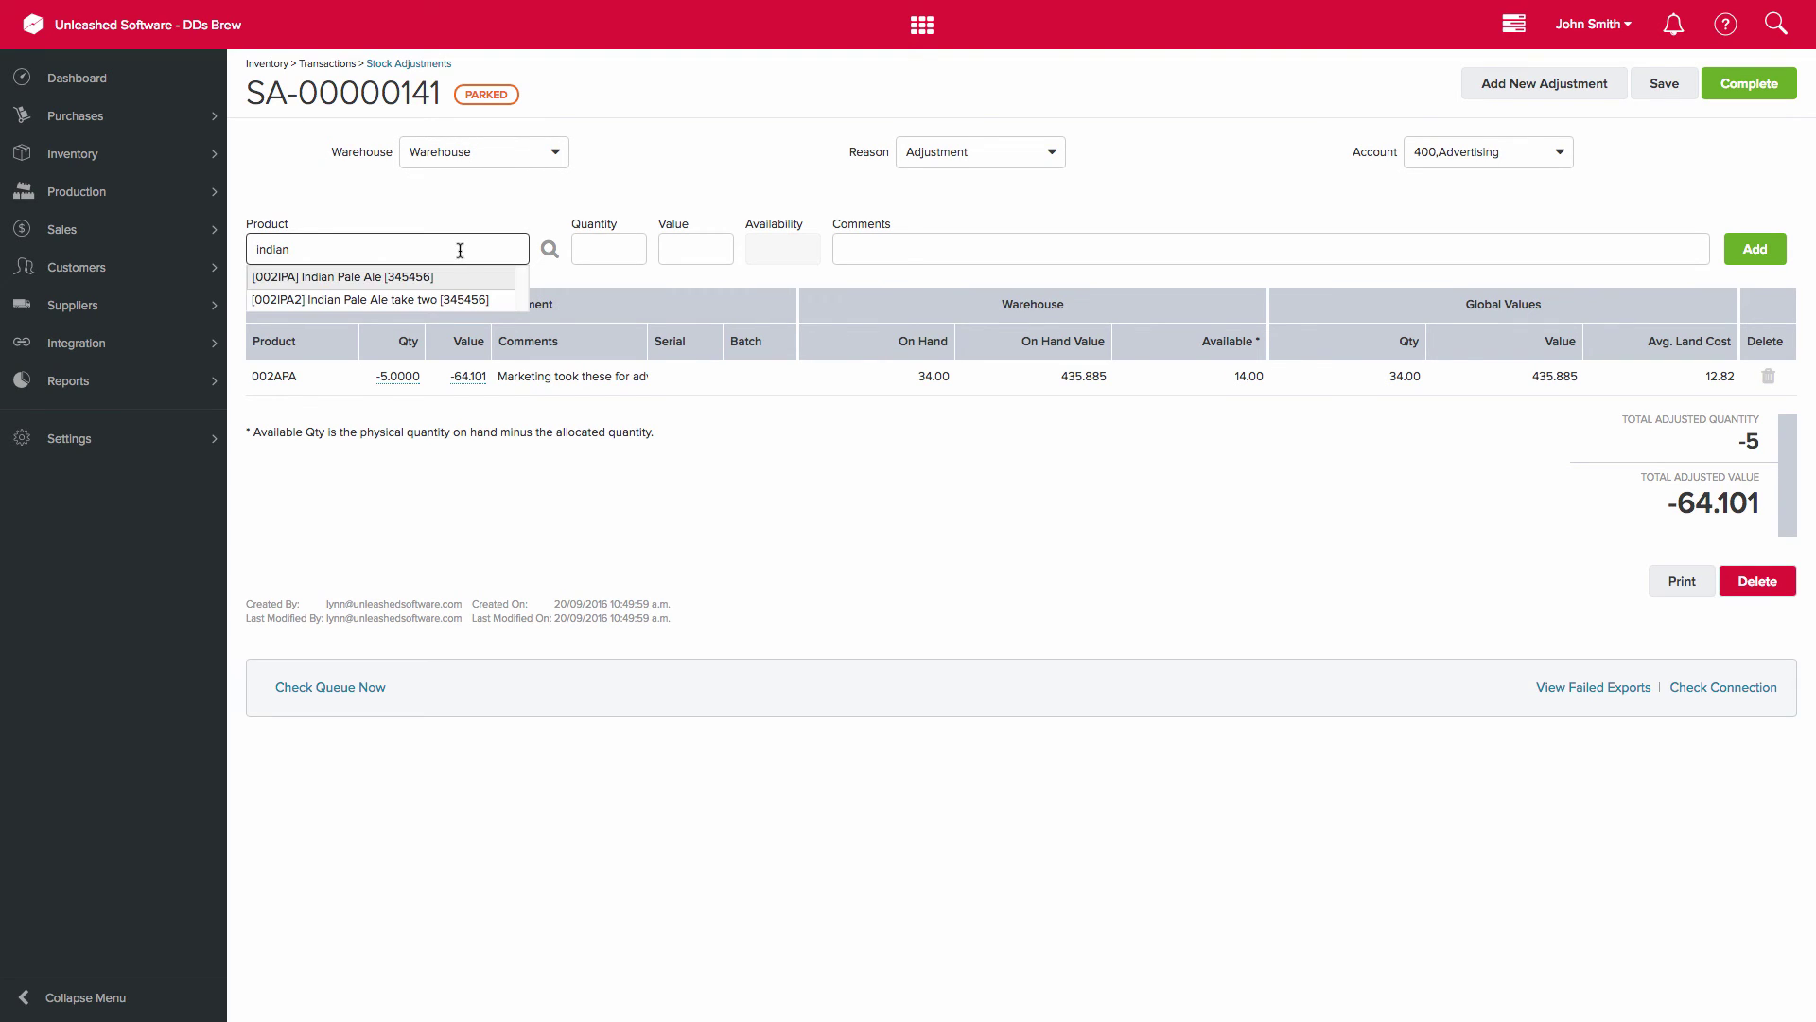
left_click(453, 277)
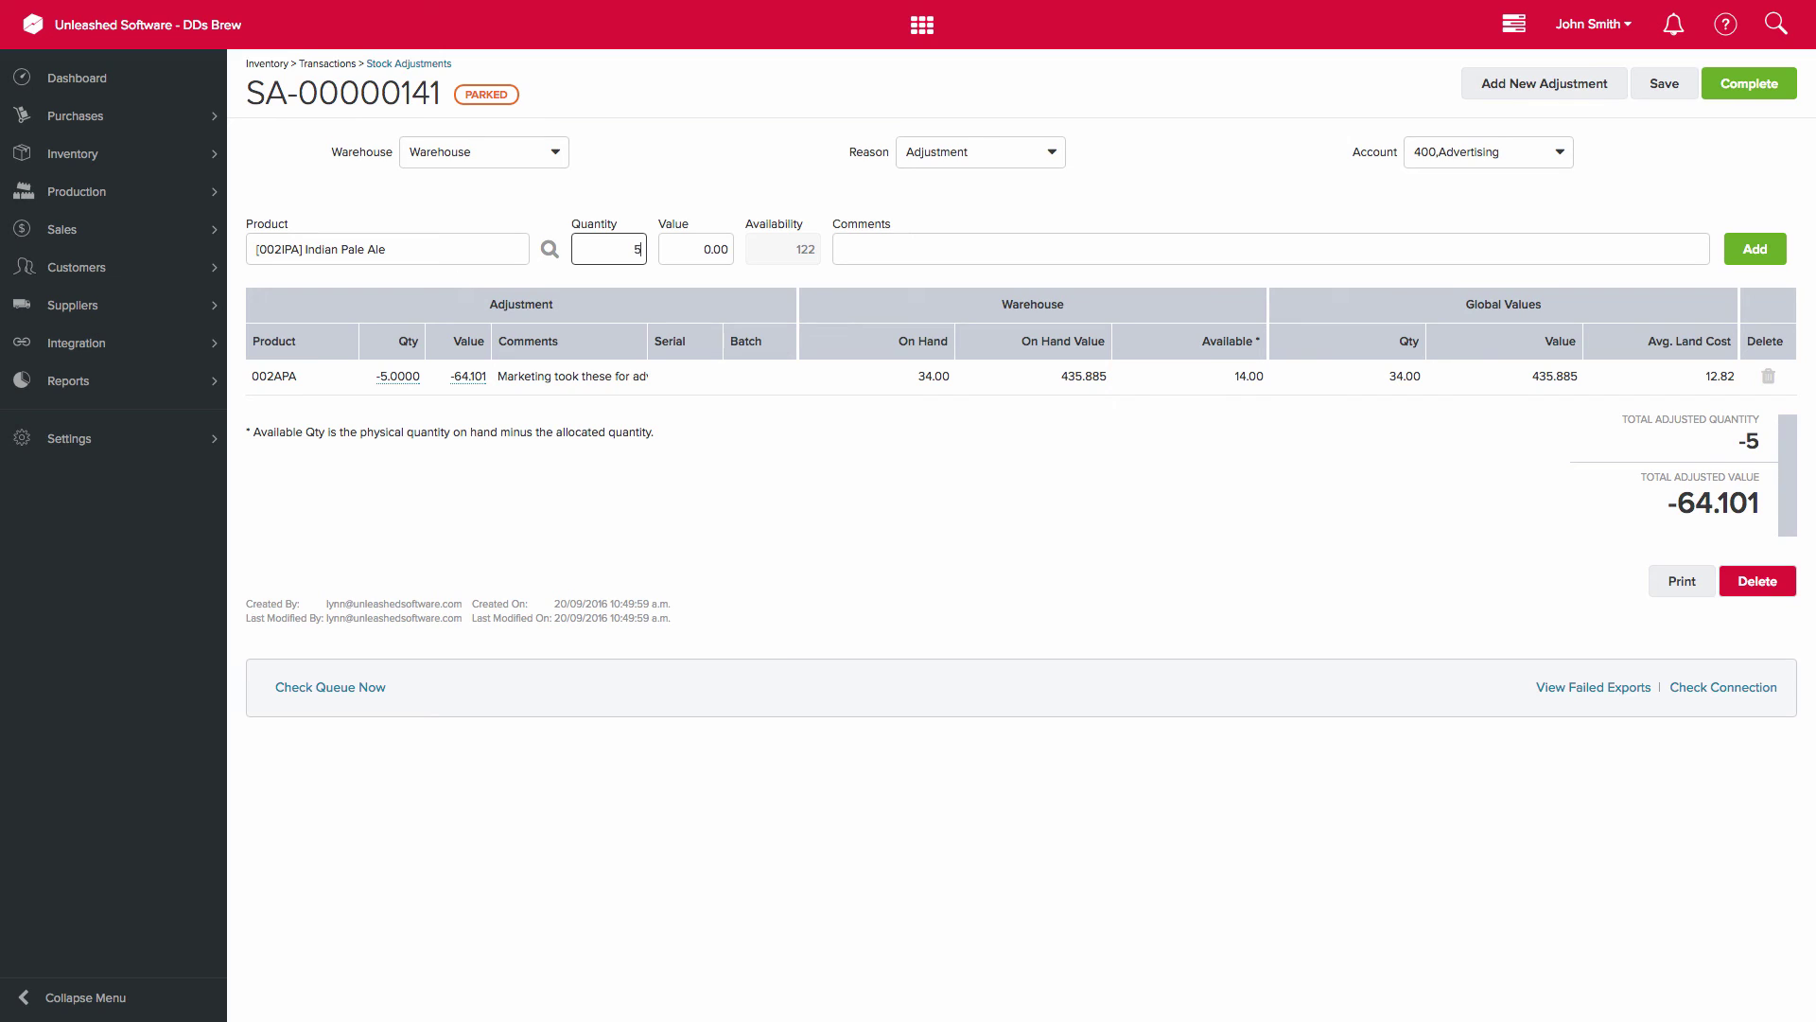
key("Tab")
left_click(1773, 253)
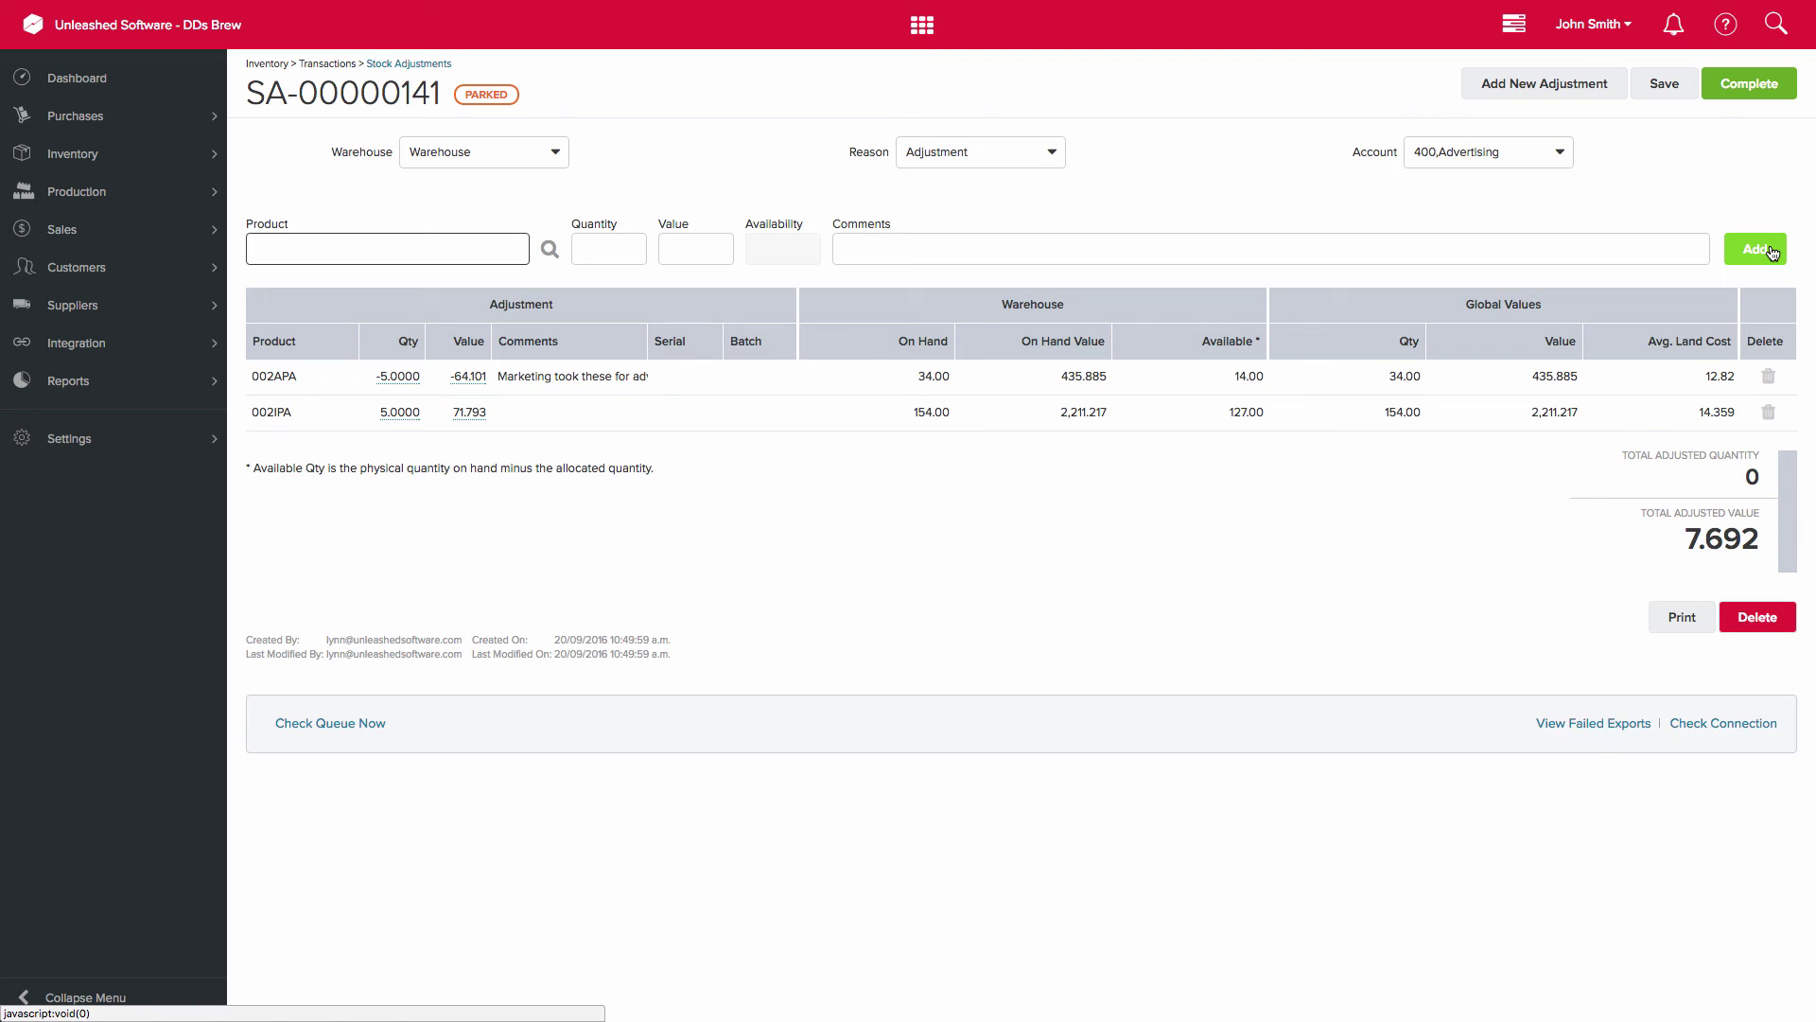
- Add an English IPA (EngIPA002) line with a value adjustment of 10 and no quantity, and complete the stock adjustment
left_click(322, 245)
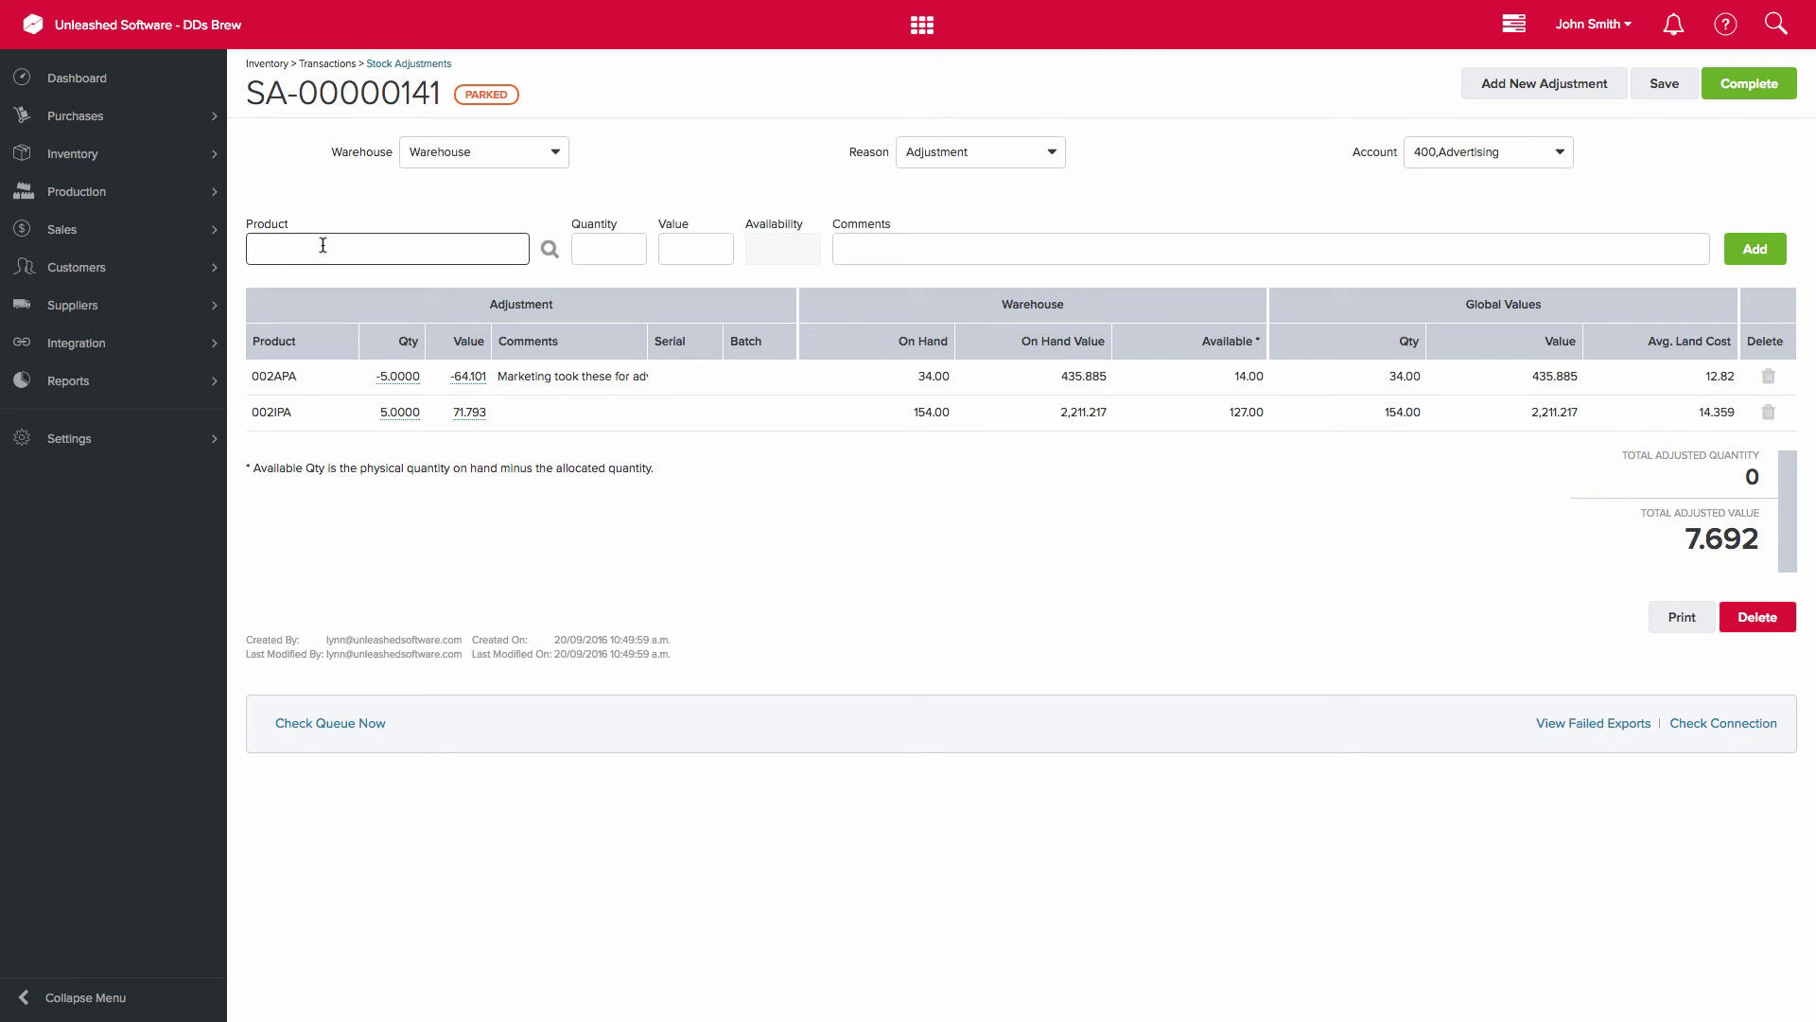
type("engipa")
left_click(434, 277)
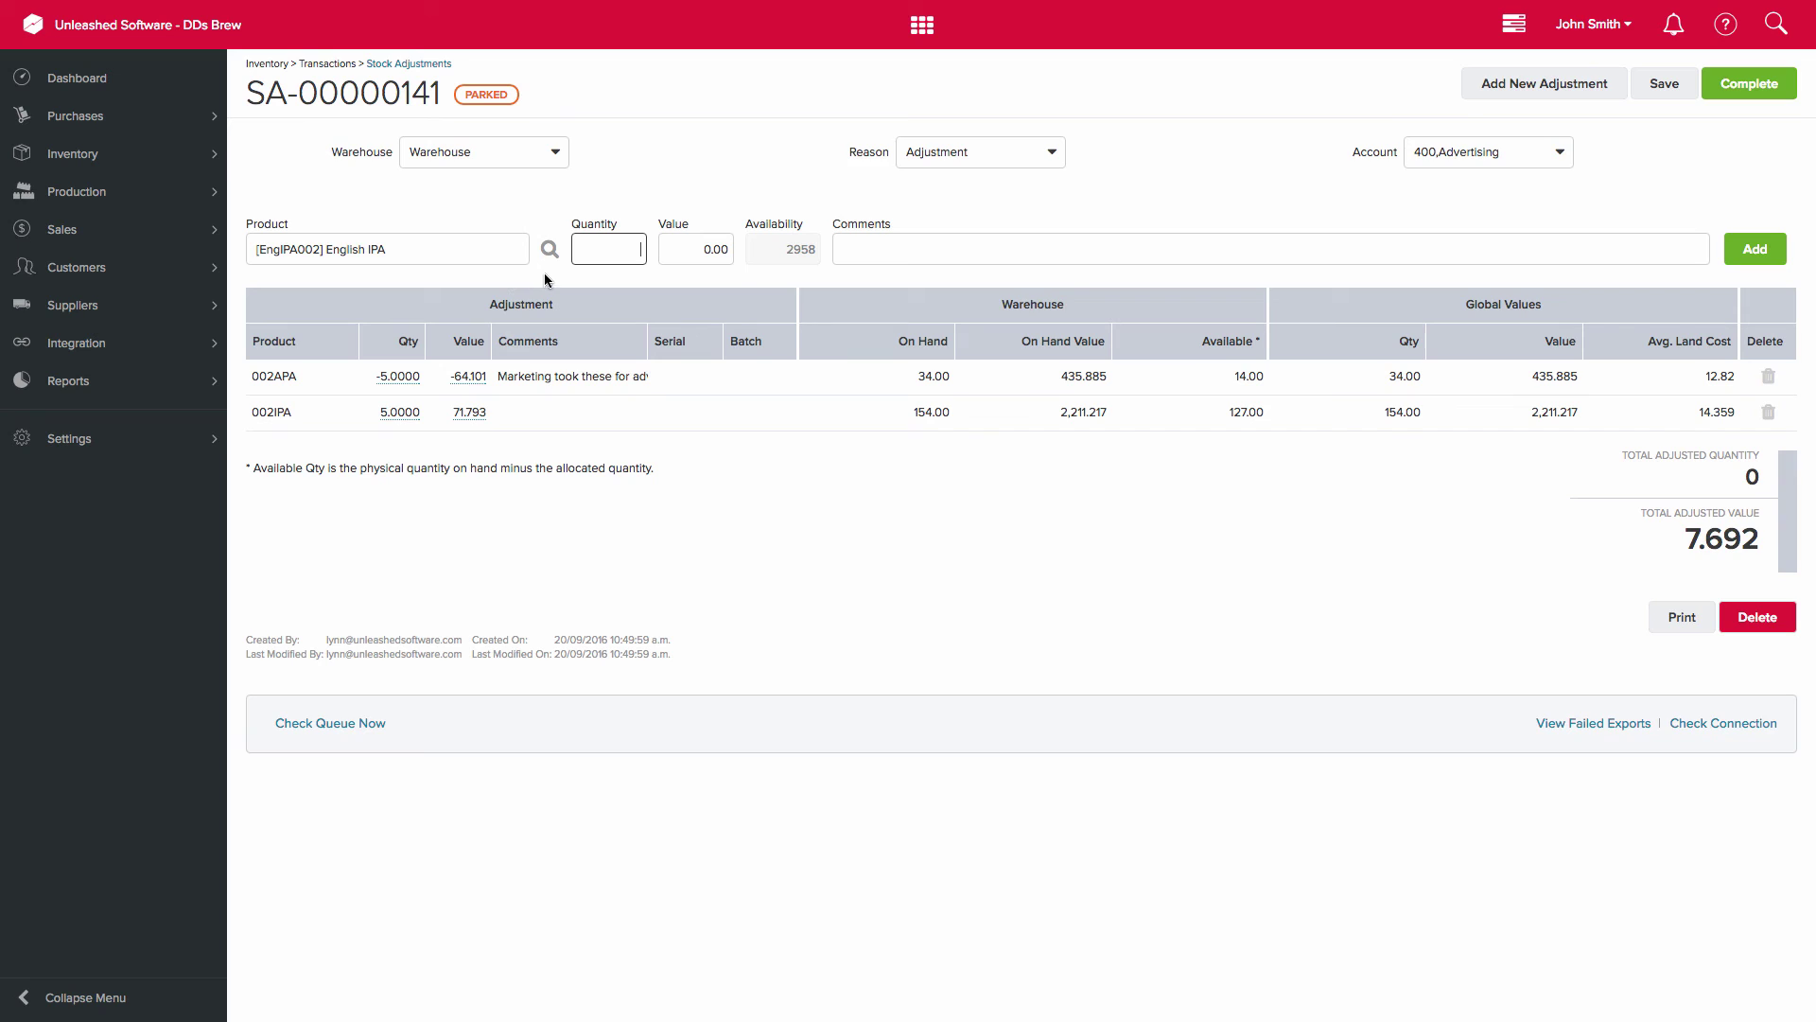
left_click(705, 250)
type("10")
key("Tab")
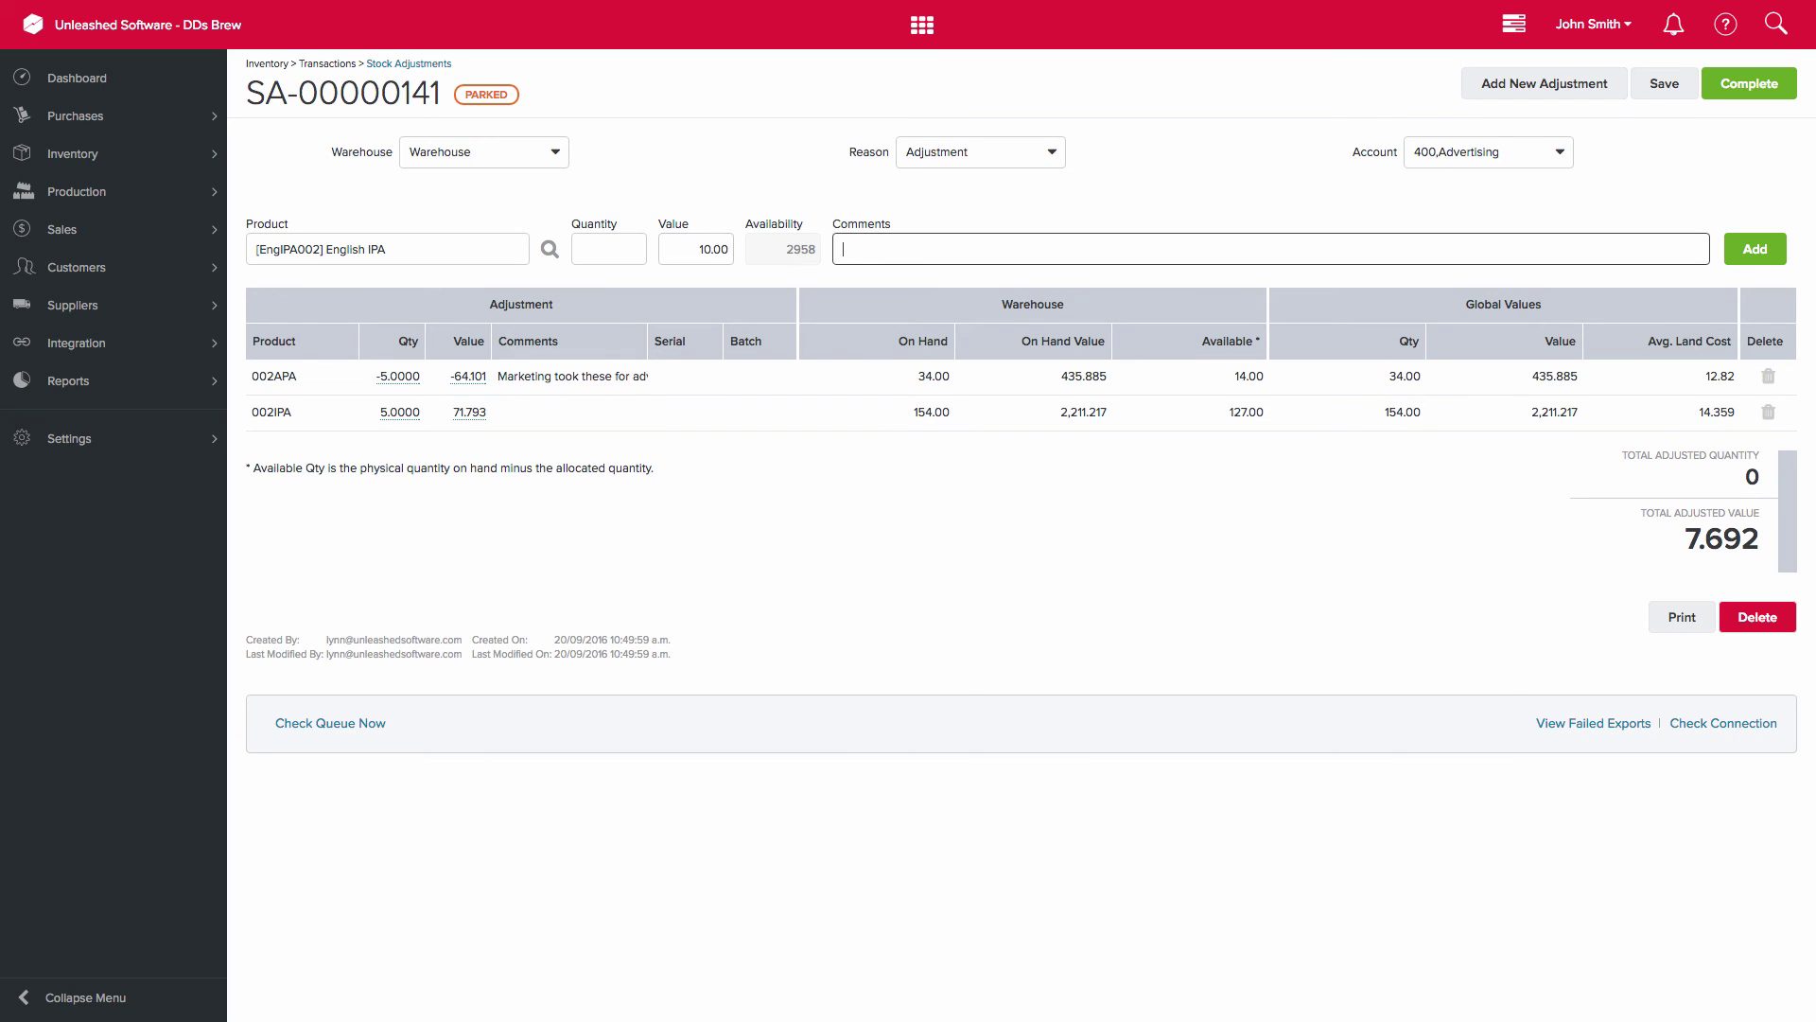
left_click(1759, 252)
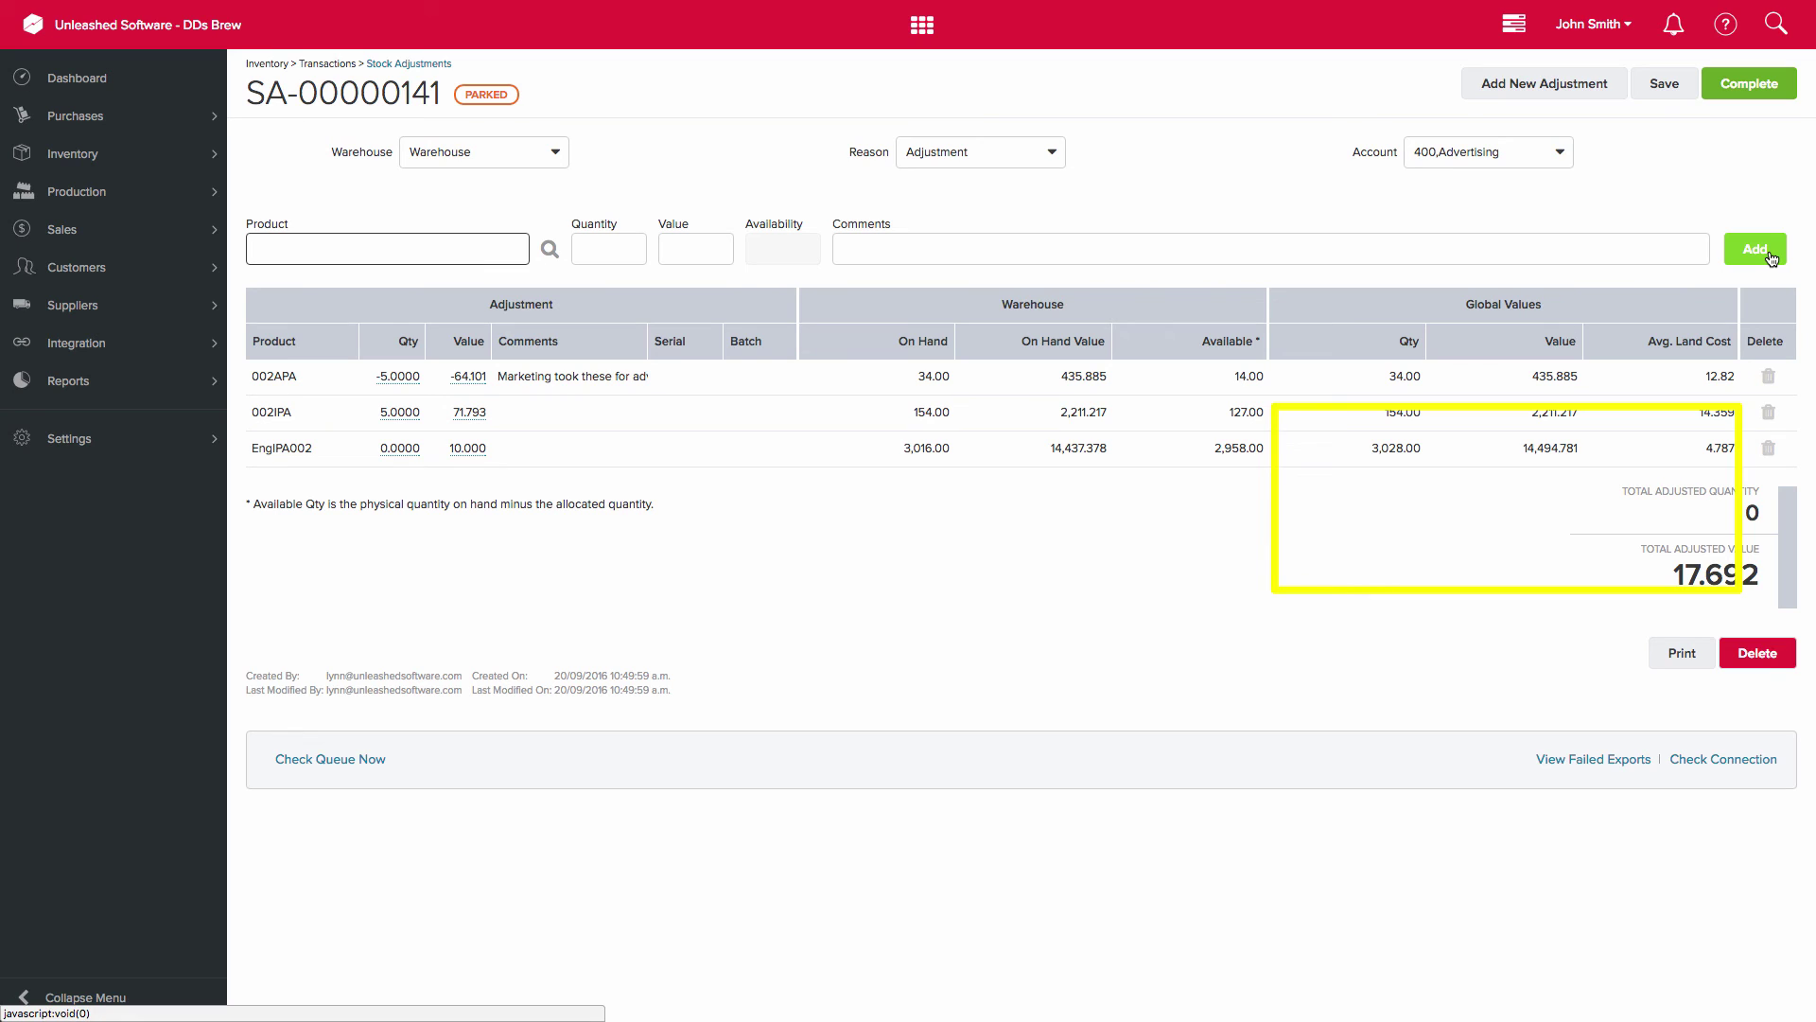
left_click(1758, 90)
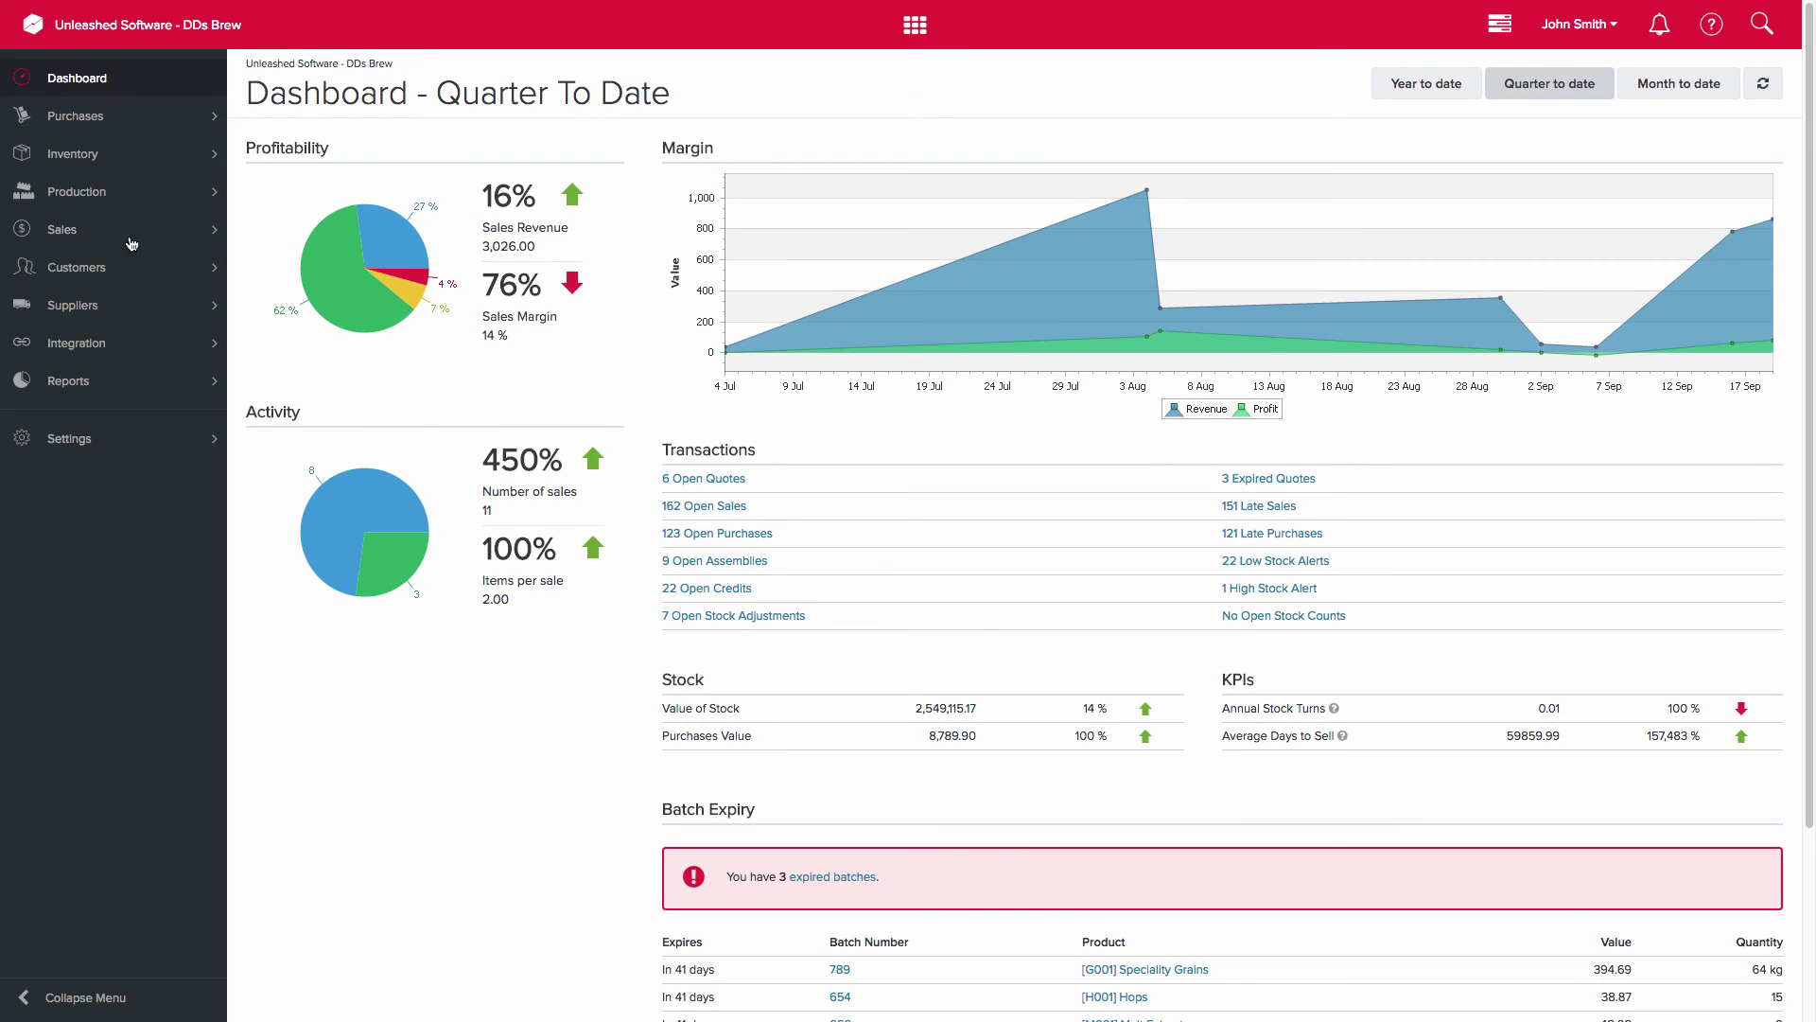
- Open the stock counts from the inventory transactions and start a new count
left_click(95, 153)
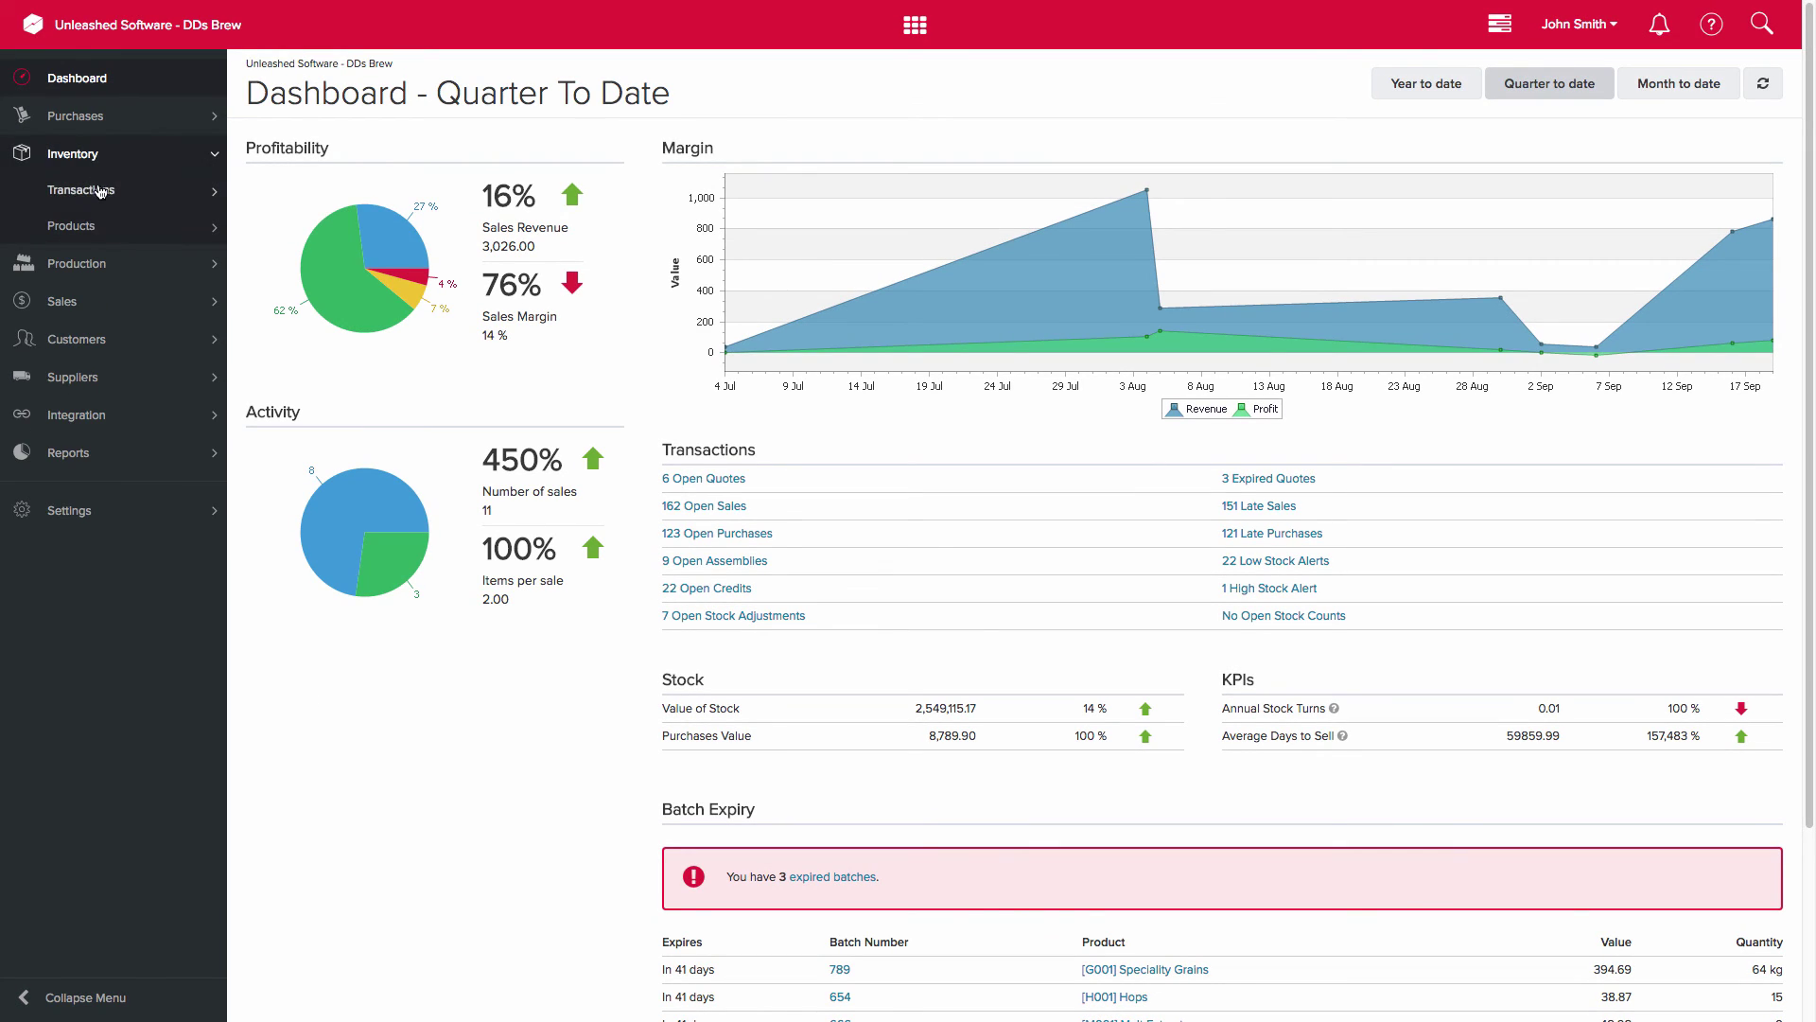
left_click(99, 191)
left_click(104, 299)
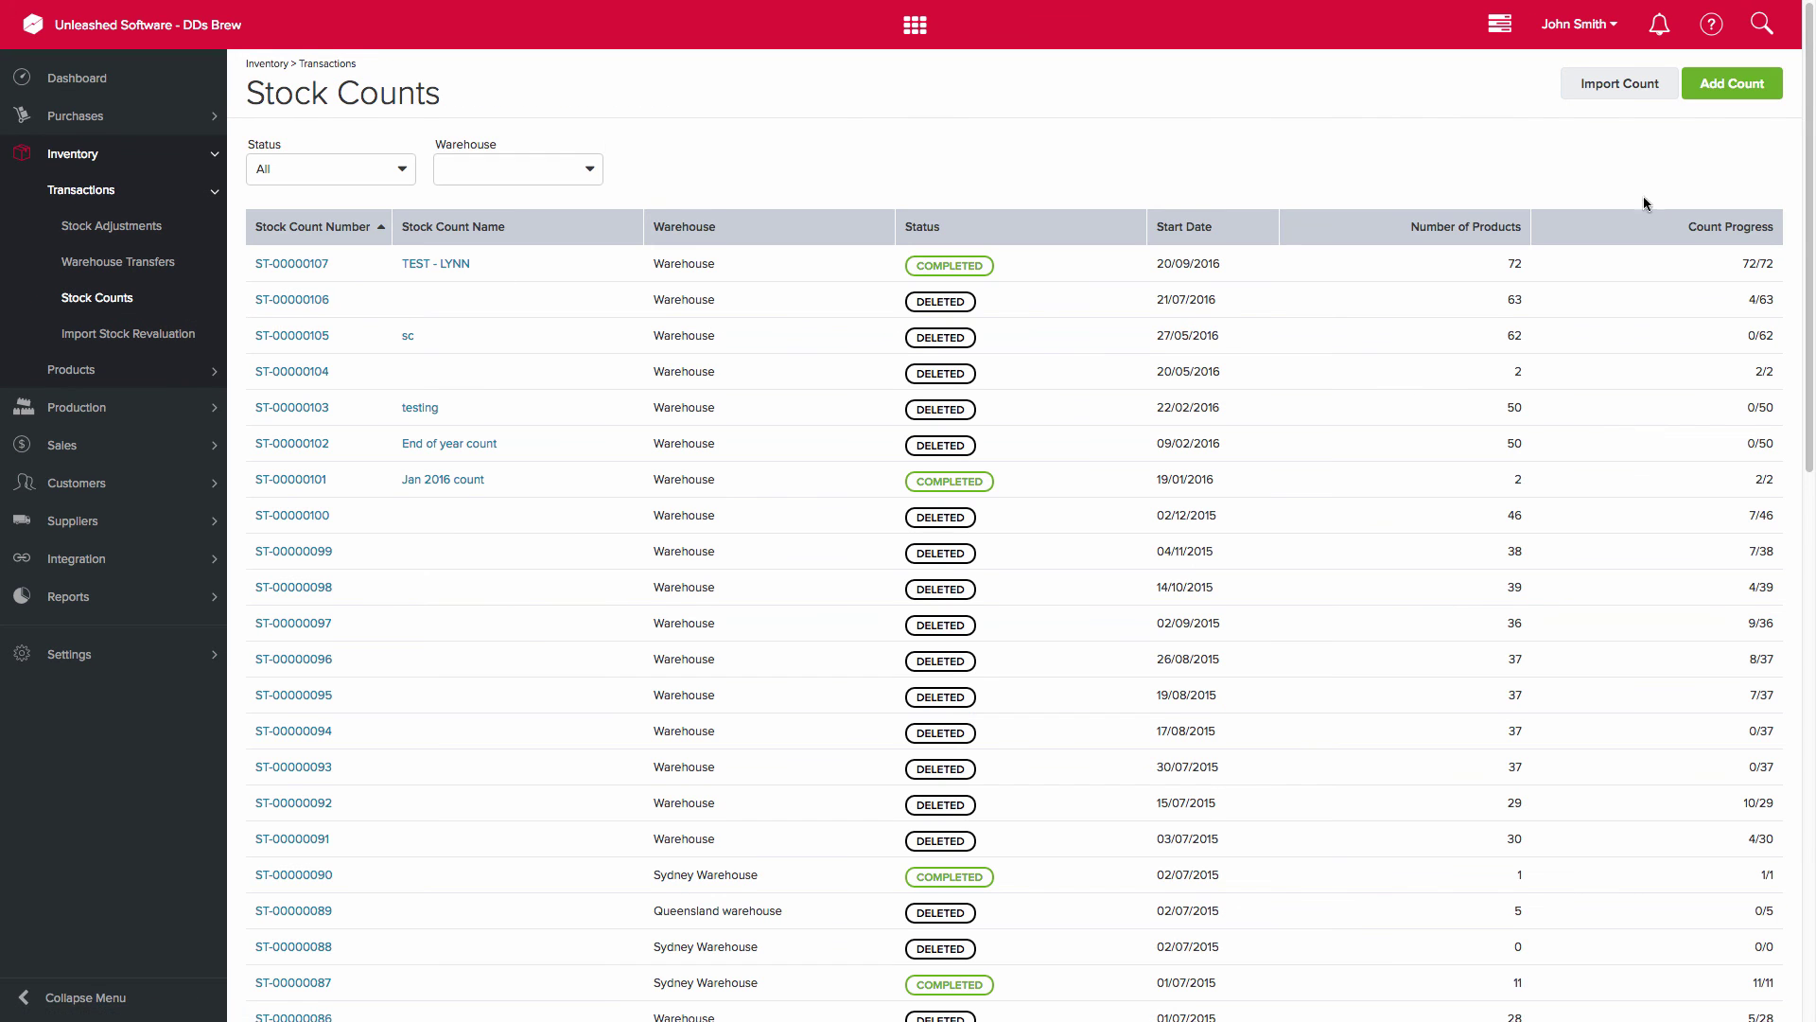
left_click(1748, 91)
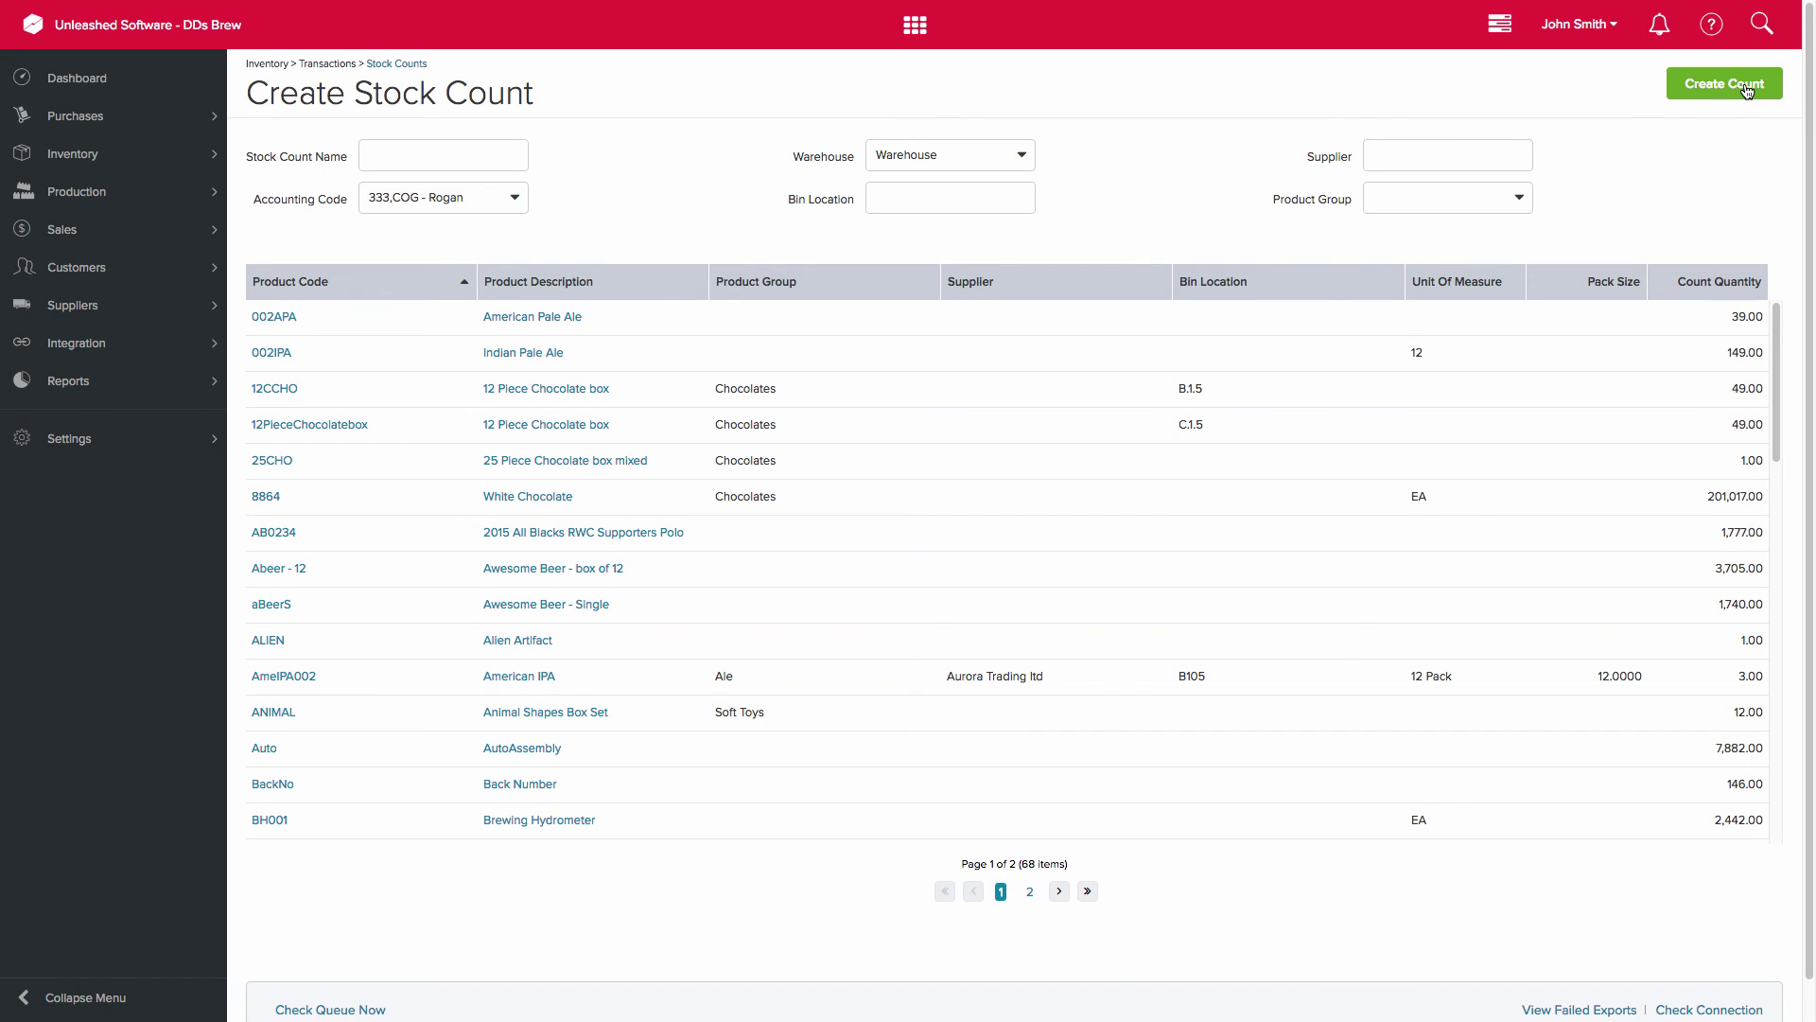
- Create a stock count named Sept Count for the location Warehouse, limited to the Ale product group
left_click(444, 159)
type("Sept Count")
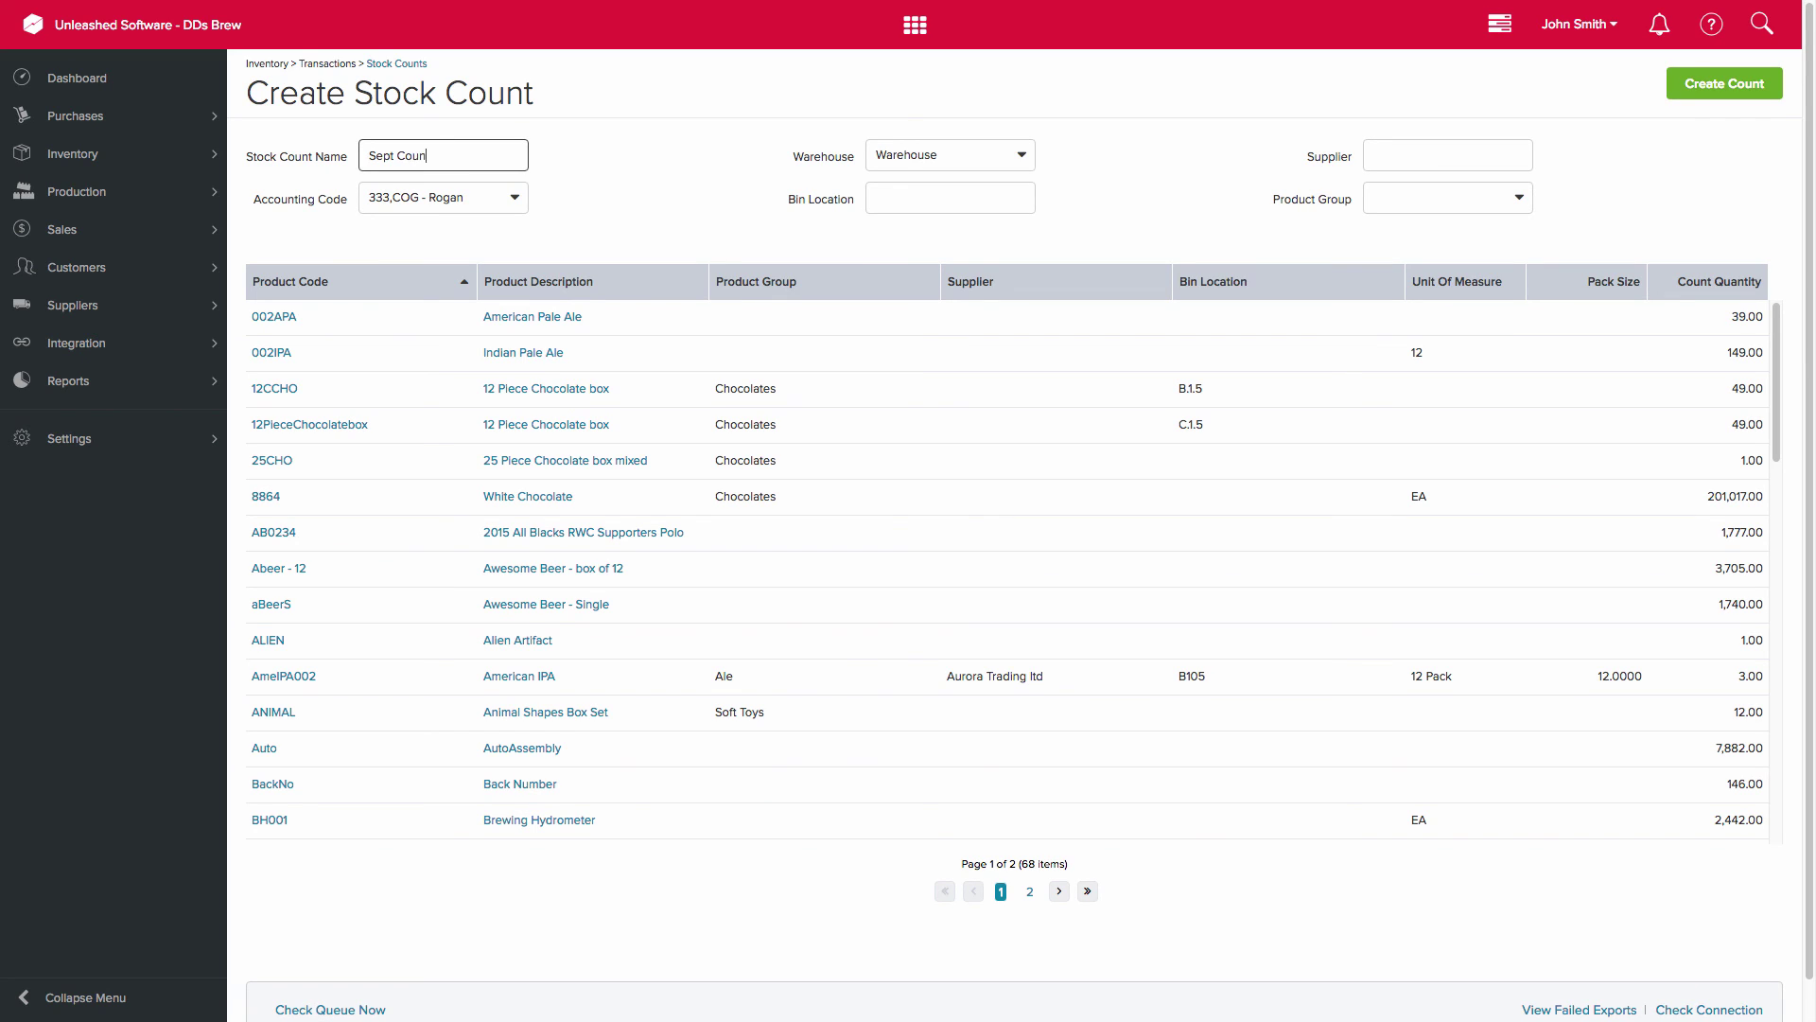
left_click(1025, 155)
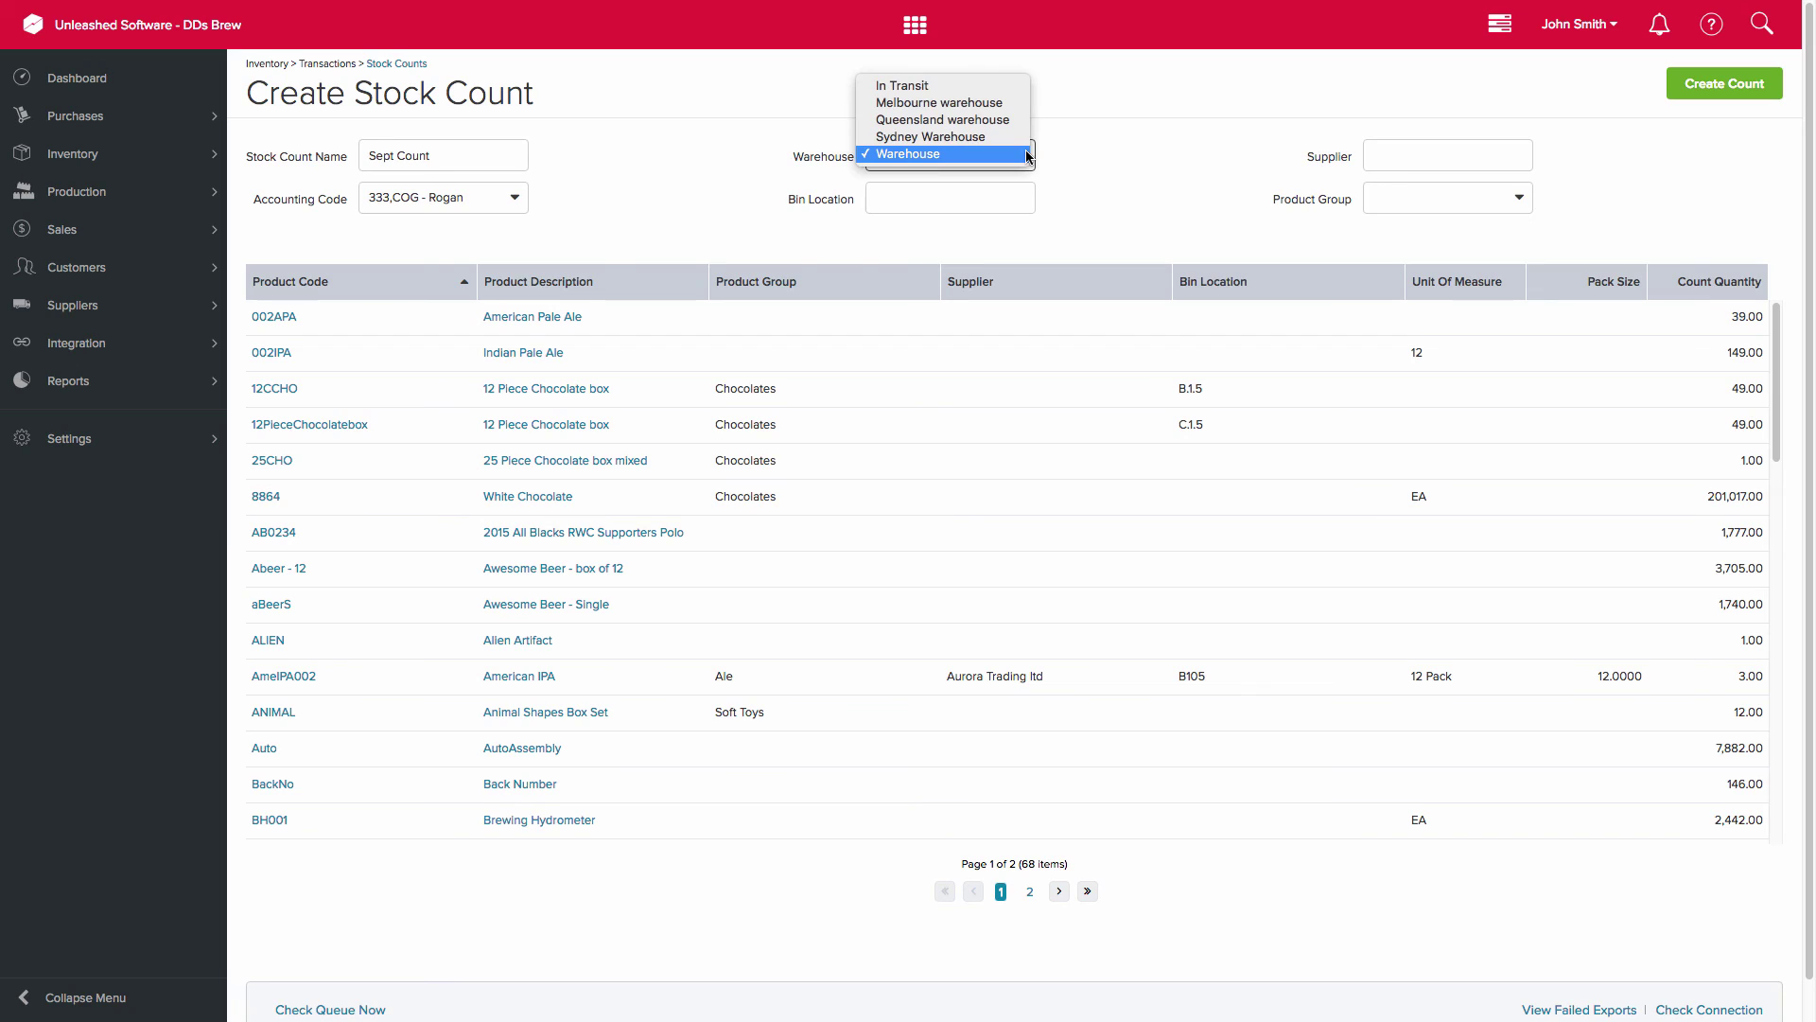
left_click(1025, 151)
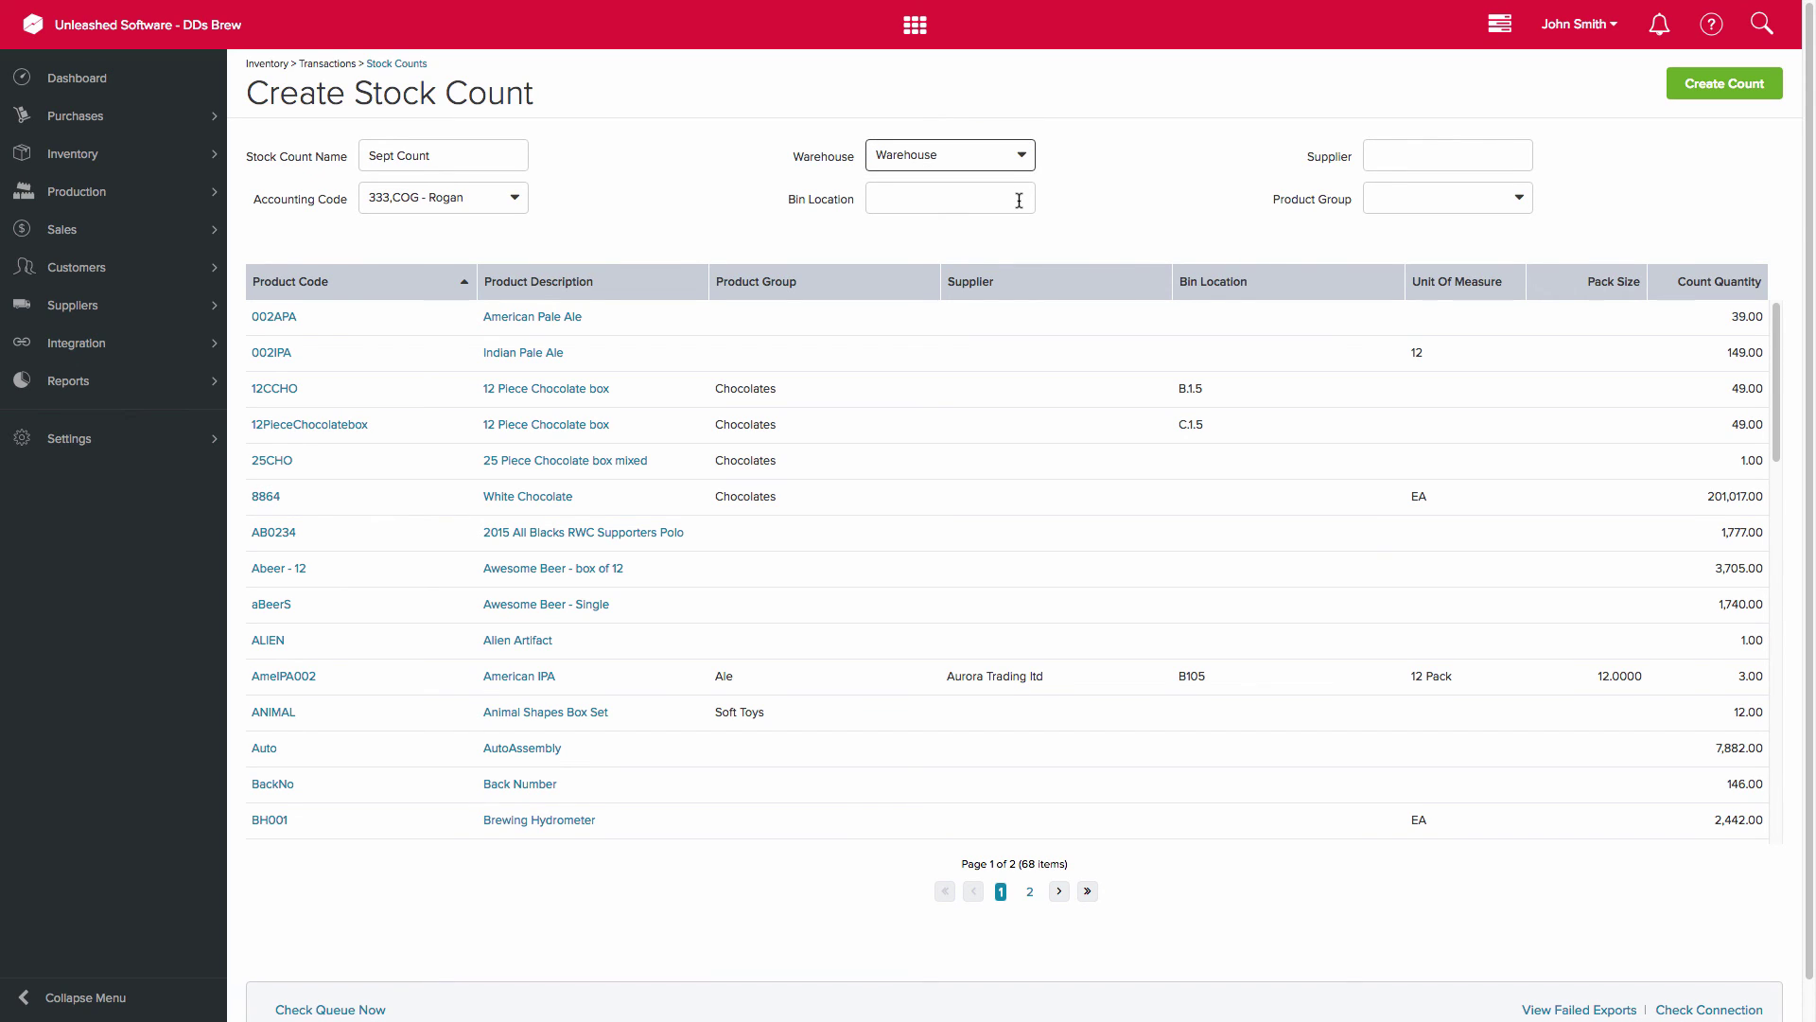
left_click(1519, 197)
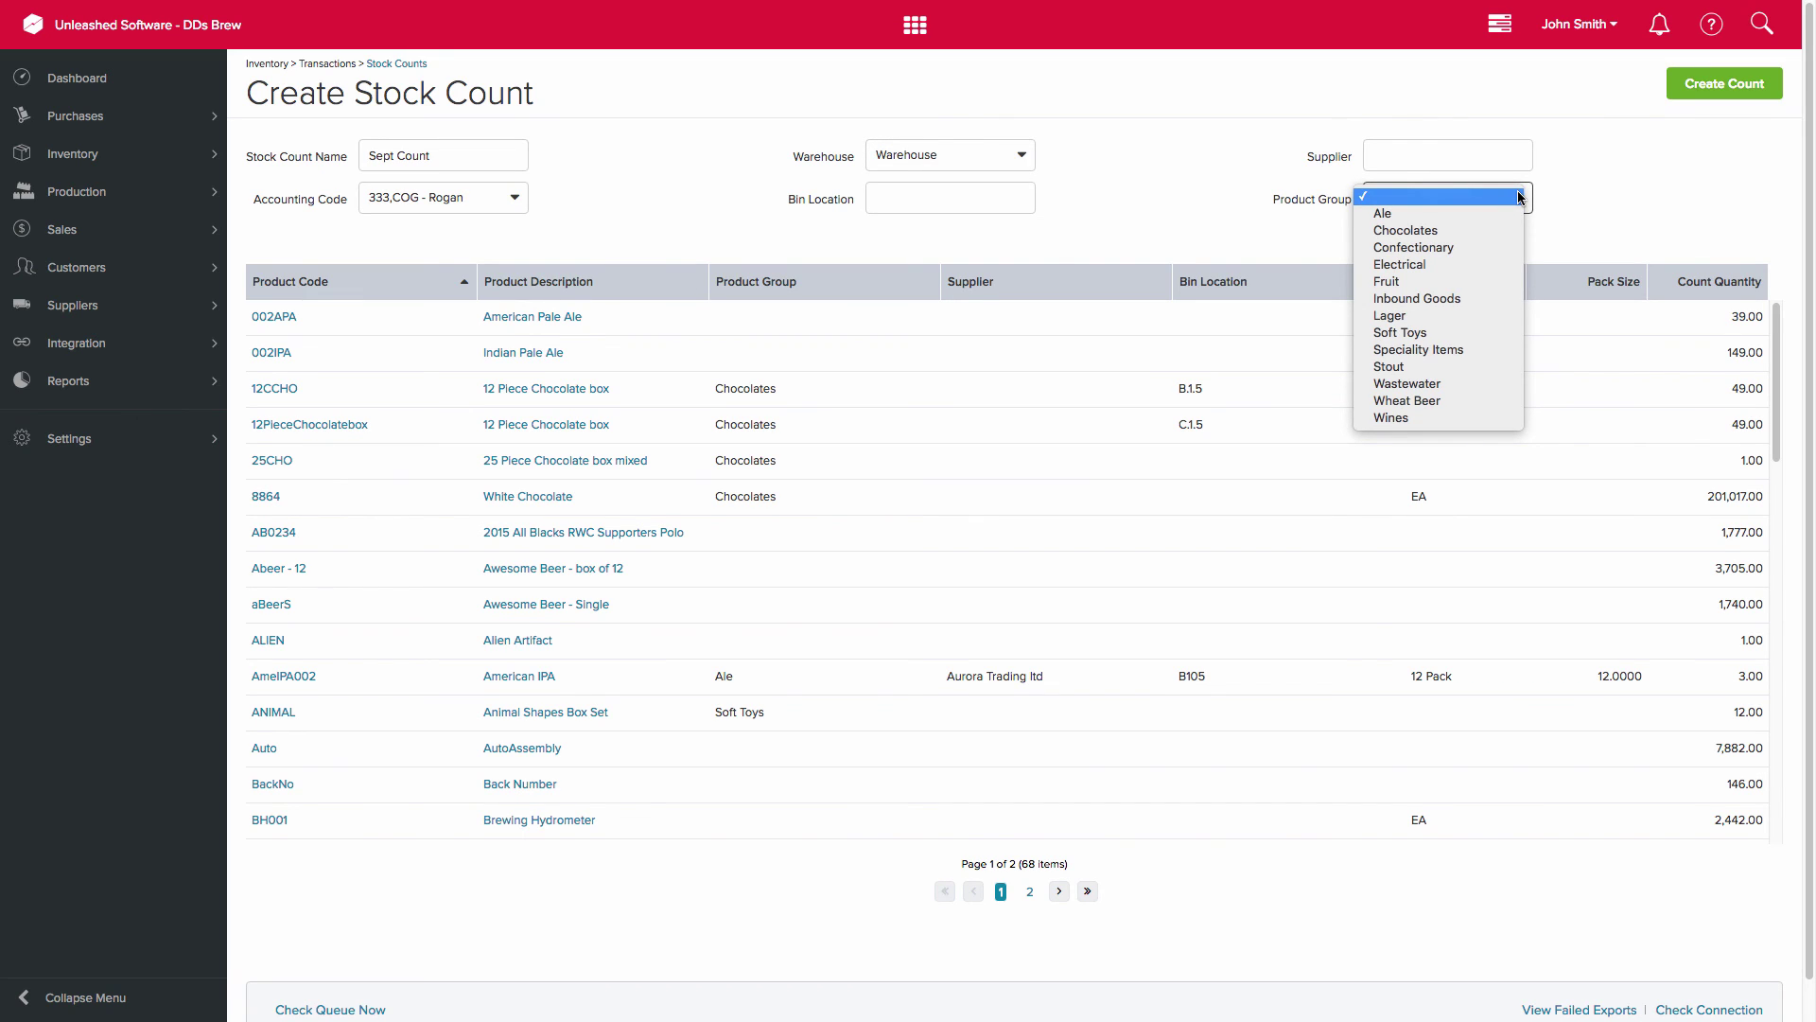
left_click(1514, 214)
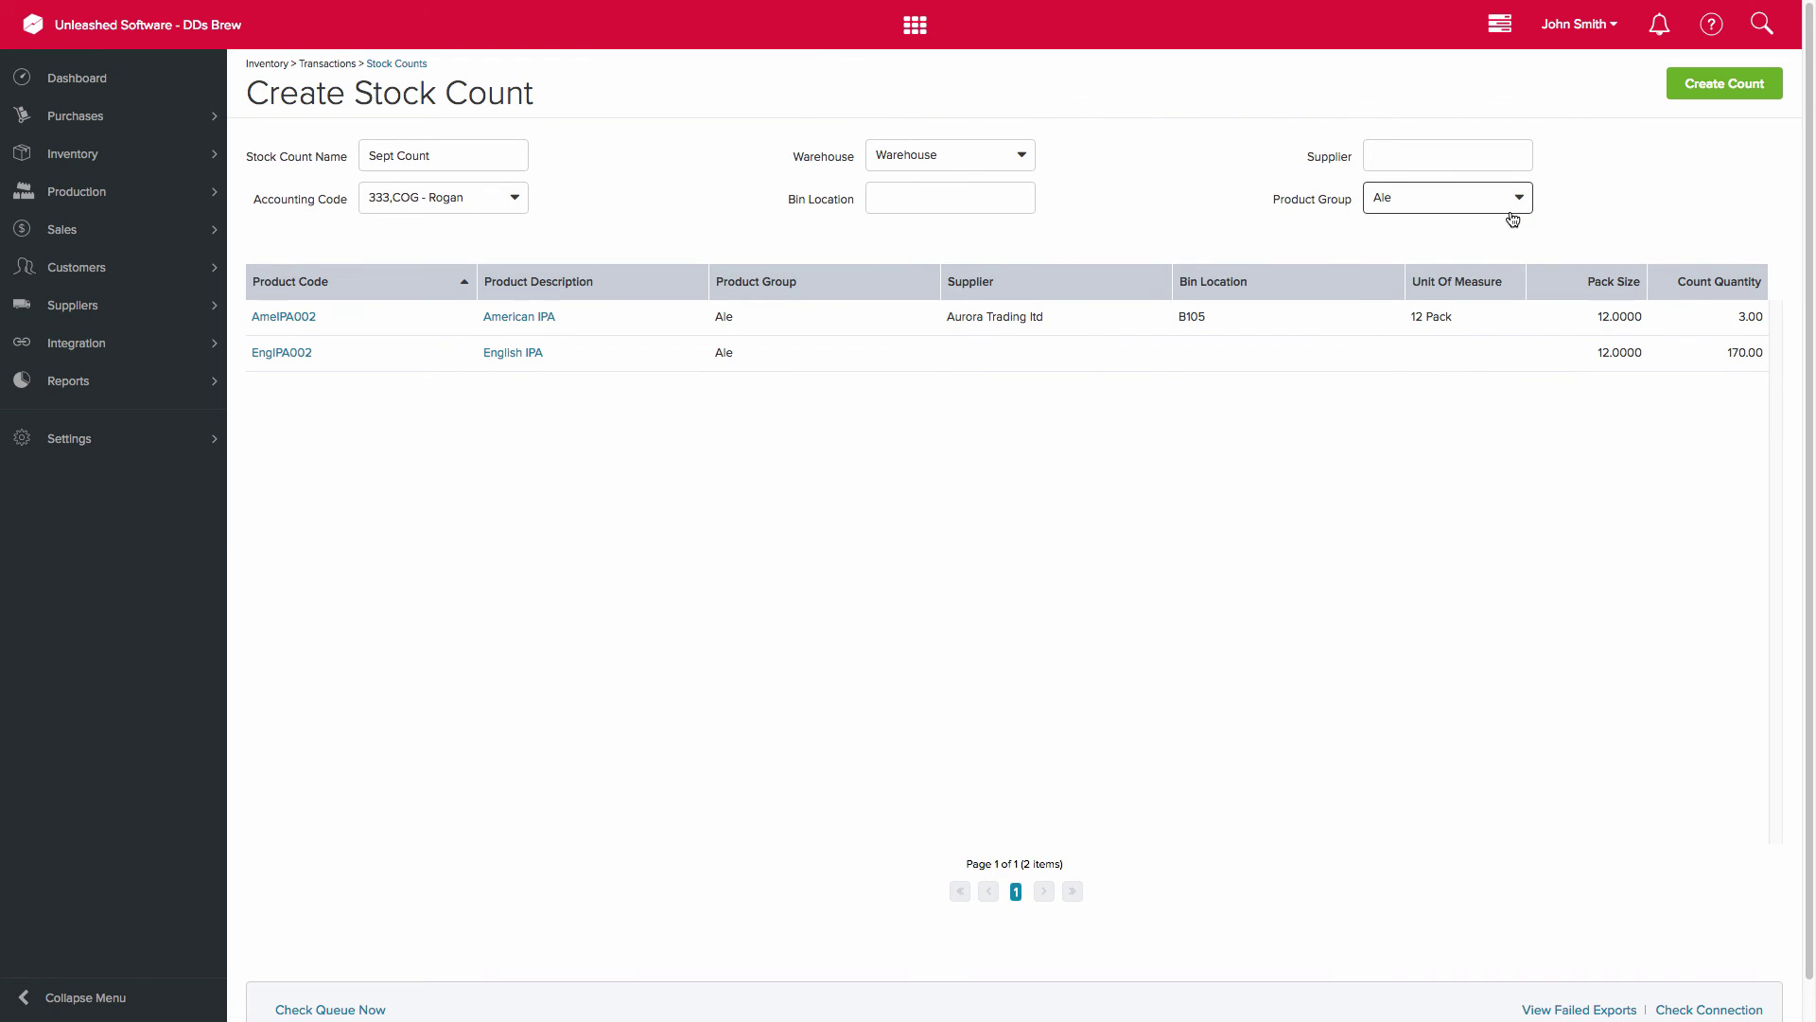
left_click(1726, 85)
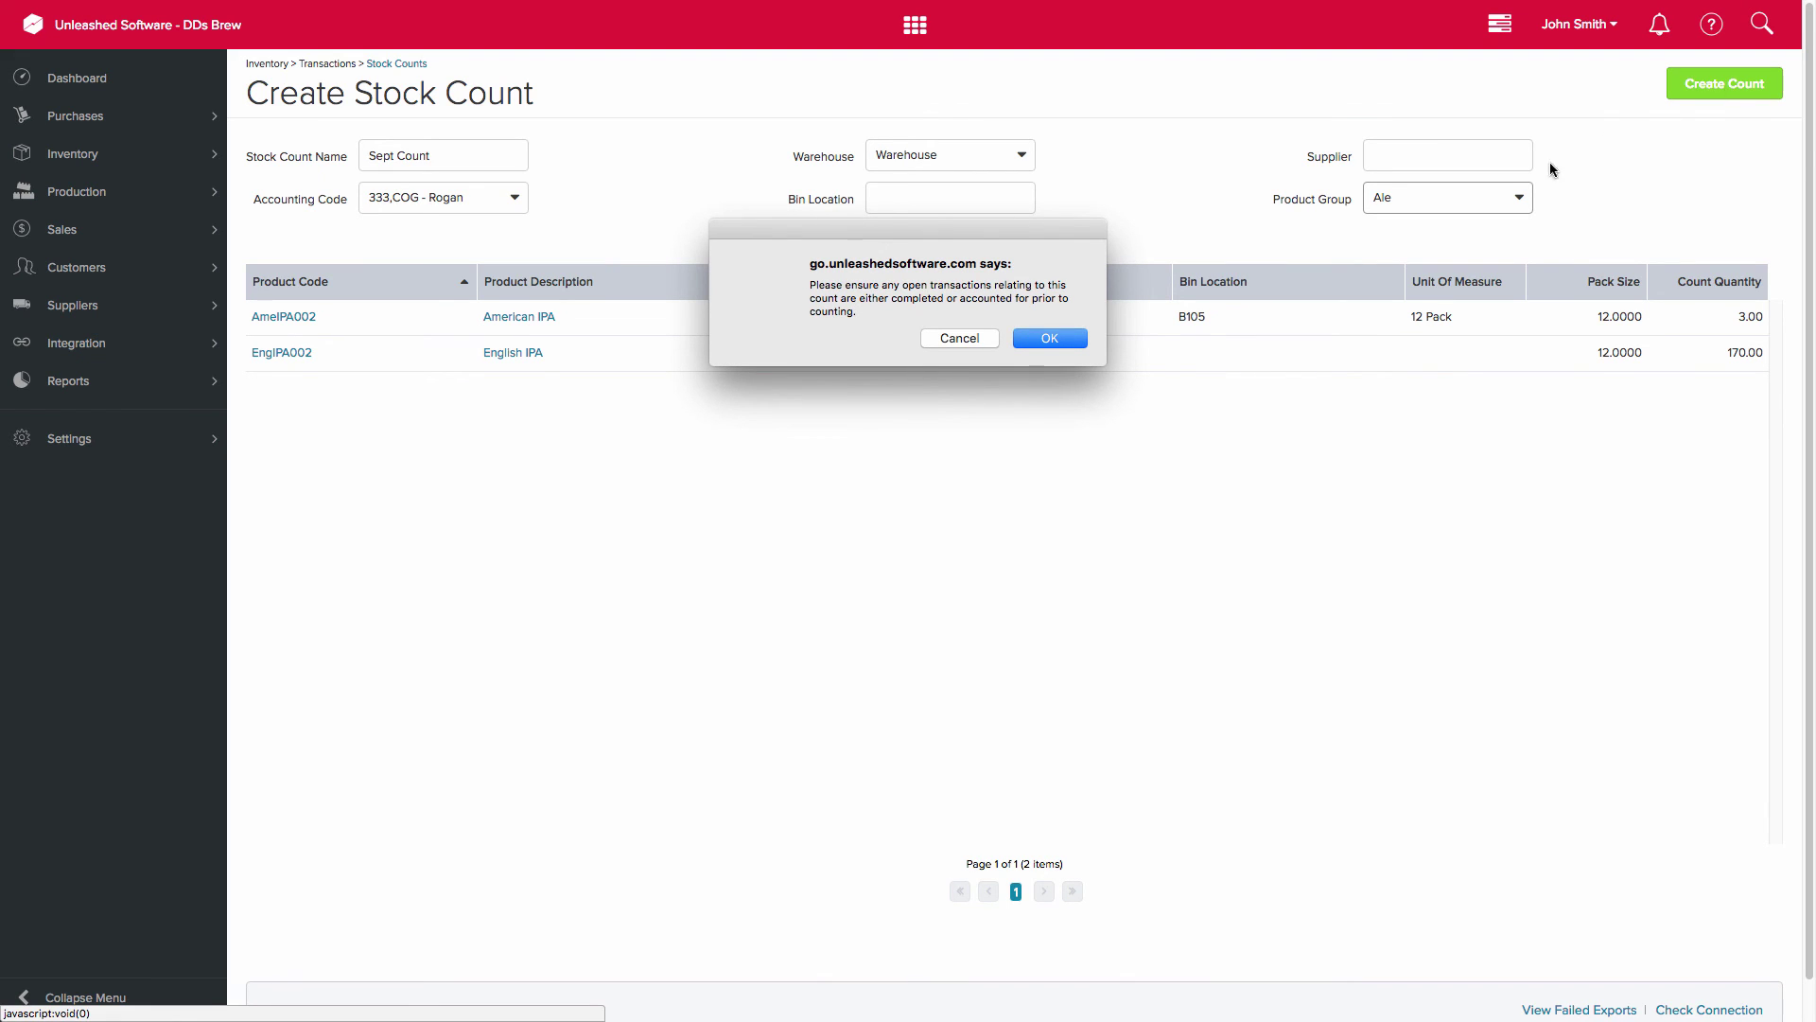
left_click(1072, 338)
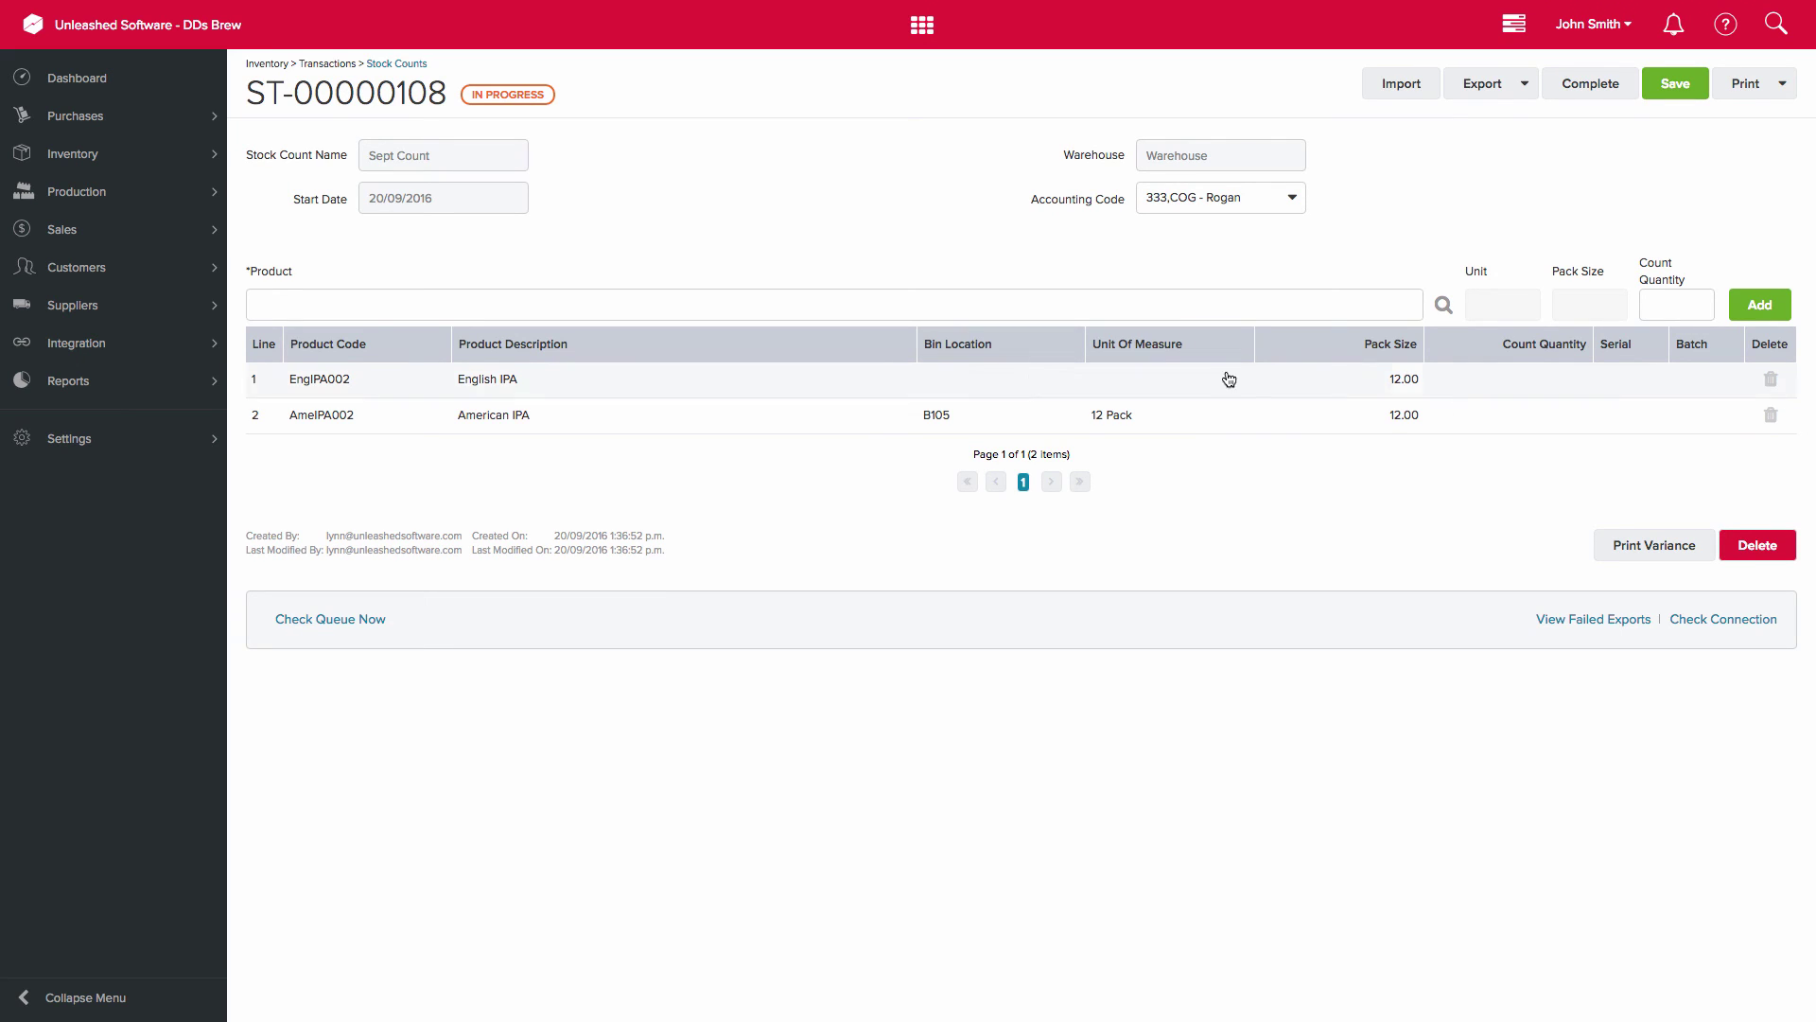
- Open the count quantity of the English IPA and American IPA lines for entry, and export the stock count to CSV
left_click(1558, 383)
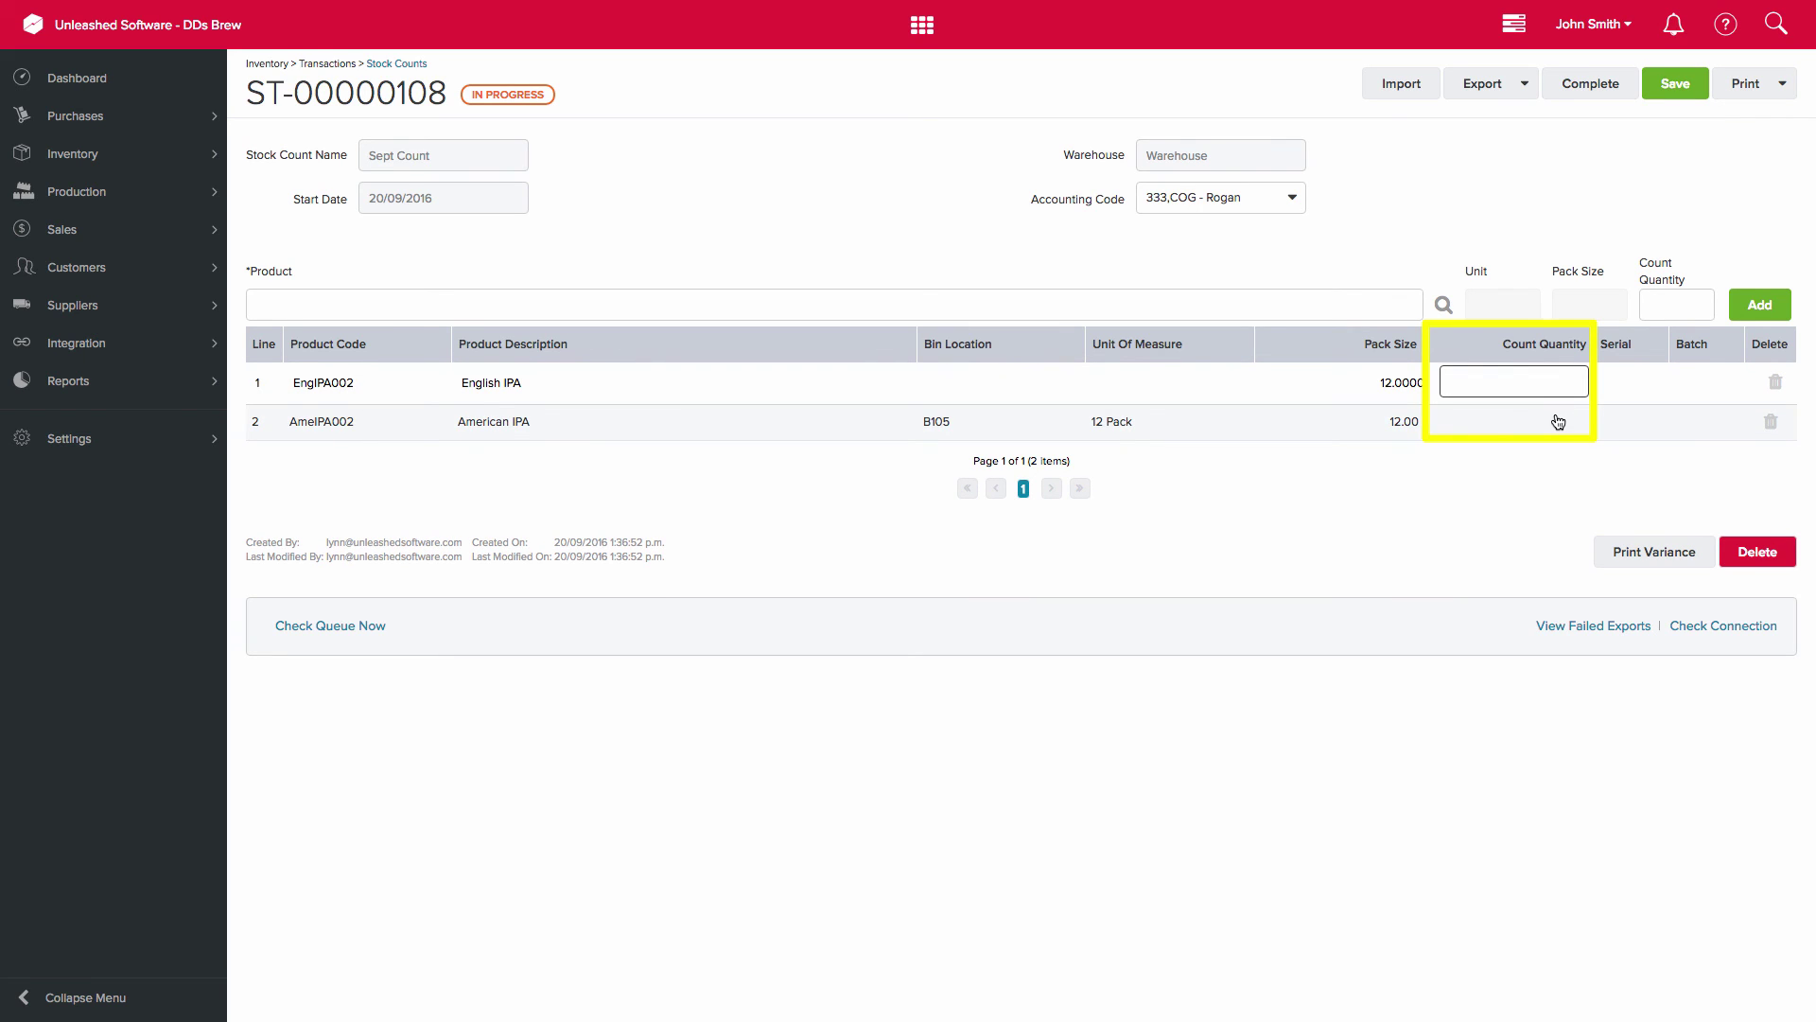
left_click(1555, 418)
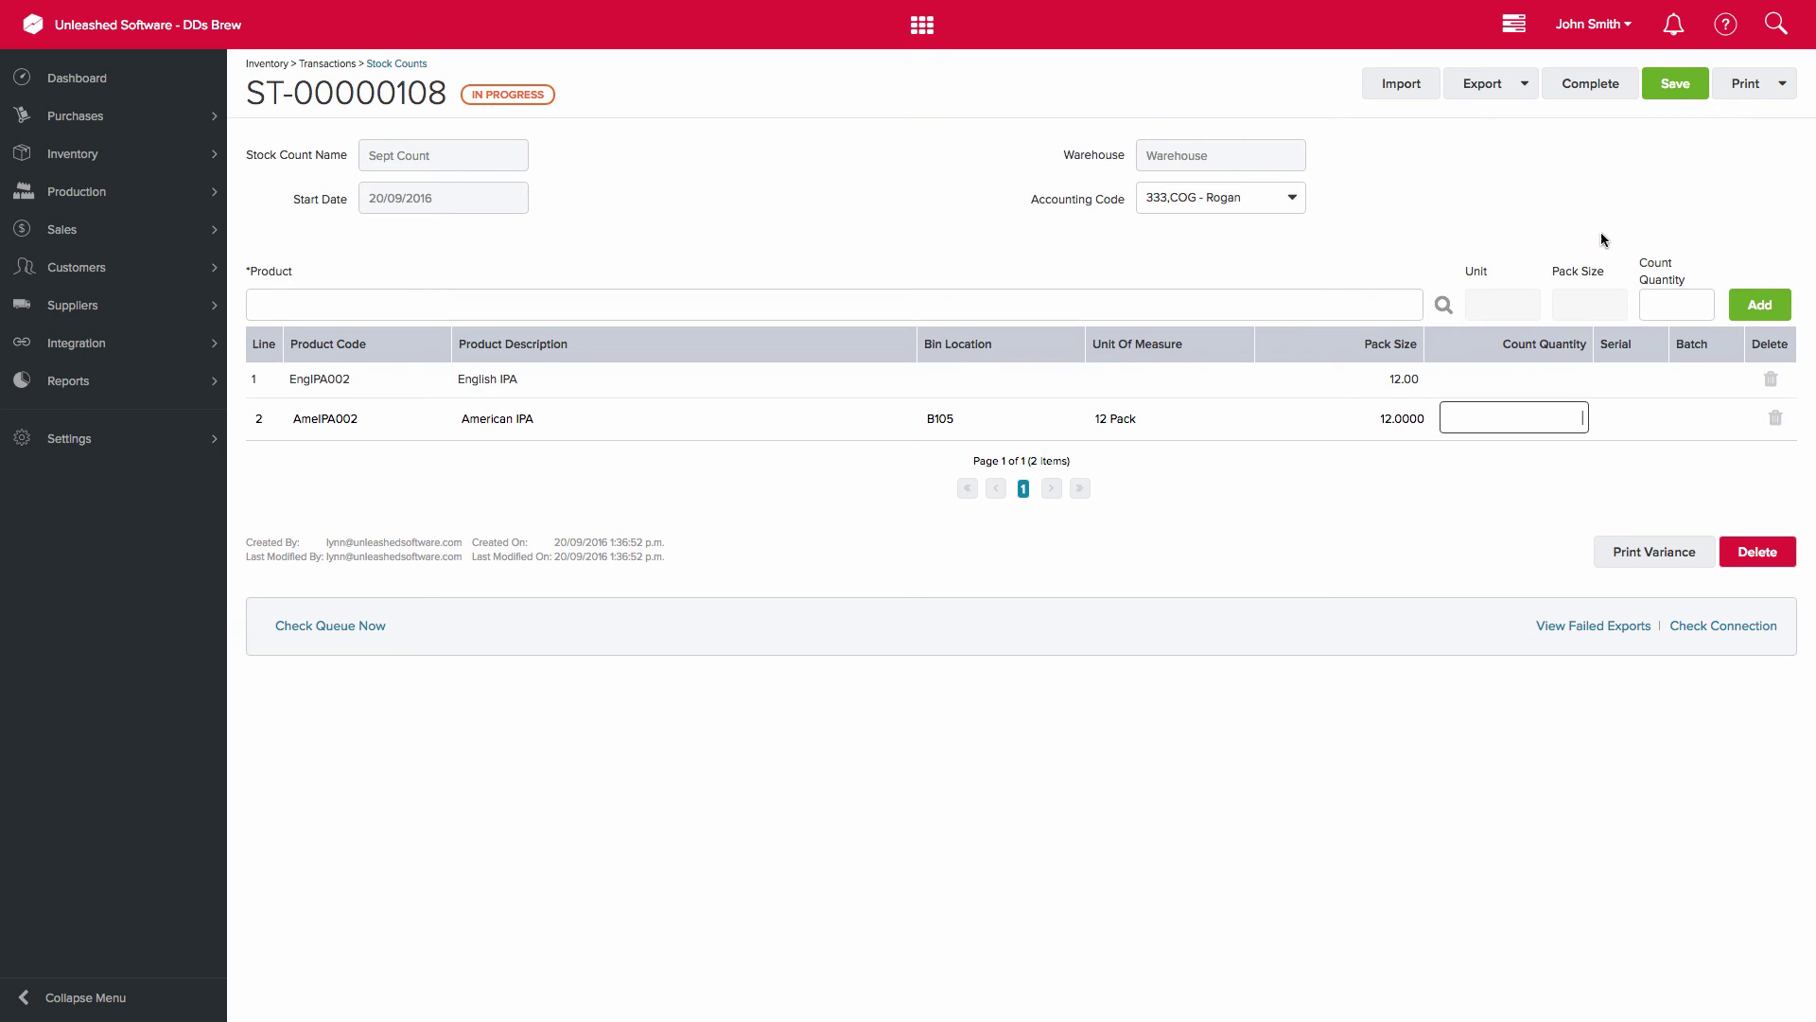
left_click(1524, 85)
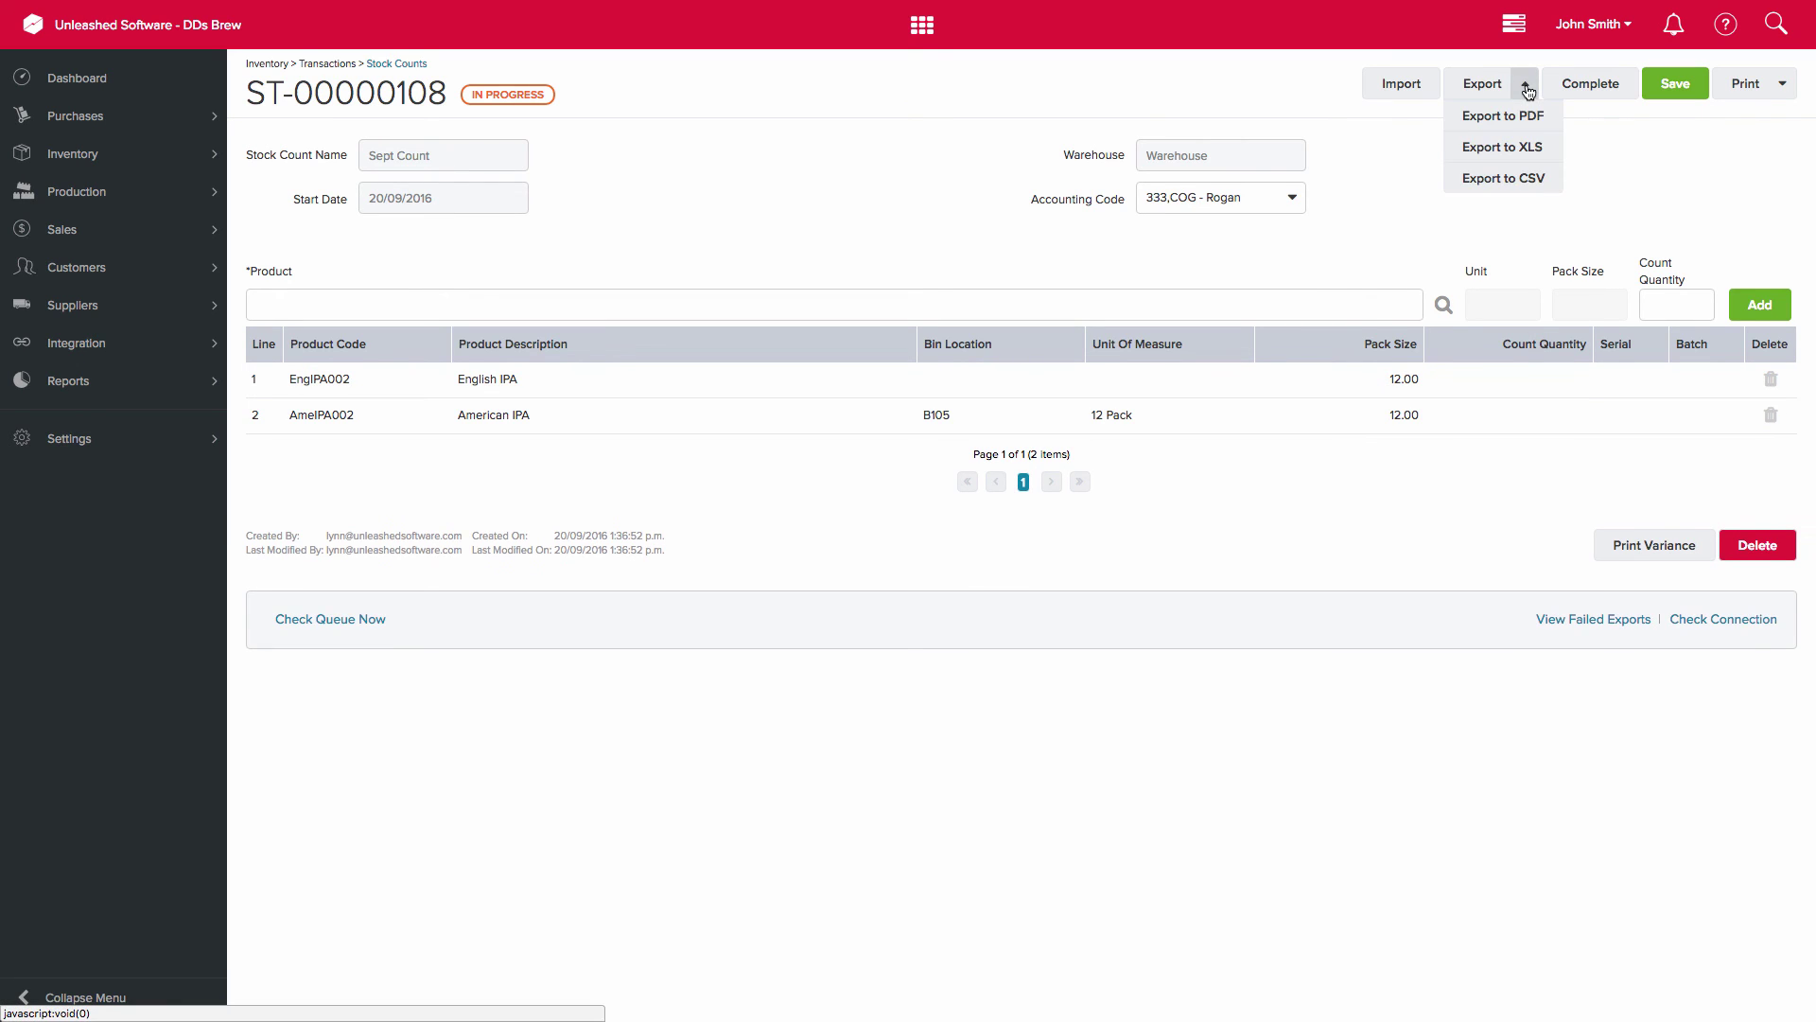
left_click(1530, 178)
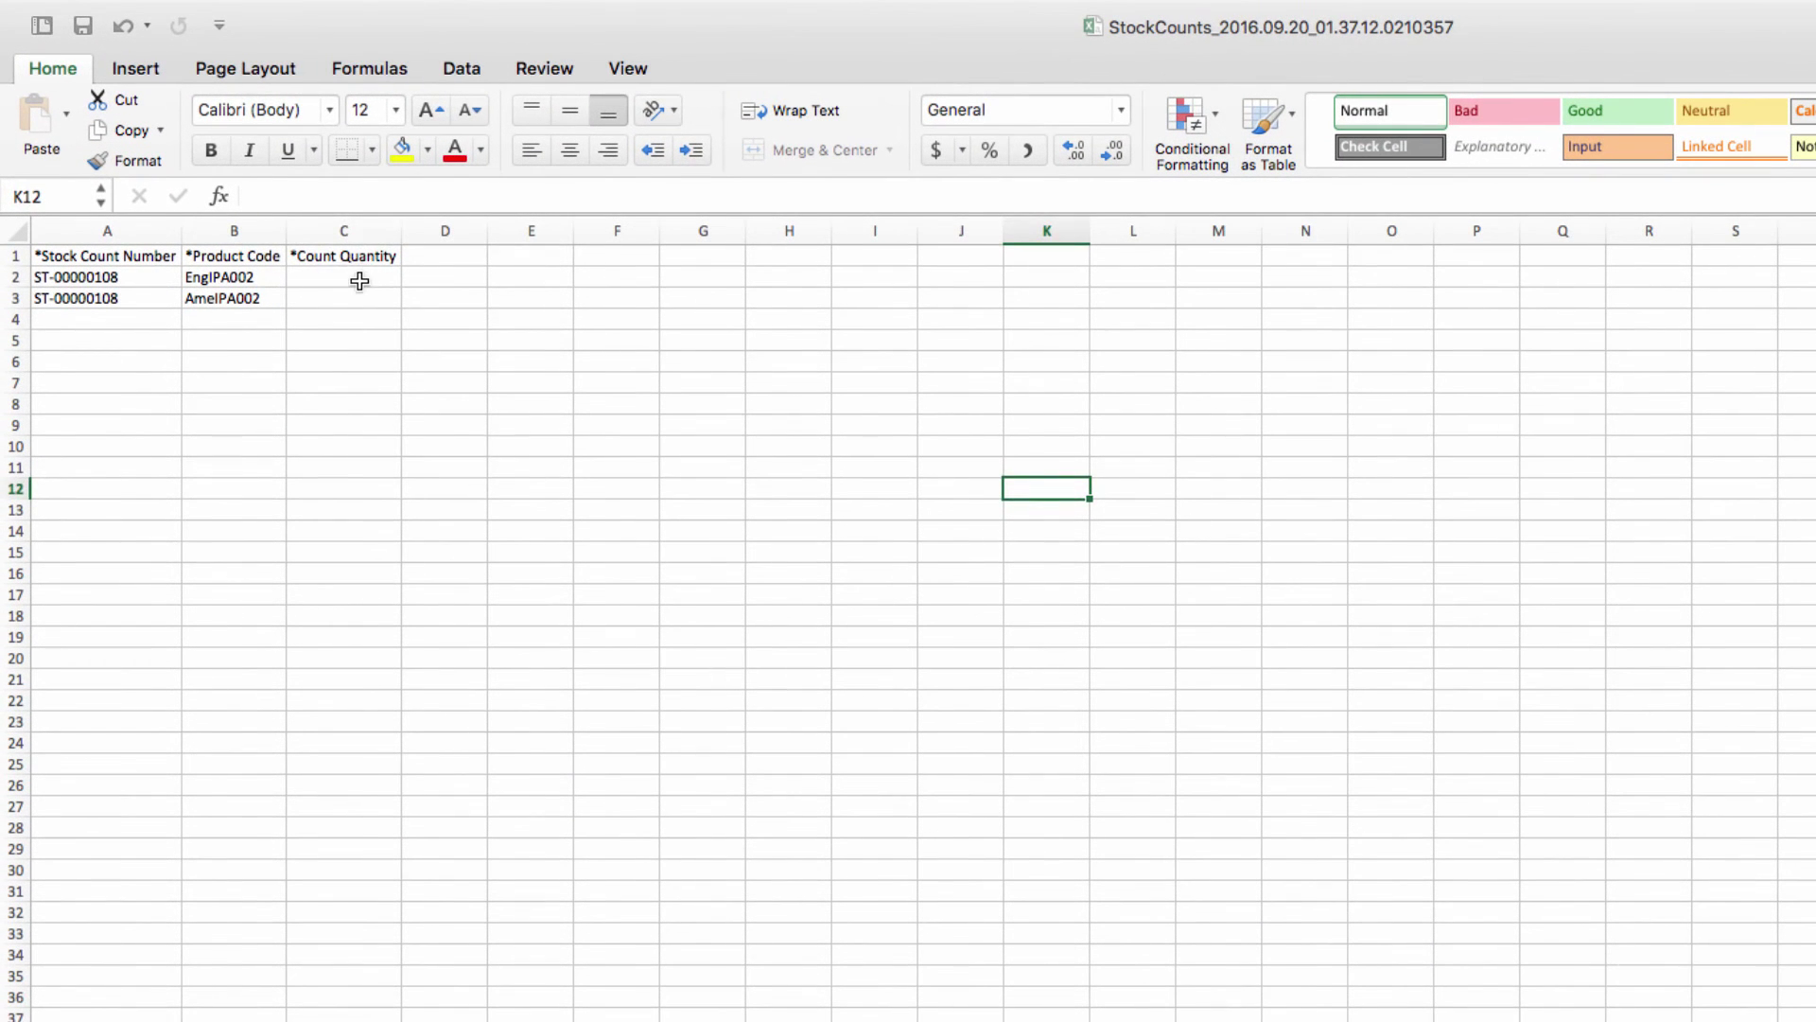
- Enter count quantities of 50 for EngIPA002 and 100 for AmeIPA002 in the exported stock count spreadsheet
left_click(360, 281)
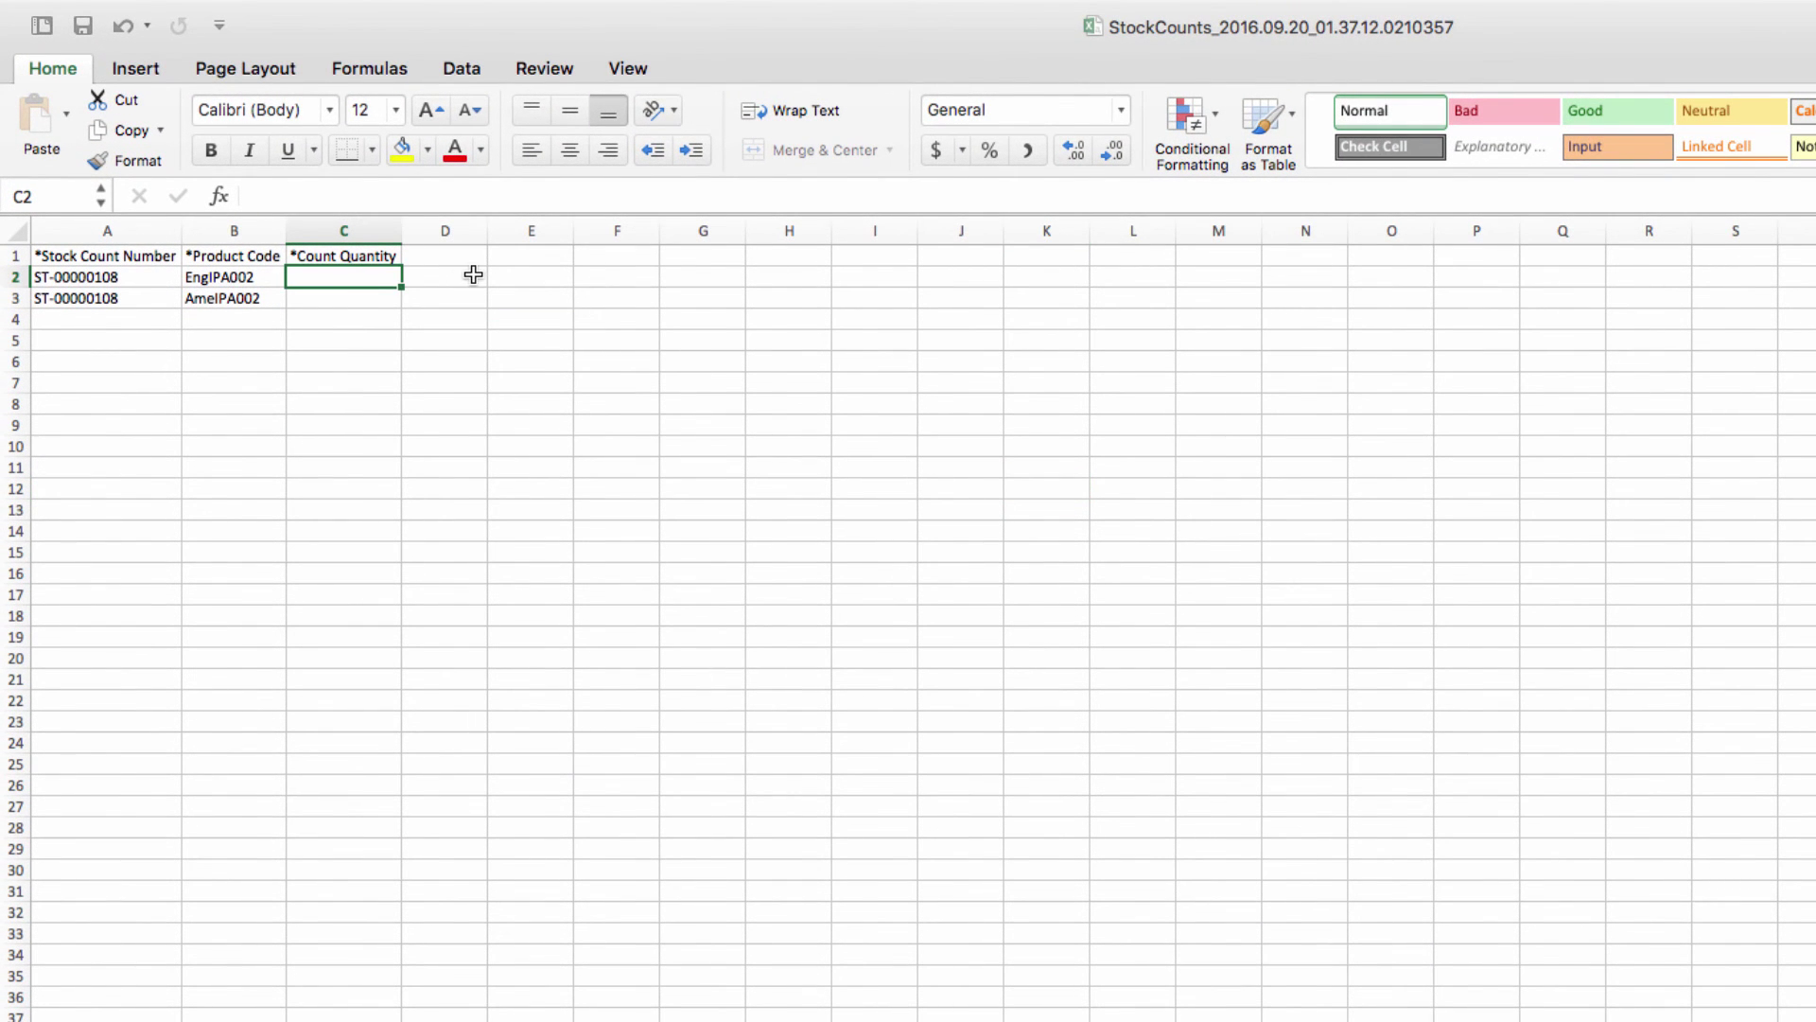
type("50")
left_click(370, 298)
type("100")
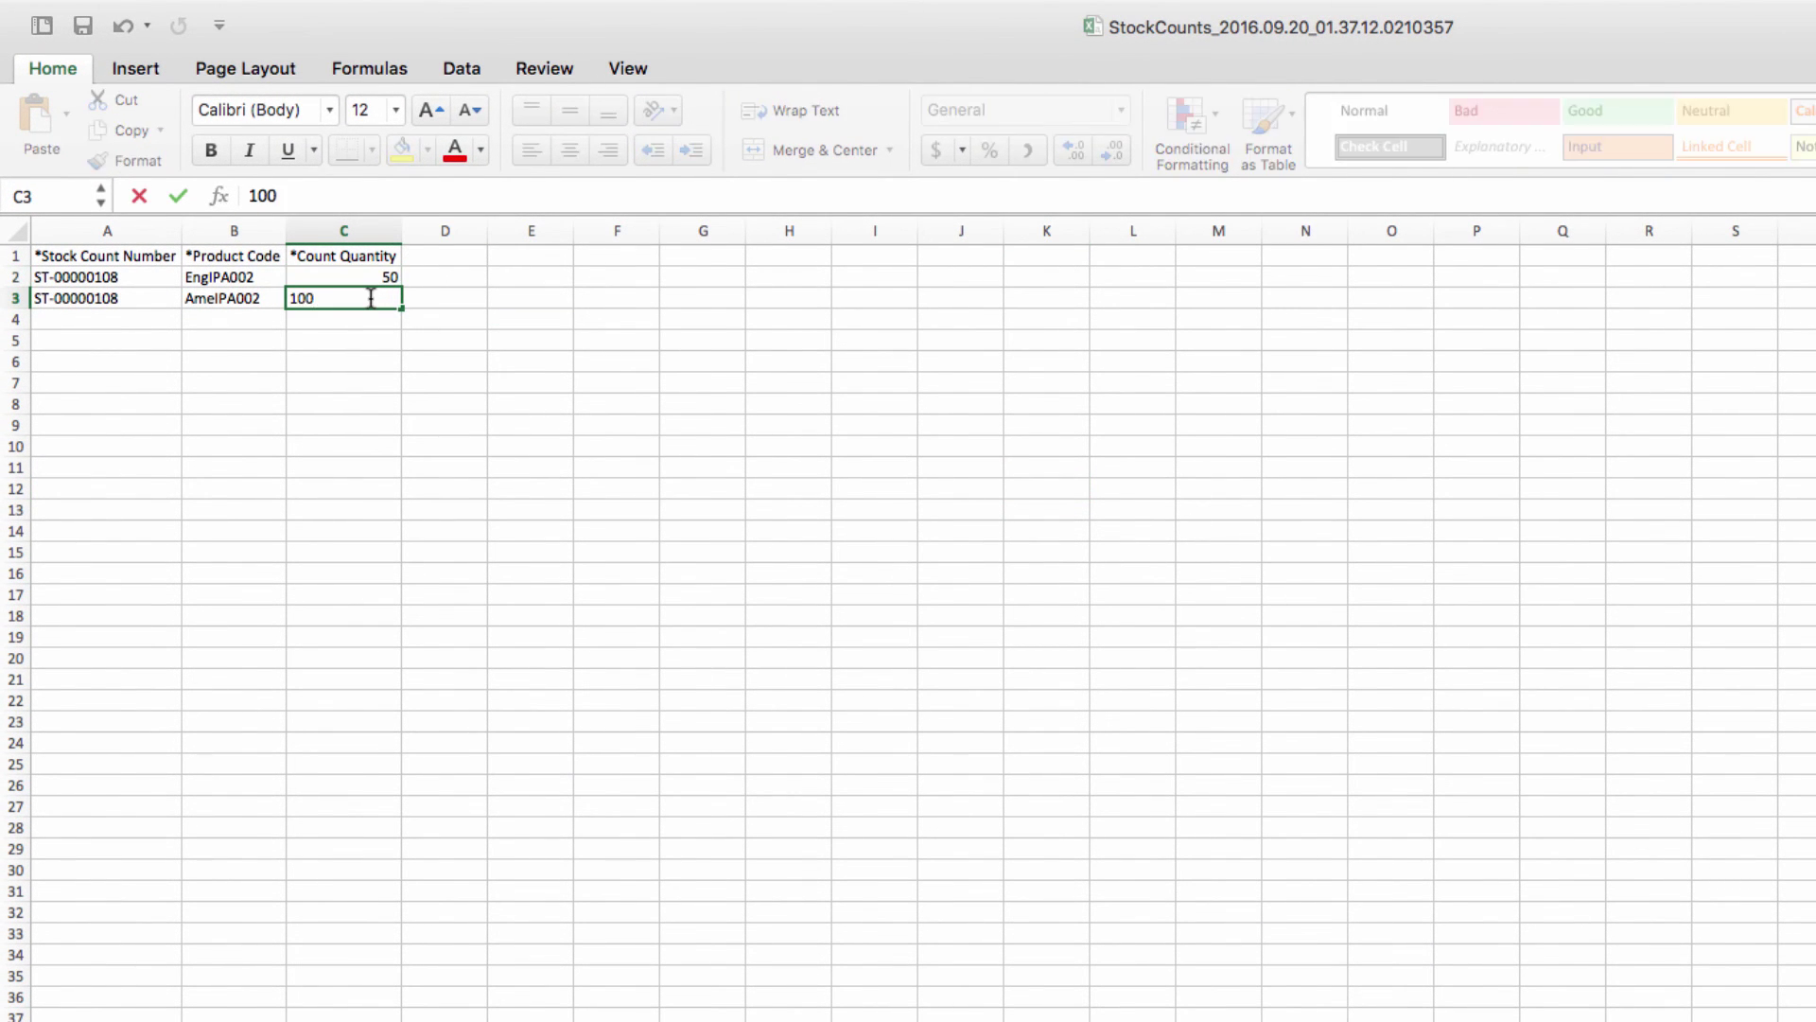
left_click(534, 328)
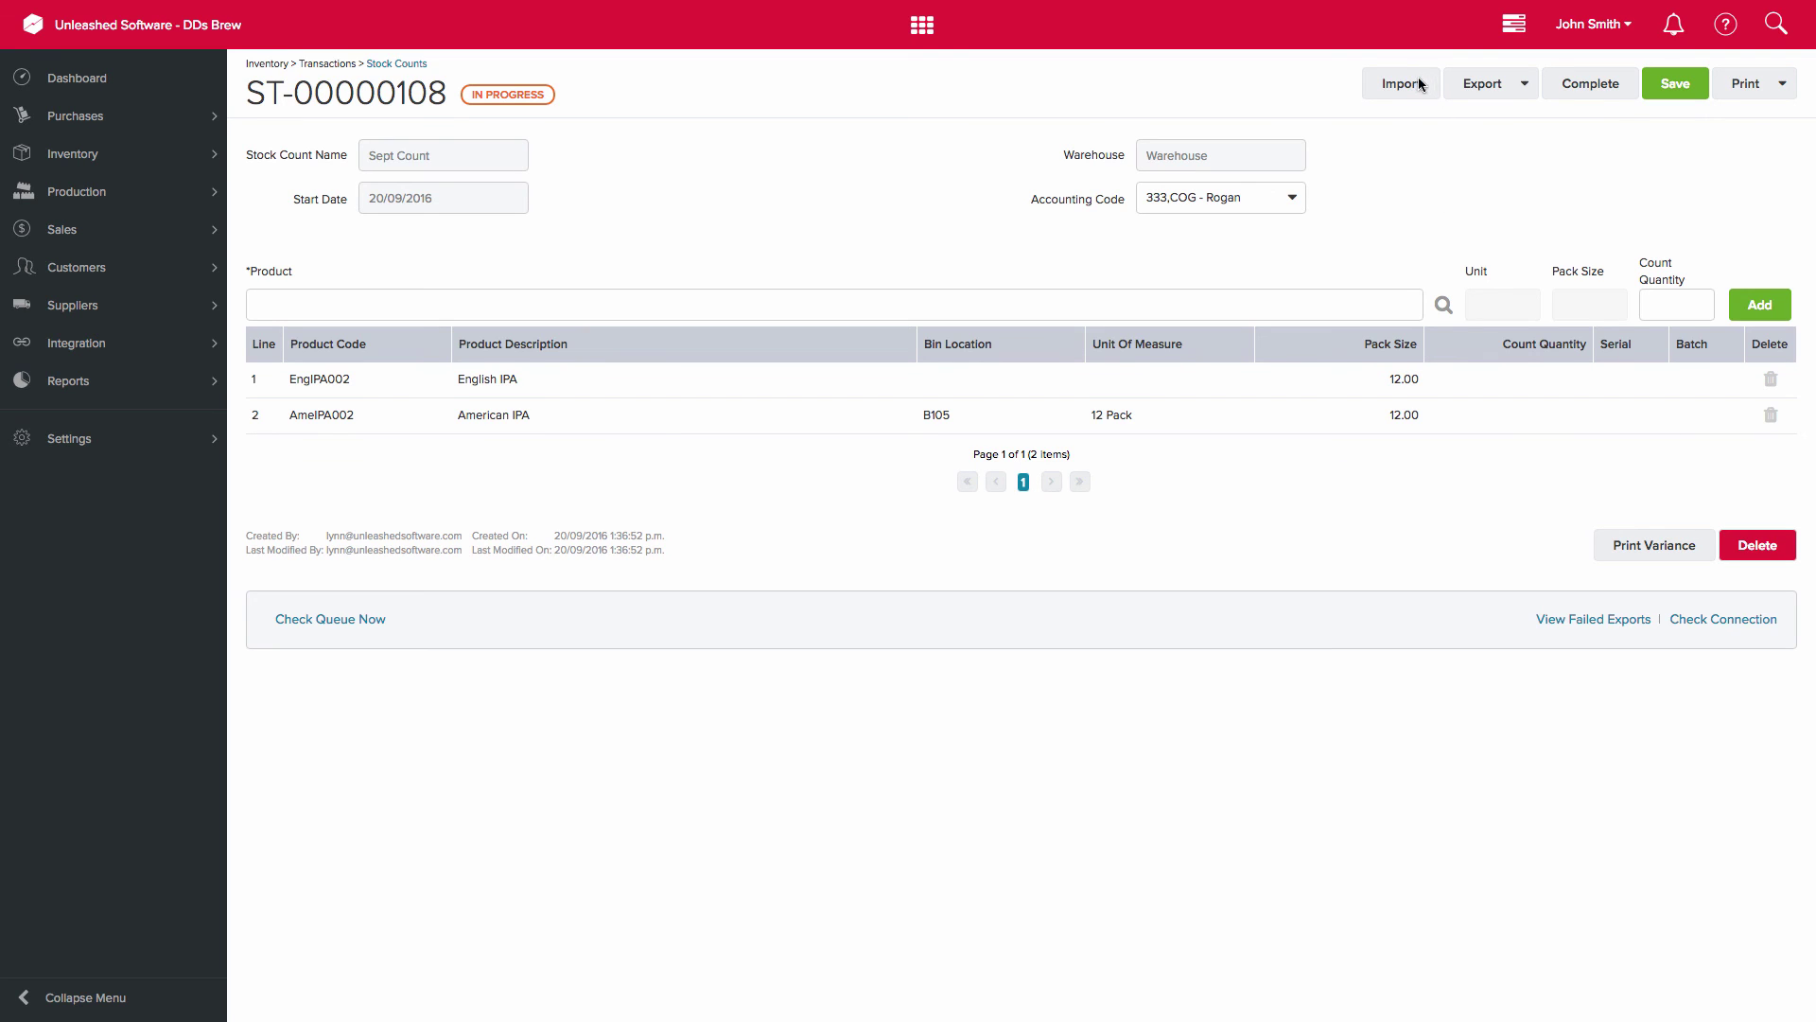
- Import the filled-in file StockCounts_2016.09.20_01.37.12.0210357.csv from Downloads into the stock counts
left_click(1410, 88)
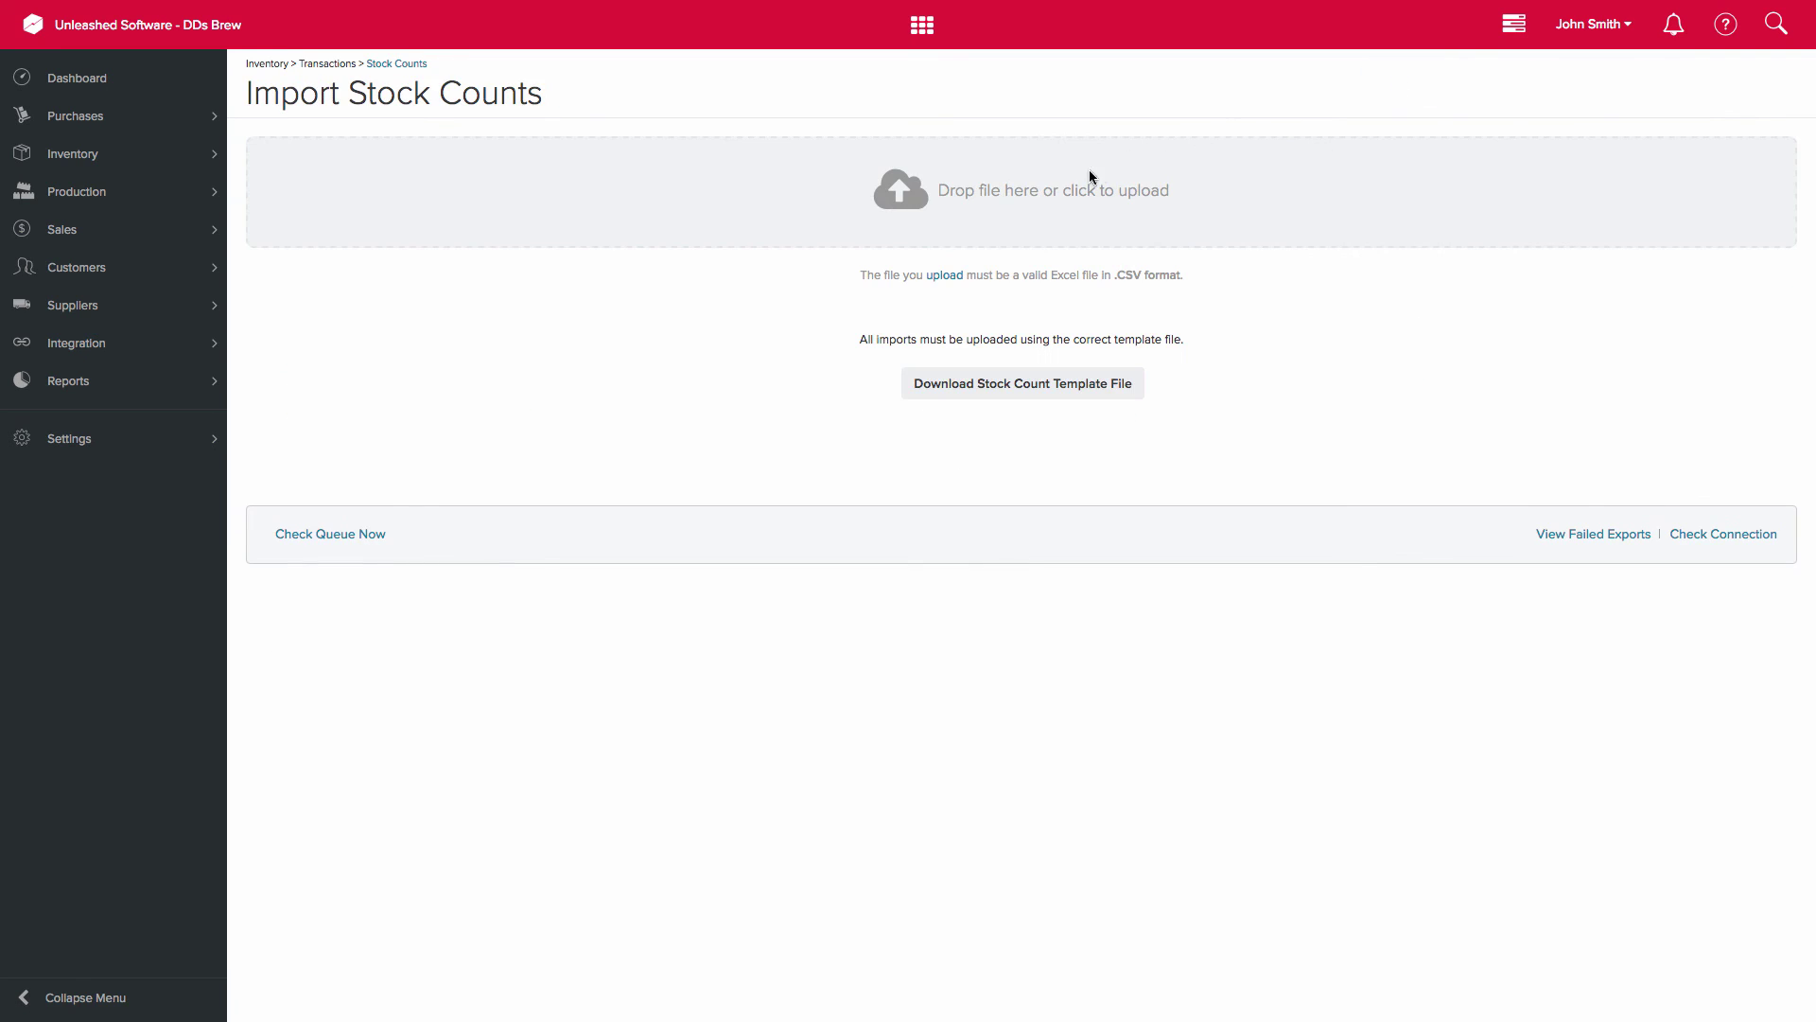
left_click(1075, 192)
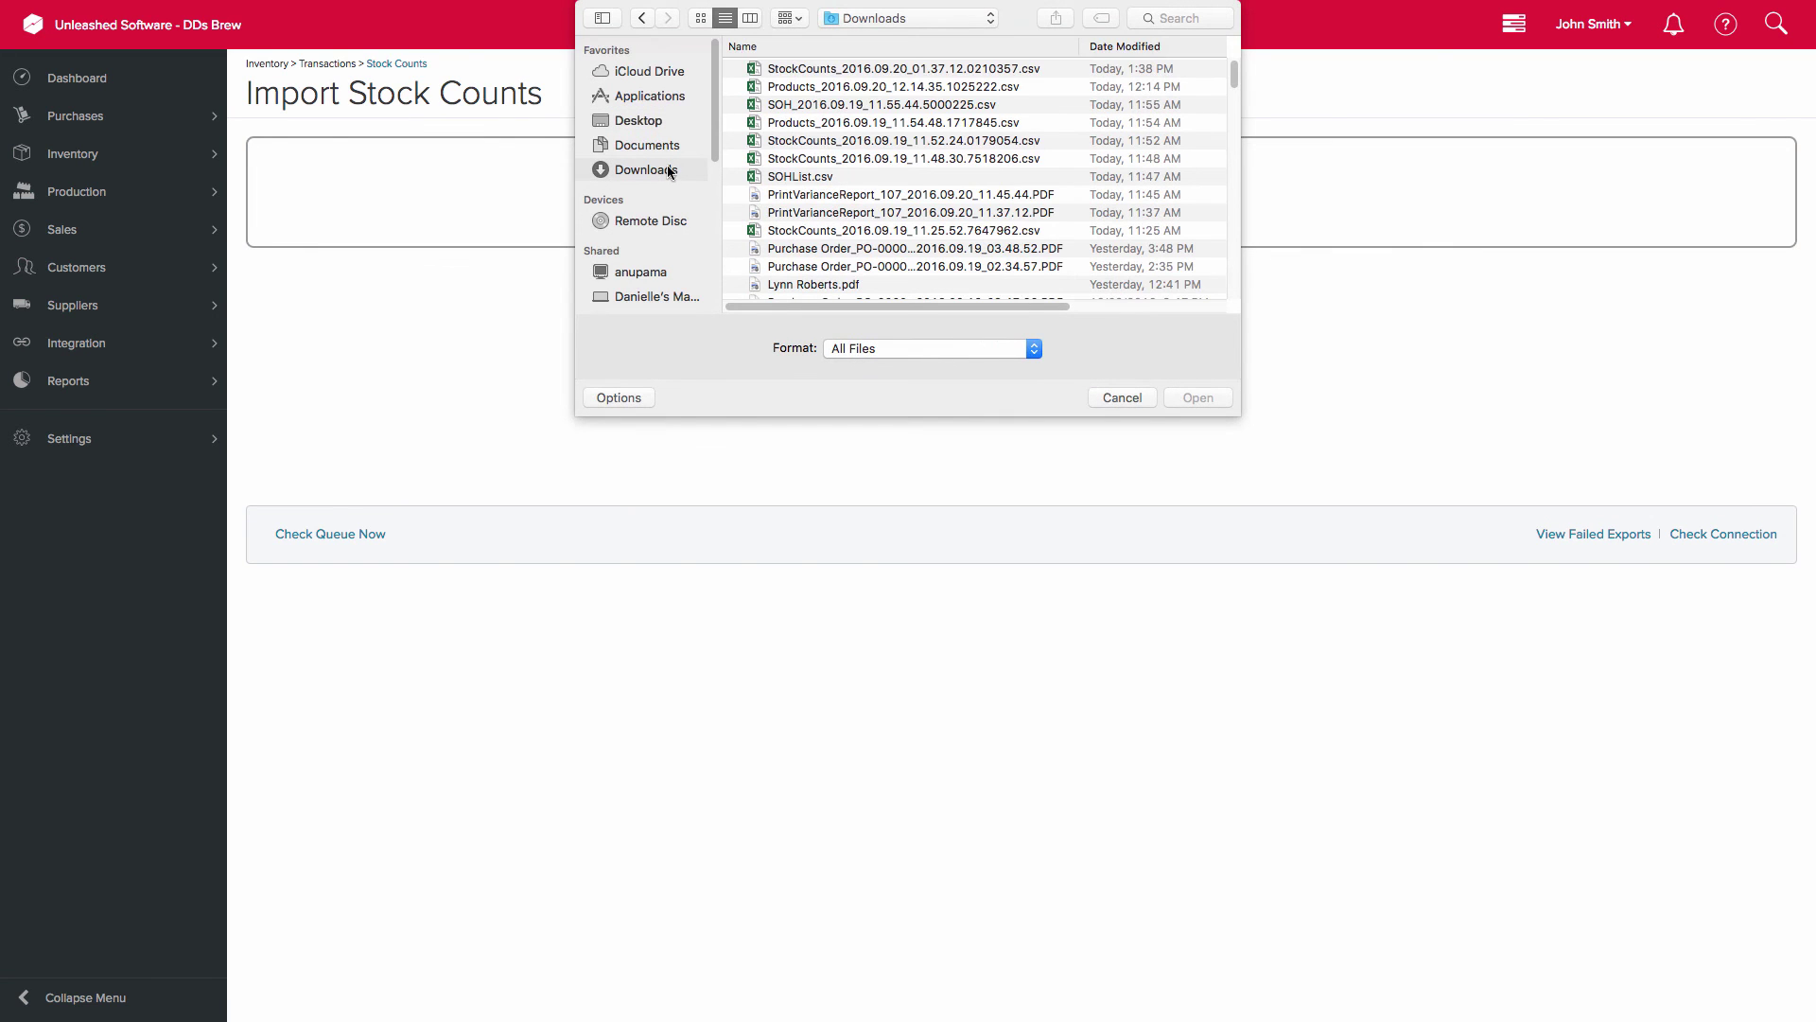
left_click(1197, 398)
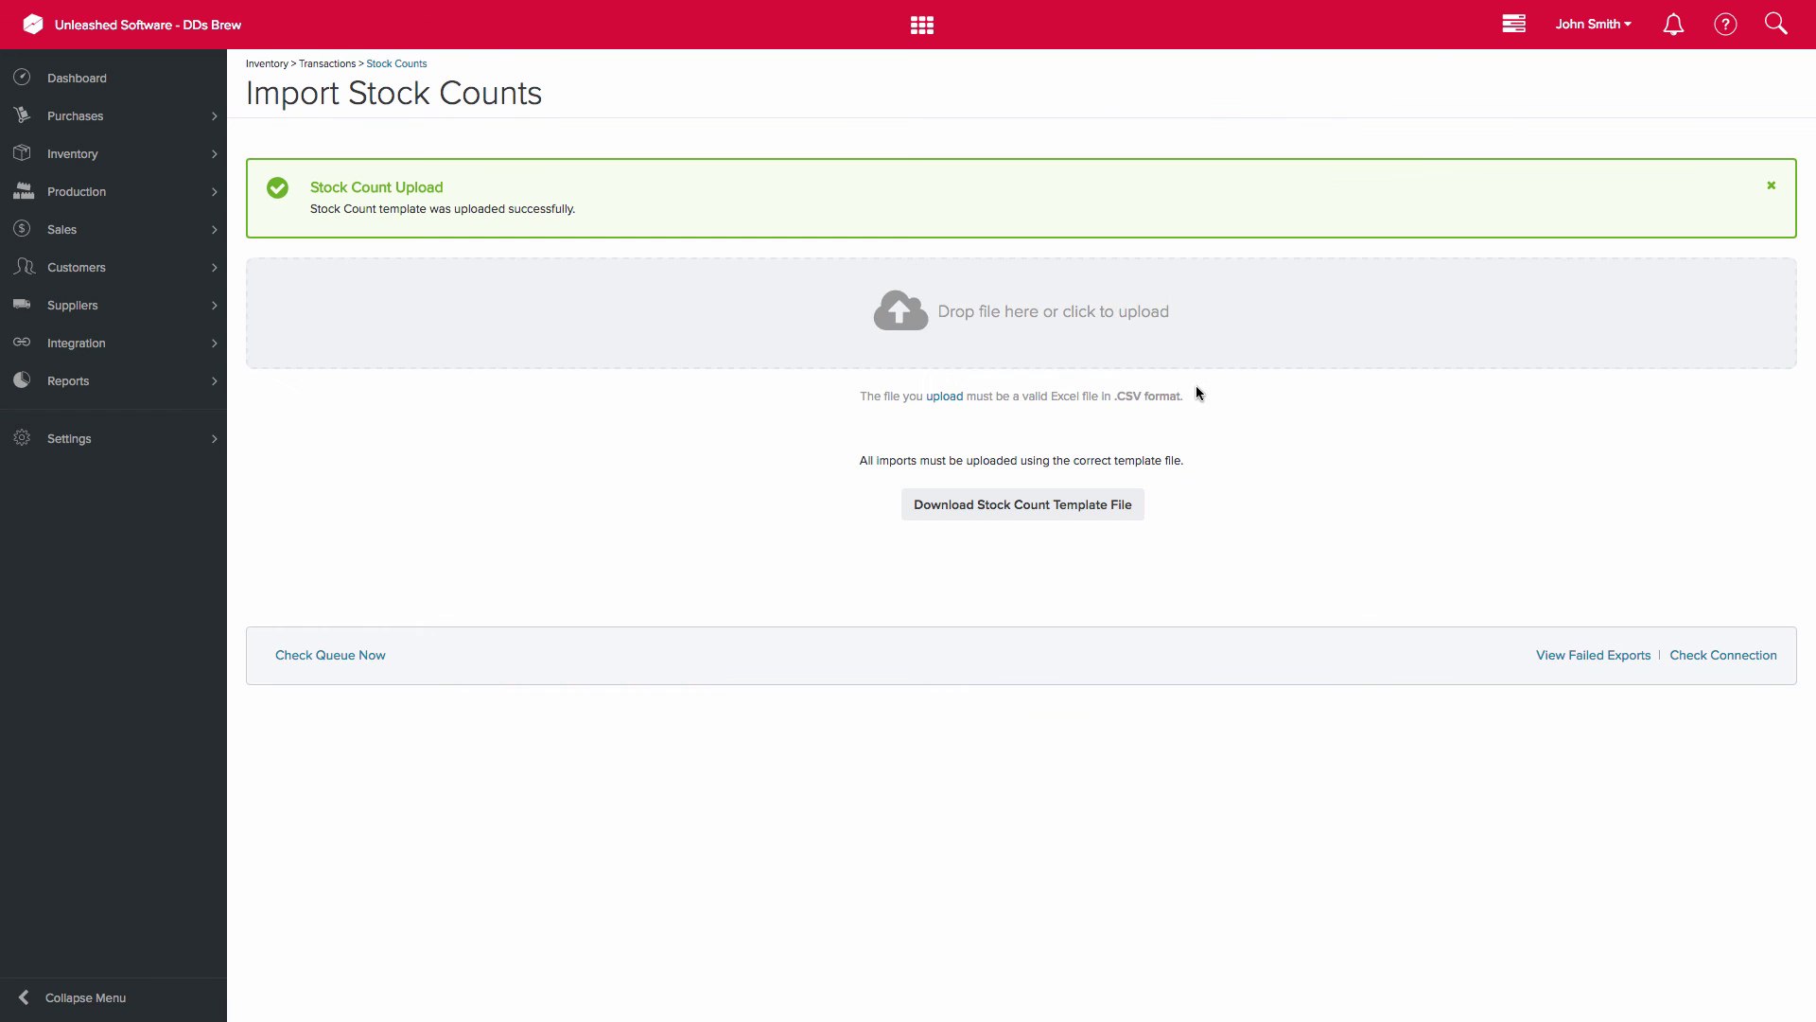
left_click(1770, 185)
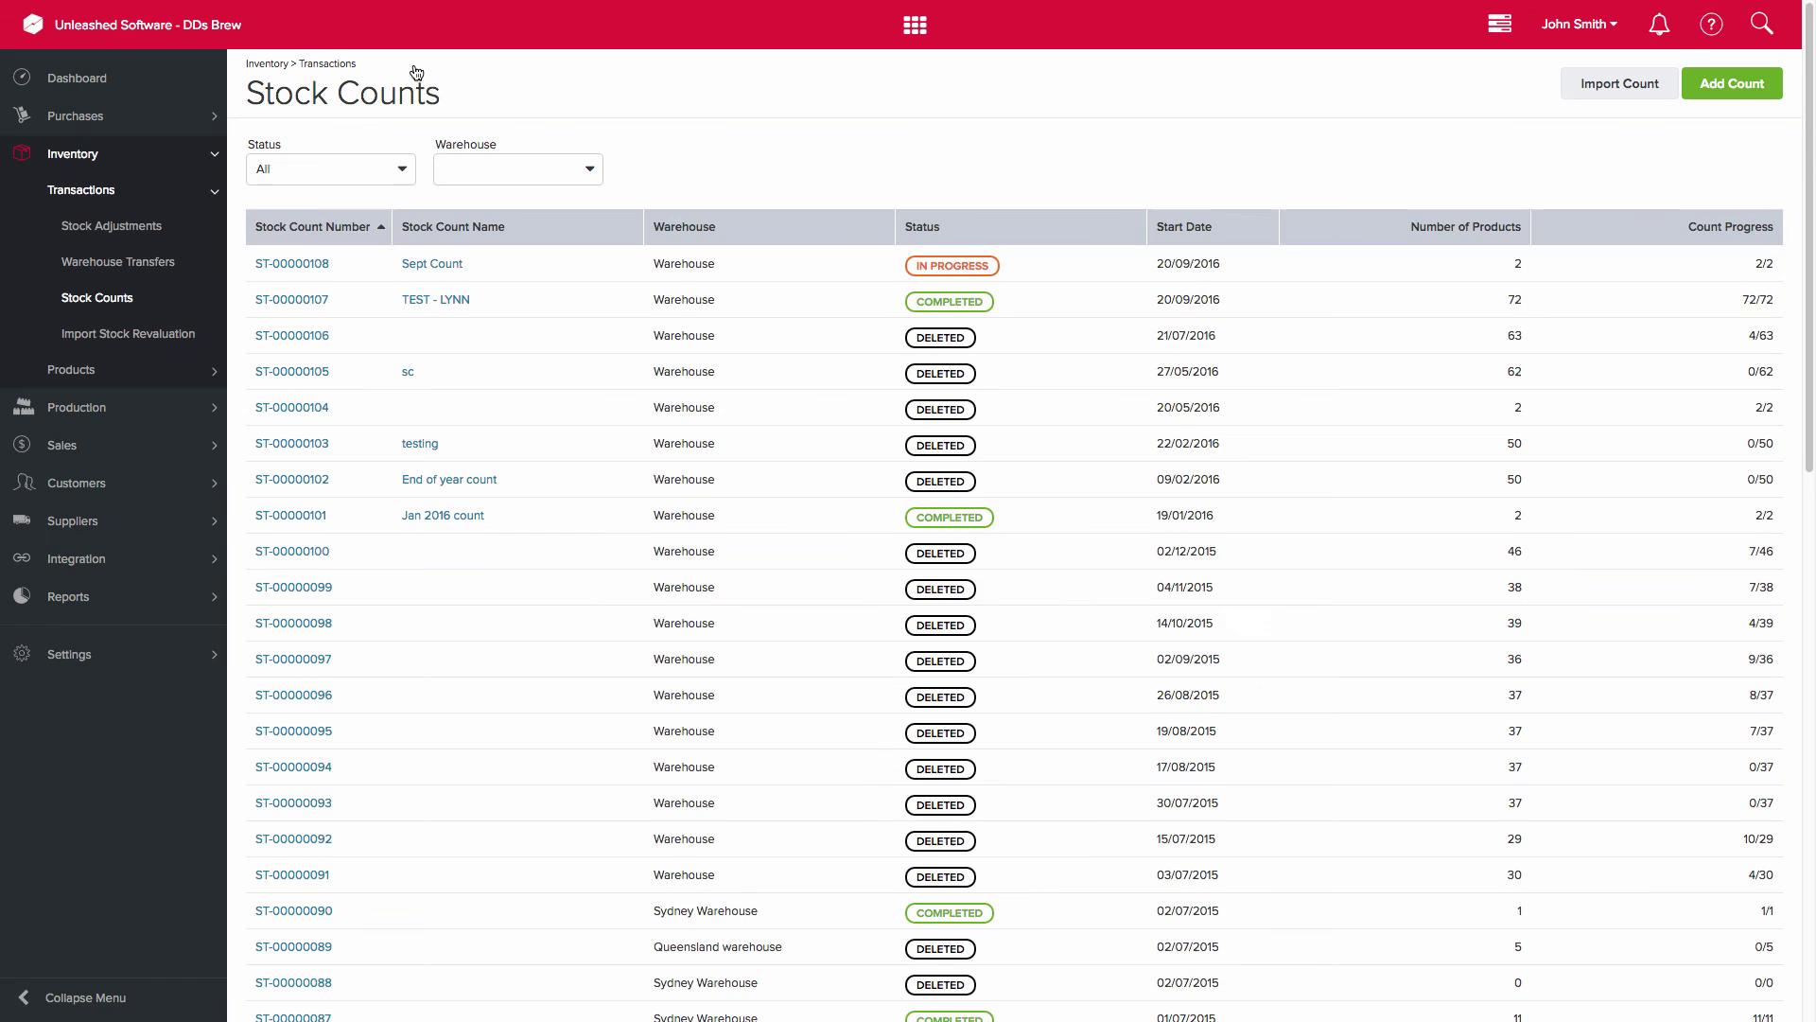
- Open the Sept Count stock count, save it and complete it
left_click(289, 264)
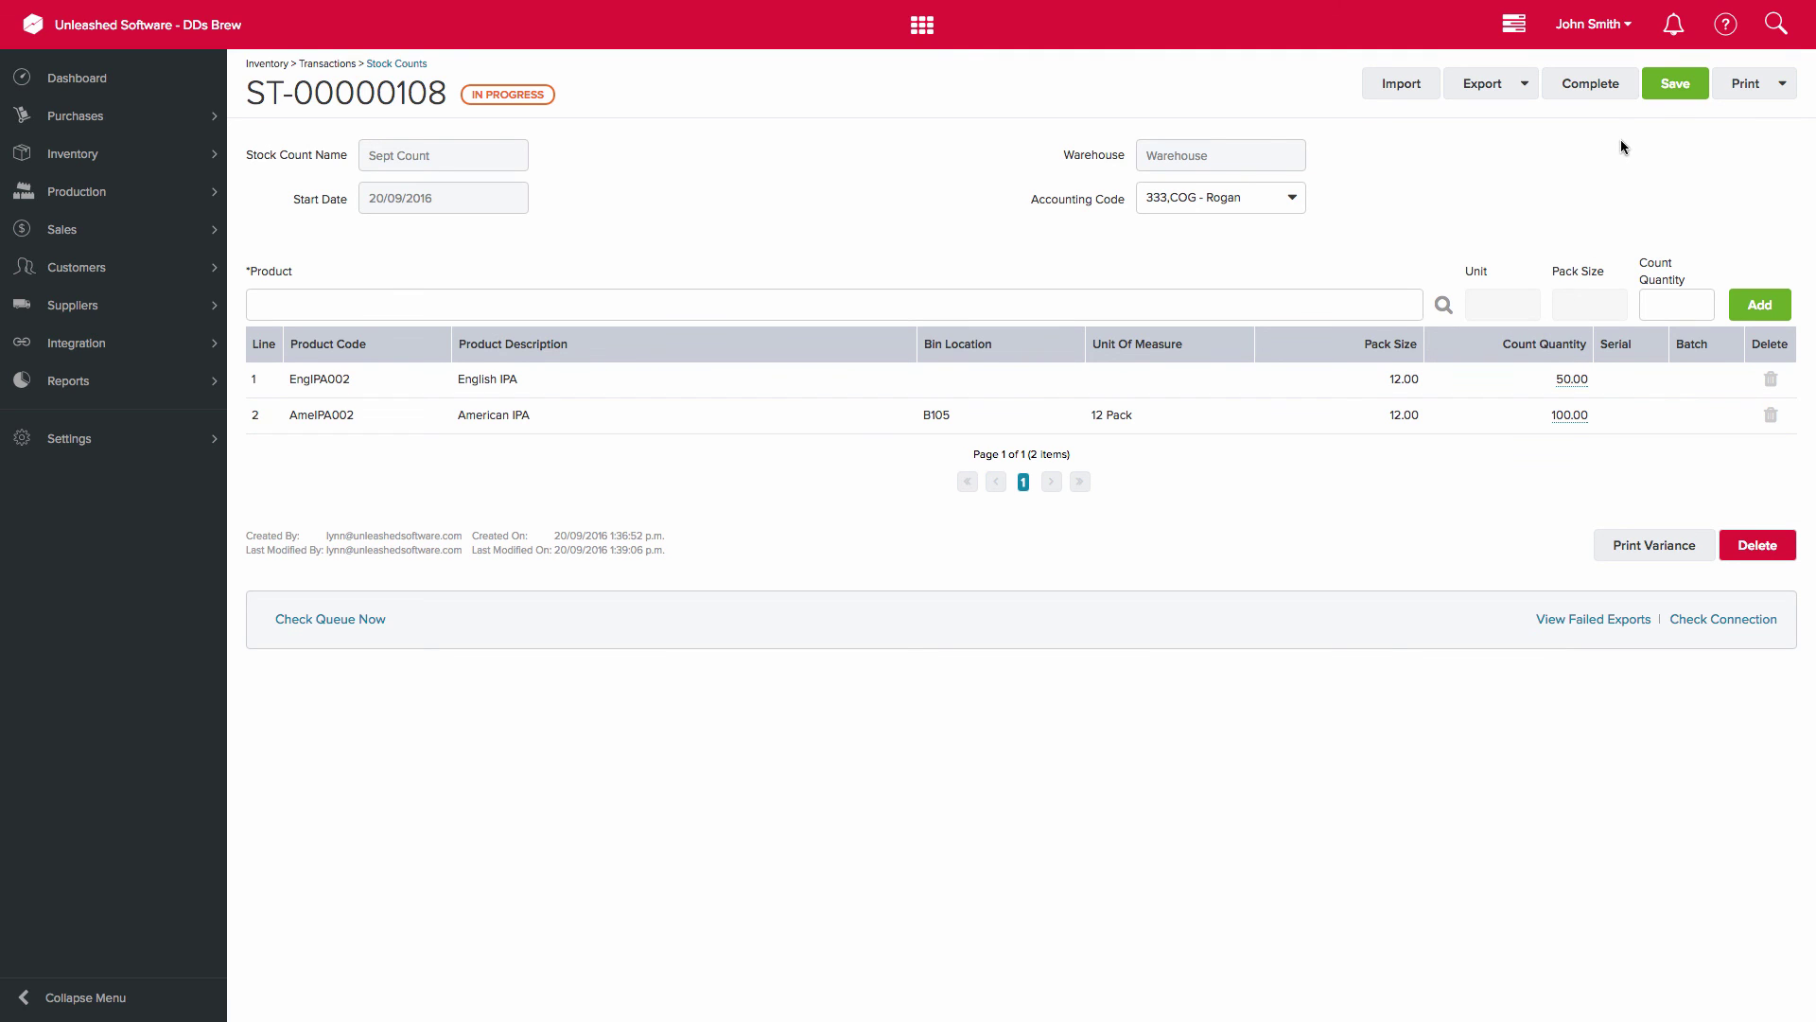
left_click(1673, 92)
left_click(1591, 87)
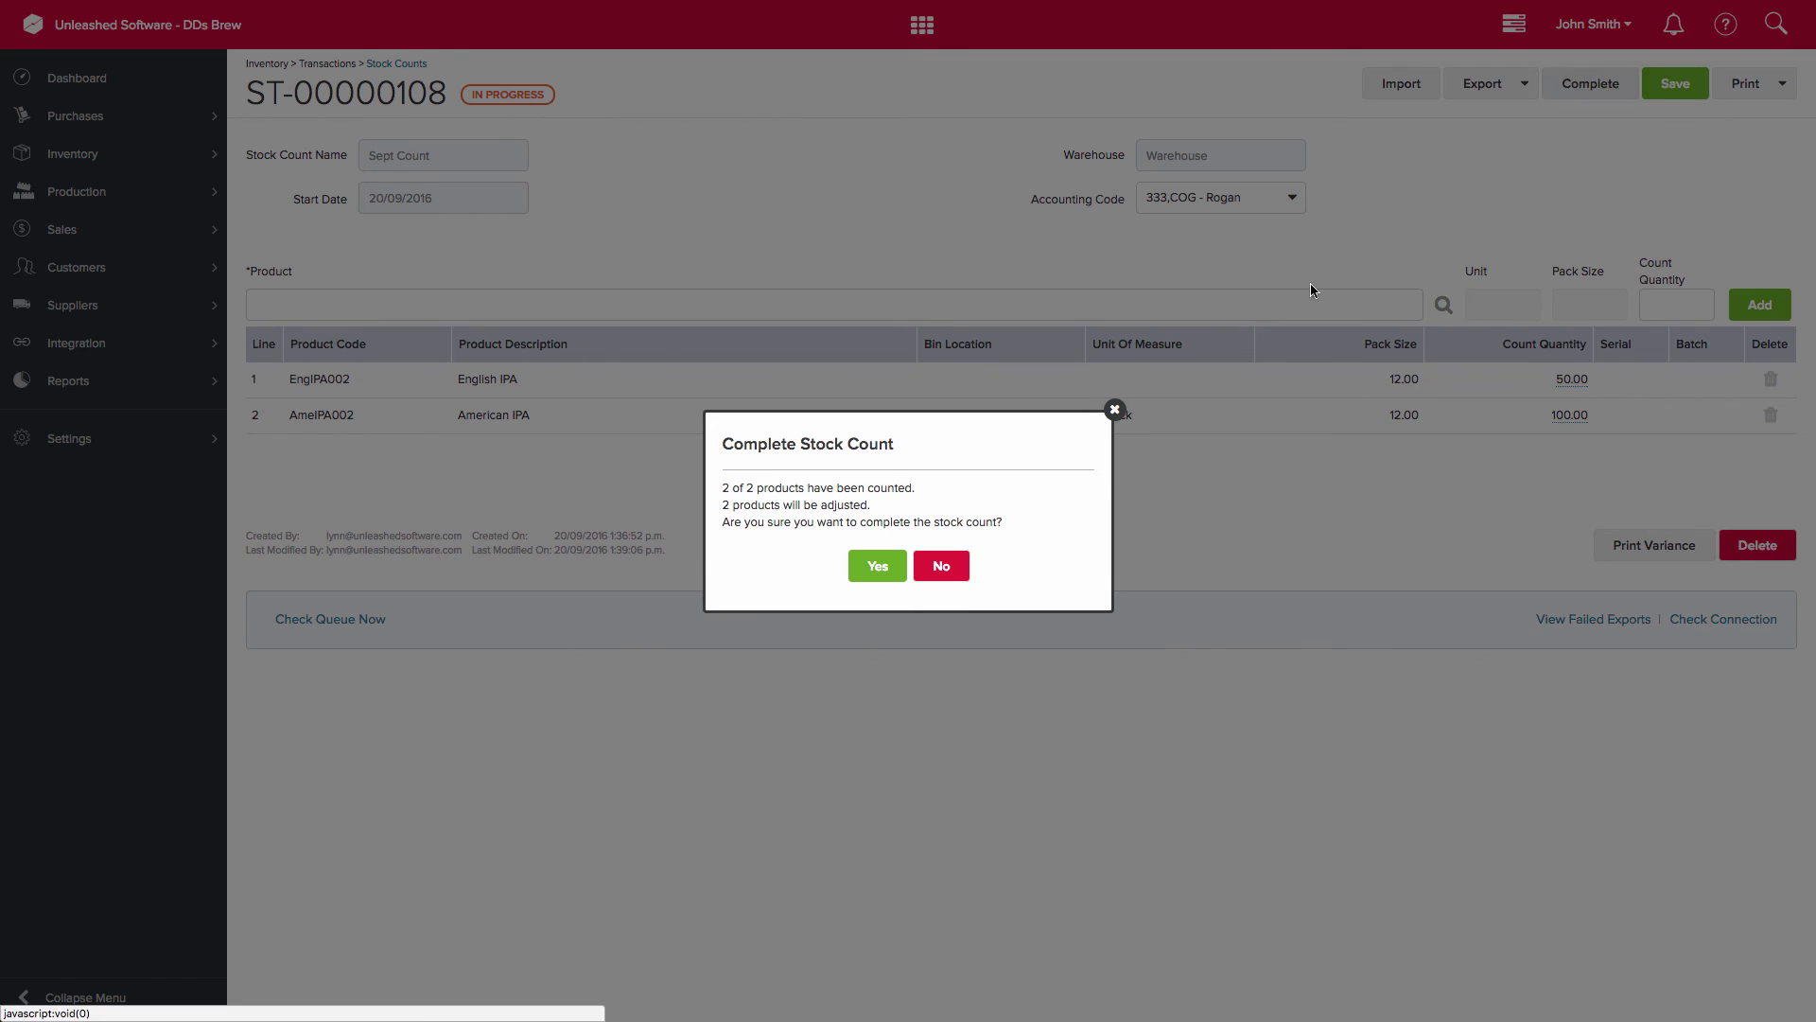
left_click(877, 566)
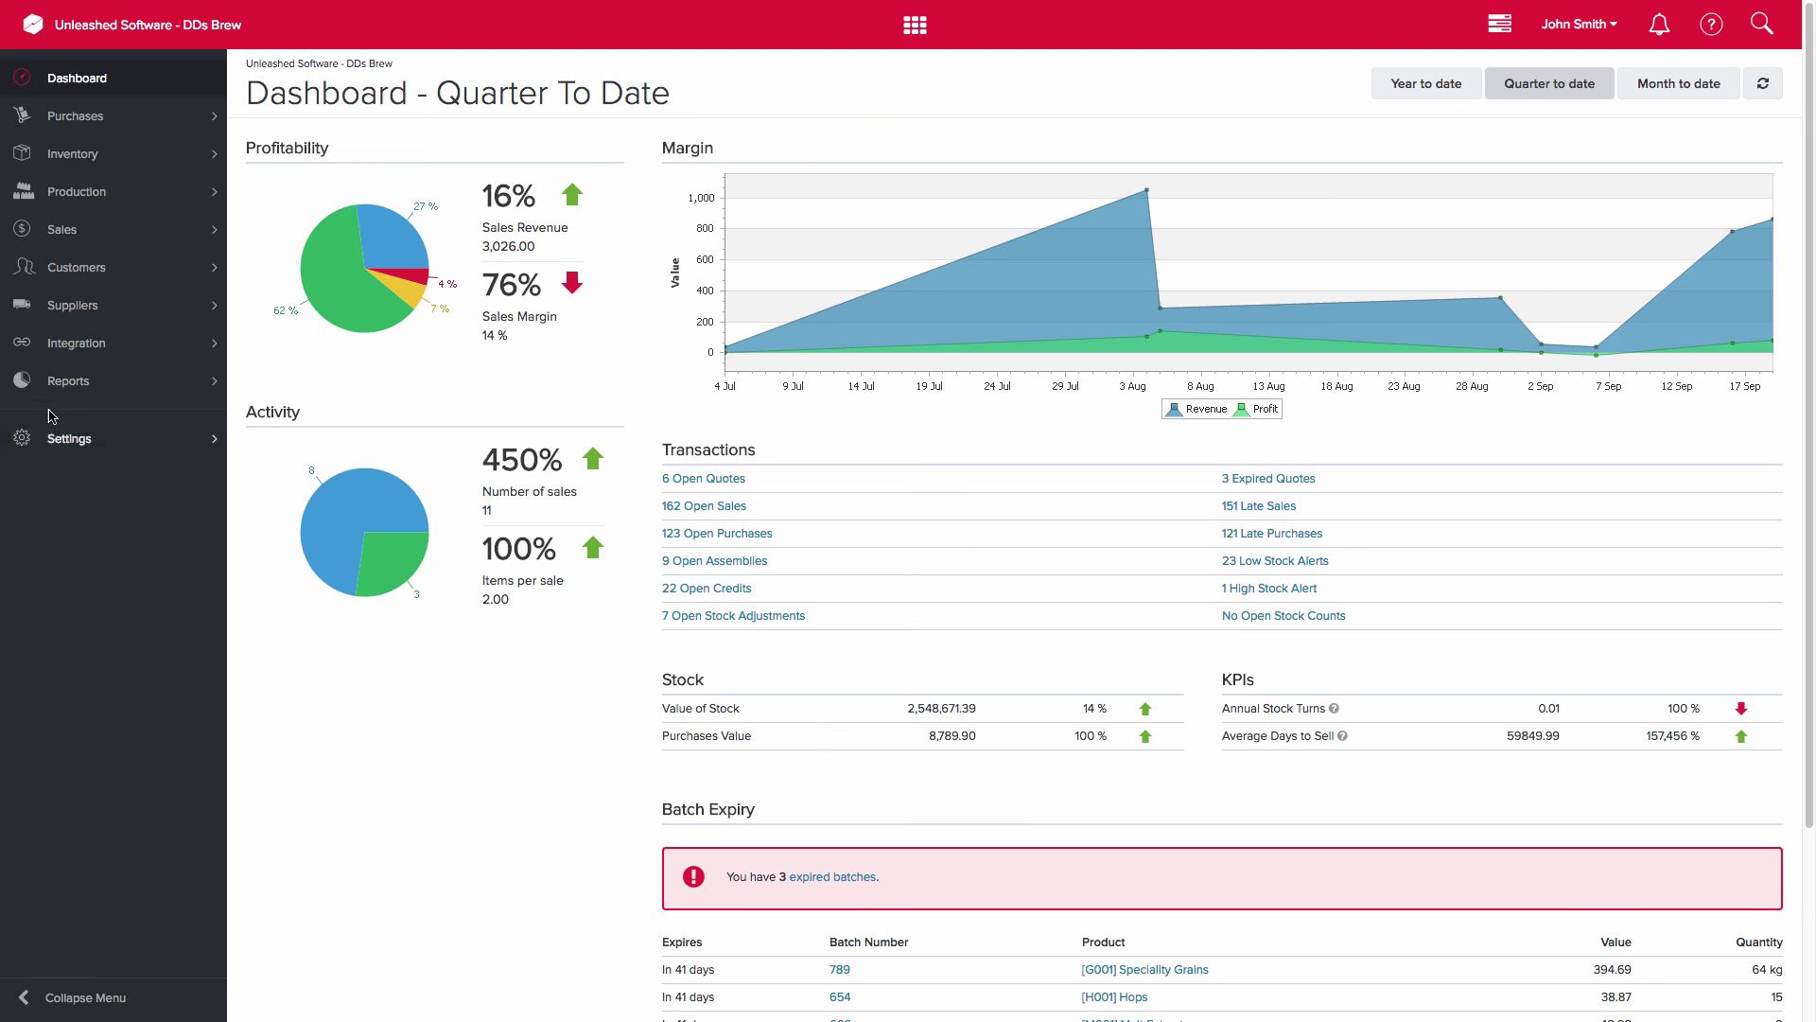
- Run the inventory Stock On Hand Enquiry with the end date 16/09/2016 and look through the listed products
left_click(74, 383)
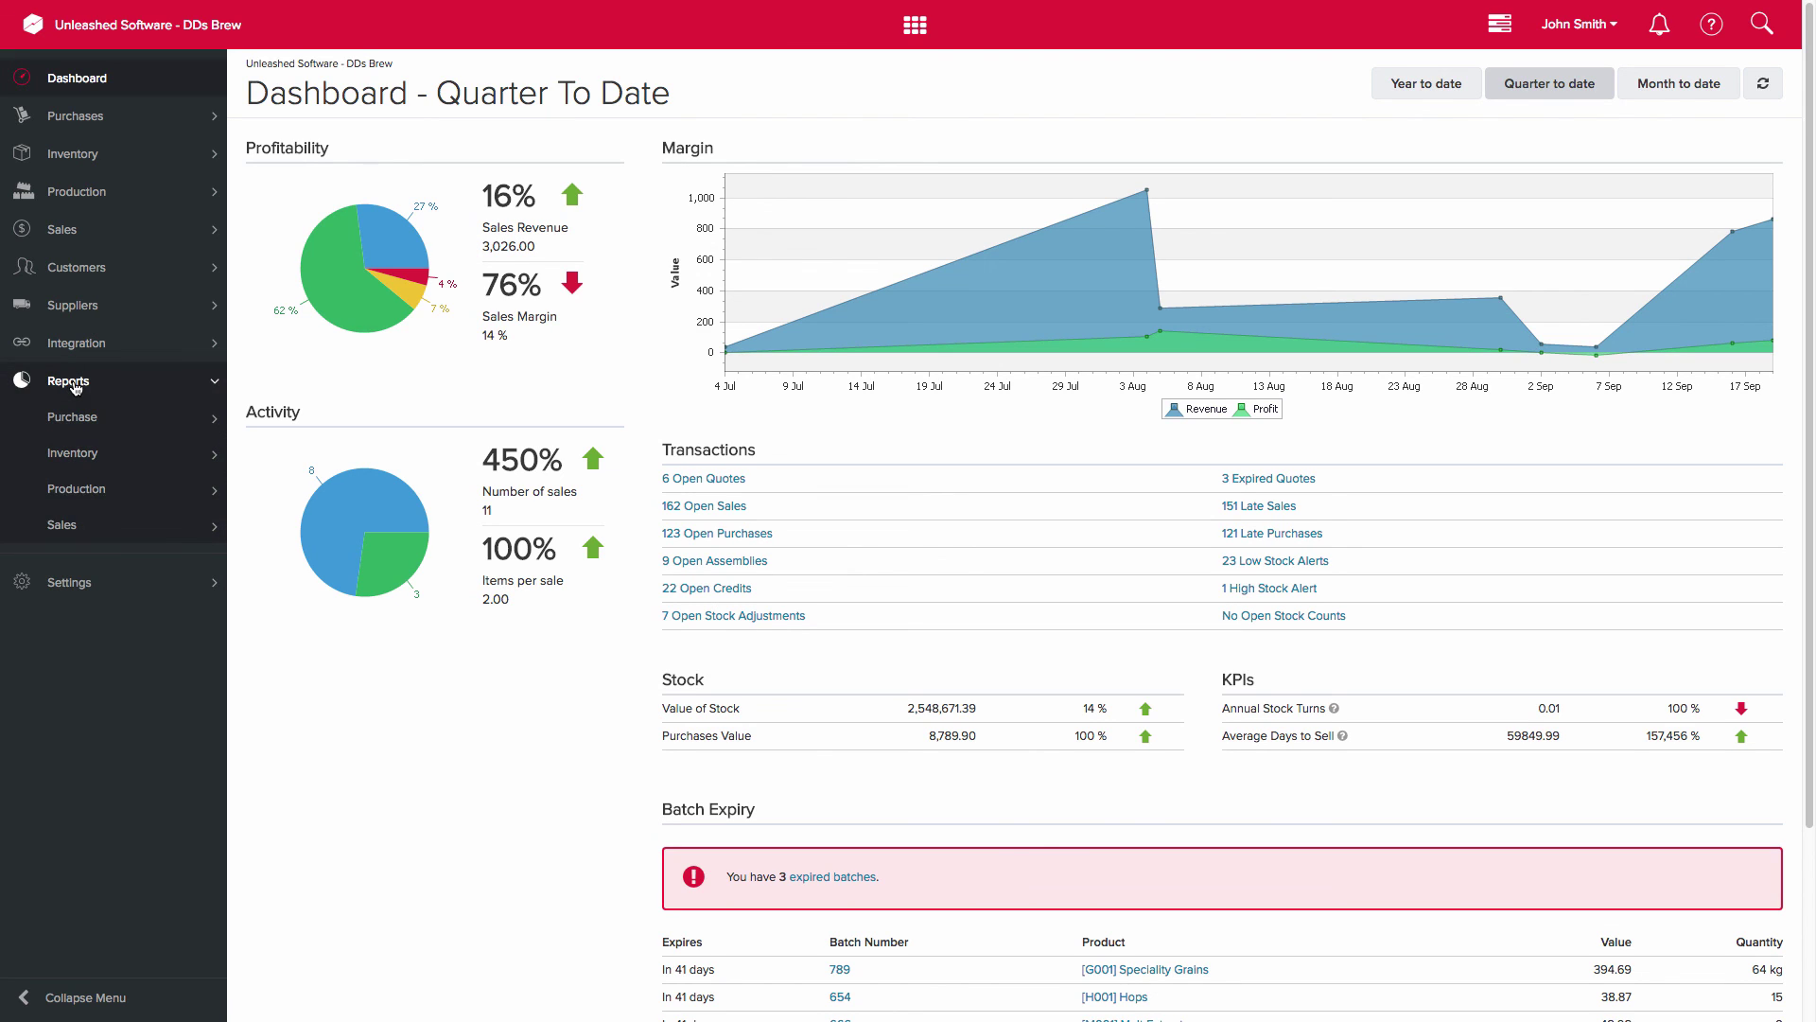
left_click(95, 452)
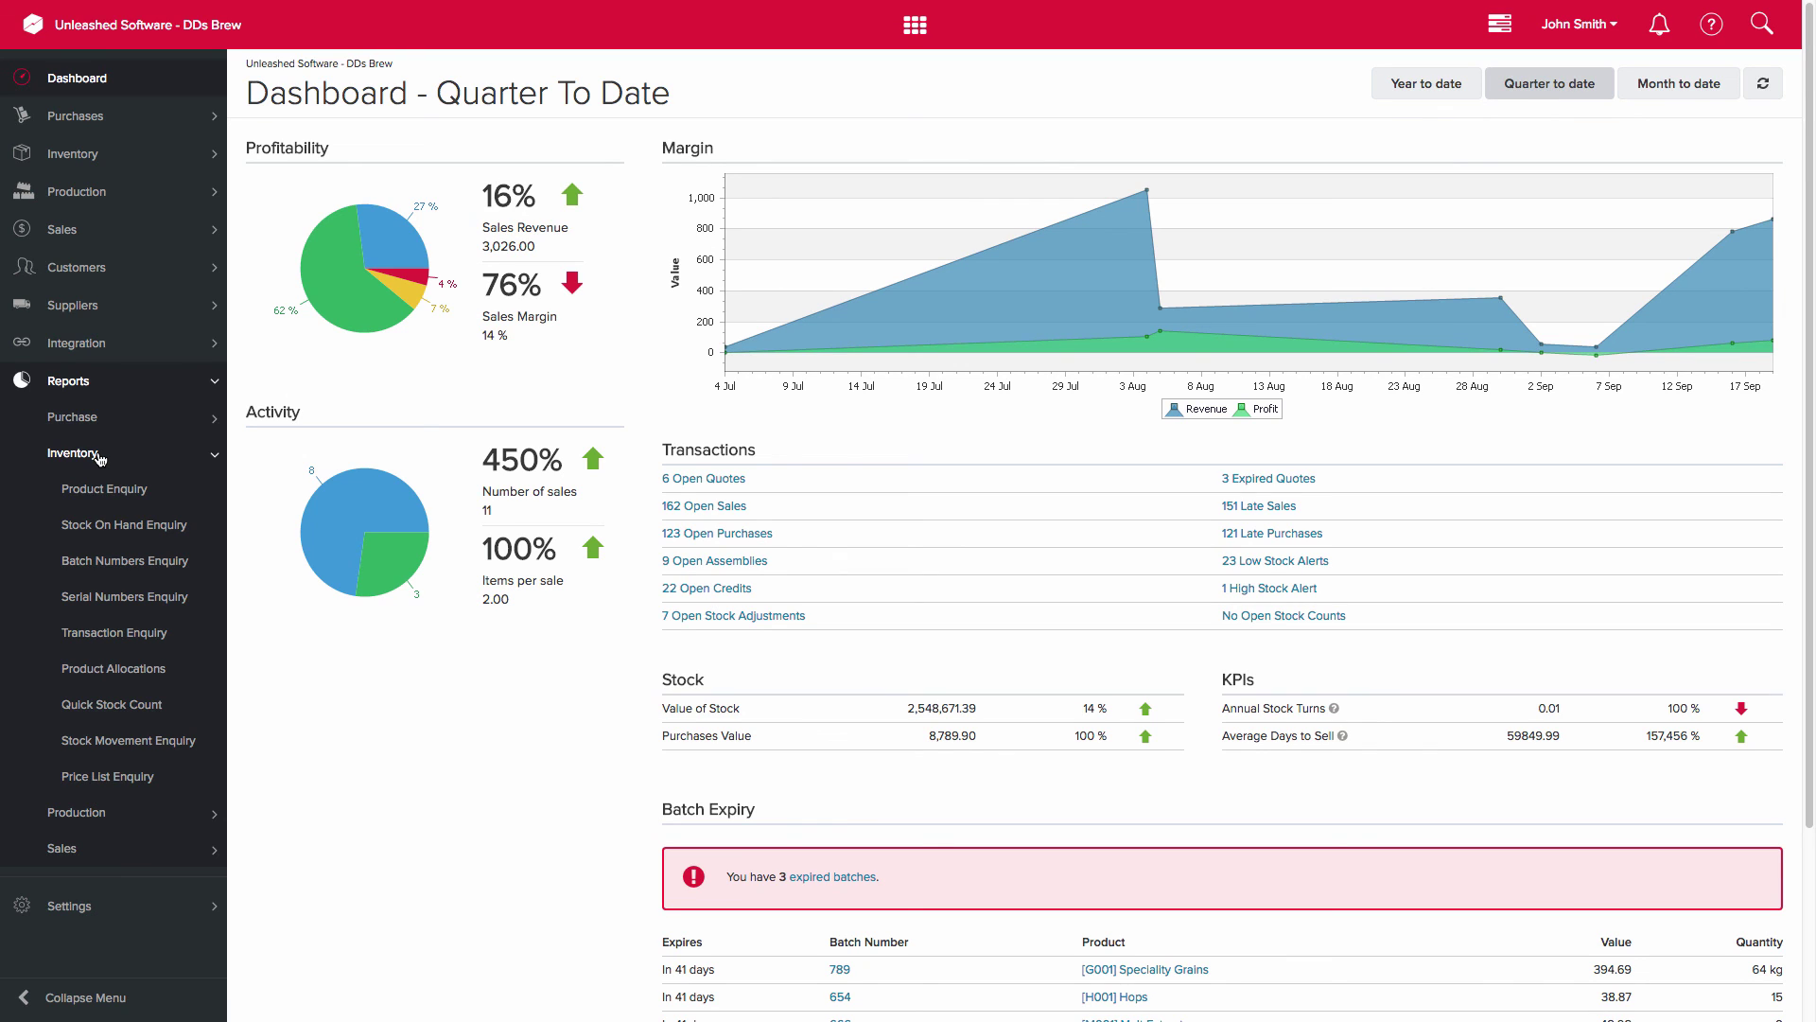
left_click(165, 526)
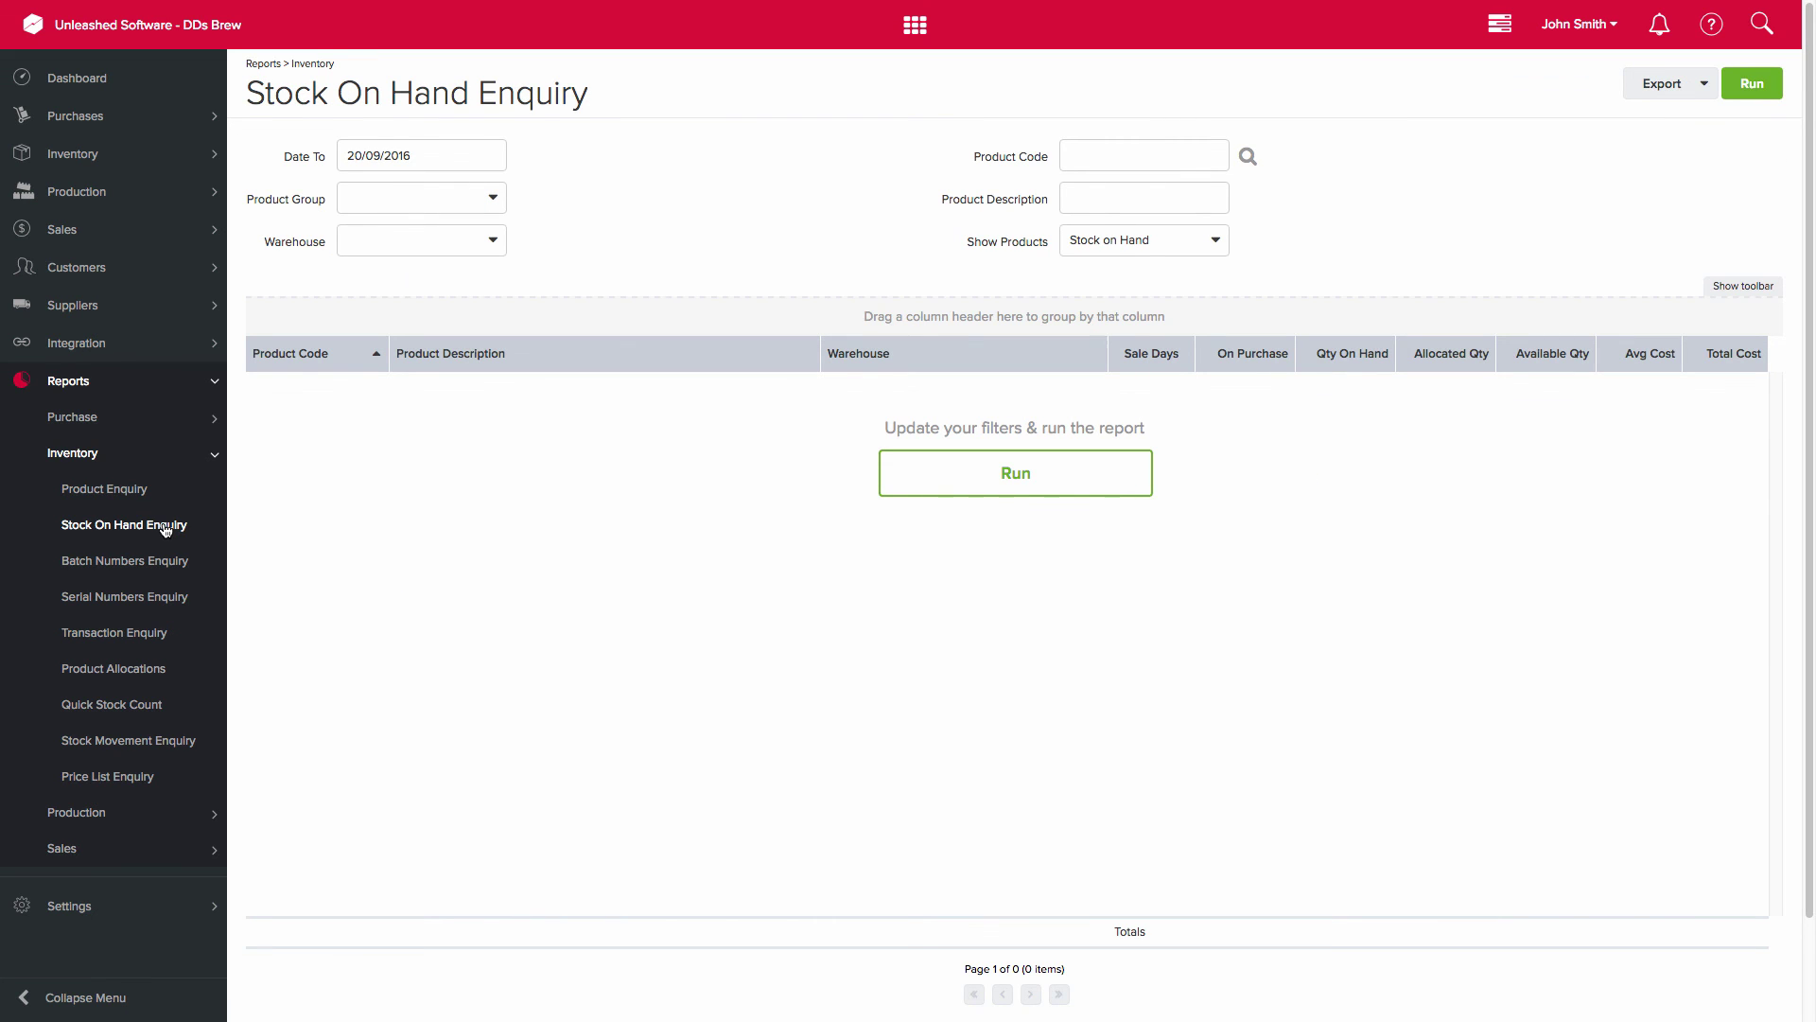
left_click(479, 156)
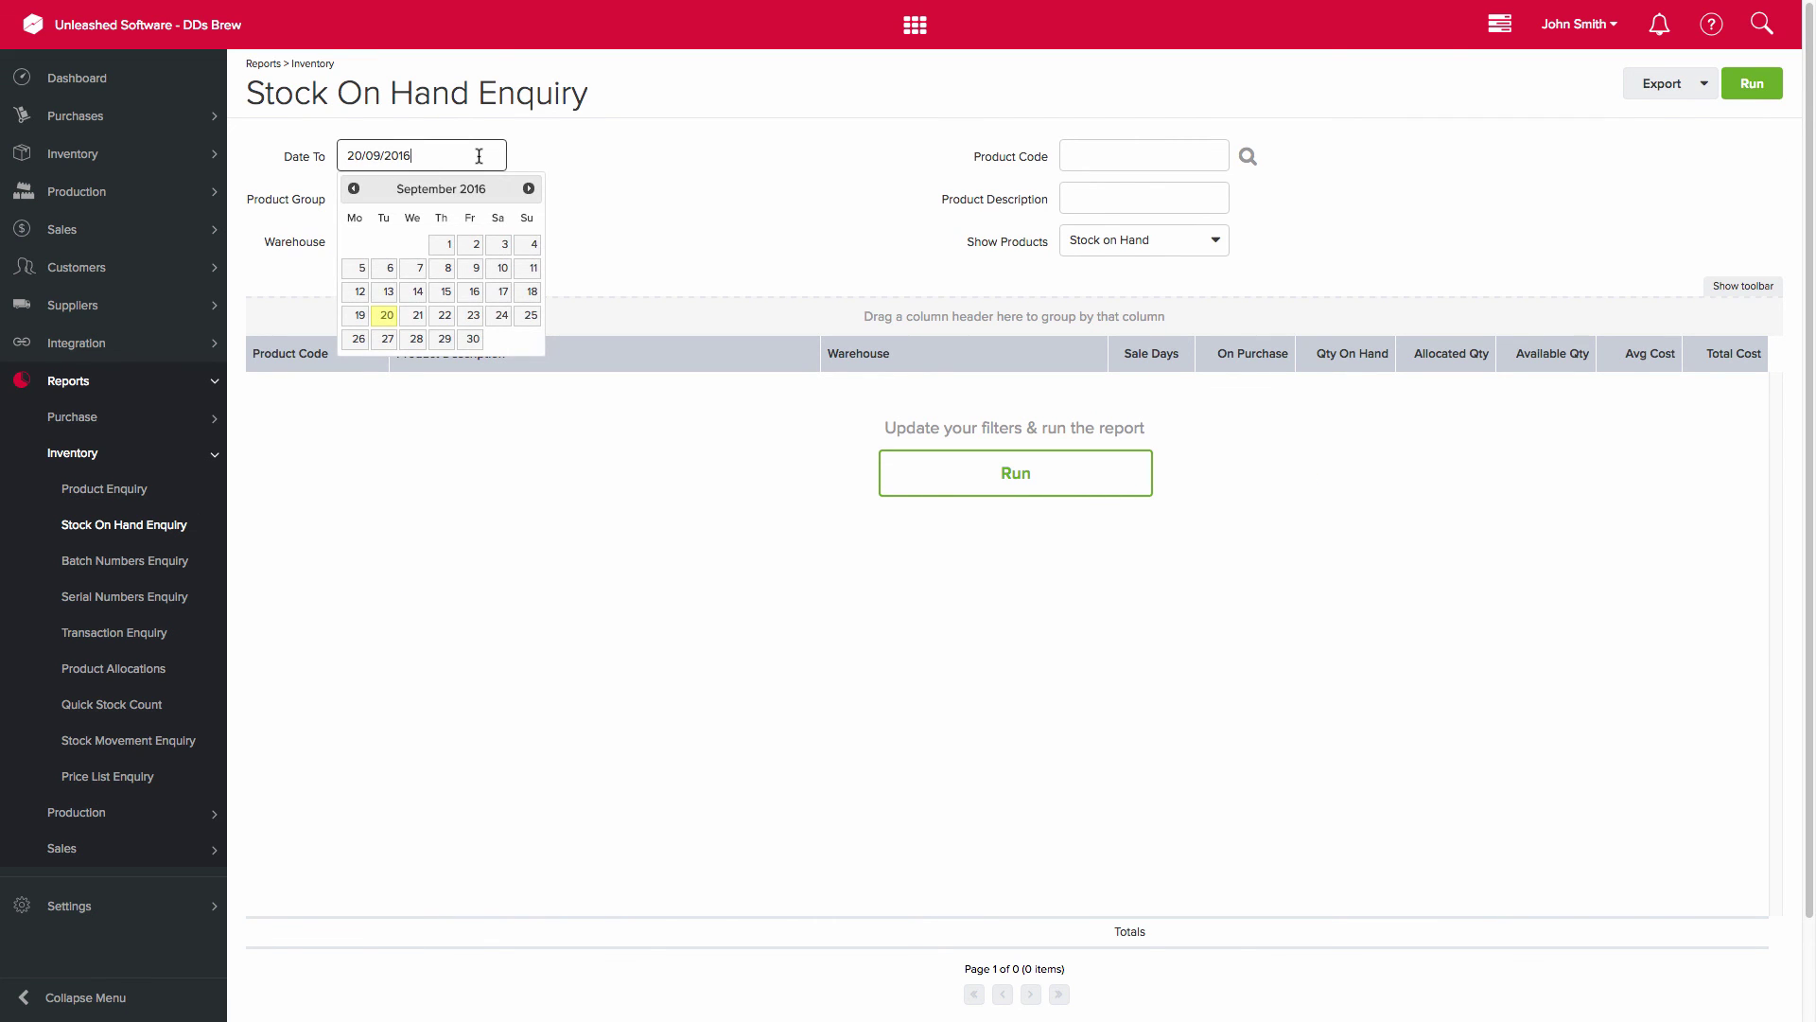
left_click(473, 292)
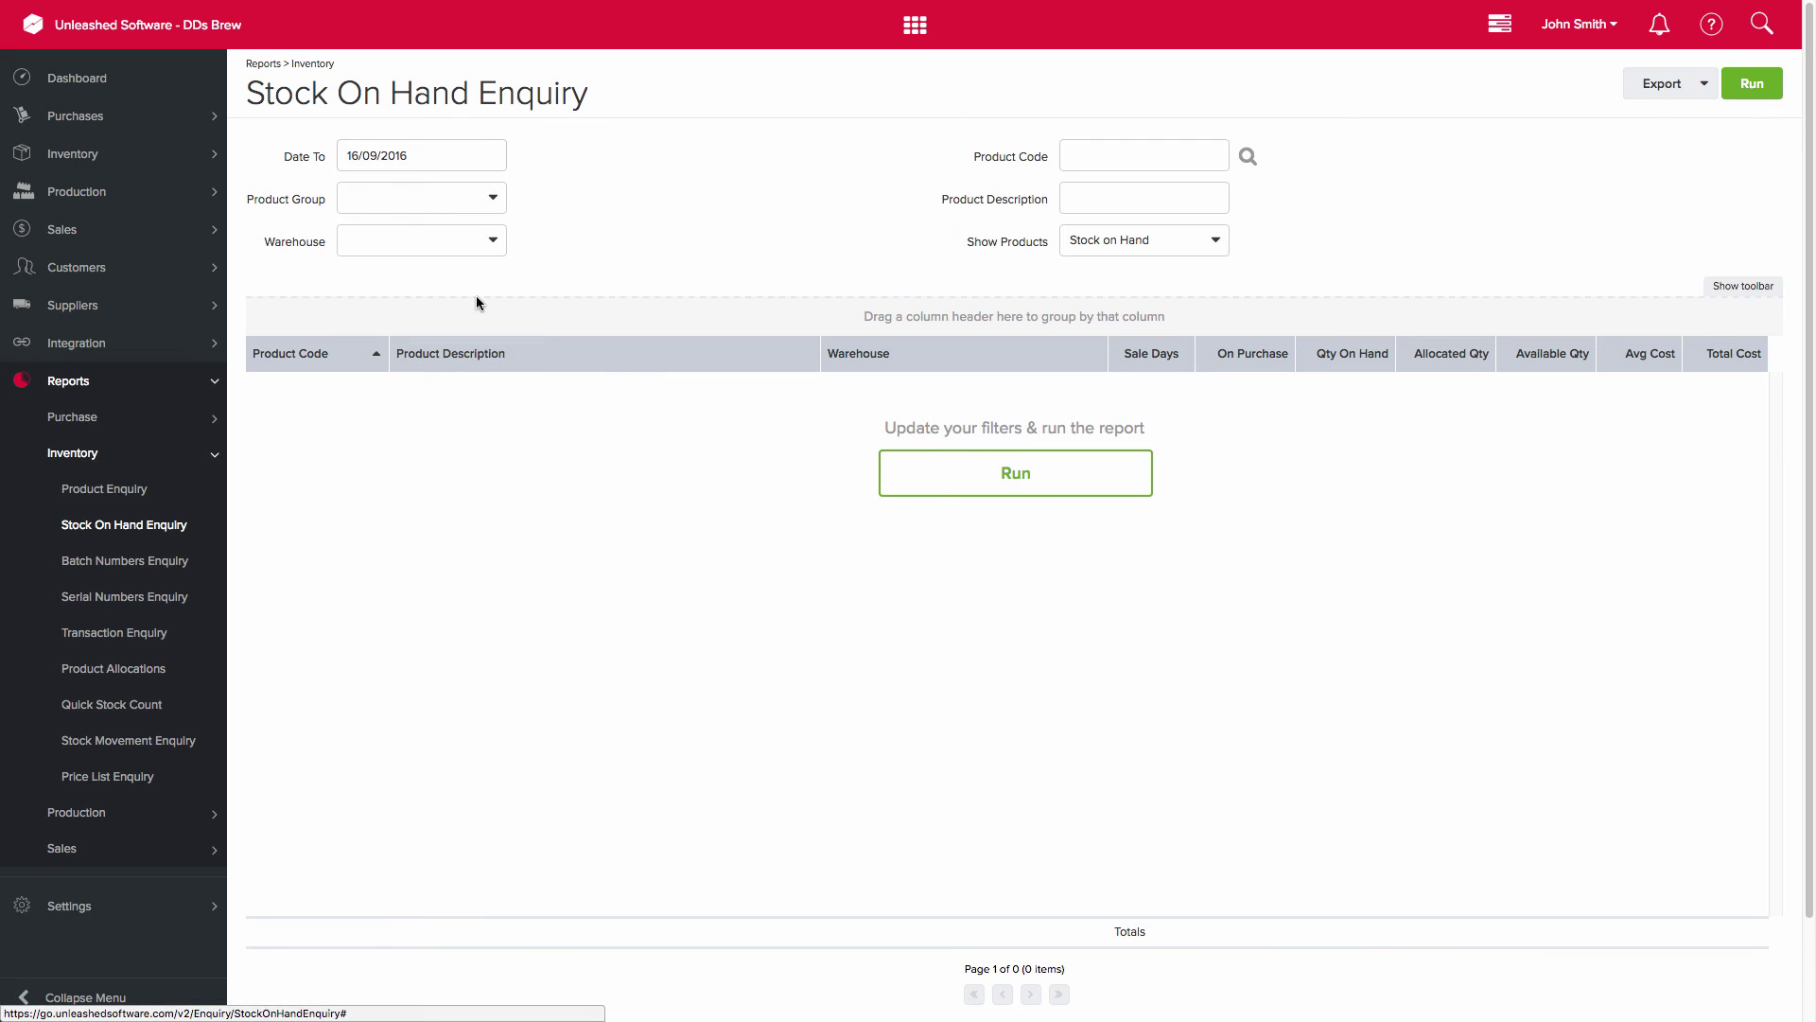
left_click(993, 473)
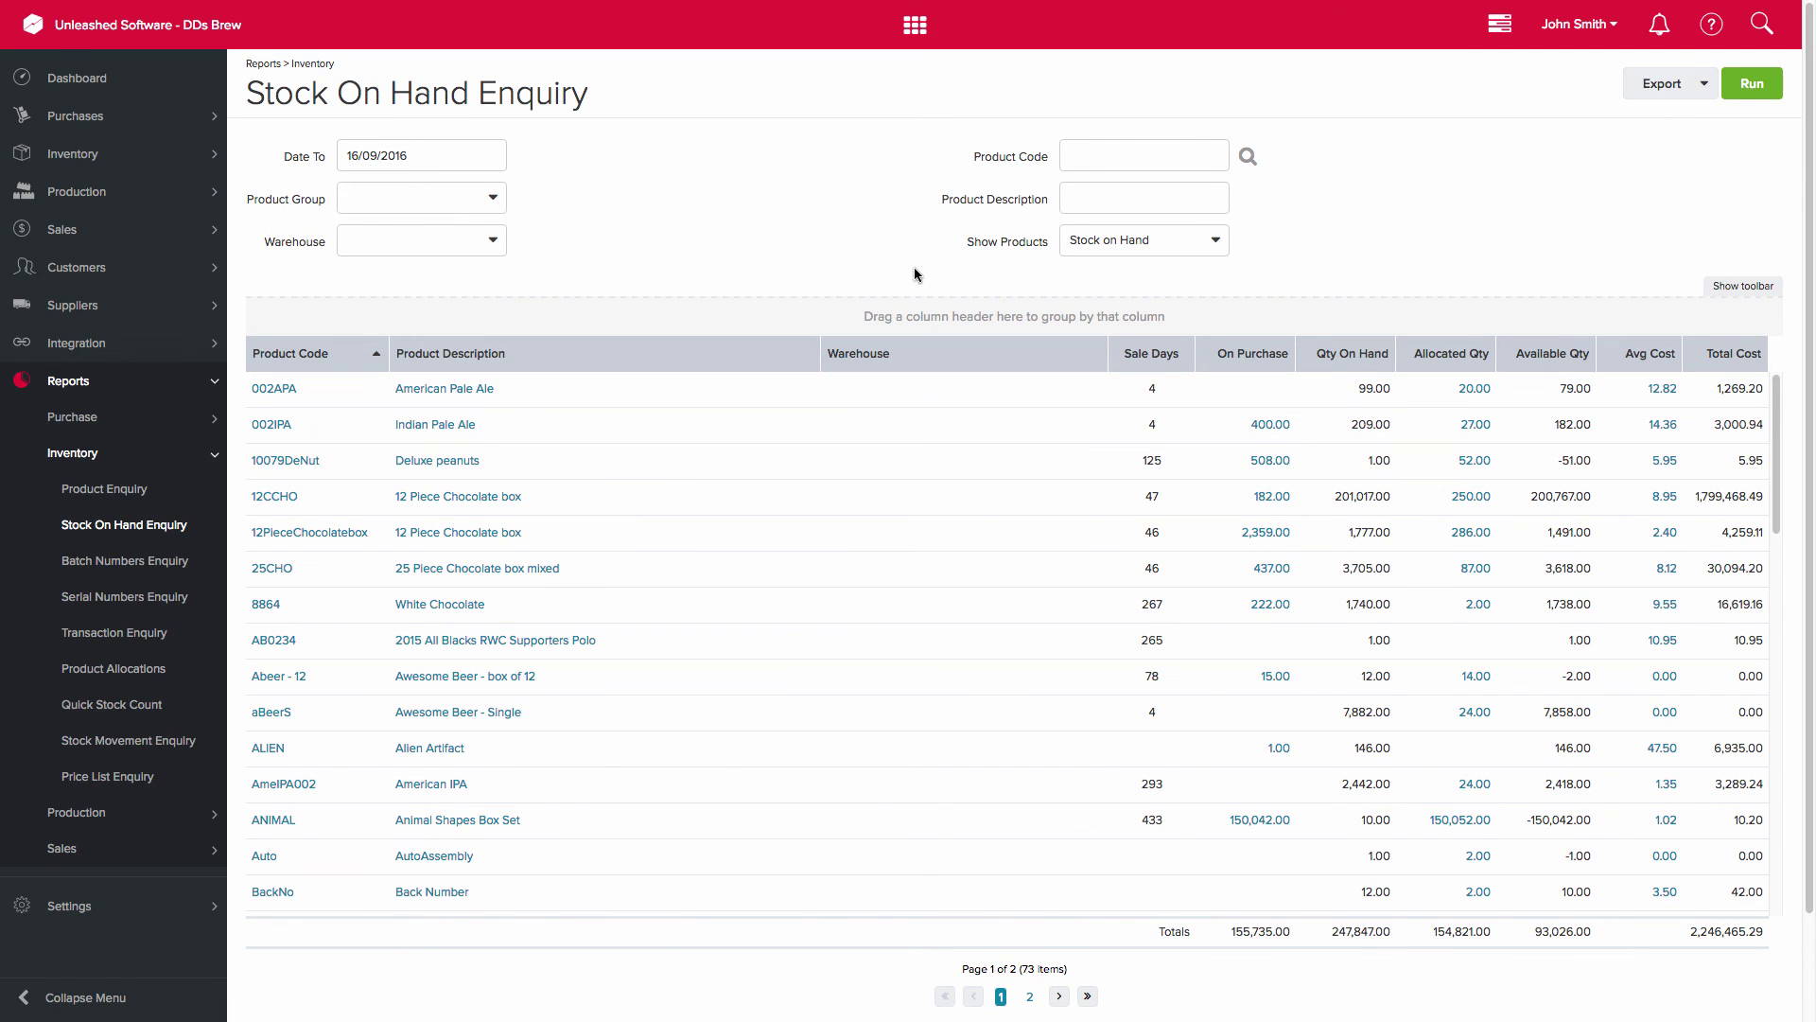
scroll(1798, 530, "down", 2)
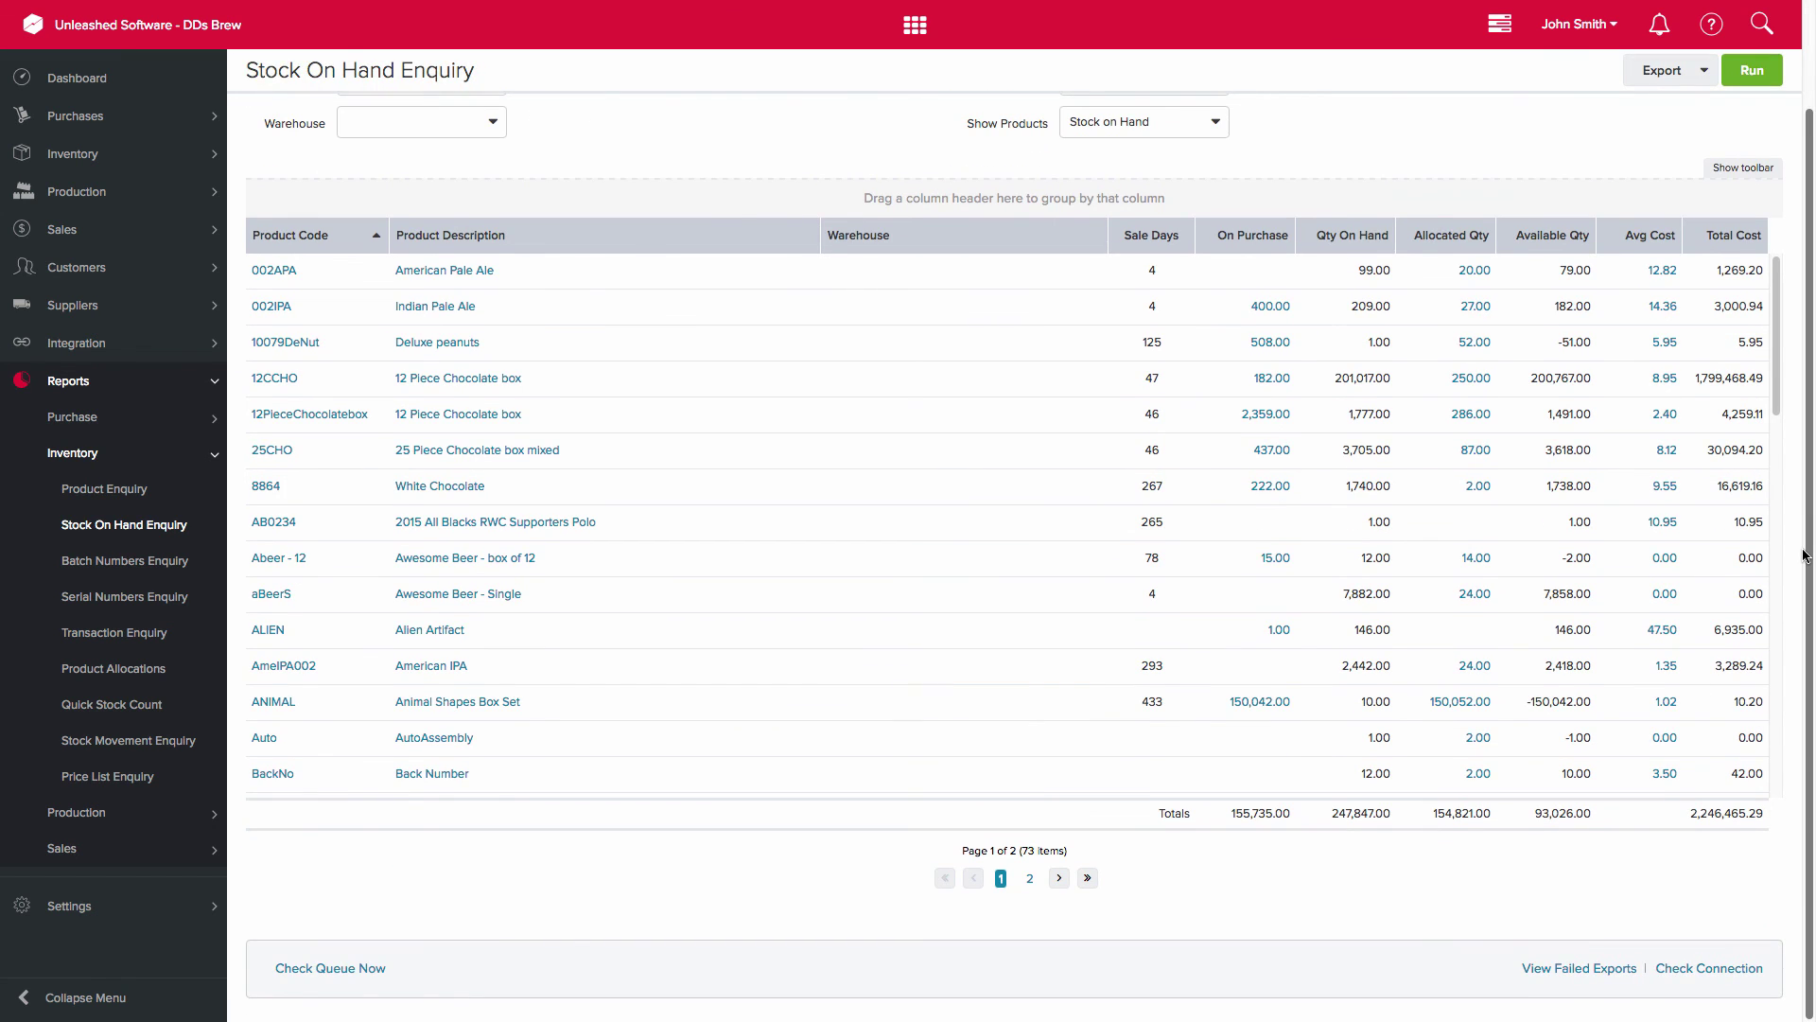
scroll(1805, 555, "up", 2)
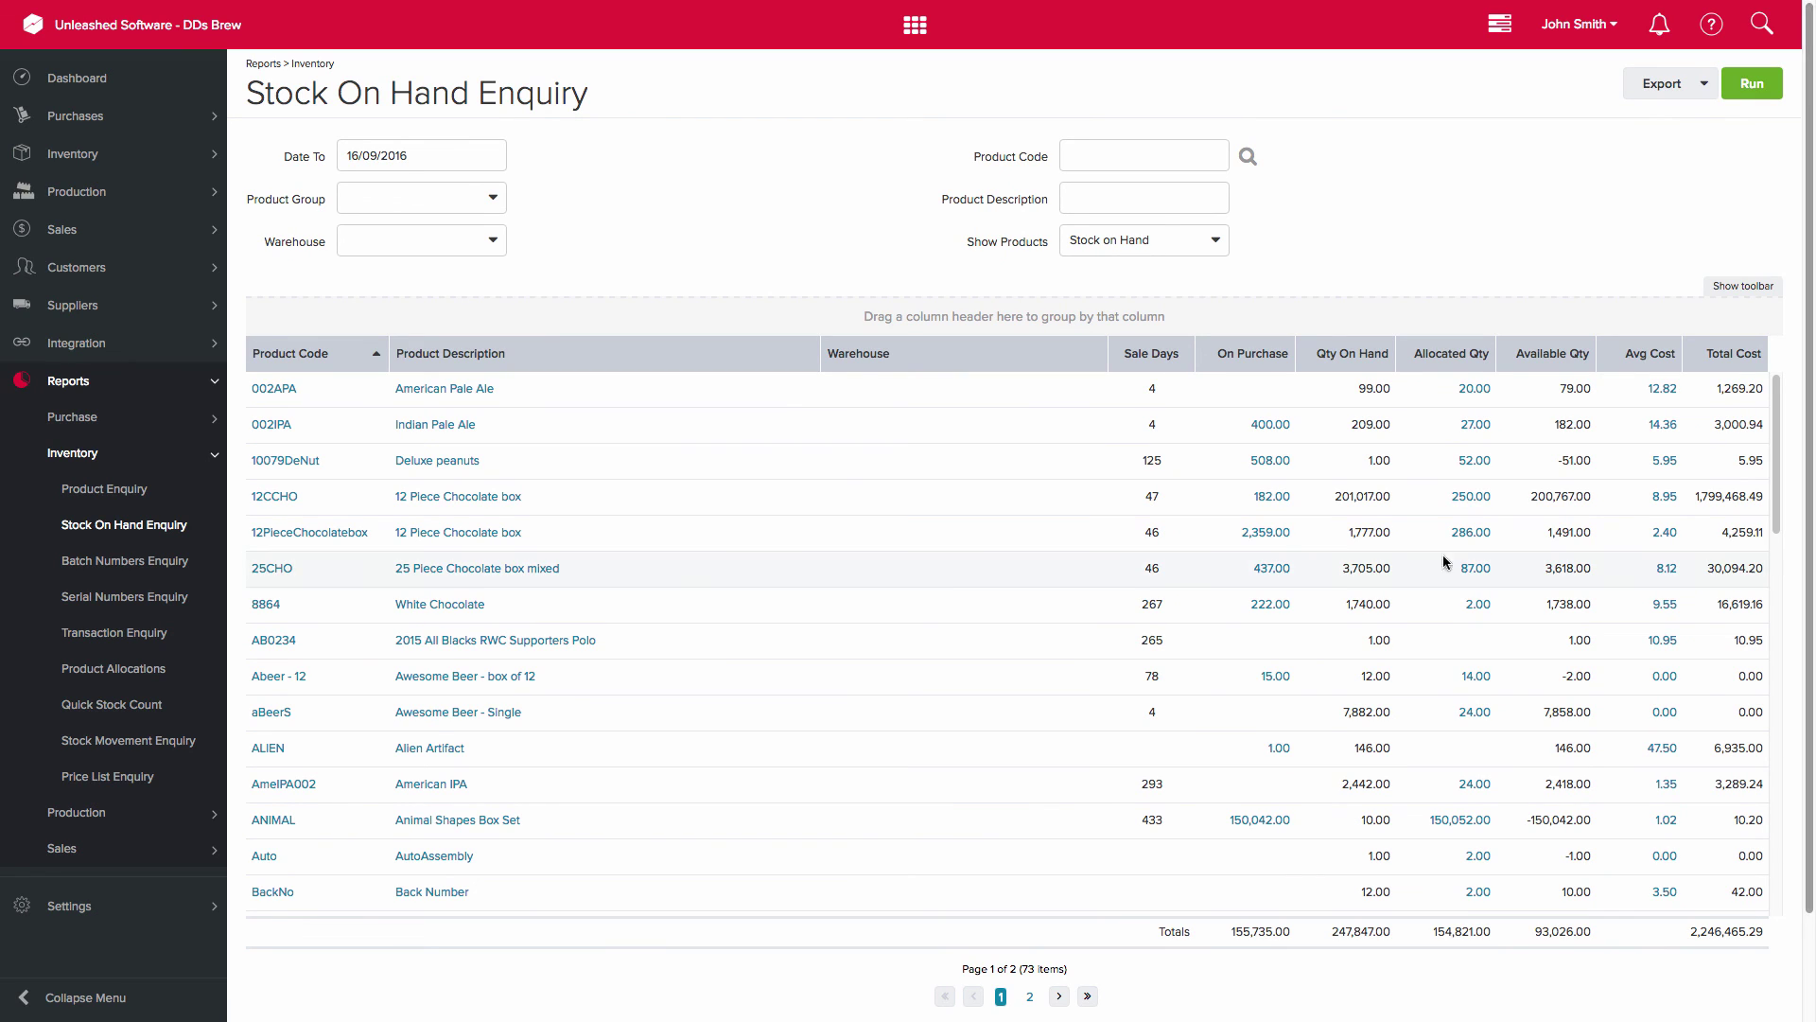
- Run the Transaction Enquiry for product 002IPA (Indian Pale Ale) from 01/08/2016 to 31/08/2016
left_click(120, 634)
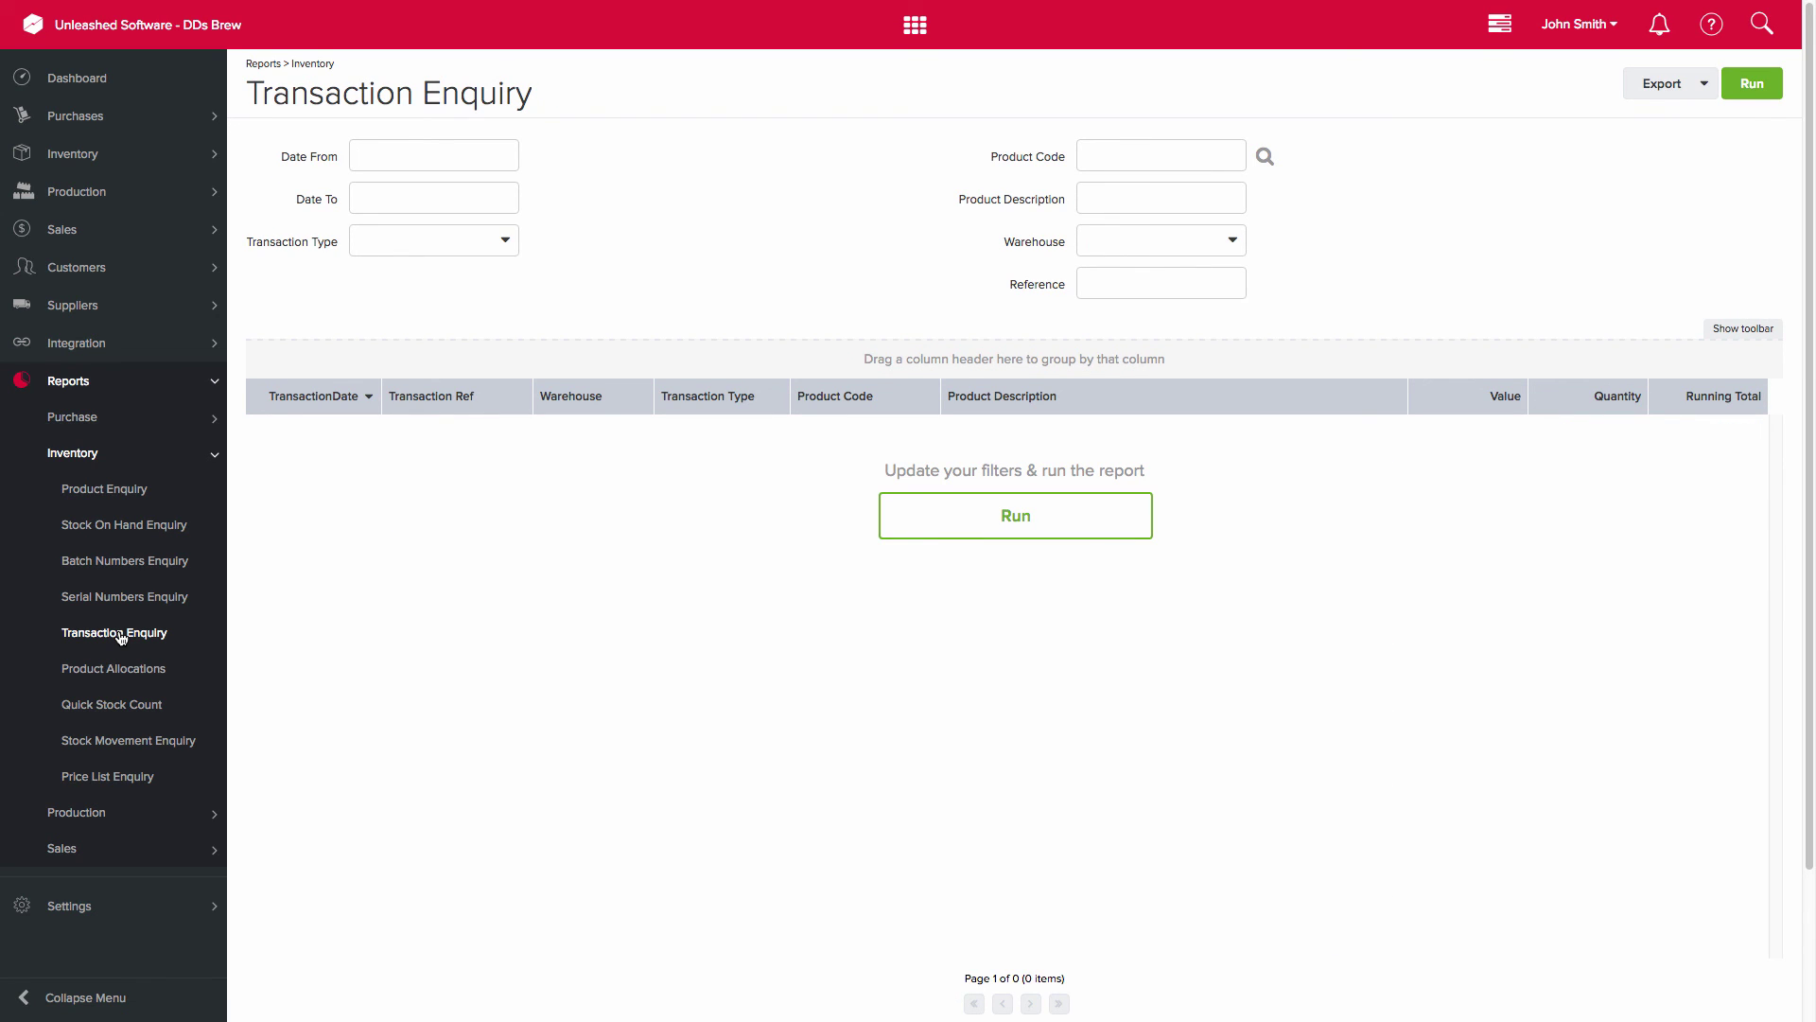
left_click(450, 156)
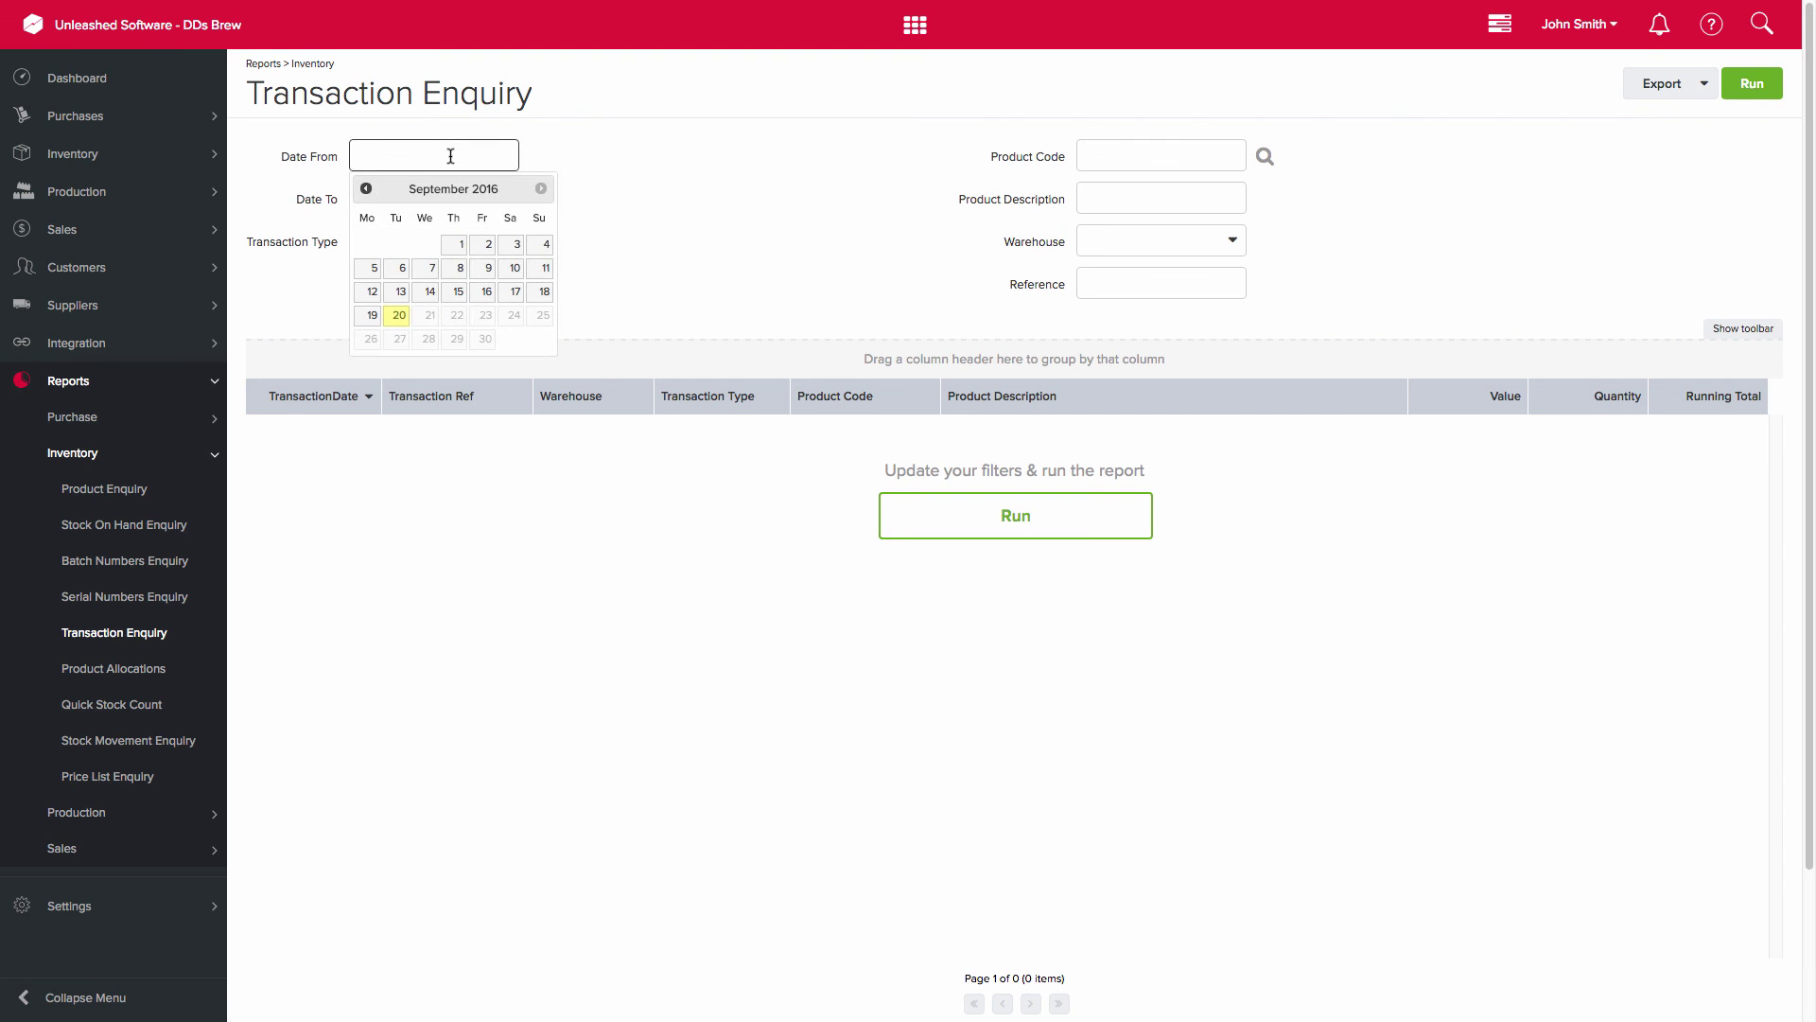
left_click(366, 188)
left_click(369, 244)
left_click(493, 199)
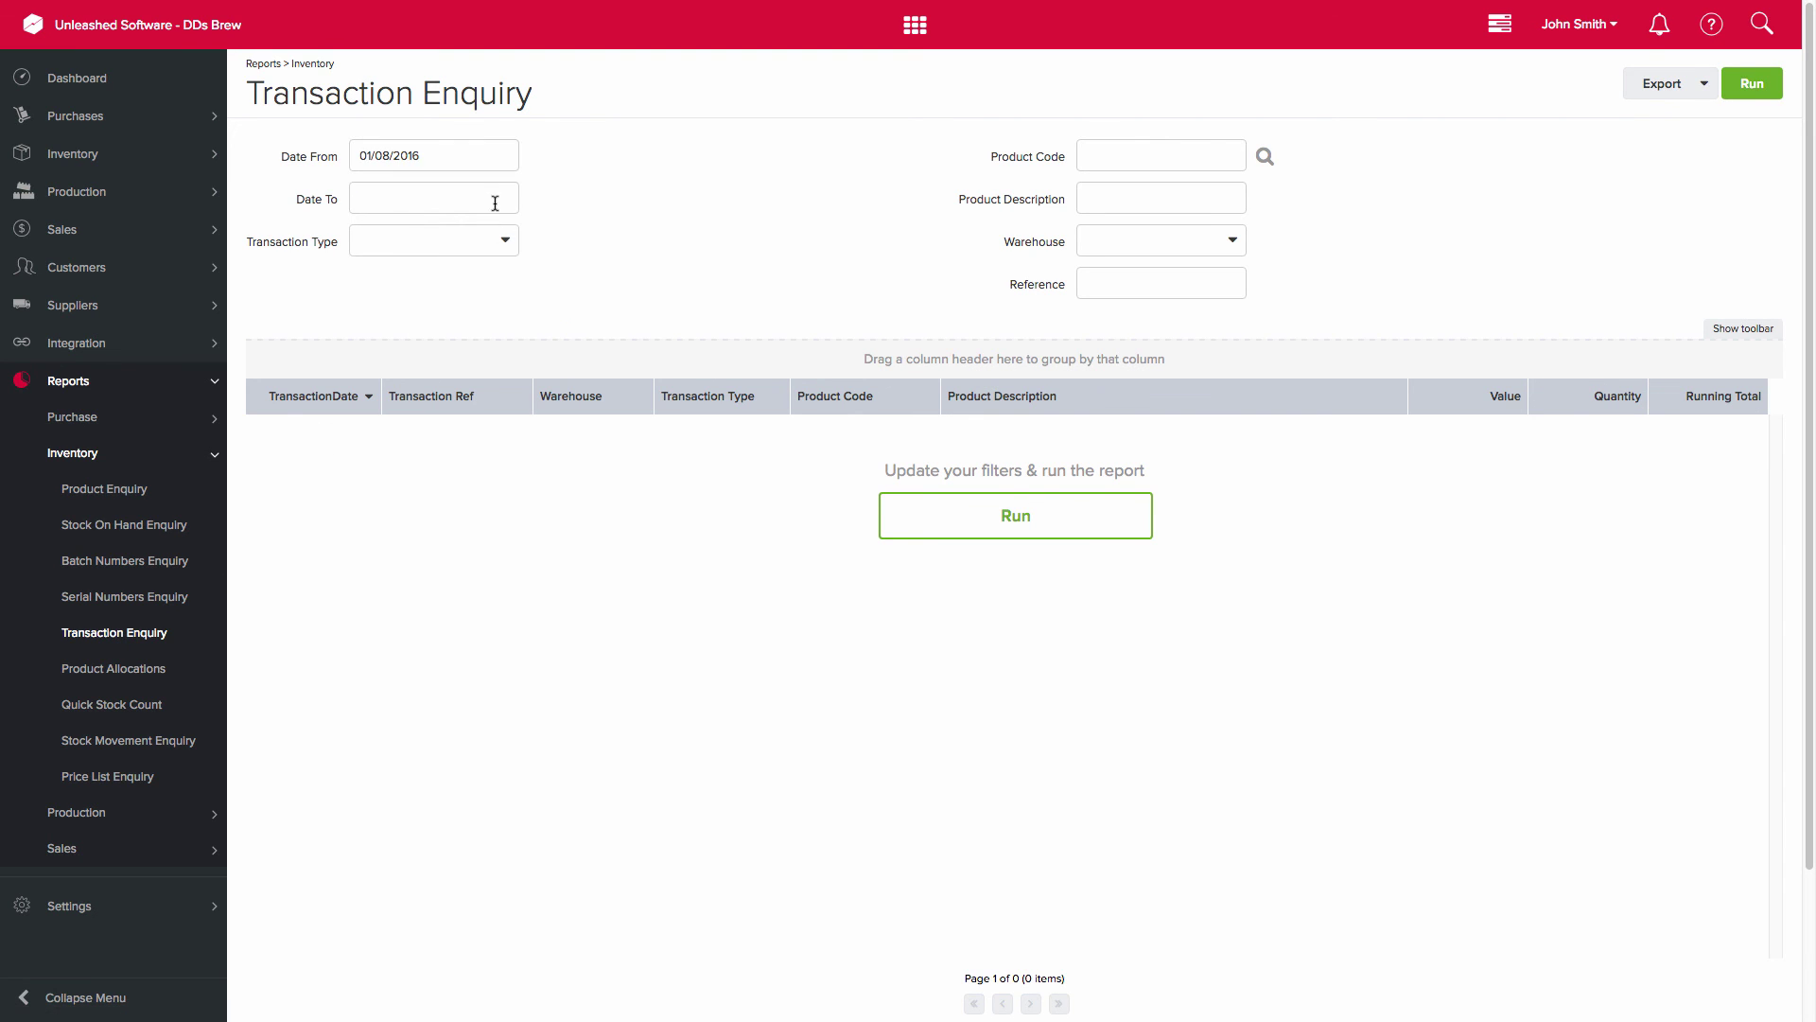
left_click(366, 231)
left_click(425, 381)
left_click(1178, 156)
type("08/2016")
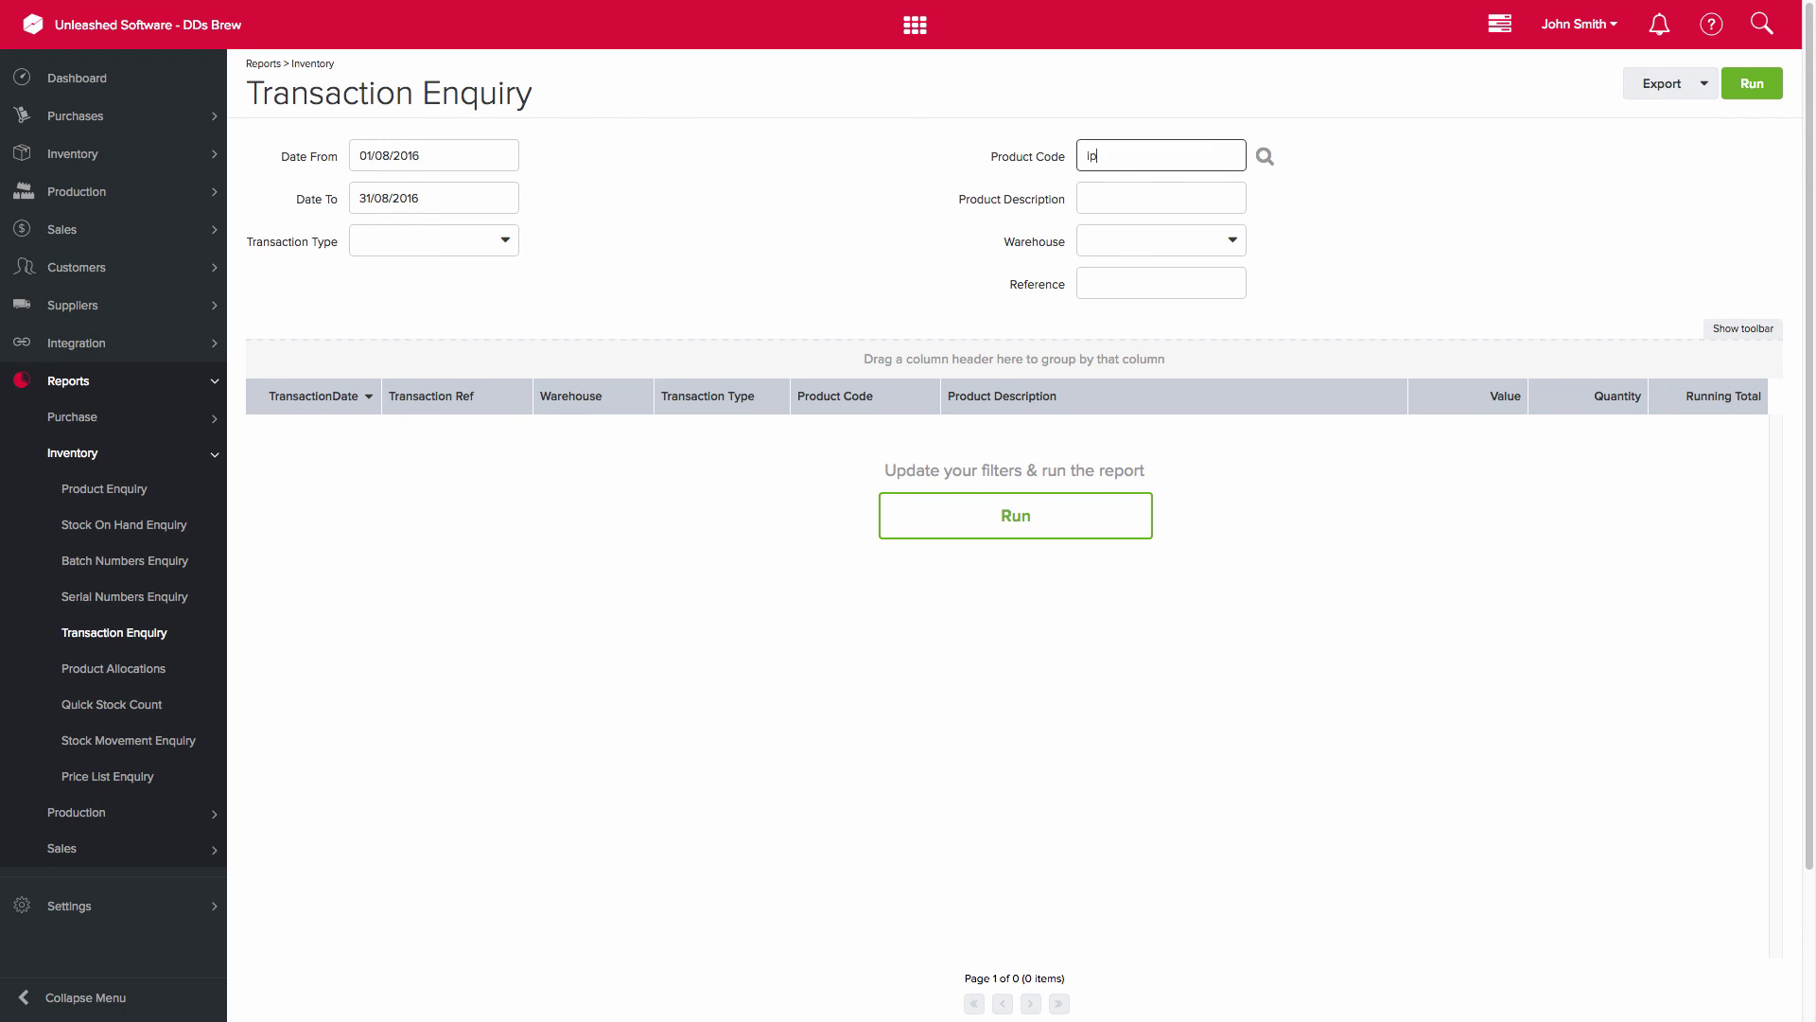
left_click(1163, 182)
left_click(1071, 509)
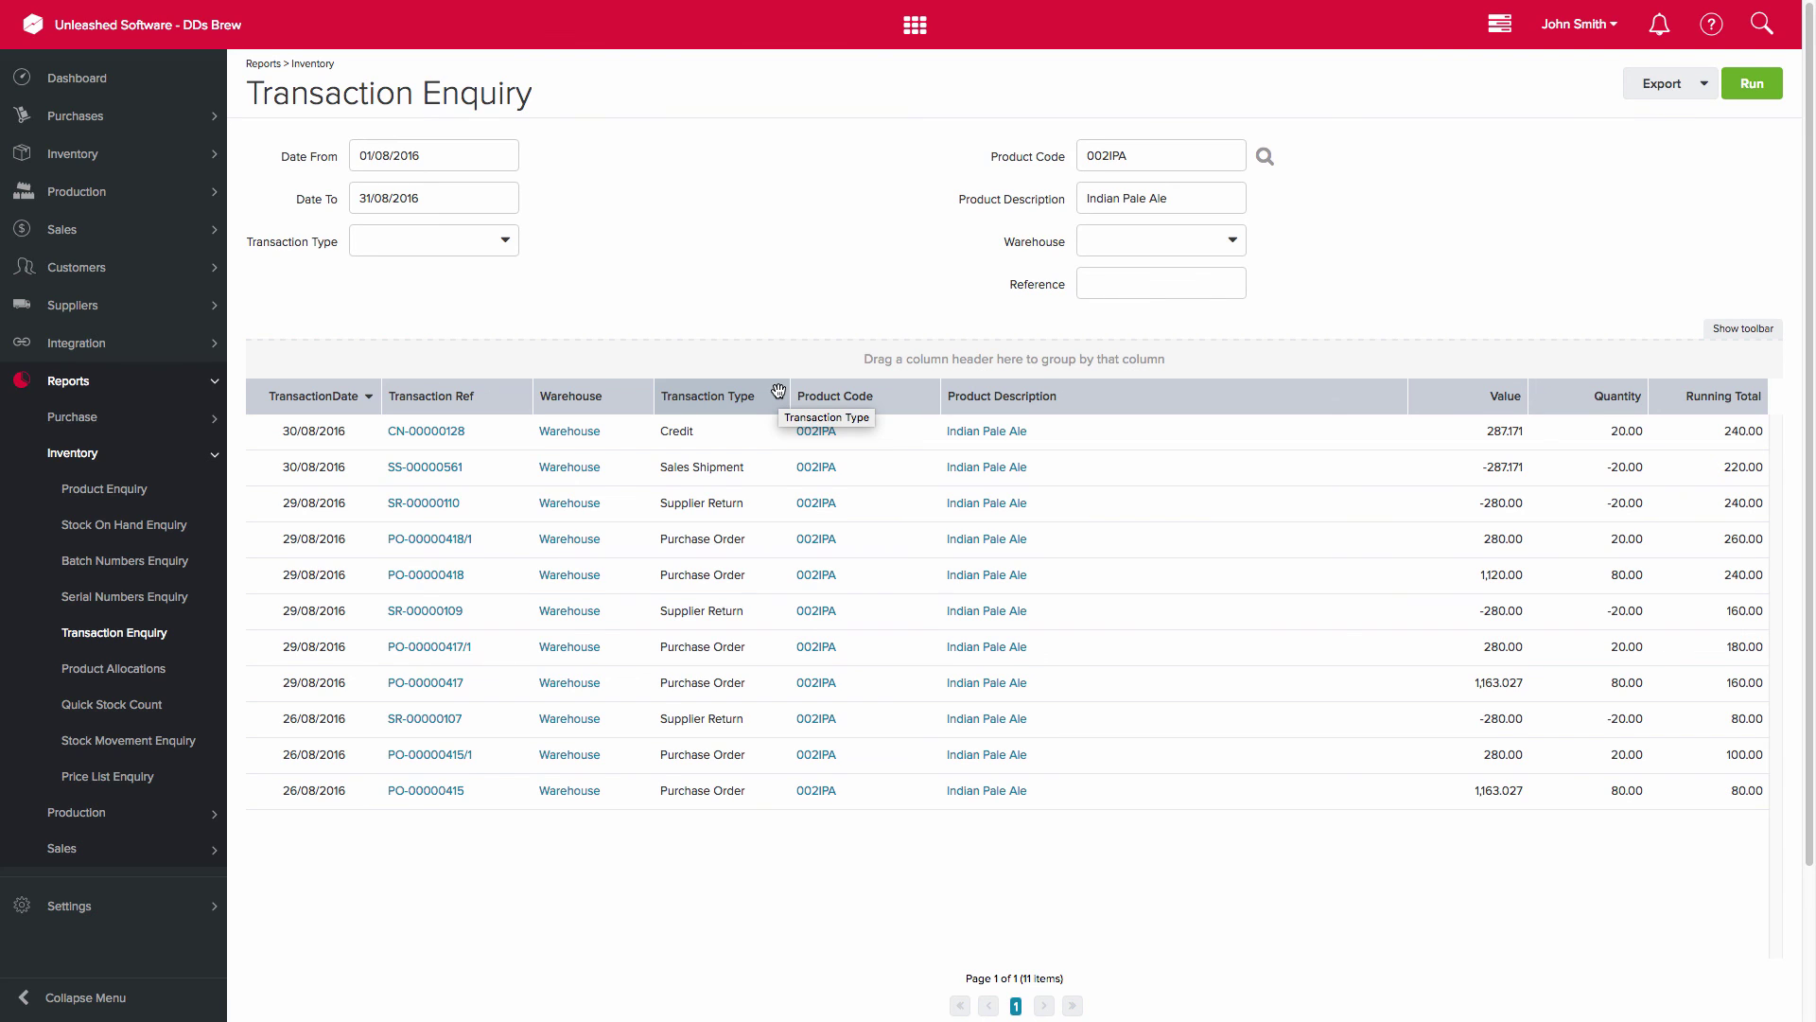
- Run the Product Allocations report without any filters
left_click(132, 672)
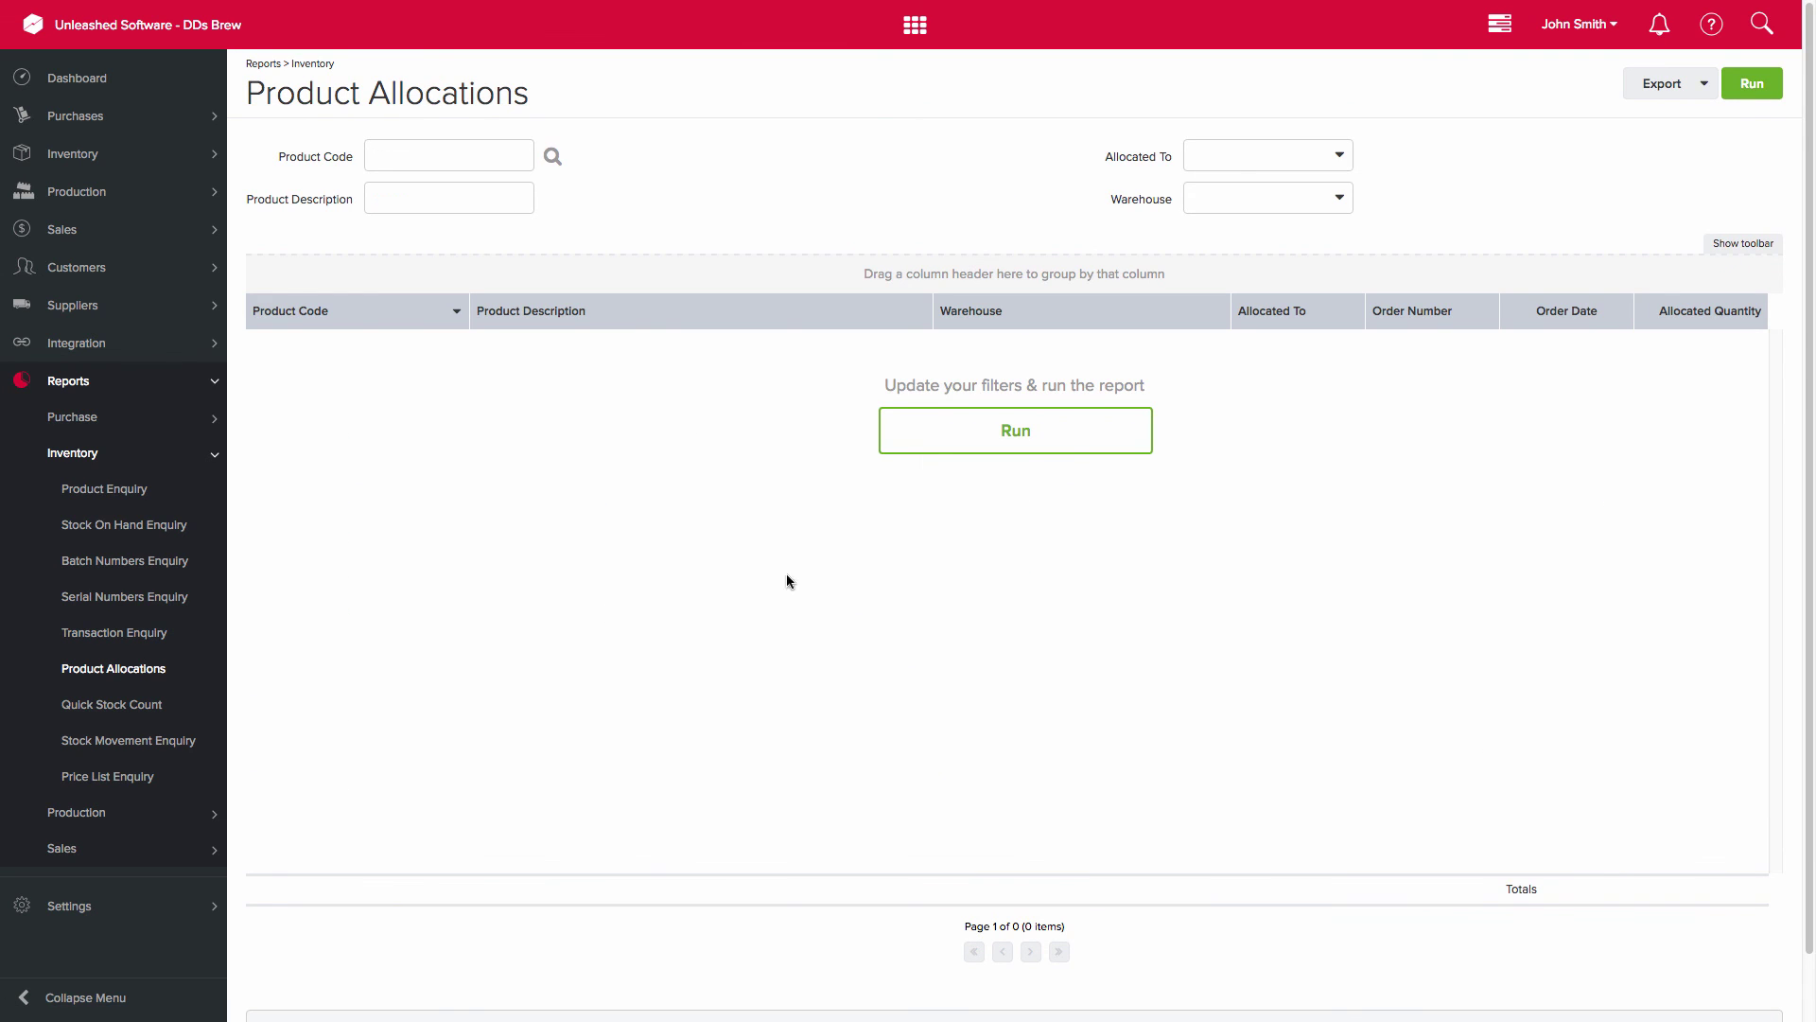
left_click(1077, 438)
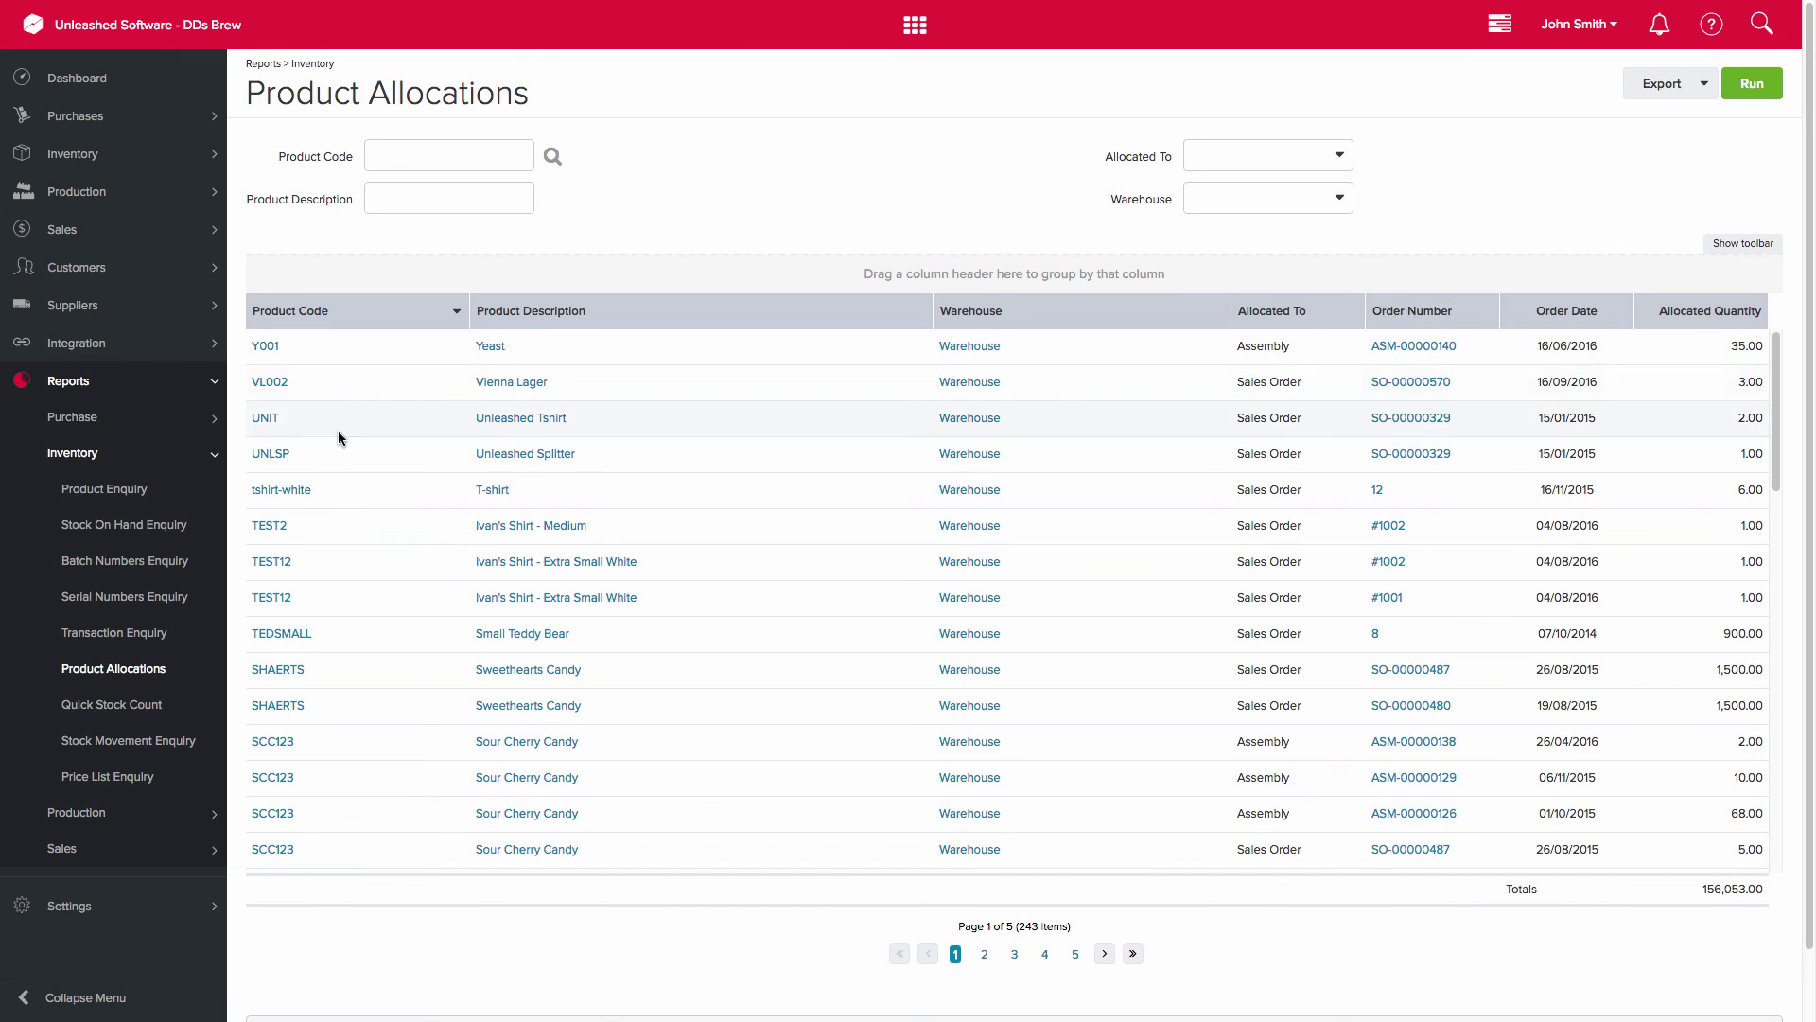
- Open the Quick Stock Count report, filter it to the location Warehouse and leave the product group blank
left_click(158, 708)
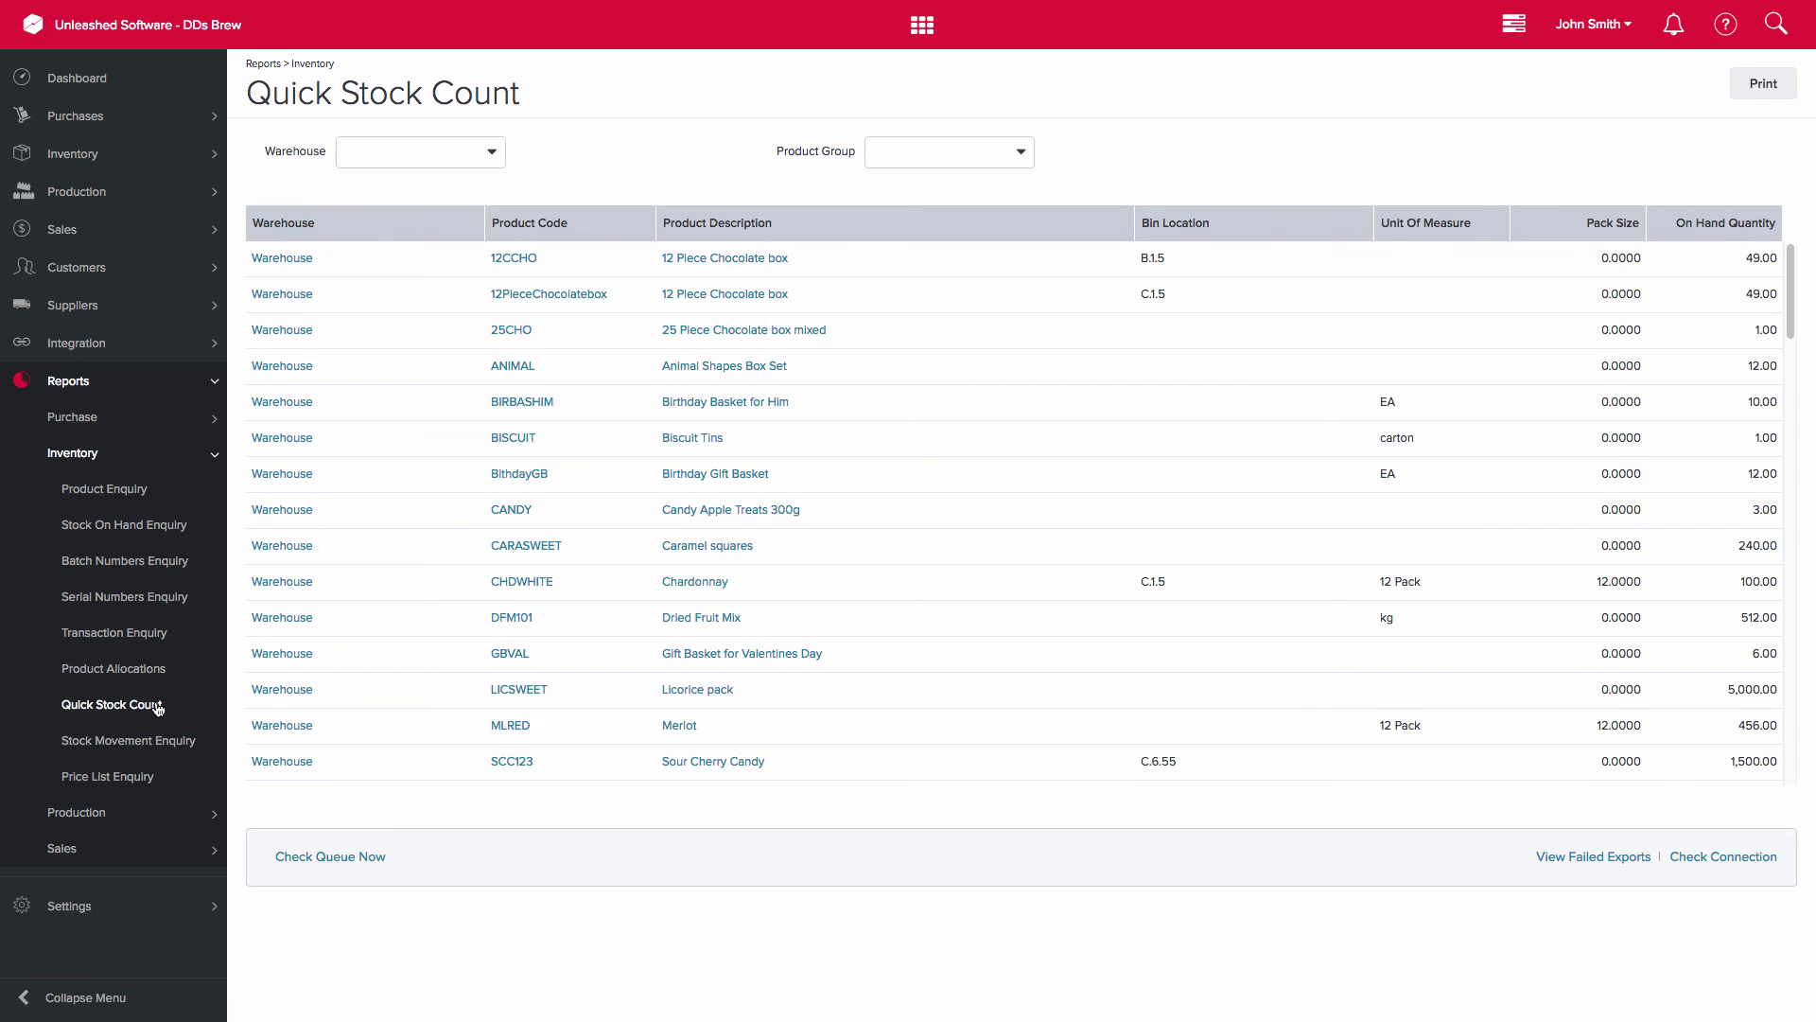
left_click(455, 151)
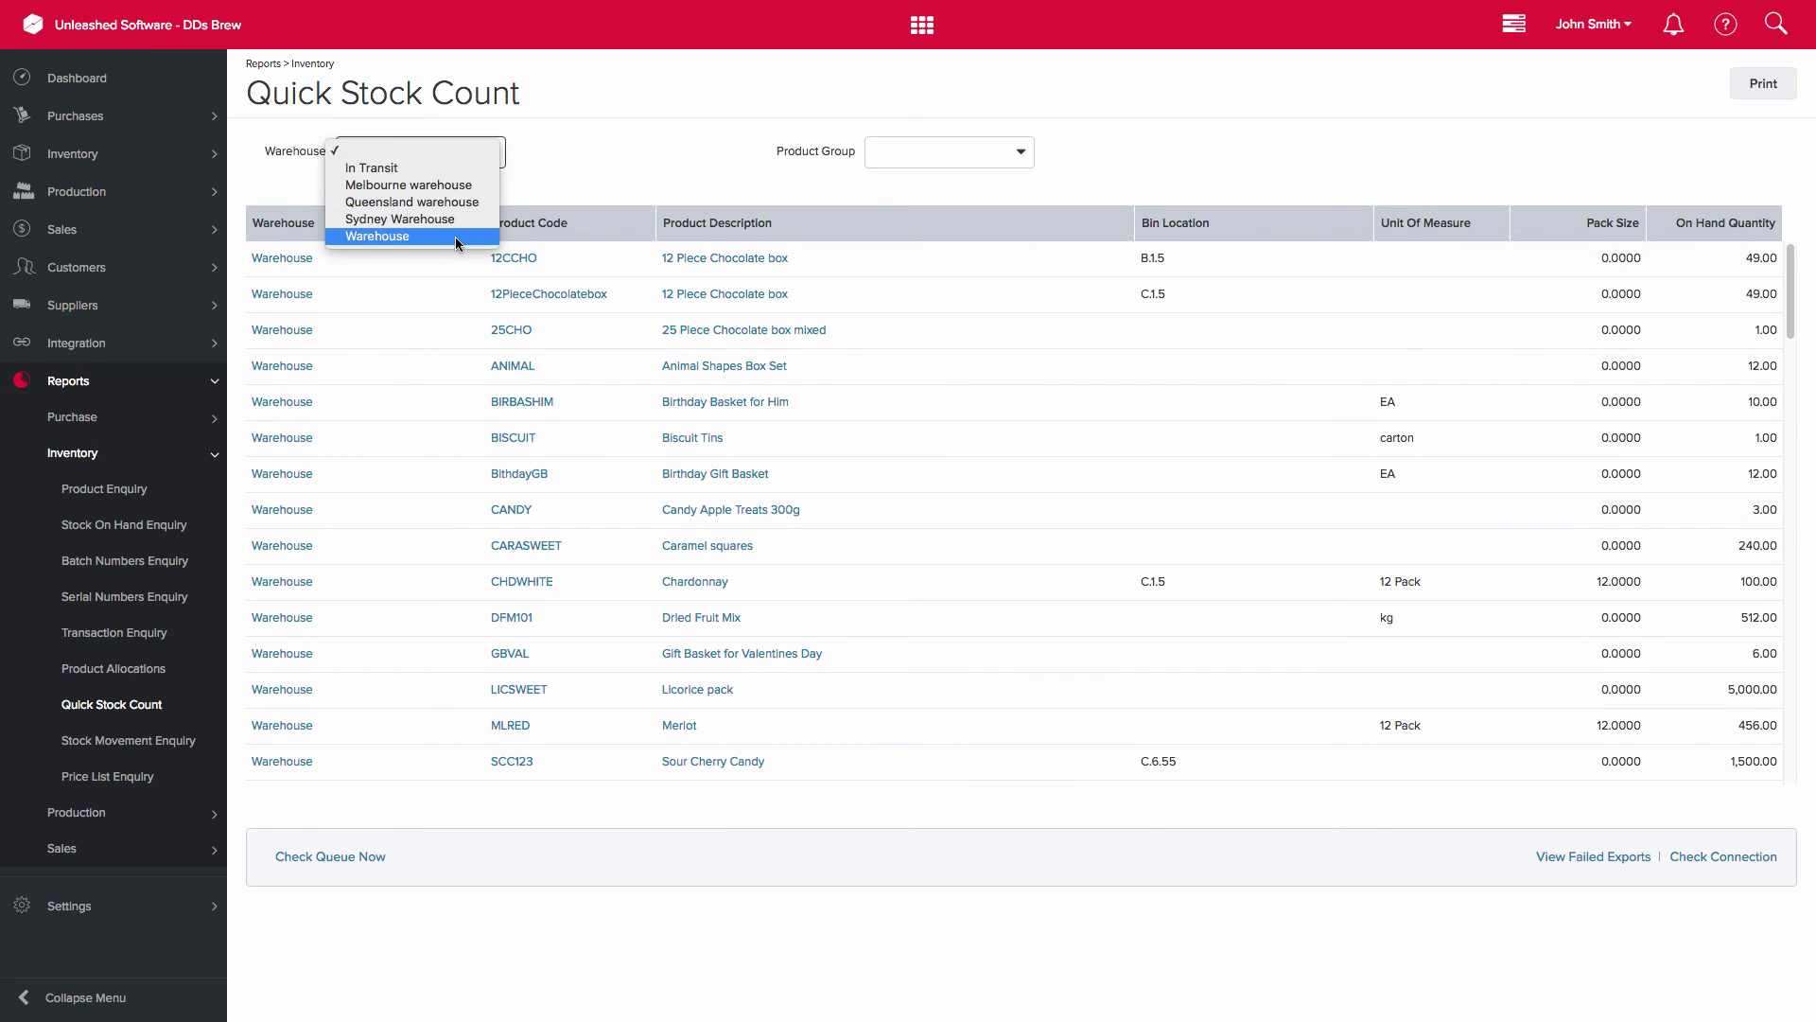
left_click(378, 241)
left_click(1025, 157)
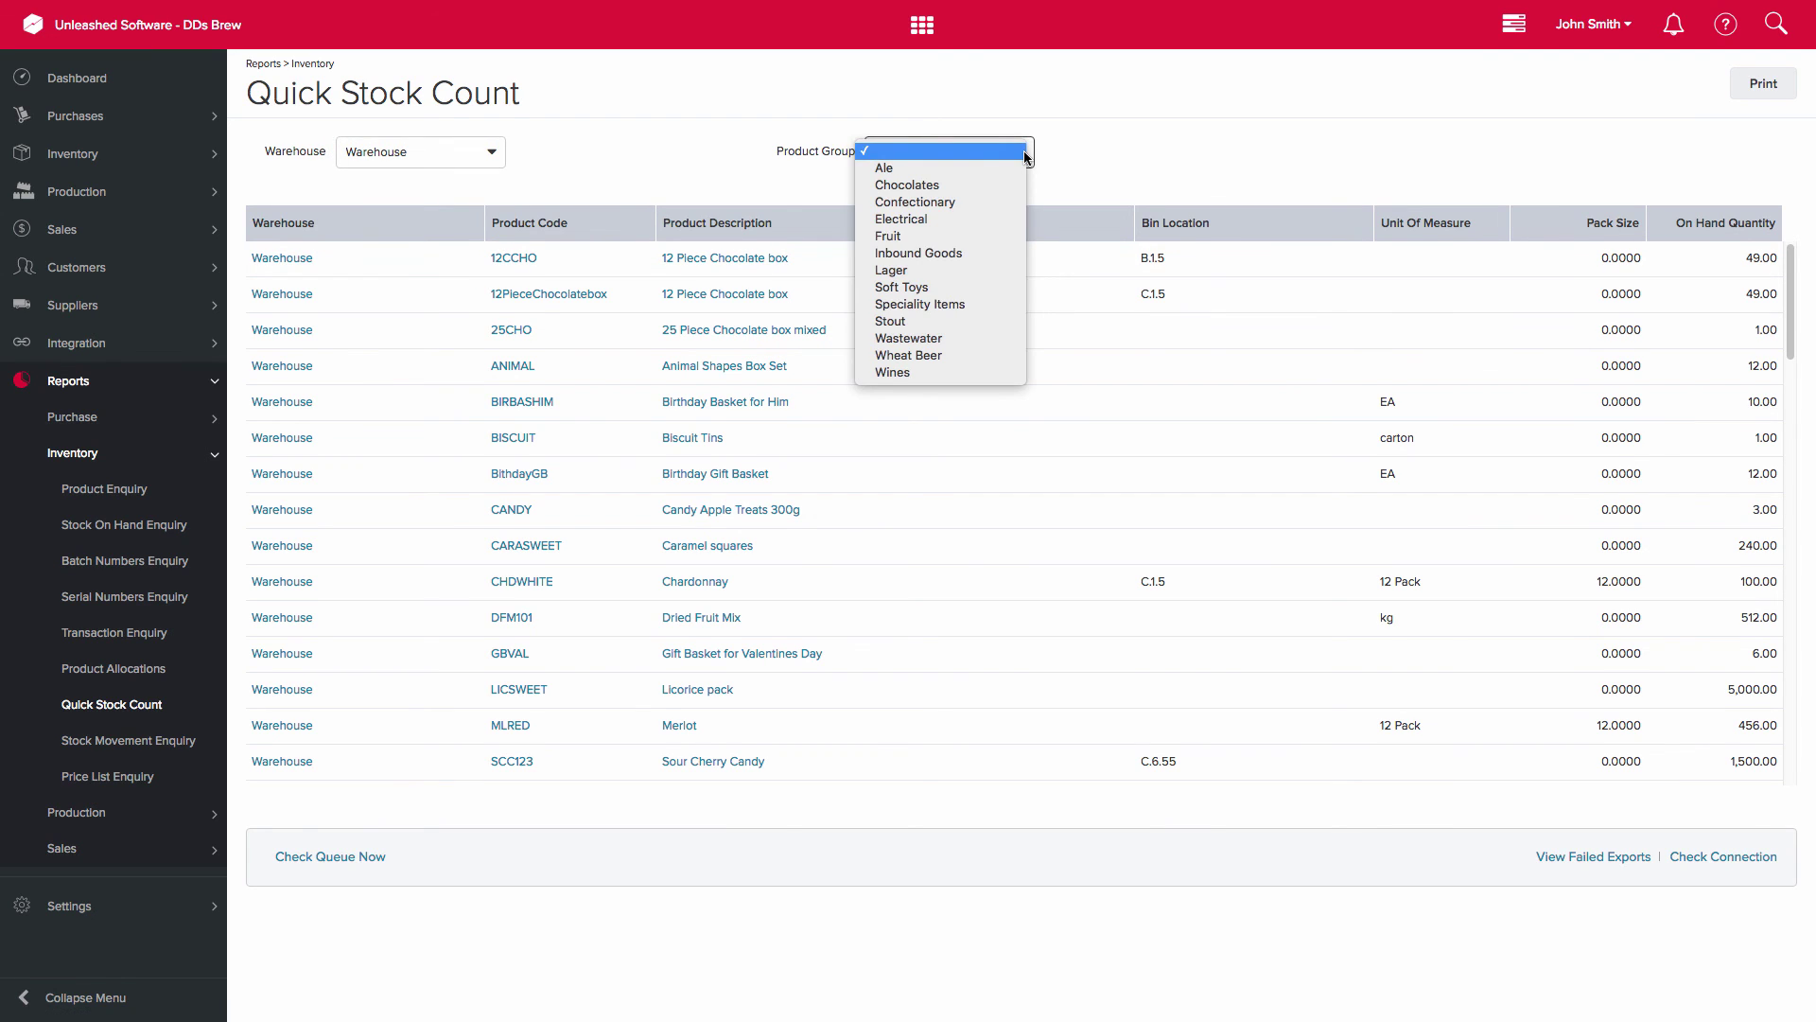
left_click(984, 157)
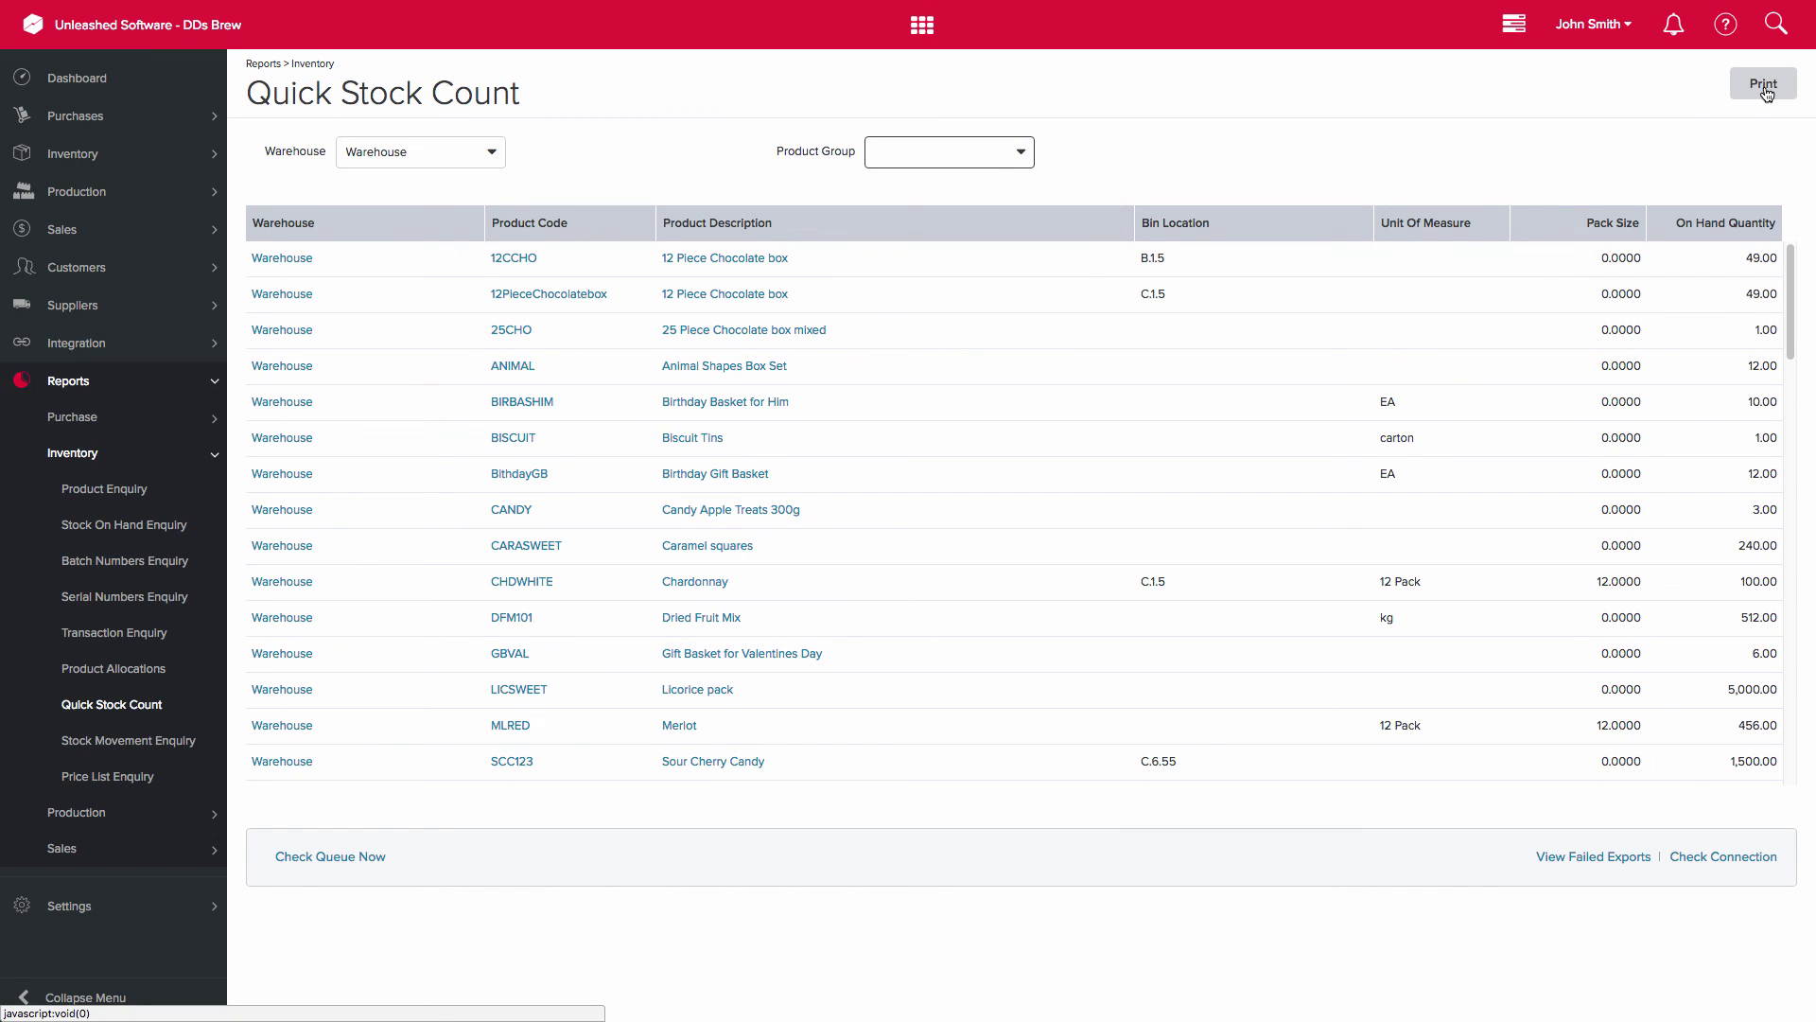
- Return to the Stock On Hand Enquiry report and view its available export formats
left_click(72, 153)
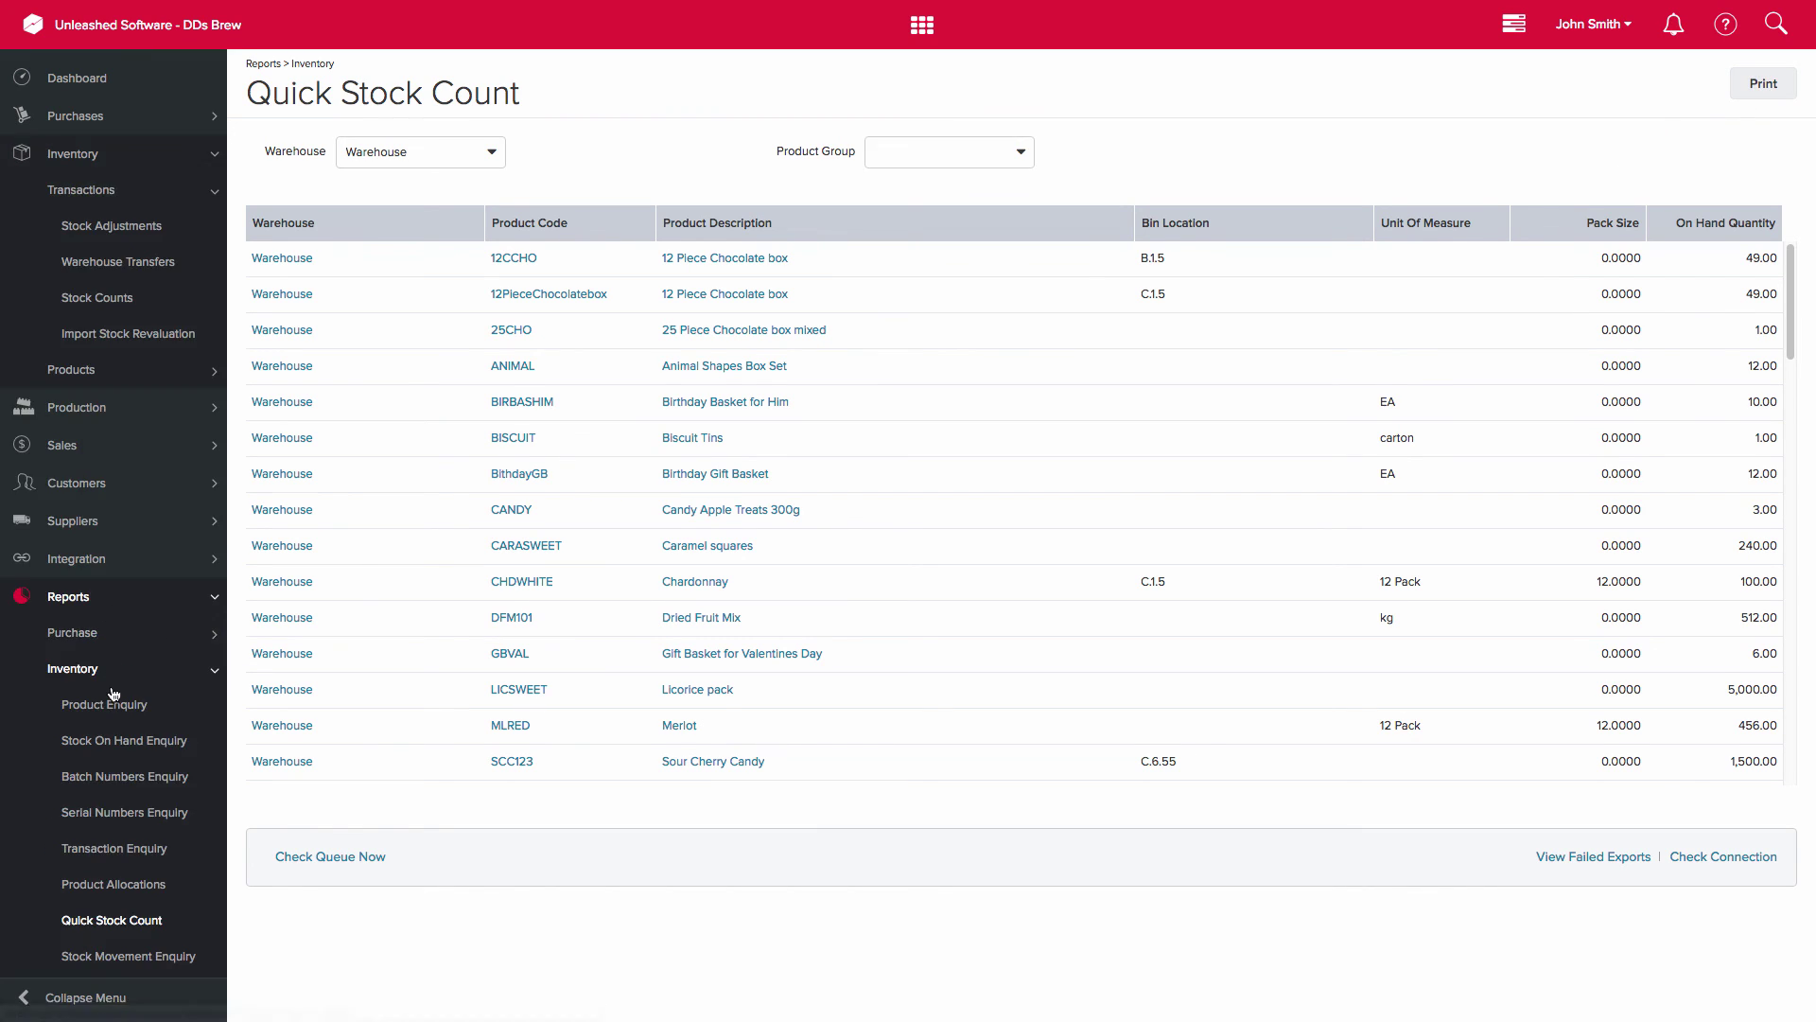
left_click(120, 742)
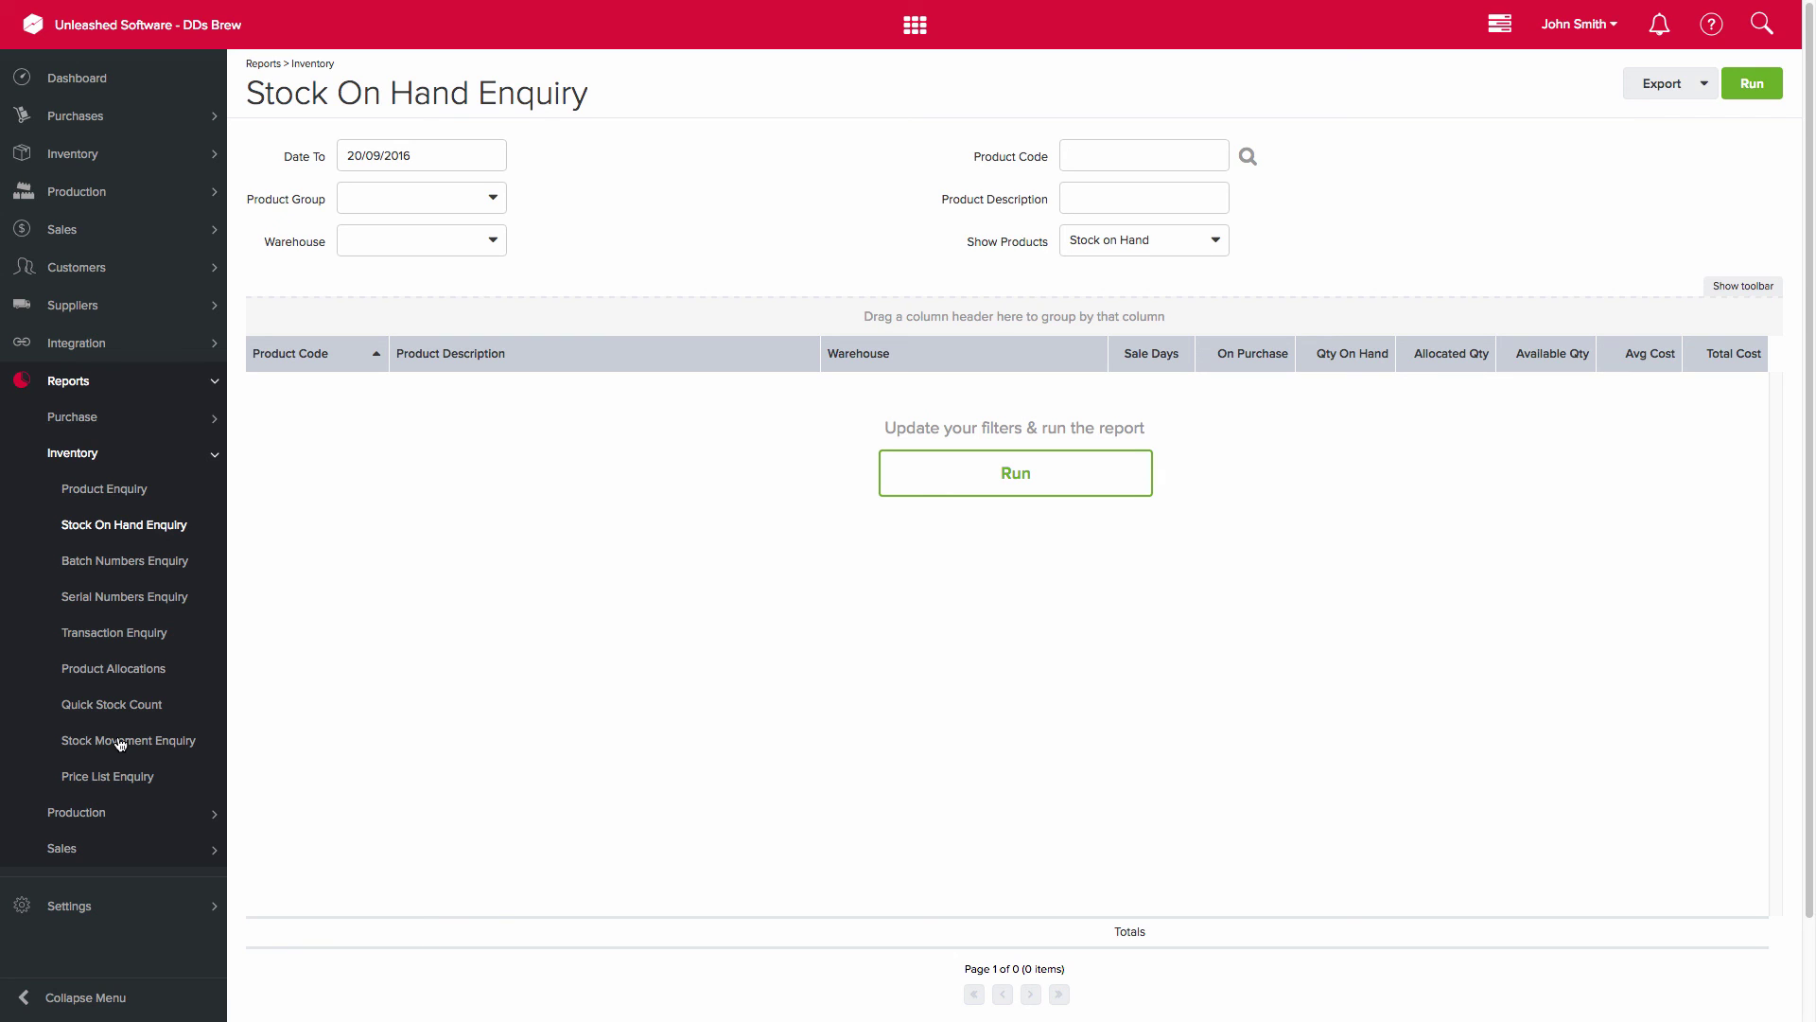
left_click(120, 742)
left_click(1706, 85)
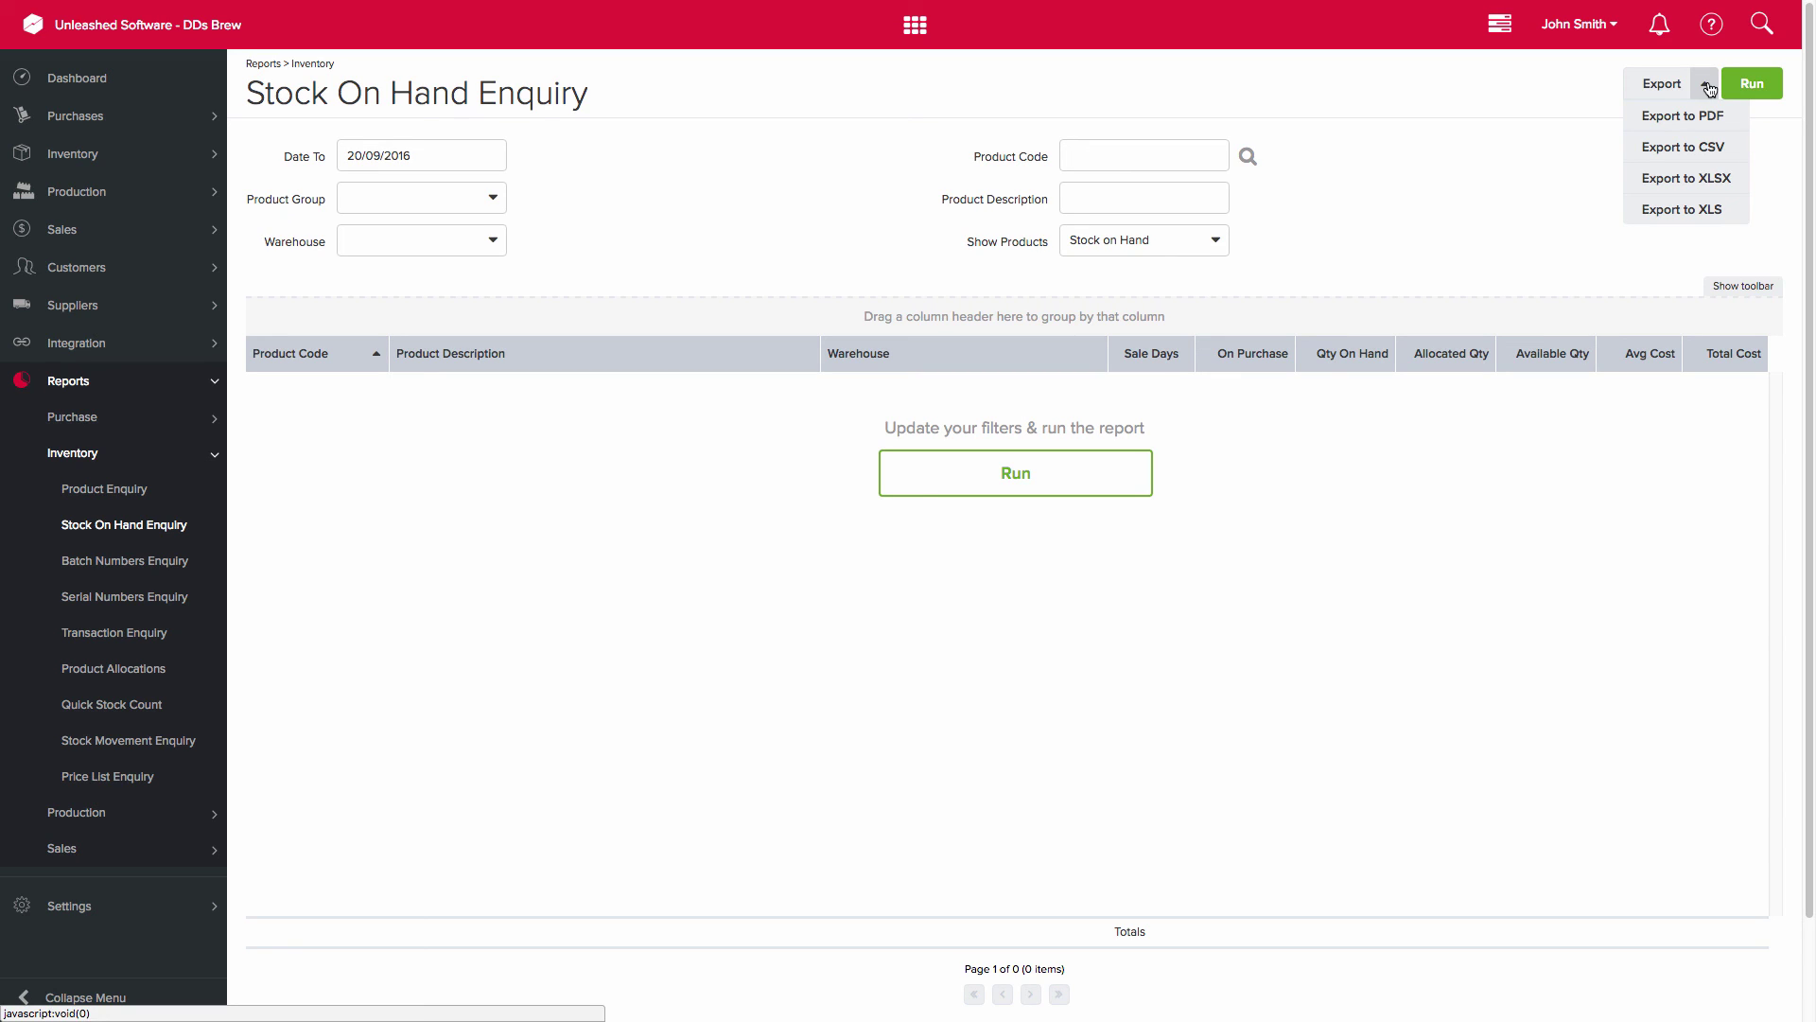
left_click(1709, 89)
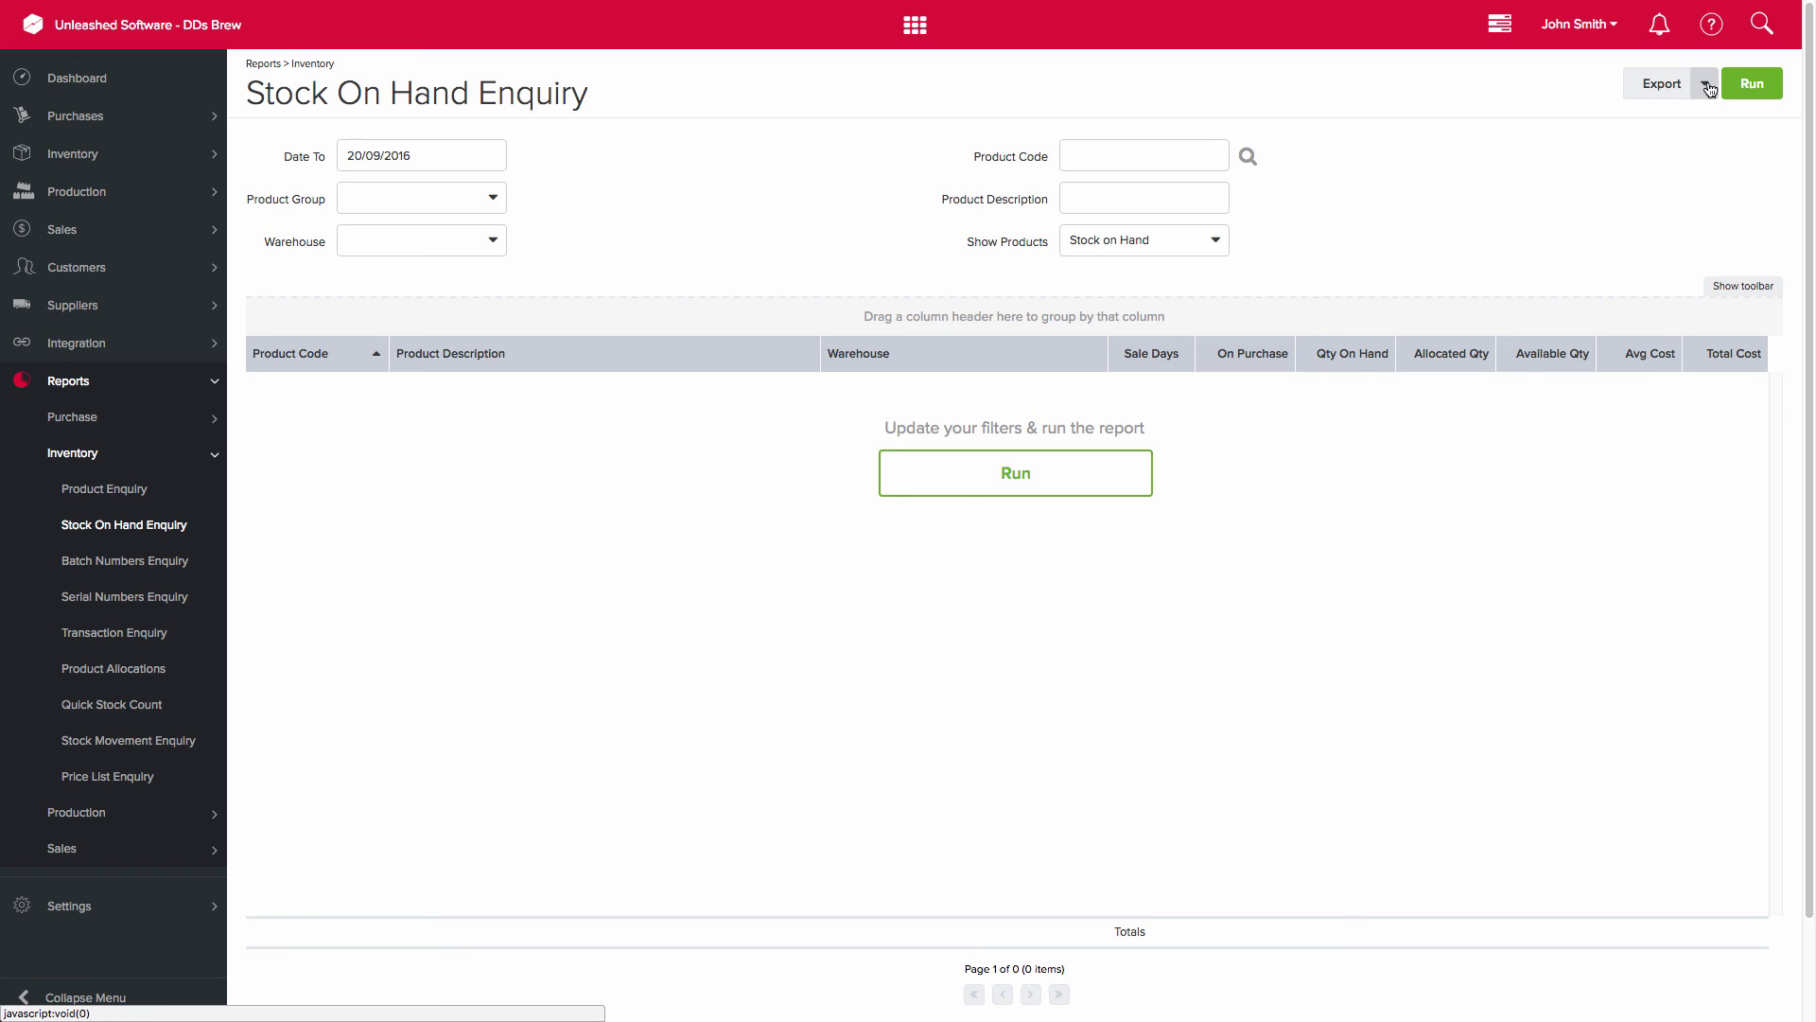